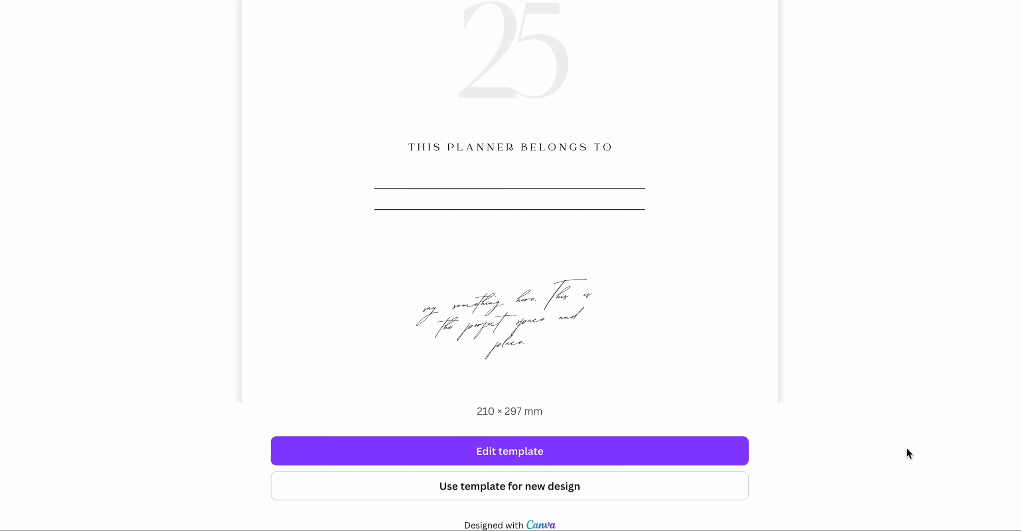
- Examine the shared planner template's preview pages, including the cover and the Spread Love page
{"action": "scroll", "coordinate": [907, 449], "scroll_direction": "up", "scroll_amount": 4}
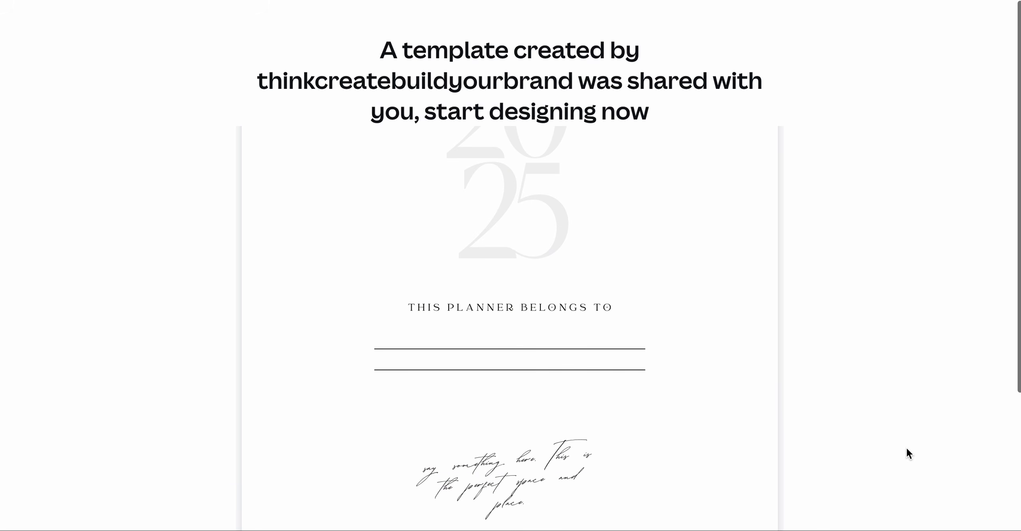
{"action": "scroll", "coordinate": [907, 449], "scroll_direction": "down", "scroll_amount": 4}
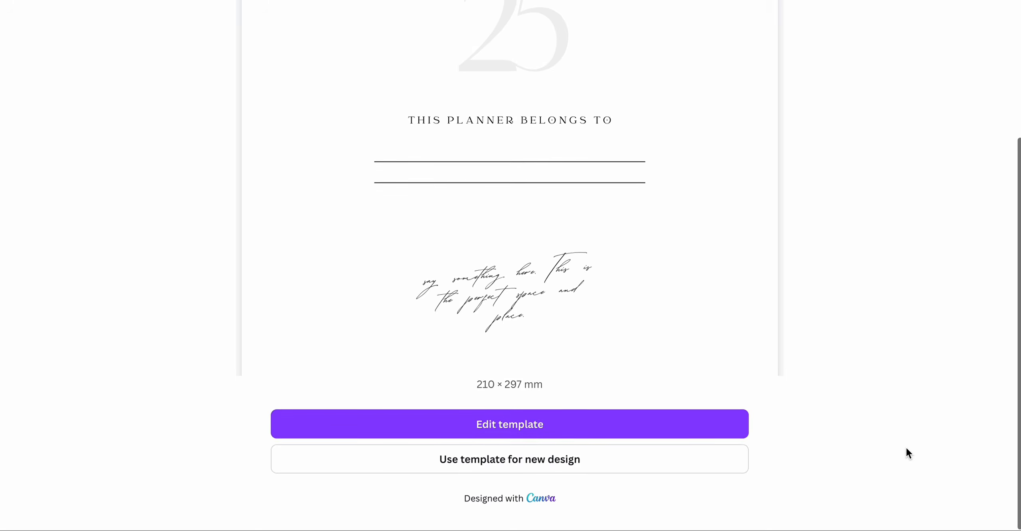
{"action": "scroll", "coordinate": [906, 449], "scroll_direction": "up", "scroll_amount": 4}
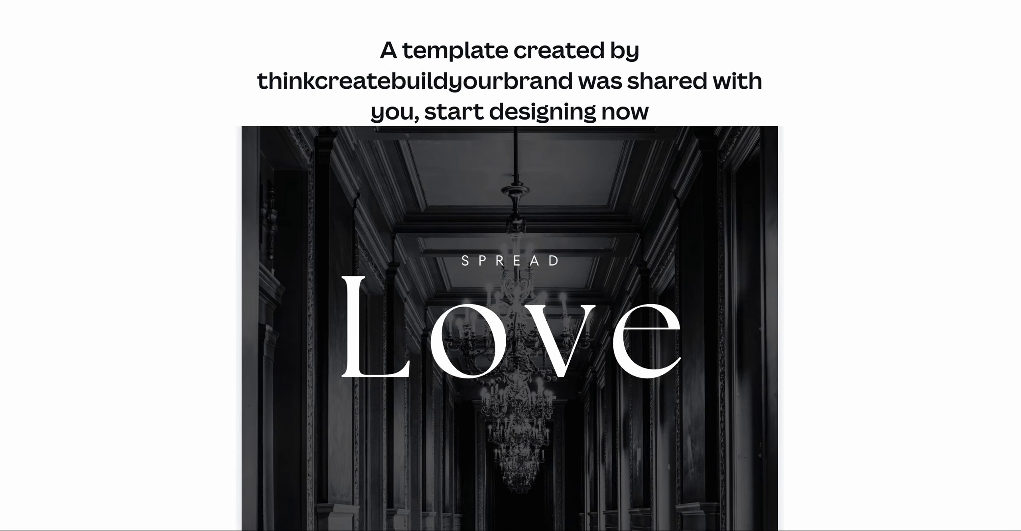
{"action": "scroll", "coordinate": [864, 168], "scroll_direction": "down", "scroll_amount": 2}
{"action": "scroll", "coordinate": [863, 165], "scroll_direction": "down", "scroll_amount": 3}
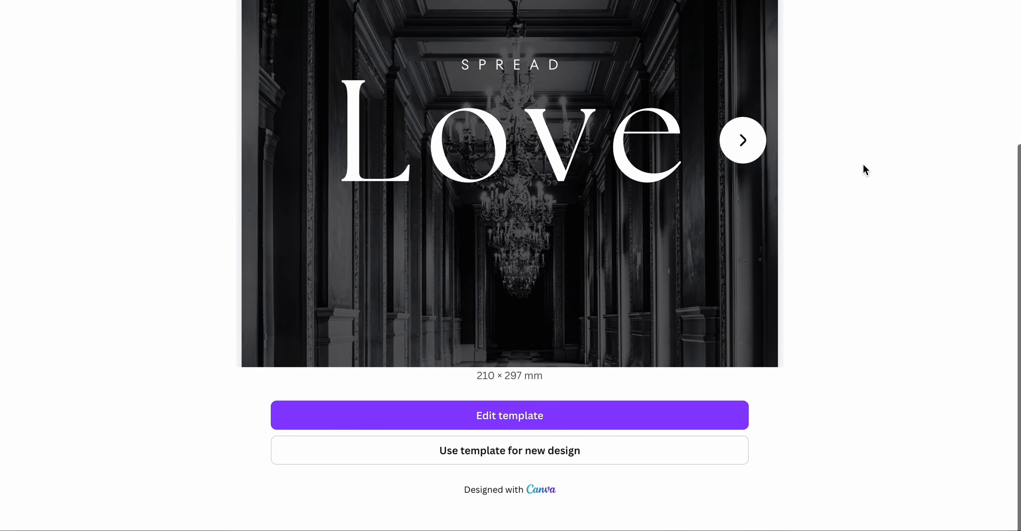
{"action": "scroll", "coordinate": [863, 166], "scroll_direction": "up", "scroll_amount": 5}
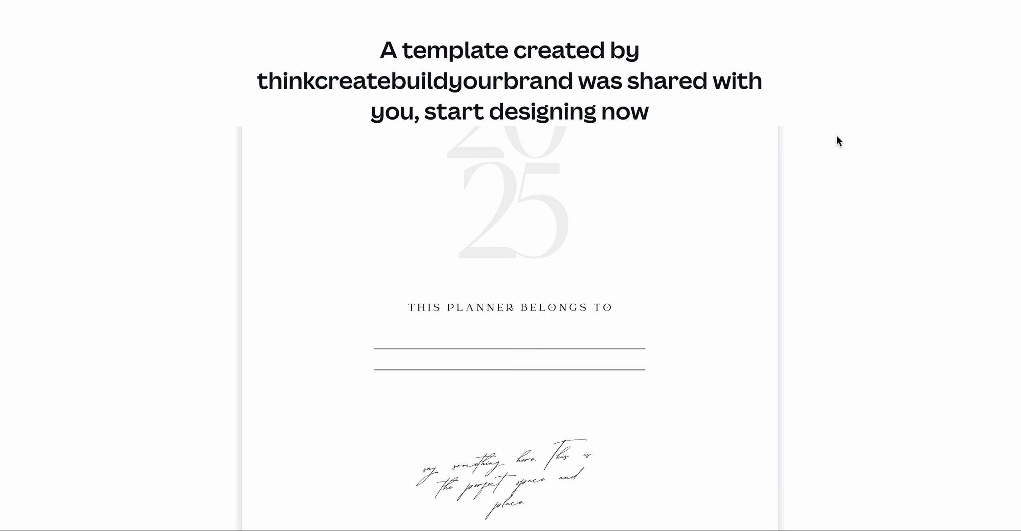
{"action": "scroll", "coordinate": [919, 201], "scroll_direction": "down", "scroll_amount": 5}
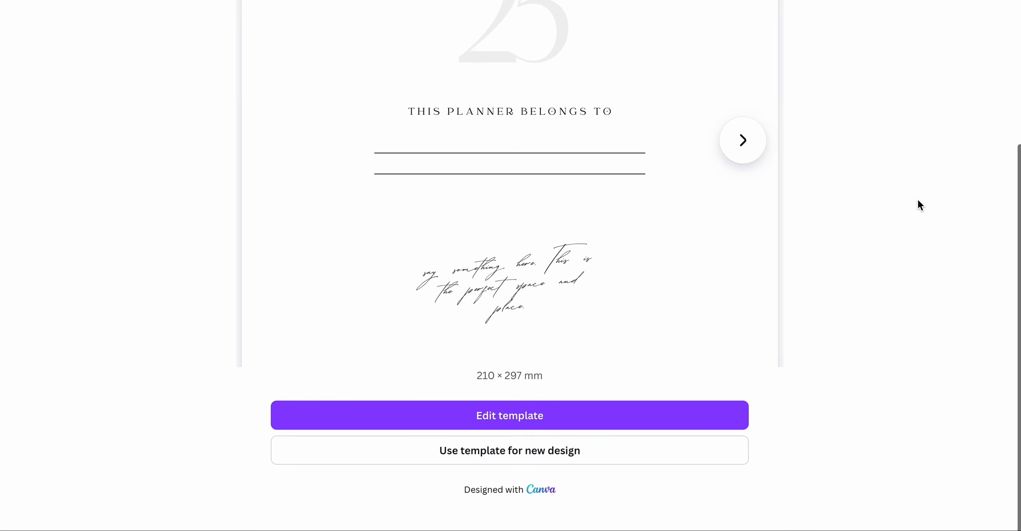
{"action": "scroll", "coordinate": [919, 200], "scroll_direction": "up", "scroll_amount": 5}
{"action": "scroll", "coordinate": [918, 201], "scroll_direction": "down", "scroll_amount": 5}
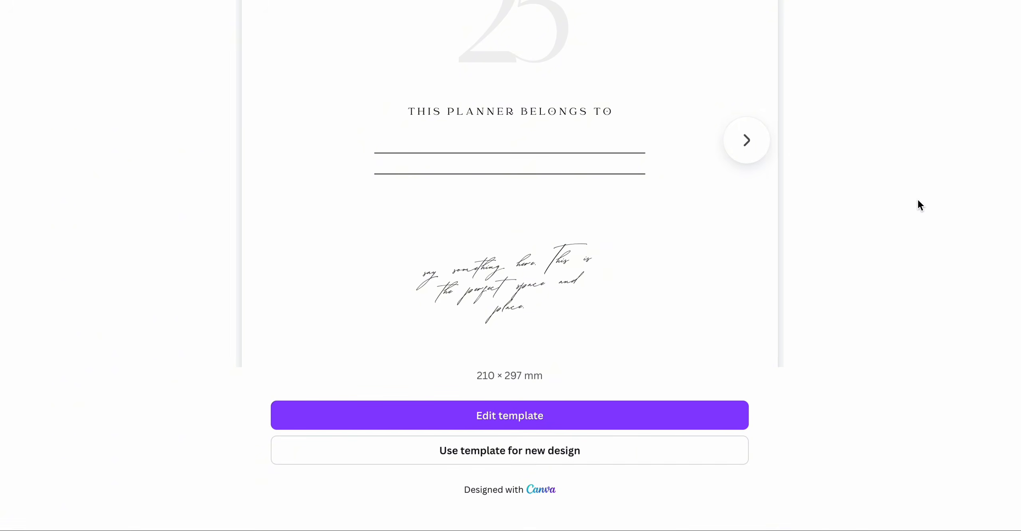
{"action": "scroll", "coordinate": [918, 201], "scroll_direction": "up", "scroll_amount": 5}
{"action": "scroll", "coordinate": [918, 201], "scroll_direction": "down", "scroll_amount": 5}
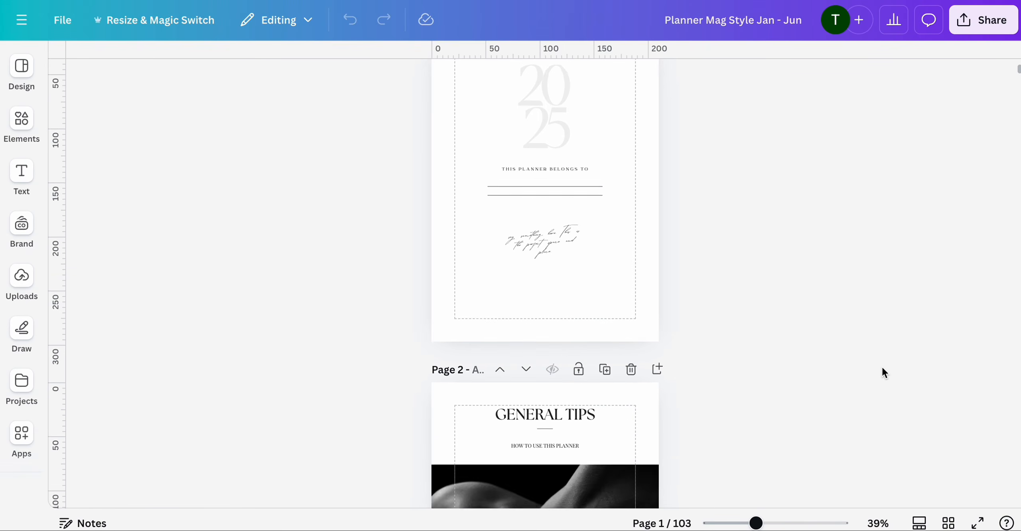
- Switch to the page grid and browse all pages of the Jan - Jun planner
{"action": "left_click", "coordinate": [948, 522]}
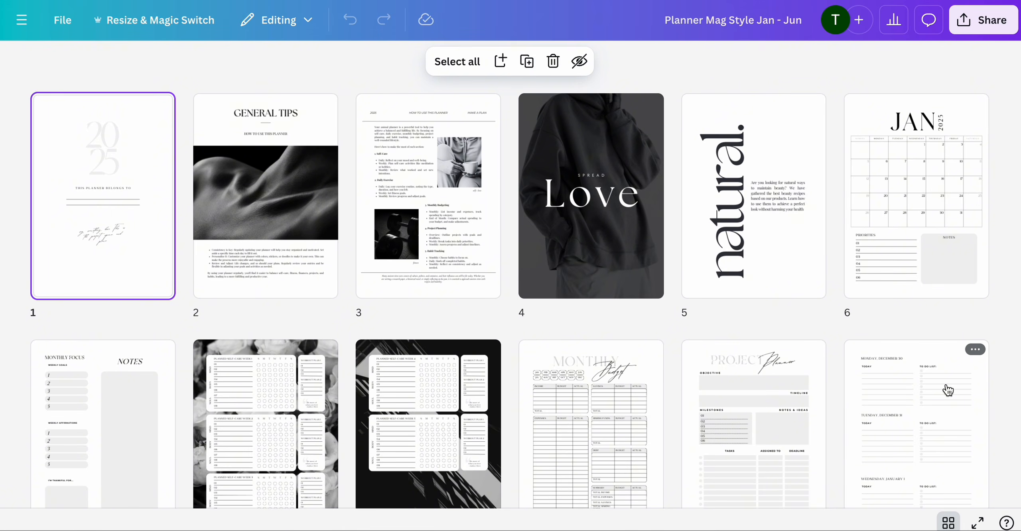
{"action": "scroll", "coordinate": [948, 390], "scroll_direction": "down", "scroll_amount": 15}
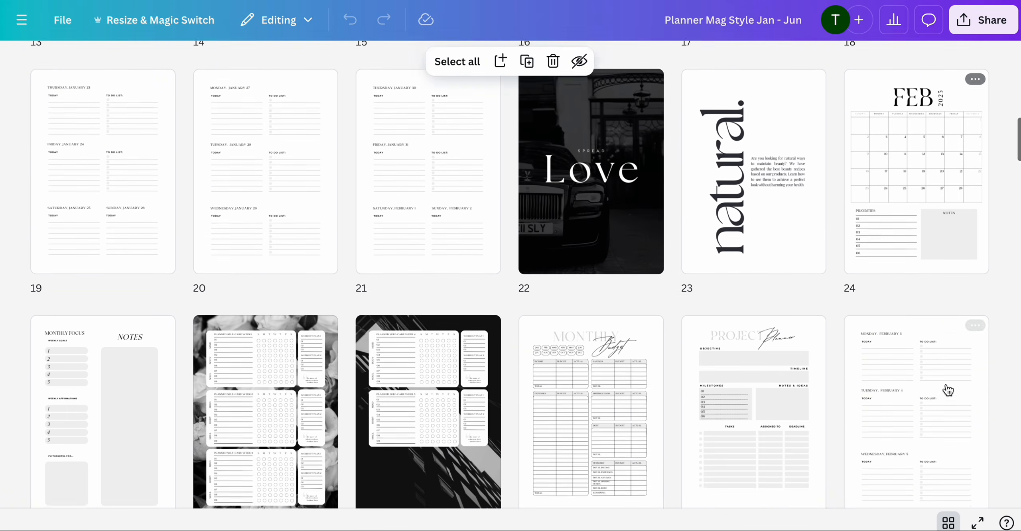
{"action": "scroll", "coordinate": [948, 390], "scroll_direction": "down", "scroll_amount": 15}
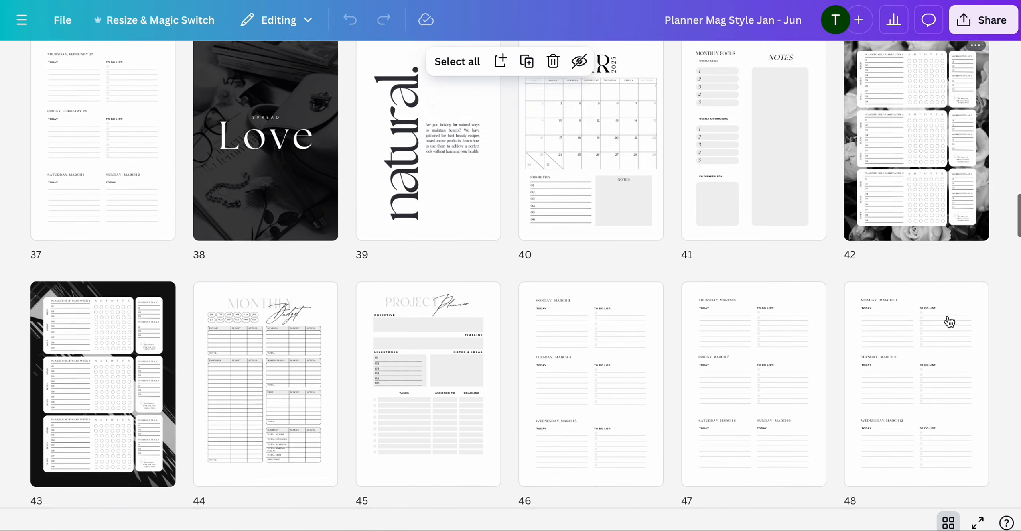
{"action": "scroll", "coordinate": [950, 322], "scroll_direction": "down", "scroll_amount": 15}
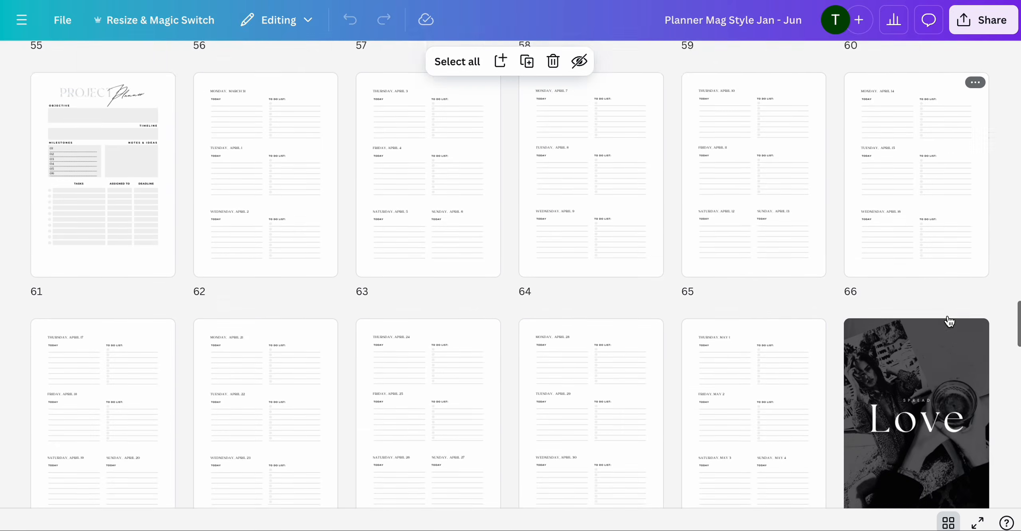
{"action": "scroll", "coordinate": [950, 321], "scroll_direction": "down", "scroll_amount": 20}
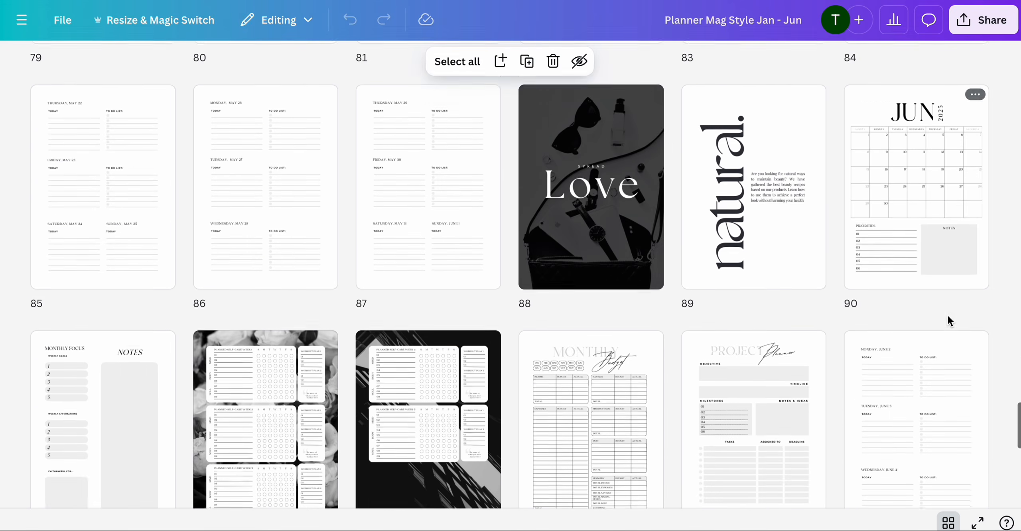
{"action": "scroll", "coordinate": [950, 322], "scroll_direction": "down", "scroll_amount": 12}
{"action": "scroll", "coordinate": [948, 319], "scroll_direction": "up", "scroll_amount": 20}
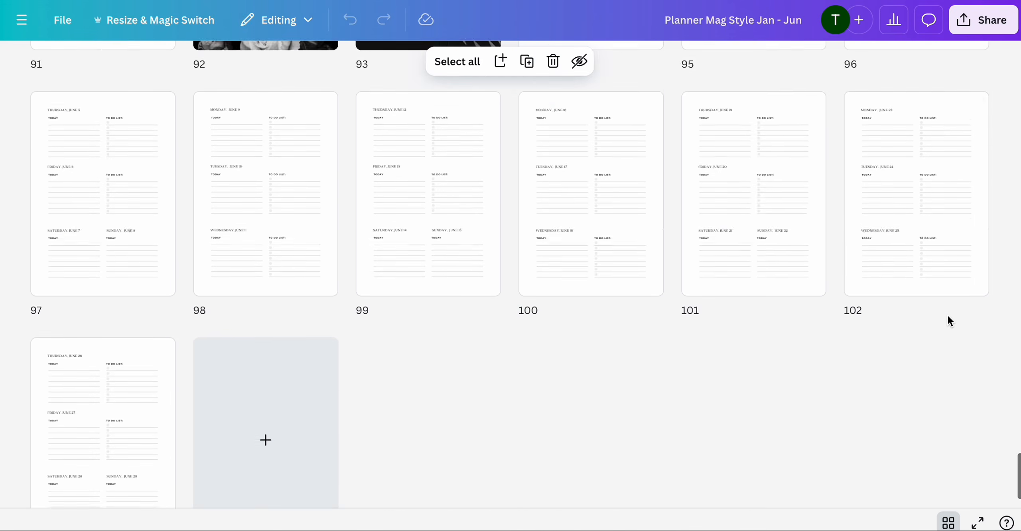
{"action": "scroll", "coordinate": [950, 322], "scroll_direction": "up", "scroll_amount": 20}
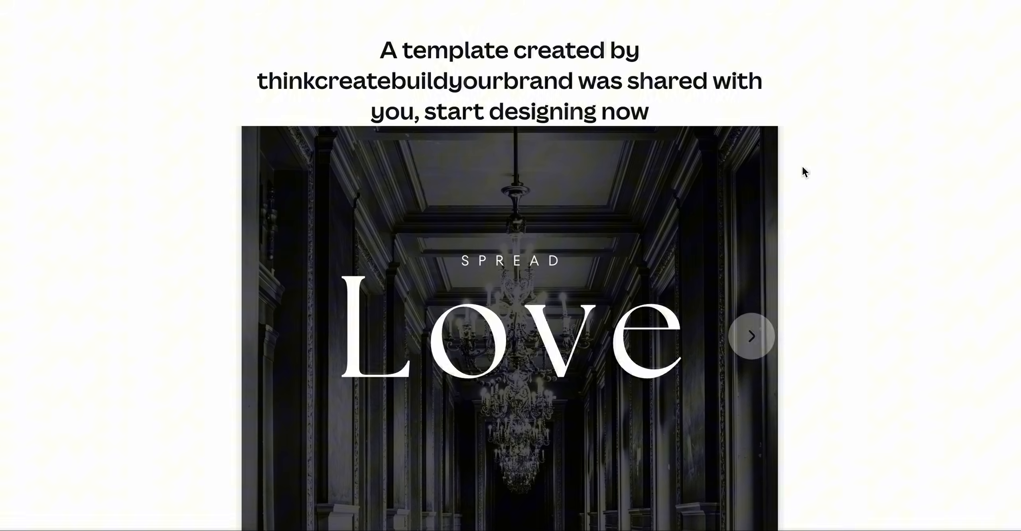
- Browse through all pages of the Jul - Dec planner in the page grid
{"action": "scroll", "coordinate": [802, 166], "scroll_direction": "down", "scroll_amount": 5}
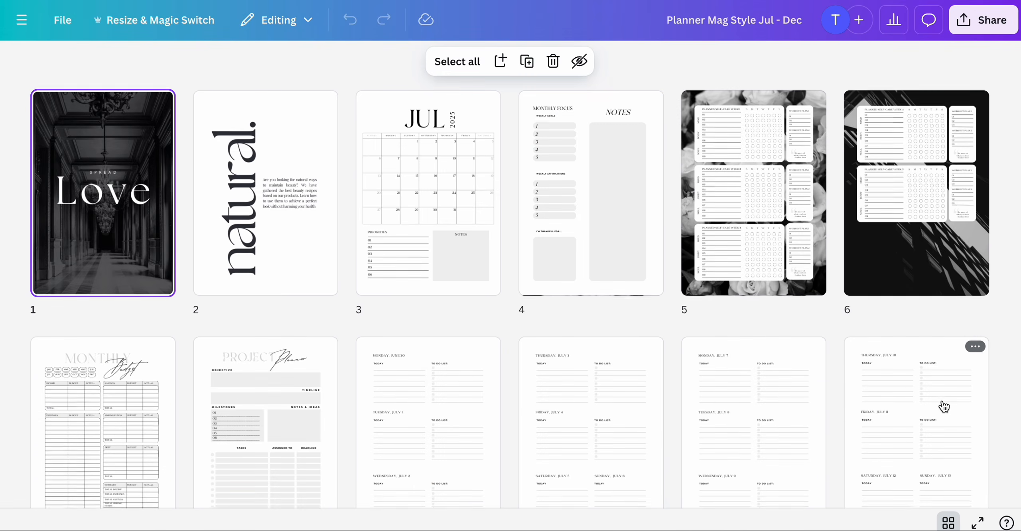
{"action": "scroll", "coordinate": [944, 407], "scroll_direction": "down", "scroll_amount": 20}
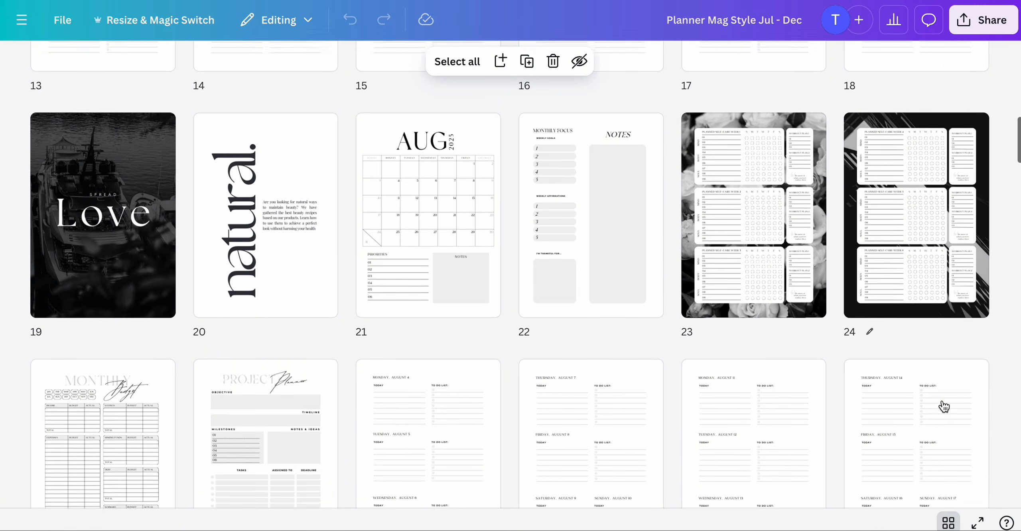
{"action": "scroll", "coordinate": [944, 407], "scroll_direction": "down", "scroll_amount": 20}
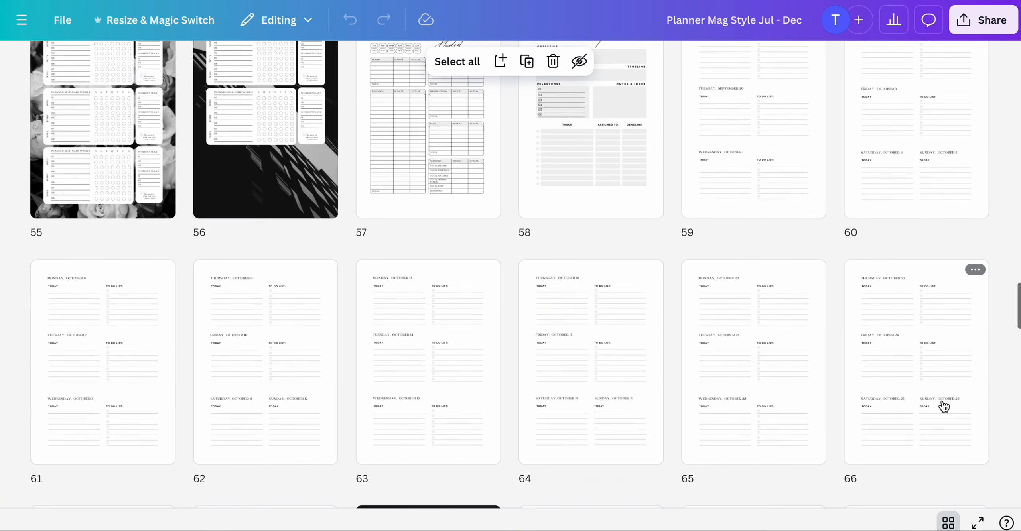
{"action": "scroll", "coordinate": [944, 407], "scroll_direction": "down", "scroll_amount": 15}
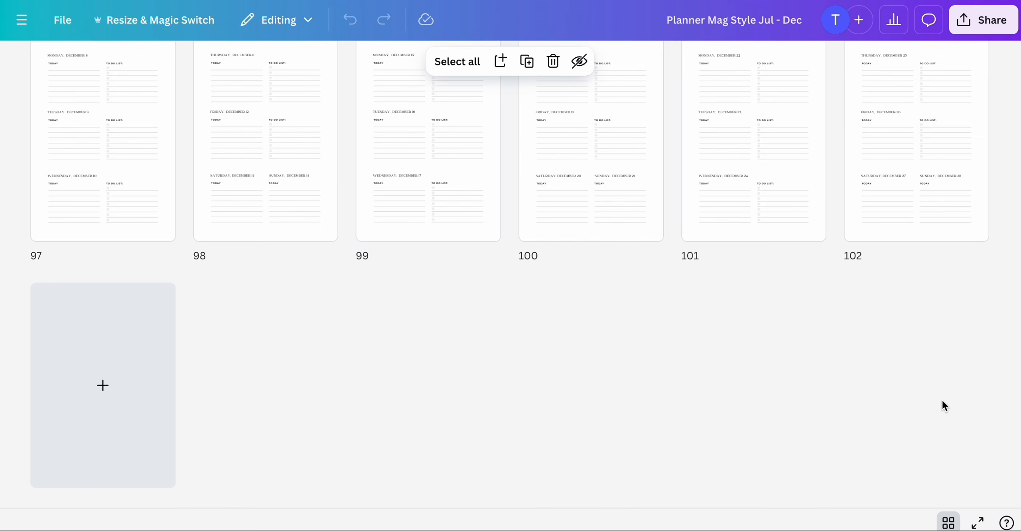
{"action": "scroll", "coordinate": [944, 406], "scroll_direction": "up", "scroll_amount": 20}
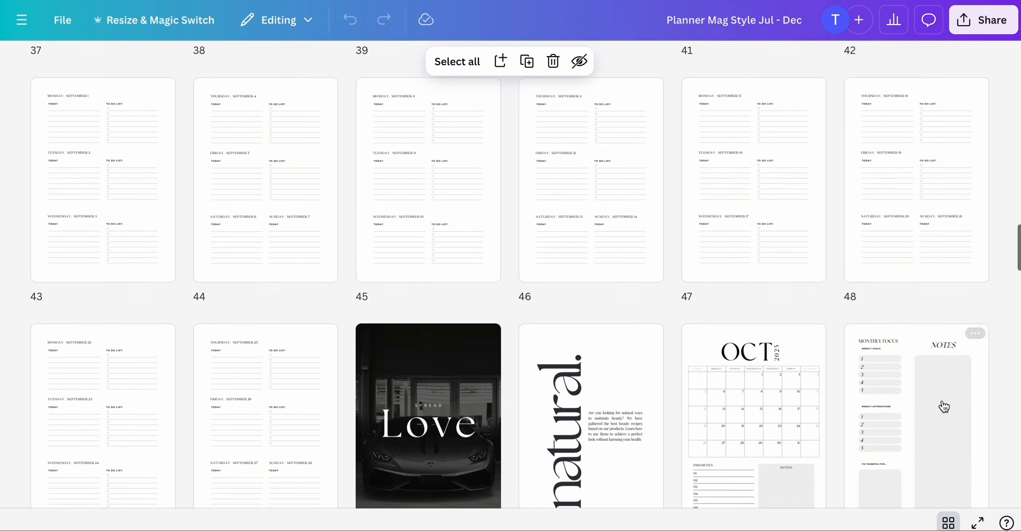
{"action": "scroll", "coordinate": [944, 407], "scroll_direction": "up", "scroll_amount": 20}
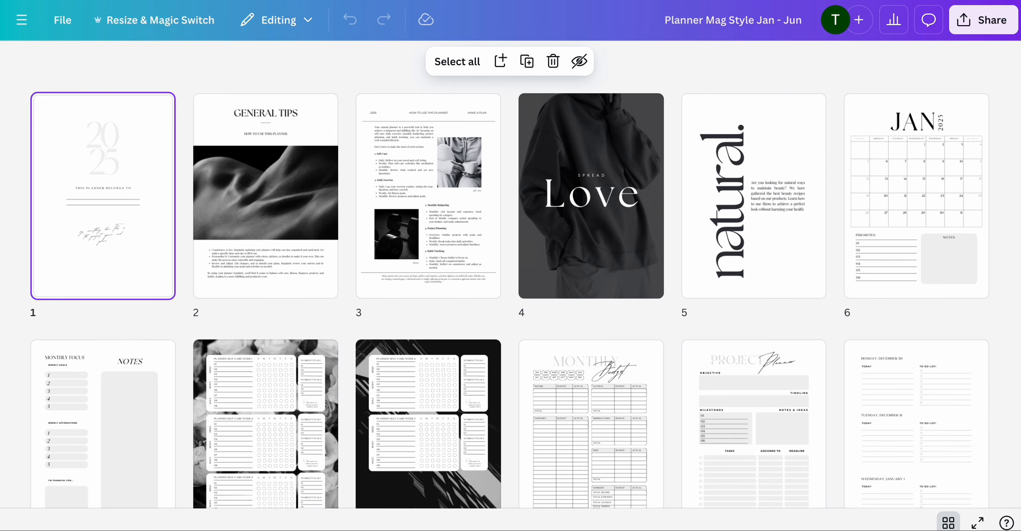
- Scroll through the Jan - Jun planner's page grid again from top to bottom
{"action": "scroll", "coordinate": [830, 205], "scroll_direction": "down", "scroll_amount": 20}
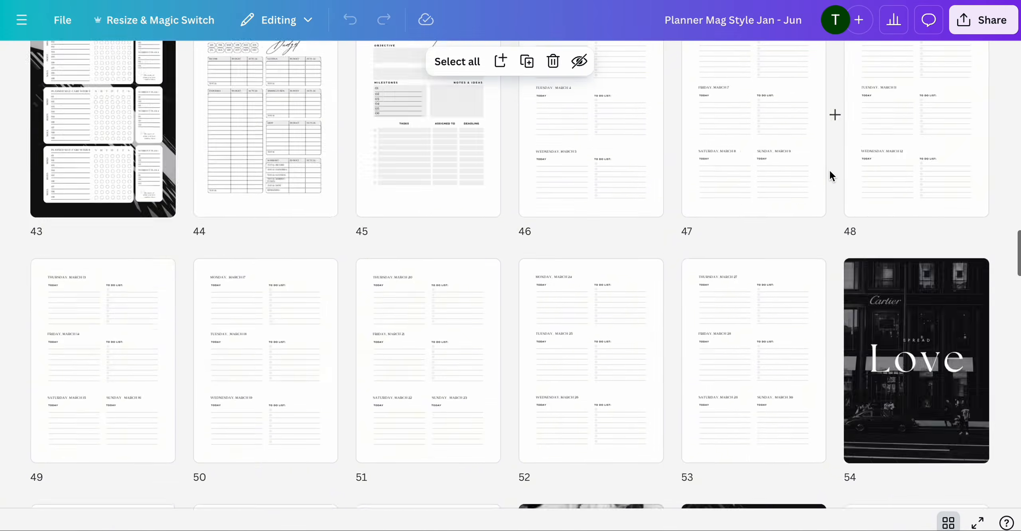
{"action": "scroll", "coordinate": [831, 170], "scroll_direction": "down", "scroll_amount": 20}
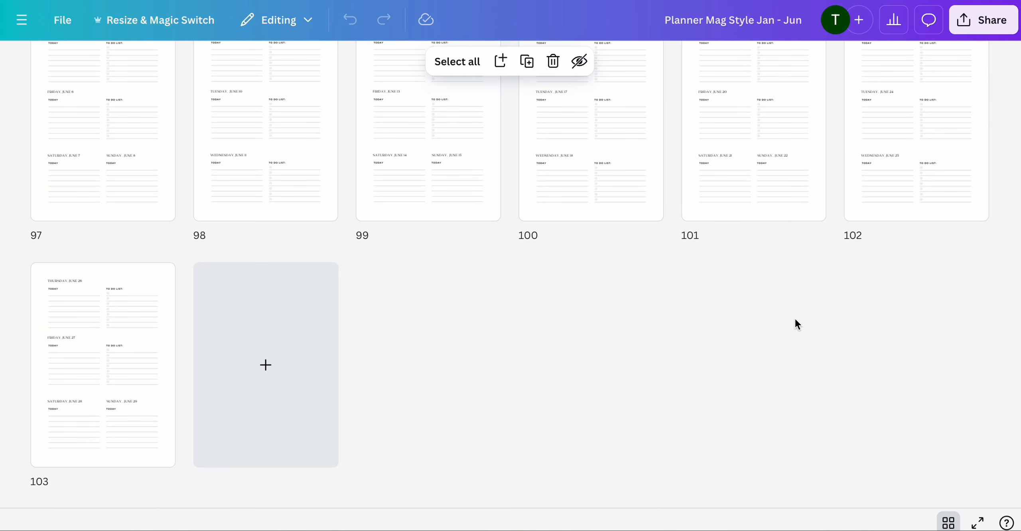
{"action": "scroll", "coordinate": [812, 284], "scroll_direction": "up", "scroll_amount": 20}
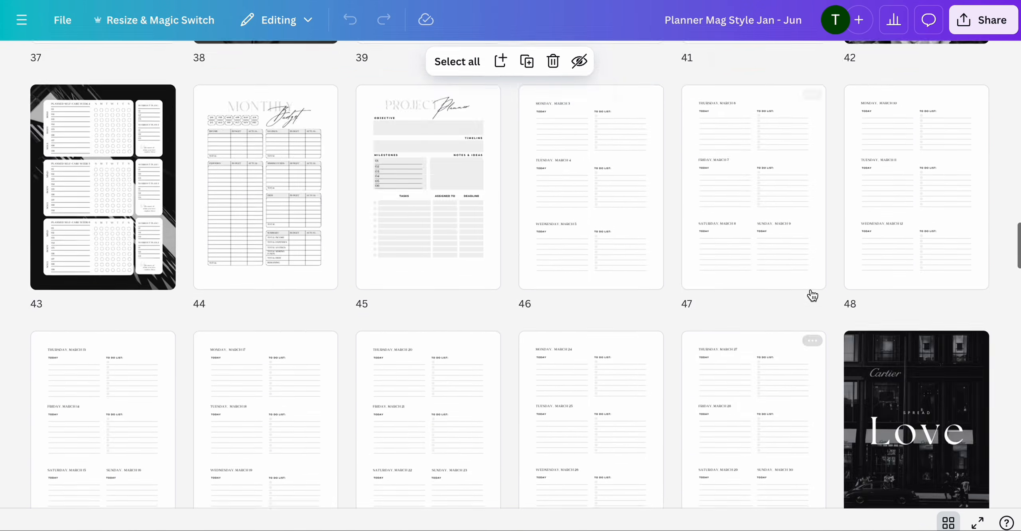
{"action": "scroll", "coordinate": [812, 296], "scroll_direction": "up", "scroll_amount": 15}
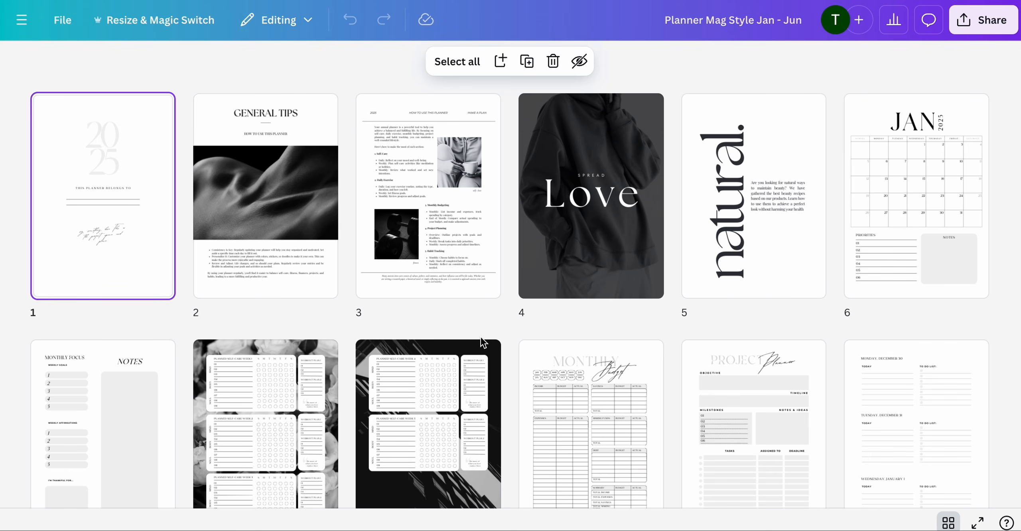
{"action": "scroll", "coordinate": [594, 311], "scroll_direction": "down", "scroll_amount": 1}
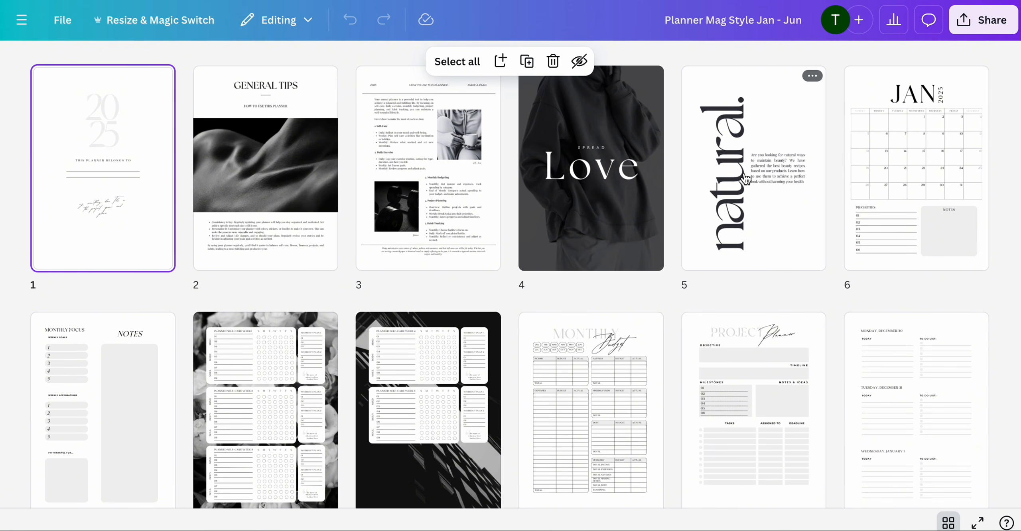
{"action": "scroll", "coordinate": [746, 179], "scroll_direction": "up", "scroll_amount": 1}
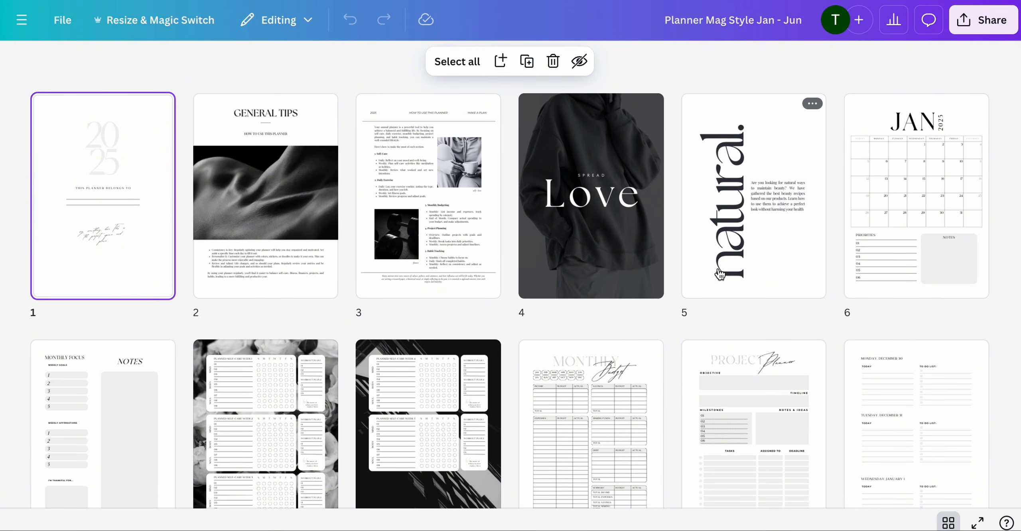
- Open the cover page in the editor and scroll through the first five pages at different zoom levels
{"action": "double_click", "coordinate": [144, 236]}
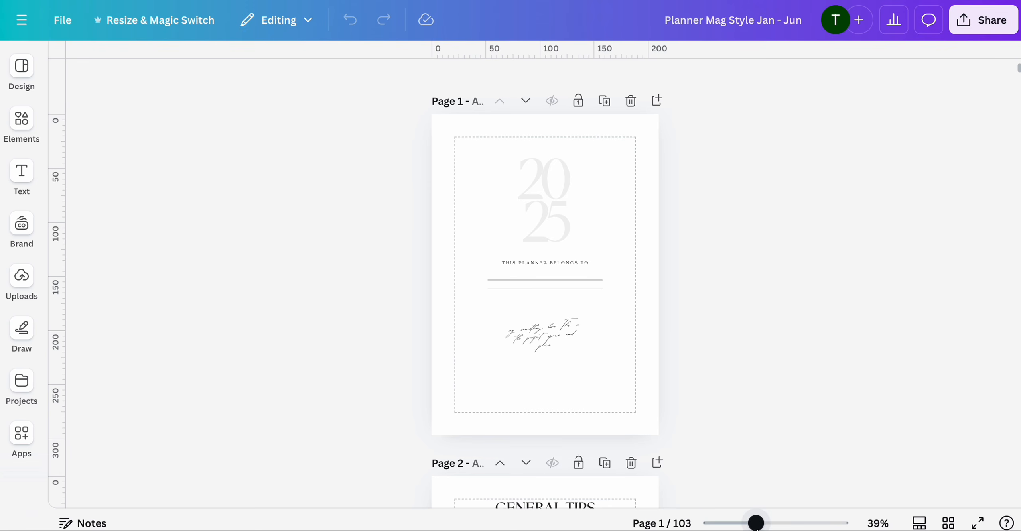
{"action": "mouse_move", "coordinate": [757, 525]}
{"action": "left_mouse_down"}
{"action": "mouse_move", "coordinate": [807, 525]}
{"action": "mouse_move", "coordinate": [763, 523]}
{"action": "left_mouse_up"}
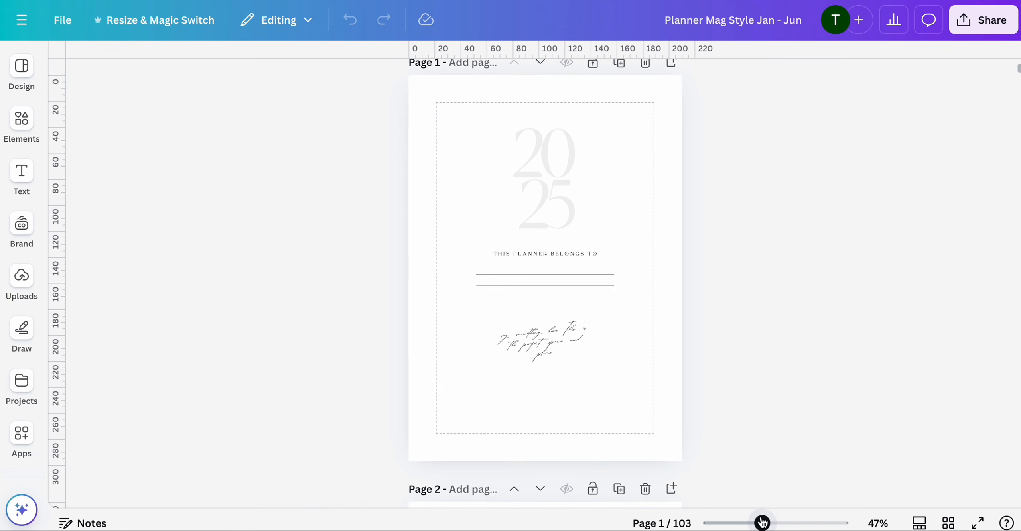
{"action": "scroll", "coordinate": [778, 453], "scroll_direction": "down", "scroll_amount": 5}
{"action": "scroll", "coordinate": [779, 456], "scroll_direction": "down", "scroll_amount": 14}
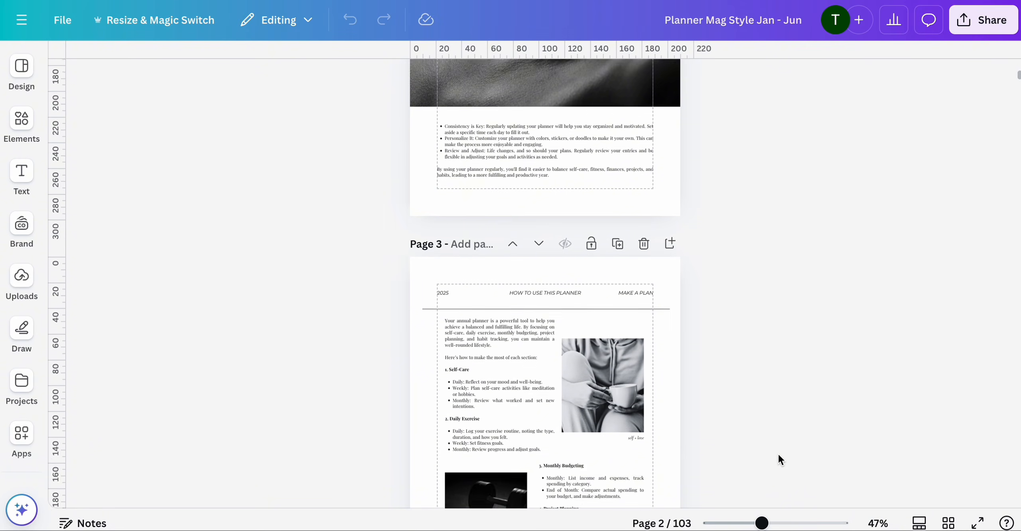
{"action": "scroll", "coordinate": [779, 453], "scroll_direction": "up", "scroll_amount": 4}
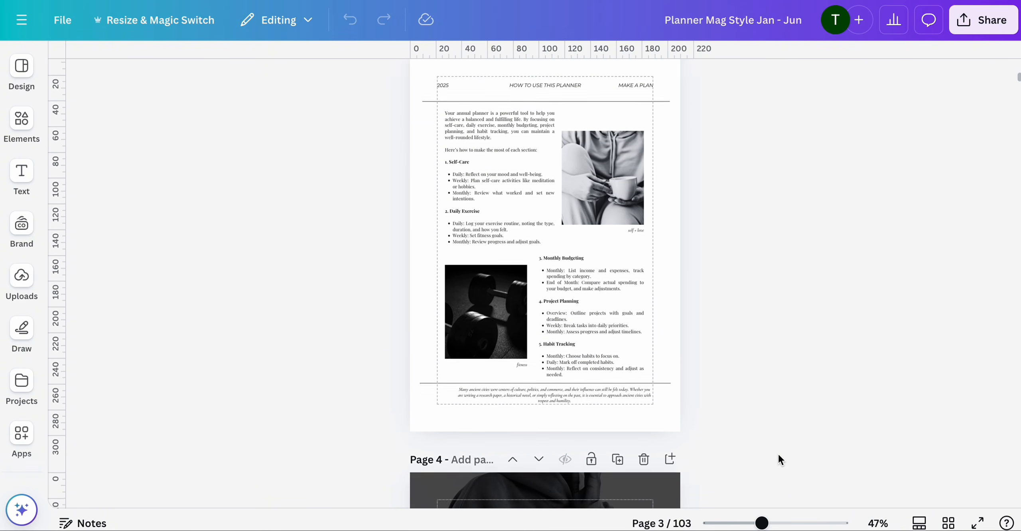
{"action": "scroll", "coordinate": [778, 454], "scroll_direction": "down", "scroll_amount": 2}
{"action": "mouse_move", "coordinate": [763, 523]}
{"action": "left_mouse_down"}
{"action": "mouse_move", "coordinate": [794, 523]}
{"action": "mouse_move", "coordinate": [760, 524]}
{"action": "left_mouse_up"}
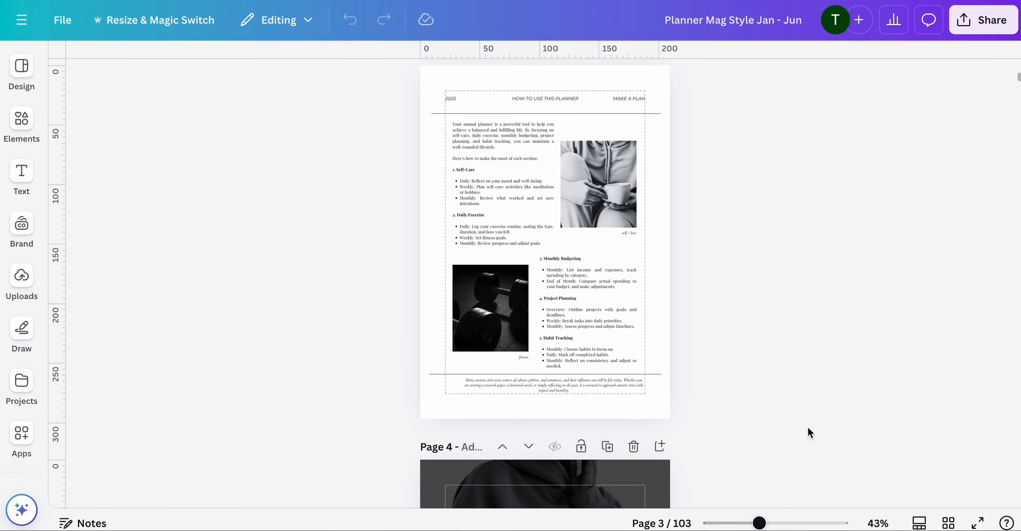
{"action": "scroll", "coordinate": [807, 428], "scroll_direction": "down", "scroll_amount": 8}
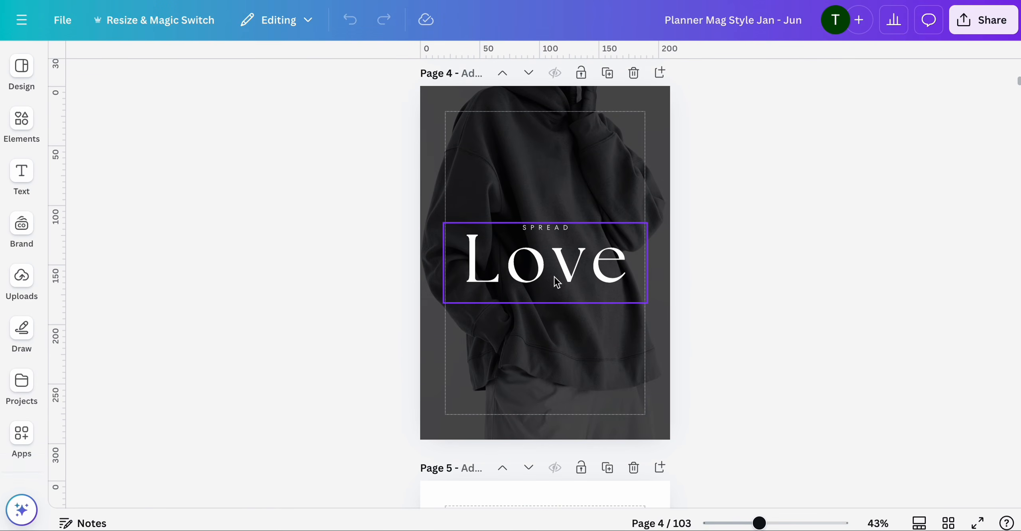
{"action": "scroll", "coordinate": [557, 281], "scroll_direction": "down", "scroll_amount": 8}
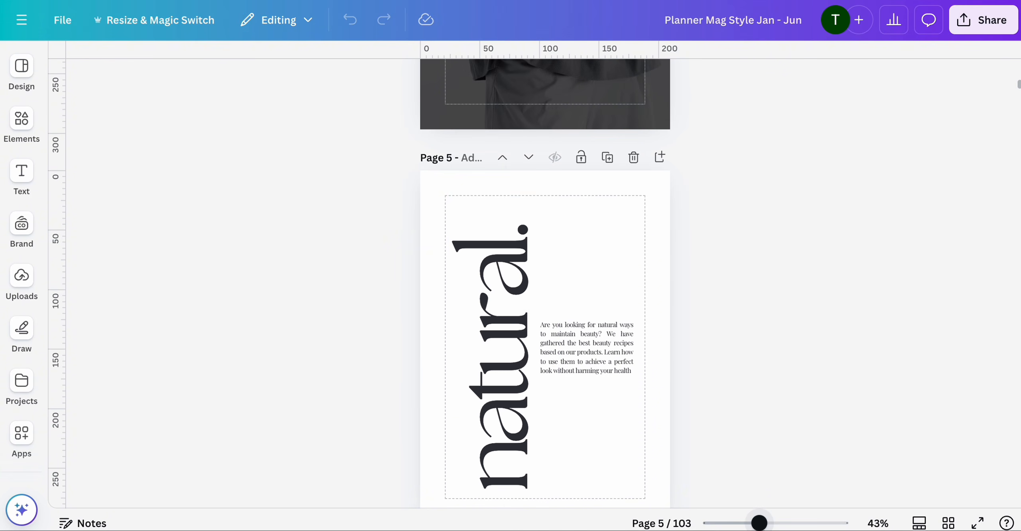
{"action": "left_click_drag", "start_coordinate": [760, 524], "coordinate": [735, 525]}
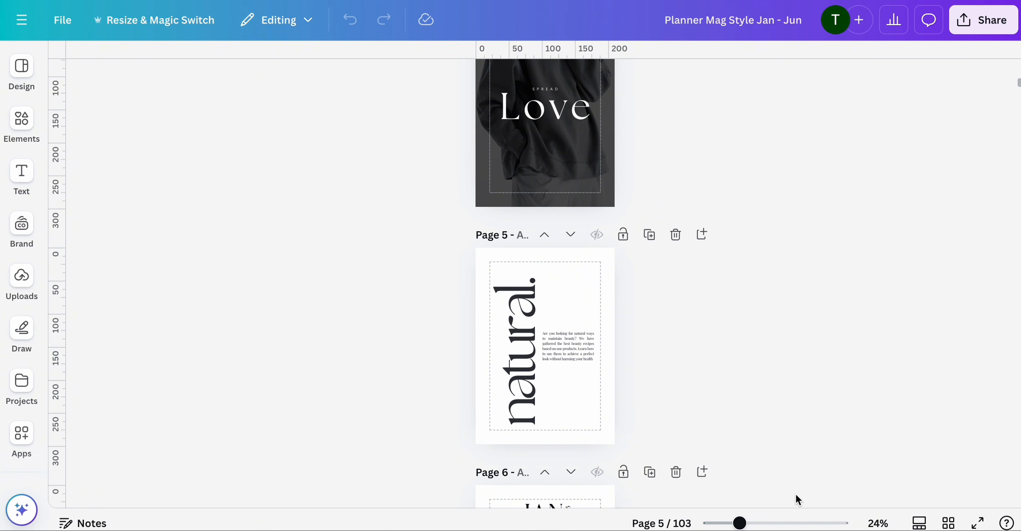
{"action": "scroll", "coordinate": [760, 437], "scroll_direction": "up", "scroll_amount": 3}
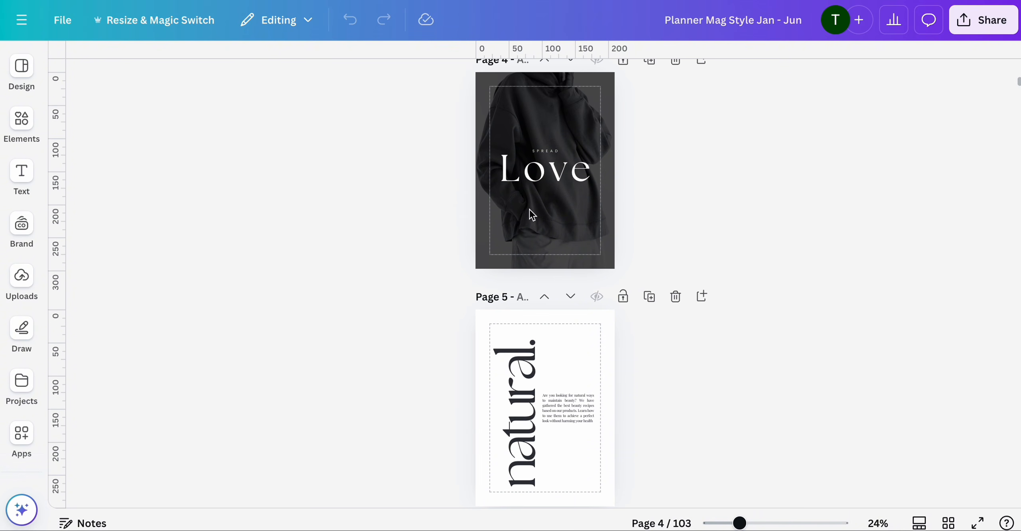
{"action": "scroll", "coordinate": [546, 384], "scroll_direction": "up", "scroll_amount": 3}
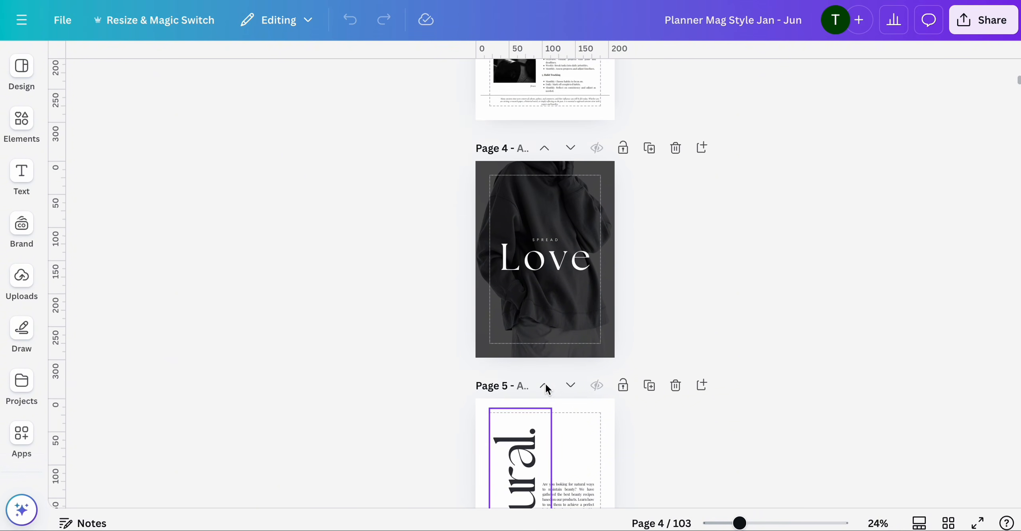
{"action": "scroll", "coordinate": [545, 384], "scroll_direction": "down", "scroll_amount": 10}
{"action": "scroll", "coordinate": [545, 383], "scroll_direction": "up", "scroll_amount": 7}
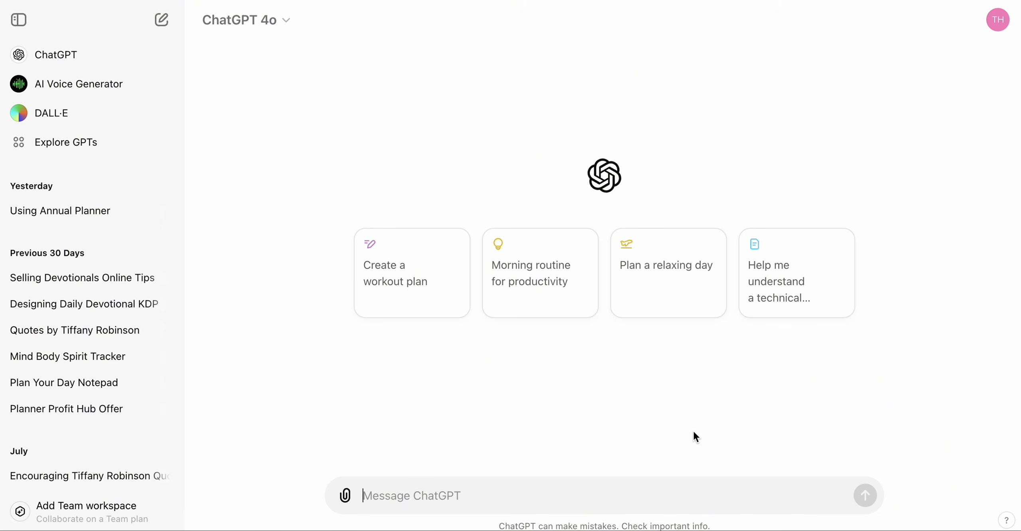
- In ChatGPT, ask it to "Write 14 quotes related to Self Love" and read through the answer
{"action": "left_click", "coordinate": [560, 497]}
{"action": "type", "text": "Write "}
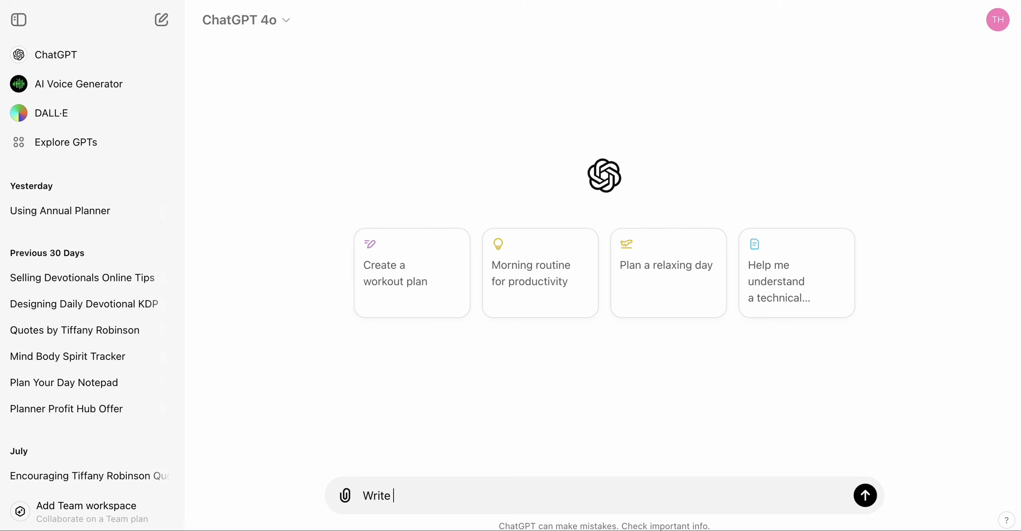
{"action": "type", "text": "14 quotes related to "}
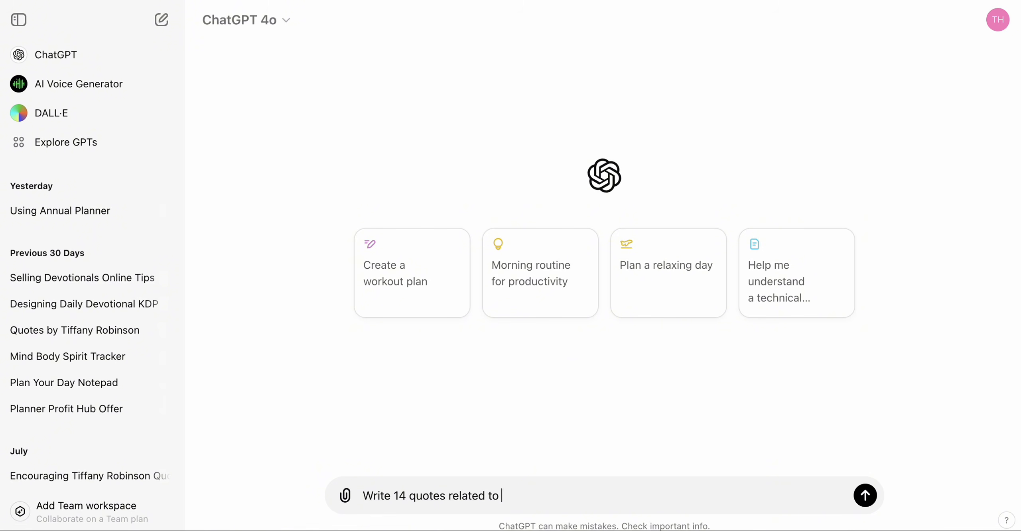
{"action": "type", "text": "Self Love"}
{"action": "key", "text": "Return"}
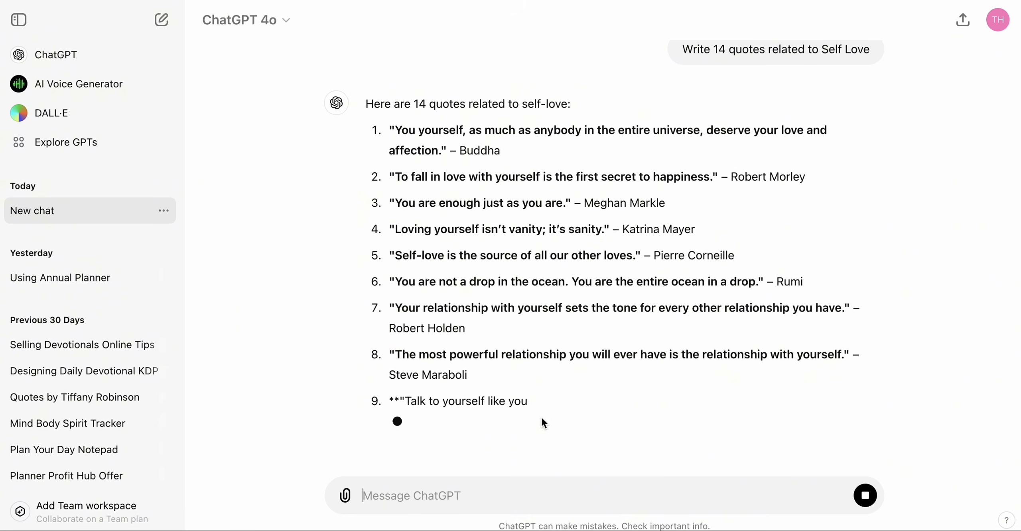
{"action": "scroll", "coordinate": [579, 340], "scroll_direction": "up", "scroll_amount": 10}
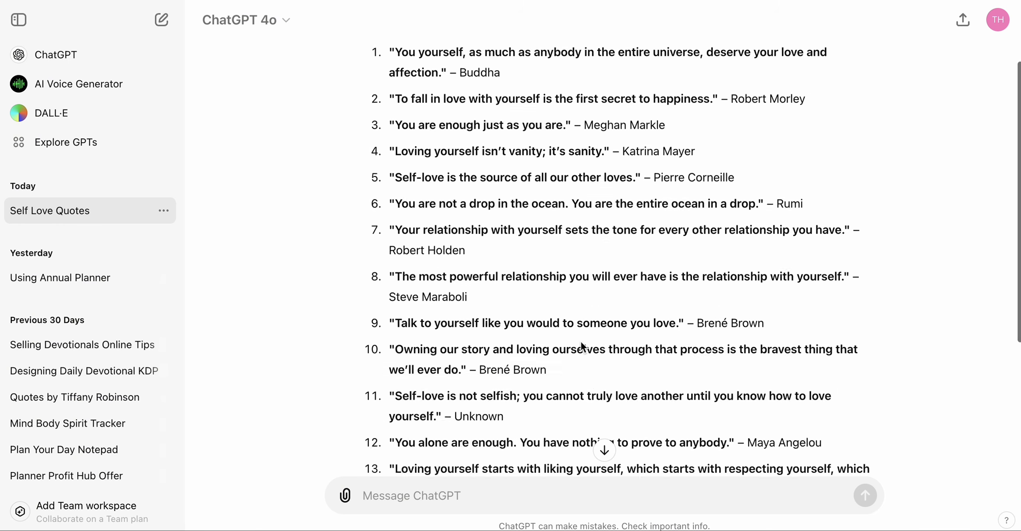
{"action": "scroll", "coordinate": [581, 340], "scroll_direction": "down", "scroll_amount": 8}
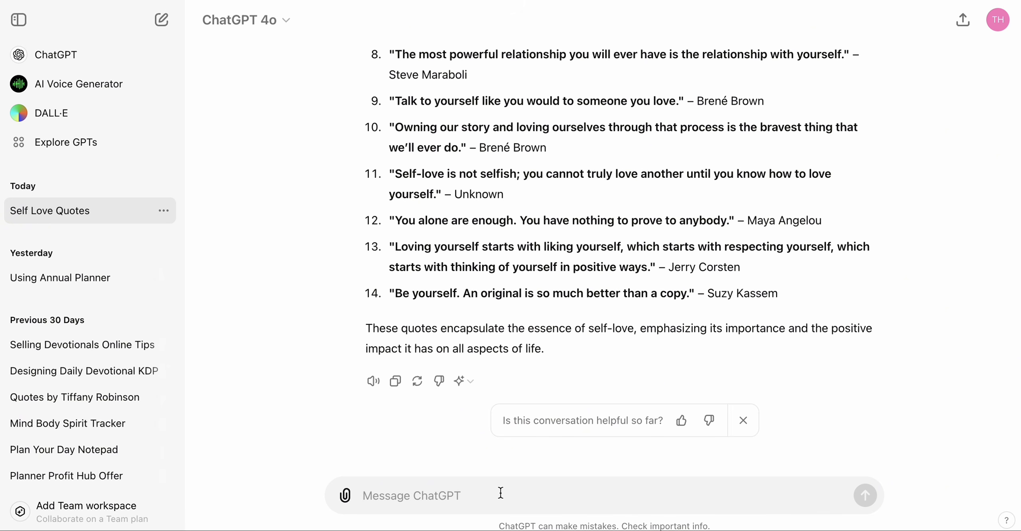
- Ask ChatGPT to "Write 24 words related to Self-Love" and scroll through the list it returns
{"action": "type", "text": "Write "}
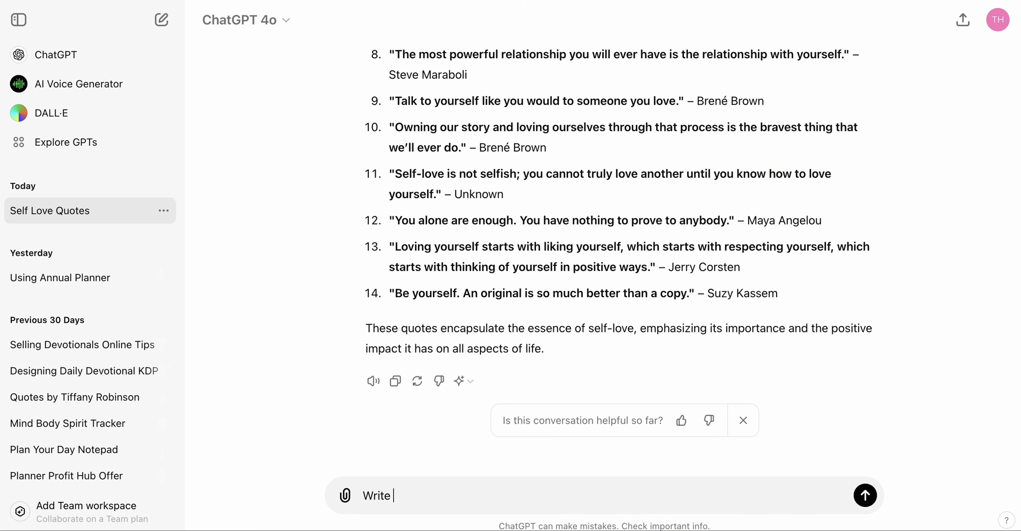
{"action": "type", "text": "24 words relati"}
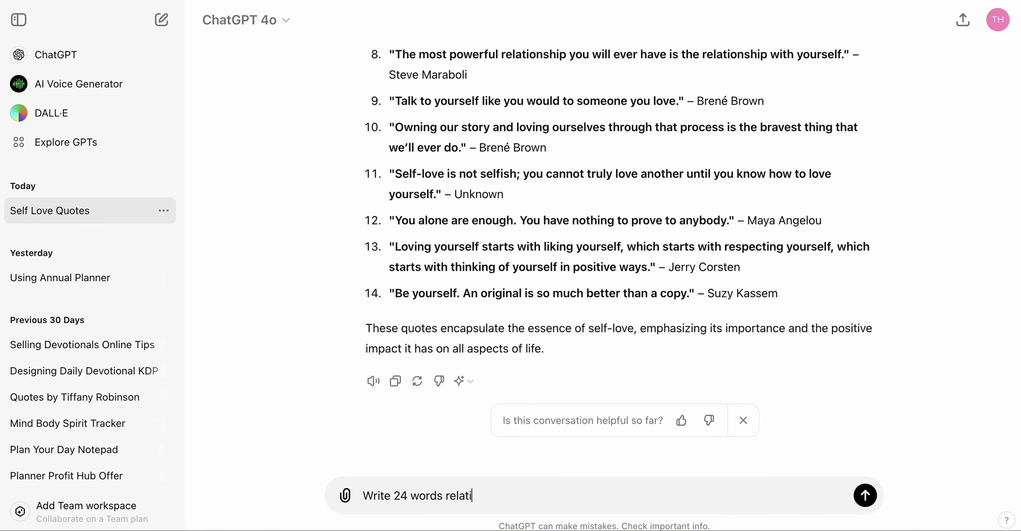
{"action": "type", "text": "ed to Self-Love"}
{"action": "key", "text": "Return"}
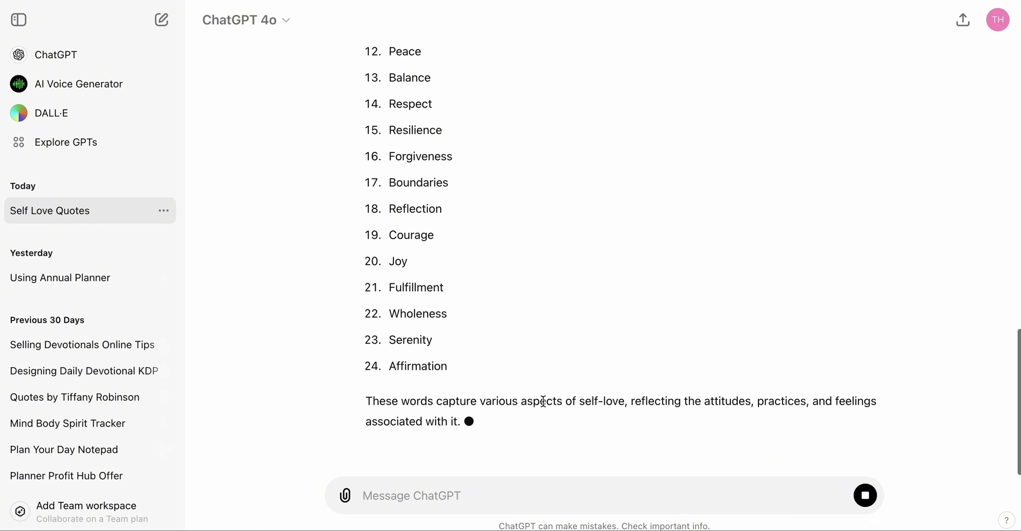
{"action": "scroll", "coordinate": [542, 400], "scroll_direction": "up", "scroll_amount": 12}
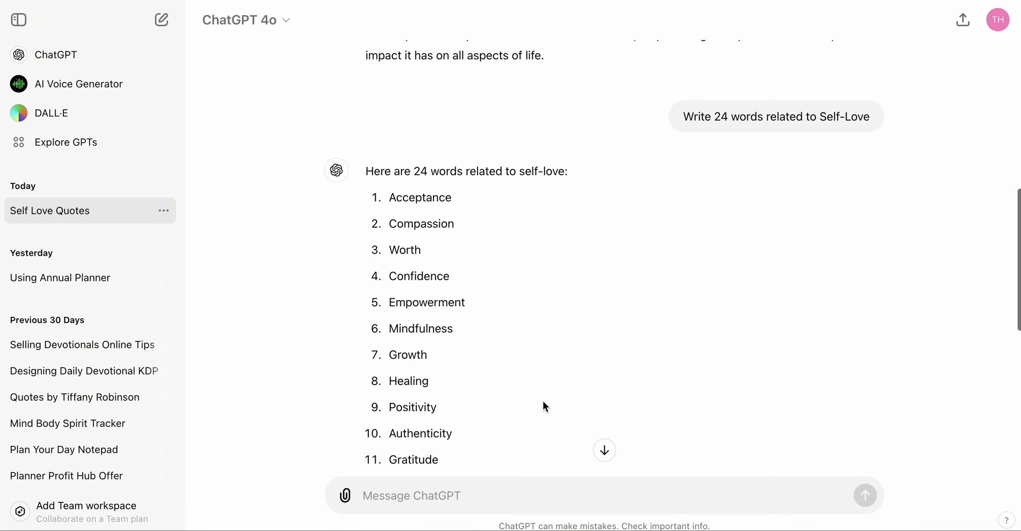
{"action": "scroll", "coordinate": [543, 400], "scroll_direction": "down", "scroll_amount": 12}
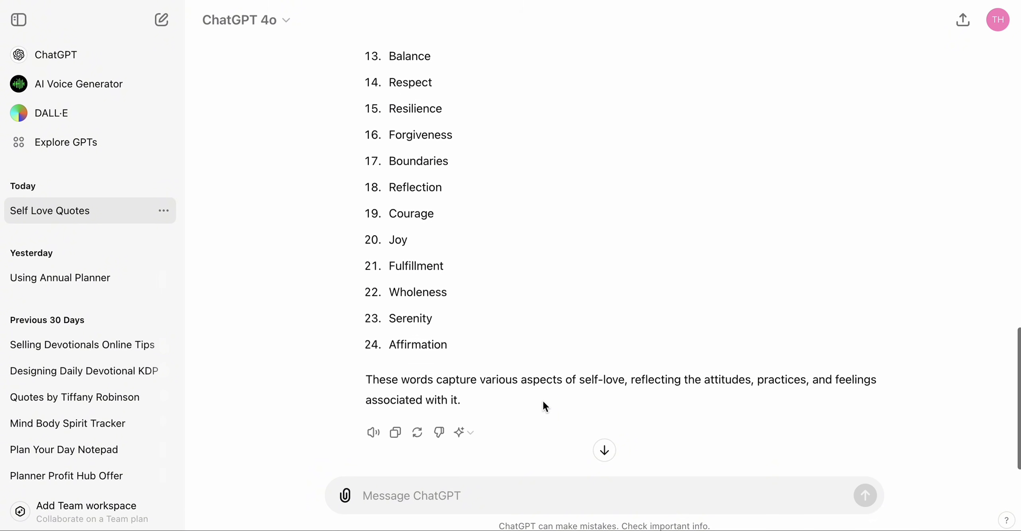
{"action": "scroll", "coordinate": [543, 400], "scroll_direction": "up", "scroll_amount": 8}
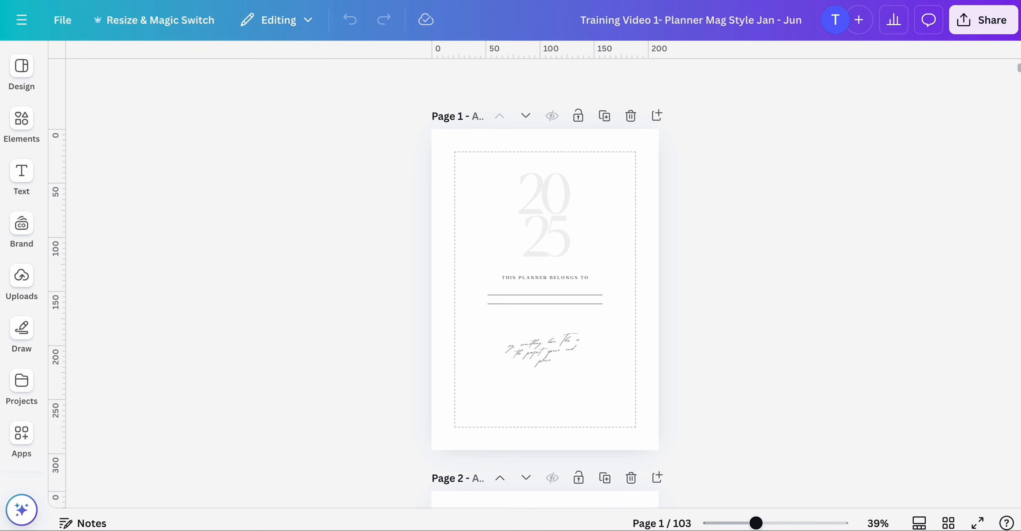
- Back in the Canva planner, zoom to about 72% and scroll through pages 2 to 5
{"action": "scroll", "coordinate": [480, 257], "scroll_direction": "down", "scroll_amount": 13}
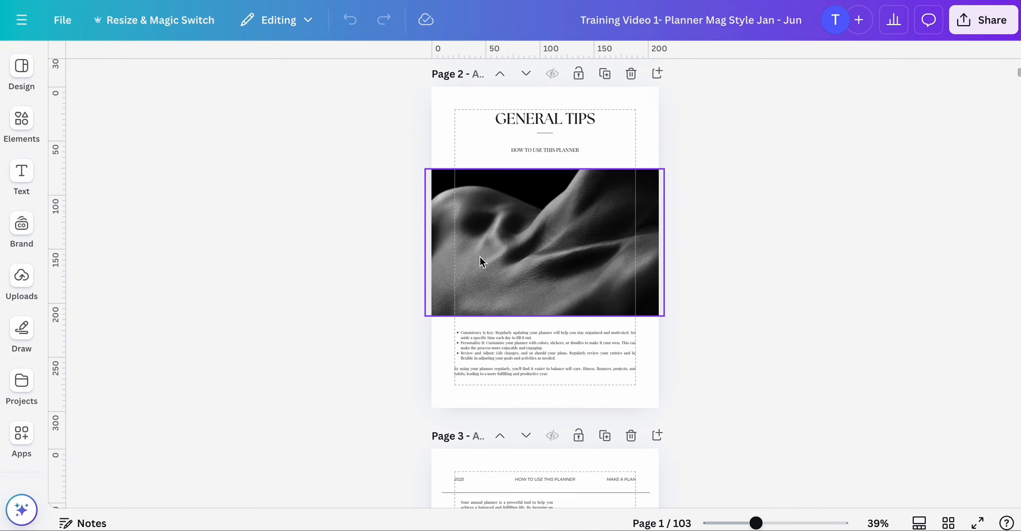
{"action": "left_click_drag", "start_coordinate": [756, 524], "coordinate": [776, 523]}
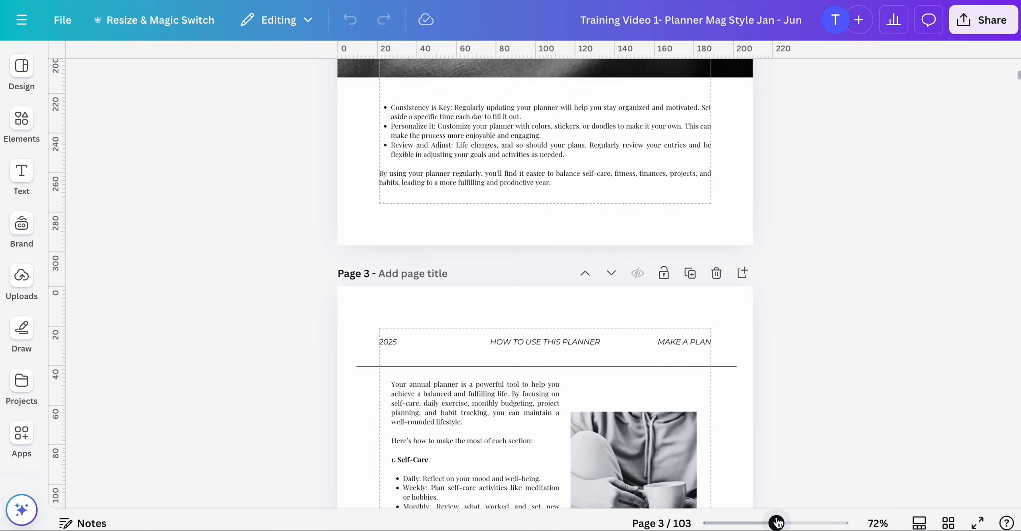
{"action": "scroll", "coordinate": [776, 458], "scroll_direction": "down", "scroll_amount": 10}
{"action": "scroll", "coordinate": [775, 453], "scroll_direction": "down", "scroll_amount": 6}
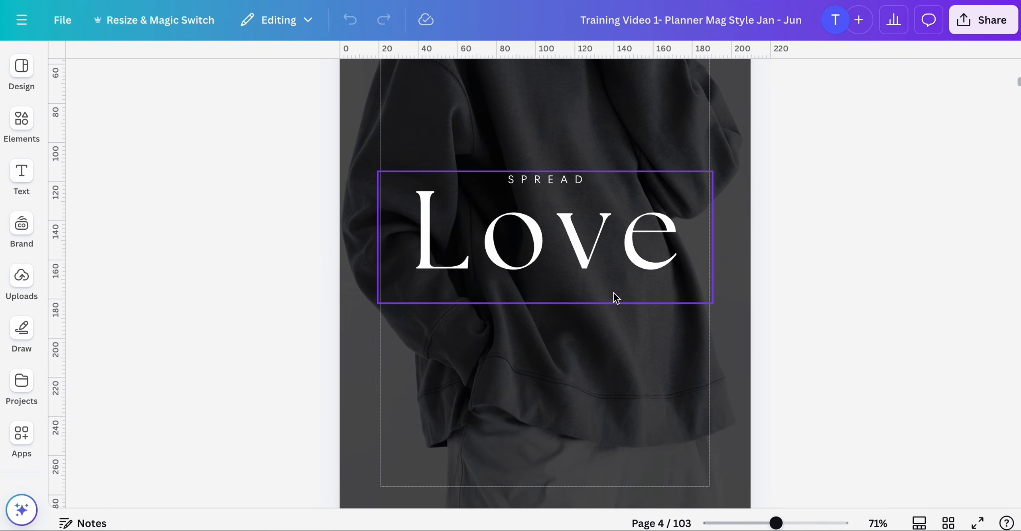
{"action": "scroll", "coordinate": [613, 294], "scroll_direction": "down", "scroll_amount": 10}
{"action": "scroll", "coordinate": [484, 383], "scroll_direction": "down", "scroll_amount": 7}
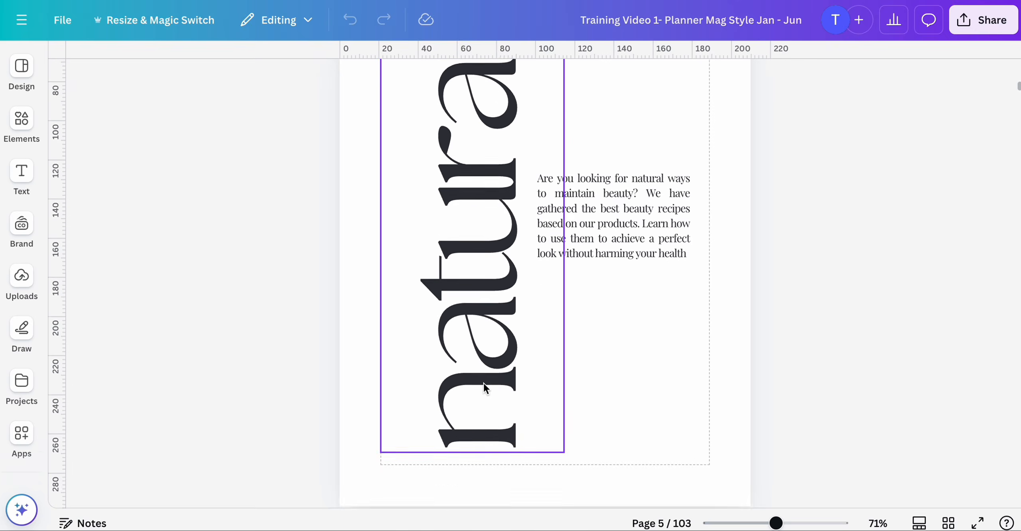
{"action": "scroll", "coordinate": [484, 383], "scroll_direction": "up", "scroll_amount": 16}
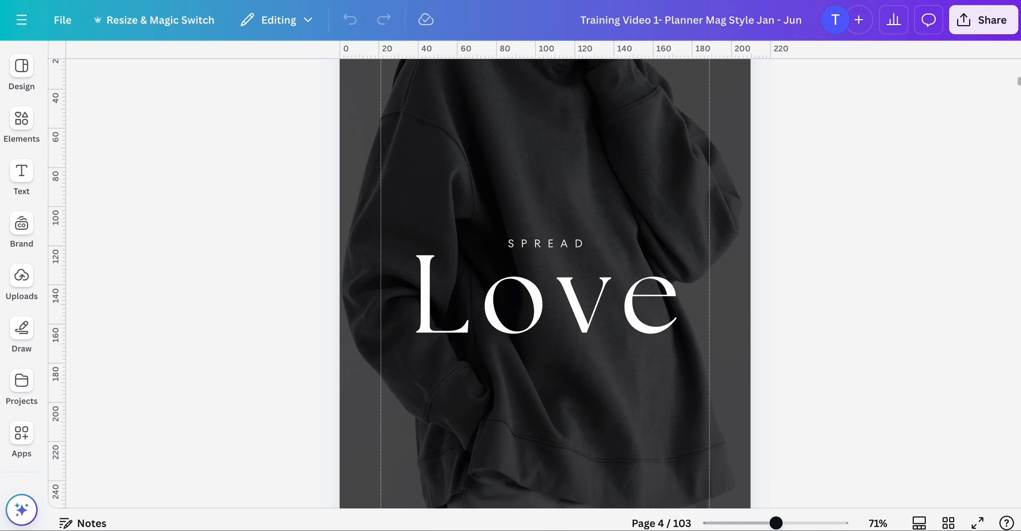
- In ChatGPT, ask "Give me 12 2 word phrases using the 24 words from above."
{"action": "key", "text": "ctrl+Tab"}
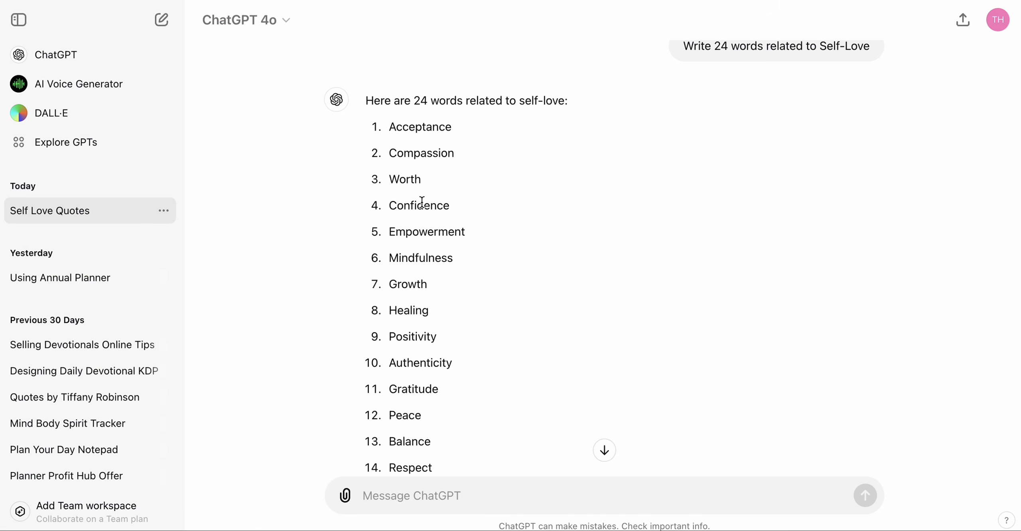
{"action": "left_click", "coordinate": [395, 493]}
{"action": "type", "text": "G"}
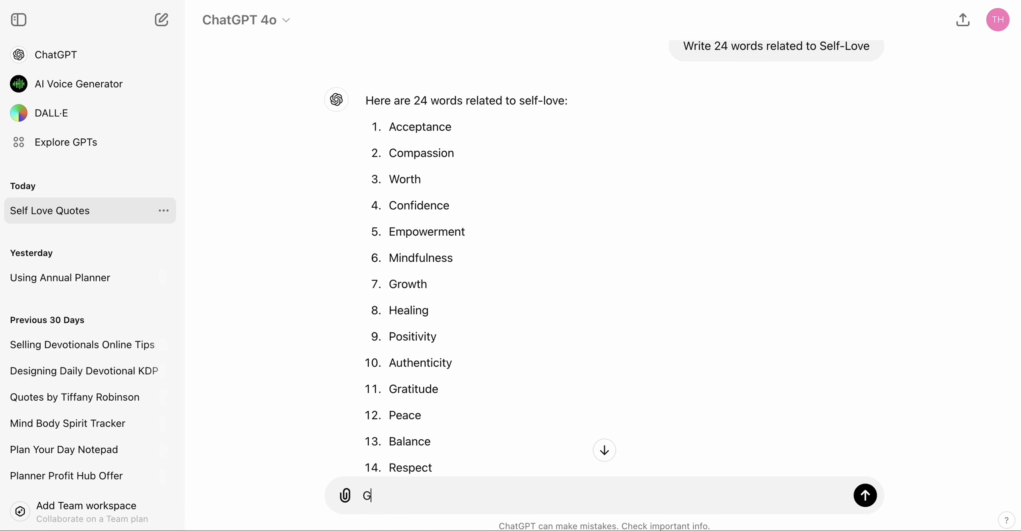
{"action": "type", "text": "ive me 12"}
{"action": "type", "text": "2 words"}
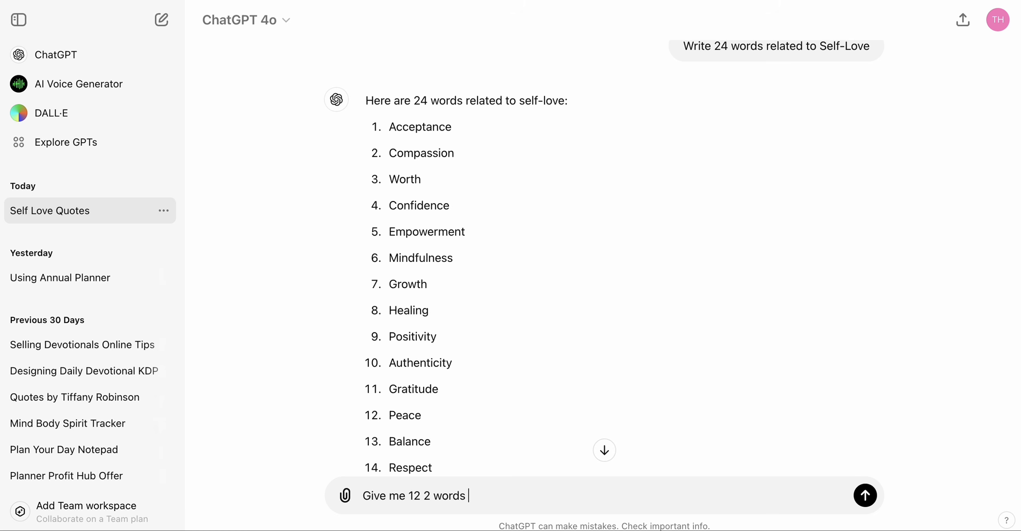
{"action": "key", "text": "BackSpace"}
{"action": "type", "text": "phrases using the"}
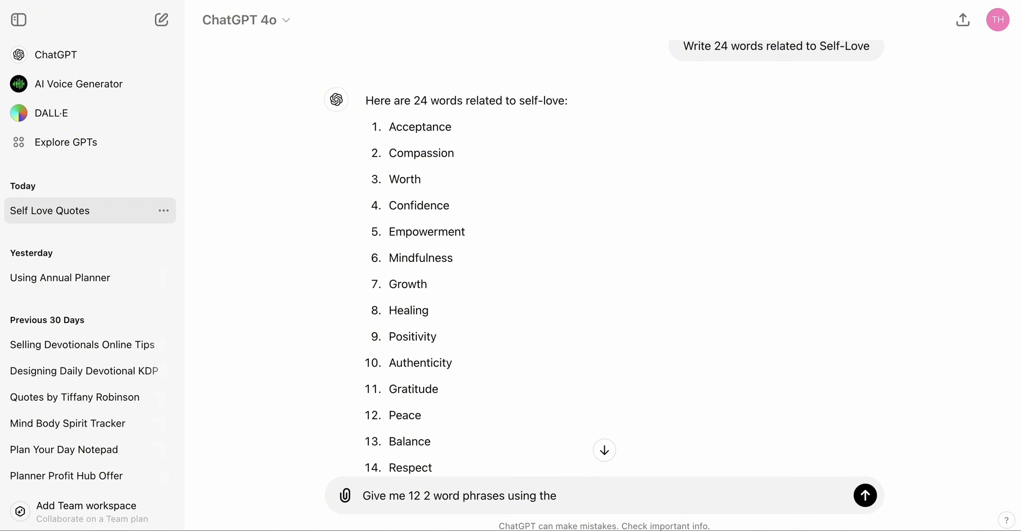
{"action": "type", "text": " 24 words from abo"}
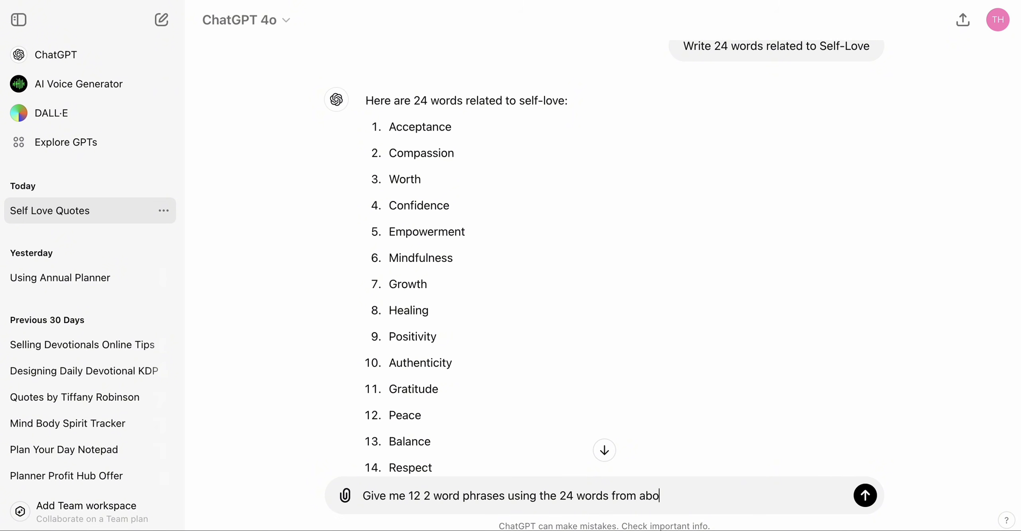
{"action": "type", "text": "ve."}
{"action": "key", "text": "Return"}
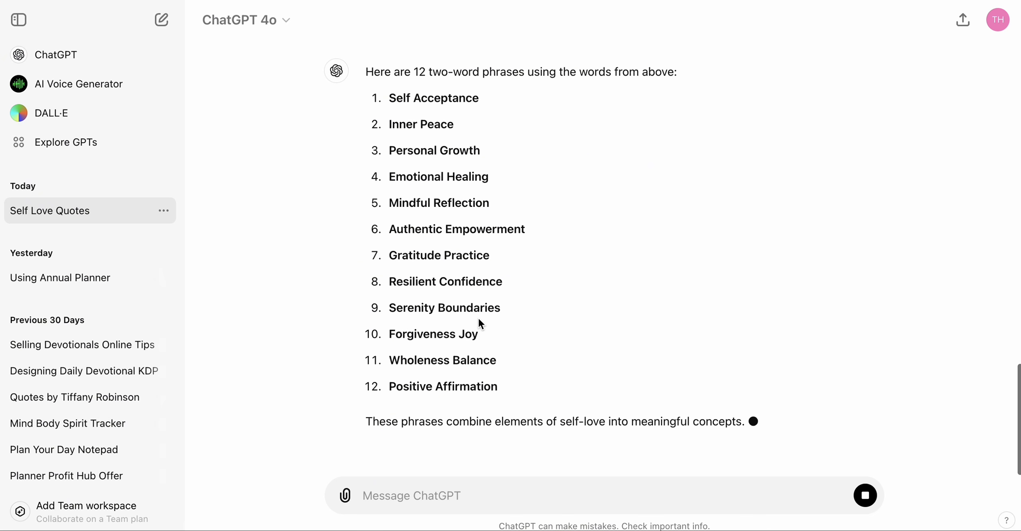
- Scroll through the self-love word list and the two-word phrases to compare them
{"action": "scroll", "coordinate": [480, 321], "scroll_direction": "up", "scroll_amount": 5}
{"action": "scroll", "coordinate": [479, 321], "scroll_direction": "up", "scroll_amount": 10}
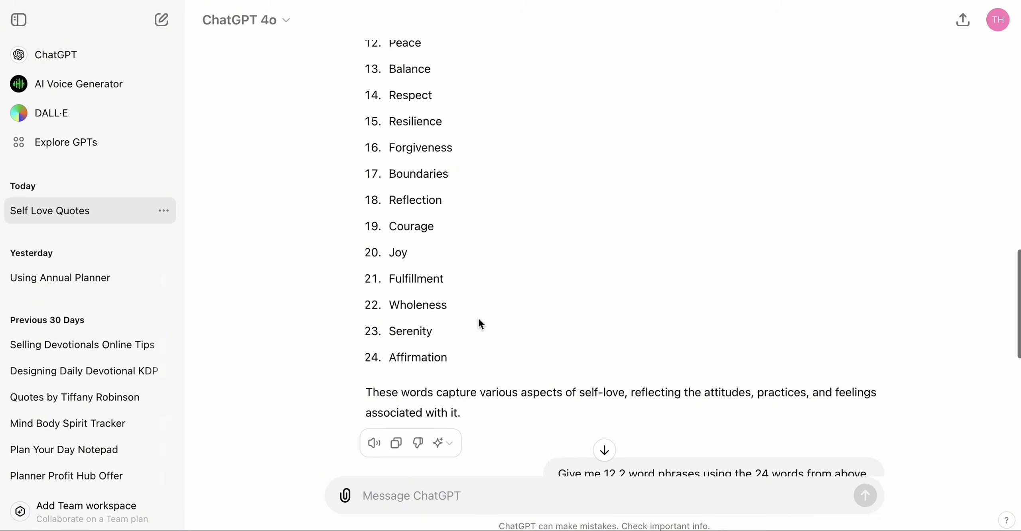
{"action": "scroll", "coordinate": [478, 318], "scroll_direction": "down", "scroll_amount": 15}
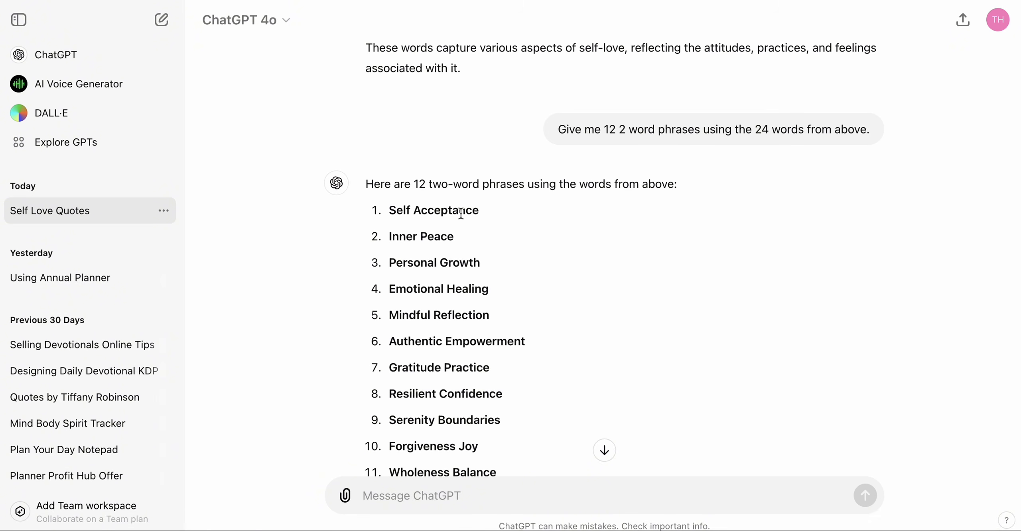
{"action": "scroll", "coordinate": [469, 221], "scroll_direction": "up", "scroll_amount": 15}
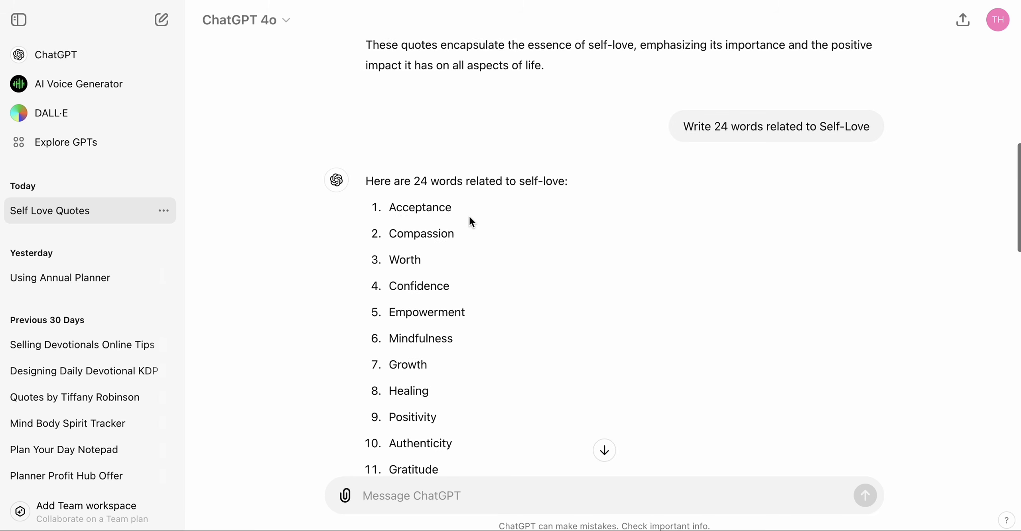
{"action": "scroll", "coordinate": [401, 265], "scroll_direction": "down", "scroll_amount": 10}
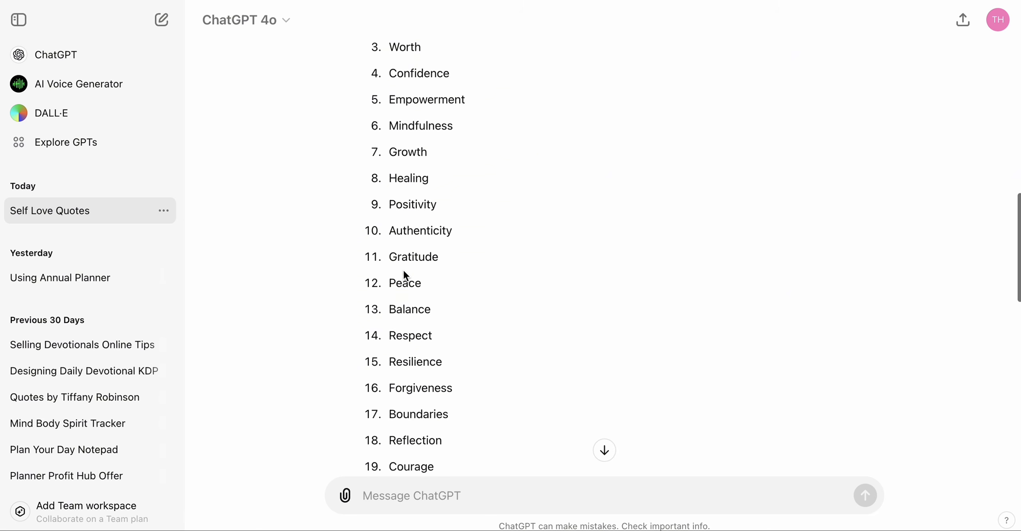
{"action": "scroll", "coordinate": [404, 294], "scroll_direction": "down", "scroll_amount": 6}
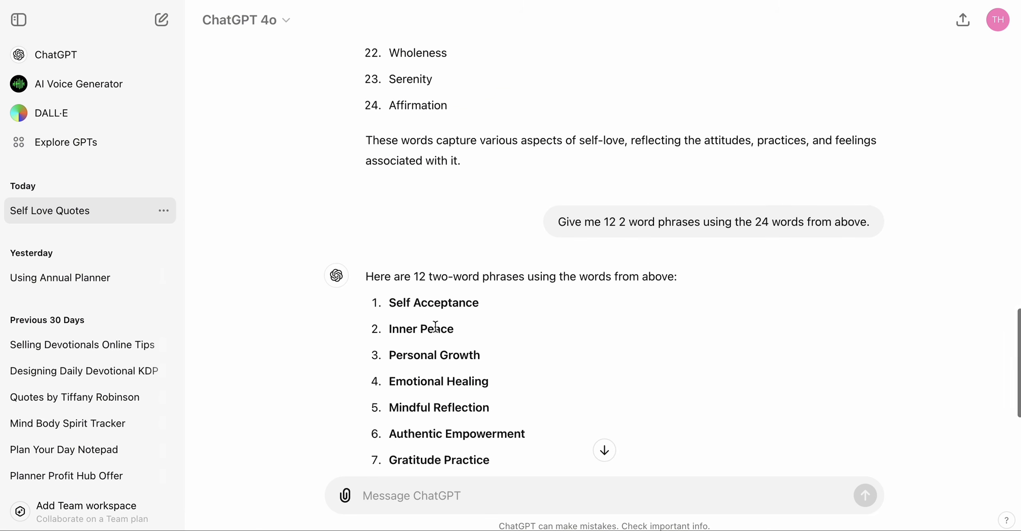
{"action": "scroll", "coordinate": [433, 327], "scroll_direction": "up", "scroll_amount": 5}
{"action": "scroll", "coordinate": [435, 326], "scroll_direction": "up", "scroll_amount": 8}
{"action": "scroll", "coordinate": [434, 325], "scroll_direction": "down", "scroll_amount": 15}
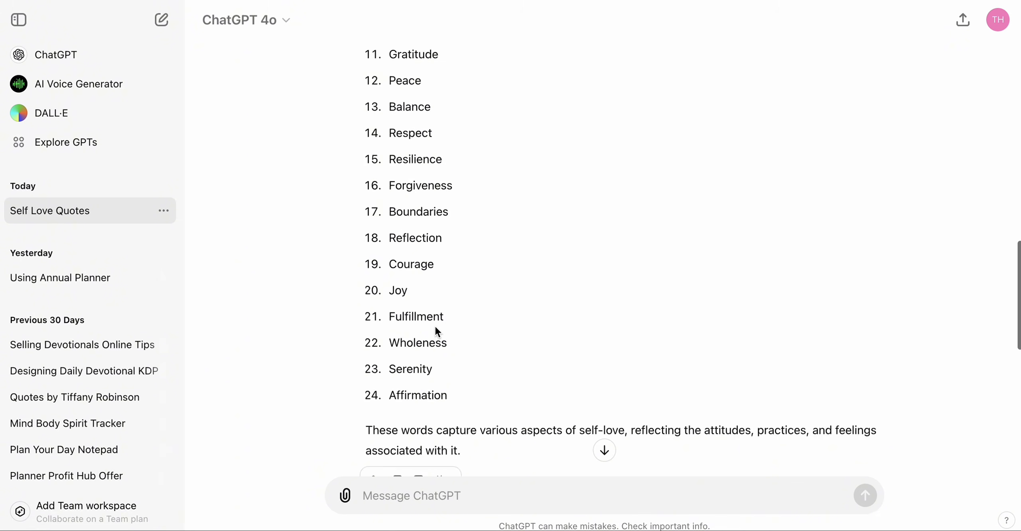
{"action": "scroll", "coordinate": [435, 326], "scroll_direction": "down", "scroll_amount": 3}
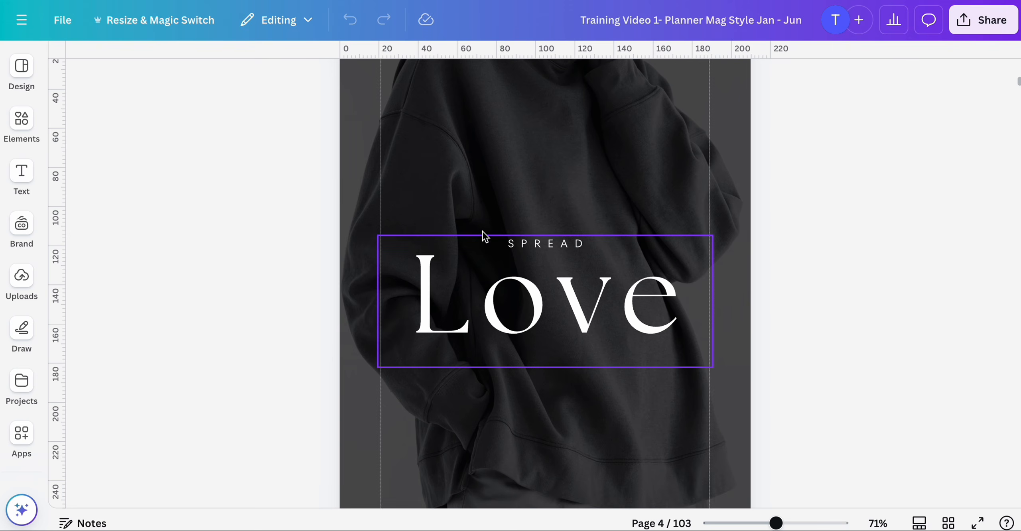
- Move the SPREAD text layer above the Love heading in the page 4 layer order
{"action": "left_click", "coordinate": [532, 245]}
{"action": "left_click", "coordinate": [531, 248]}
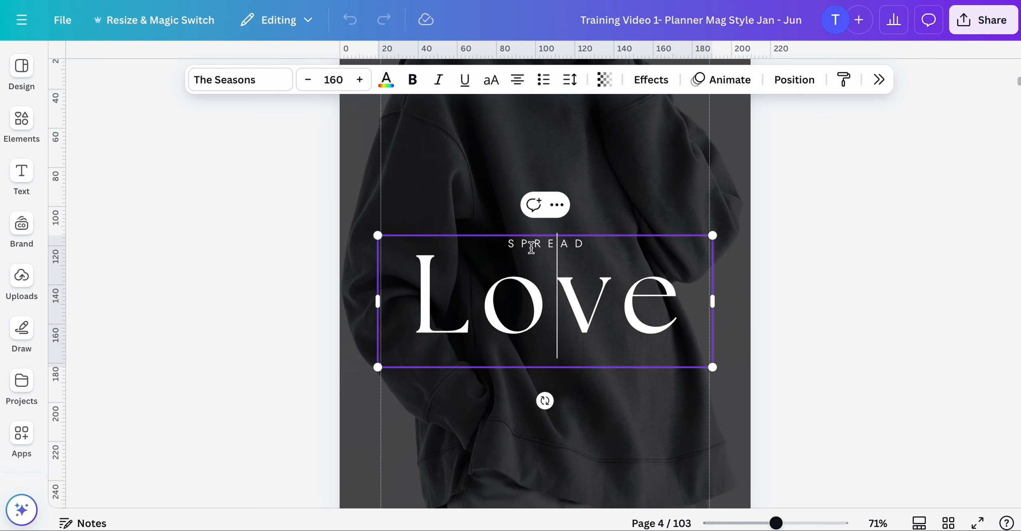
{"action": "key", "text": "Escape"}
{"action": "left_click", "coordinate": [476, 210]}
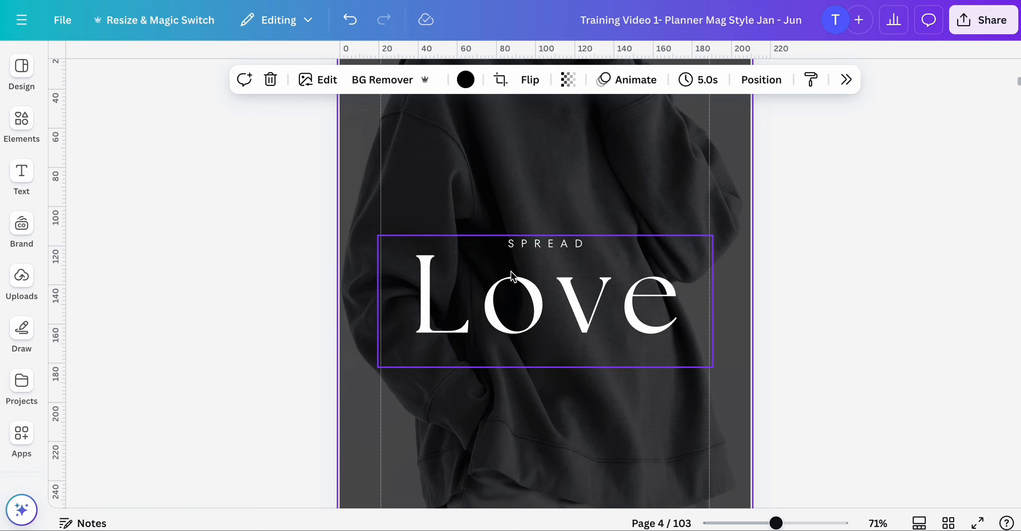
{"action": "left_click", "coordinate": [521, 275]}
{"action": "left_click", "coordinate": [525, 251]}
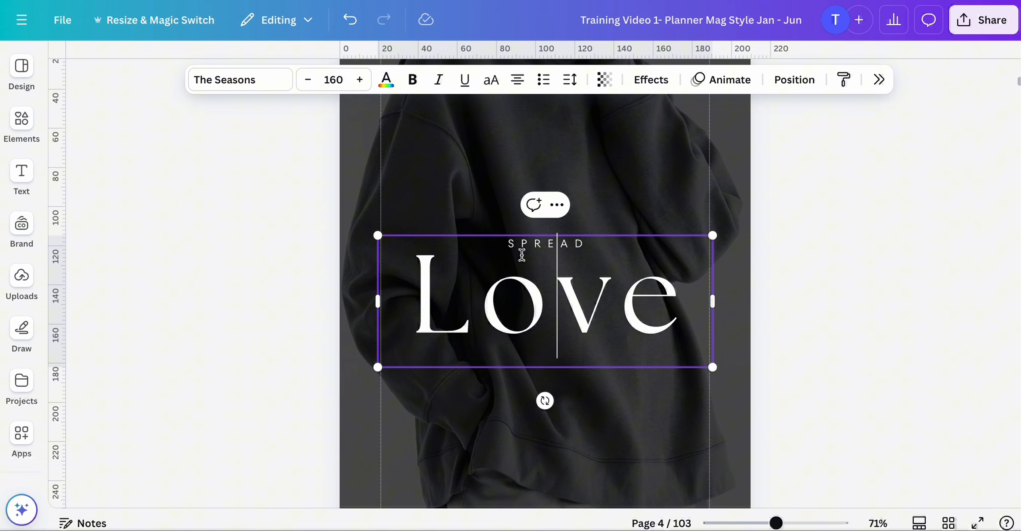
{"action": "left_click", "coordinate": [504, 282]}
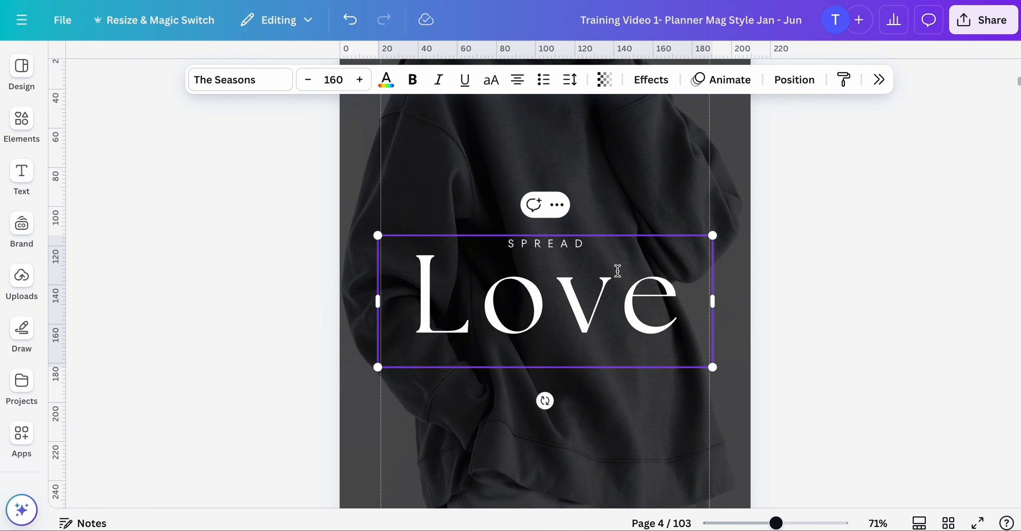
{"action": "left_click", "coordinate": [825, 162]}
{"action": "left_click", "coordinate": [548, 303]}
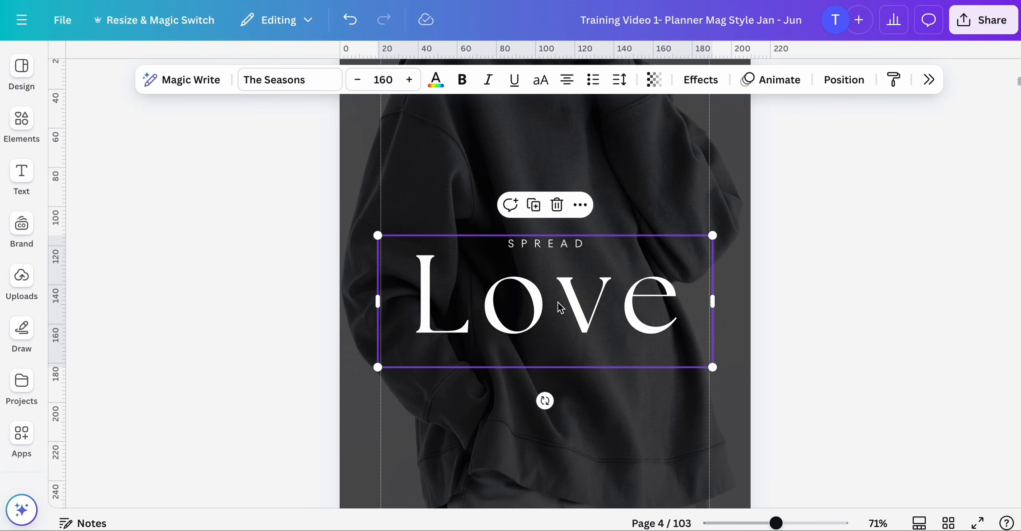
{"action": "left_click", "coordinate": [843, 80]}
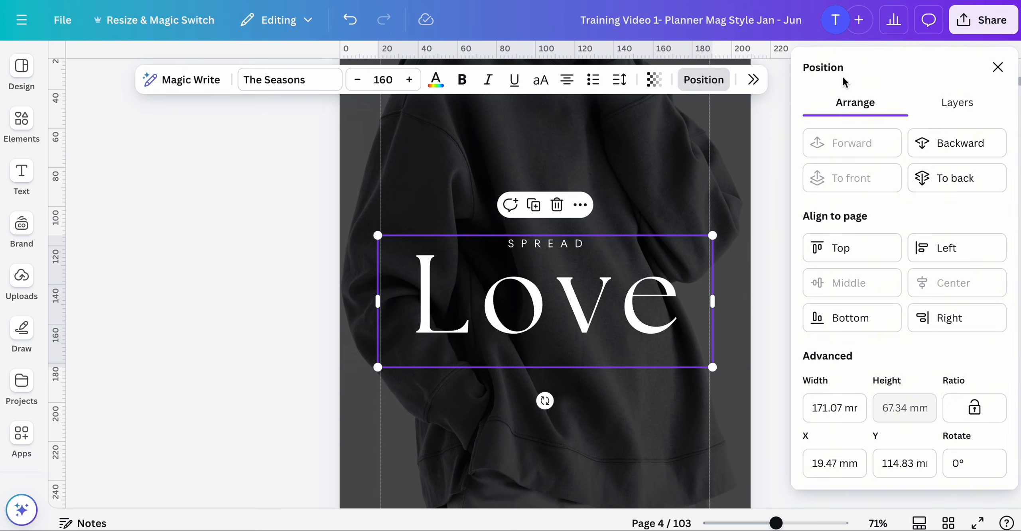
{"action": "left_click", "coordinate": [959, 105]}
{"action": "left_click", "coordinate": [826, 245]}
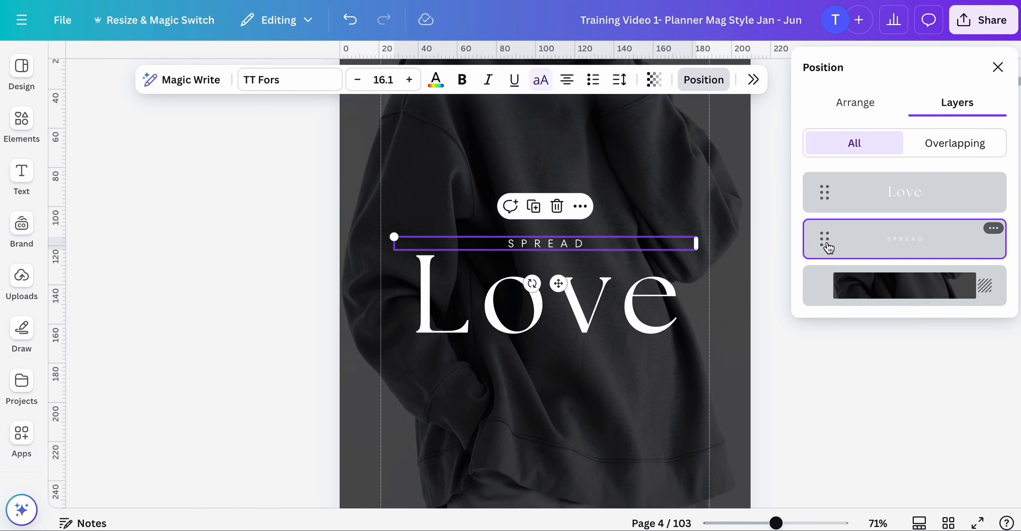
{"action": "left_click_drag", "start_coordinate": [827, 245], "coordinate": [810, 183]}
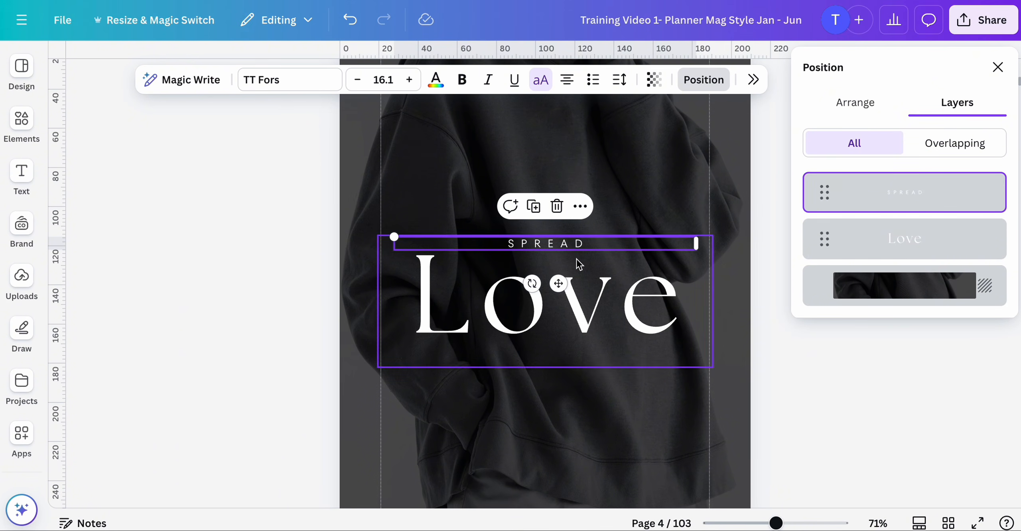
{"action": "left_click", "coordinate": [565, 247]}
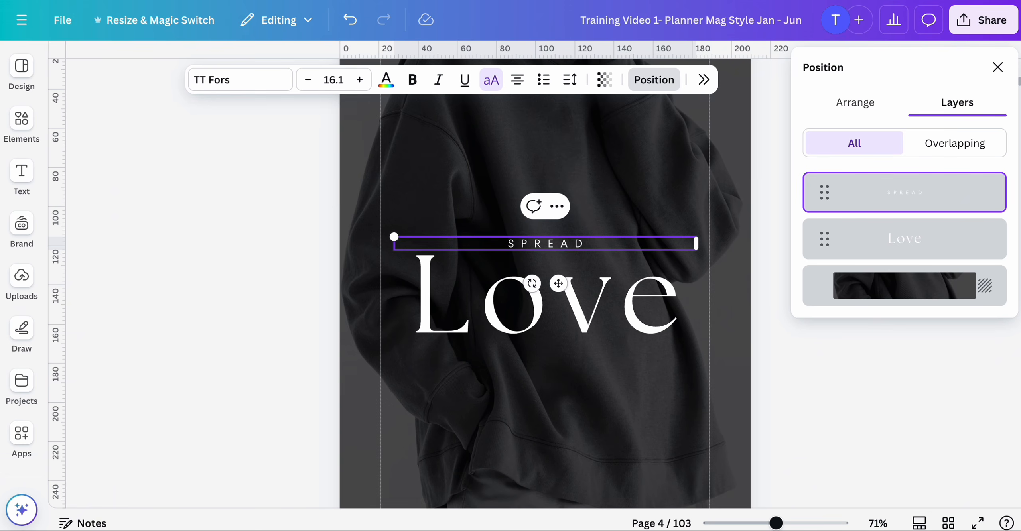
- Copy Acceptance from ChatGPT's Self Acceptance phrase and paste it over the word Love in the heading
{"action": "key", "text": "ctrl+Tab"}
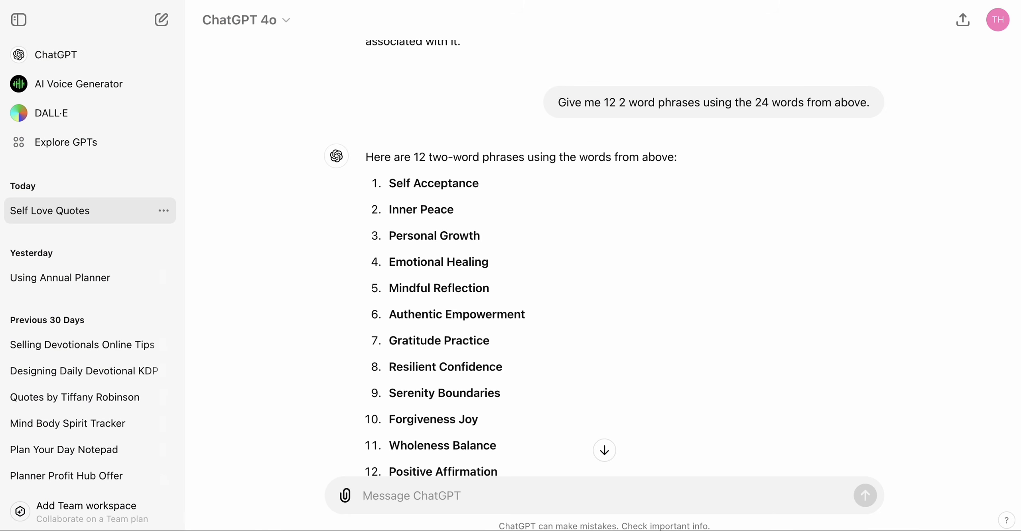
{"action": "double_click", "coordinate": [410, 183]}
{"action": "double_click", "coordinate": [477, 185]}
{"action": "key", "text": "ctrl+c"}
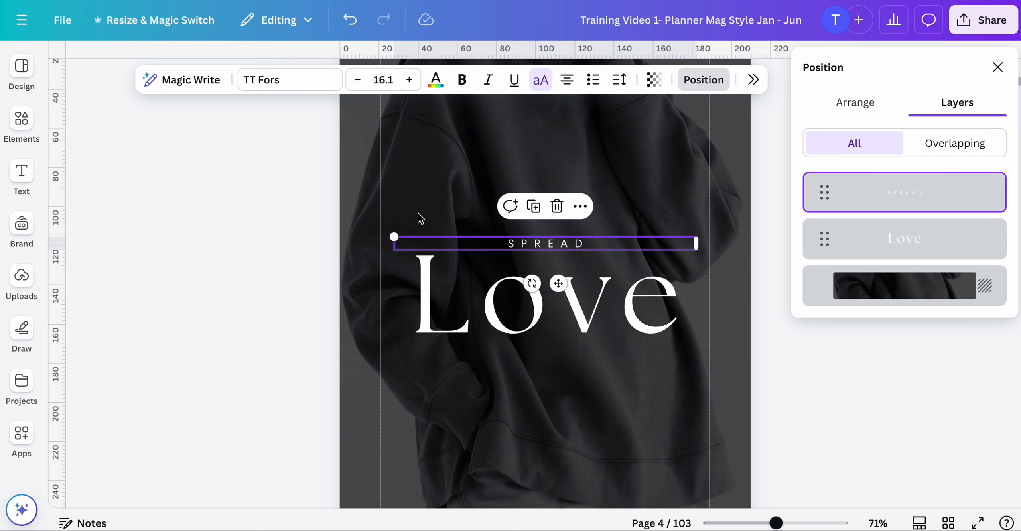
{"action": "left_click", "coordinate": [461, 290]}
{"action": "double_click", "coordinate": [460, 290]}
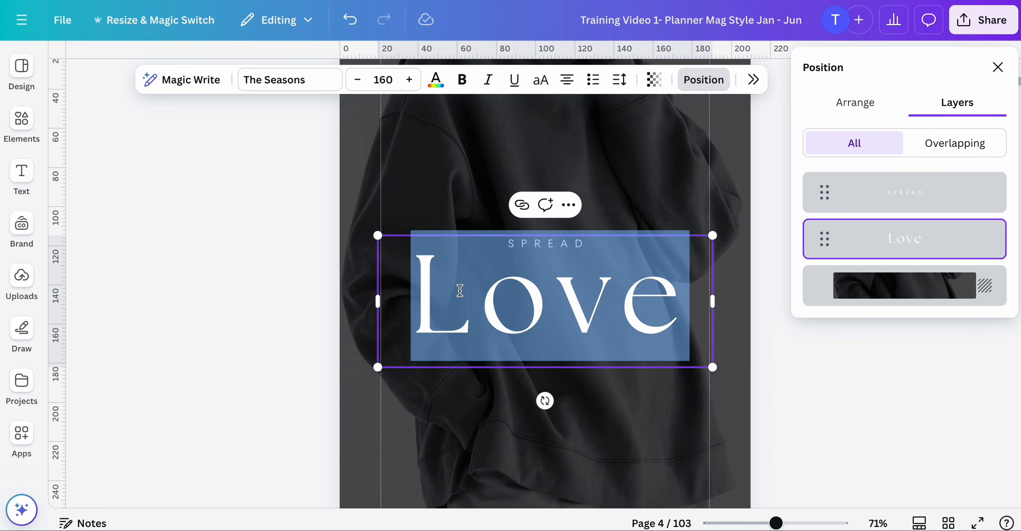
{"action": "key", "text": "ctrl+v"}
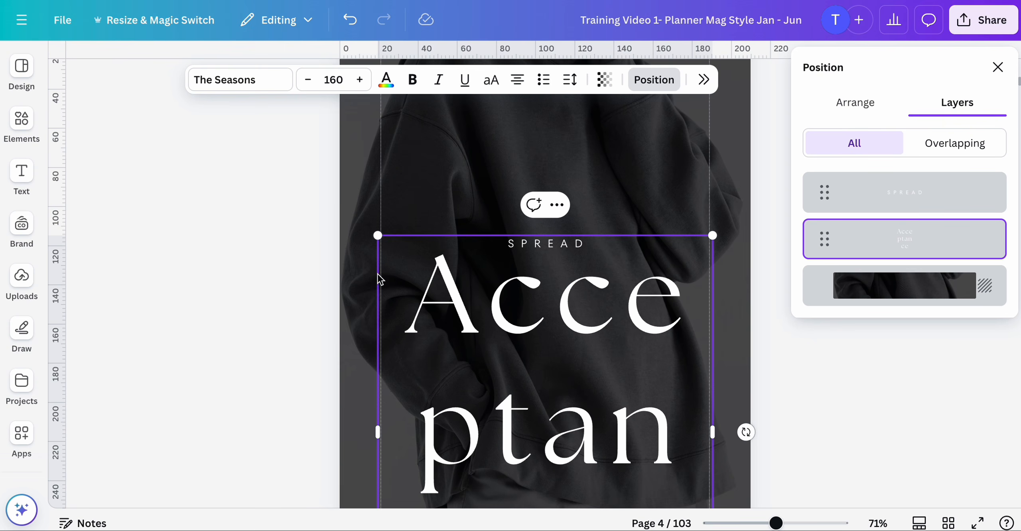
- Set the Acceptance heading's letter spacing to -77
{"action": "left_click", "coordinate": [240, 290]}
{"action": "scroll", "coordinate": [239, 290], "scroll_direction": "down", "scroll_amount": 4}
{"action": "scroll", "coordinate": [239, 290], "scroll_direction": "up", "scroll_amount": 3}
{"action": "scroll", "coordinate": [240, 290], "scroll_direction": "down", "scroll_amount": 1}
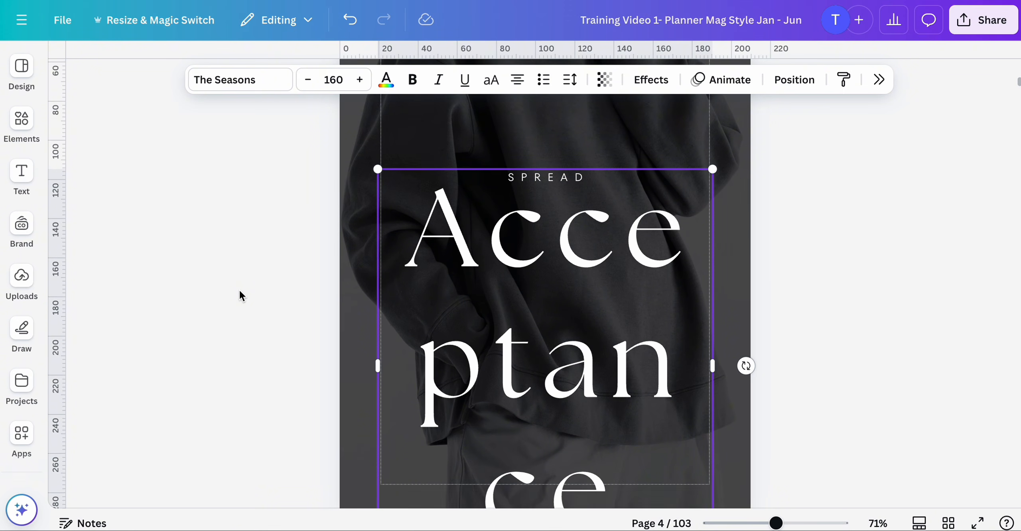
{"action": "left_click", "coordinate": [571, 83]}
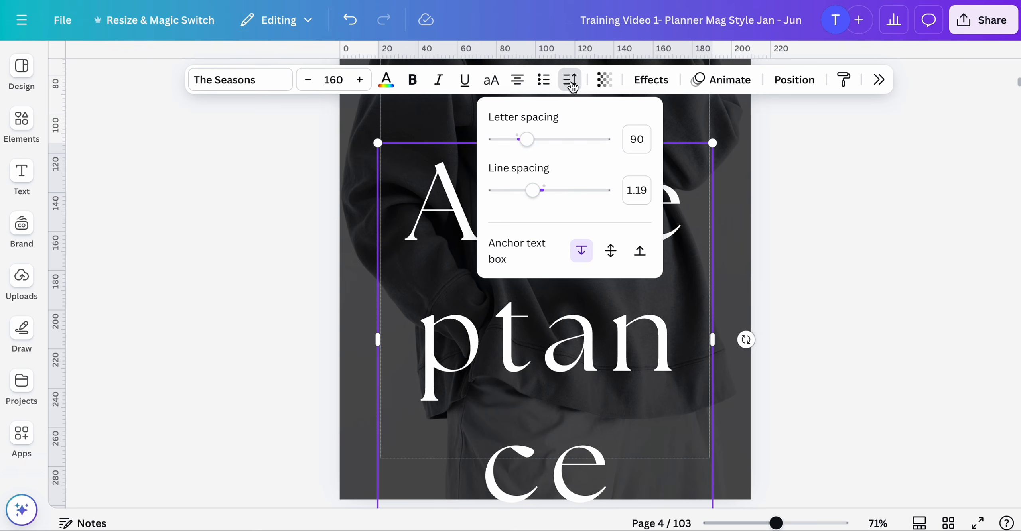
{"action": "left_click_drag", "start_coordinate": [528, 139], "coordinate": [511, 144]}
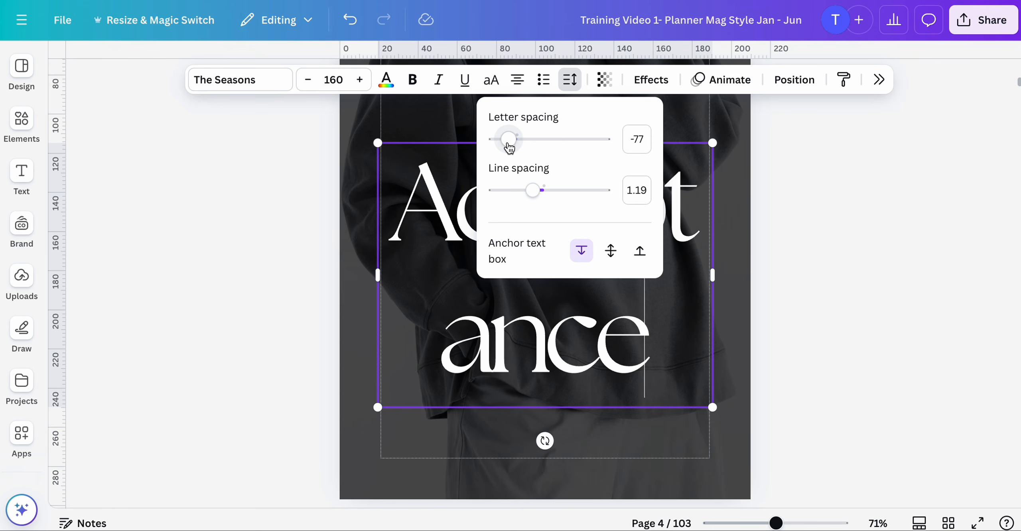
- Reduce the Acceptance heading's font size to 103
{"action": "left_click", "coordinate": [308, 82]}
{"action": "left_click", "coordinate": [308, 82]}
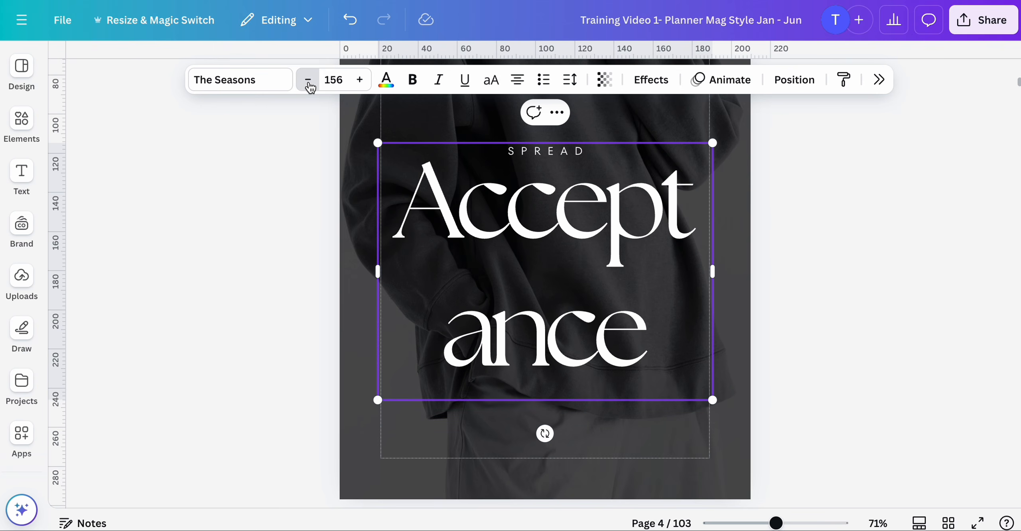
{"action": "left_click", "coordinate": [309, 82]}
{"action": "left_click", "coordinate": [308, 82]}
{"action": "left_click", "coordinate": [308, 82]}
{"action": "left_click", "coordinate": [308, 82]}
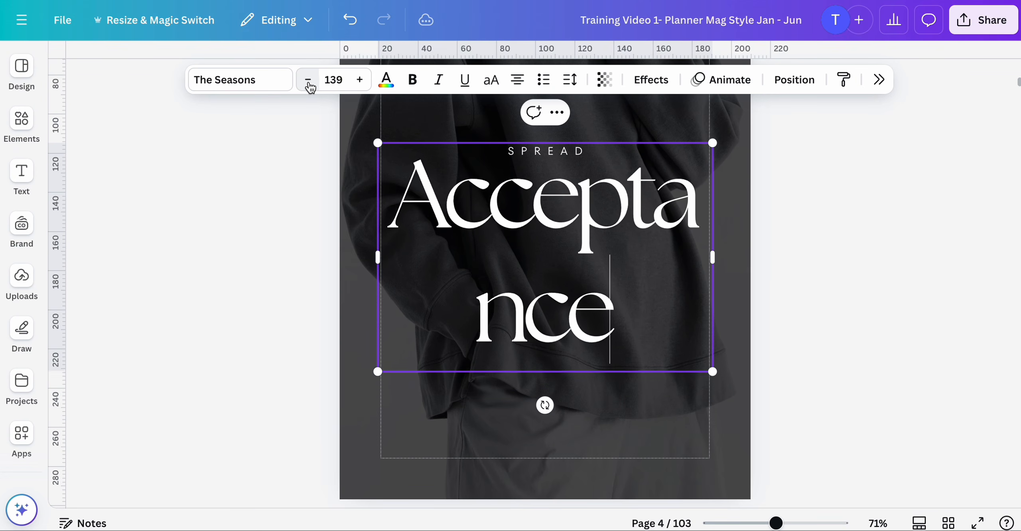
{"action": "left_click", "coordinate": [309, 82]}
{"action": "left_click", "coordinate": [309, 81]}
{"action": "left_click", "coordinate": [309, 85]}
{"action": "left_click", "coordinate": [309, 85]}
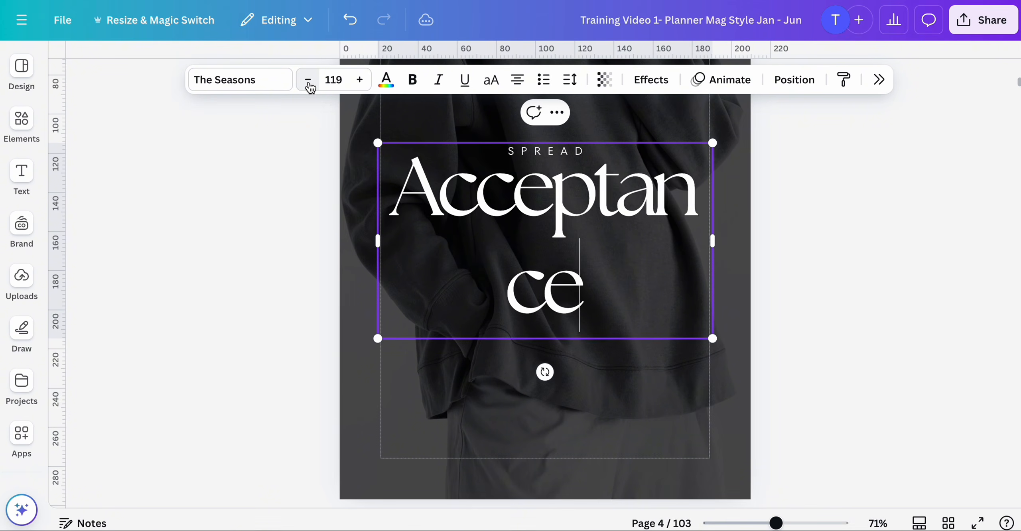
{"action": "left_click", "coordinate": [309, 84]}
{"action": "left_click", "coordinate": [310, 85]}
{"action": "left_click", "coordinate": [309, 84]}
{"action": "left_click", "coordinate": [310, 84]}
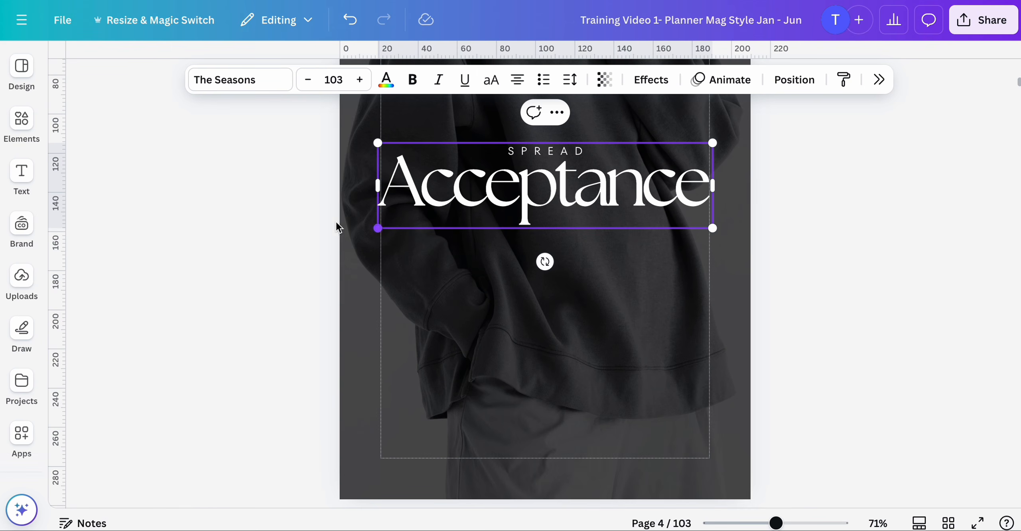
{"action": "left_click", "coordinate": [280, 236]}
{"action": "scroll", "coordinate": [463, 219], "scroll_direction": "up", "scroll_amount": 1}
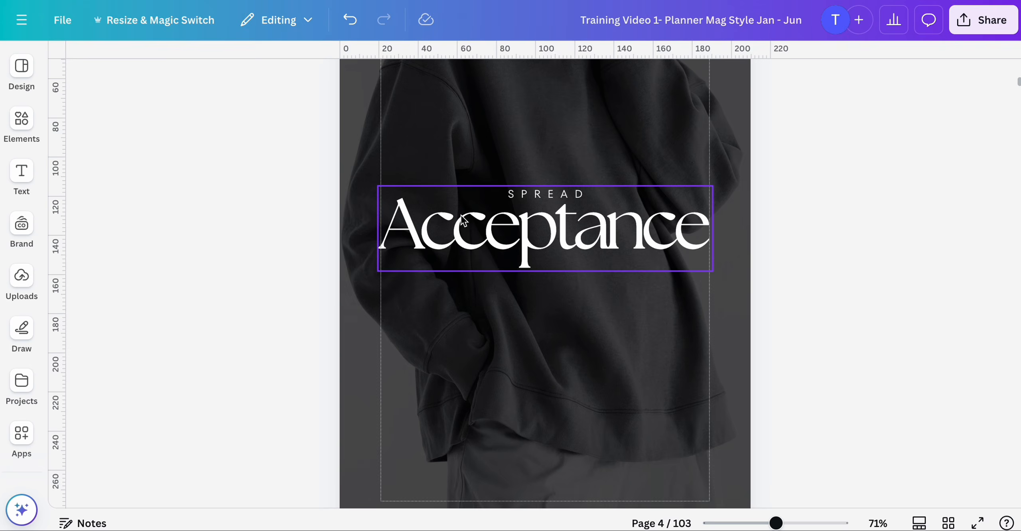
- Replace the small word SPREAD above the heading with SELF
{"action": "left_click", "coordinate": [558, 235]}
{"action": "left_click", "coordinate": [526, 196]}
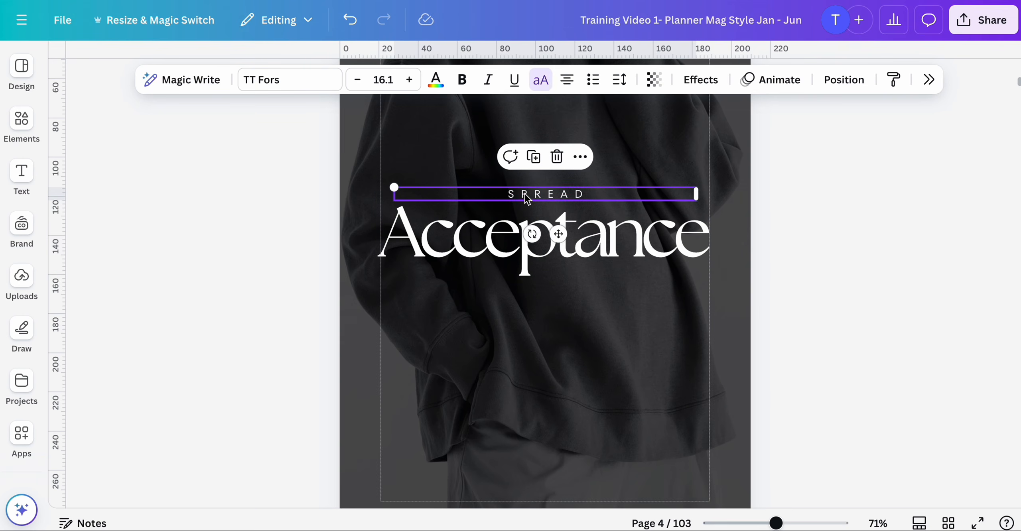
{"action": "double_click", "coordinate": [527, 196]}
{"action": "type", "text": "SELF"}
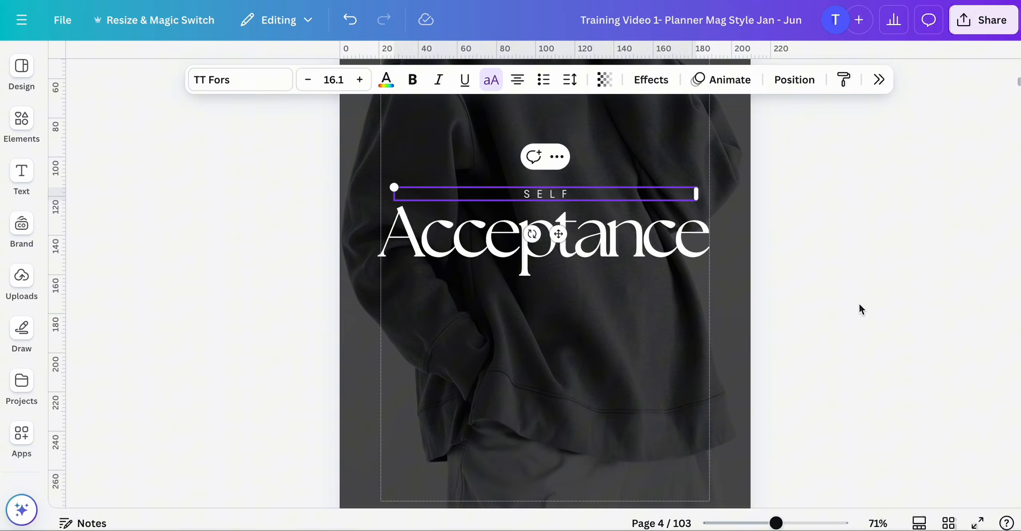
{"action": "left_click", "coordinate": [862, 309]}
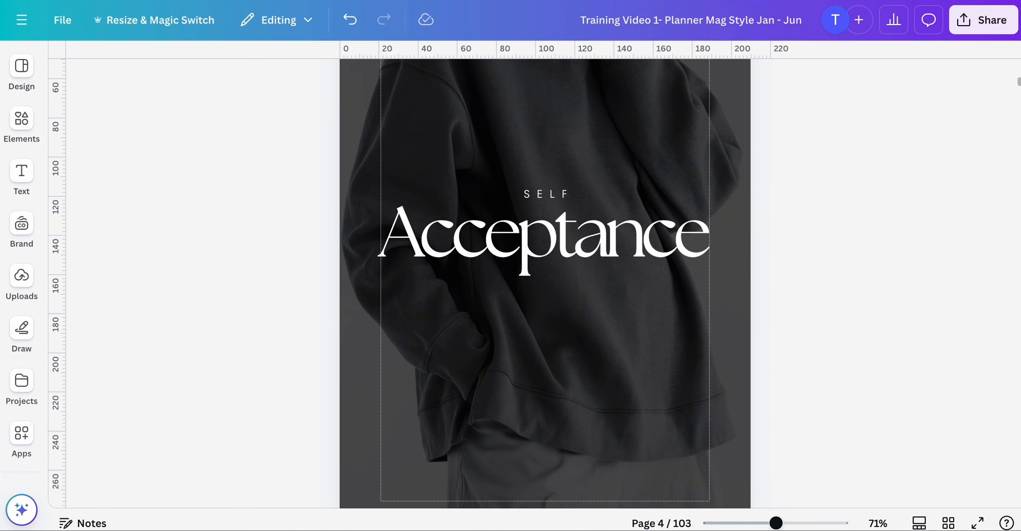
- Group the SELF and Acceptance text boxes and align the group to the middle of the page
{"action": "left_click_drag", "start_coordinate": [776, 526], "coordinate": [754, 524]}
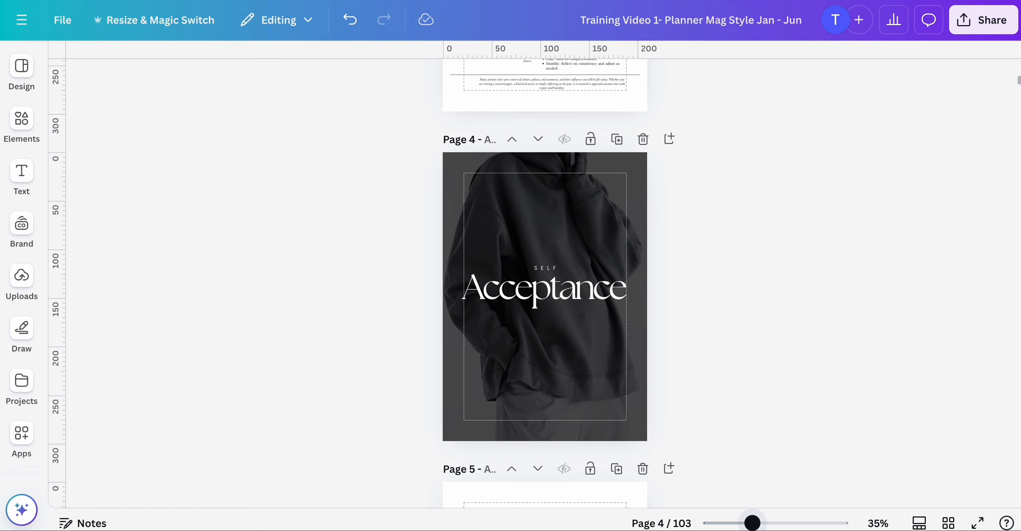
{"action": "left_click", "coordinate": [547, 263]}
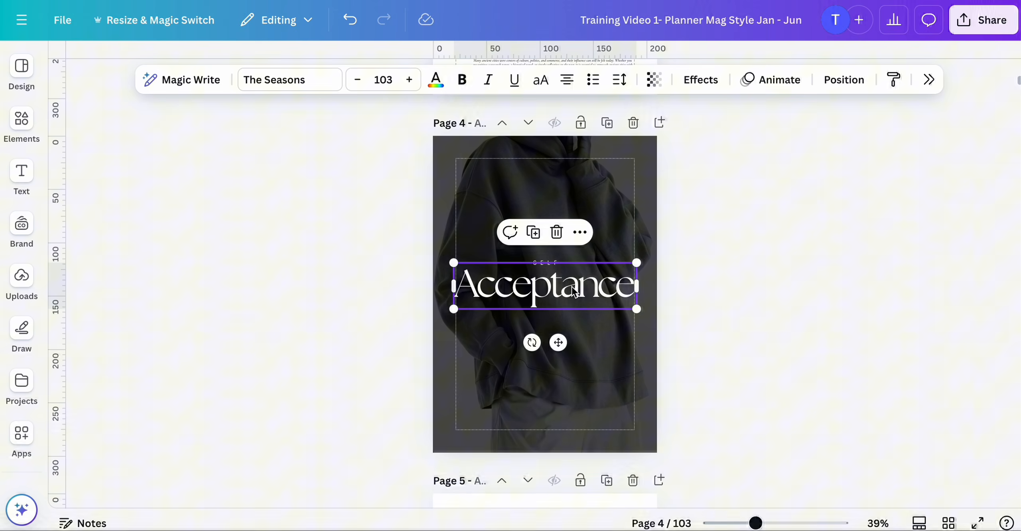
{"action": "right_click", "coordinate": [547, 264]}
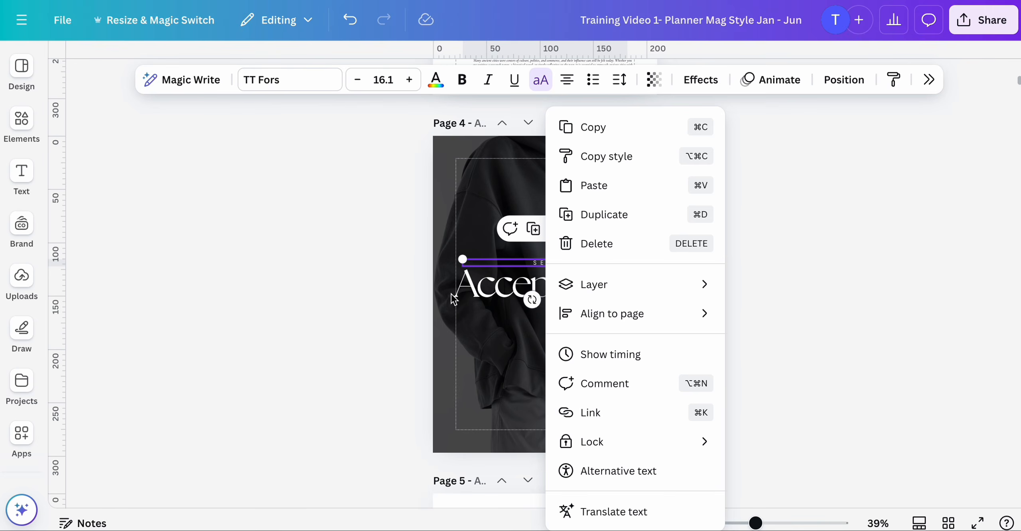
{"action": "left_click", "coordinate": [468, 299]}
{"action": "left_click", "coordinate": [473, 289]}
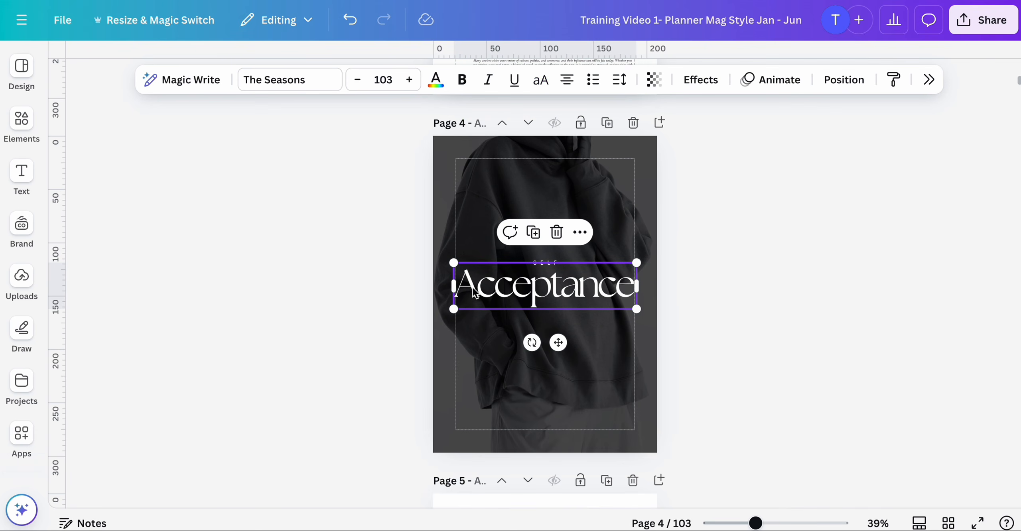
{"action": "left_click", "coordinate": [541, 262], "text": "shift"}
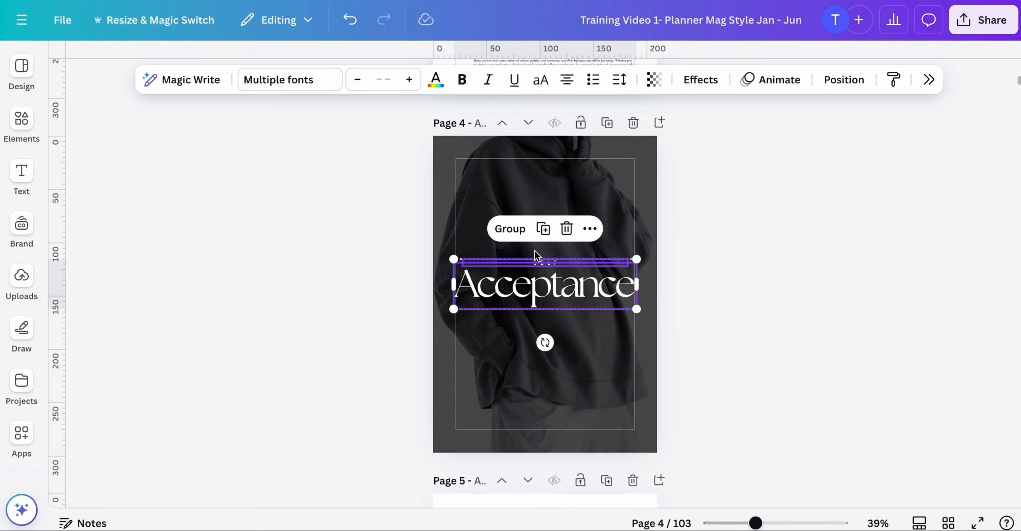
{"action": "left_click", "coordinate": [518, 229]}
{"action": "left_click", "coordinate": [607, 229]}
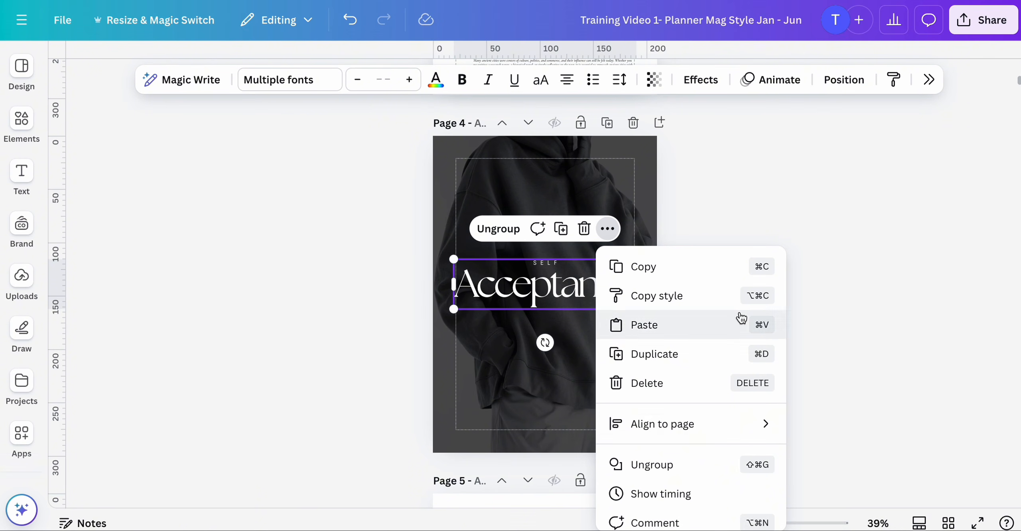
{"action": "mouse_move", "coordinate": [756, 433]}
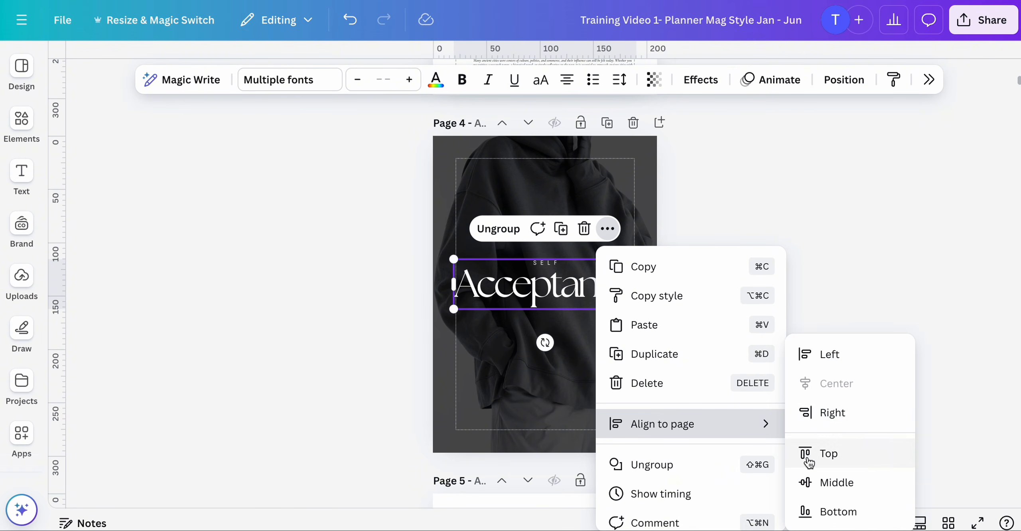
{"action": "left_click", "coordinate": [807, 487]}
{"action": "left_click", "coordinate": [793, 255]}
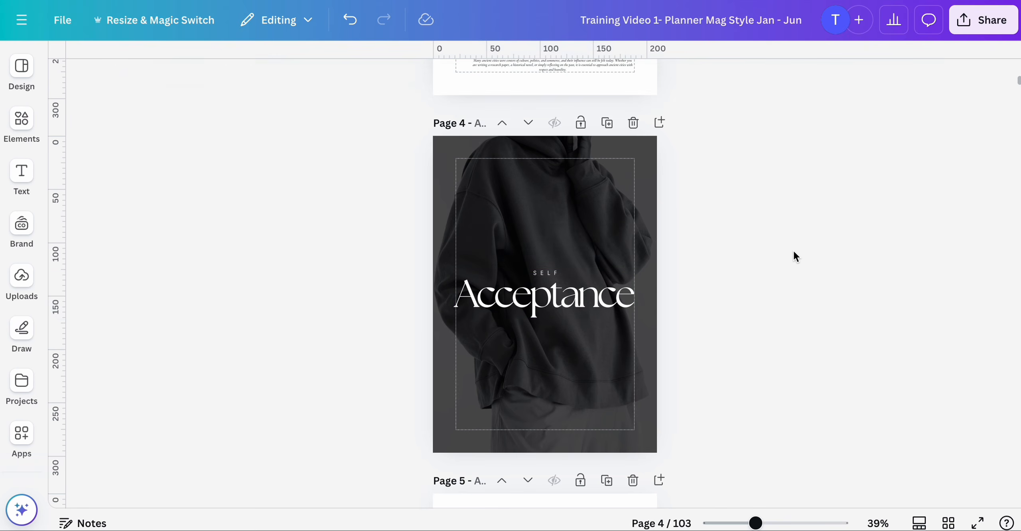
- Inspect the grouped SELF Acceptance title on page 4
{"action": "scroll", "coordinate": [732, 308], "scroll_direction": "down", "scroll_amount": 1}
{"action": "scroll", "coordinate": [731, 301], "scroll_direction": "up", "scroll_amount": 3}
{"action": "scroll", "coordinate": [630, 309], "scroll_direction": "down", "scroll_amount": 2}
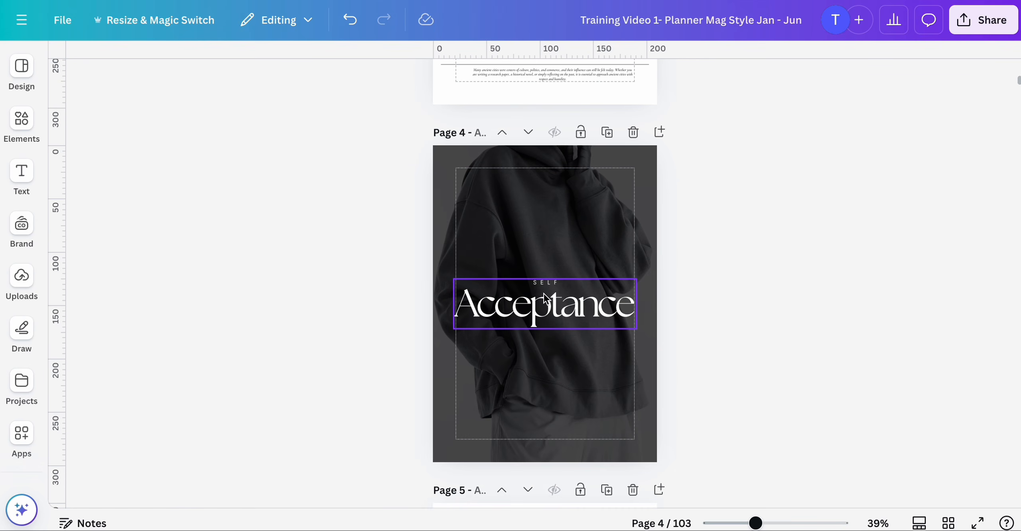
{"action": "left_click", "coordinate": [556, 314]}
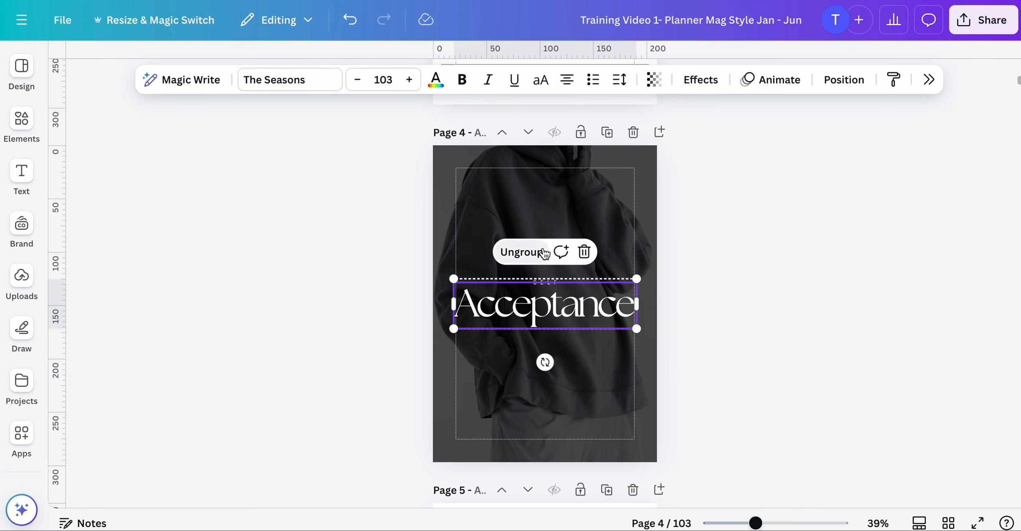
{"action": "left_click", "coordinate": [677, 278]}
{"action": "left_click", "coordinate": [603, 287]}
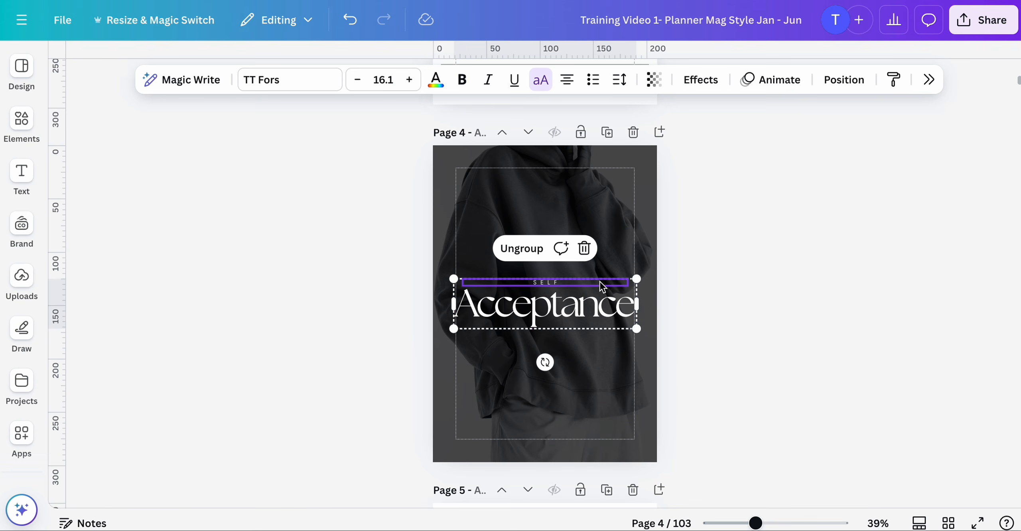
{"action": "left_click", "coordinate": [727, 247]}
{"action": "scroll", "coordinate": [727, 247], "scroll_direction": "down", "scroll_amount": 3}
{"action": "scroll", "coordinate": [727, 247], "scroll_direction": "up", "scroll_amount": 1}
{"action": "scroll", "coordinate": [727, 247], "scroll_direction": "down", "scroll_amount": 1}
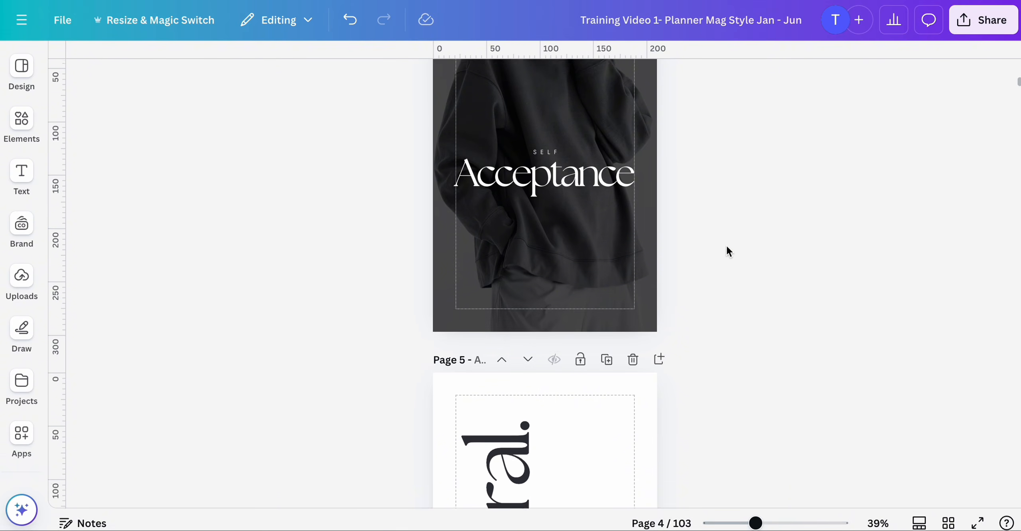
- Open page 22 and replace the Love heading with Peace, taken from the ChatGPT phrase list
{"action": "scroll", "coordinate": [726, 250], "scroll_direction": "down", "scroll_amount": 10}
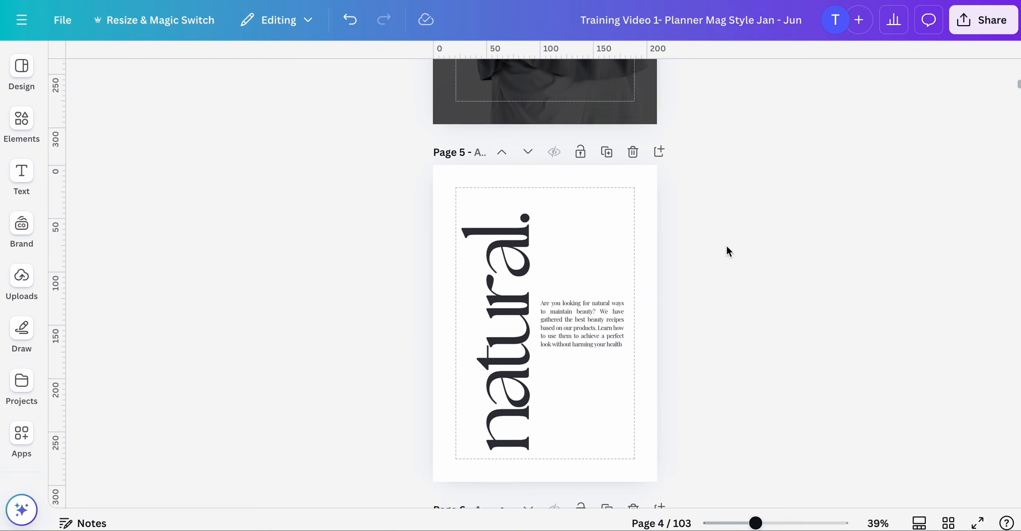
{"action": "left_click", "coordinate": [949, 524]}
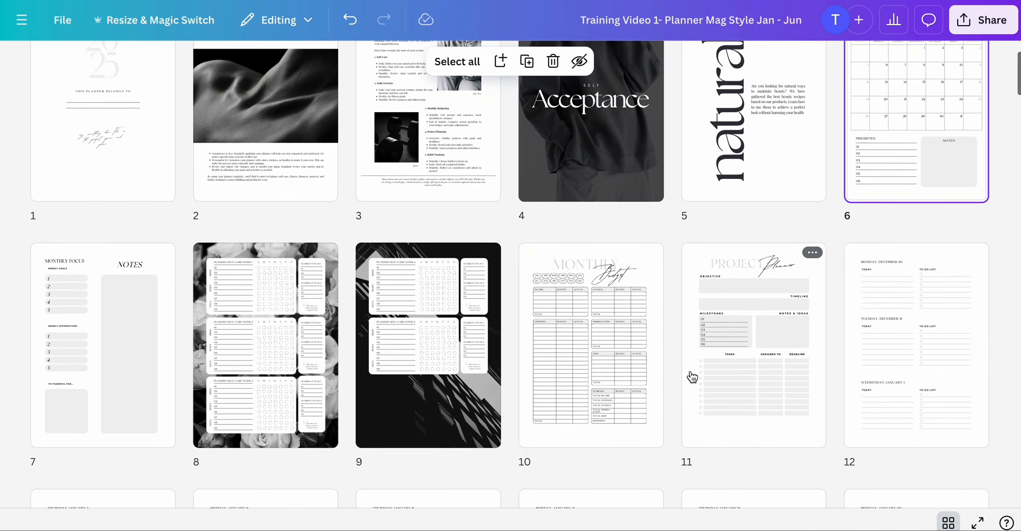
{"action": "scroll", "coordinate": [693, 377], "scroll_direction": "down", "scroll_amount": 10}
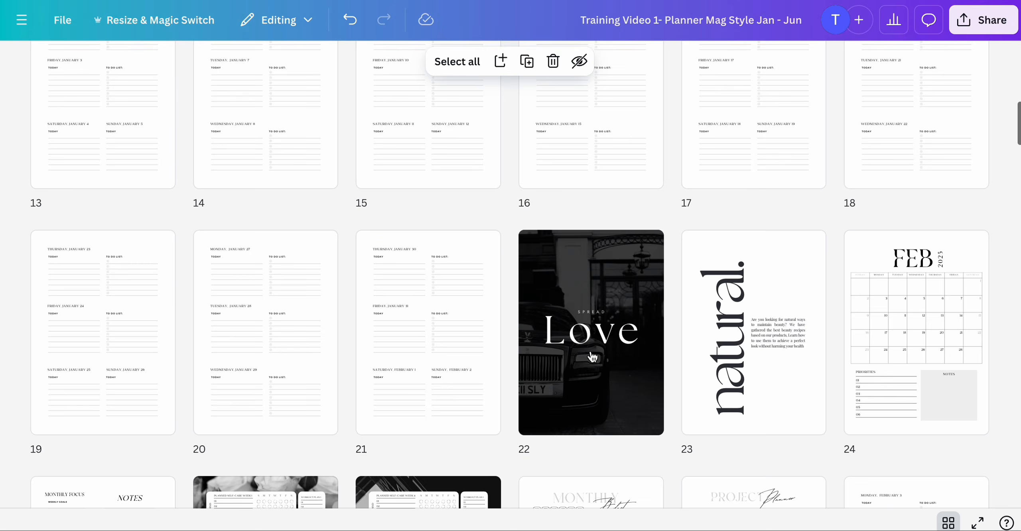
{"action": "left_click", "coordinate": [592, 358]}
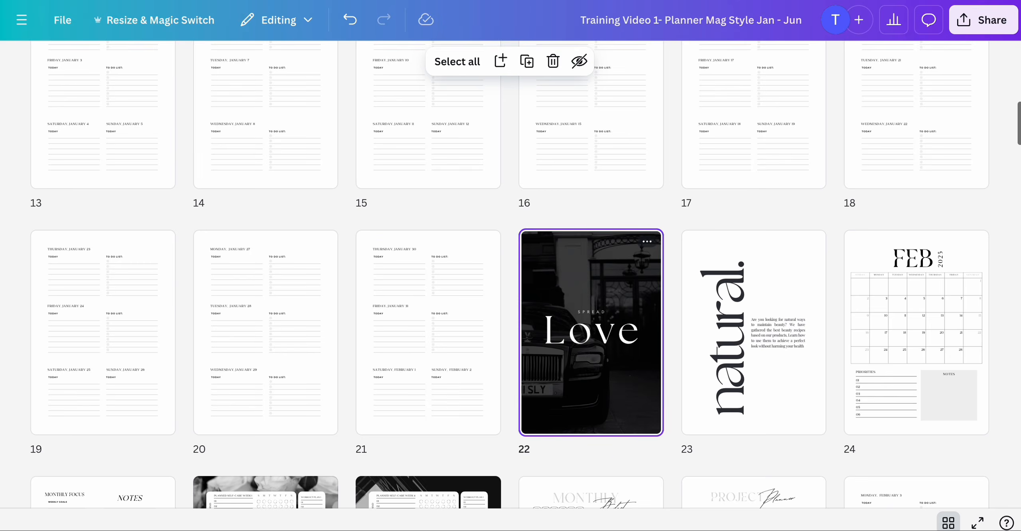
{"action": "double_click", "coordinate": [591, 352]}
{"action": "scroll", "coordinate": [591, 351], "scroll_direction": "down", "scroll_amount": 1}
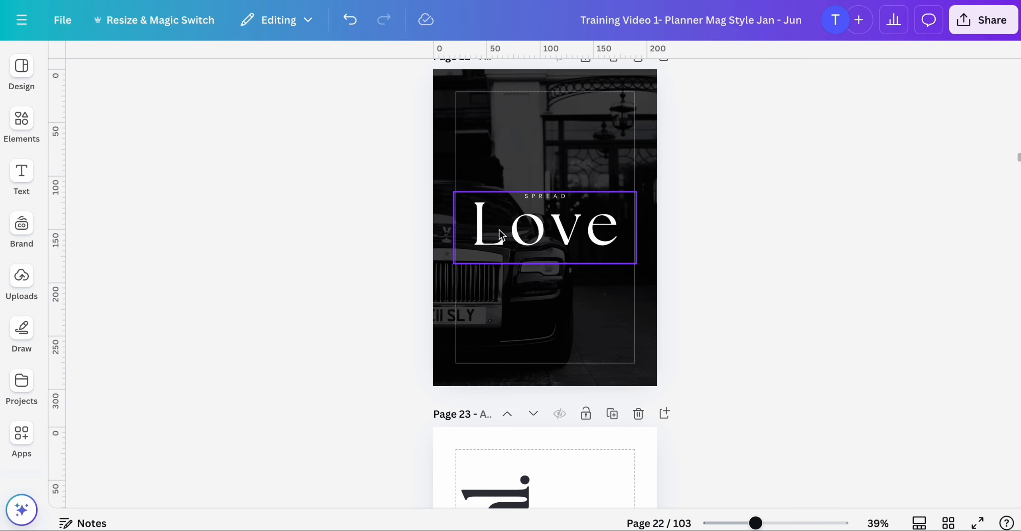
{"action": "left_click", "coordinate": [506, 236]}
{"action": "left_click", "coordinate": [506, 237]}
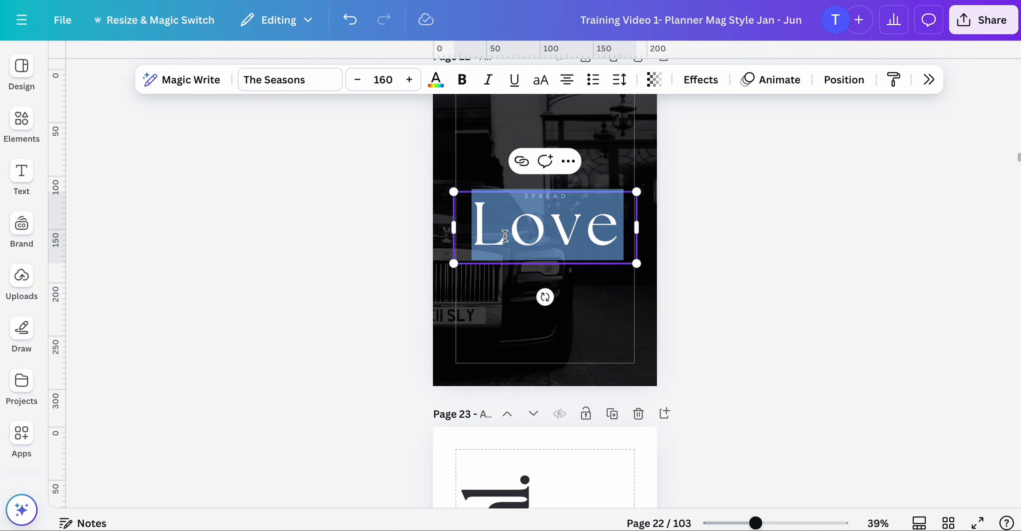
{"action": "type", "text": "Peace"}
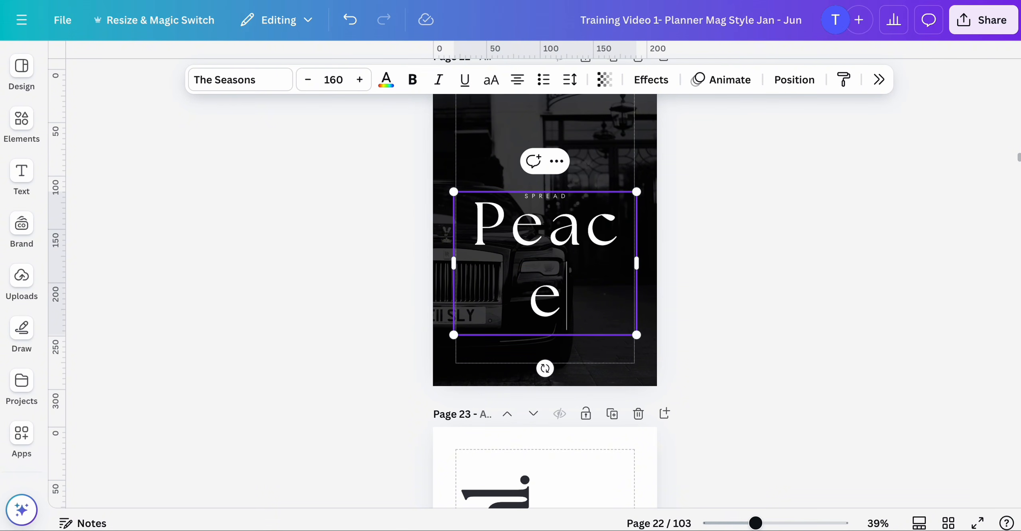
- Reduce the Peace heading's letter spacing to 10 so it fits on one line
{"action": "left_click", "coordinate": [615, 216]}
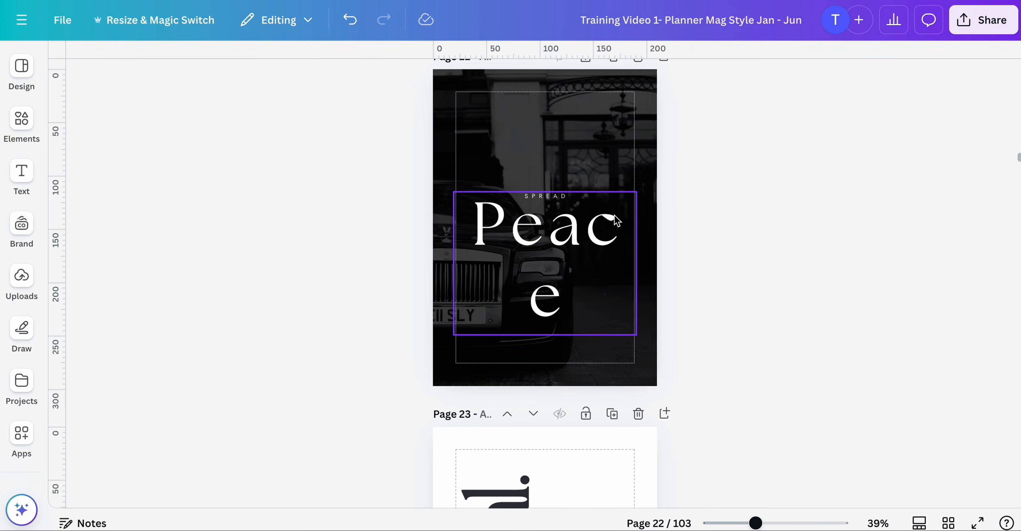
{"action": "left_click", "coordinate": [619, 80]}
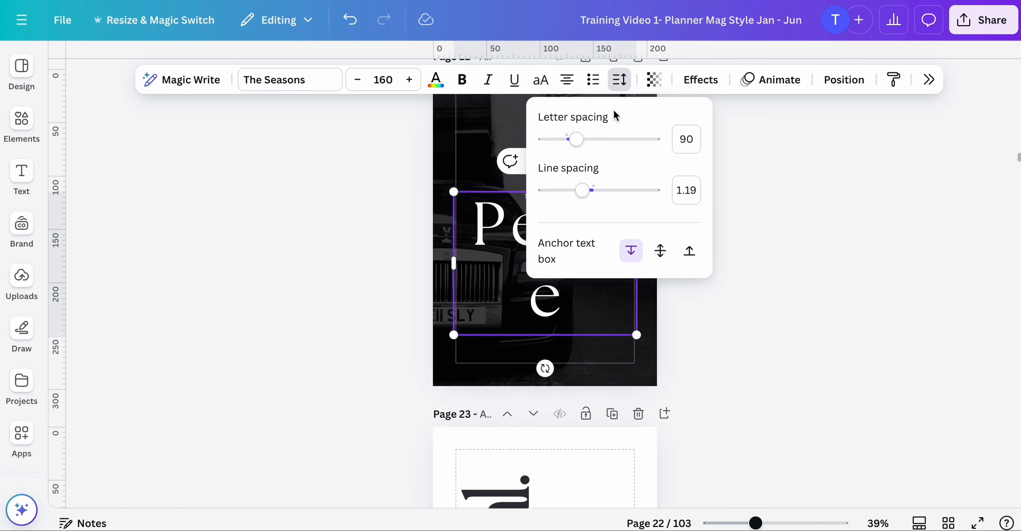
{"action": "left_click_drag", "start_coordinate": [578, 140], "coordinate": [567, 141]}
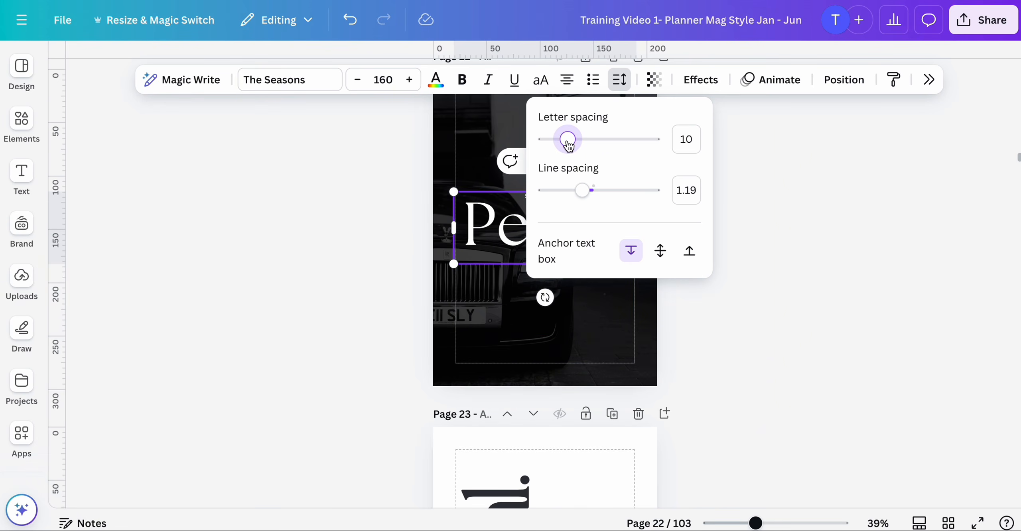
{"action": "left_click", "coordinate": [802, 196]}
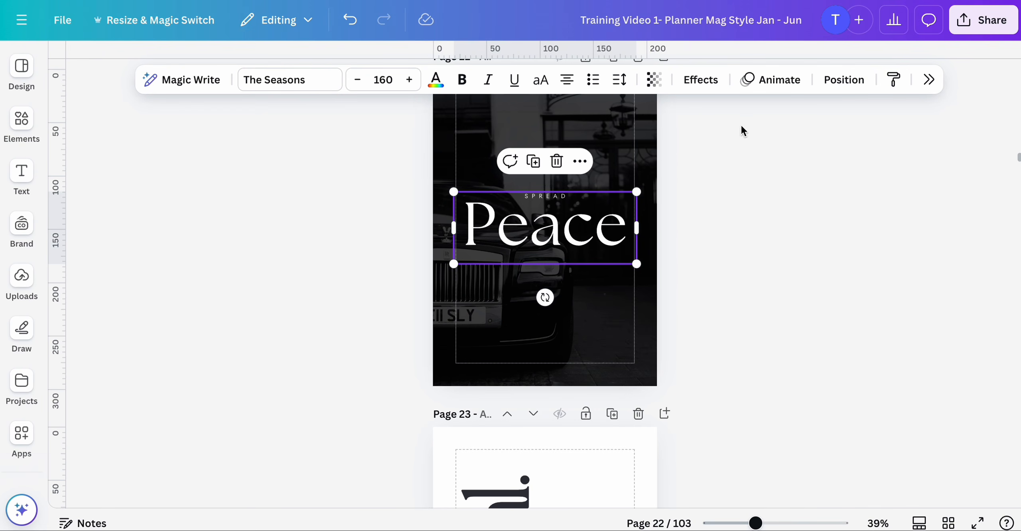
- Select the small SPREAD text through the layers list and replace it with INNER
{"action": "left_click", "coordinate": [847, 80]}
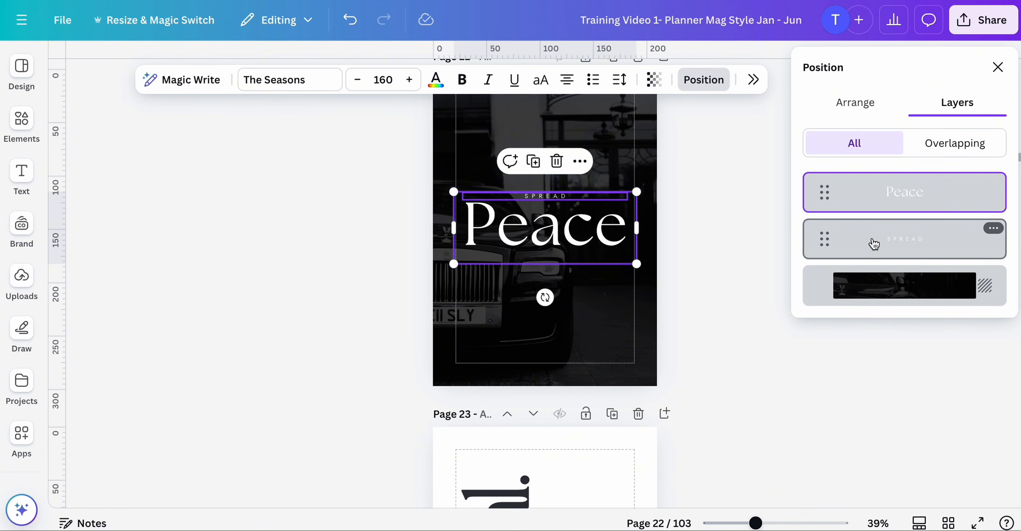
{"action": "left_click", "coordinate": [846, 245]}
{"action": "left_click_drag", "start_coordinate": [846, 248], "coordinate": [843, 177]}
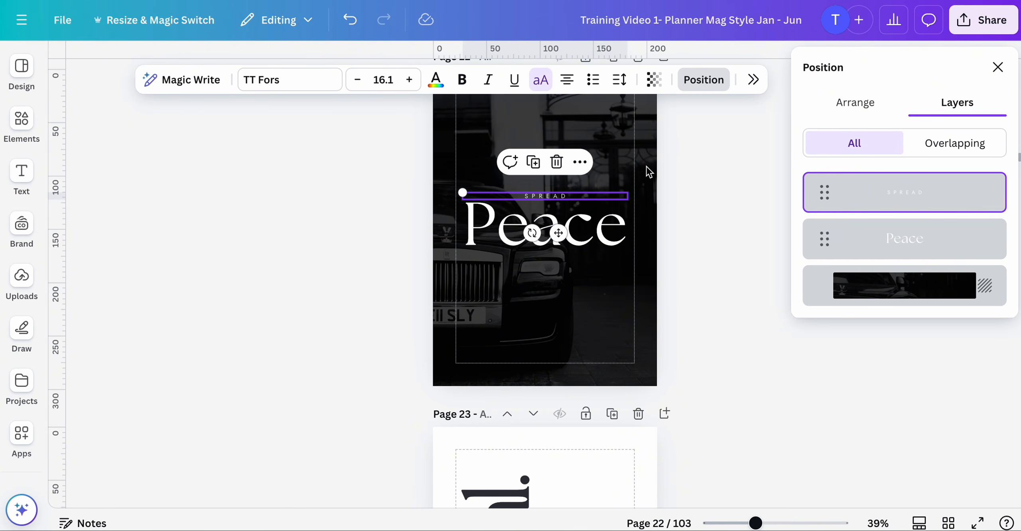
{"action": "double_click", "coordinate": [550, 196]}
{"action": "type", "text": "INNER"}
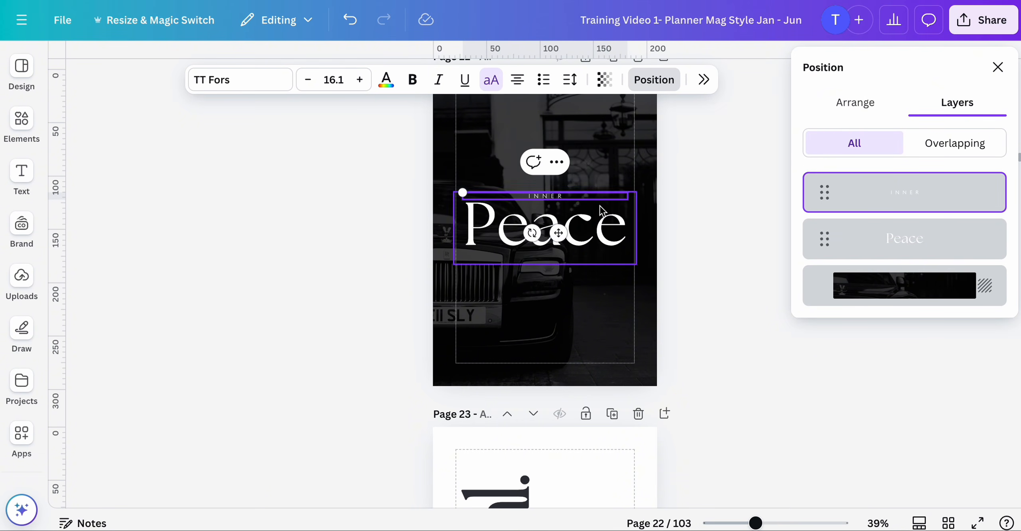
{"action": "left_click", "coordinate": [766, 294]}
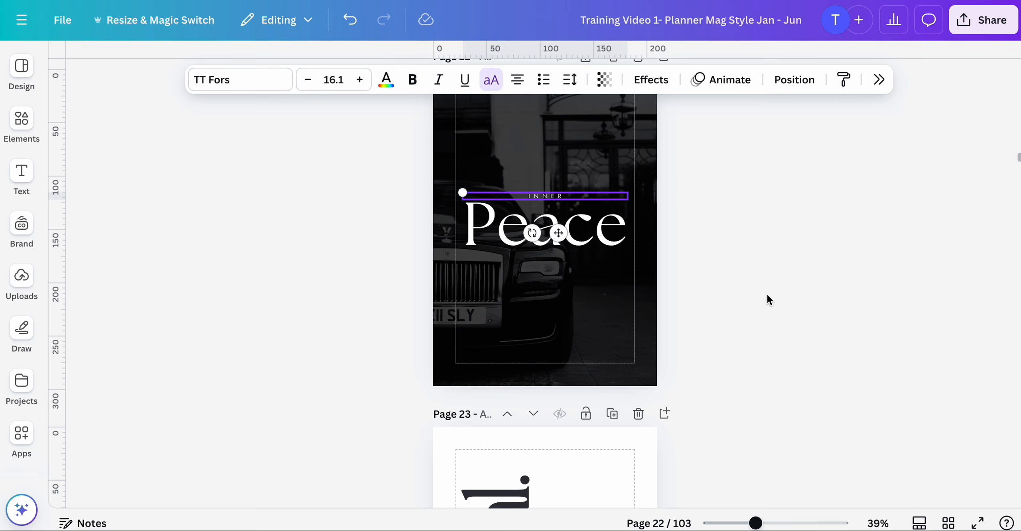
- Open page 5 and copy the Buddha self-love quote from the ChatGPT answer
{"action": "left_click", "coordinate": [671, 297]}
{"action": "mouse_move", "coordinate": [756, 523]}
{"action": "left_mouse_down"}
{"action": "mouse_move", "coordinate": [784, 523]}
{"action": "mouse_move", "coordinate": [747, 522]}
{"action": "mouse_move", "coordinate": [756, 522]}
{"action": "left_mouse_up"}
{"action": "scroll", "coordinate": [782, 447], "scroll_direction": "up", "scroll_amount": 5}
{"action": "scroll", "coordinate": [783, 447], "scroll_direction": "up", "scroll_amount": 5}
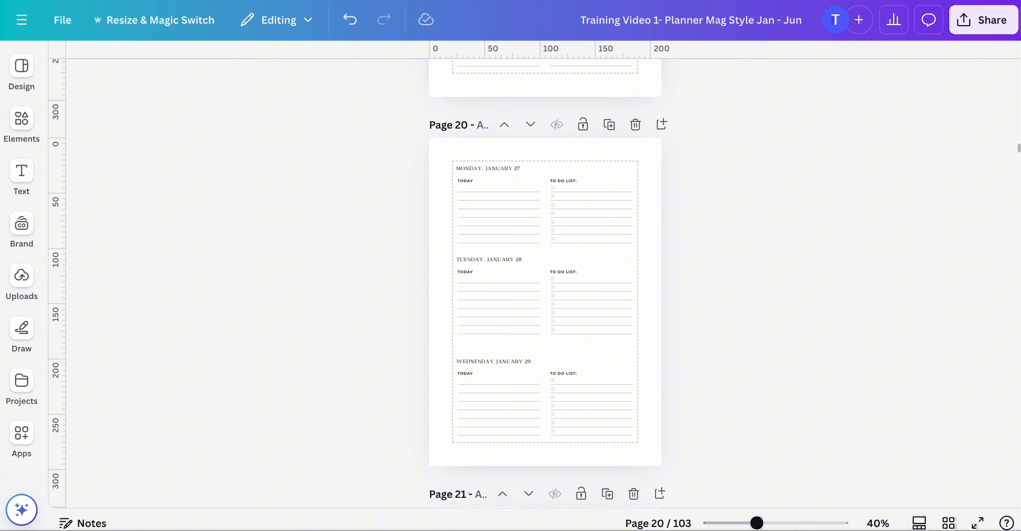
{"action": "left_click", "coordinate": [949, 523]}
{"action": "scroll", "coordinate": [774, 304], "scroll_direction": "up", "scroll_amount": 10}
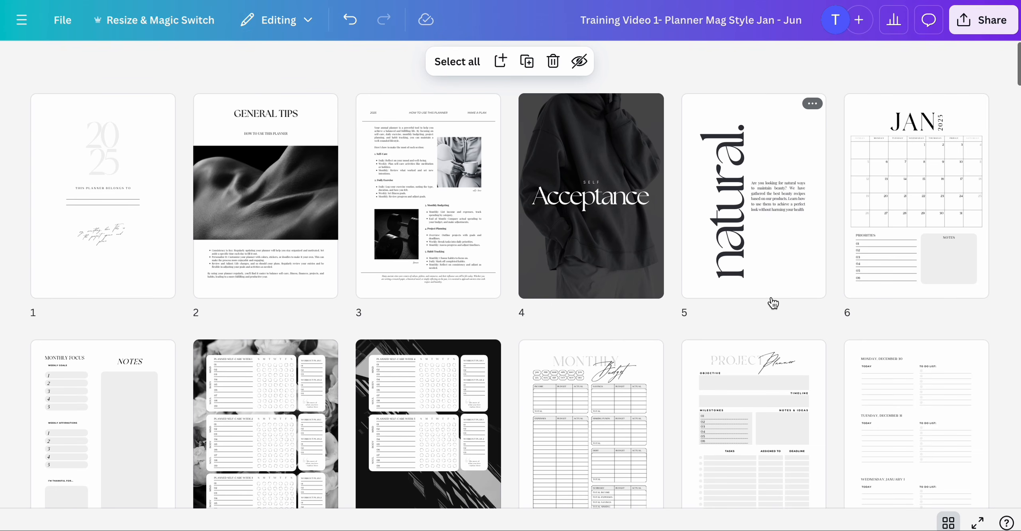
{"action": "left_click", "coordinate": [782, 203]}
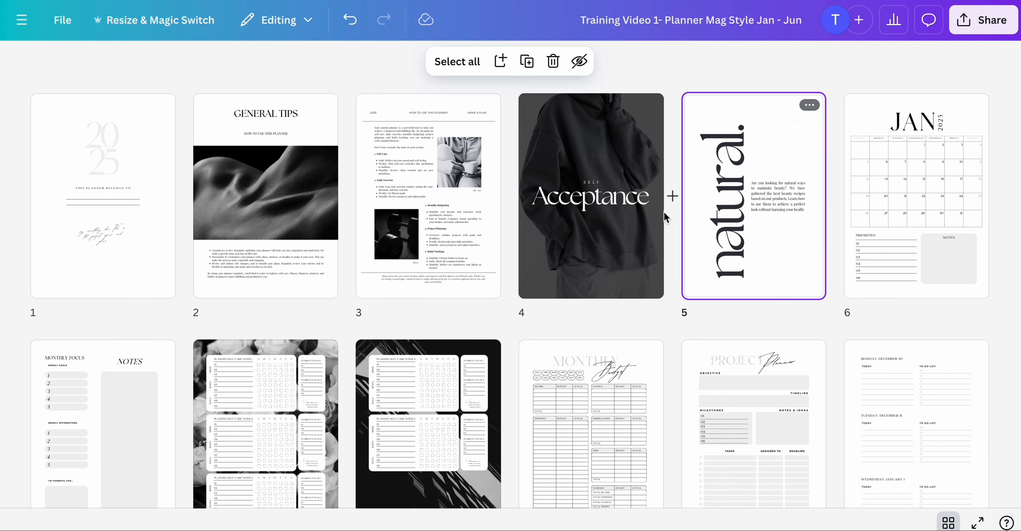
{"action": "double_click", "coordinate": [782, 249]}
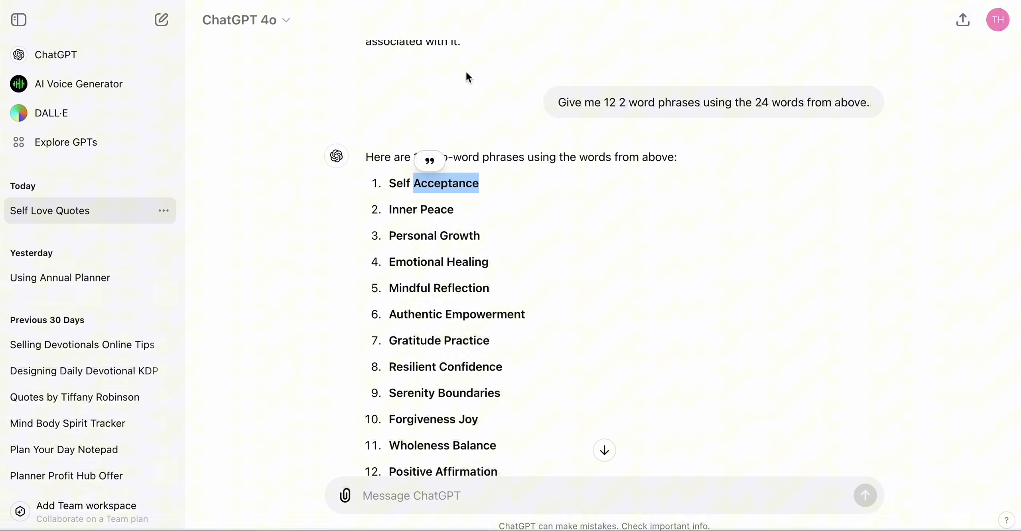
{"action": "scroll", "coordinate": [500, 221], "scroll_direction": "up", "scroll_amount": 15}
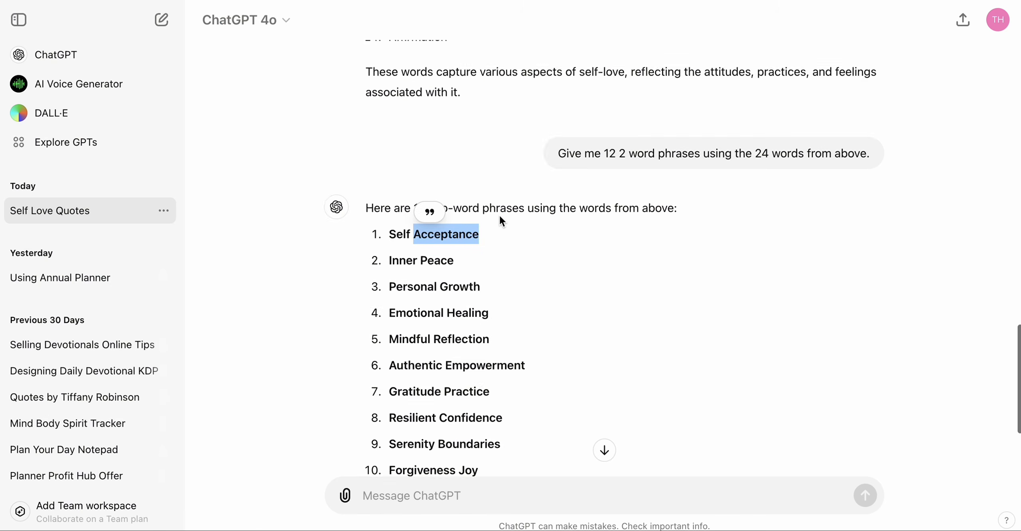
{"action": "scroll", "coordinate": [500, 218], "scroll_direction": "up", "scroll_amount": 12}
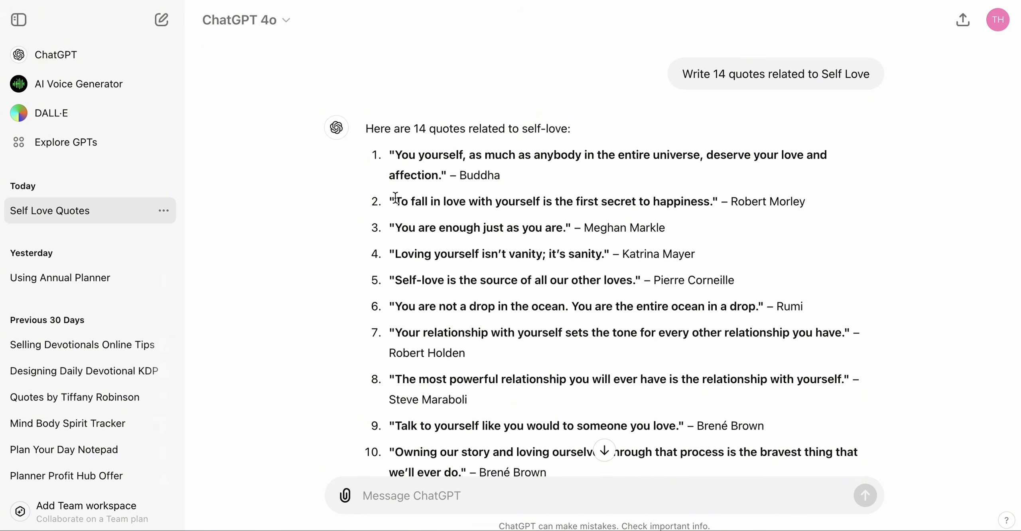
{"action": "left_click_drag", "start_coordinate": [391, 154], "coordinate": [449, 179]}
{"action": "key", "text": "ctrl+c"}
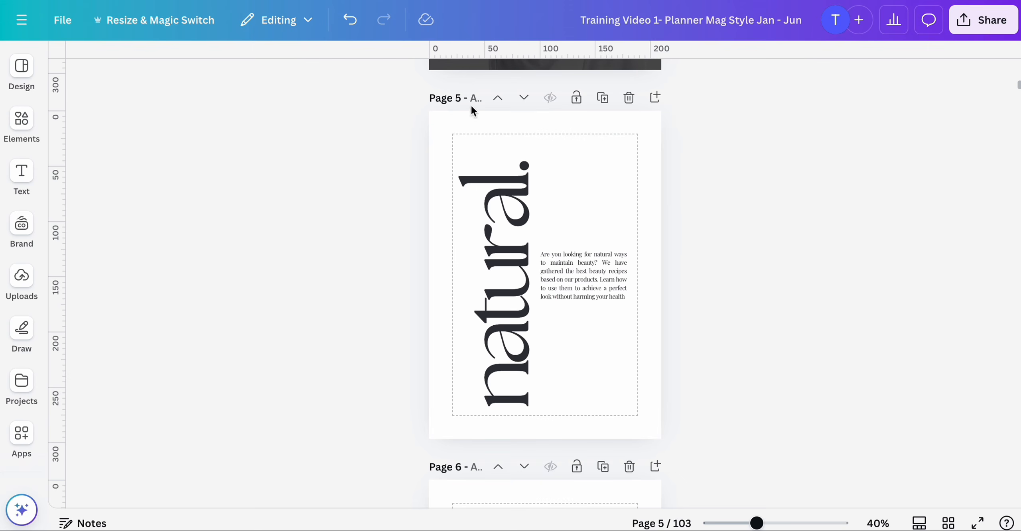
- Replace the paragraph beside the vertical natural word with the copied quote
{"action": "left_click", "coordinate": [583, 279]}
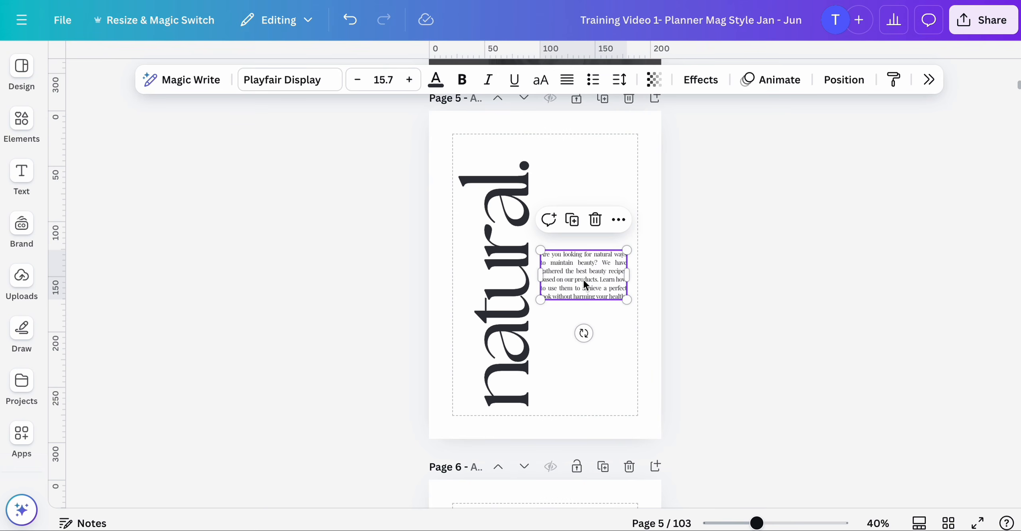
{"action": "left_click", "coordinate": [583, 279]}
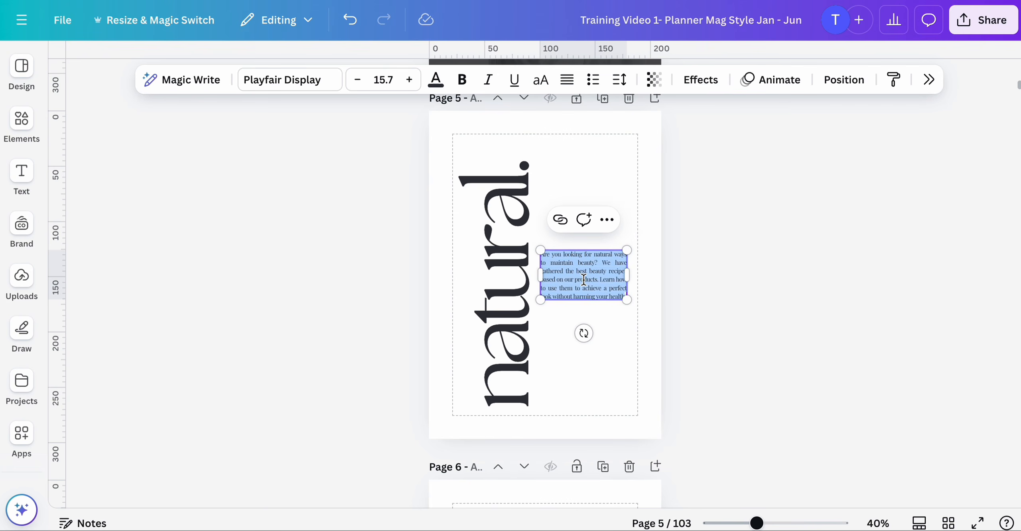
{"action": "key", "text": "ctrl+v"}
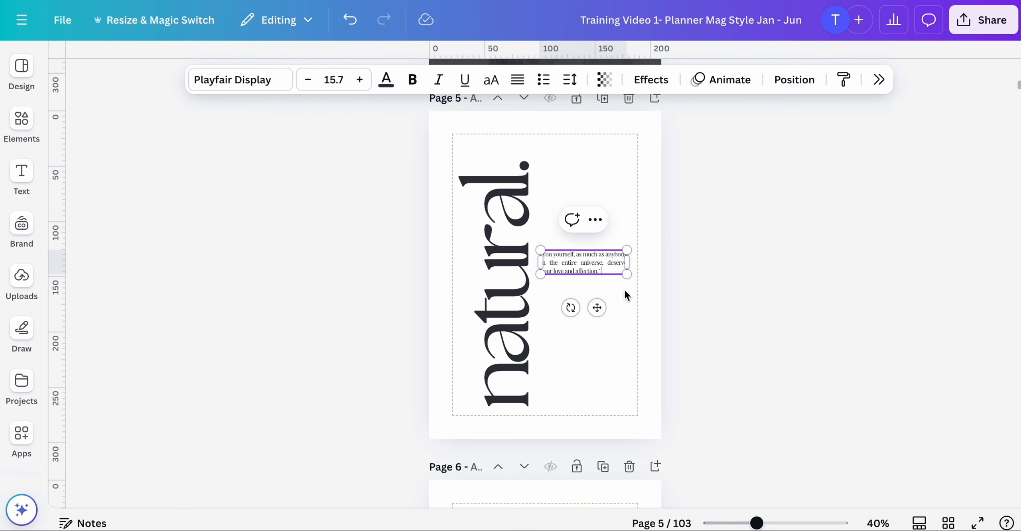
- Add the attribution -Buddah on a new line below the quote
{"action": "left_click", "coordinate": [753, 235]}
{"action": "left_click_drag", "start_coordinate": [757, 523], "coordinate": [783, 523]}
{"action": "left_click", "coordinate": [676, 204]}
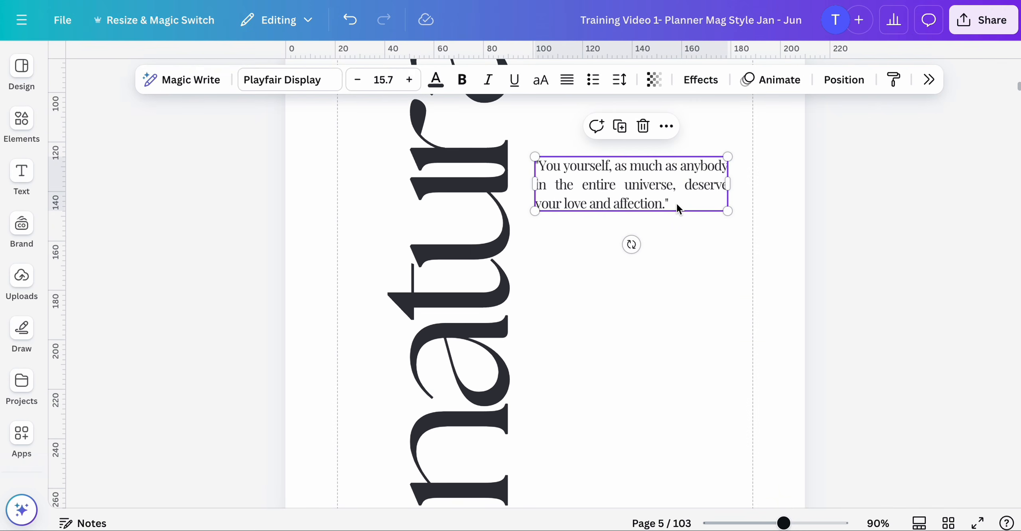
{"action": "key", "text": "Return"}
{"action": "key", "text": "Return"}
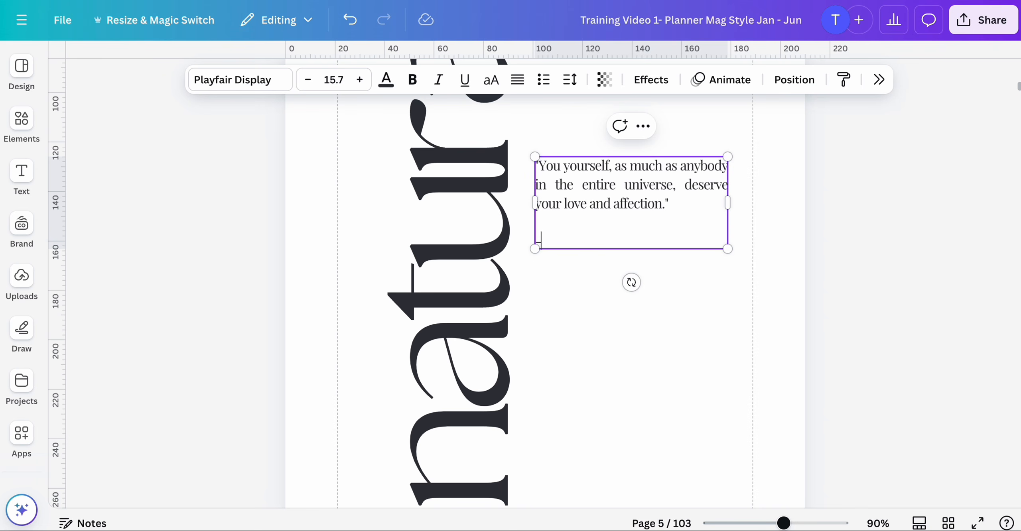
{"action": "key", "text": "BackSpace"}
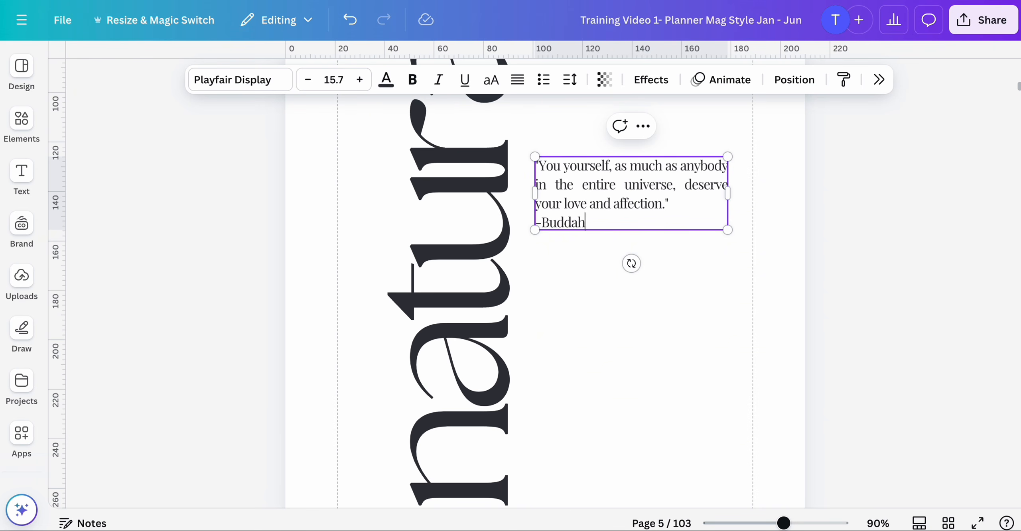
{"action": "left_click", "coordinate": [405, 1]}
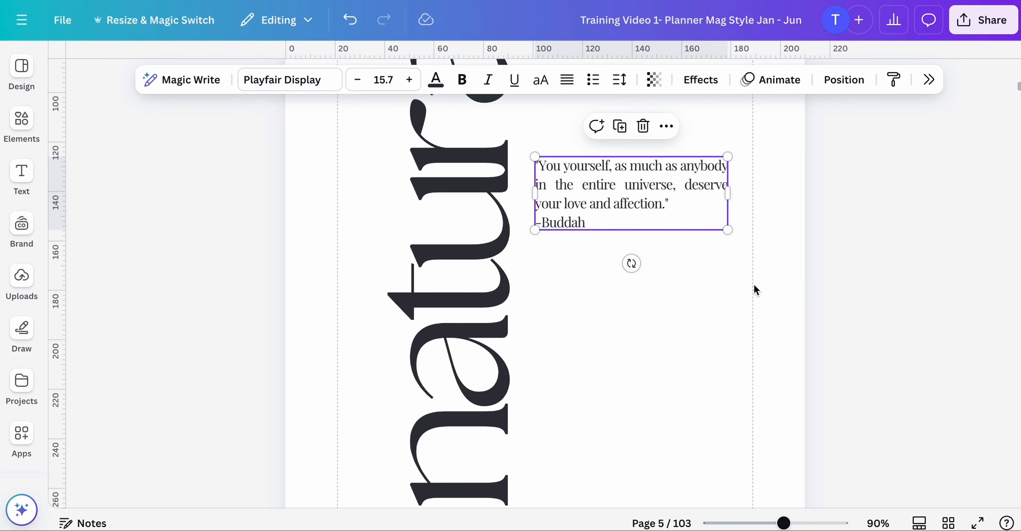
{"action": "left_click", "coordinate": [675, 311]}
- Replace the vertical word natural on page 5 with affection
{"action": "scroll", "coordinate": [672, 299], "scroll_direction": "up", "scroll_amount": 2}
{"action": "scroll", "coordinate": [670, 292], "scroll_direction": "down", "scroll_amount": 2}
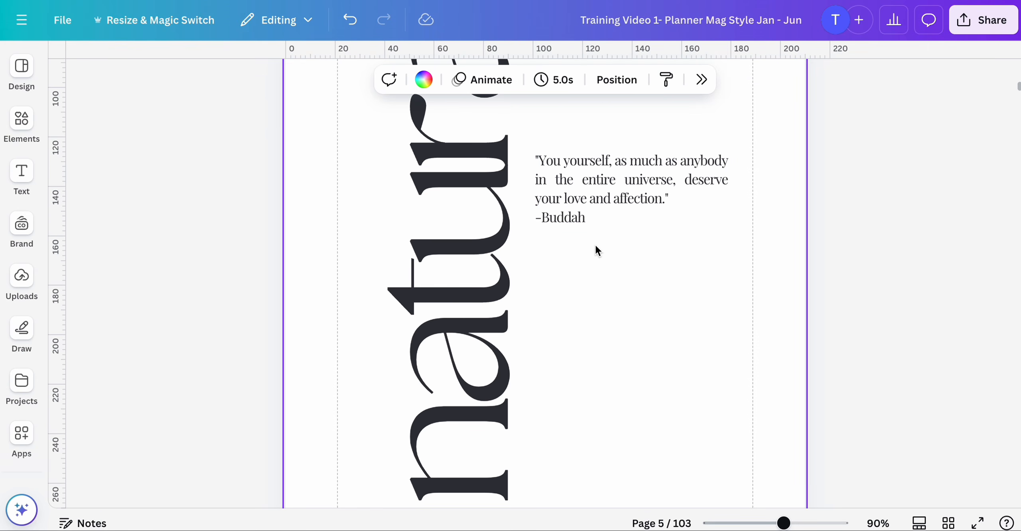
{"action": "left_click", "coordinate": [590, 224]}
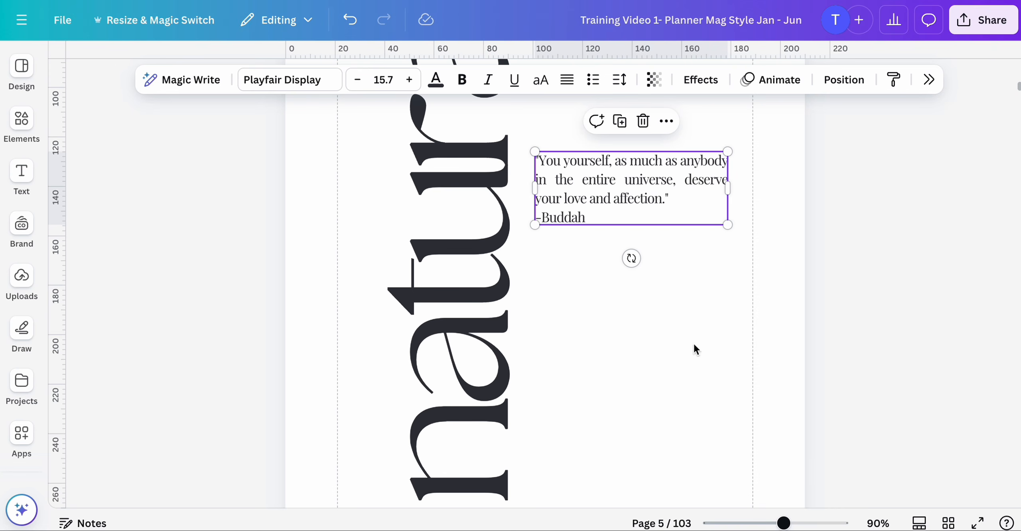
{"action": "left_click_drag", "start_coordinate": [784, 523], "coordinate": [763, 524]}
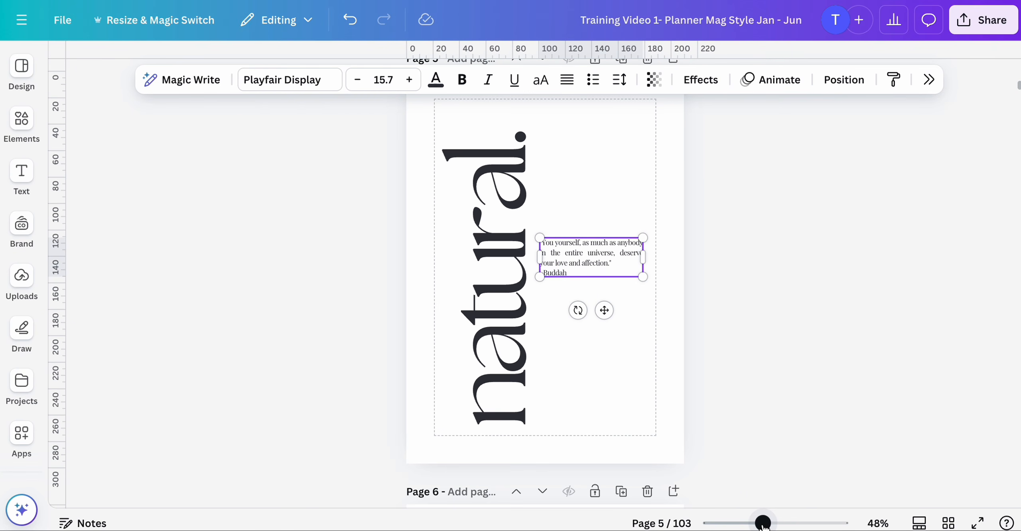
{"action": "left_click", "coordinate": [627, 340]}
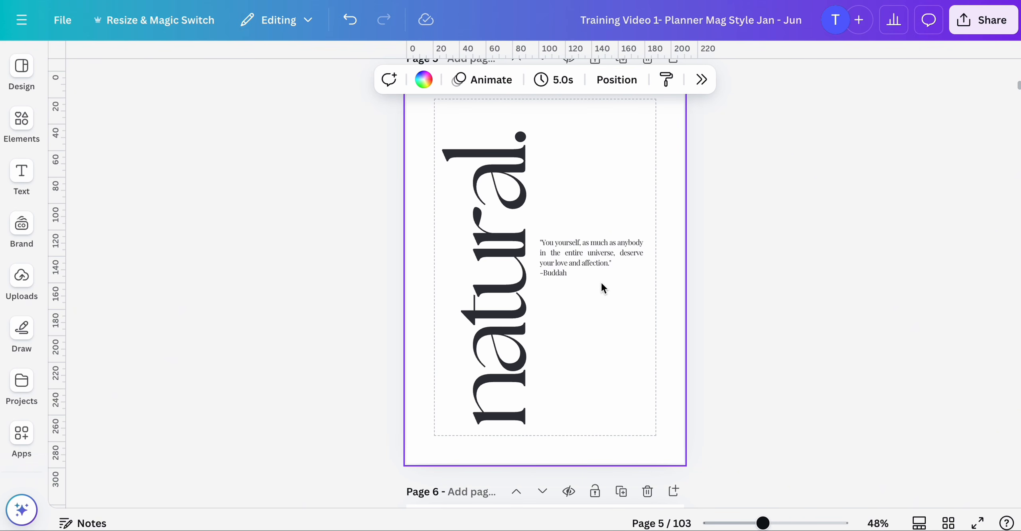
{"action": "left_click", "coordinate": [483, 313]}
{"action": "double_click", "coordinate": [483, 312]}
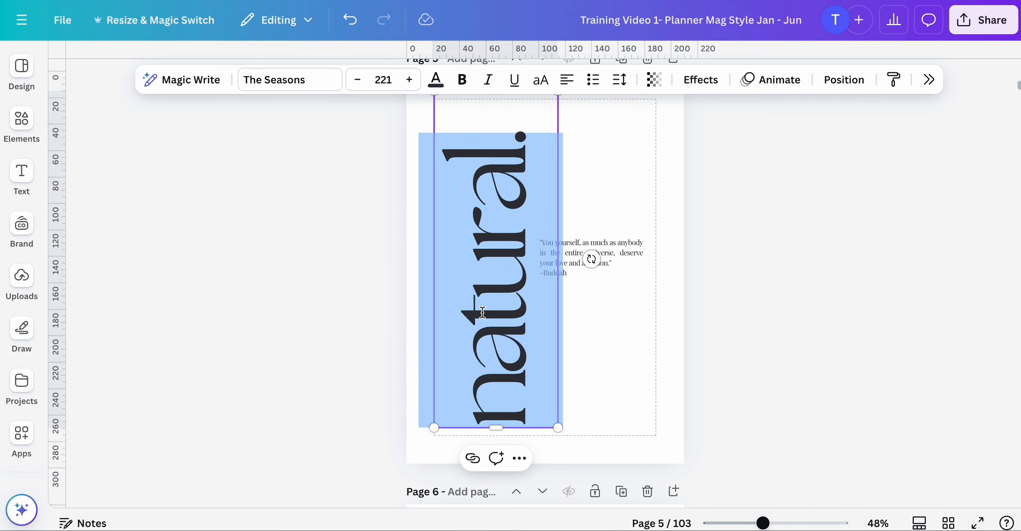
{"action": "scroll", "coordinate": [482, 313], "scroll_direction": "up", "scroll_amount": 1}
{"action": "scroll", "coordinate": [483, 313], "scroll_direction": "down", "scroll_amount": 1}
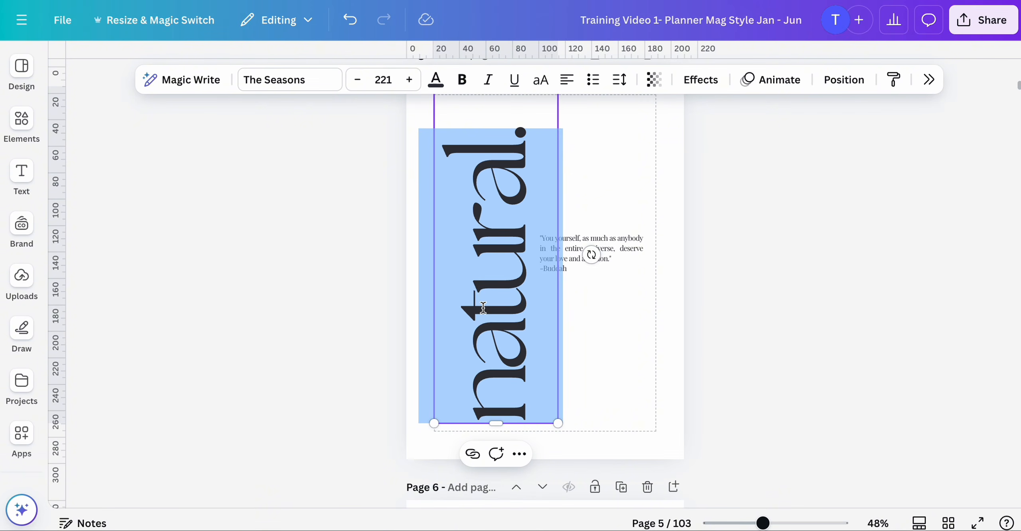
{"action": "type", "text": "affe"}
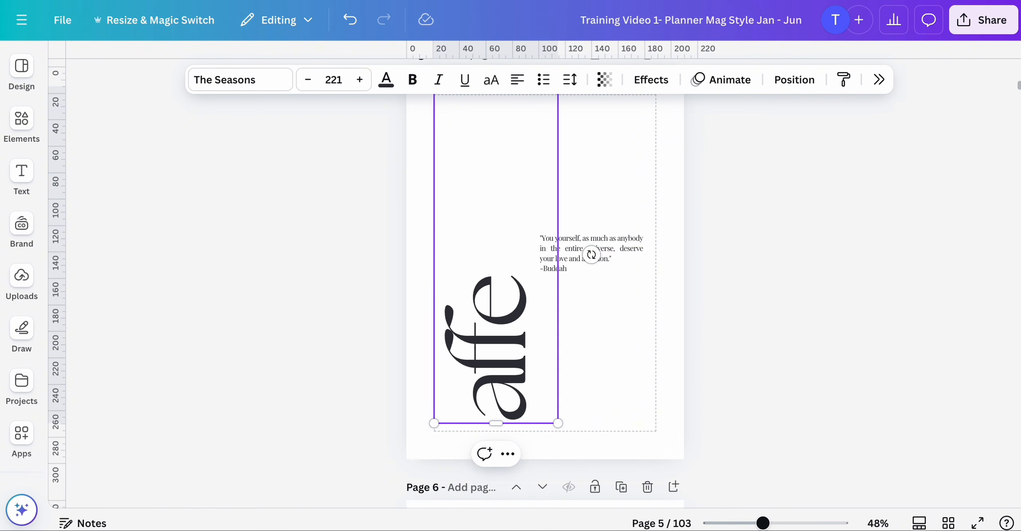
{"action": "type", "text": "ction"}
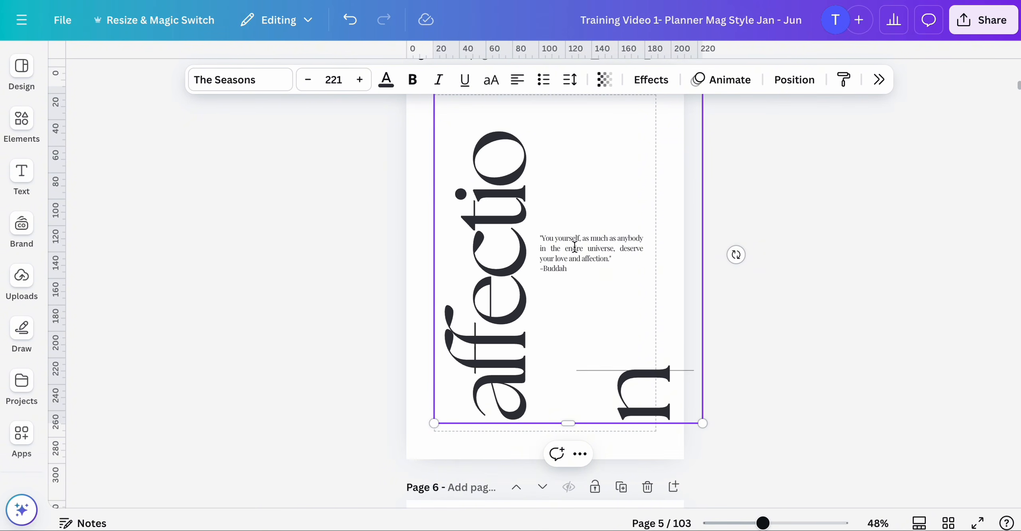
- Resize the affection text box so the word fits on one line, scaling it to font size 204
{"action": "scroll", "coordinate": [575, 247], "scroll_direction": "up", "scroll_amount": 3}
{"action": "left_click_drag", "start_coordinate": [572, 190], "coordinate": [574, 152]}
{"action": "left_click", "coordinate": [774, 206]}
{"action": "left_click", "coordinate": [572, 204]}
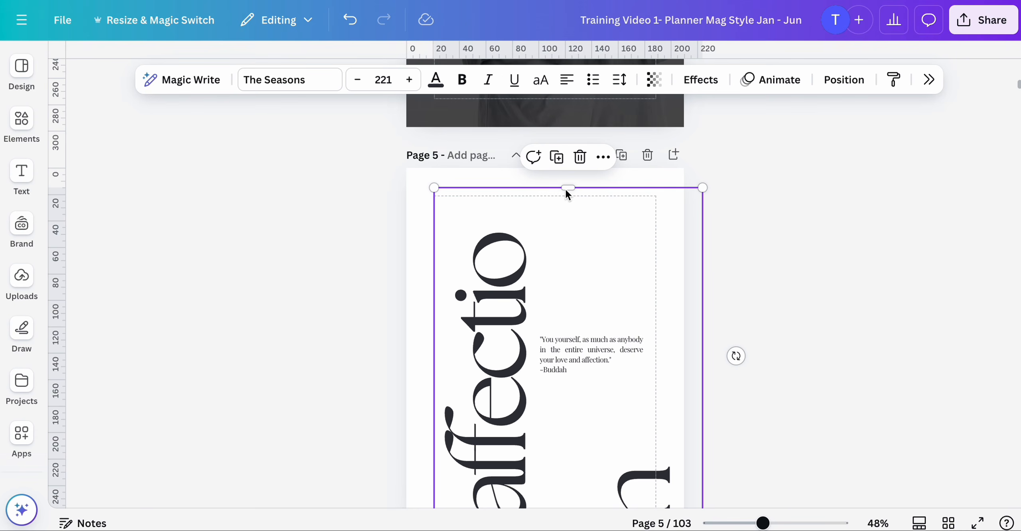
{"action": "left_click_drag", "start_coordinate": [568, 186], "coordinate": [567, 161]}
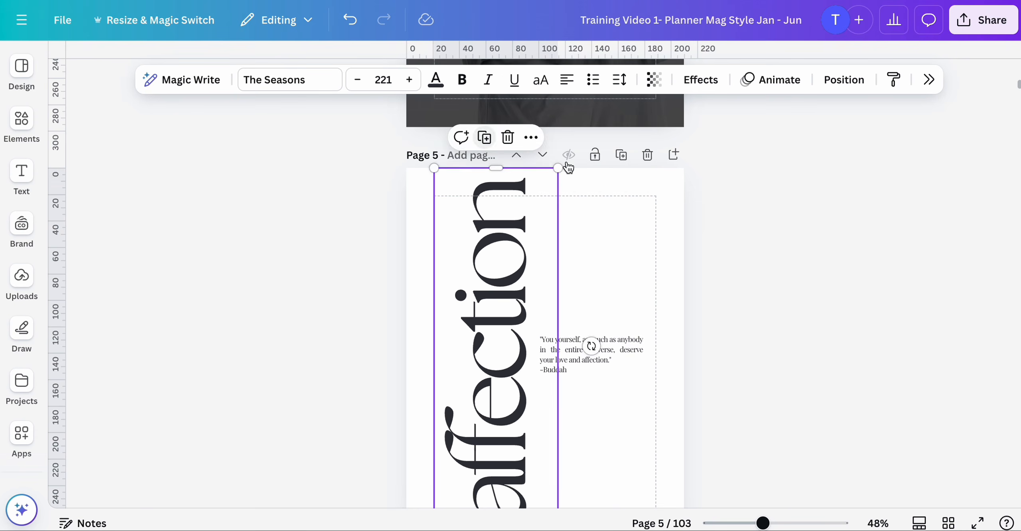
{"action": "left_click", "coordinate": [718, 208]}
{"action": "scroll", "coordinate": [718, 208], "scroll_direction": "down", "scroll_amount": 1}
{"action": "left_click", "coordinate": [475, 385]}
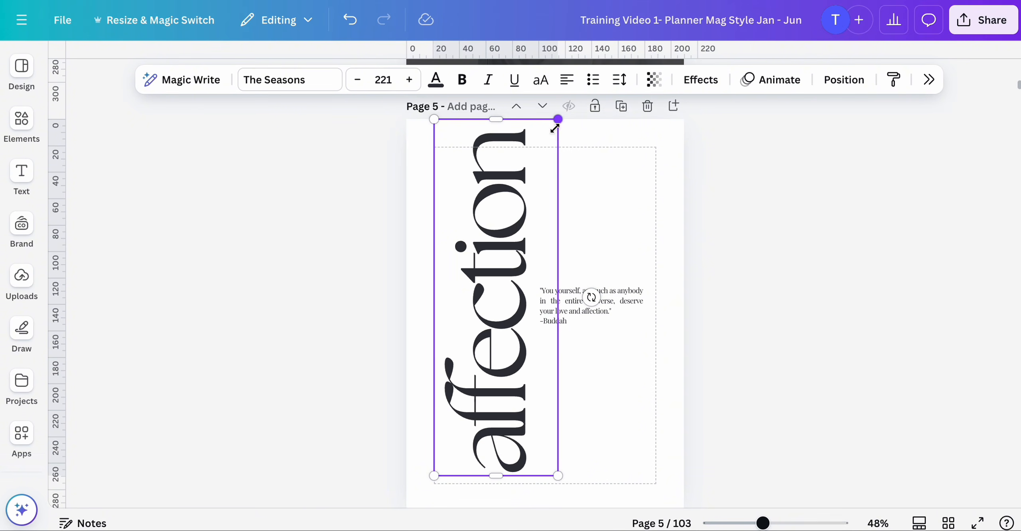
{"action": "left_click_drag", "start_coordinate": [555, 128], "coordinate": [545, 153]}
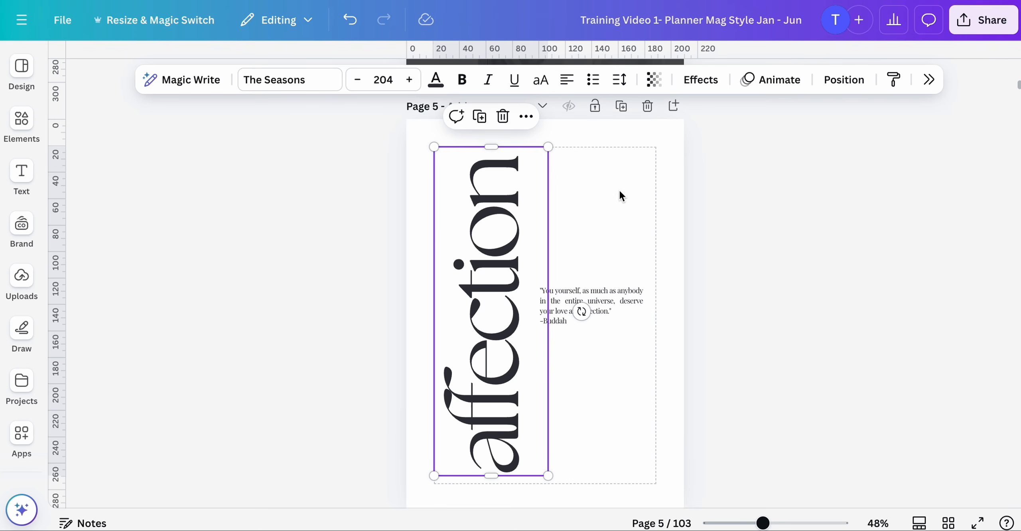
{"action": "scroll", "coordinate": [594, 250], "scroll_direction": "down", "scroll_amount": 1}
{"action": "scroll", "coordinate": [594, 250], "scroll_direction": "up", "scroll_amount": 2}
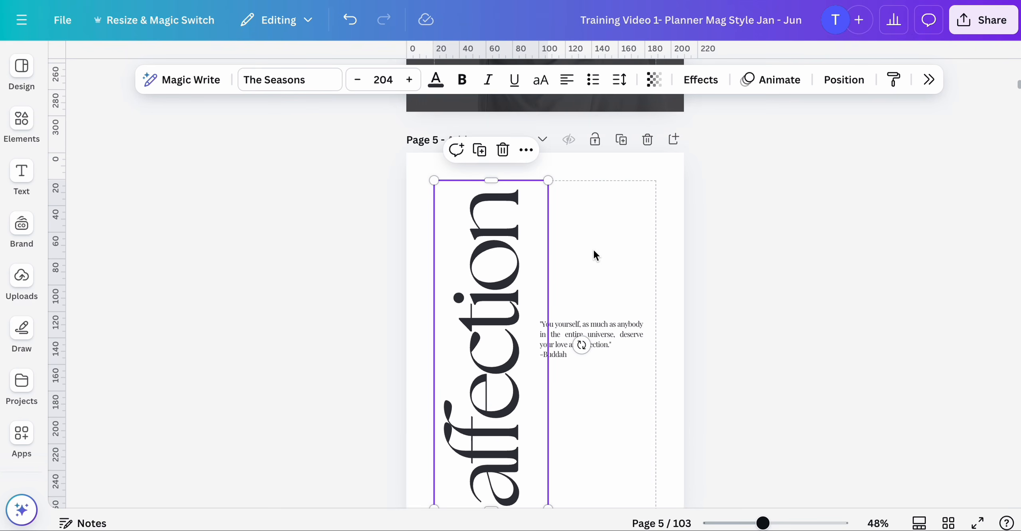
{"action": "left_click", "coordinate": [737, 235]}
{"action": "scroll", "coordinate": [737, 235], "scroll_direction": "down", "scroll_amount": 2}
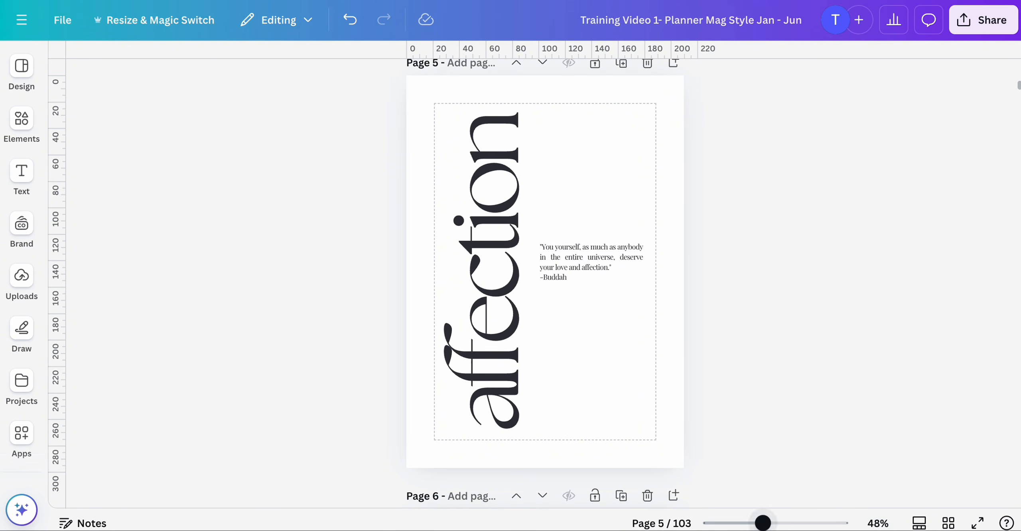
- Switch to the grid view and browse through the planner's page thumbnails
{"action": "left_click", "coordinate": [949, 523]}
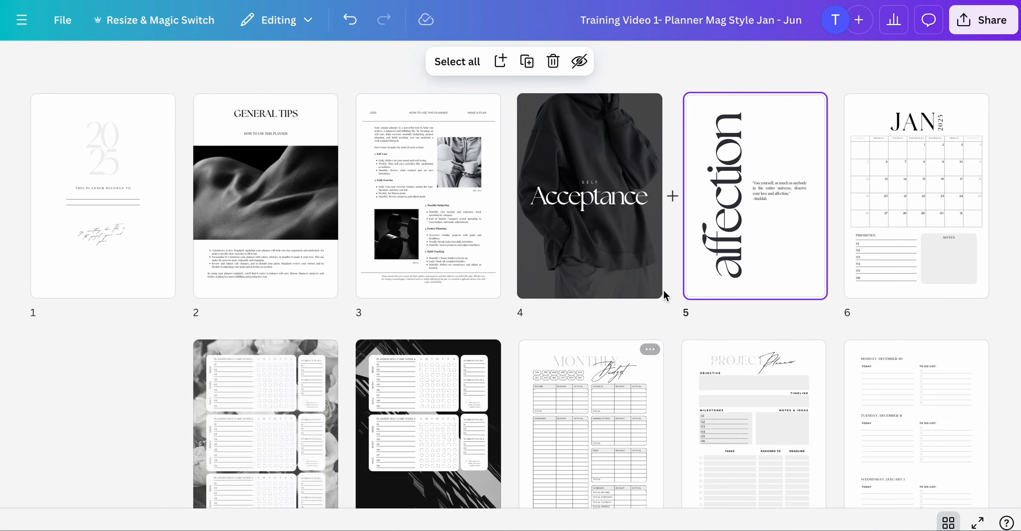
{"action": "scroll", "coordinate": [587, 287], "scroll_direction": "down", "scroll_amount": 1}
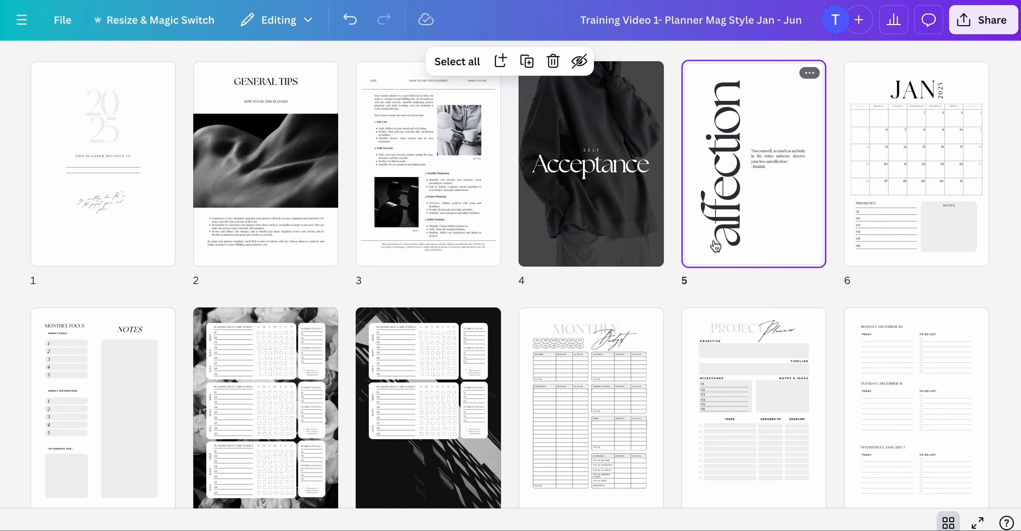
{"action": "scroll", "coordinate": [569, 345], "scroll_direction": "down", "scroll_amount": 3}
{"action": "scroll", "coordinate": [570, 345], "scroll_direction": "down", "scroll_amount": 10}
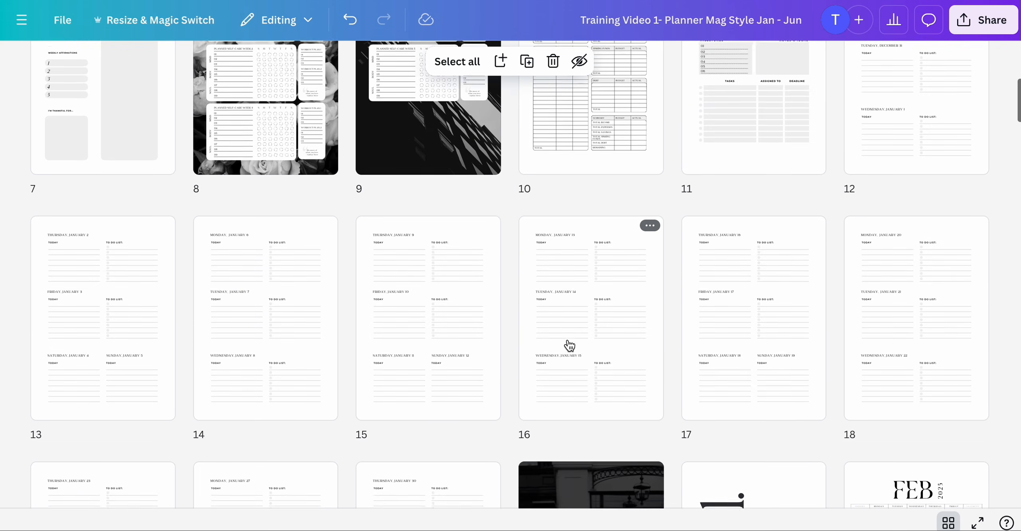
{"action": "scroll", "coordinate": [583, 351], "scroll_direction": "down", "scroll_amount": 14}
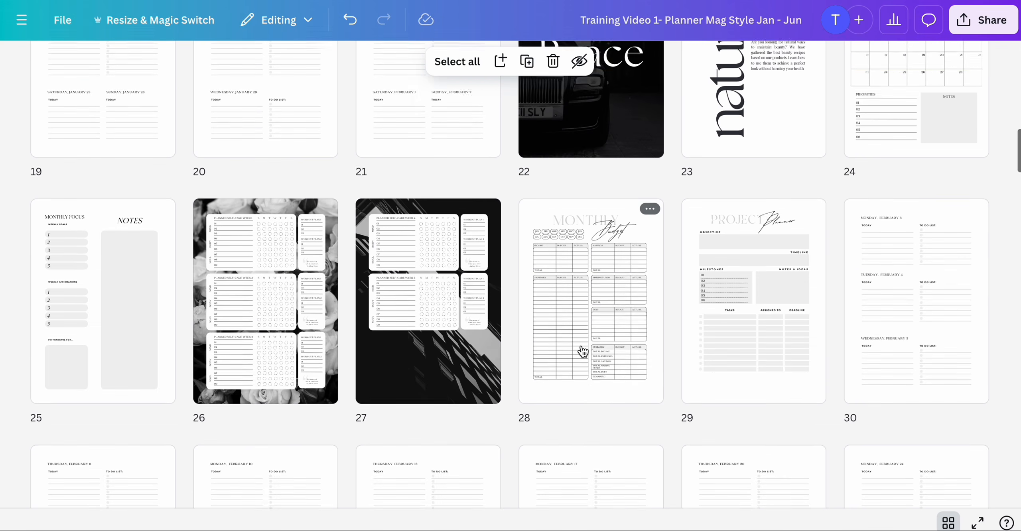
{"action": "scroll", "coordinate": [582, 351], "scroll_direction": "down", "scroll_amount": 7}
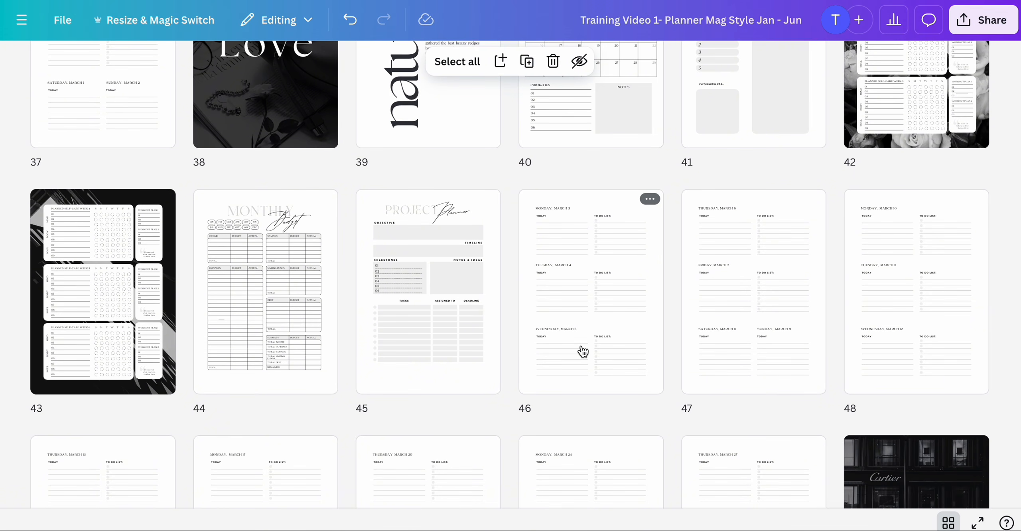
{"action": "scroll", "coordinate": [582, 351], "scroll_direction": "up", "scroll_amount": 20}
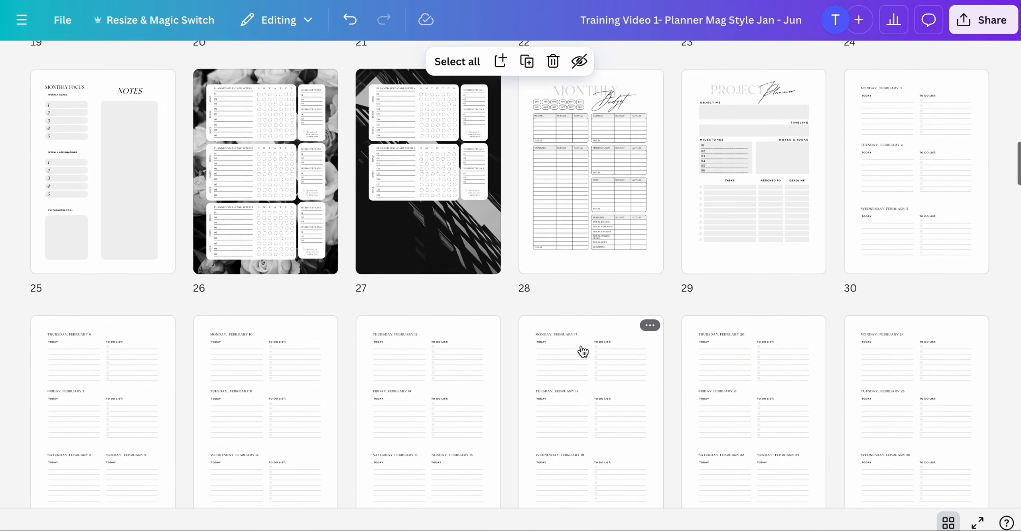
{"action": "scroll", "coordinate": [583, 351], "scroll_direction": "up", "scroll_amount": 1}
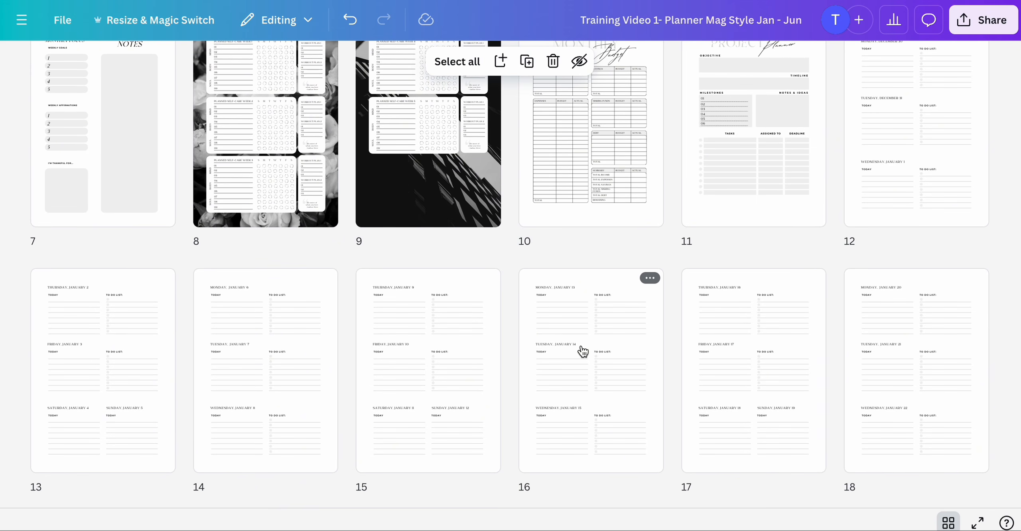
{"action": "scroll", "coordinate": [578, 366], "scroll_direction": "up", "scroll_amount": 8}
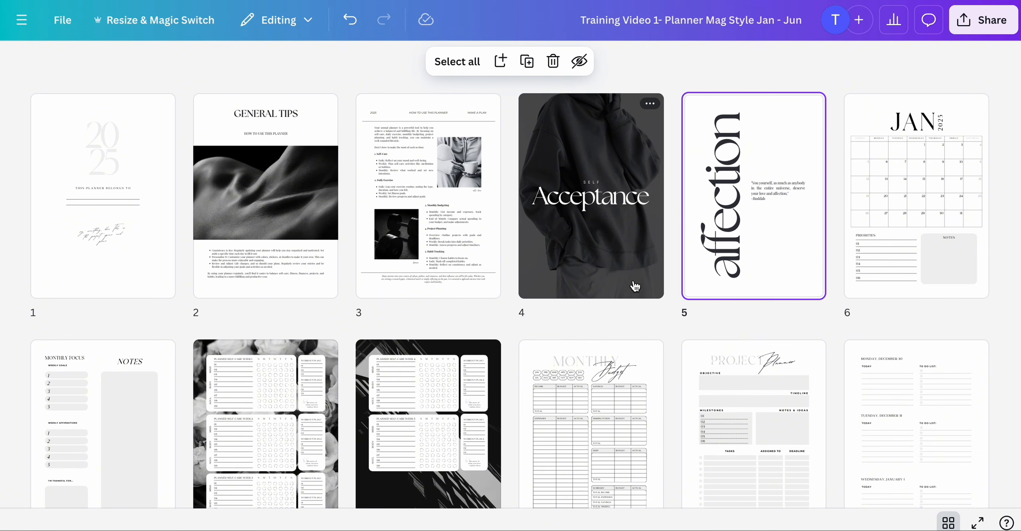
{"action": "scroll", "coordinate": [634, 276], "scroll_direction": "down", "scroll_amount": 1}
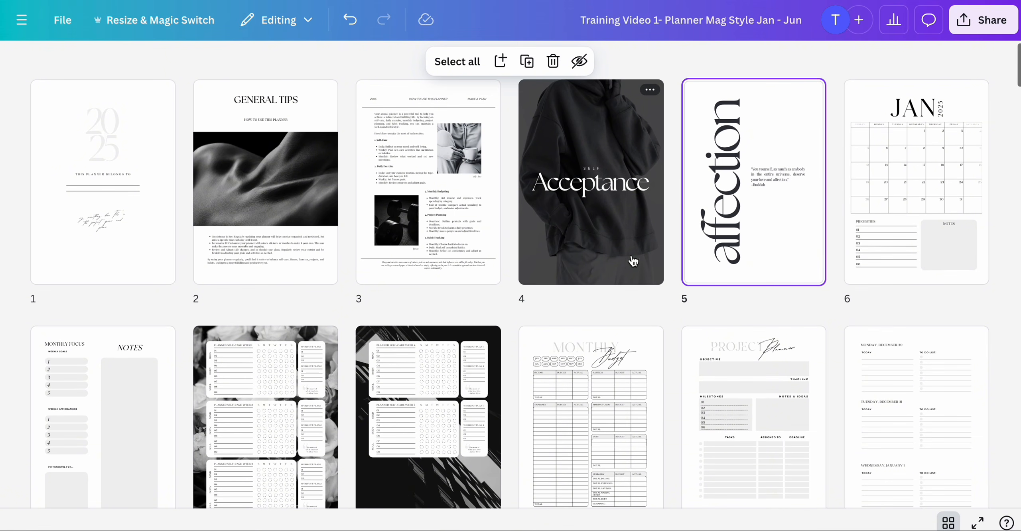
{"action": "scroll", "coordinate": [659, 226], "scroll_direction": "up", "scroll_amount": 1}
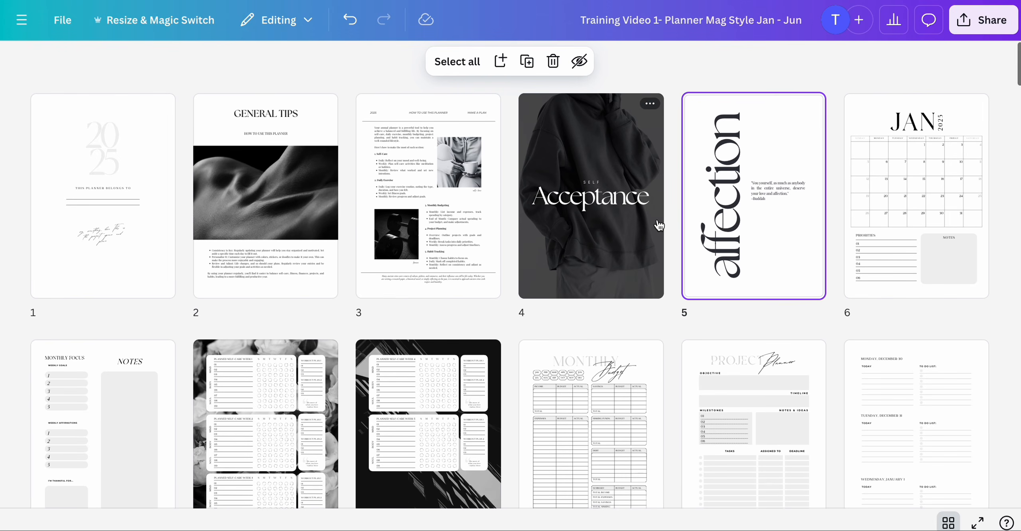
- Open page 2 and read through the General Tips and how-to-use pages up close
{"action": "left_click", "coordinate": [428, 190]}
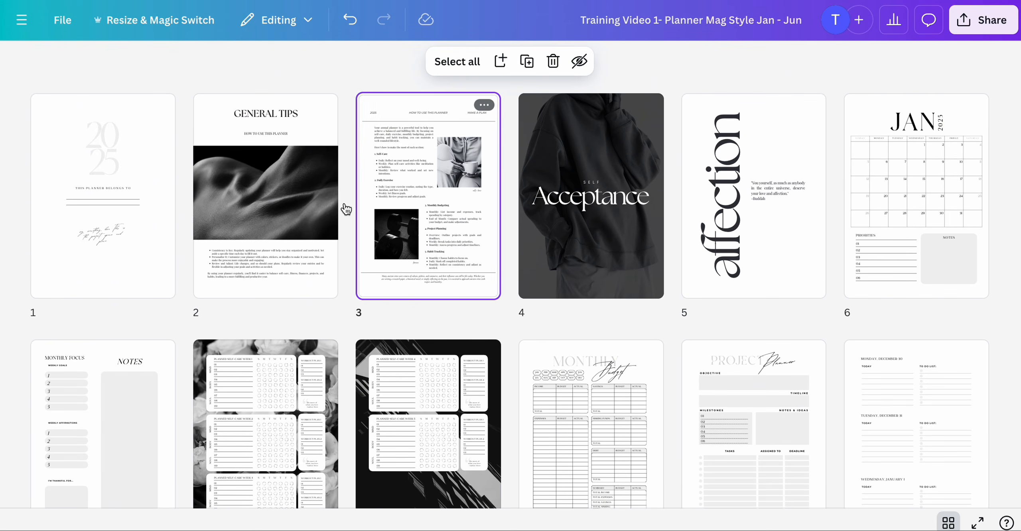
{"action": "double_click", "coordinate": [246, 252]}
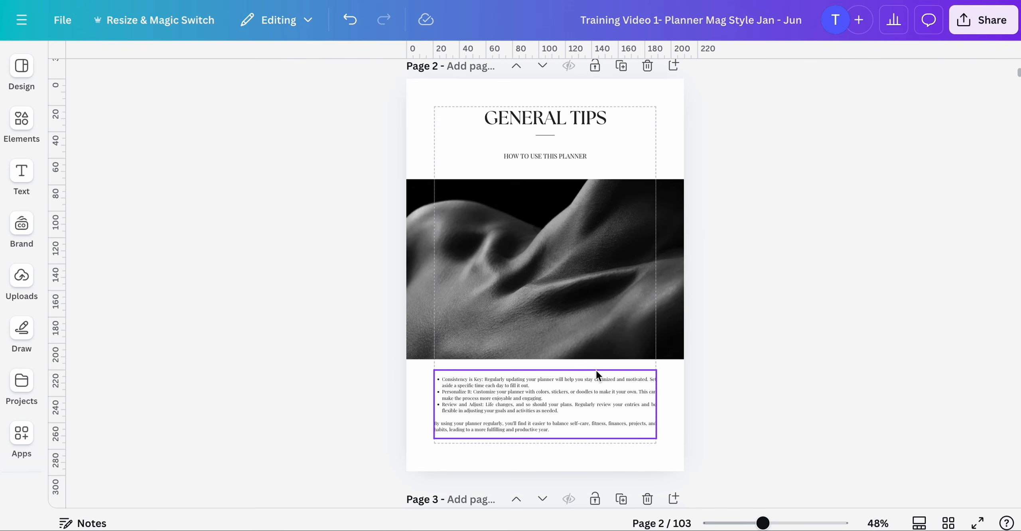
{"action": "scroll", "coordinate": [627, 299], "scroll_direction": "down", "scroll_amount": 9}
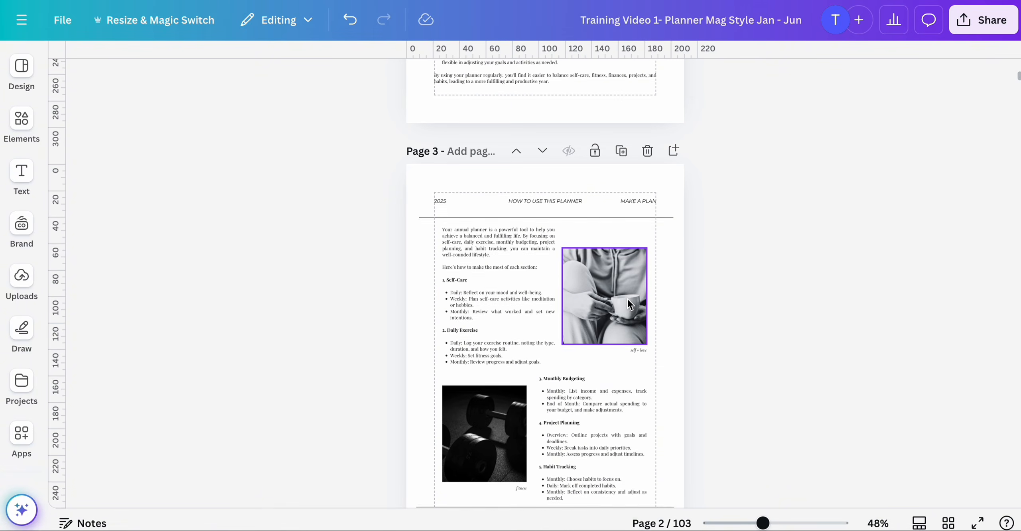
{"action": "scroll", "coordinate": [627, 299], "scroll_direction": "down", "scroll_amount": 4}
{"action": "scroll", "coordinate": [627, 299], "scroll_direction": "up", "scroll_amount": 5}
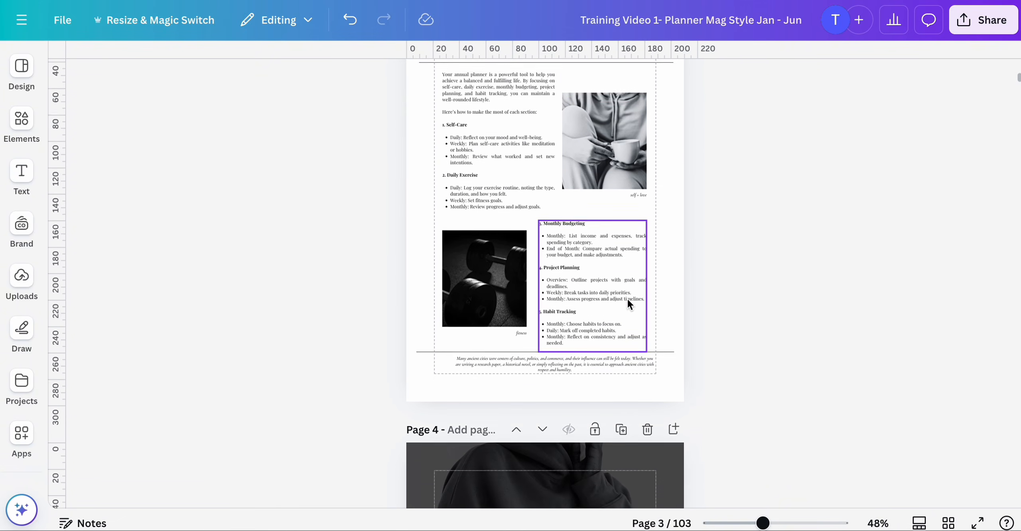
{"action": "scroll", "coordinate": [627, 300], "scroll_direction": "up", "scroll_amount": 5}
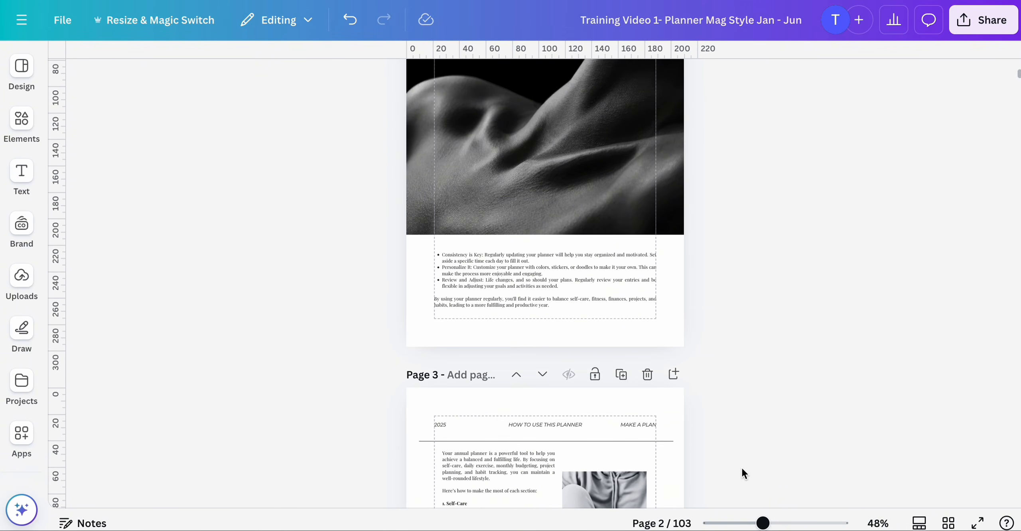
{"action": "left_click_drag", "start_coordinate": [763, 523], "coordinate": [788, 523]}
{"action": "scroll", "coordinate": [764, 360], "scroll_direction": "up", "scroll_amount": 8}
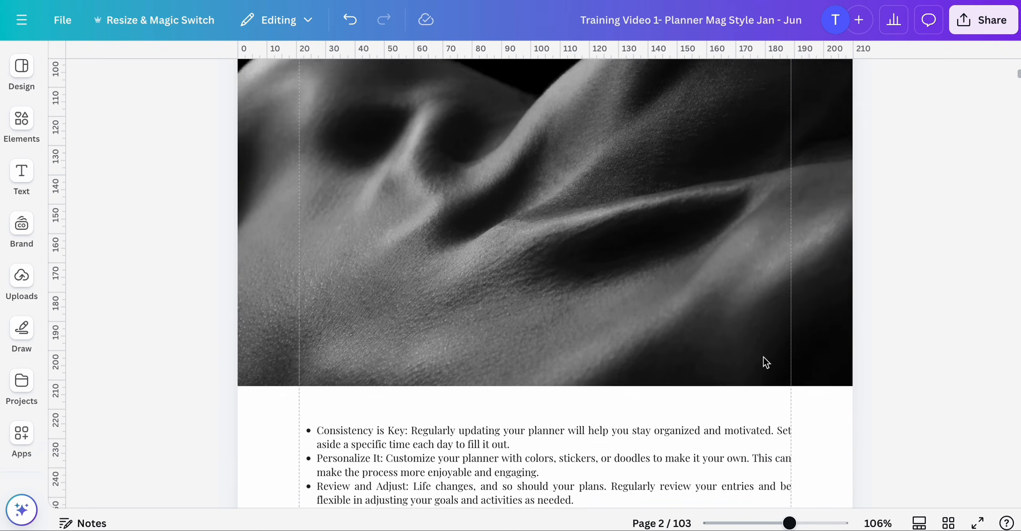
{"action": "scroll", "coordinate": [763, 356], "scroll_direction": "up", "scroll_amount": 4}
{"action": "scroll", "coordinate": [763, 356], "scroll_direction": "down", "scroll_amount": 18}
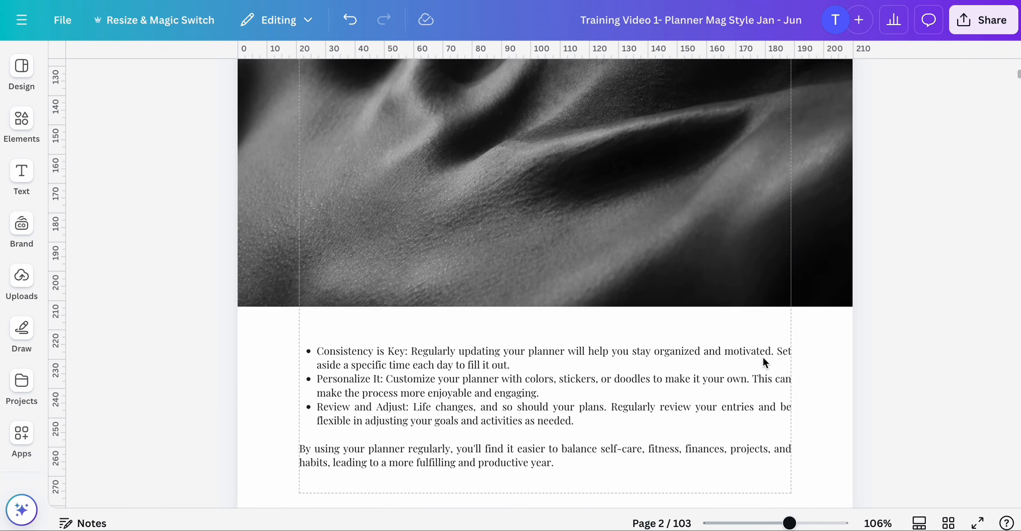
{"action": "scroll", "coordinate": [763, 356], "scroll_direction": "down", "scroll_amount": 15}
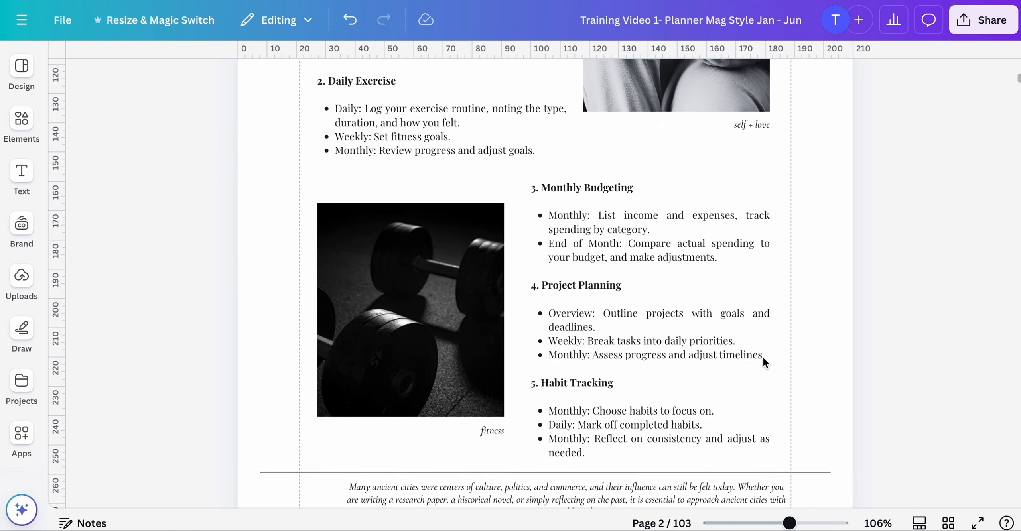
{"action": "scroll", "coordinate": [764, 361], "scroll_direction": "down", "scroll_amount": 3}
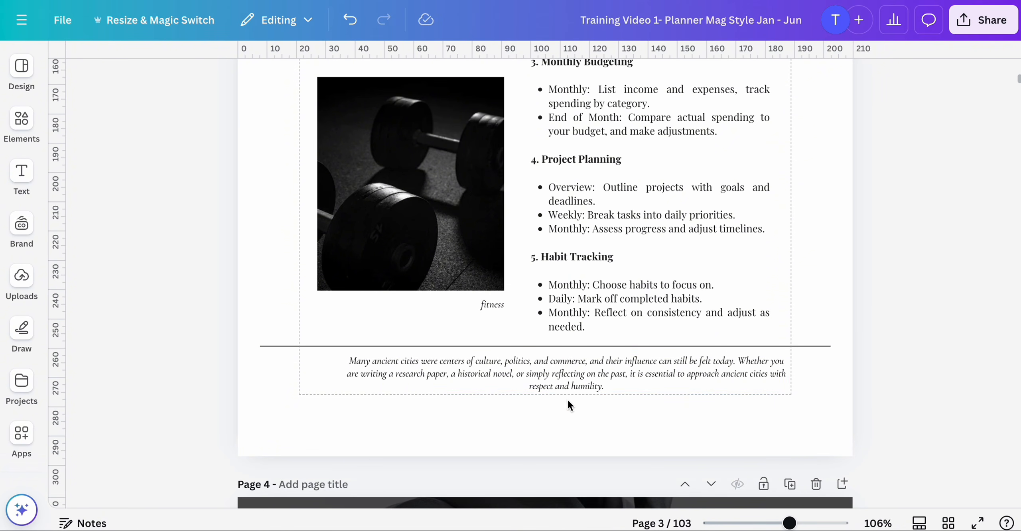
{"action": "scroll", "coordinate": [561, 387], "scroll_direction": "up", "scroll_amount": 3}
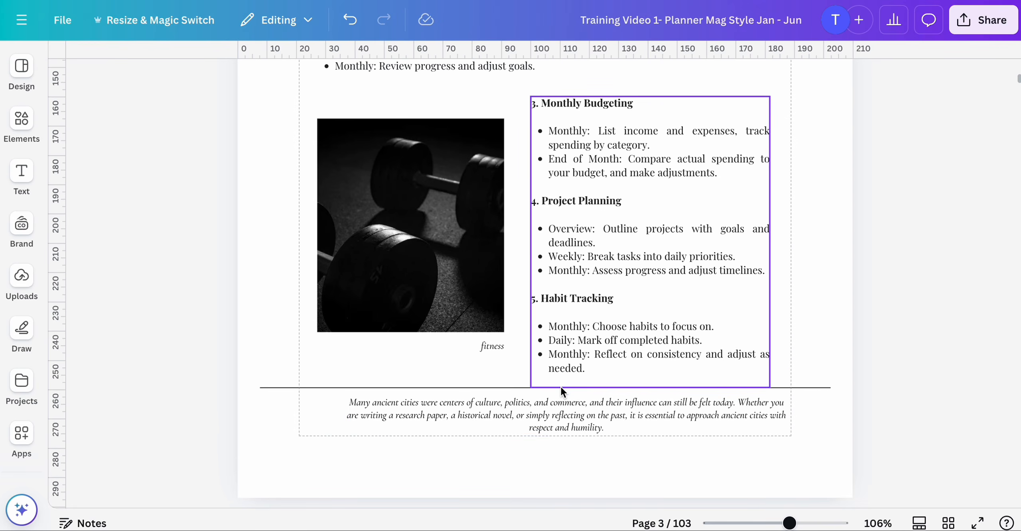
{"action": "scroll", "coordinate": [587, 311], "scroll_direction": "up", "scroll_amount": 20}
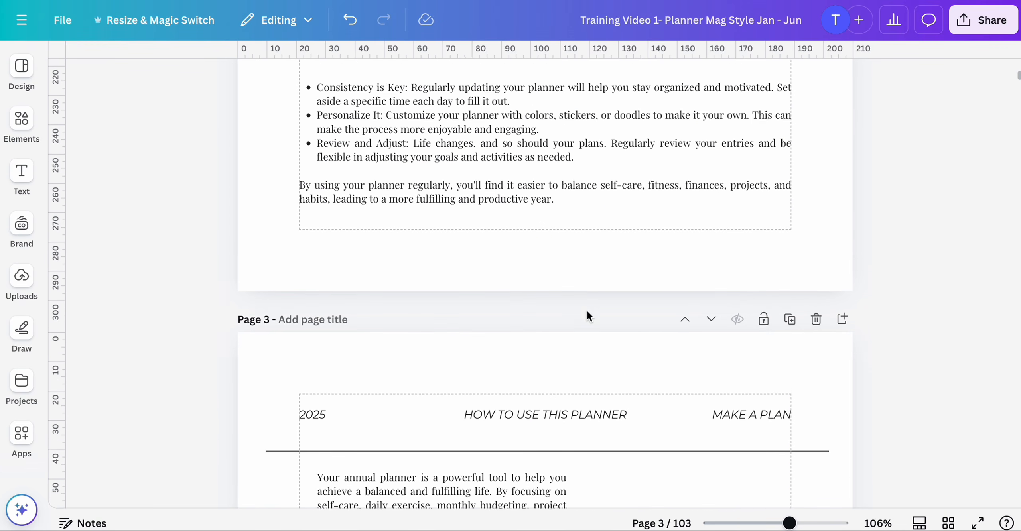
- Zoom out and review the General Tips page and the top of page 3
{"action": "mouse_move", "coordinate": [788, 525]}
{"action": "left_mouse_down"}
{"action": "mouse_move", "coordinate": [777, 524]}
{"action": "mouse_move", "coordinate": [794, 524]}
{"action": "left_mouse_up"}
{"action": "scroll", "coordinate": [750, 367], "scroll_direction": "up", "scroll_amount": 15}
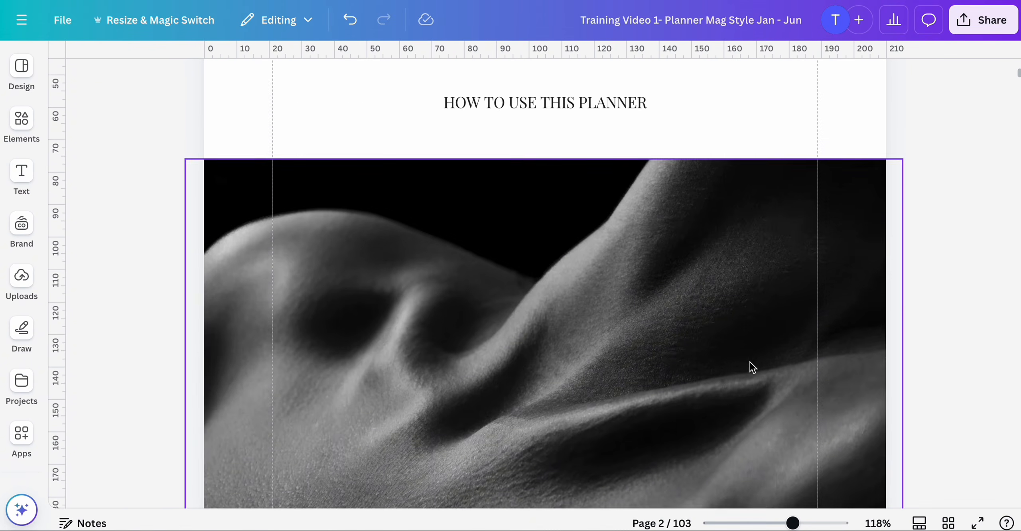
{"action": "scroll", "coordinate": [750, 367], "scroll_direction": "down", "scroll_amount": 8}
{"action": "scroll", "coordinate": [750, 362], "scroll_direction": "down", "scroll_amount": 8}
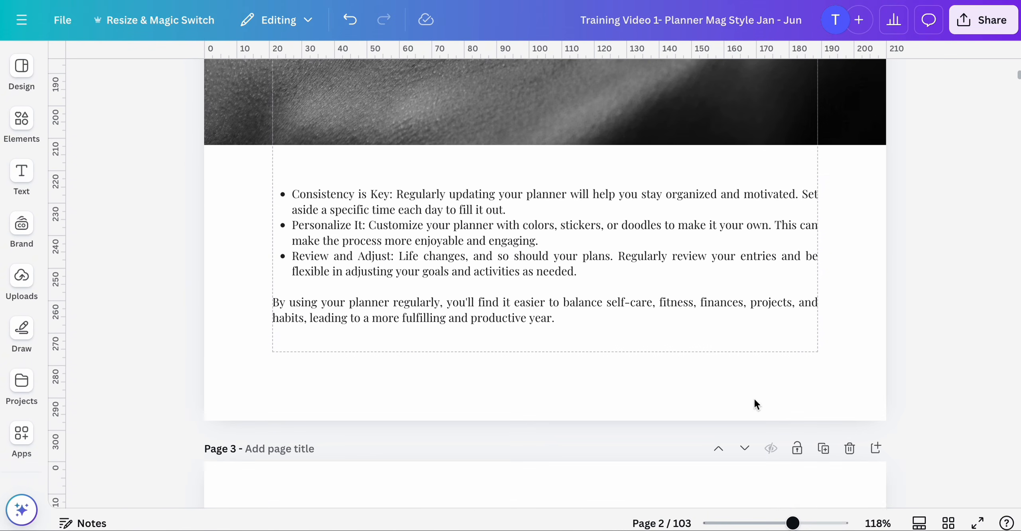
{"action": "left_click_drag", "start_coordinate": [792, 524], "coordinate": [762, 524]}
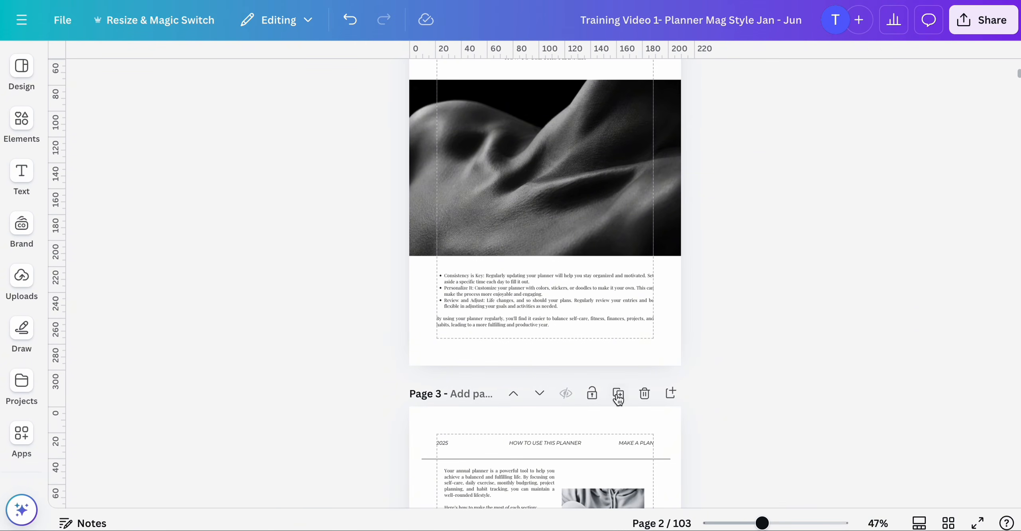
{"action": "scroll", "coordinate": [623, 395], "scroll_direction": "up", "scroll_amount": 7}
{"action": "scroll", "coordinate": [604, 394], "scroll_direction": "down", "scroll_amount": 5}
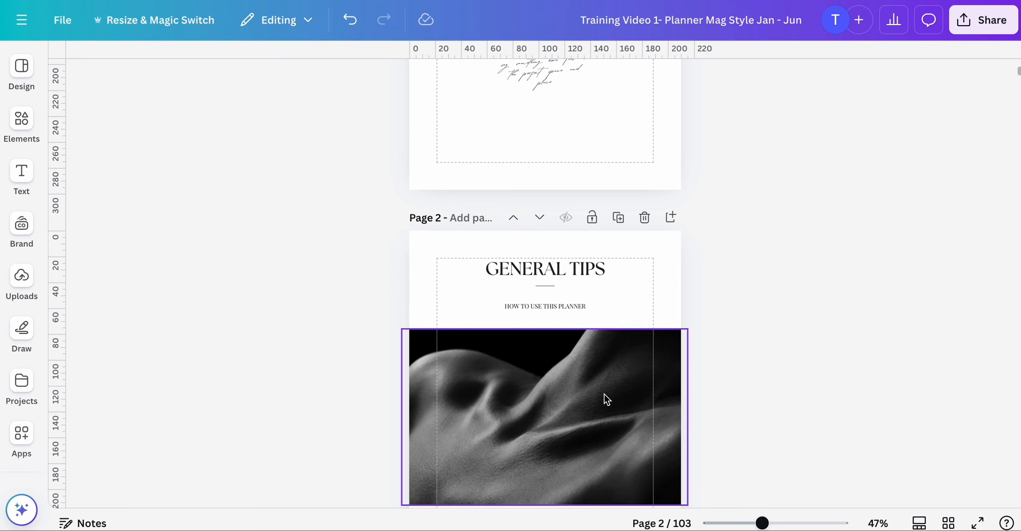
- Switch to ChatGPT, open the Using Annual Planner chat and read through the planner instructions
{"action": "scroll", "coordinate": [620, 364], "scroll_direction": "down", "scroll_amount": 6}
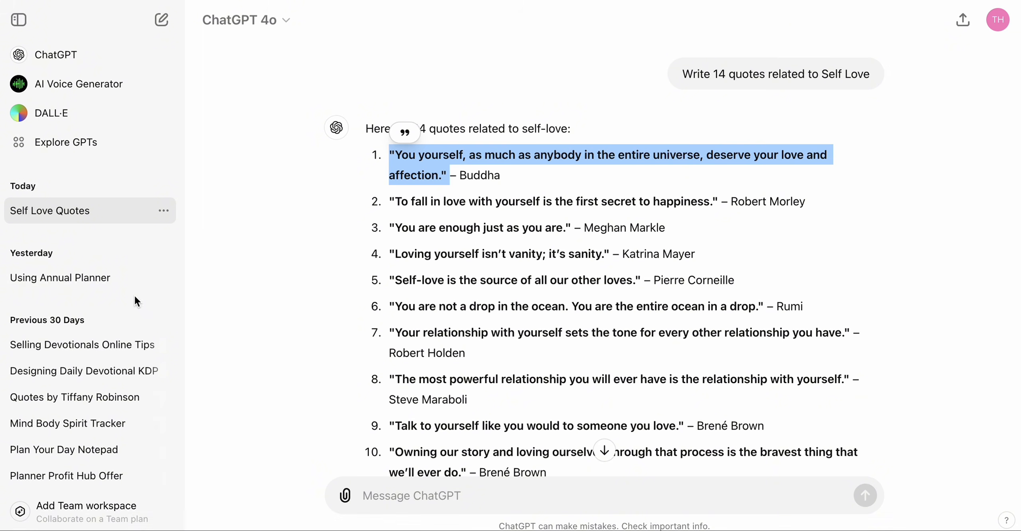
{"action": "scroll", "coordinate": [113, 291], "scroll_direction": "down", "scroll_amount": 1}
{"action": "scroll", "coordinate": [114, 279], "scroll_direction": "down", "scroll_amount": 2}
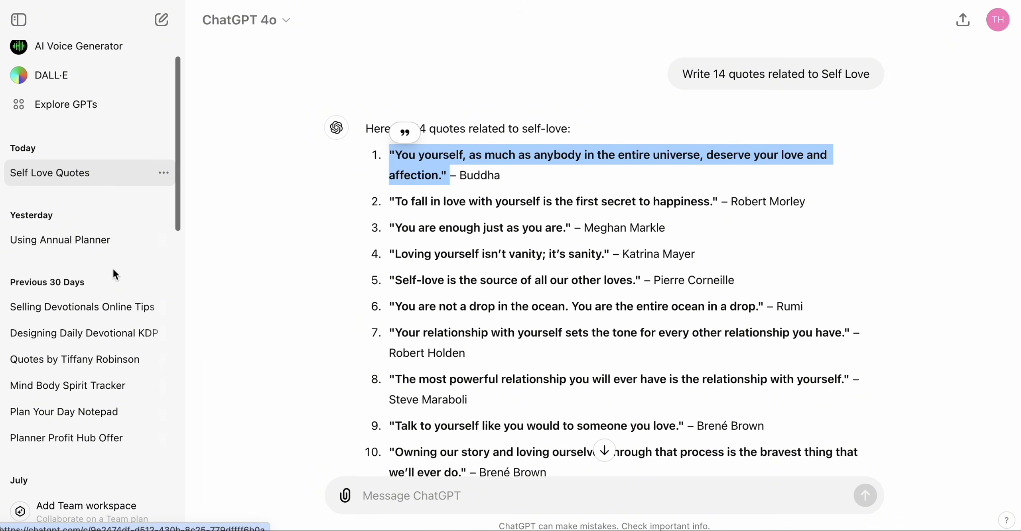
{"action": "left_click", "coordinate": [122, 240]}
{"action": "scroll", "coordinate": [490, 271], "scroll_direction": "up", "scroll_amount": 20}
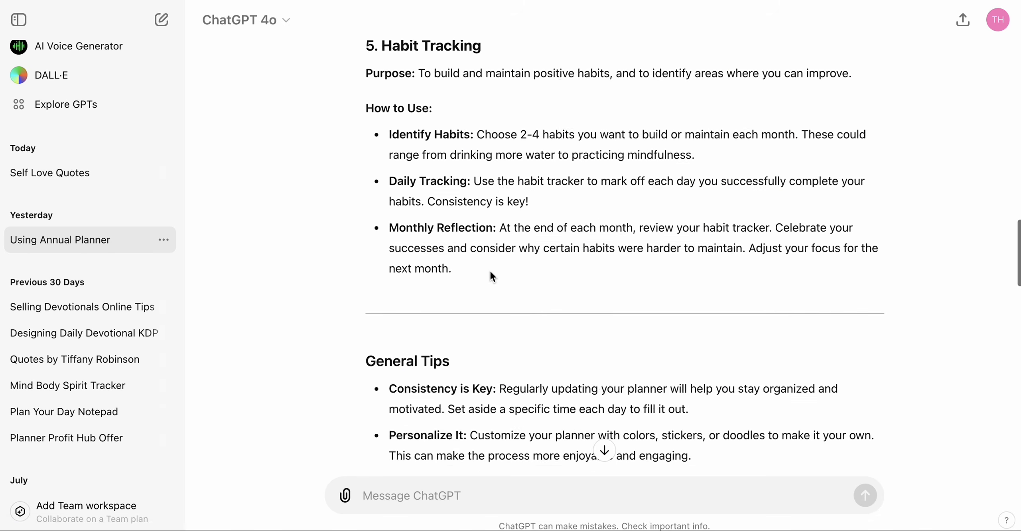
{"action": "scroll", "coordinate": [490, 270], "scroll_direction": "down", "scroll_amount": 7}
{"action": "scroll", "coordinate": [490, 272], "scroll_direction": "up", "scroll_amount": 15}
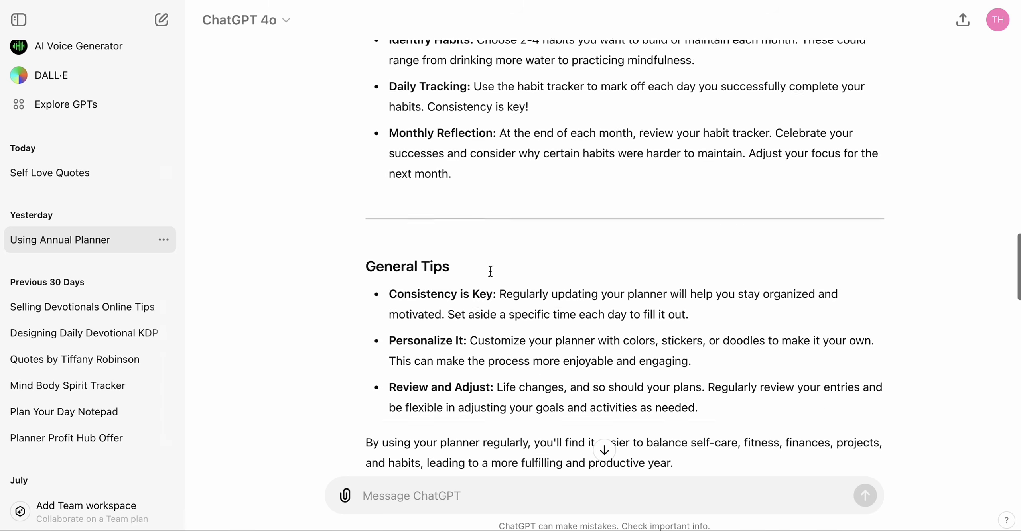
{"action": "scroll", "coordinate": [490, 273], "scroll_direction": "up", "scroll_amount": 15}
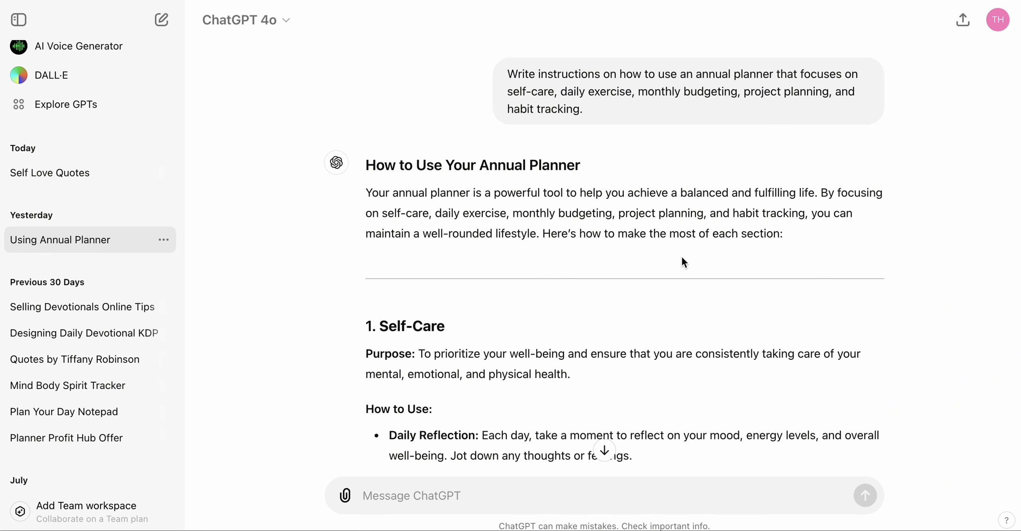
{"action": "scroll", "coordinate": [685, 254], "scroll_direction": "down", "scroll_amount": 4}
{"action": "scroll", "coordinate": [685, 253], "scroll_direction": "down", "scroll_amount": 20}
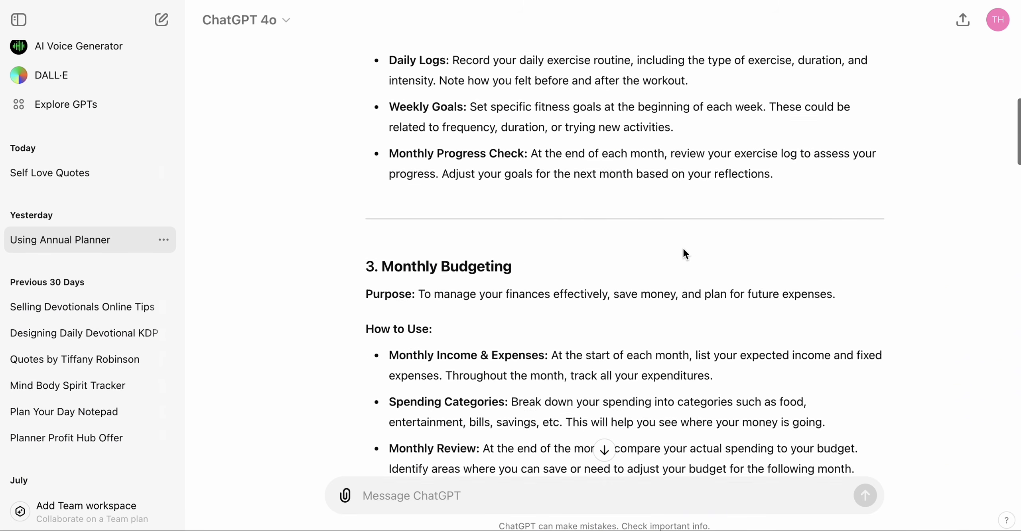
{"action": "scroll", "coordinate": [684, 254], "scroll_direction": "down", "scroll_amount": 3}
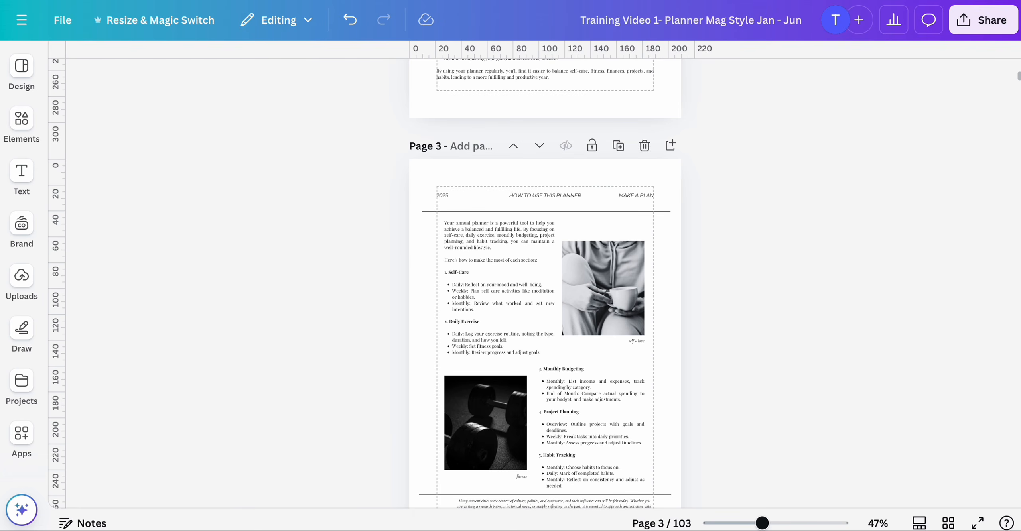
- Return to the design and scroll through the cover page and the General Tips page
{"action": "scroll", "coordinate": [505, 247], "scroll_direction": "up", "scroll_amount": 10}
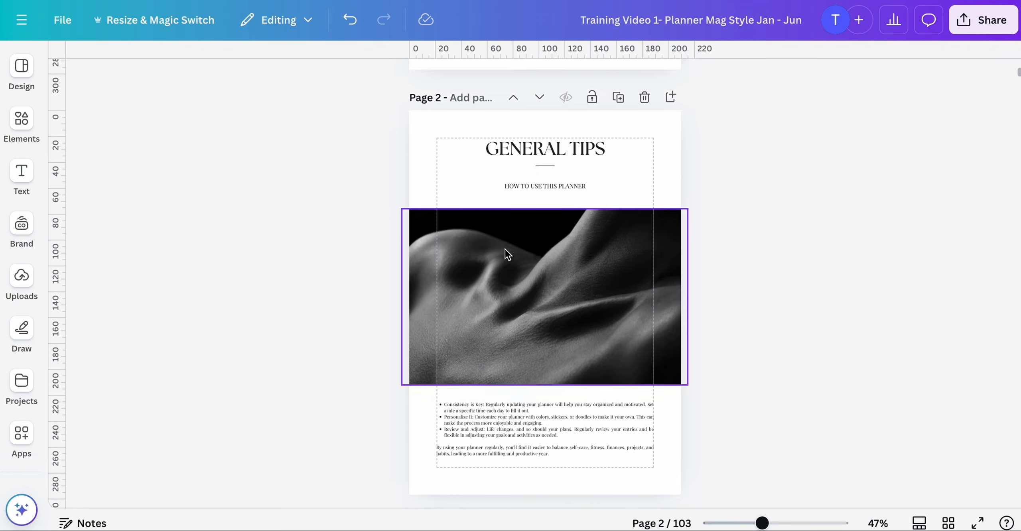
{"action": "scroll", "coordinate": [505, 249], "scroll_direction": "down", "scroll_amount": 8}
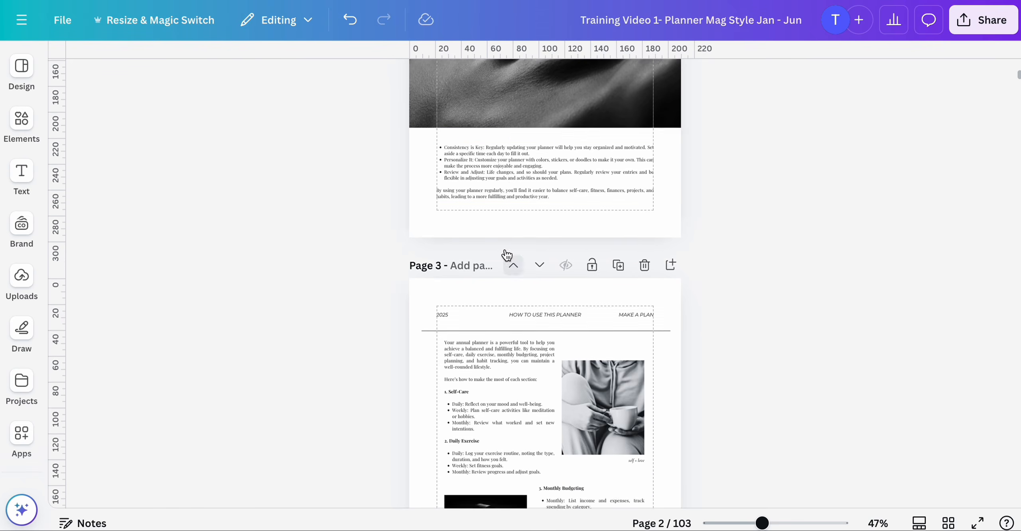
{"action": "scroll", "coordinate": [506, 249], "scroll_direction": "up", "scroll_amount": 15}
{"action": "scroll", "coordinate": [505, 249], "scroll_direction": "down", "scroll_amount": 5}
{"action": "scroll", "coordinate": [505, 249], "scroll_direction": "up", "scroll_amount": 5}
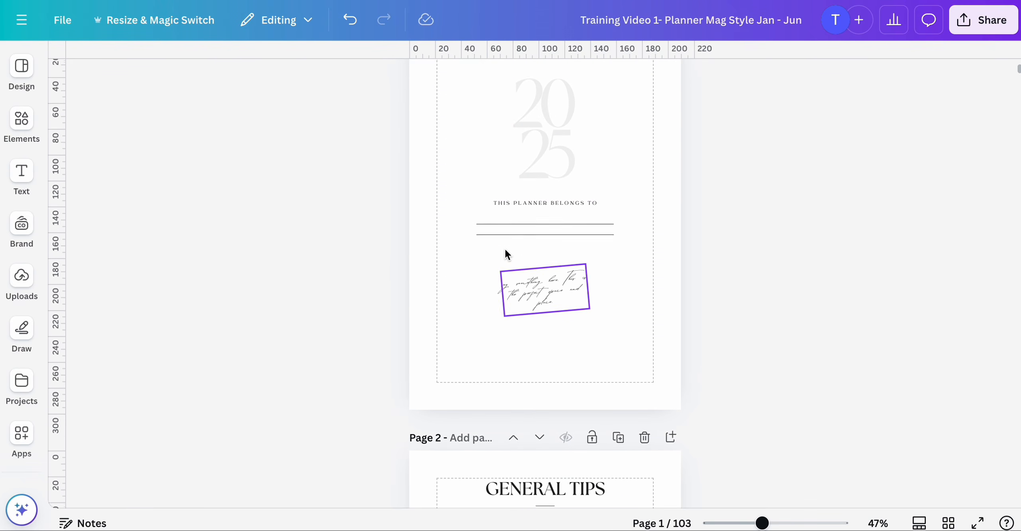
{"action": "scroll", "coordinate": [494, 296], "scroll_direction": "up", "scroll_amount": 2}
{"action": "scroll", "coordinate": [493, 296], "scroll_direction": "down", "scroll_amount": 3}
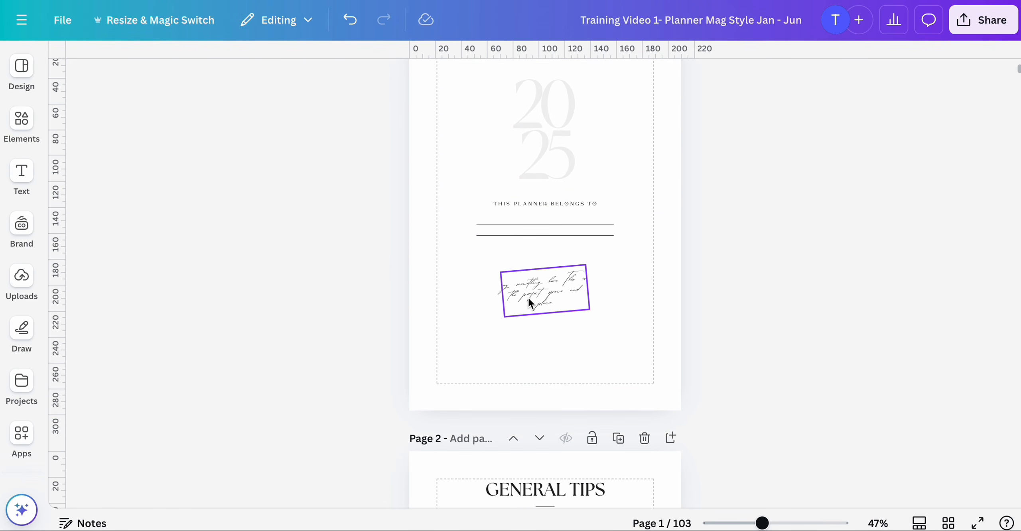
{"action": "scroll", "coordinate": [545, 295], "scroll_direction": "down", "scroll_amount": 6}
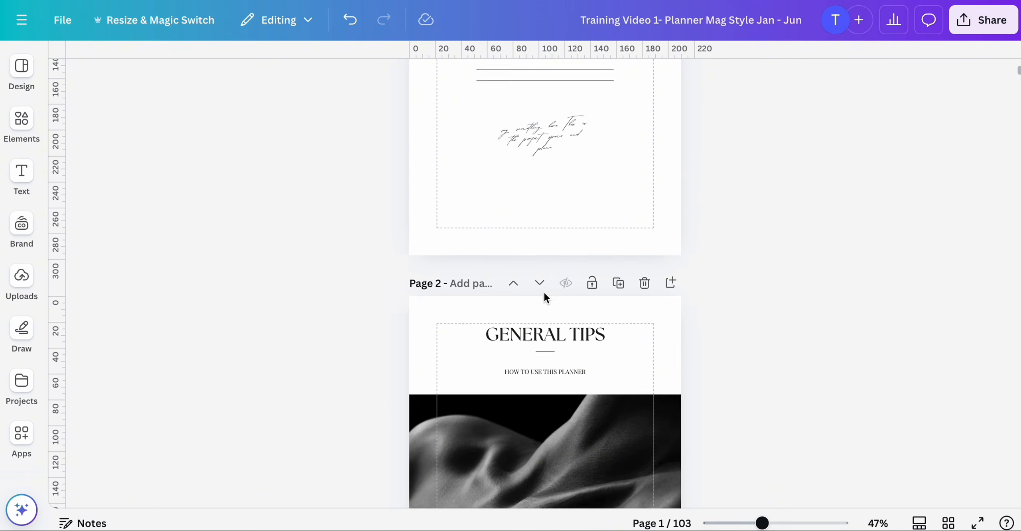
{"action": "scroll", "coordinate": [545, 295], "scroll_direction": "up", "scroll_amount": 3}
{"action": "scroll", "coordinate": [546, 239], "scroll_direction": "down", "scroll_amount": 1}
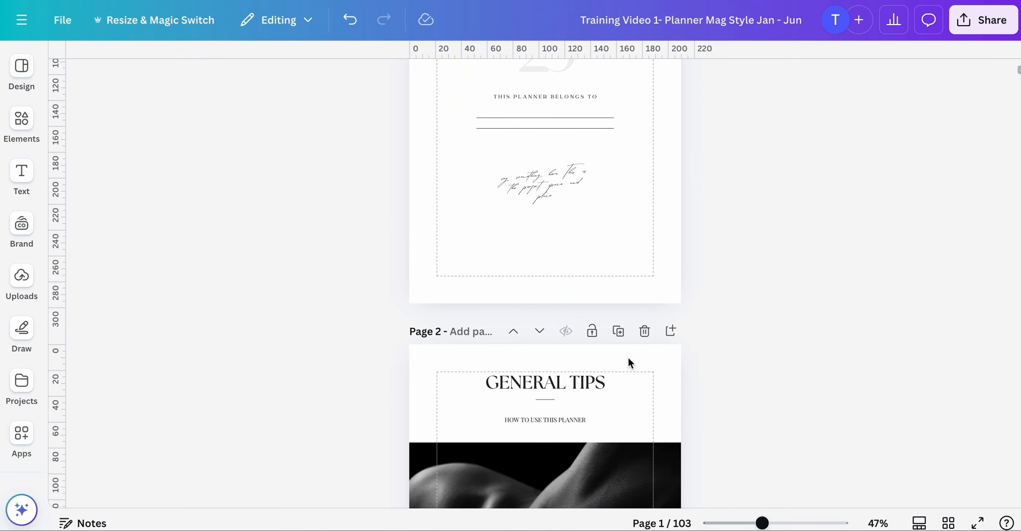
- From the grid view, open page 6 and scroll through the January calendar, monthly focus and self-care pages
{"action": "left_click", "coordinate": [948, 523]}
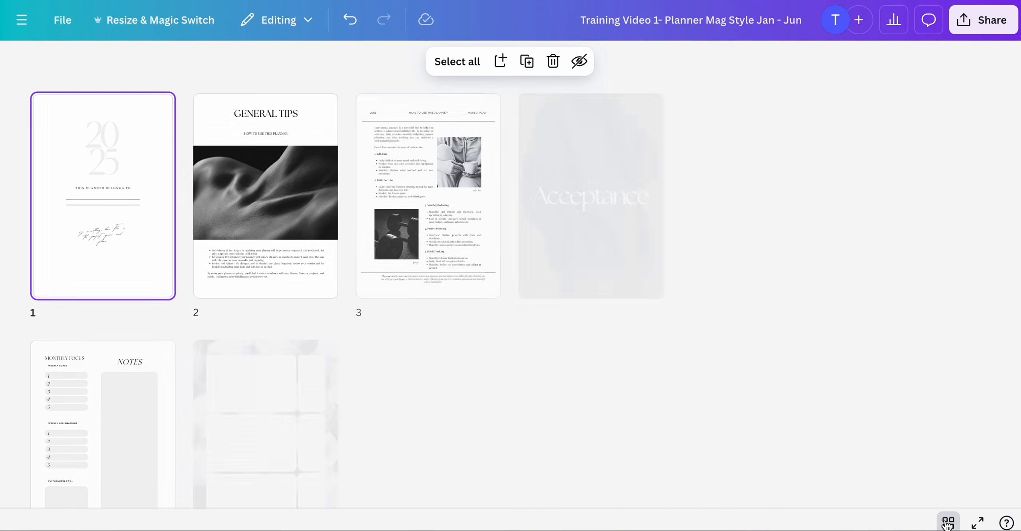
{"action": "scroll", "coordinate": [798, 379], "scroll_direction": "down", "scroll_amount": 3}
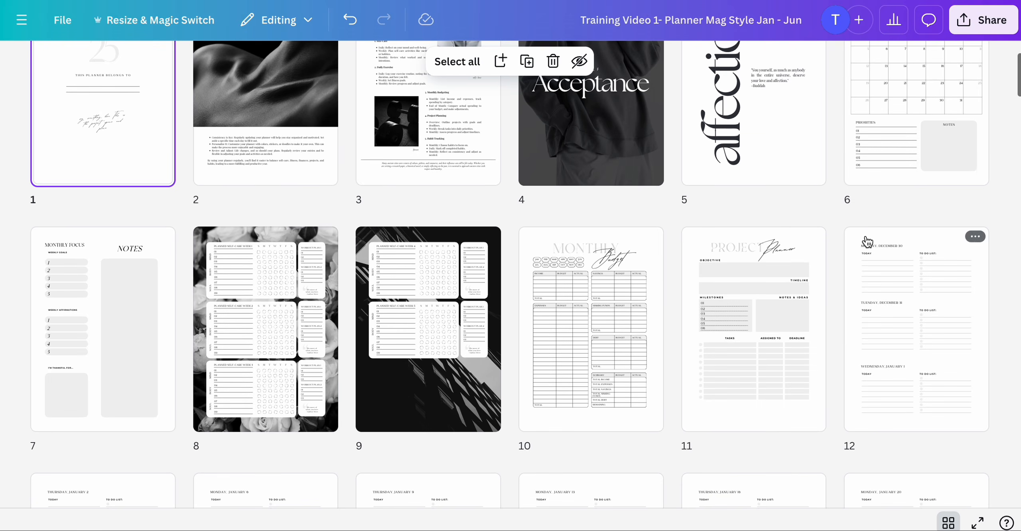
{"action": "left_click", "coordinate": [903, 174]}
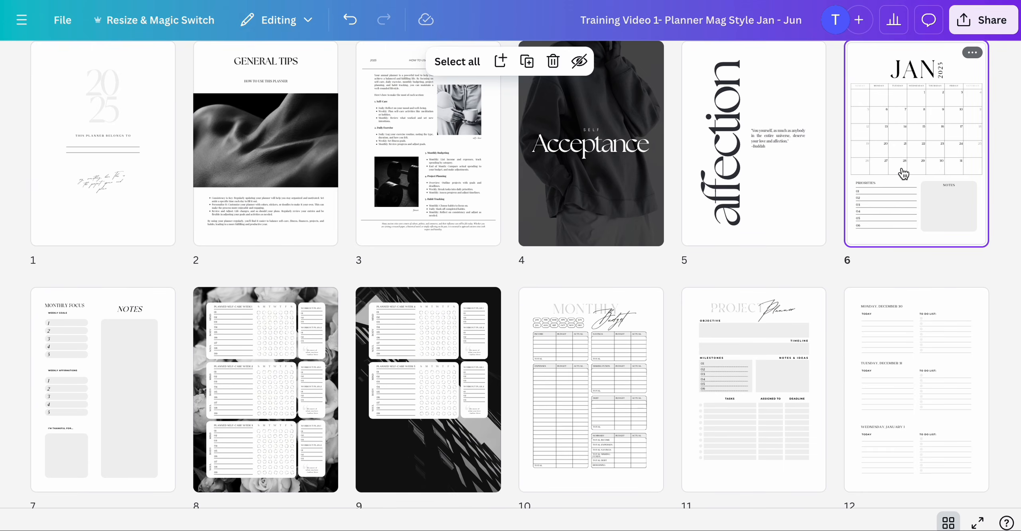
{"action": "double_click", "coordinate": [903, 174]}
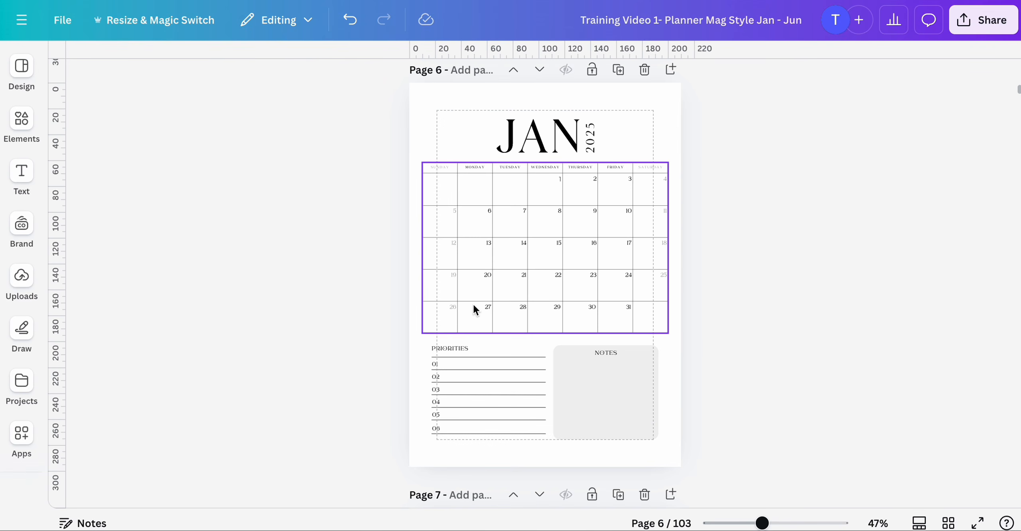
{"action": "scroll", "coordinate": [553, 334], "scroll_direction": "down", "scroll_amount": 1}
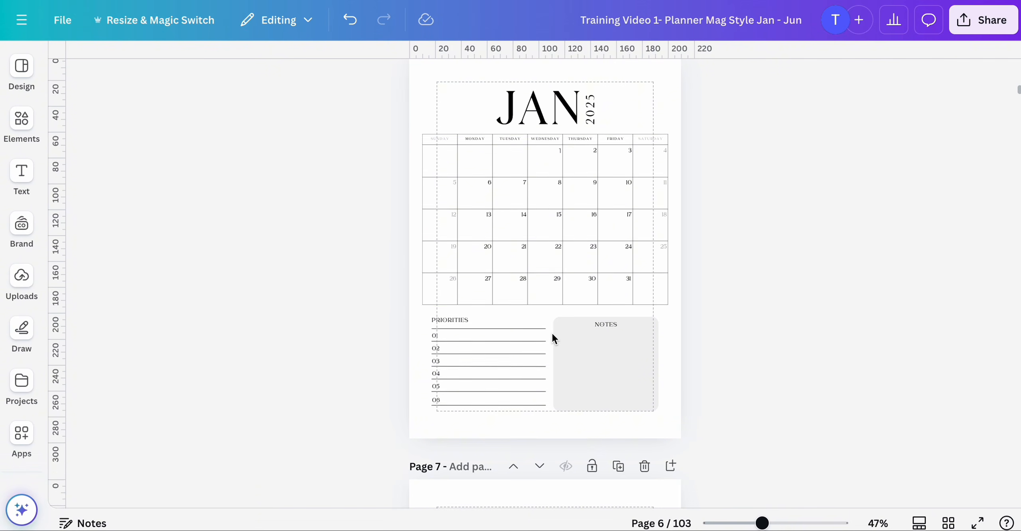
{"action": "scroll", "coordinate": [552, 332], "scroll_direction": "down", "scroll_amount": 2}
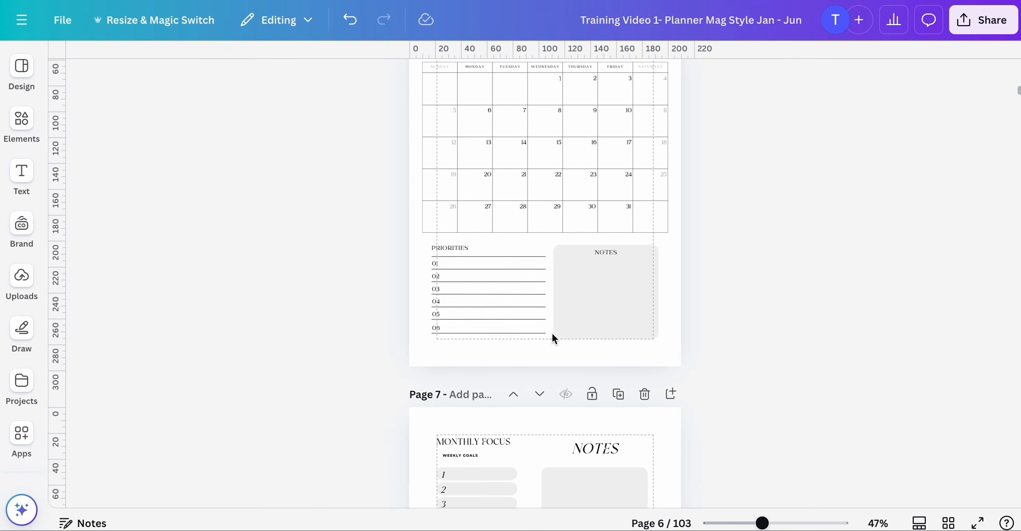
{"action": "scroll", "coordinate": [559, 230], "scroll_direction": "up", "scroll_amount": 1}
{"action": "scroll", "coordinate": [557, 239], "scroll_direction": "down", "scroll_amount": 1}
{"action": "scroll", "coordinate": [557, 240], "scroll_direction": "down", "scroll_amount": 10}
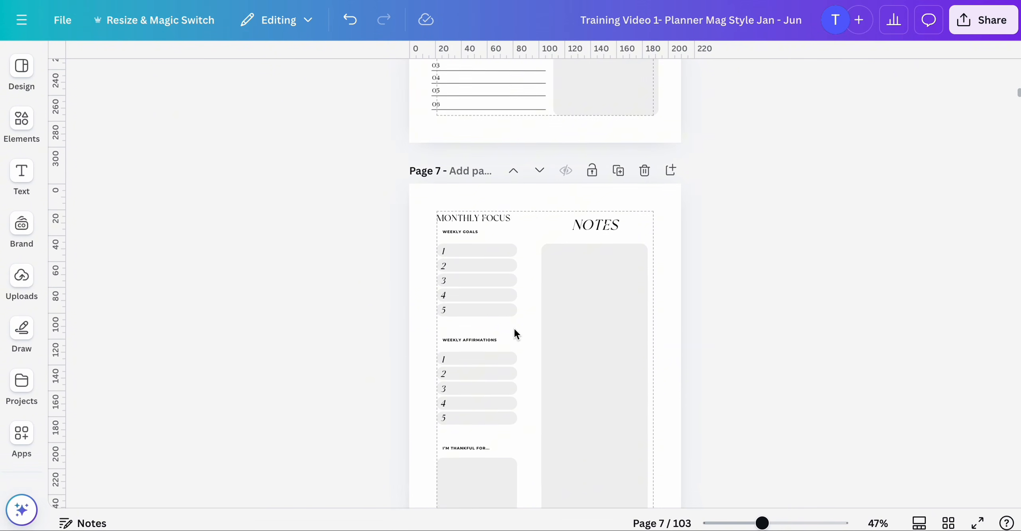
{"action": "scroll", "coordinate": [524, 318], "scroll_direction": "down", "scroll_amount": 10}
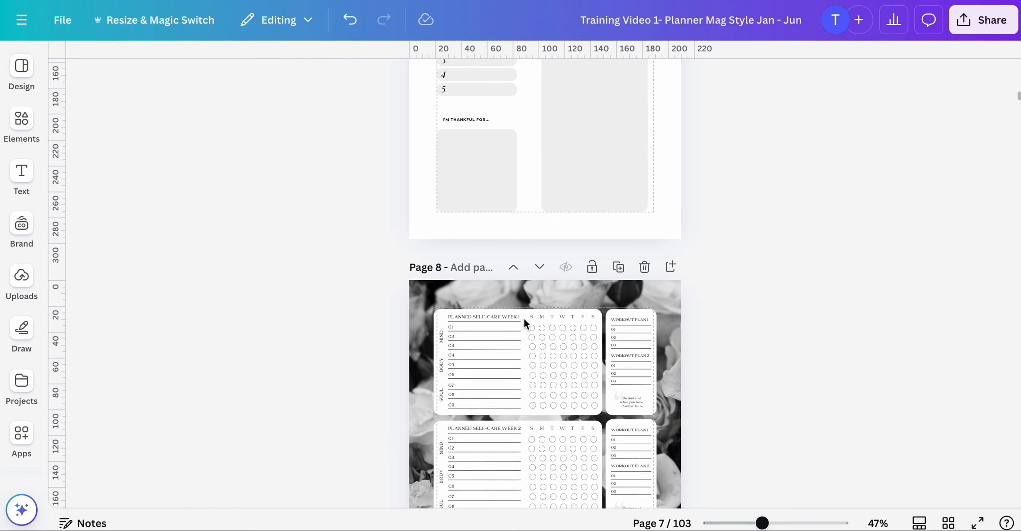
{"action": "scroll", "coordinate": [525, 320], "scroll_direction": "down", "scroll_amount": 10}
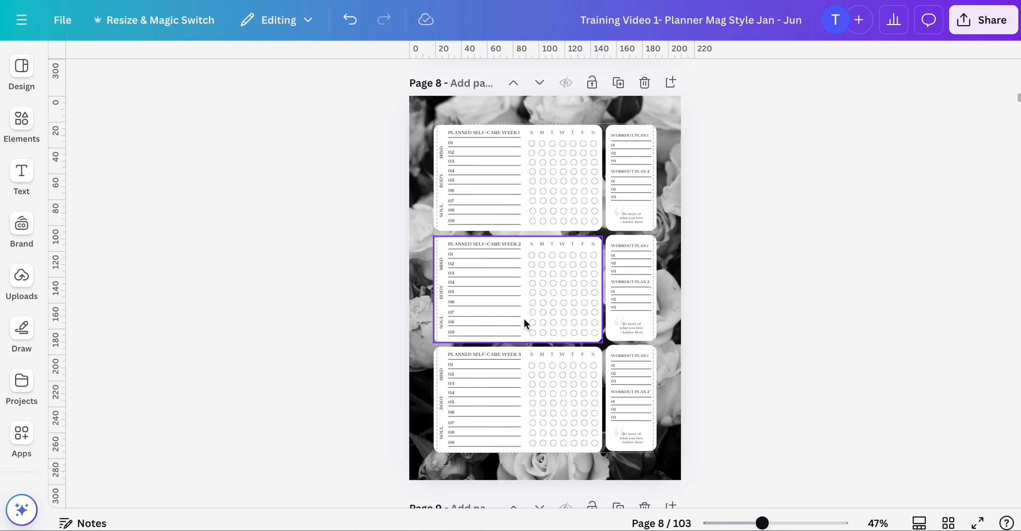
{"action": "scroll", "coordinate": [524, 318], "scroll_direction": "up", "scroll_amount": 9}
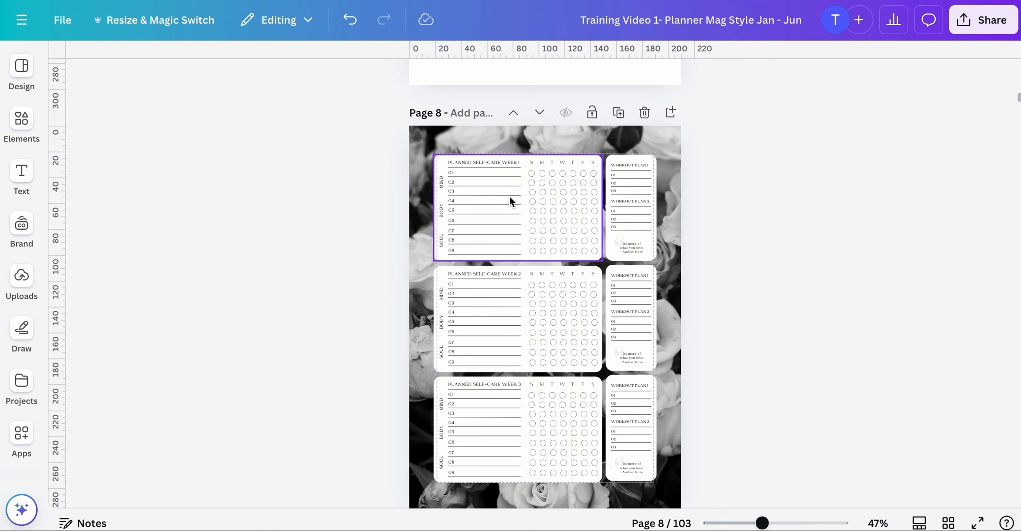
- Zoom in on page 8's self-care tracker and examine the Do more of what you love quote boxes
{"action": "left_click_drag", "start_coordinate": [763, 522], "coordinate": [780, 523]}
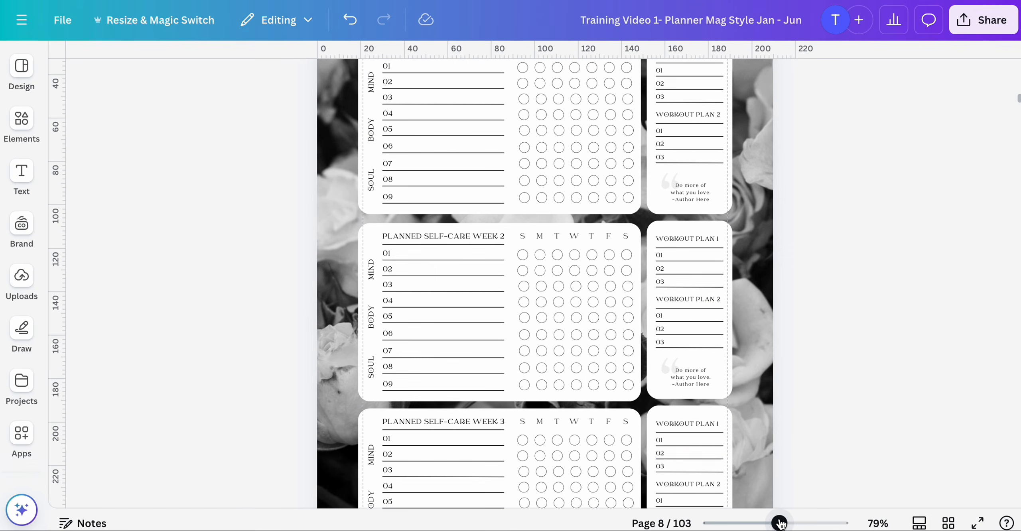
{"action": "scroll", "coordinate": [512, 300], "scroll_direction": "up", "scroll_amount": 3}
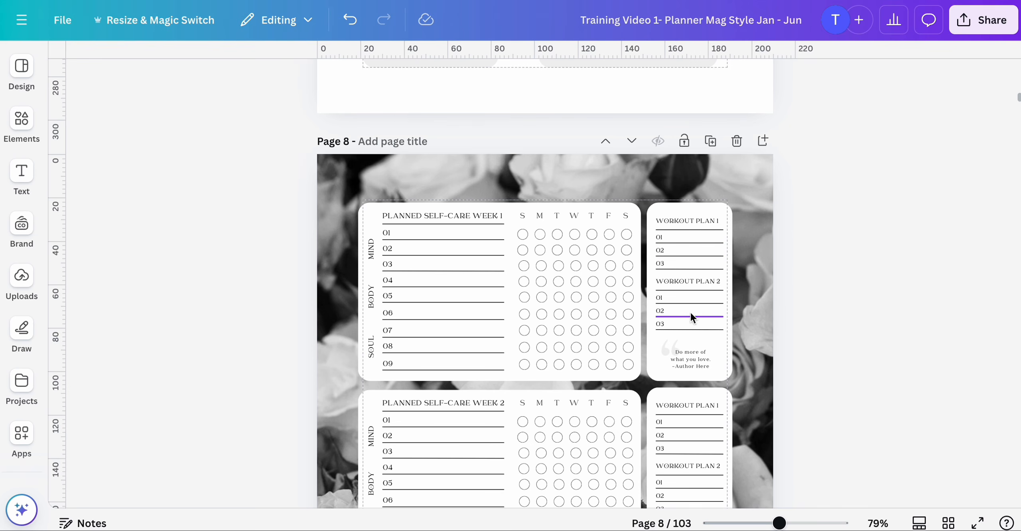
{"action": "scroll", "coordinate": [691, 317], "scroll_direction": "down", "scroll_amount": 6}
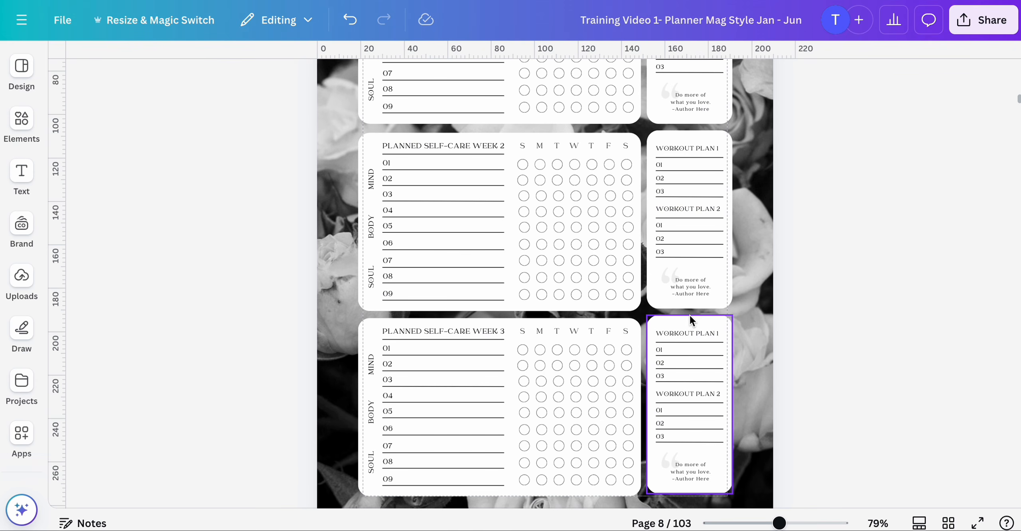
{"action": "scroll", "coordinate": [689, 320], "scroll_direction": "up", "scroll_amount": 4}
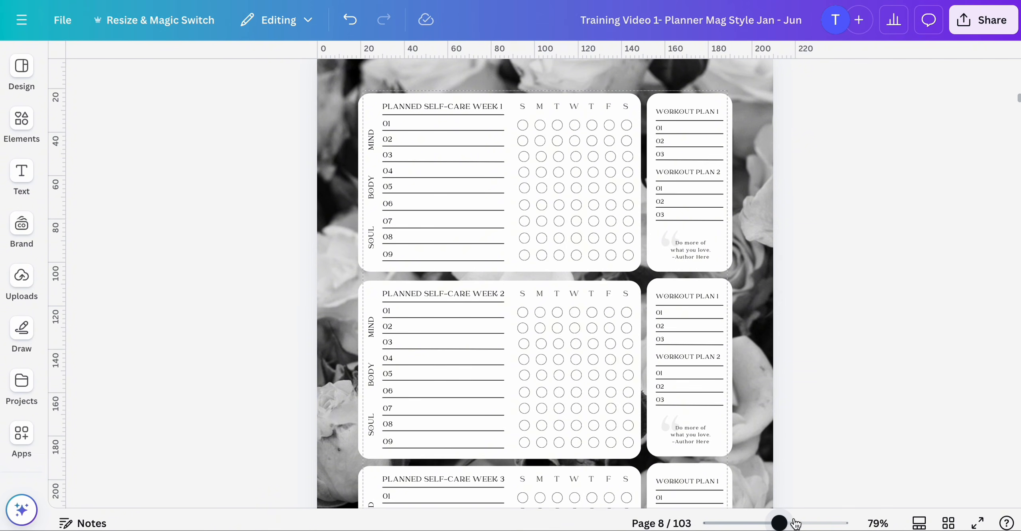
{"action": "left_click_drag", "start_coordinate": [783, 524], "coordinate": [794, 524]}
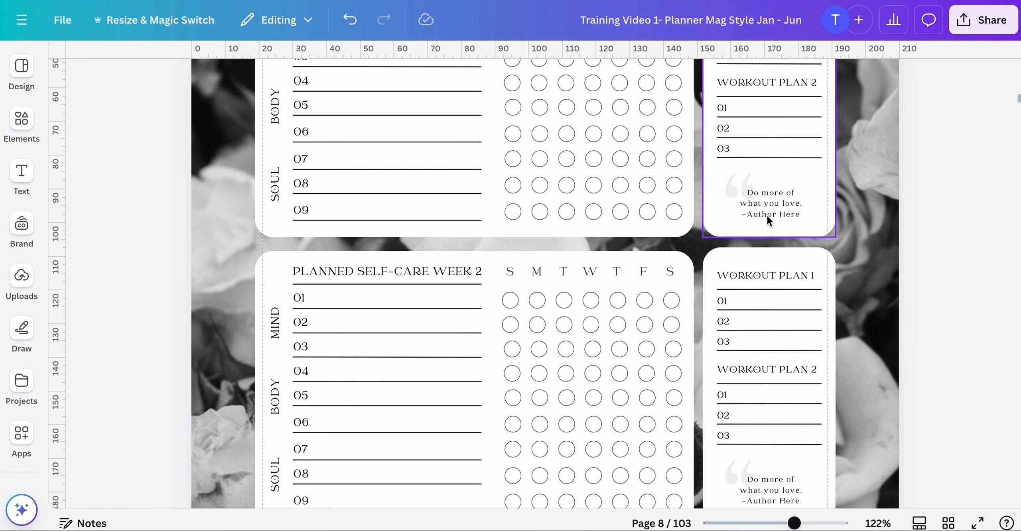
{"action": "scroll", "coordinate": [758, 201], "scroll_direction": "down", "scroll_amount": 1}
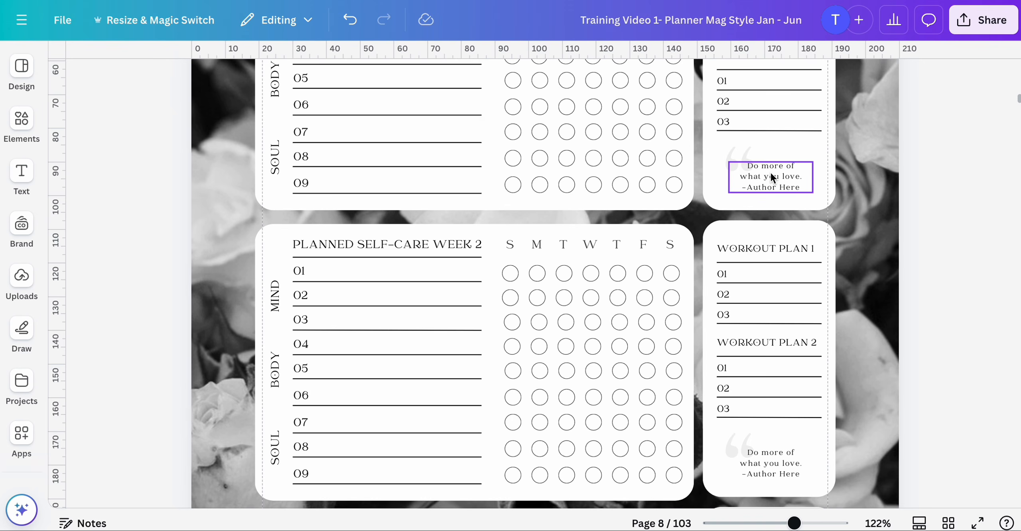
{"action": "scroll", "coordinate": [771, 173], "scroll_direction": "up", "scroll_amount": 1}
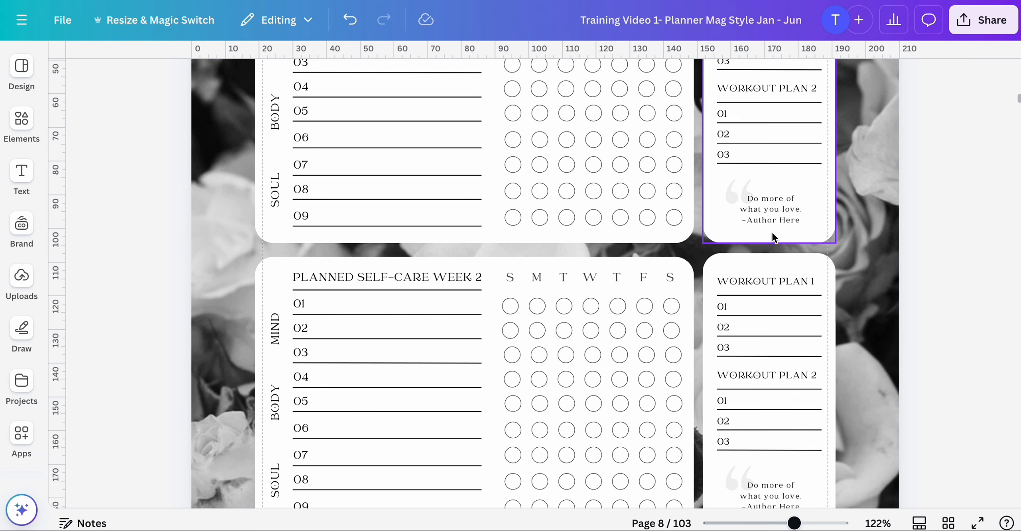
{"action": "scroll", "coordinate": [773, 232], "scroll_direction": "down", "scroll_amount": 1}
{"action": "scroll", "coordinate": [771, 220], "scroll_direction": "down", "scroll_amount": 15}
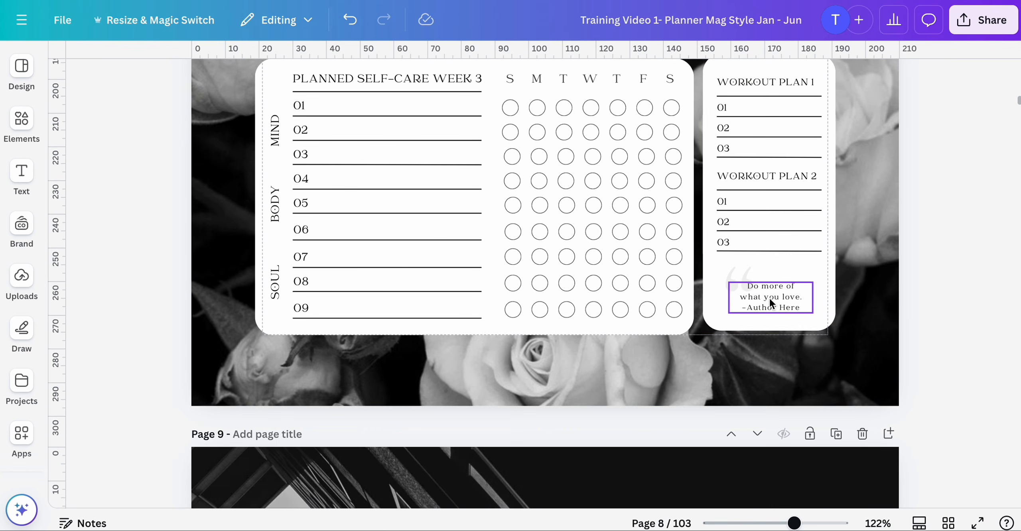
- Scroll through the self-care tracker pages 8 and 9 to examine the weekly quote boxes
{"action": "scroll", "coordinate": [768, 308], "scroll_direction": "down", "scroll_amount": 20}
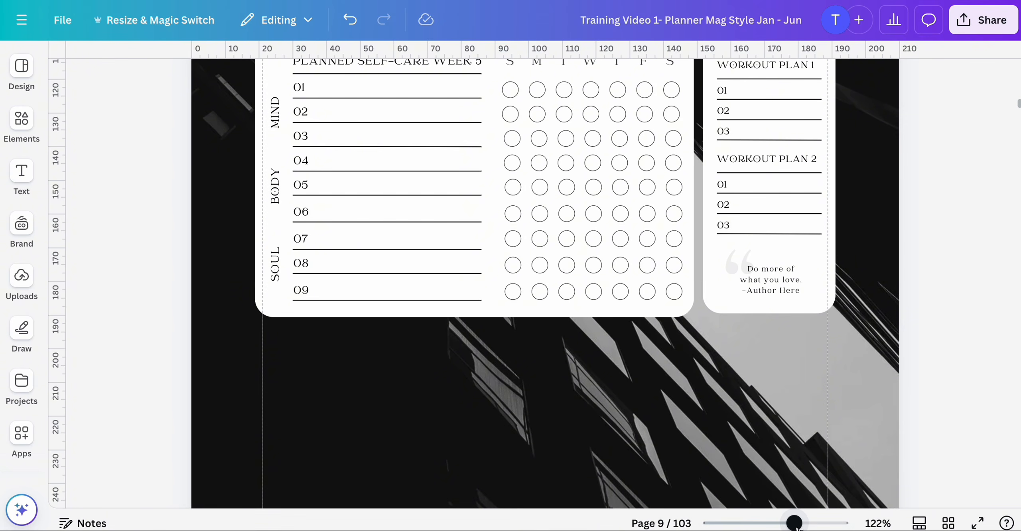
{"action": "mouse_move", "coordinate": [794, 523]}
{"action": "left_mouse_down"}
{"action": "mouse_move", "coordinate": [779, 523]}
{"action": "mouse_move", "coordinate": [820, 523]}
{"action": "mouse_move", "coordinate": [789, 524]}
{"action": "left_mouse_up"}
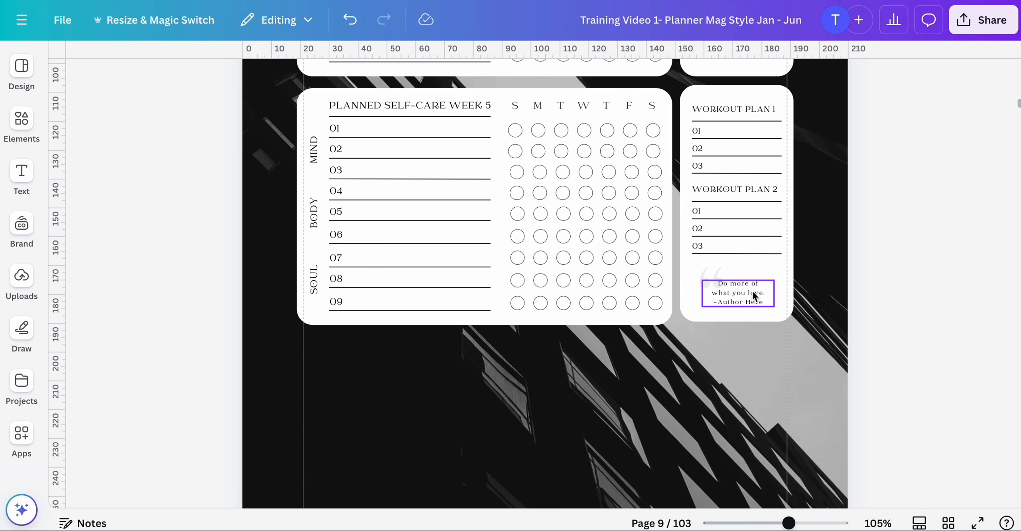
{"action": "scroll", "coordinate": [753, 295], "scroll_direction": "up", "scroll_amount": 5}
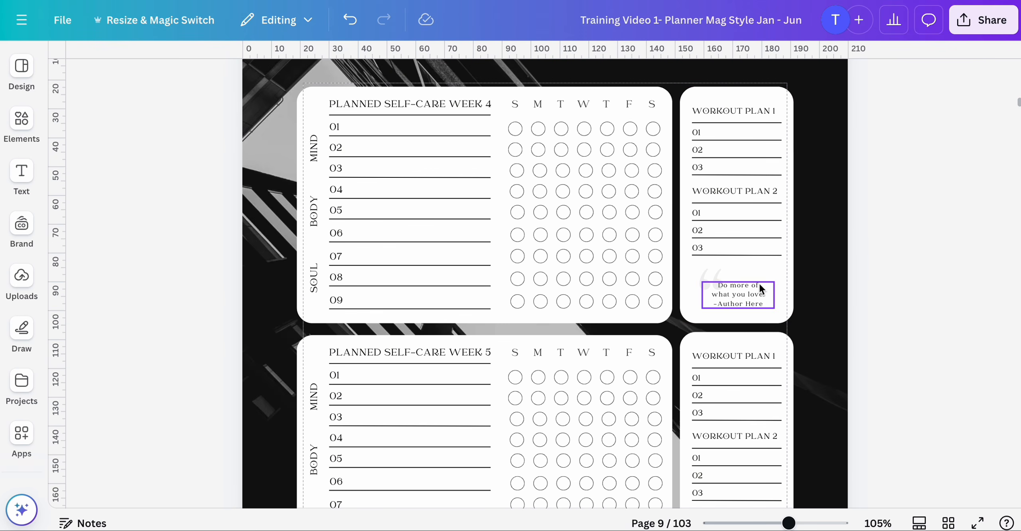
{"action": "scroll", "coordinate": [753, 292], "scroll_direction": "up", "scroll_amount": 15}
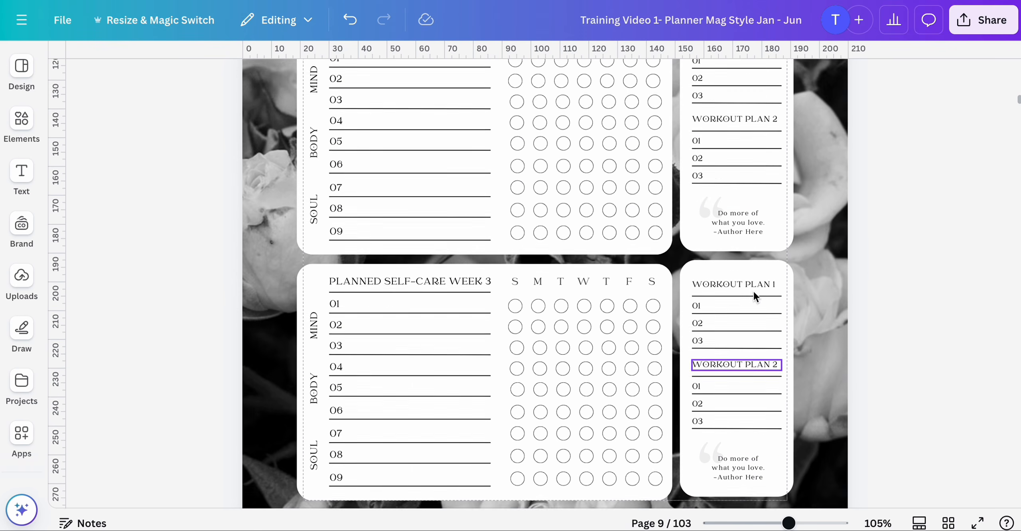
{"action": "scroll", "coordinate": [753, 291], "scroll_direction": "up", "scroll_amount": 15}
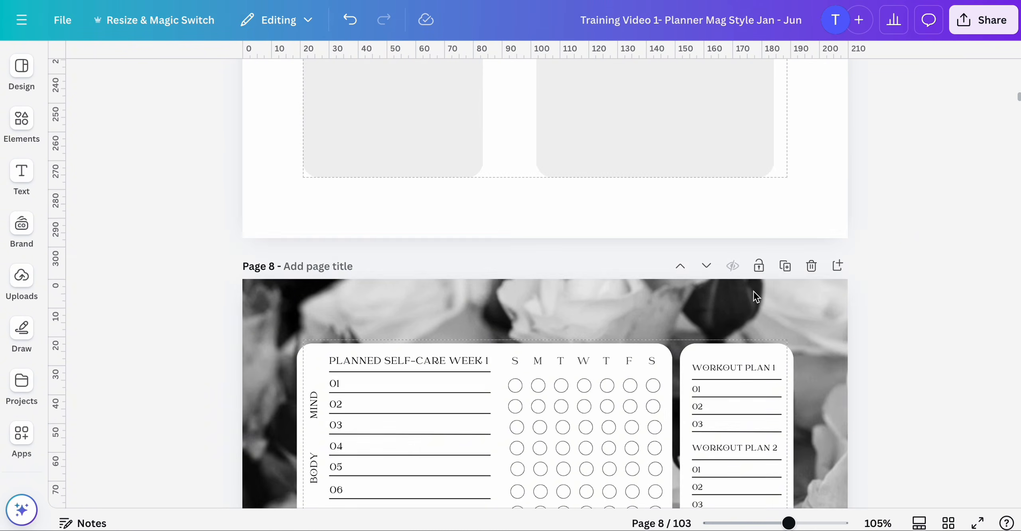
{"action": "scroll", "coordinate": [754, 297], "scroll_direction": "up", "scroll_amount": 10}
{"action": "scroll", "coordinate": [754, 295], "scroll_direction": "down", "scroll_amount": 4}
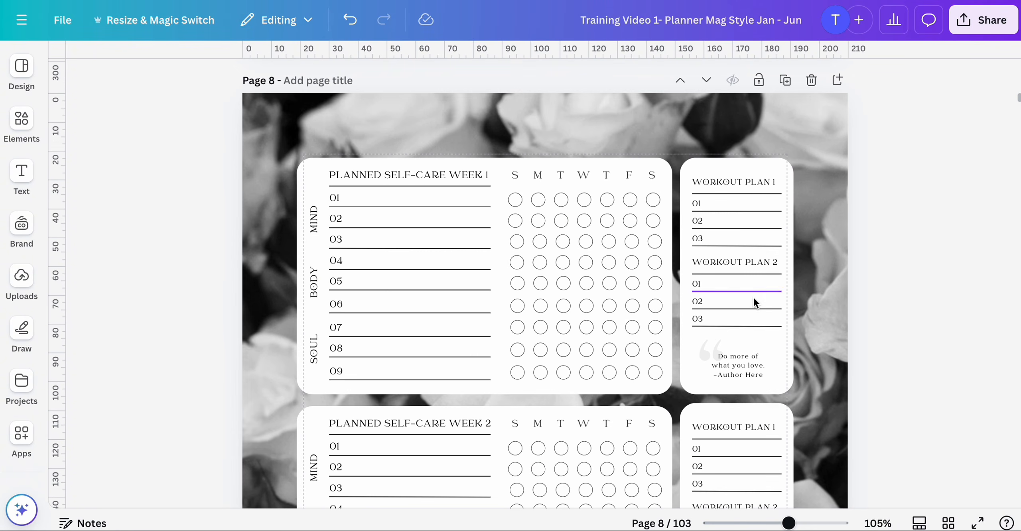
{"action": "scroll", "coordinate": [744, 355], "scroll_direction": "down", "scroll_amount": 4}
{"action": "scroll", "coordinate": [753, 215], "scroll_direction": "down", "scroll_amount": 1}
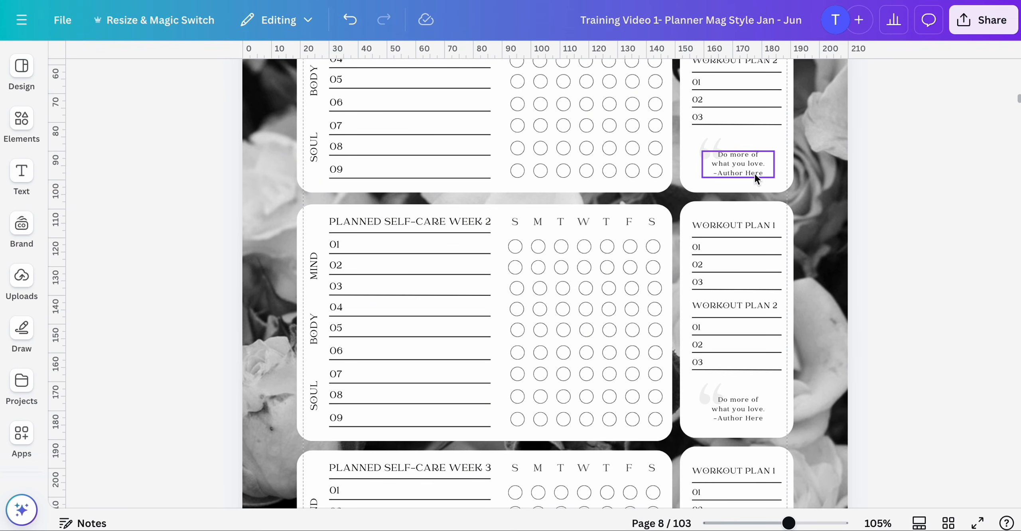
{"action": "scroll", "coordinate": [754, 174], "scroll_direction": "up", "scroll_amount": 5}
{"action": "scroll", "coordinate": [755, 174], "scroll_direction": "down", "scroll_amount": 5}
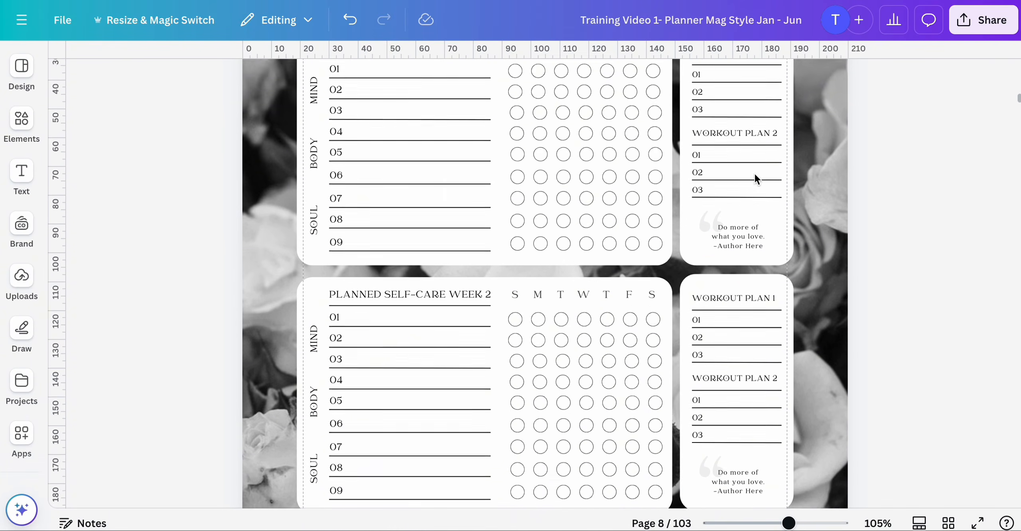
{"action": "scroll", "coordinate": [750, 185], "scroll_direction": "down", "scroll_amount": 7}
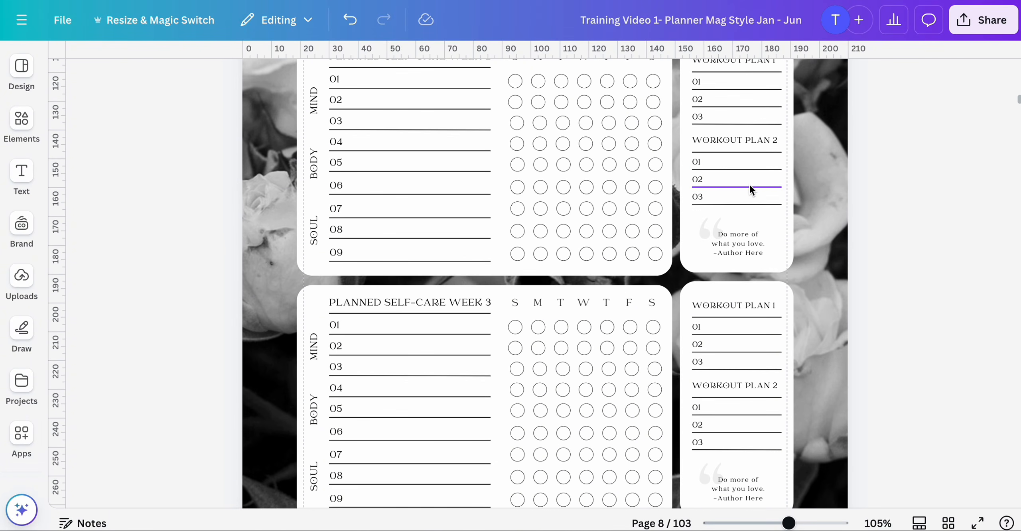
{"action": "scroll", "coordinate": [750, 185], "scroll_direction": "up", "scroll_amount": 3}
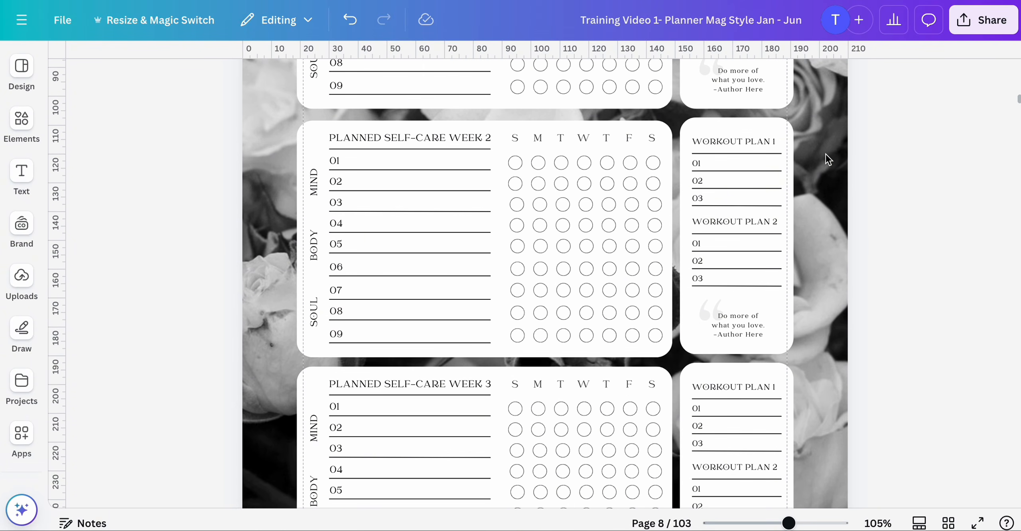
{"action": "scroll", "coordinate": [826, 154], "scroll_direction": "up", "scroll_amount": 9}
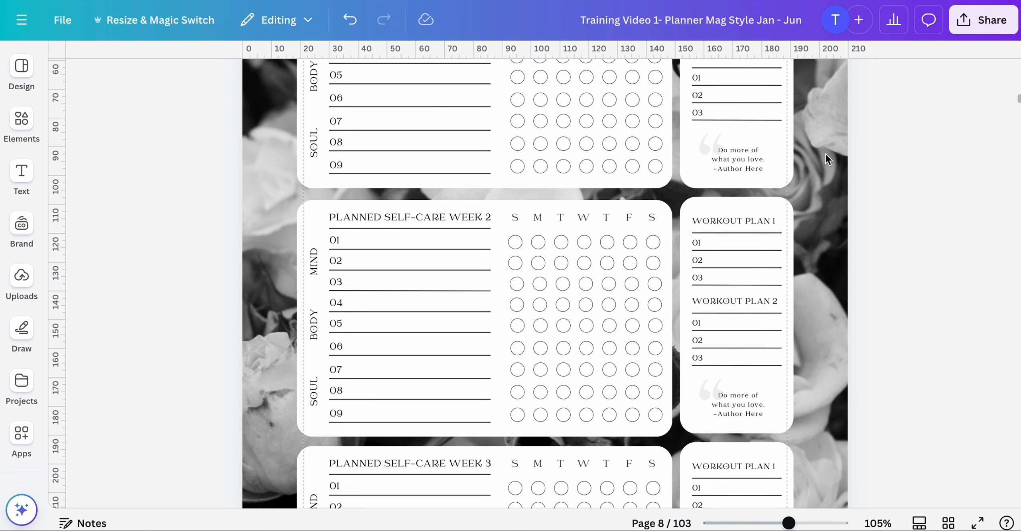
{"action": "scroll", "coordinate": [721, 261], "scroll_direction": "up", "scroll_amount": 4}
{"action": "scroll", "coordinate": [721, 262], "scroll_direction": "down", "scroll_amount": 11}
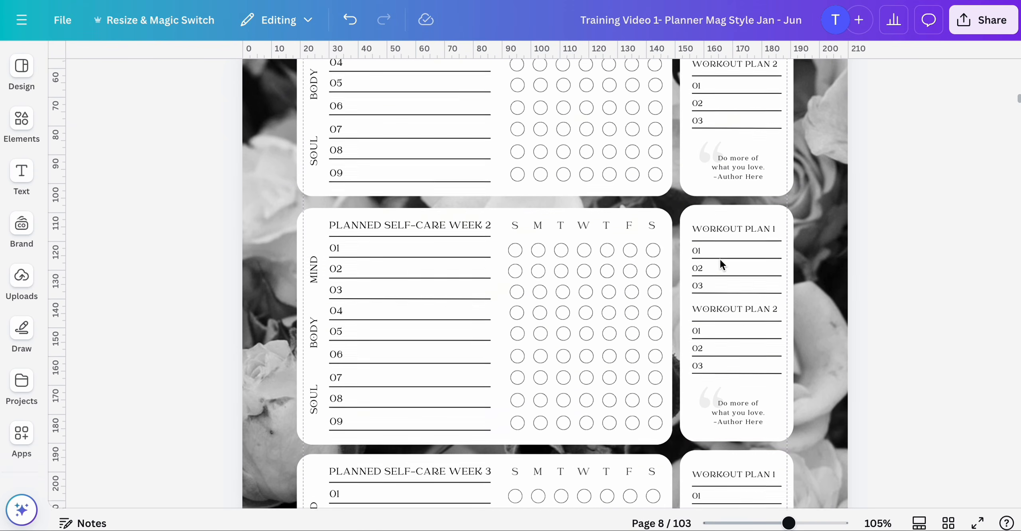
{"action": "scroll", "coordinate": [718, 375], "scroll_direction": "down", "scroll_amount": 12}
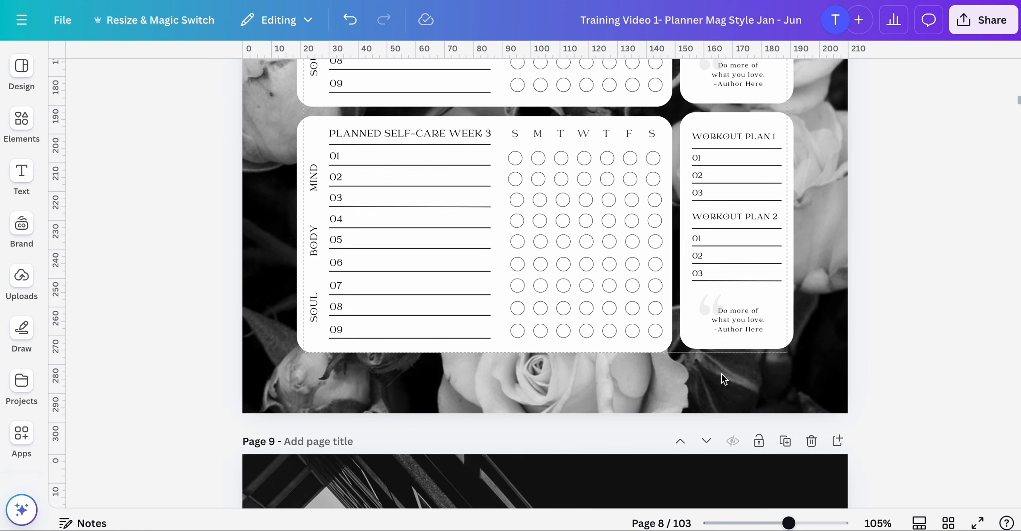
{"action": "scroll", "coordinate": [727, 303], "scroll_direction": "down", "scroll_amount": 12}
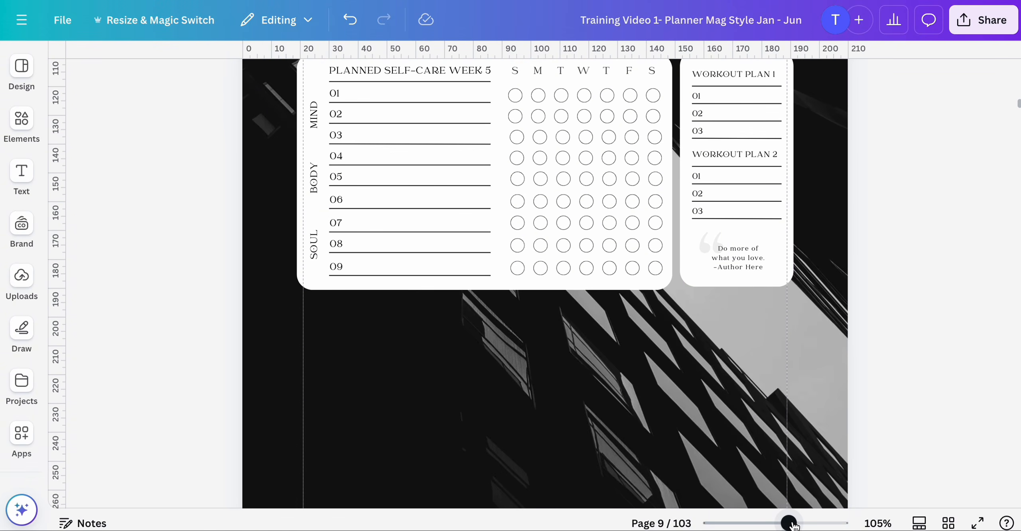
{"action": "left_click_drag", "start_coordinate": [789, 523], "coordinate": [770, 523]}
- From the grid view, open page 42 and scroll through the repeated tracker and monthly focus pages around it
{"action": "left_click", "coordinate": [948, 523]}
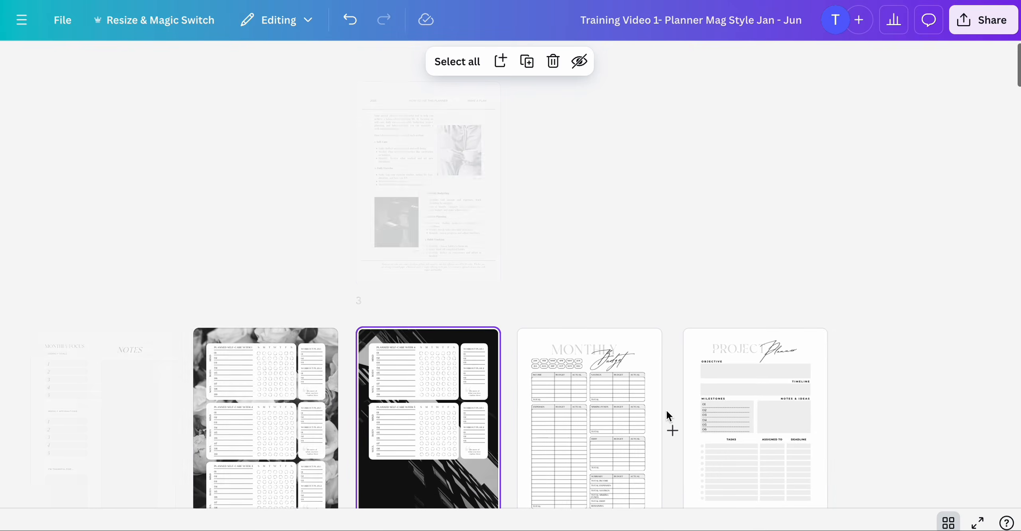
{"action": "scroll", "coordinate": [667, 411], "scroll_direction": "down", "scroll_amount": 20}
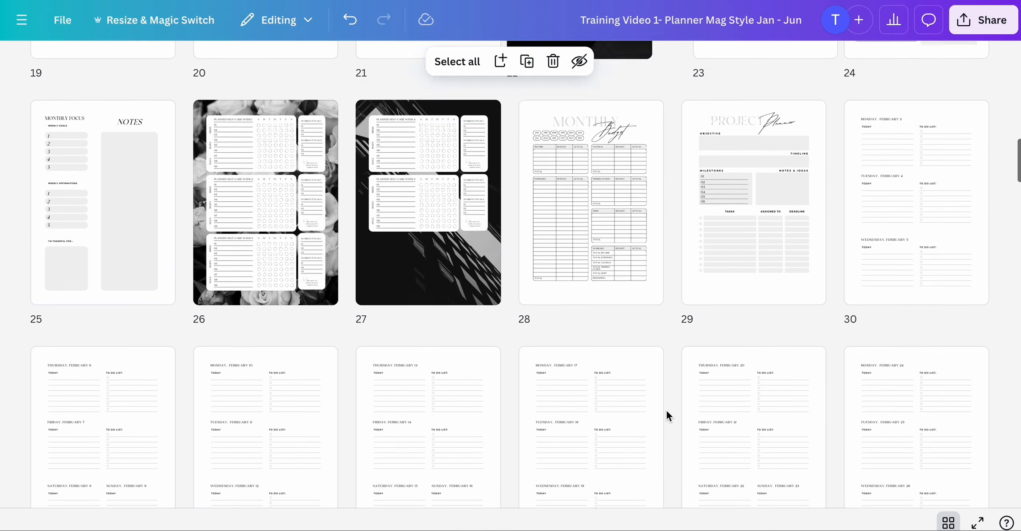
{"action": "scroll", "coordinate": [668, 415], "scroll_direction": "up", "scroll_amount": 5}
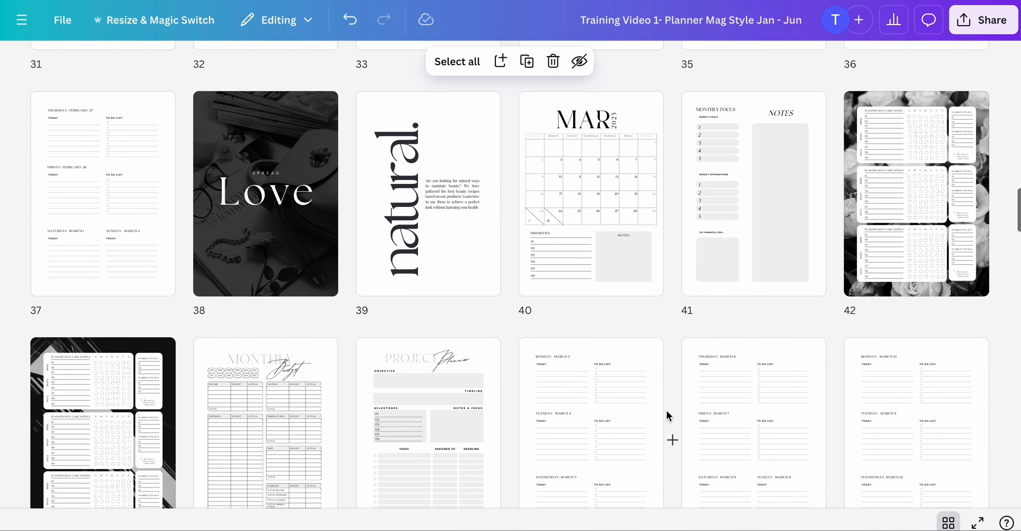
{"action": "double_click", "coordinate": [928, 208]}
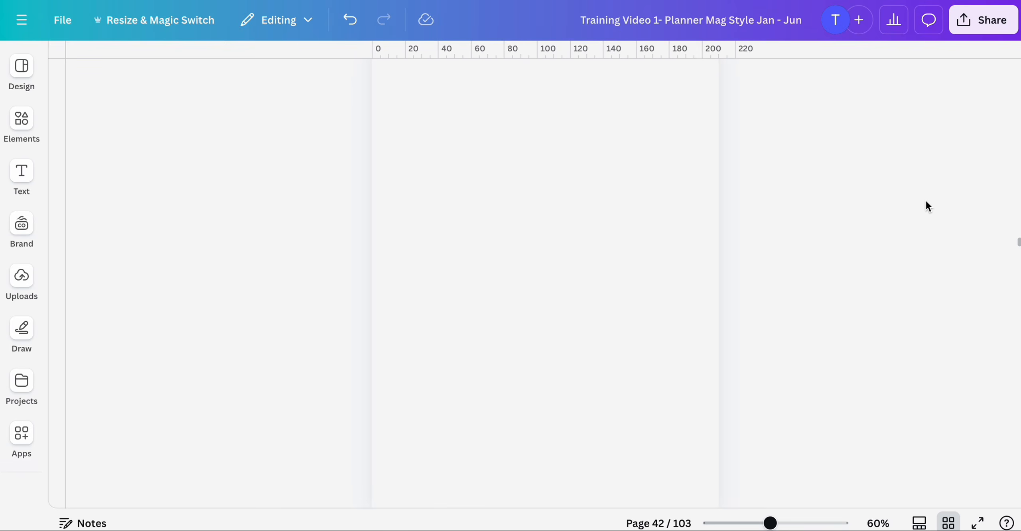
{"action": "scroll", "coordinate": [547, 379], "scroll_direction": "down", "scroll_amount": 5}
{"action": "scroll", "coordinate": [547, 379], "scroll_direction": "down", "scroll_amount": 10}
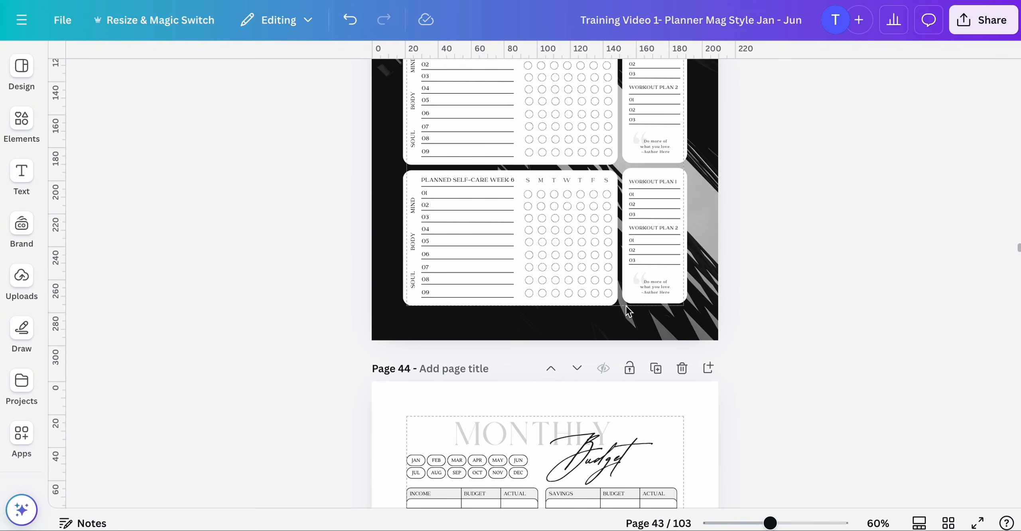
{"action": "scroll", "coordinate": [627, 306], "scroll_direction": "up", "scroll_amount": 9}
{"action": "scroll", "coordinate": [626, 307], "scroll_direction": "up", "scroll_amount": 4}
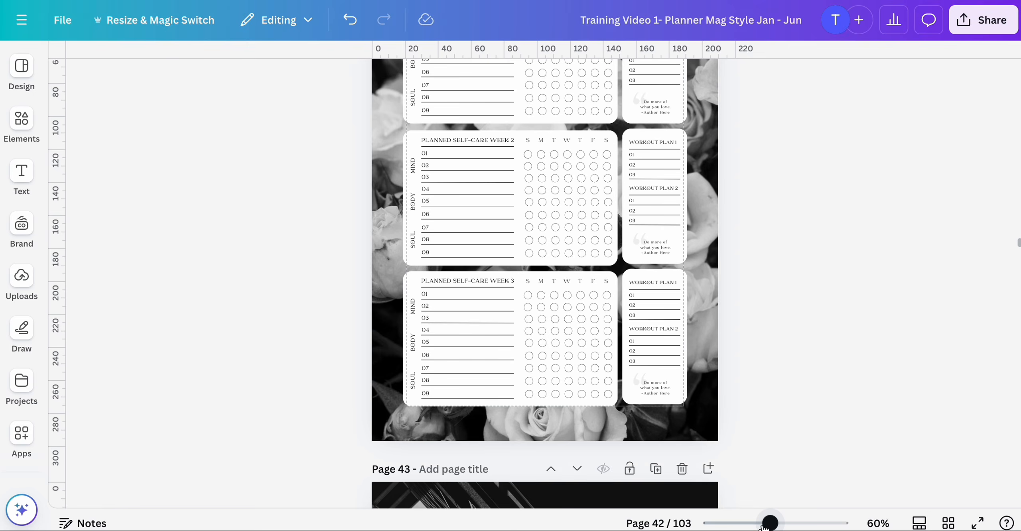
{"action": "mouse_move", "coordinate": [764, 526]}
{"action": "left_mouse_down"}
{"action": "mouse_move", "coordinate": [741, 525]}
{"action": "mouse_move", "coordinate": [803, 524]}
{"action": "mouse_move", "coordinate": [771, 516]}
{"action": "left_mouse_up"}
{"action": "scroll", "coordinate": [766, 386], "scroll_direction": "up", "scroll_amount": 20}
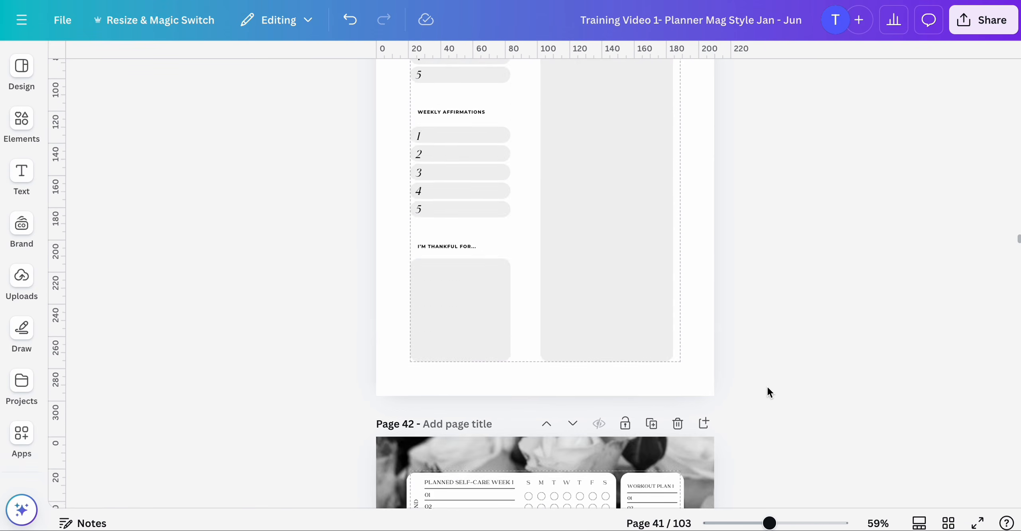
{"action": "scroll", "coordinate": [768, 386], "scroll_direction": "up", "scroll_amount": 12}
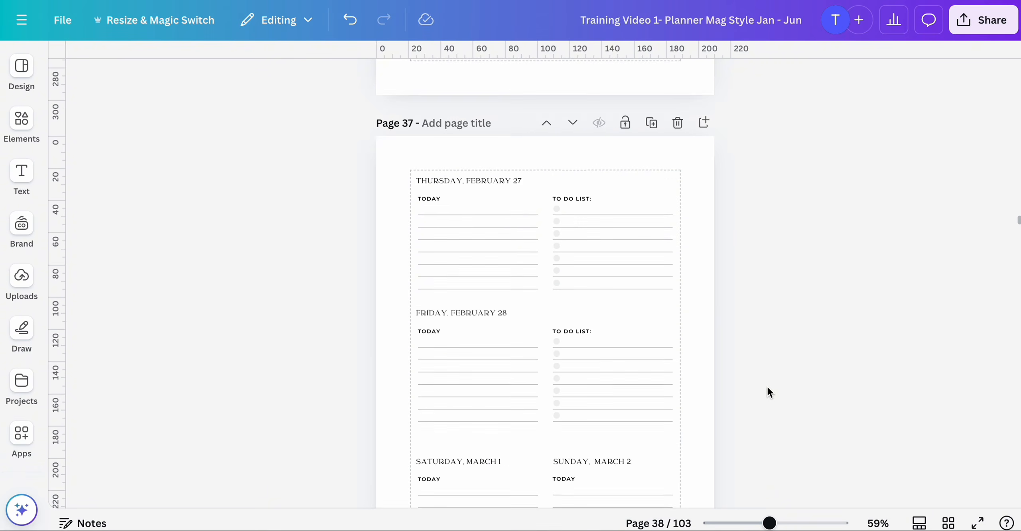
- Return to page 8 from the grid view and zoom in on its self-care tracker
{"action": "left_click", "coordinate": [949, 523]}
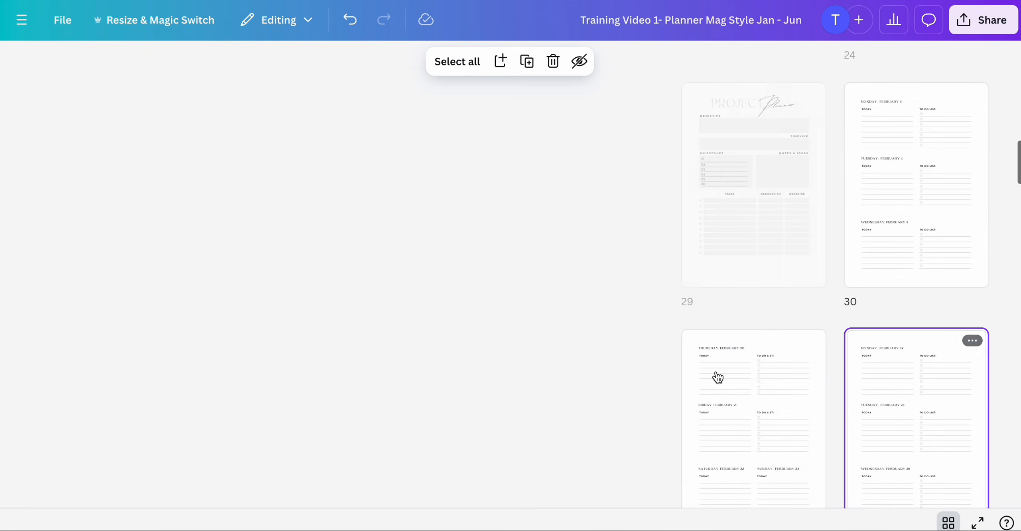
{"action": "scroll", "coordinate": [717, 377], "scroll_direction": "up", "scroll_amount": 15}
{"action": "scroll", "coordinate": [717, 376], "scroll_direction": "up", "scroll_amount": 5}
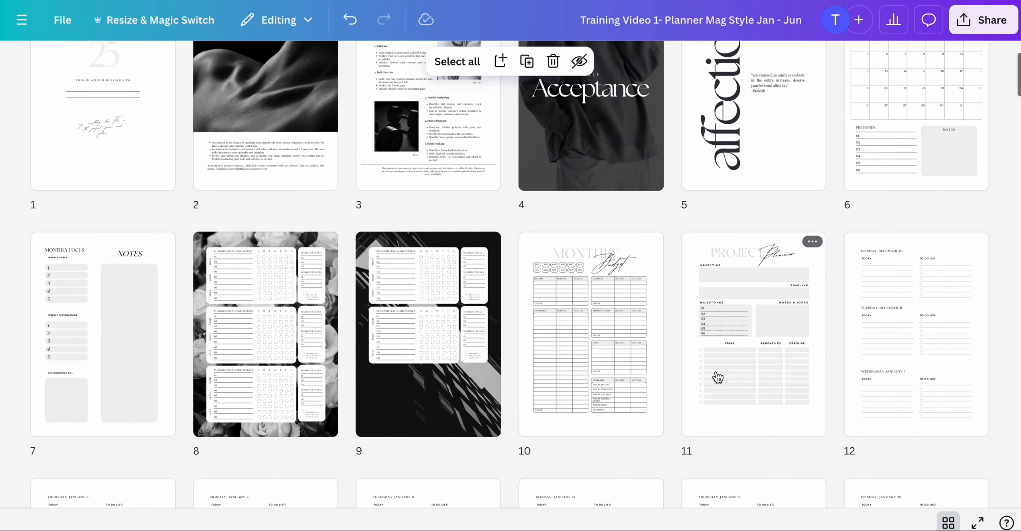
{"action": "scroll", "coordinate": [658, 381], "scroll_direction": "down", "scroll_amount": 3}
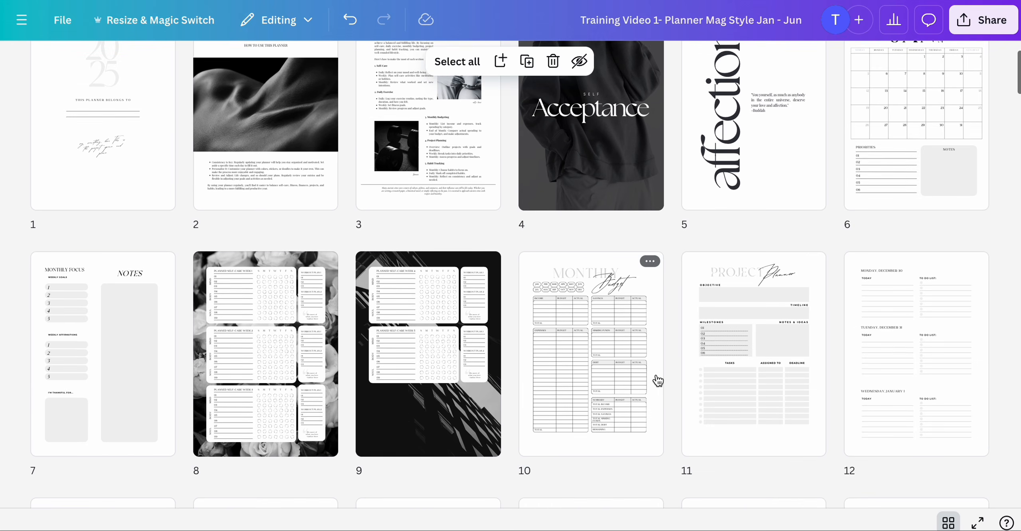
{"action": "left_click", "coordinate": [260, 422]}
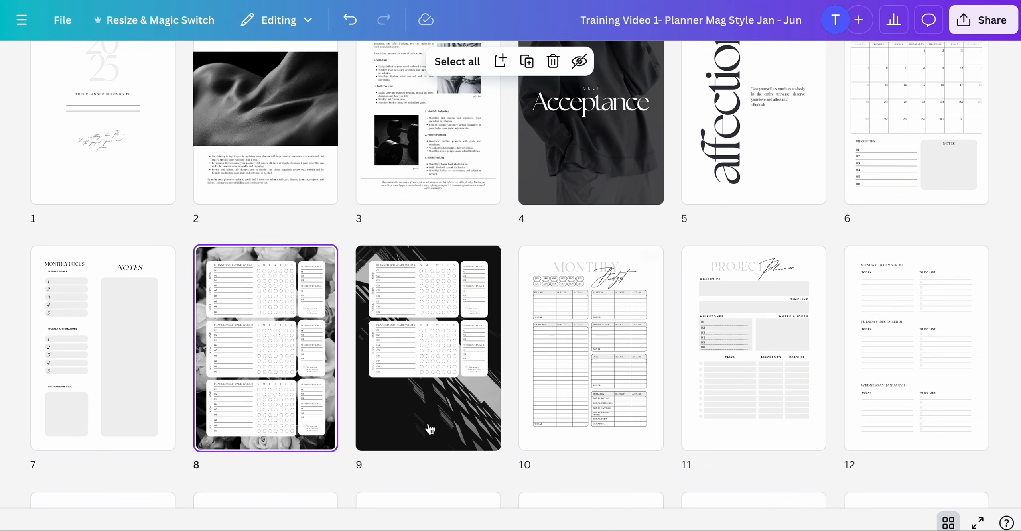
{"action": "double_click", "coordinate": [296, 320]}
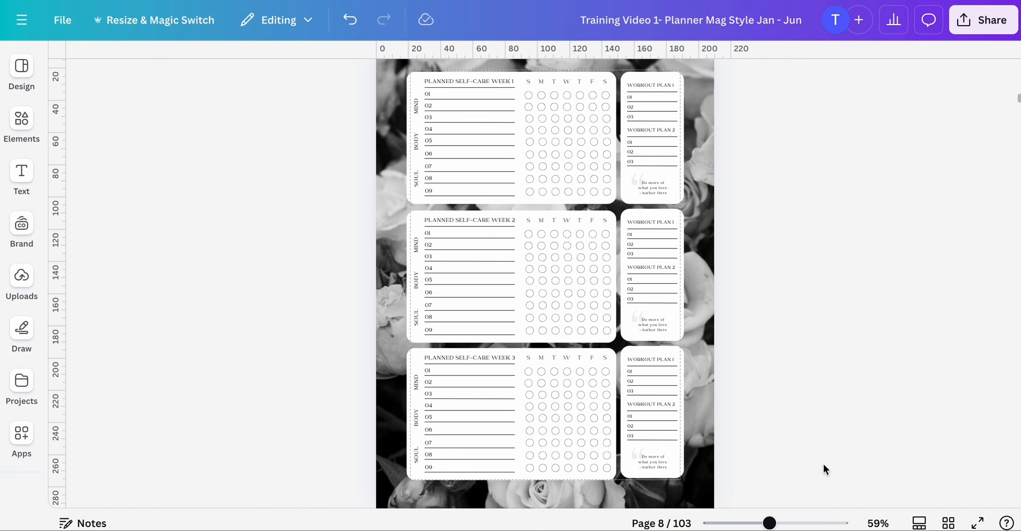
{"action": "left_click_drag", "start_coordinate": [770, 524], "coordinate": [788, 523]}
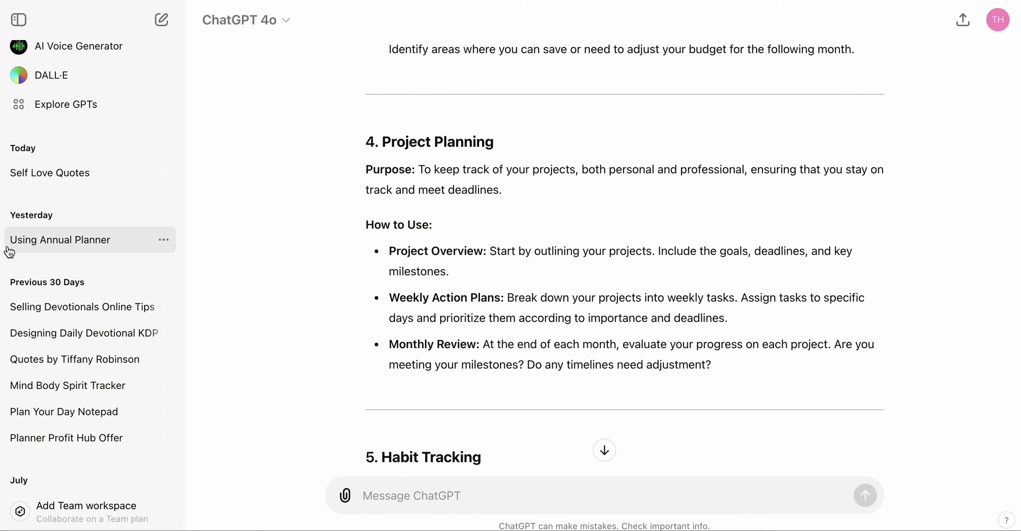
- Switch to ChatGPT, open the Self Love Quotes chat and copy the second quote with its author, Robert Morley
{"action": "left_click", "coordinate": [42, 178]}
{"action": "scroll", "coordinate": [583, 260], "scroll_direction": "up", "scroll_amount": 20}
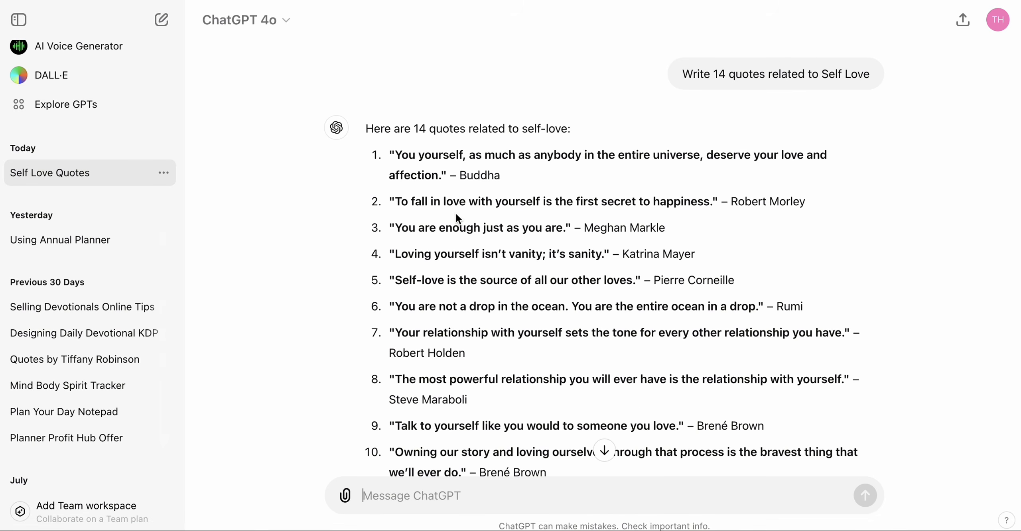
{"action": "left_click_drag", "start_coordinate": [431, 202], "coordinate": [718, 202]}
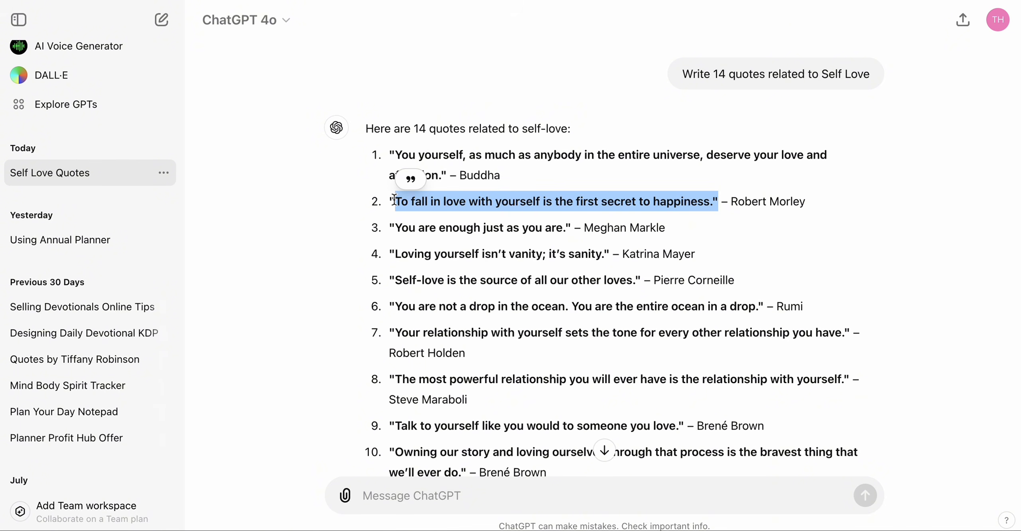
{"action": "left_click_drag", "start_coordinate": [391, 201], "coordinate": [811, 204]}
{"action": "key", "text": "ctrl+c"}
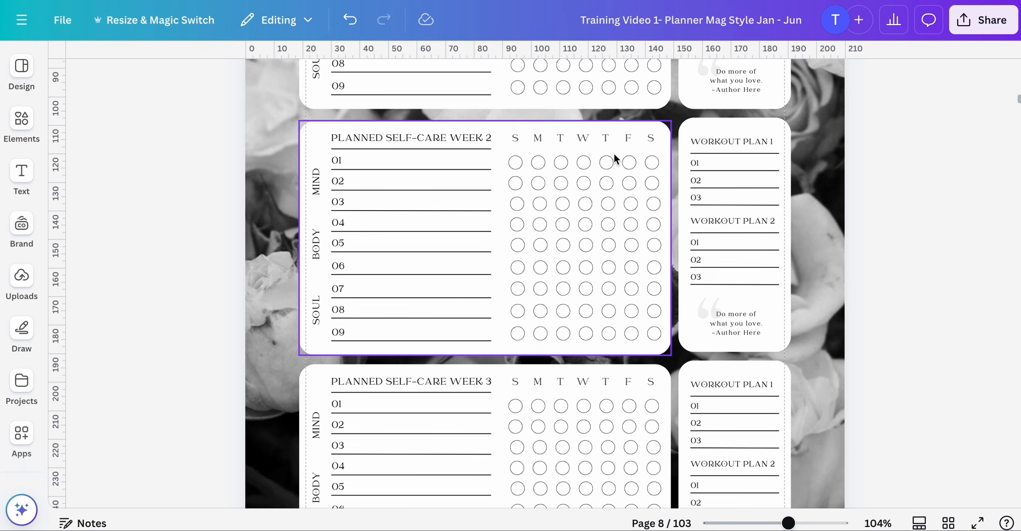
- Replace the Do more of what you love text in week 1's quote box on page 8 with the copied quote and widen the box to about 27.5
{"action": "scroll", "coordinate": [614, 153], "scroll_direction": "up", "scroll_amount": 5}
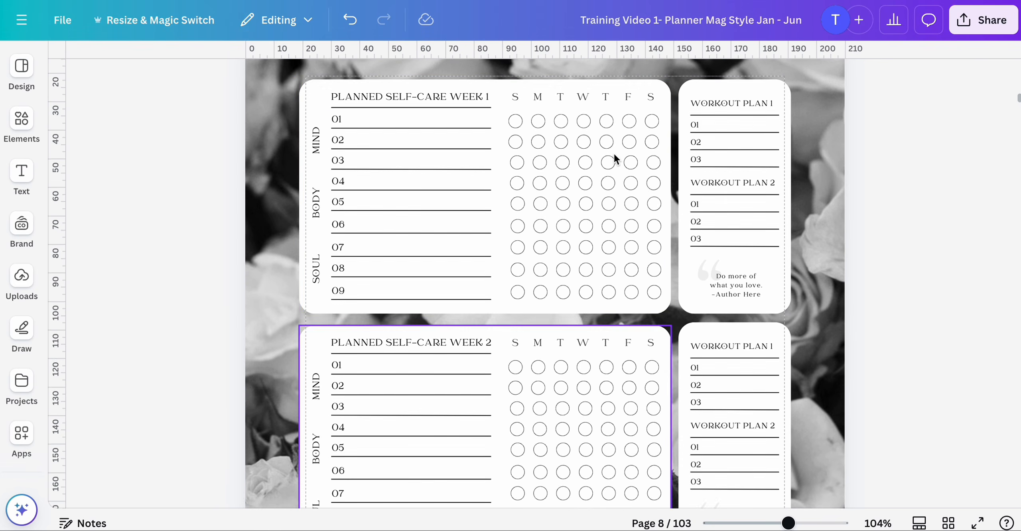
{"action": "double_click", "coordinate": [738, 298]}
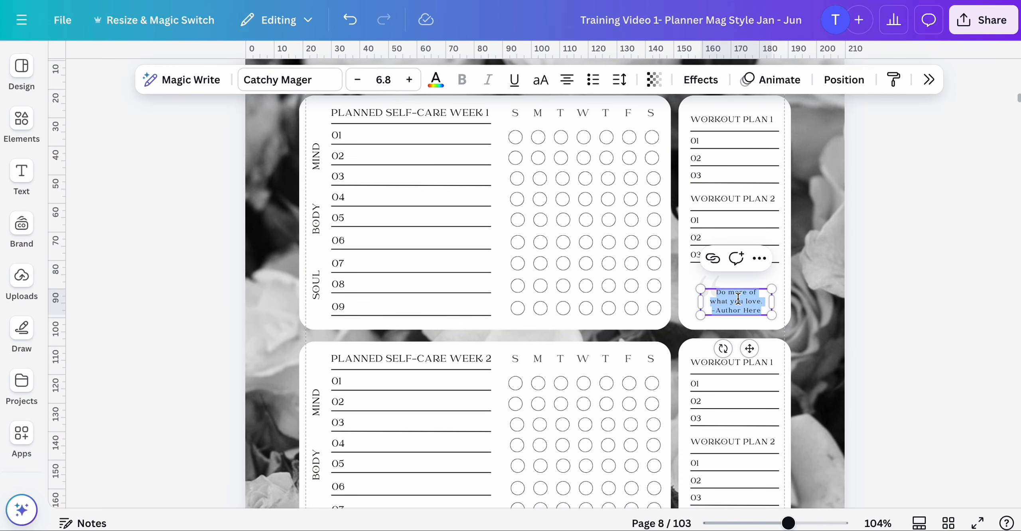
{"action": "key", "text": "ctrl+v"}
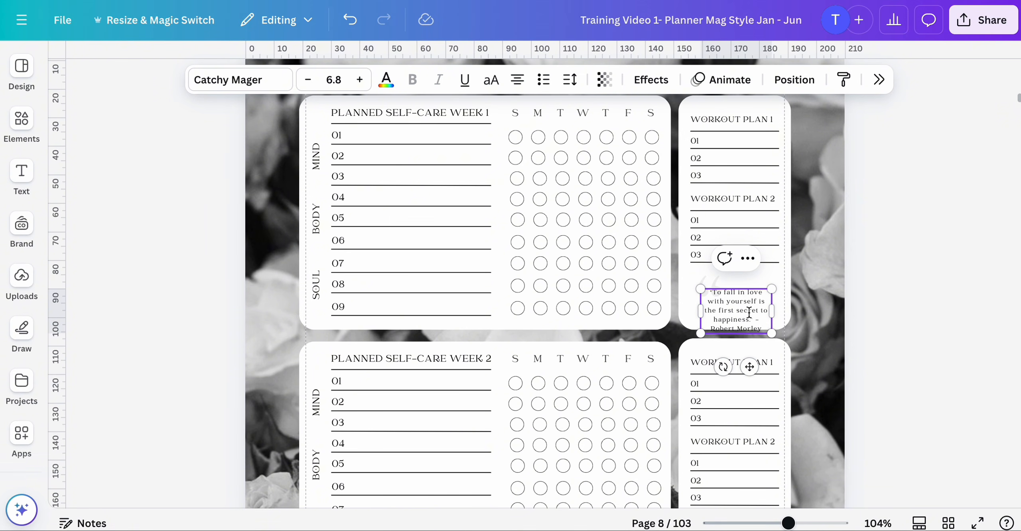
{"action": "left_click_drag", "start_coordinate": [773, 310], "coordinate": [782, 309]}
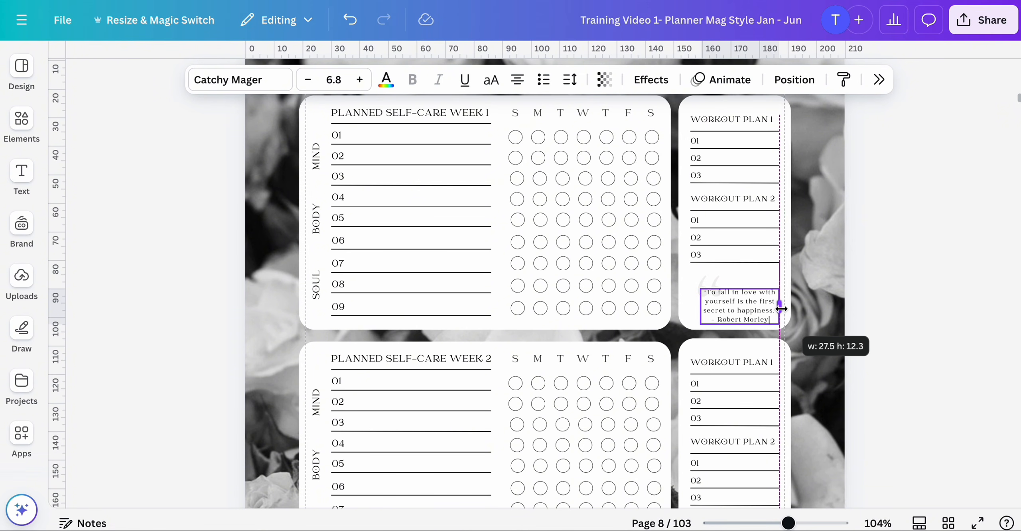
- Copy the Meghan Markle quote "You are enough just as you are." from ChatGPT and paste it into week 2's quote box on page 8
{"action": "left_click", "coordinate": [828, 287]}
{"action": "scroll", "coordinate": [828, 288], "scroll_direction": "down", "scroll_amount": 4}
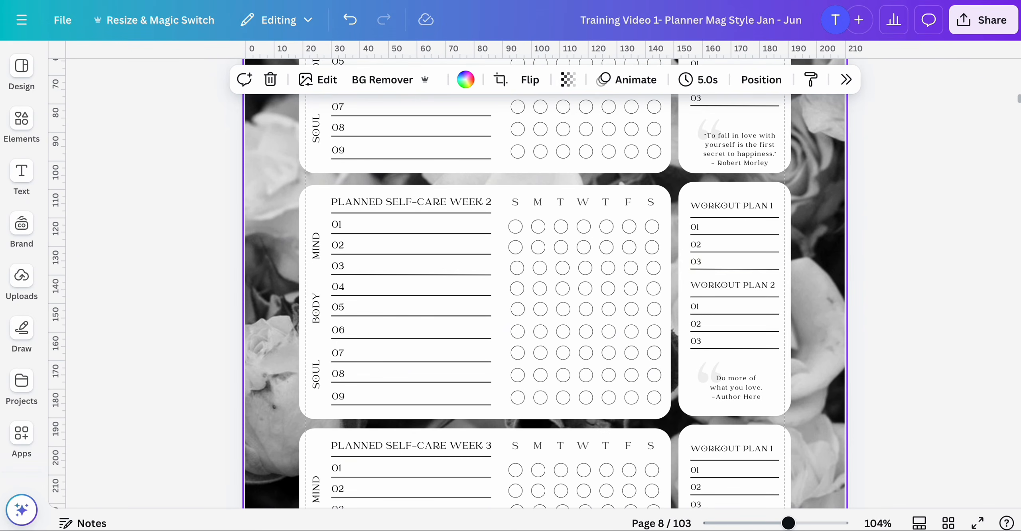
{"action": "left_click", "coordinate": [231, 1]}
{"action": "left_click_drag", "start_coordinate": [391, 231], "coordinate": [670, 233]}
{"action": "key", "text": "ctrl+c"}
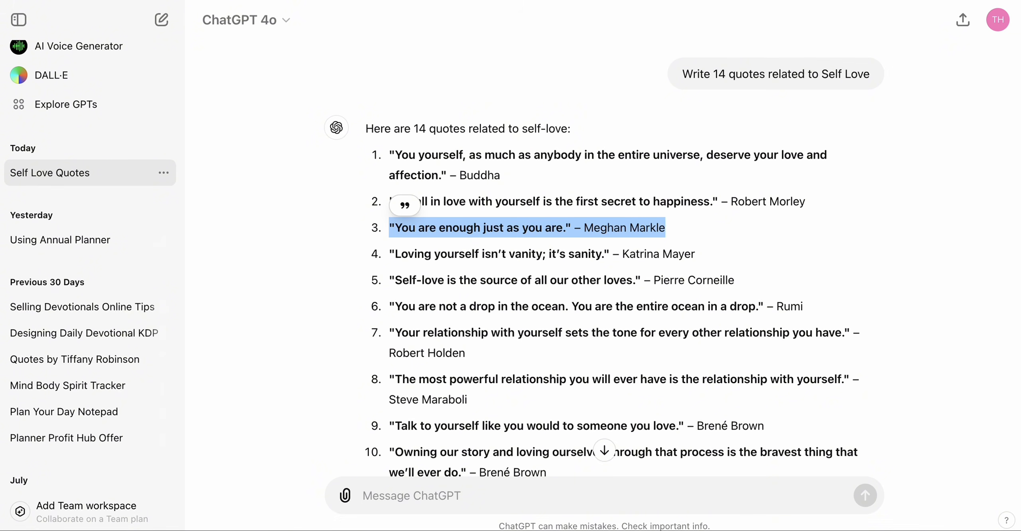
{"action": "left_click", "coordinate": [120, 1]}
{"action": "triple_click", "coordinate": [731, 379]}
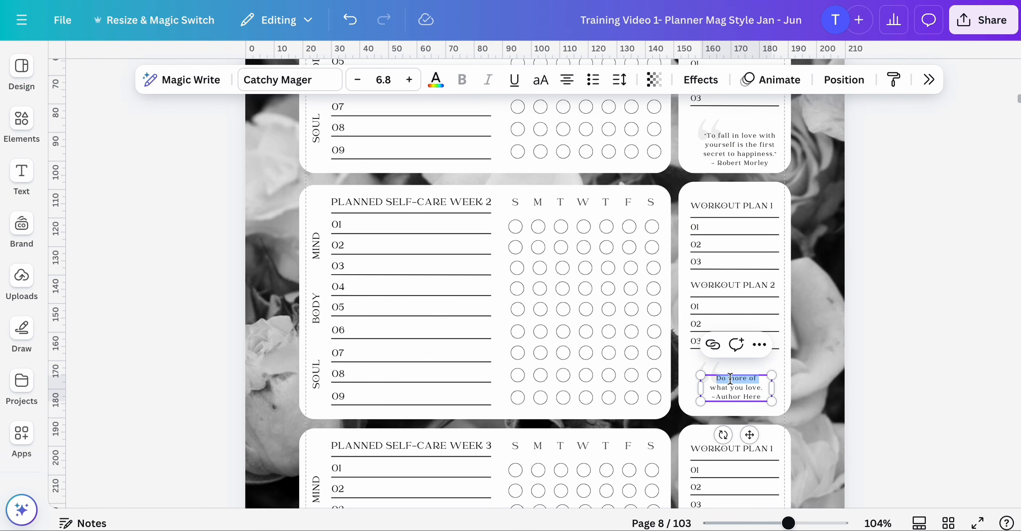
{"action": "left_click", "coordinate": [851, 378]}
{"action": "left_click", "coordinate": [733, 383]}
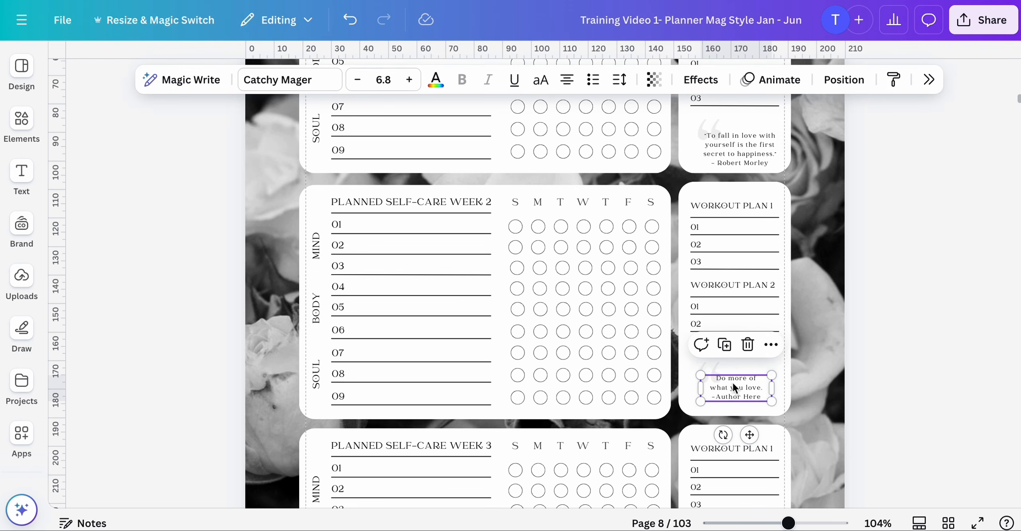
{"action": "left_click", "coordinate": [733, 383]}
{"action": "key", "text": "ctrl+v"}
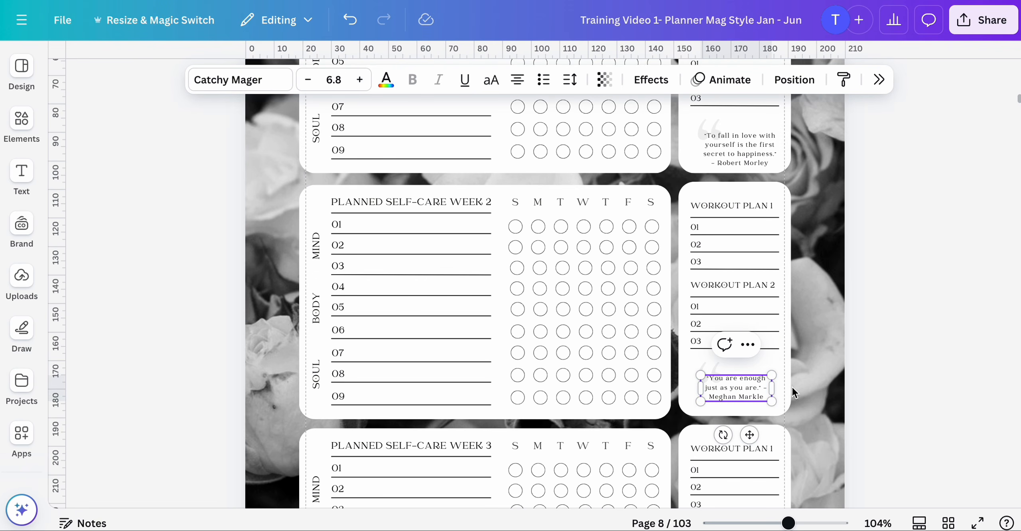
{"action": "left_click_drag", "start_coordinate": [775, 389], "coordinate": [772, 390]}
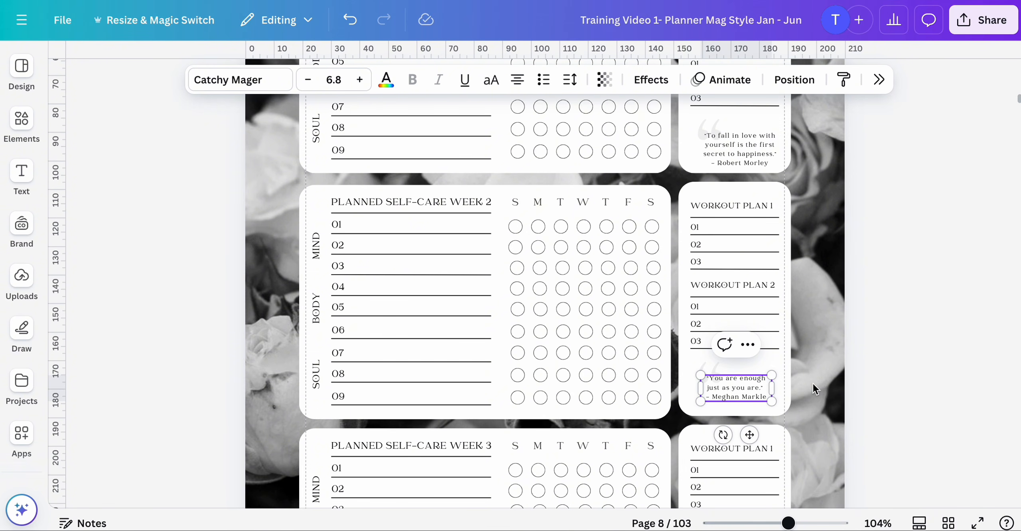
- Copy the Katrina Mayer quote from ChatGPT, paste it into week 3's quote box on page 8, and widen the box slightly
{"action": "left_click", "coordinate": [848, 381]}
{"action": "scroll", "coordinate": [738, 399], "scroll_direction": "down", "scroll_amount": 3}
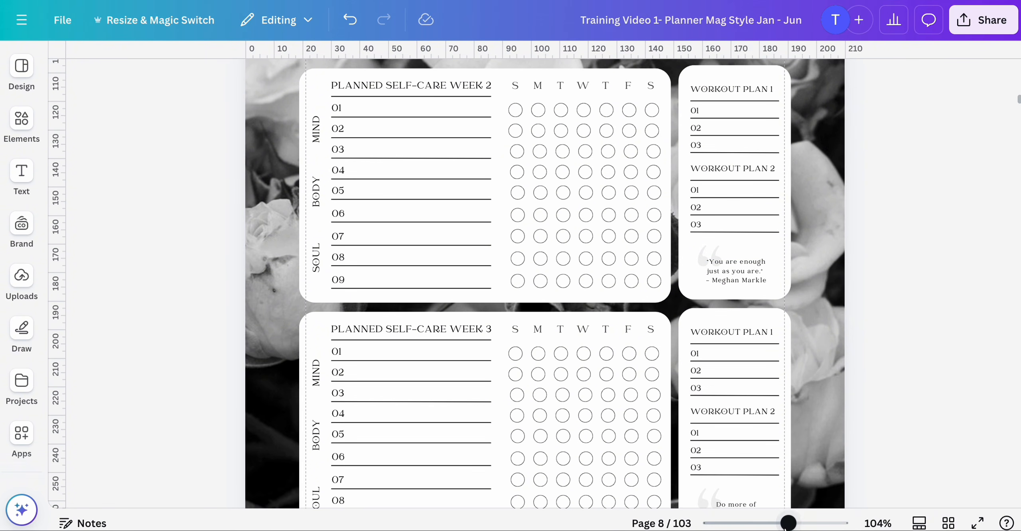
{"action": "left_click_drag", "start_coordinate": [786, 524], "coordinate": [806, 524]}
{"action": "scroll", "coordinate": [907, 367], "scroll_direction": "down", "scroll_amount": 6}
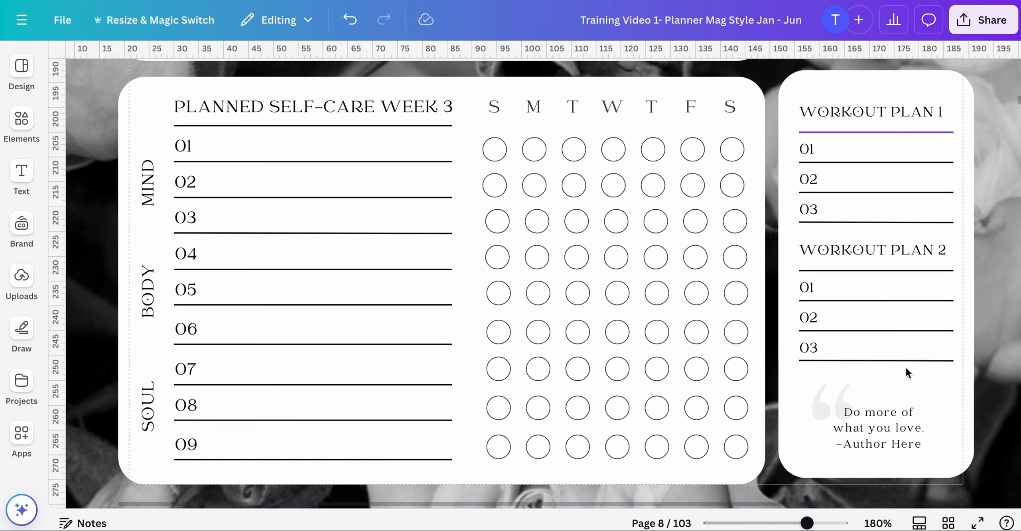
{"action": "scroll", "coordinate": [905, 366], "scroll_direction": "down", "scroll_amount": 2}
{"action": "scroll", "coordinate": [905, 367], "scroll_direction": "up", "scroll_amount": 5}
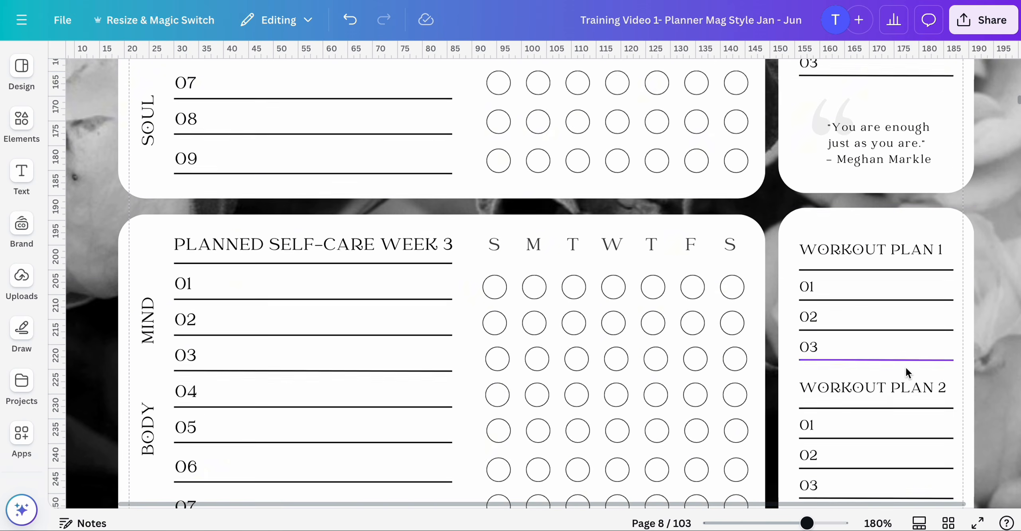
{"action": "scroll", "coordinate": [906, 366], "scroll_direction": "down", "scroll_amount": 5}
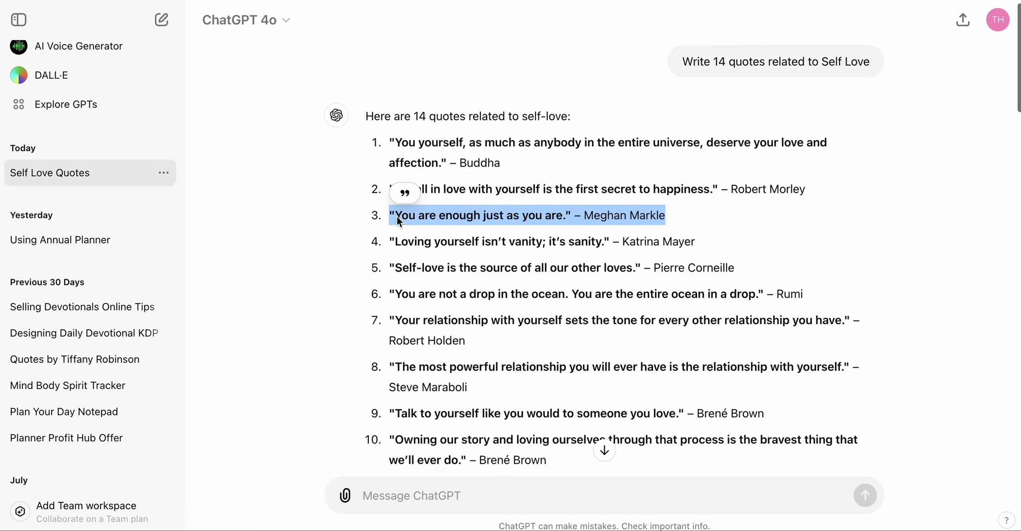
{"action": "scroll", "coordinate": [702, 230], "scroll_direction": "down", "scroll_amount": 1}
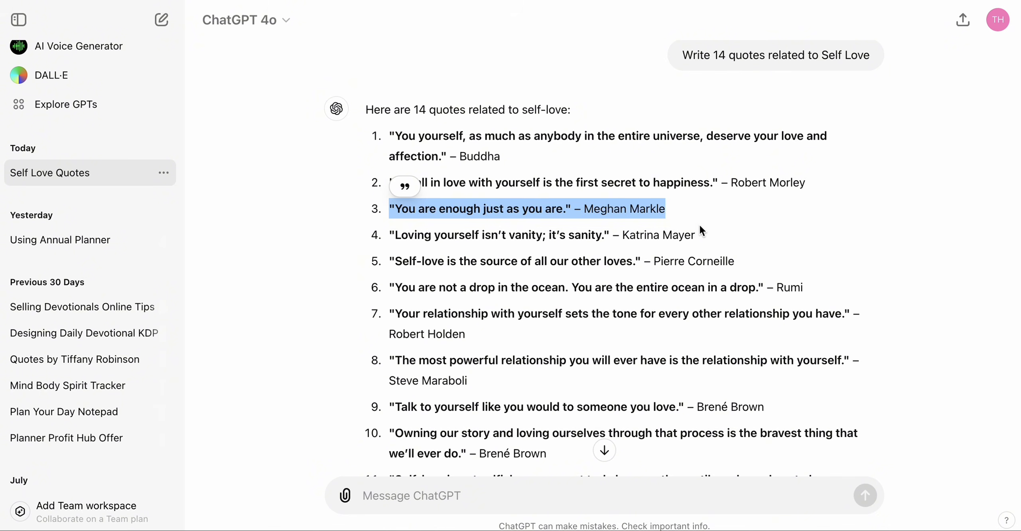
{"action": "left_click_drag", "start_coordinate": [702, 231], "coordinate": [487, 235]}
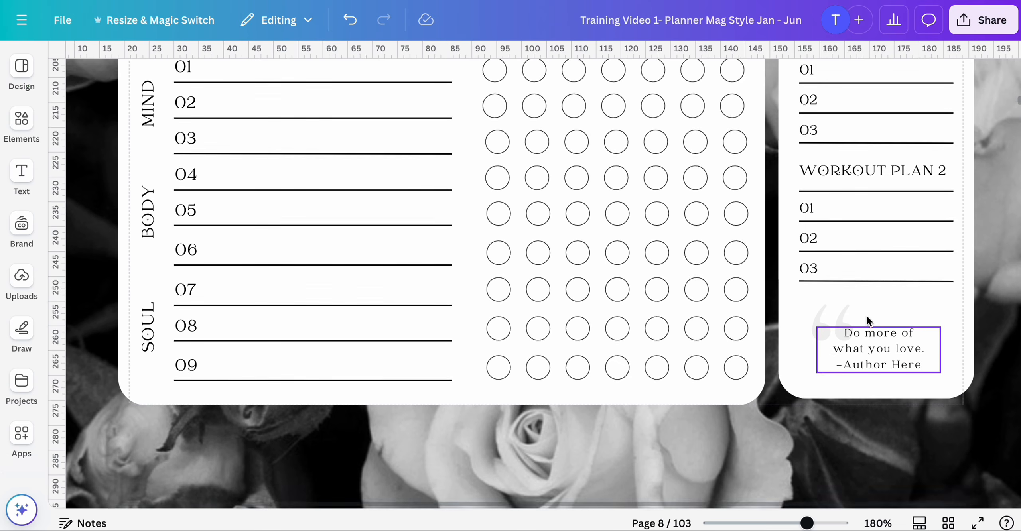
{"action": "scroll", "coordinate": [866, 314], "scroll_direction": "down", "scroll_amount": 2}
{"action": "double_click", "coordinate": [878, 258]}
{"action": "type", "text": "\"Loving yourself isn't vanity; it's sanity.\" – Katrina Mayer"}
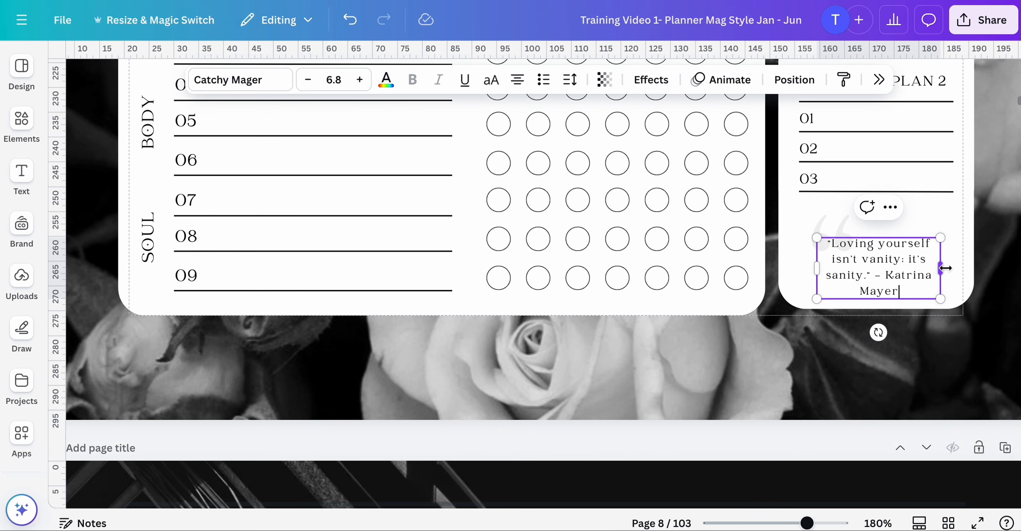
{"action": "left_click_drag", "start_coordinate": [943, 264], "coordinate": [961, 267]}
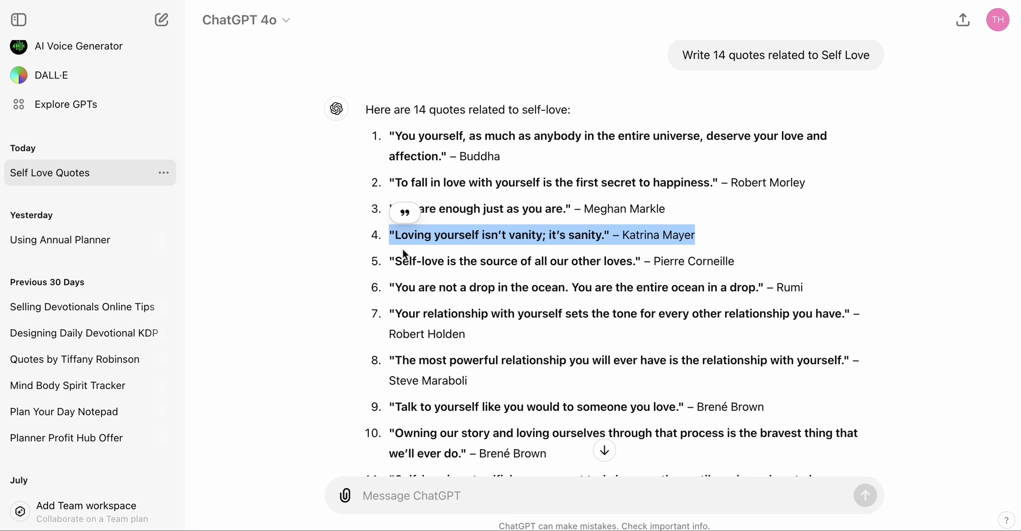
- Copy the Pierre Corneille self-love quote and paste it into week 4's quote box on page 9, widening the box slightly
{"action": "left_click_drag", "start_coordinate": [390, 262], "coordinate": [801, 269]}
{"action": "key", "text": "super+c"}
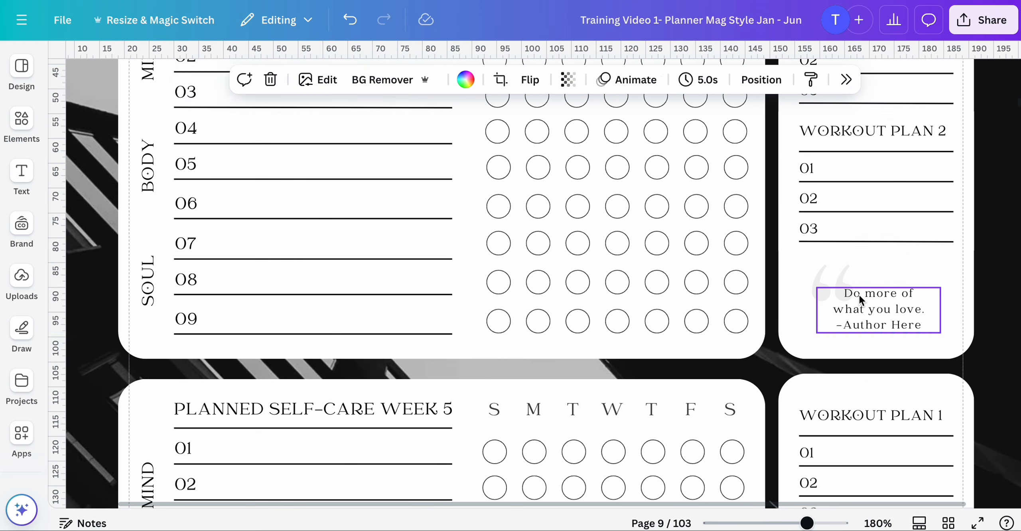
{"action": "double_click", "coordinate": [915, 307]}
{"action": "key", "text": "super+v"}
{"action": "left_click_drag", "start_coordinate": [941, 318], "coordinate": [968, 318]}
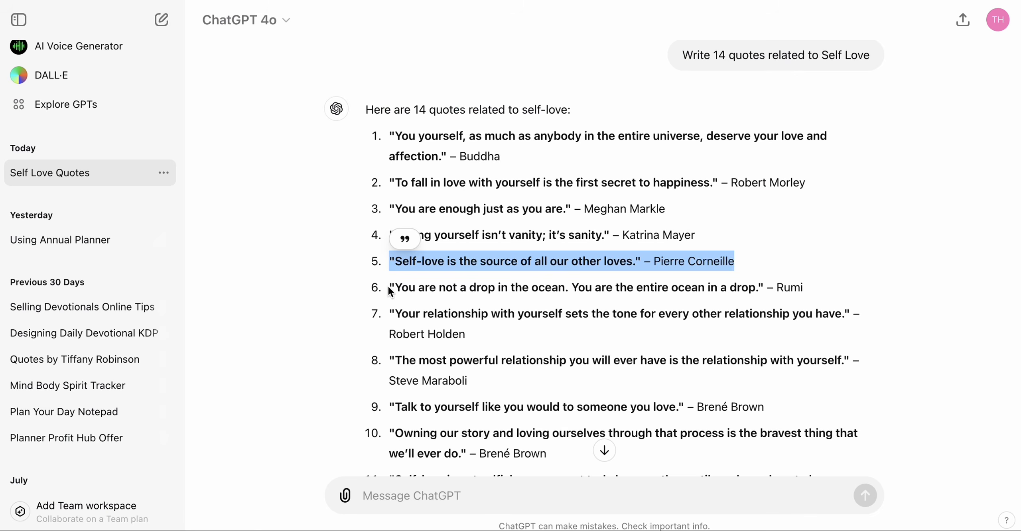
- Copy the Rumi quote "You are not a drop in the ocean..." and paste it into week 5's quote box on page 9
{"action": "left_click_drag", "start_coordinate": [388, 287], "coordinate": [801, 288]}
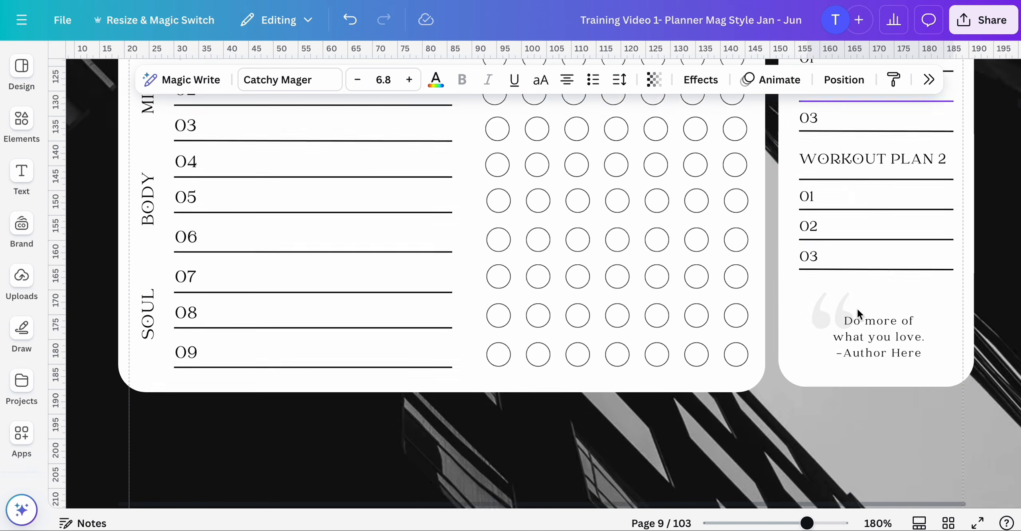
{"action": "scroll", "coordinate": [857, 308], "scroll_direction": "down", "scroll_amount": 2}
{"action": "double_click", "coordinate": [857, 309]}
{"action": "key", "text": "super+v"}
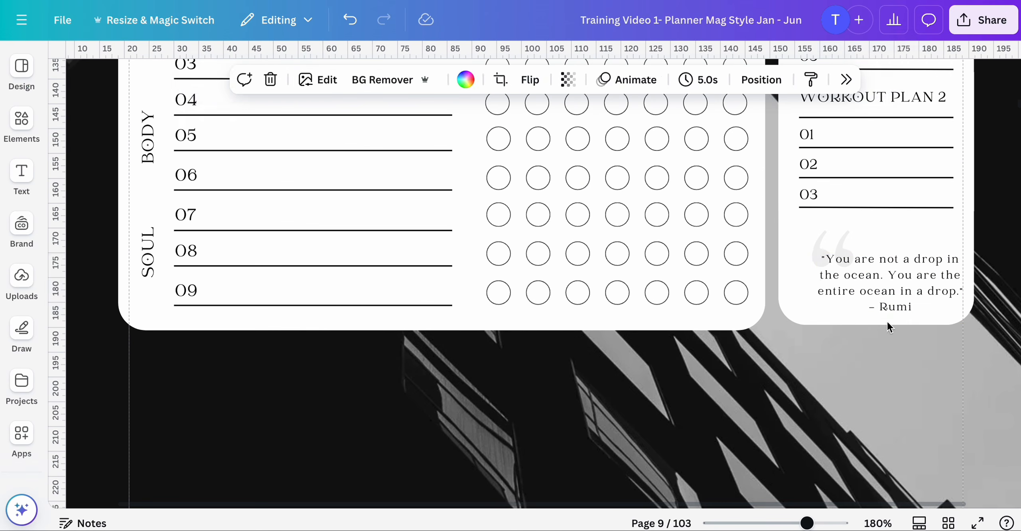
{"action": "left_click", "coordinate": [858, 379]}
- Zoom out to the grid view and review the edited tracker pages 8 and 9, selecting page 8
{"action": "left_click_drag", "start_coordinate": [808, 524], "coordinate": [742, 523]}
{"action": "scroll", "coordinate": [905, 390], "scroll_direction": "up", "scroll_amount": 10}
{"action": "scroll", "coordinate": [594, 435], "scroll_direction": "up", "scroll_amount": 5}
{"action": "scroll", "coordinate": [594, 434], "scroll_direction": "down", "scroll_amount": 3}
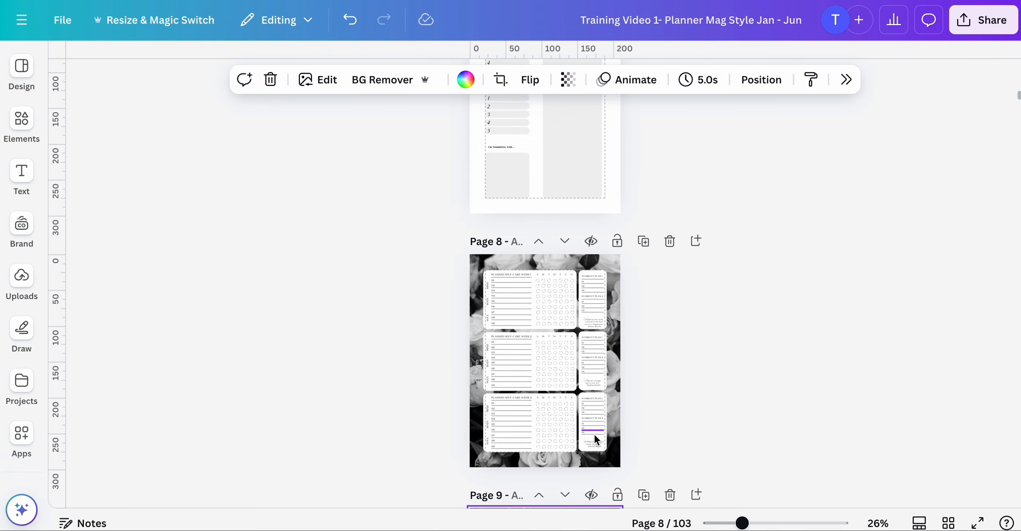
{"action": "left_click", "coordinate": [948, 523]}
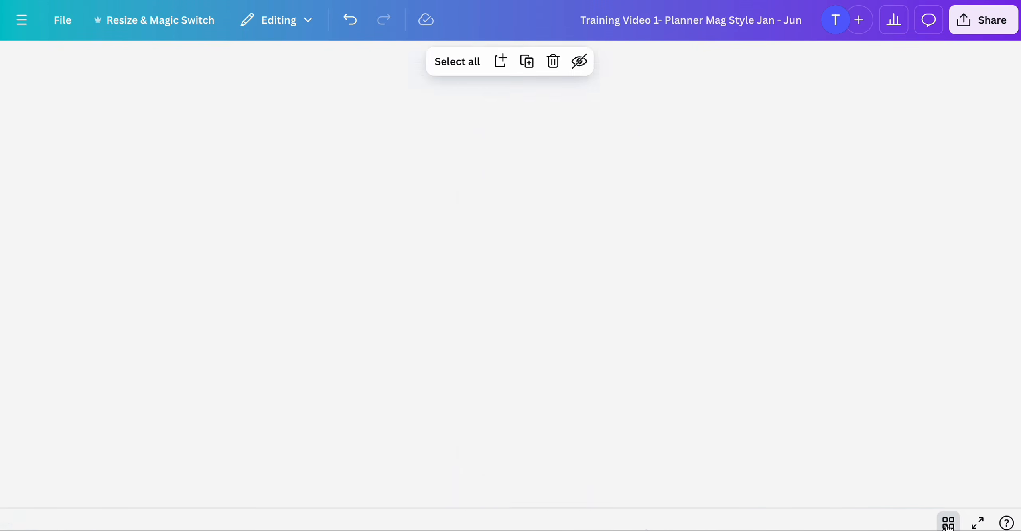
{"action": "scroll", "coordinate": [624, 461], "scroll_direction": "down", "scroll_amount": 4}
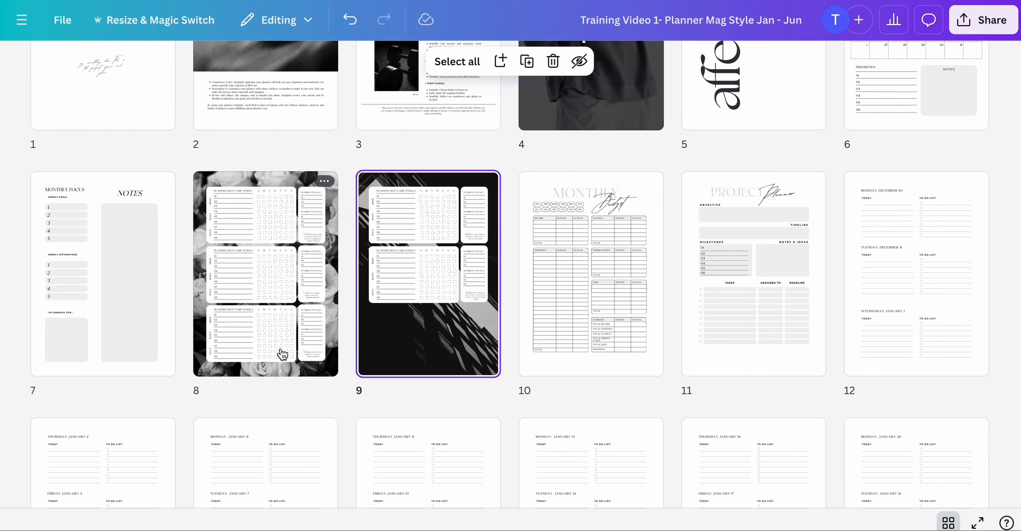
{"action": "mouse_move", "coordinate": [356, 349]}
{"action": "scroll", "coordinate": [353, 359], "scroll_direction": "up", "scroll_amount": 3}
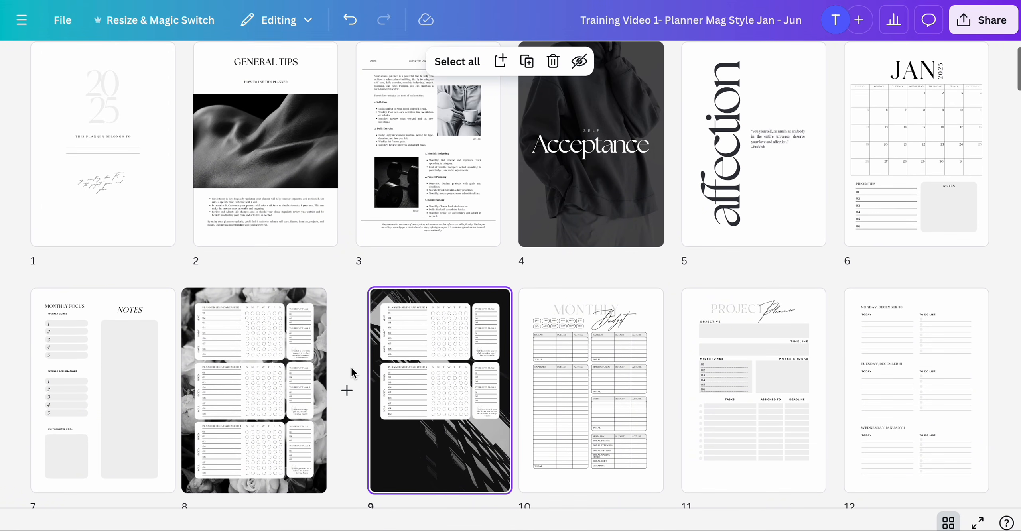
{"action": "scroll", "coordinate": [321, 406], "scroll_direction": "down", "scroll_amount": 1}
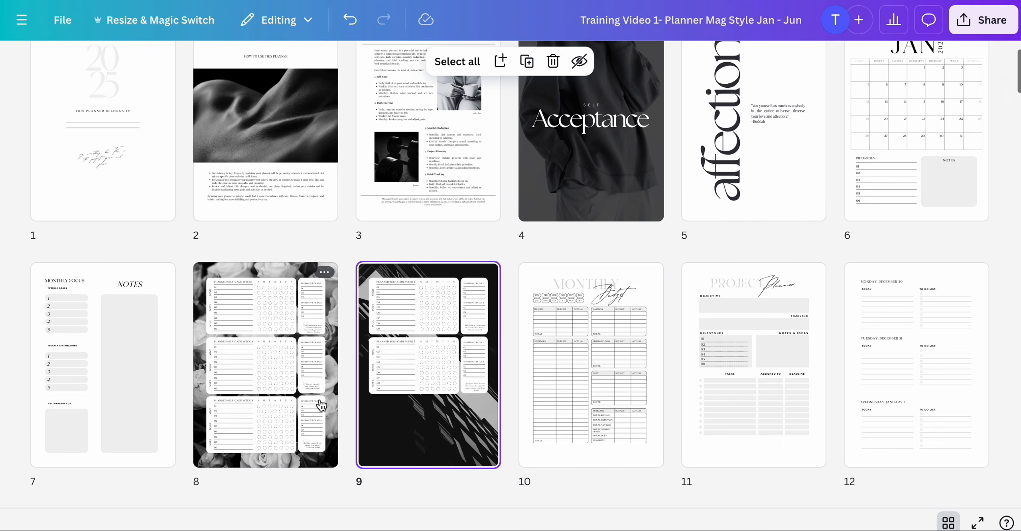
{"action": "scroll", "coordinate": [321, 406], "scroll_direction": "down", "scroll_amount": 1}
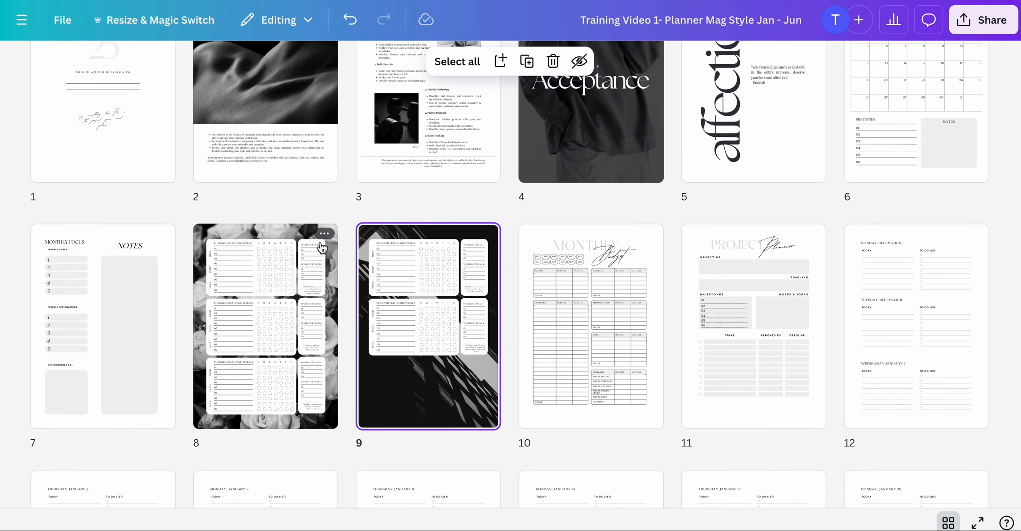
{"action": "scroll", "coordinate": [340, 447], "scroll_direction": "down", "scroll_amount": 20}
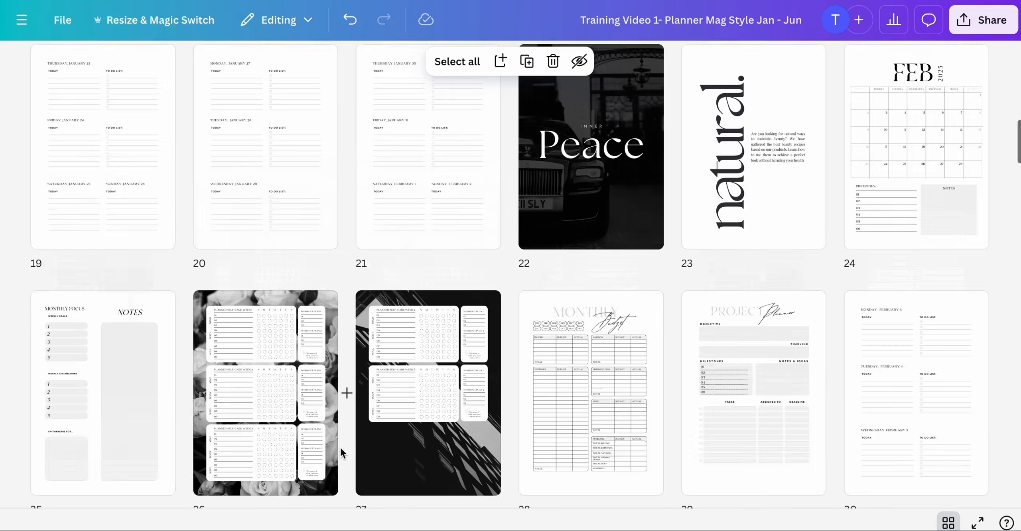
{"action": "scroll", "coordinate": [340, 447], "scroll_direction": "up", "scroll_amount": 20}
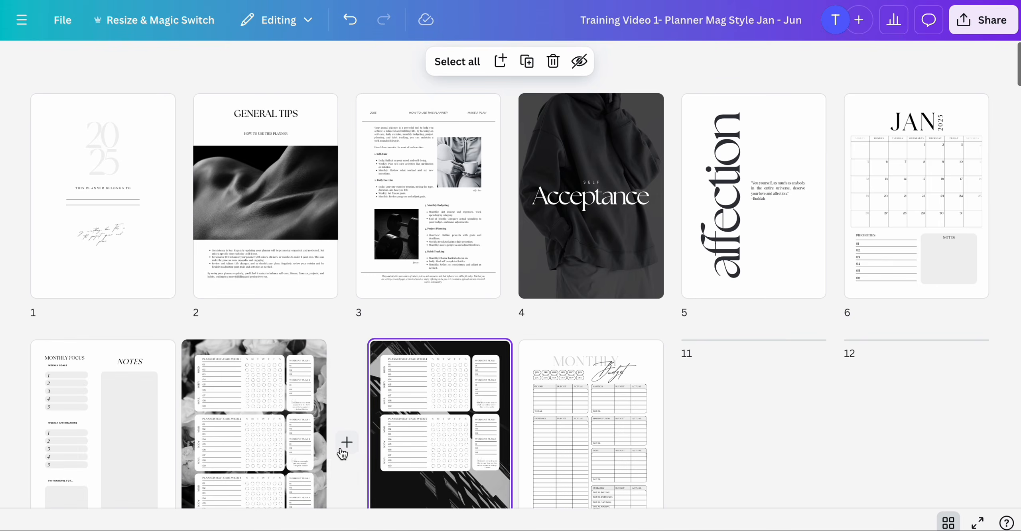
{"action": "scroll", "coordinate": [377, 398], "scroll_direction": "down", "scroll_amount": 2}
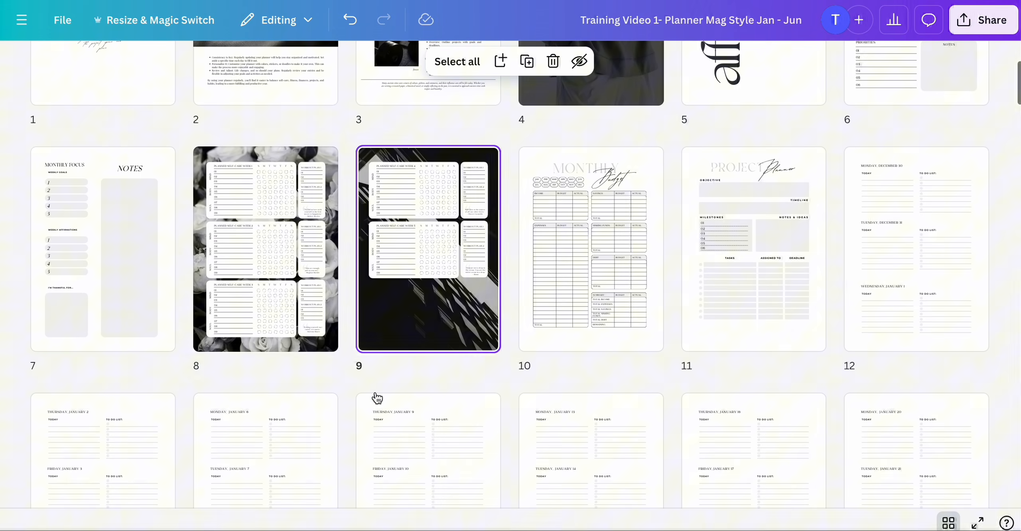
{"action": "left_click", "coordinate": [292, 283]}
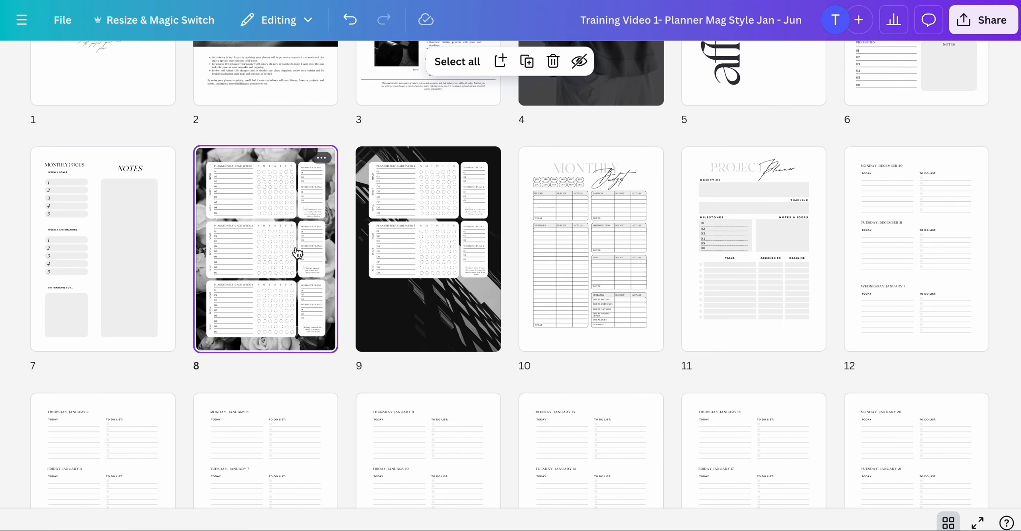
- Select the edited habit tracker pages 8 and 9 and copy them
{"action": "left_click", "coordinate": [125, 251]}
{"action": "left_click", "coordinate": [270, 242]}
{"action": "left_click", "coordinate": [427, 243], "text": "shift"}
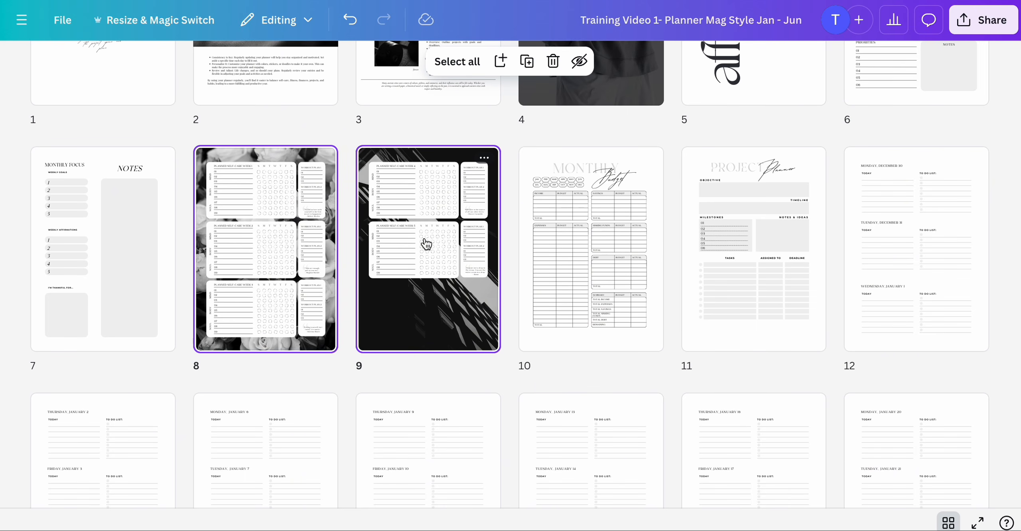
{"action": "left_click", "coordinate": [71, 0]}
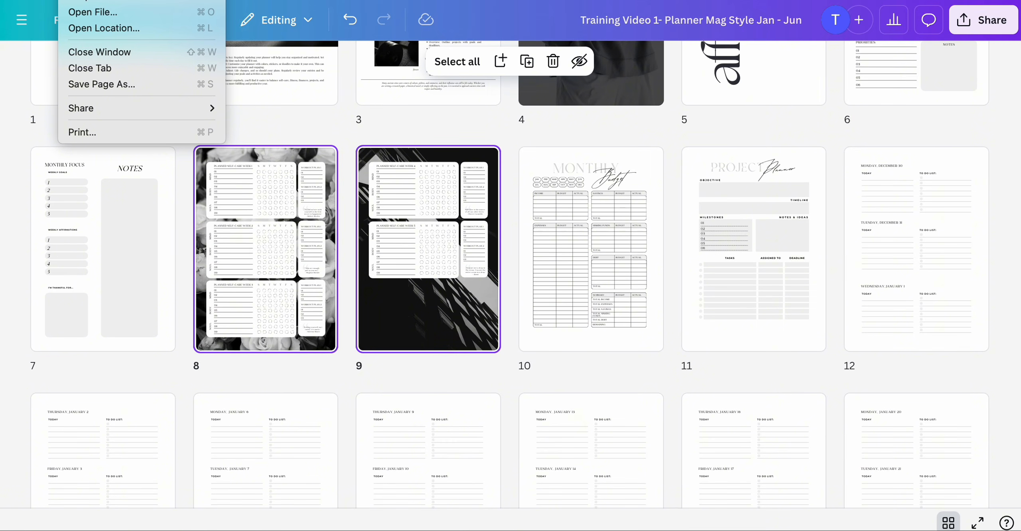
{"action": "mouse_move", "coordinate": [102, 0]}
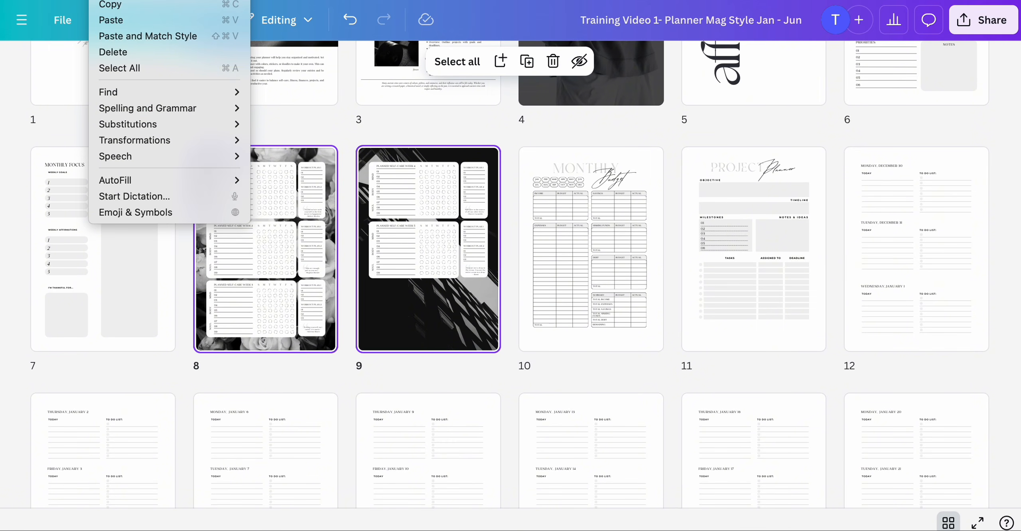
{"action": "left_click", "coordinate": [111, 8]}
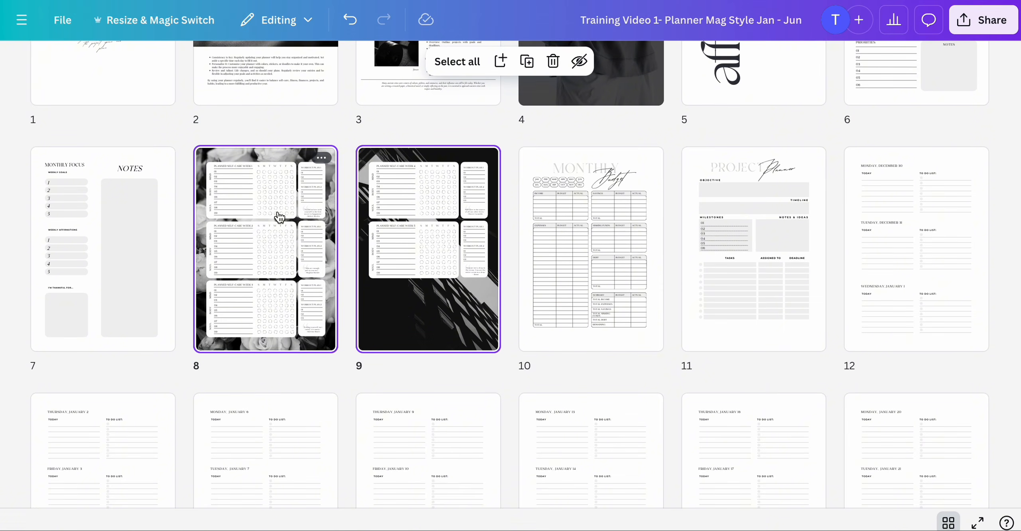
- Paste the copied tracker pages after February's monthly focus page 25 and delete February's original tracker pages
{"action": "scroll", "coordinate": [334, 286], "scroll_direction": "down", "scroll_amount": 15}
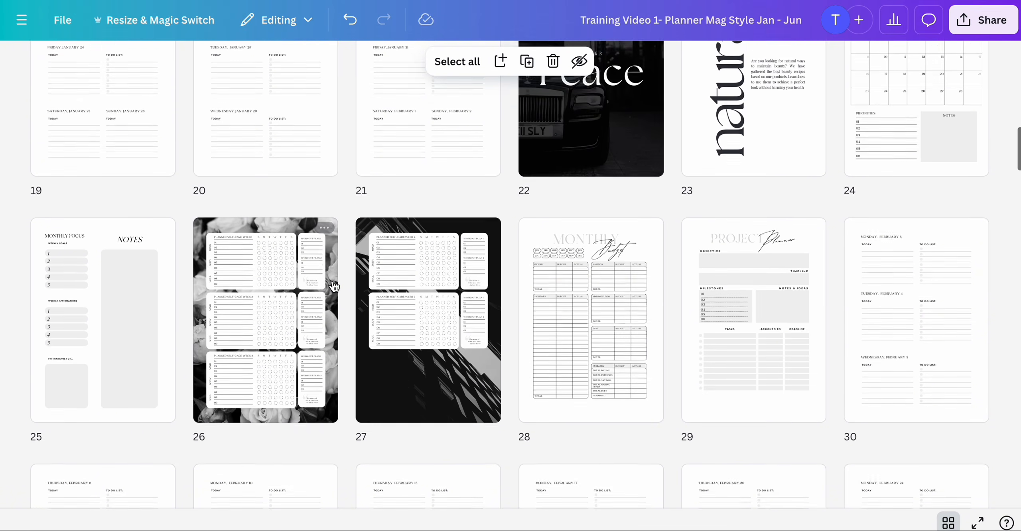
{"action": "scroll", "coordinate": [334, 287], "scroll_direction": "up", "scroll_amount": 4}
{"action": "scroll", "coordinate": [333, 285], "scroll_direction": "down", "scroll_amount": 2}
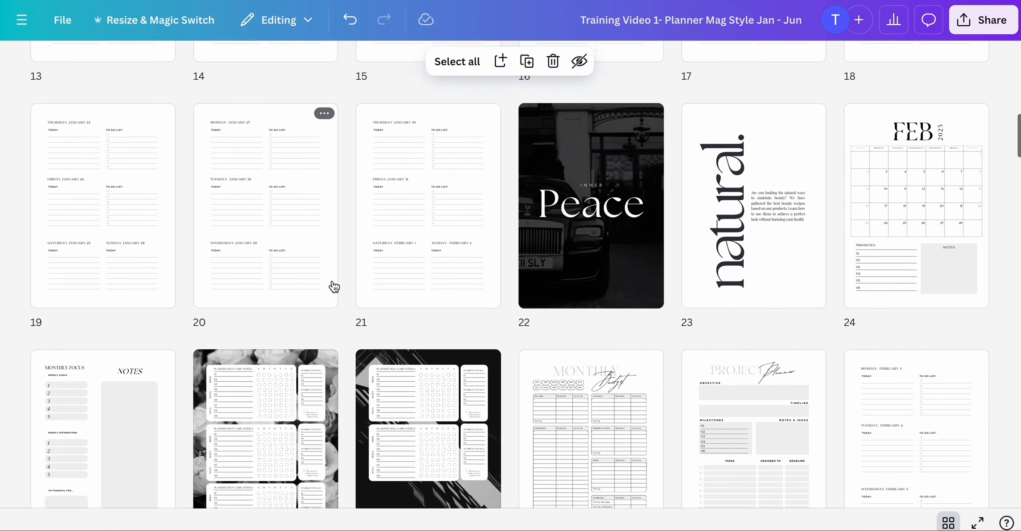
{"action": "scroll", "coordinate": [354, 387], "scroll_direction": "up", "scroll_amount": 1}
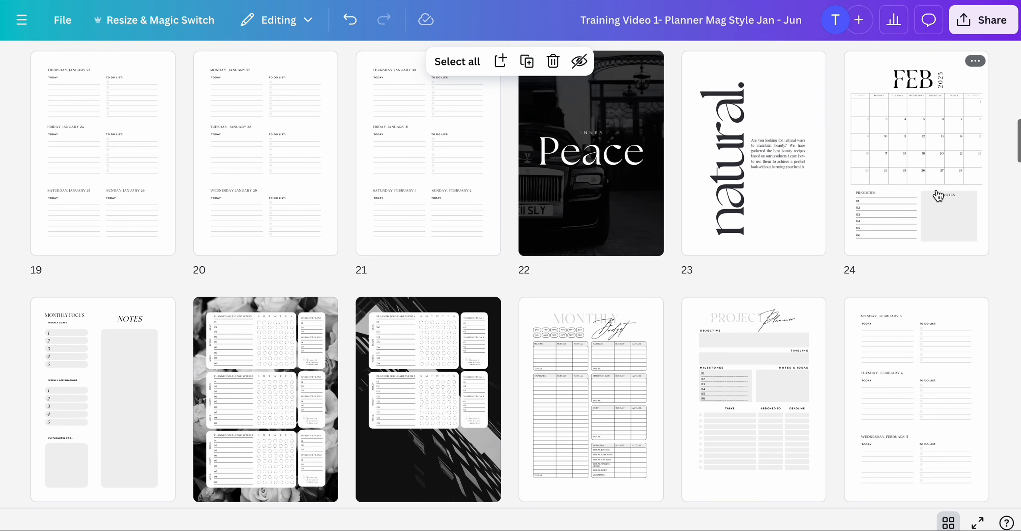
{"action": "scroll", "coordinate": [478, 397], "scroll_direction": "down", "scroll_amount": 3}
{"action": "left_click", "coordinate": [137, 320]}
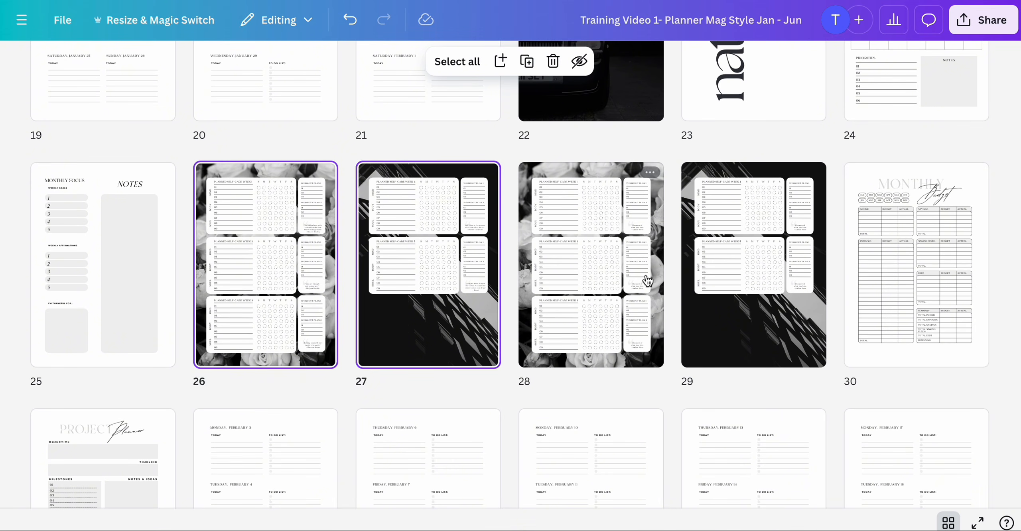
{"action": "left_click", "coordinate": [615, 271]}
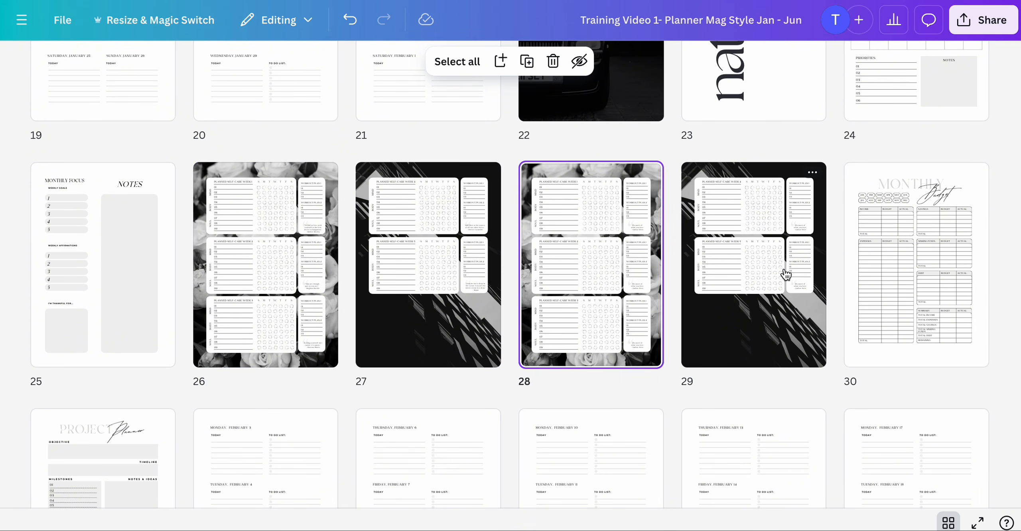
{"action": "key", "text": "Delete"}
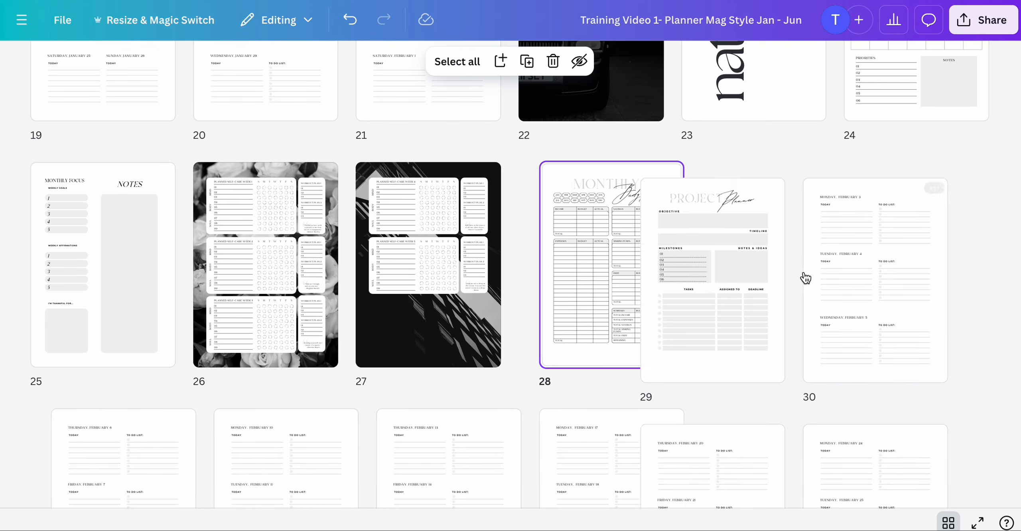
{"action": "scroll", "coordinate": [805, 278], "scroll_direction": "down", "scroll_amount": 10}
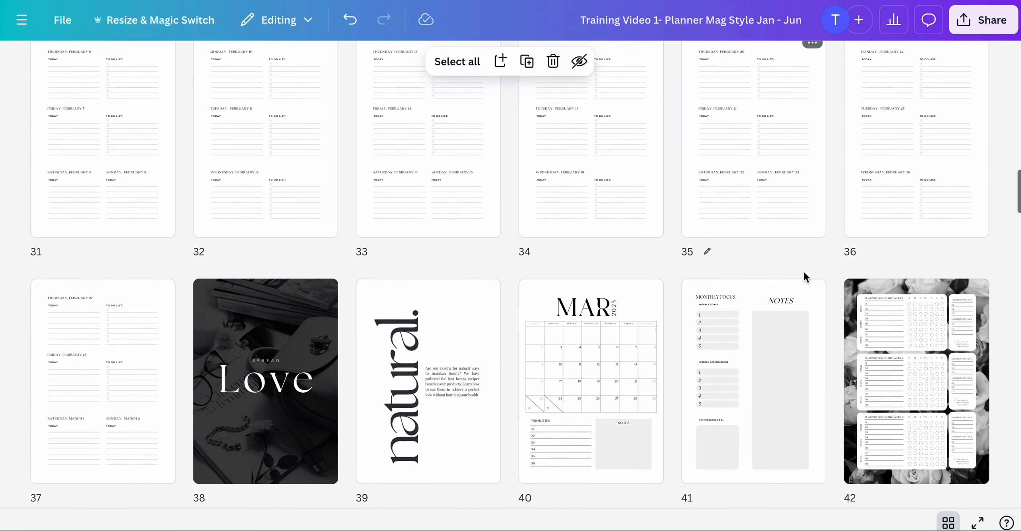
{"action": "scroll", "coordinate": [805, 277], "scroll_direction": "down", "scroll_amount": 2}
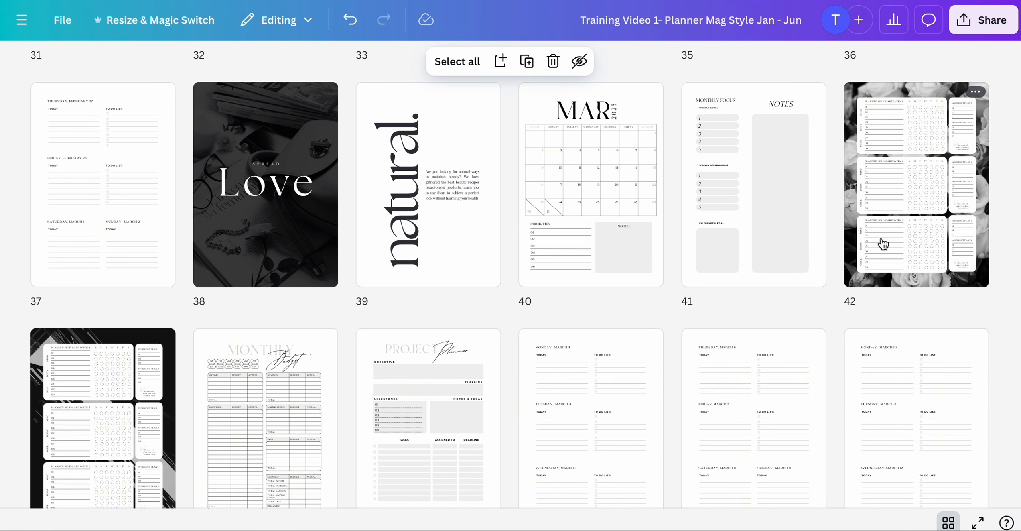
{"action": "scroll", "coordinate": [883, 244], "scroll_direction": "down", "scroll_amount": 1}
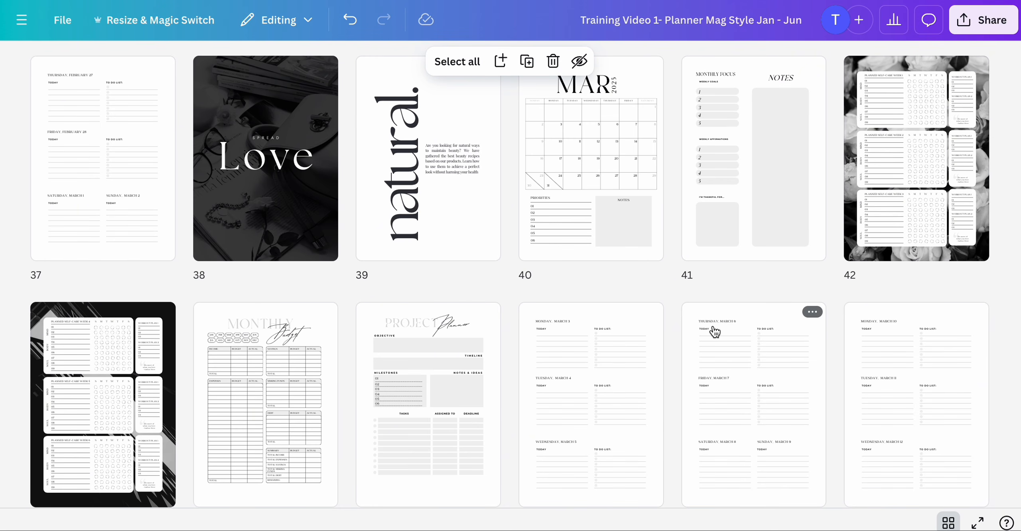
{"action": "scroll", "coordinate": [715, 332], "scroll_direction": "down", "scroll_amount": 15}
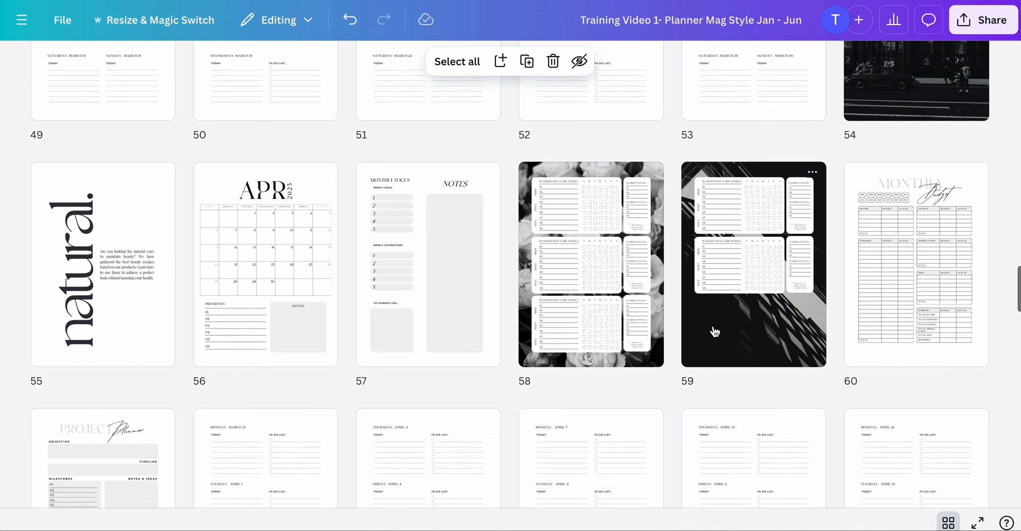
{"action": "scroll", "coordinate": [716, 332], "scroll_direction": "down", "scroll_amount": 1}
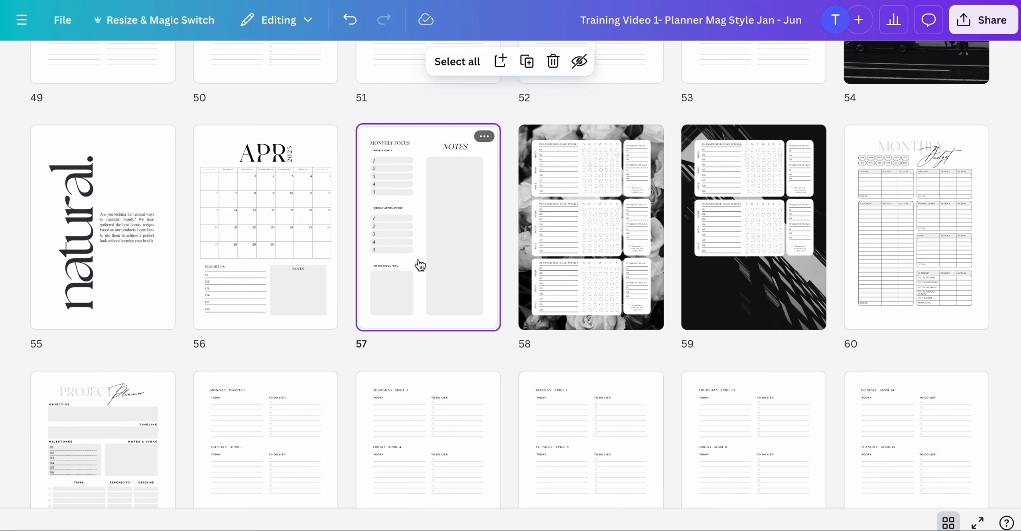
{"action": "key", "text": "ctrl+d"}
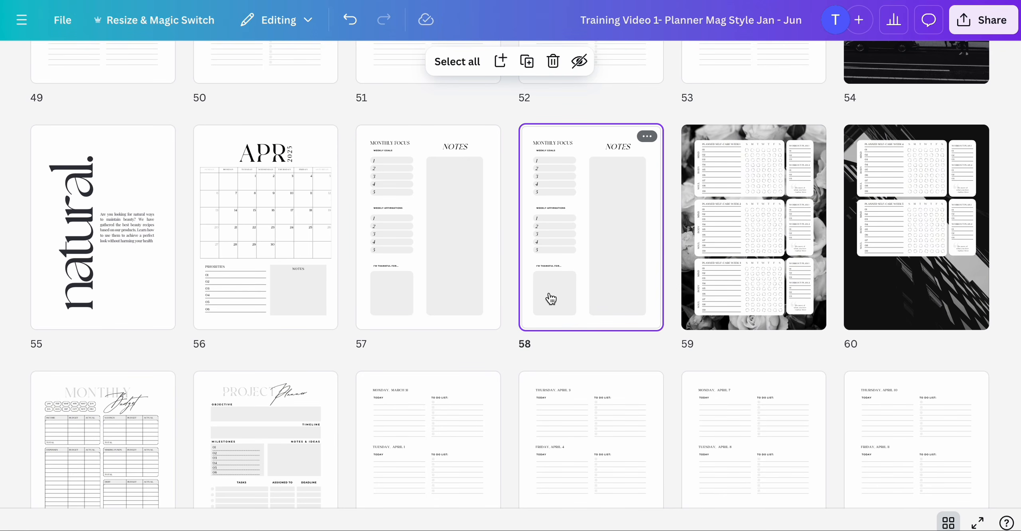
{"action": "left_click", "coordinate": [352, 19]}
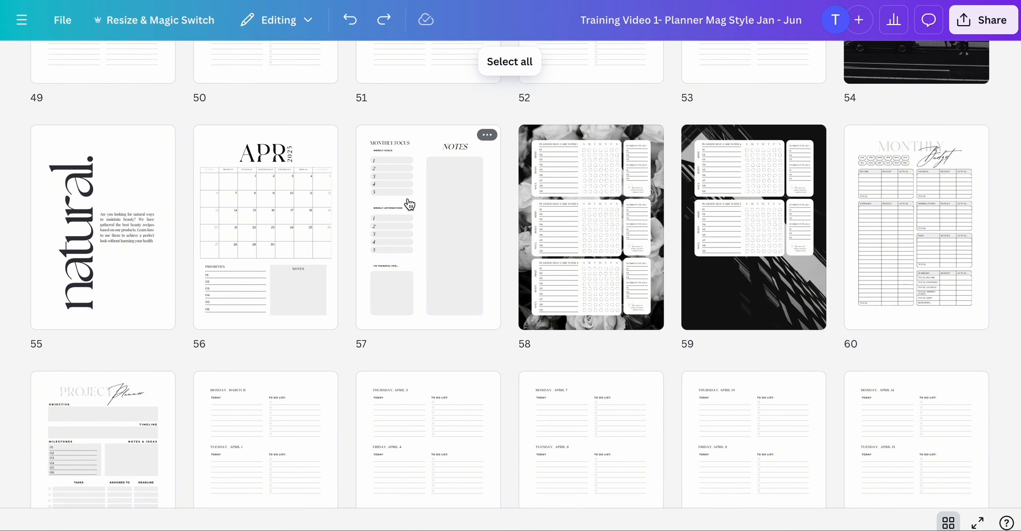
- Paste the edited tracker pages after April's monthly focus page 57 and delete April's original tracker pages
{"action": "scroll", "coordinate": [410, 204], "scroll_direction": "up", "scroll_amount": 20}
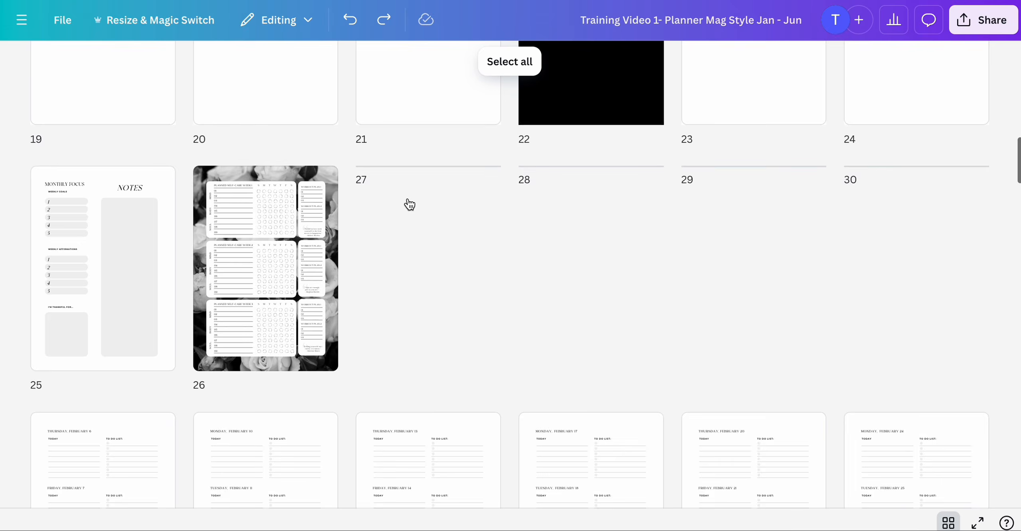
{"action": "scroll", "coordinate": [409, 204], "scroll_direction": "up", "scroll_amount": 15}
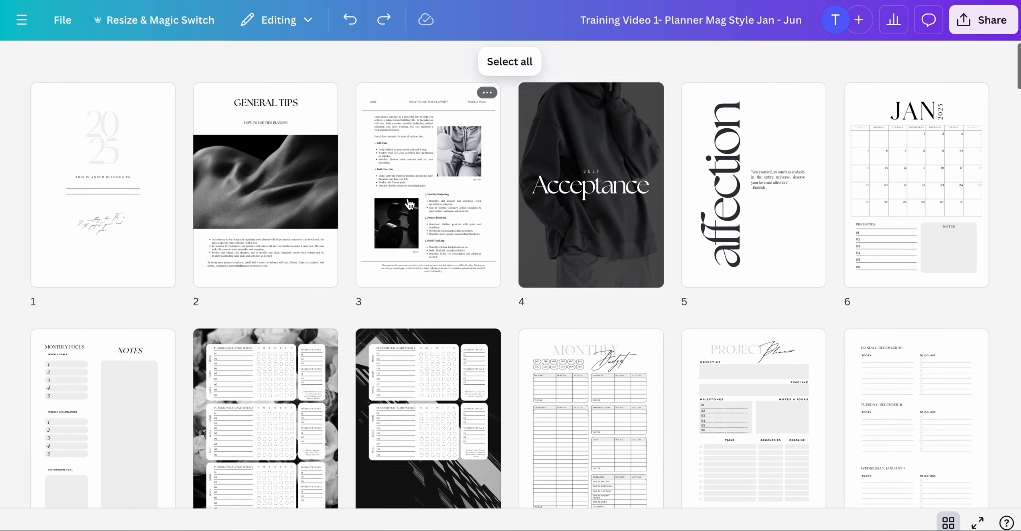
{"action": "scroll", "coordinate": [410, 205], "scroll_direction": "down", "scroll_amount": 3}
{"action": "left_click", "coordinate": [271, 342]}
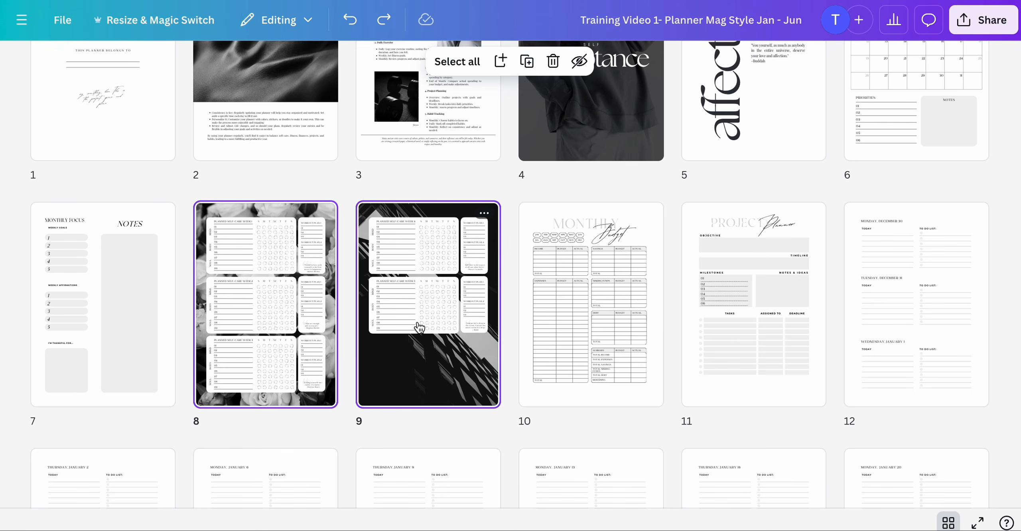
{"action": "scroll", "coordinate": [419, 327], "scroll_direction": "down", "scroll_amount": 20}
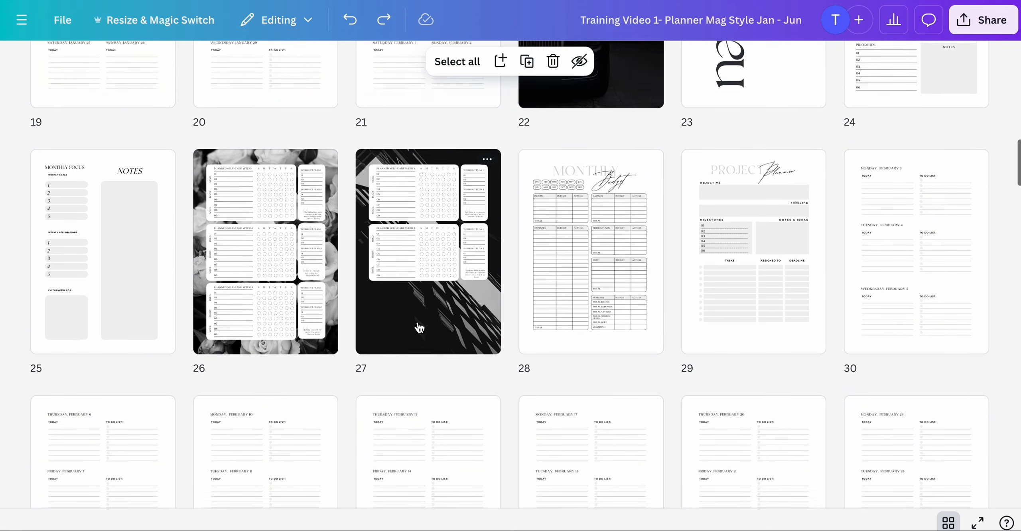
{"action": "scroll", "coordinate": [419, 328], "scroll_direction": "down", "scroll_amount": 18}
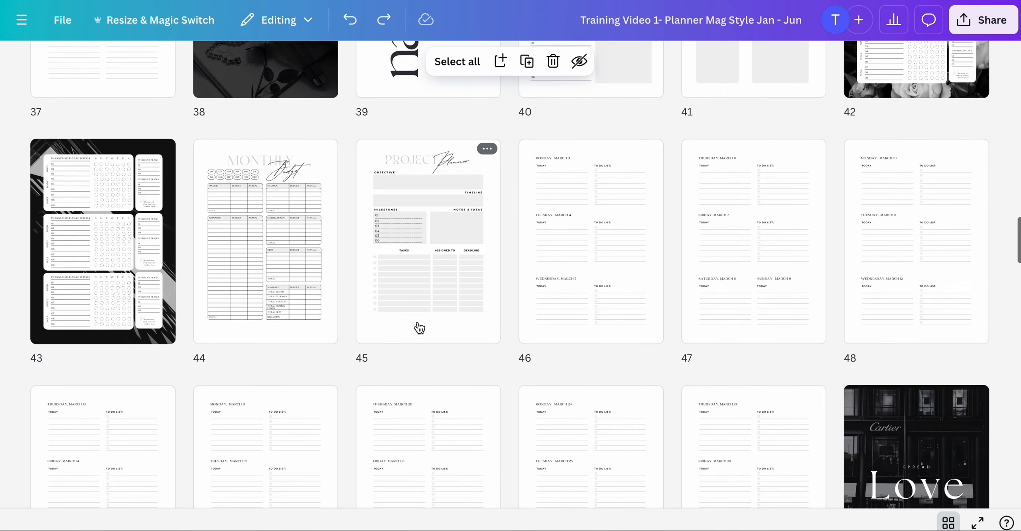
{"action": "scroll", "coordinate": [419, 328], "scroll_direction": "down", "scroll_amount": 1}
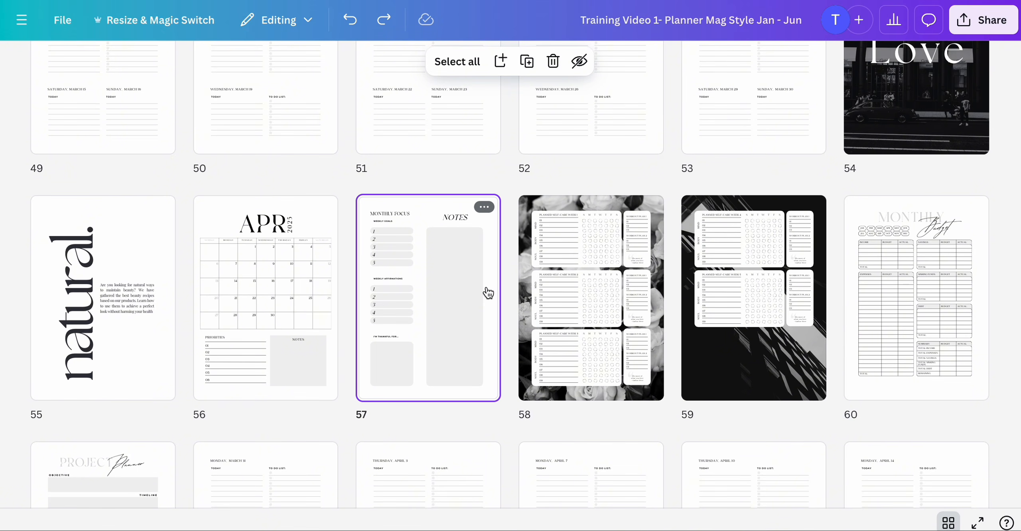
{"action": "key", "text": "ctrl+v"}
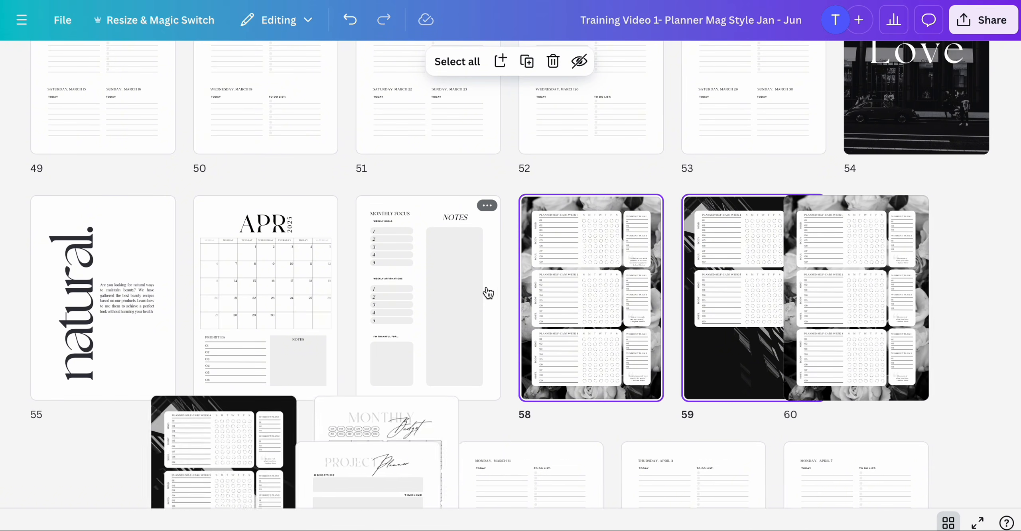
{"action": "scroll", "coordinate": [635, 310], "scroll_direction": "down", "scroll_amount": 4}
{"action": "left_click", "coordinate": [907, 141]}
{"action": "scroll", "coordinate": [908, 140], "scroll_direction": "up", "scroll_amount": 1}
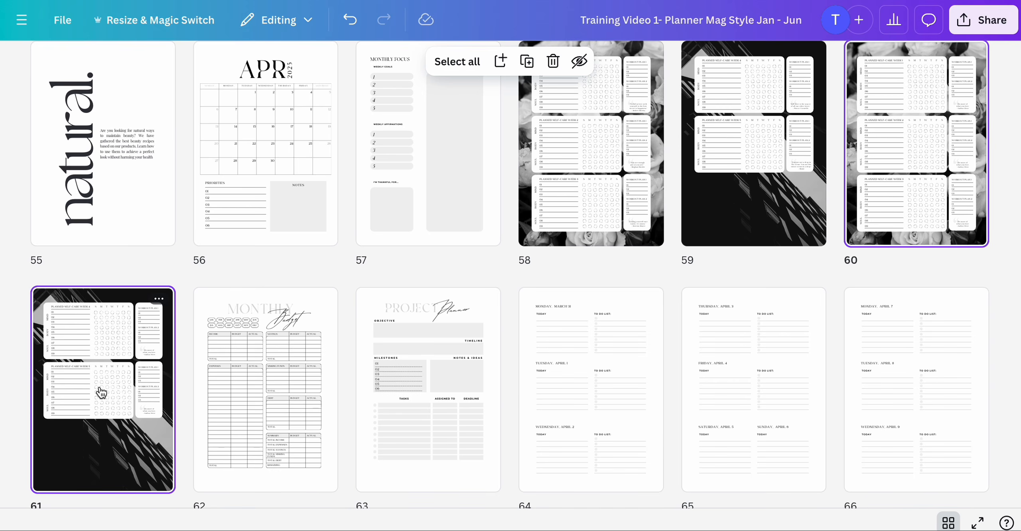
{"action": "key", "text": "Delete"}
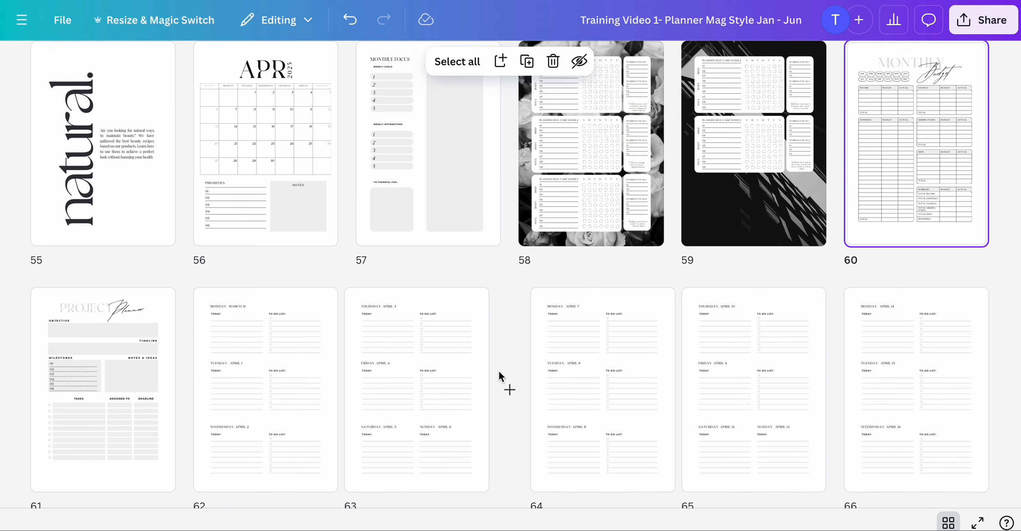
- Paste the edited tracker pages after May's monthly focus page 75 and delete May's original tracker pages
{"action": "scroll", "coordinate": [499, 372], "scroll_direction": "down", "scroll_amount": 14}
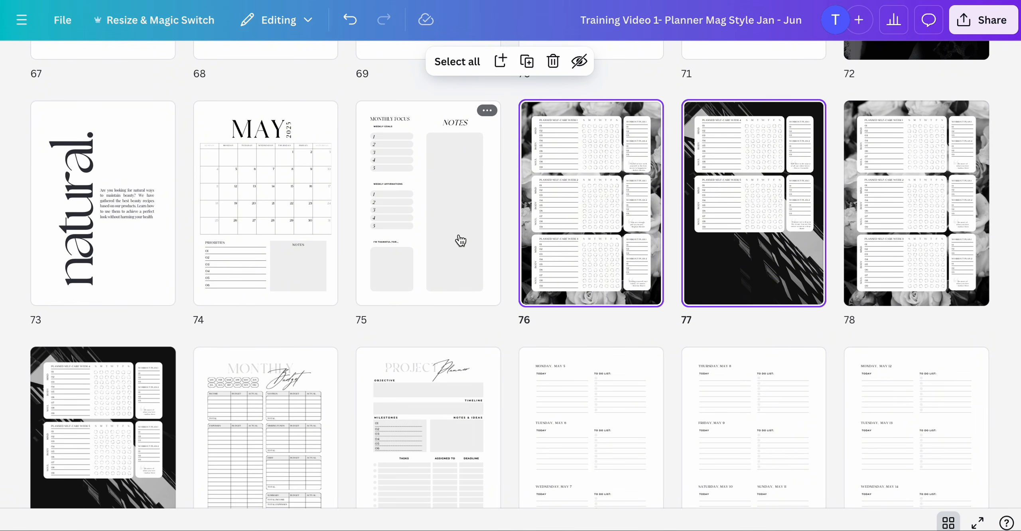
{"action": "scroll", "coordinate": [699, 286], "scroll_direction": "down", "scroll_amount": 2}
{"action": "left_click", "coordinate": [919, 144]}
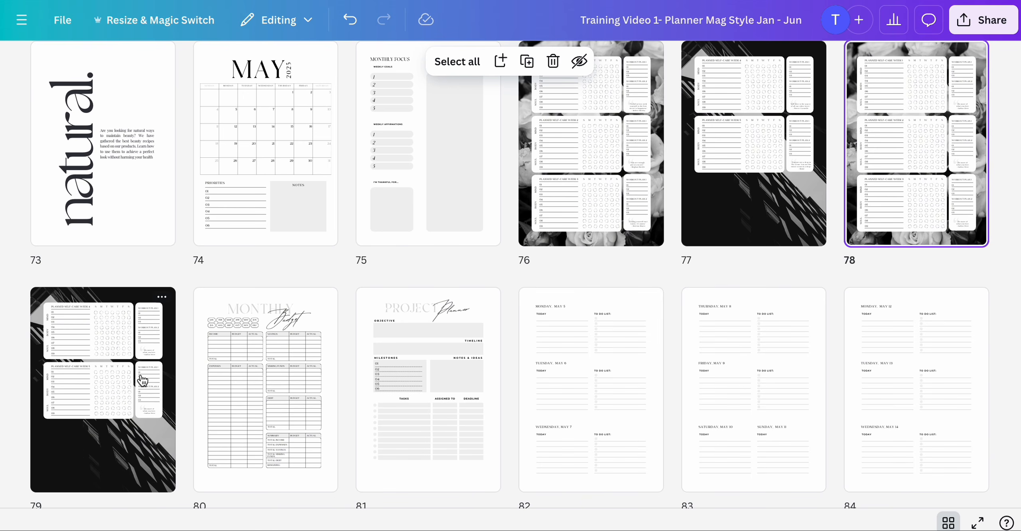
{"action": "key", "text": "Delete"}
- Paste the edited tracker pages after June's monthly focus page 91 and delete June's original tracker pages
{"action": "scroll", "coordinate": [479, 418], "scroll_direction": "down", "scroll_amount": 10}
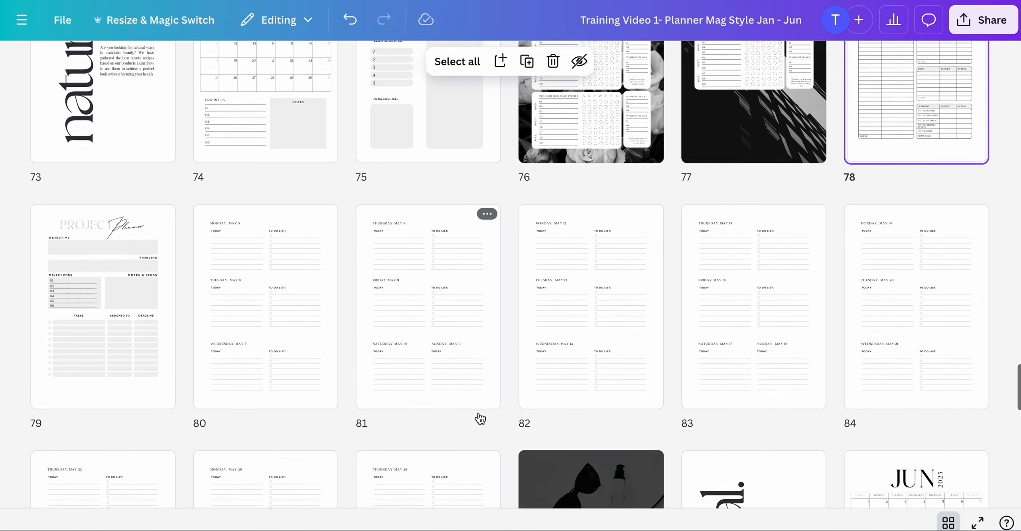
{"action": "scroll", "coordinate": [480, 419], "scroll_direction": "down", "scroll_amount": 1}
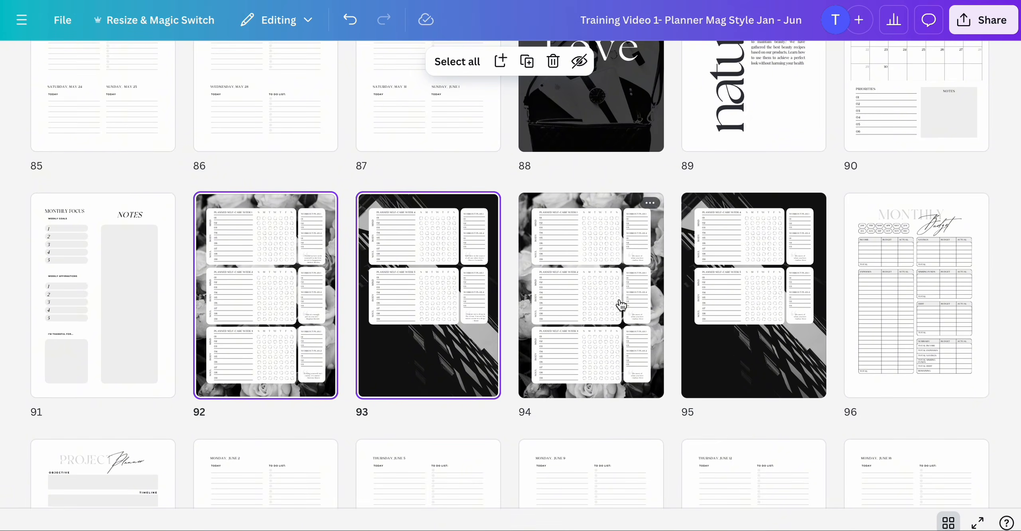
{"action": "left_click", "coordinate": [622, 306]}
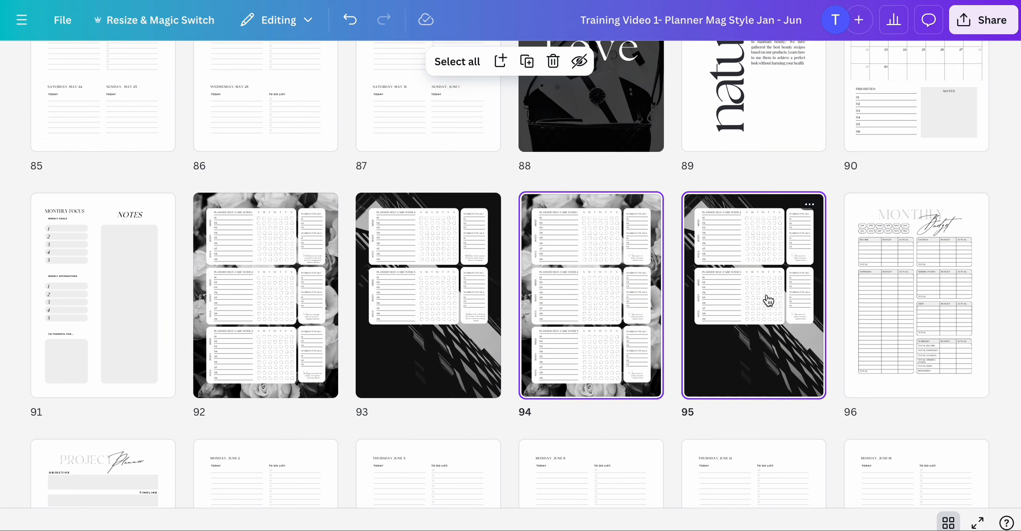
{"action": "key", "text": "Delete"}
{"action": "scroll", "coordinate": [698, 353], "scroll_direction": "down", "scroll_amount": 5}
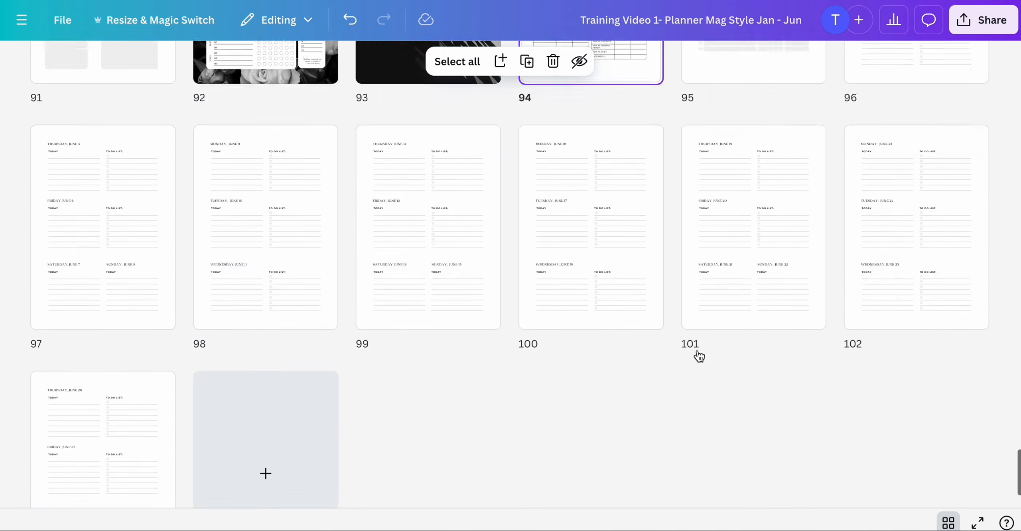
{"action": "scroll", "coordinate": [699, 356], "scroll_direction": "up", "scroll_amount": 15}
{"action": "scroll", "coordinate": [700, 356], "scroll_direction": "down", "scroll_amount": 15}
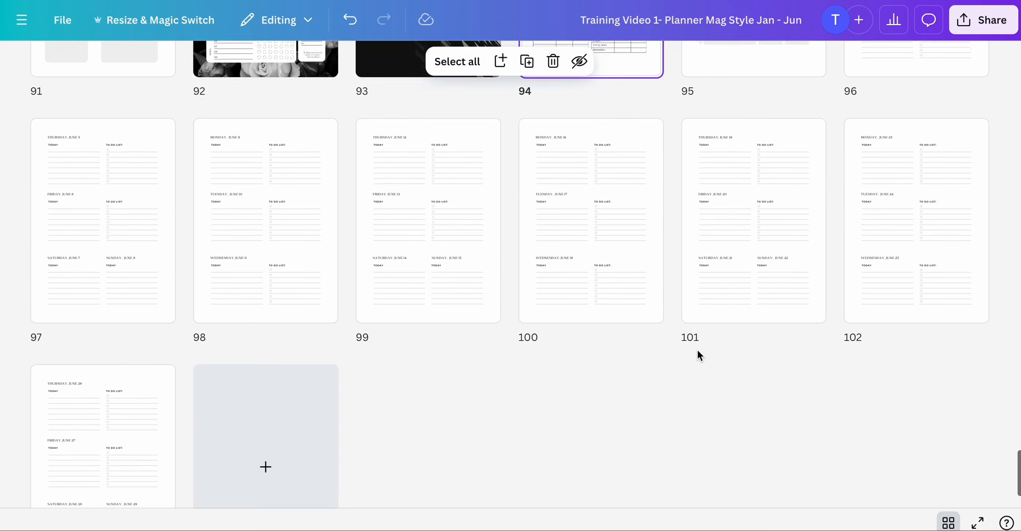
{"action": "scroll", "coordinate": [699, 355], "scroll_direction": "up", "scroll_amount": 20}
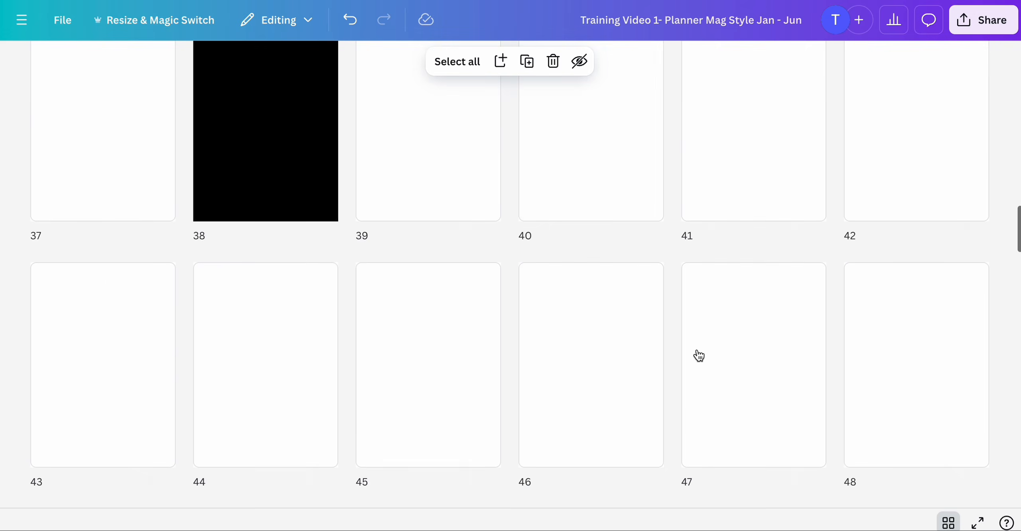
- In the Jul - Dec planner, paste the copied tracker pages after July's monthly focus page 4 and delete July's original tracker pages
{"action": "scroll", "coordinate": [699, 355], "scroll_direction": "up", "scroll_amount": 15}
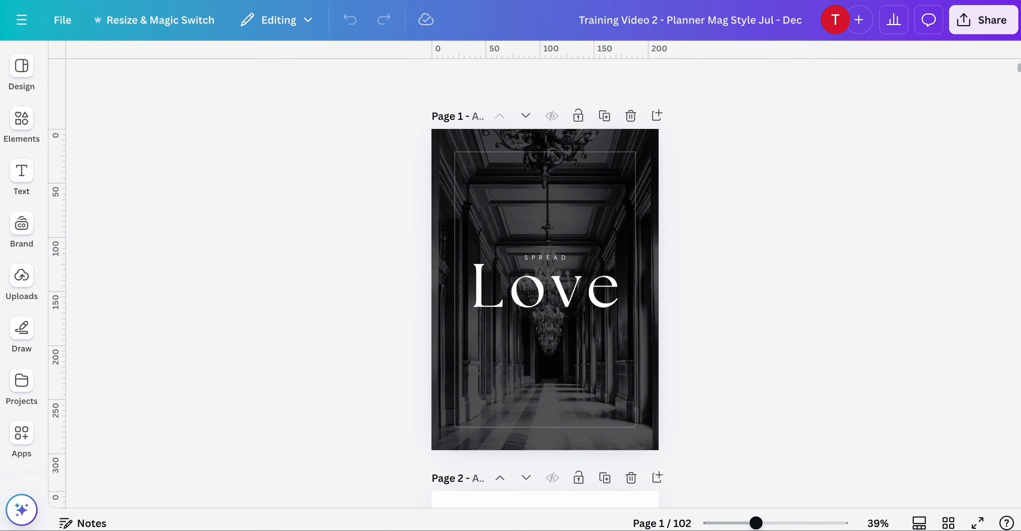
{"action": "left_click", "coordinate": [950, 523]}
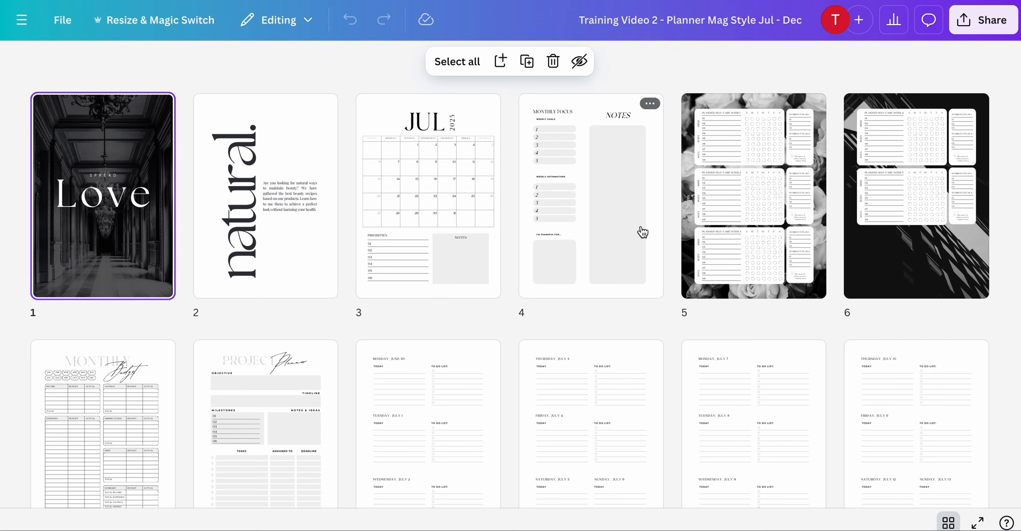
{"action": "left_click", "coordinate": [643, 232]}
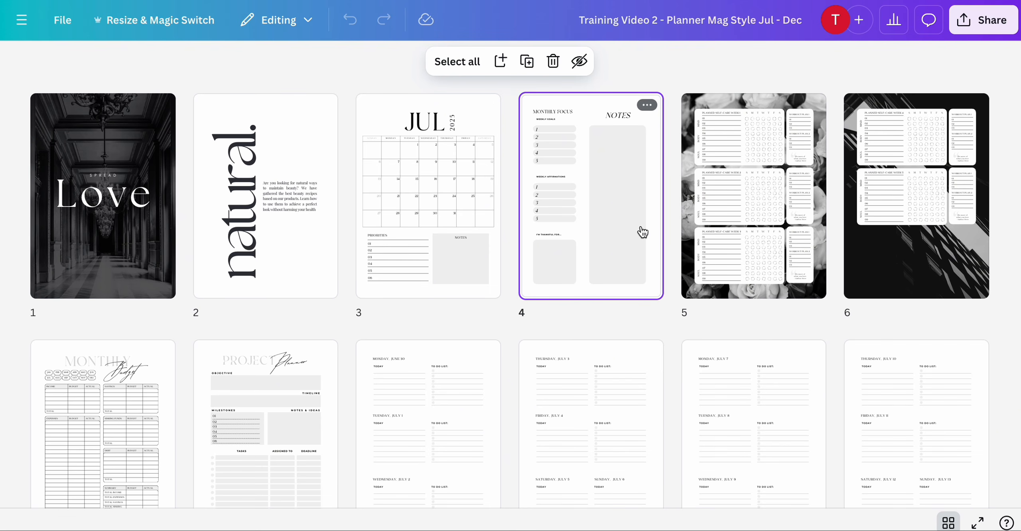
{"action": "key", "text": "ctrl+v"}
{"action": "scroll", "coordinate": [643, 232], "scroll_direction": "down", "scroll_amount": 3}
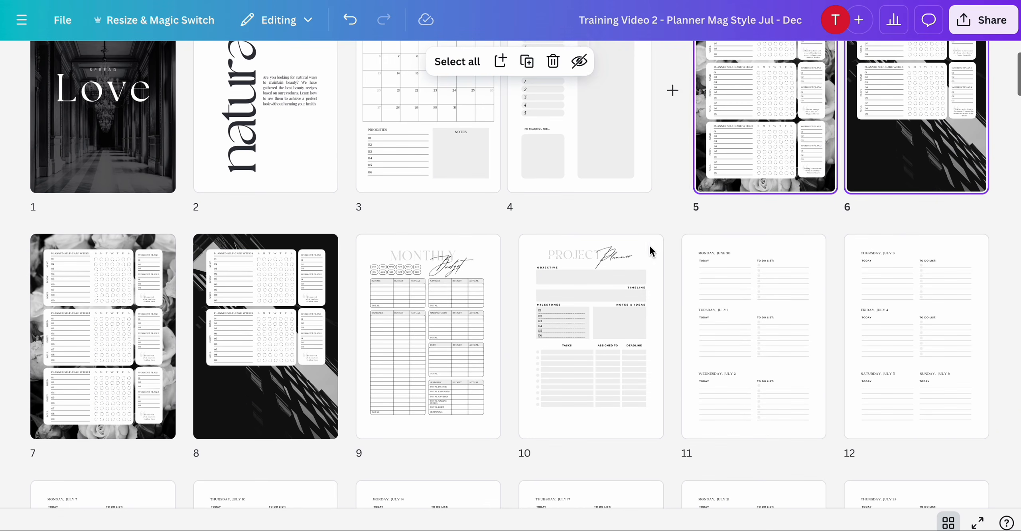
{"action": "left_click", "coordinate": [115, 322]}
{"action": "left_click", "coordinate": [263, 341], "text": "shift"}
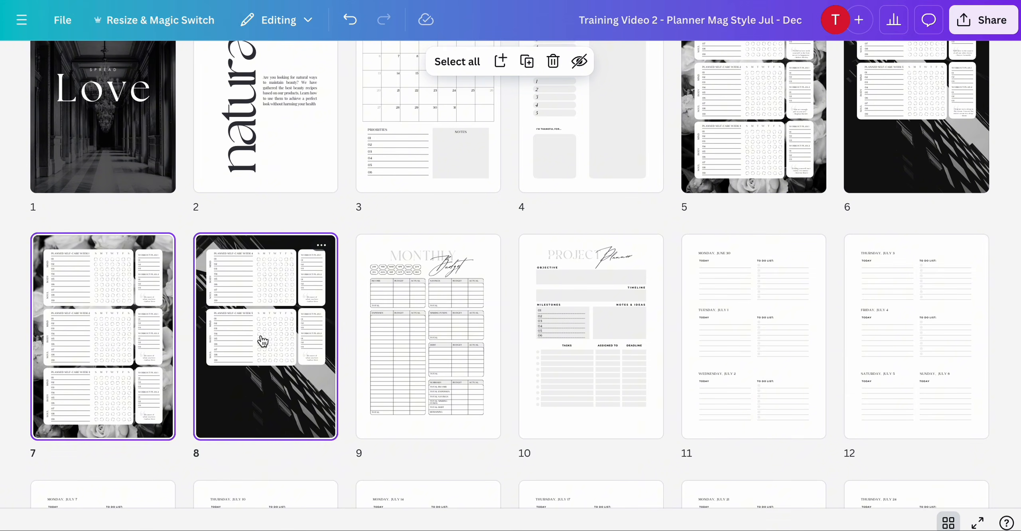
{"action": "key", "text": "Delete"}
- Paste the tracker pages after September's monthly focus page 38 and delete September's original tracker pages
{"action": "scroll", "coordinate": [490, 383], "scroll_direction": "down", "scroll_amount": 10}
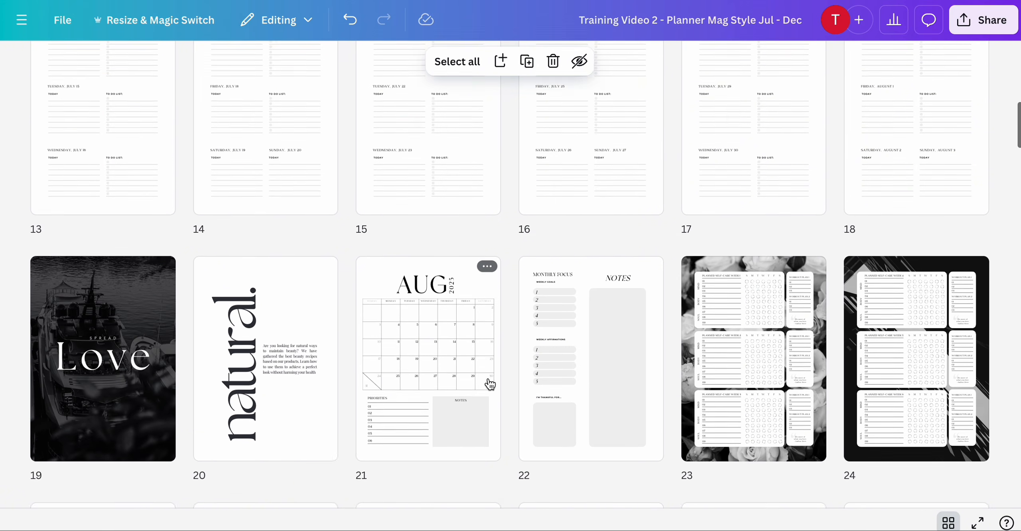
{"action": "scroll", "coordinate": [490, 384], "scroll_direction": "down", "scroll_amount": 4}
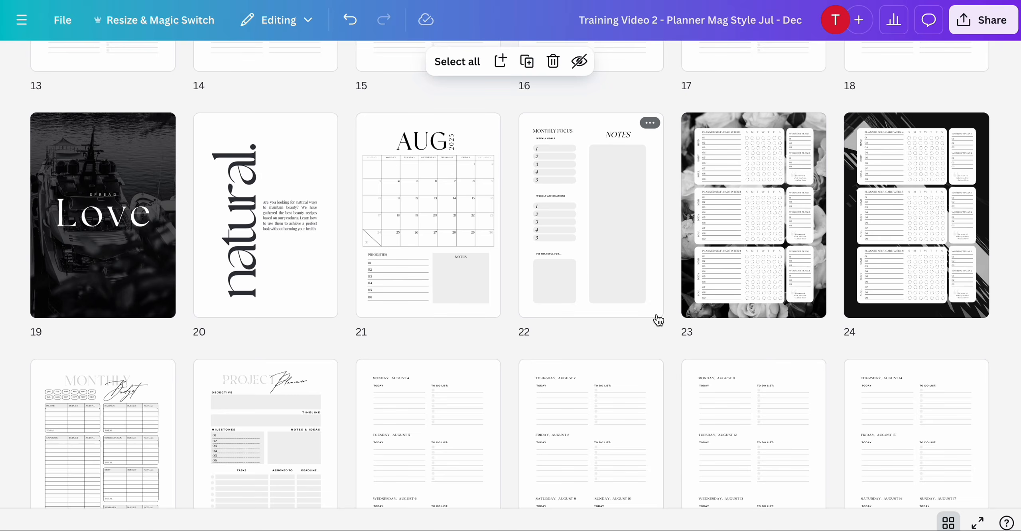
{"action": "scroll", "coordinate": [659, 320], "scroll_direction": "down", "scroll_amount": 18}
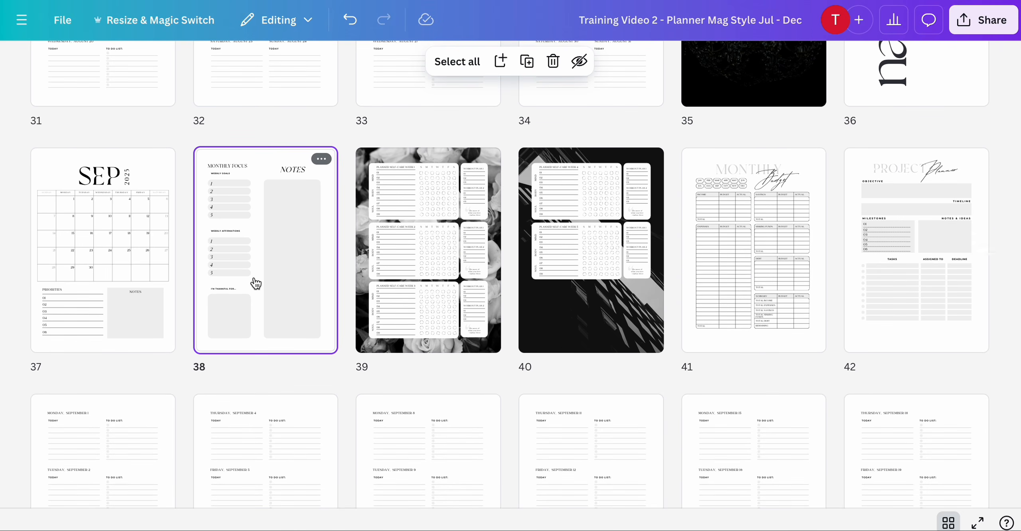
{"action": "key", "text": "super+v"}
{"action": "left_click", "coordinate": [779, 294]}
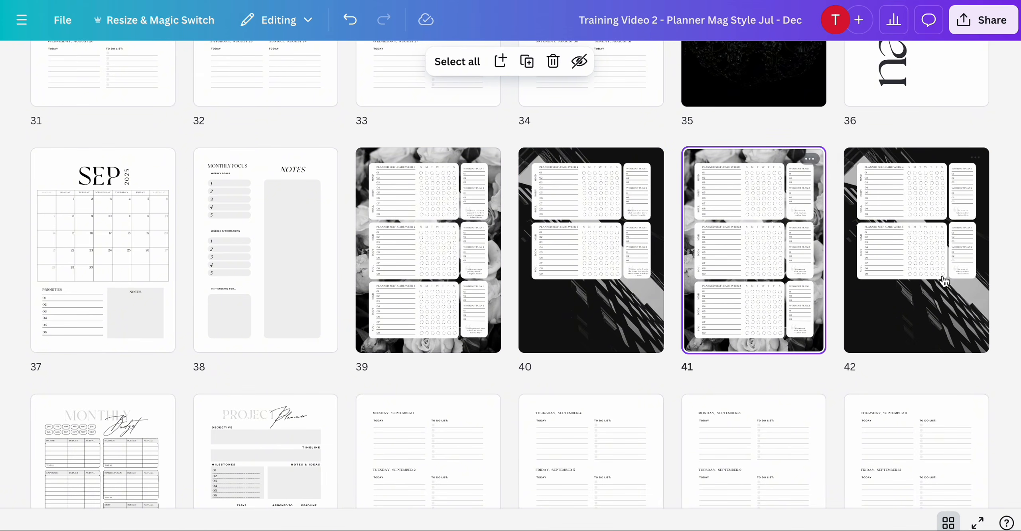
{"action": "key", "text": "Delete"}
- Paste the tracker pages after October's monthly focus page 54 and delete October's original tracker pages
{"action": "scroll", "coordinate": [720, 383], "scroll_direction": "down", "scroll_amount": 10}
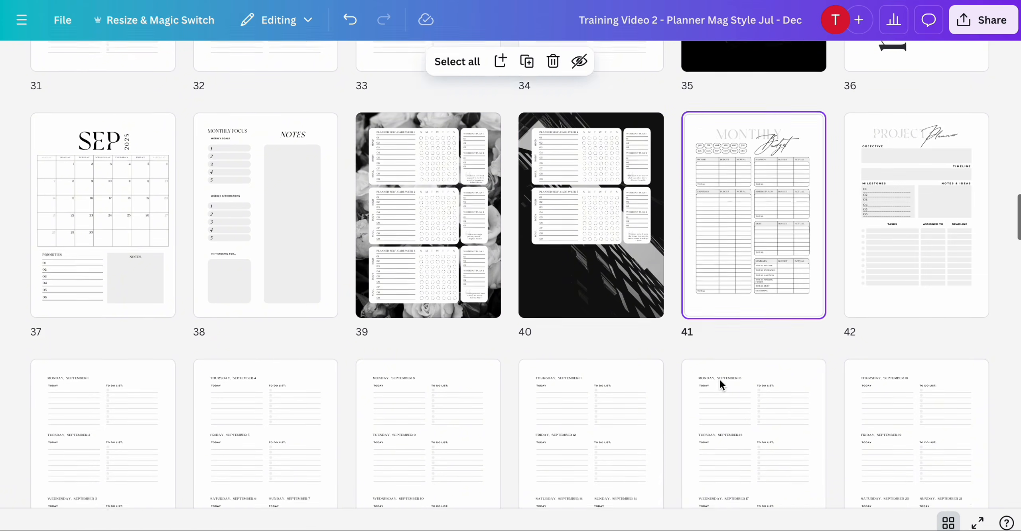
{"action": "scroll", "coordinate": [721, 385], "scroll_direction": "down", "scroll_amount": 5}
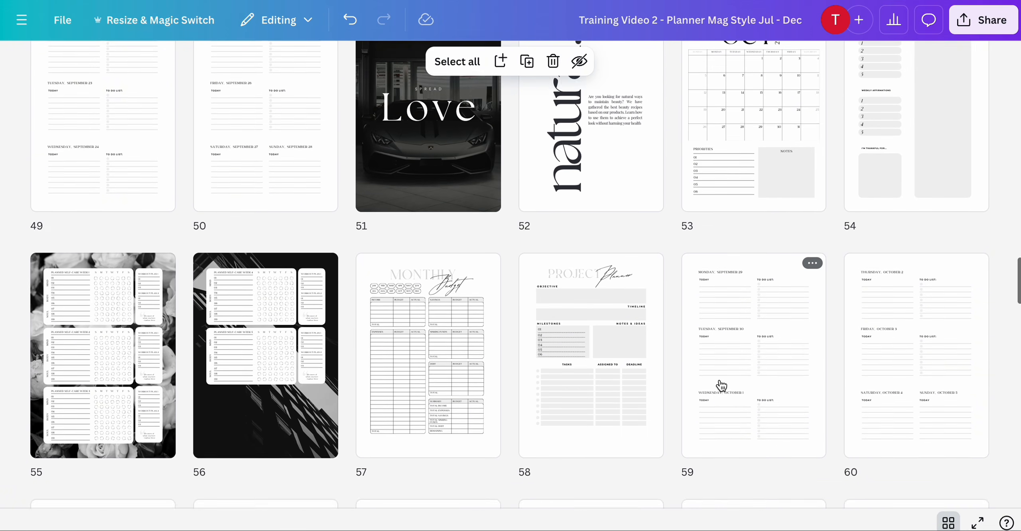
{"action": "left_click", "coordinate": [927, 143]}
{"action": "key", "text": "ctrl+v"}
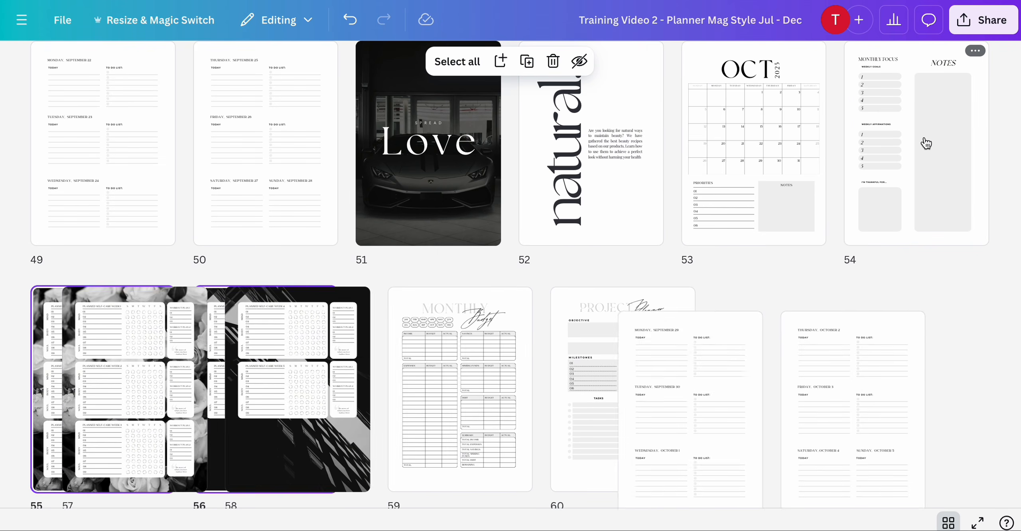
{"action": "scroll", "coordinate": [695, 208], "scroll_direction": "down", "scroll_amount": 3}
{"action": "left_click", "coordinate": [483, 238]}
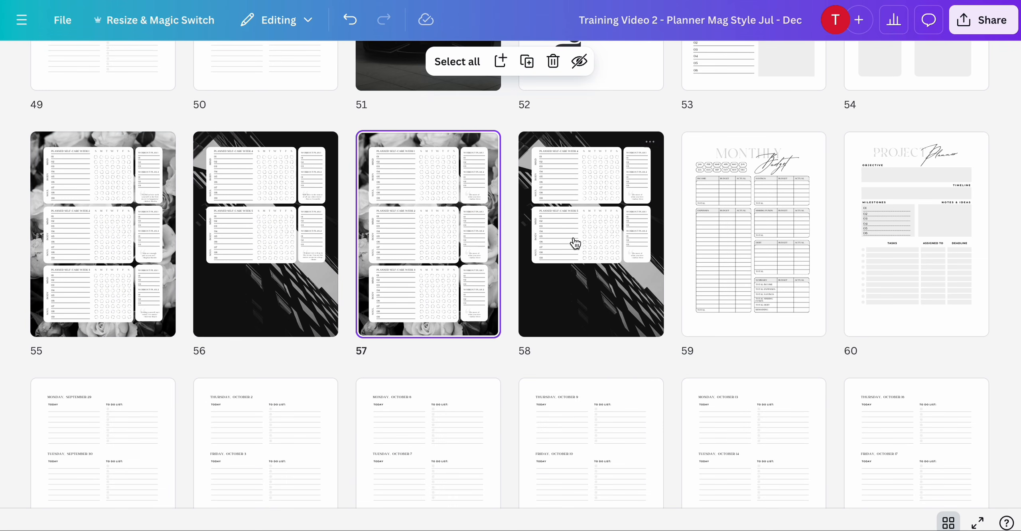
{"action": "key", "text": "Delete"}
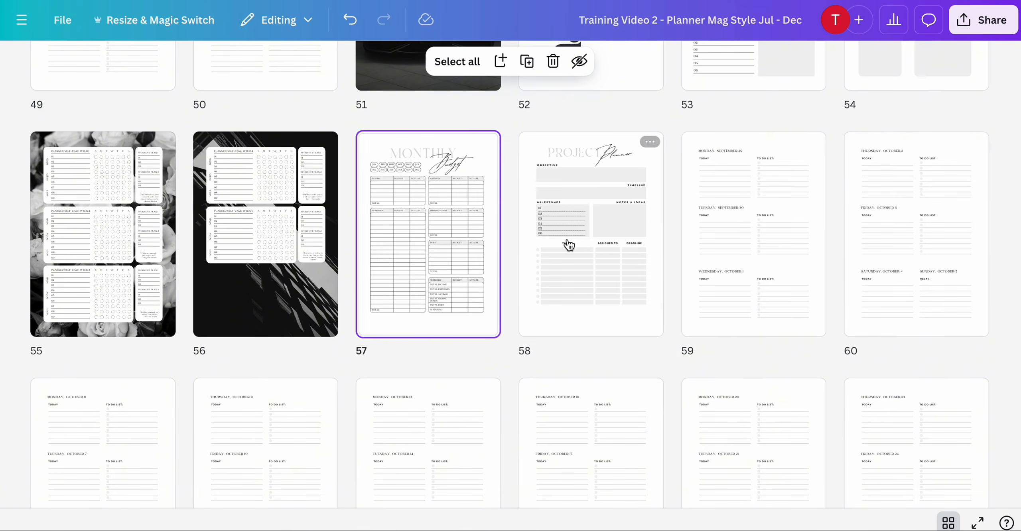
- Paste the tracker pages after December's monthly focus page 90 and delete December's original tracker pages
{"action": "scroll", "coordinate": [567, 238], "scroll_direction": "down", "scroll_amount": 10}
{"action": "scroll", "coordinate": [567, 241], "scroll_direction": "up", "scroll_amount": 1}
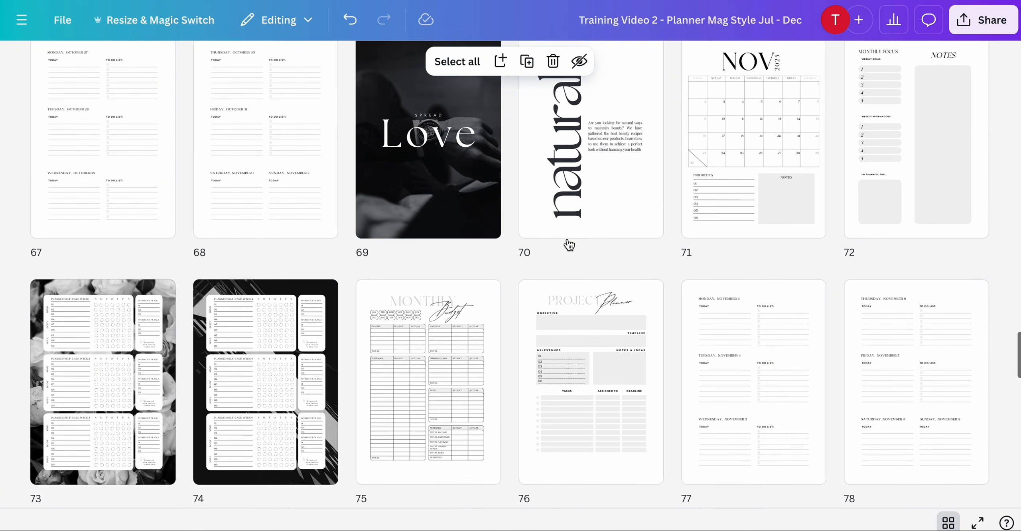
{"action": "scroll", "coordinate": [567, 243], "scroll_direction": "down", "scroll_amount": 3}
{"action": "scroll", "coordinate": [570, 245], "scroll_direction": "up", "scroll_amount": 2}
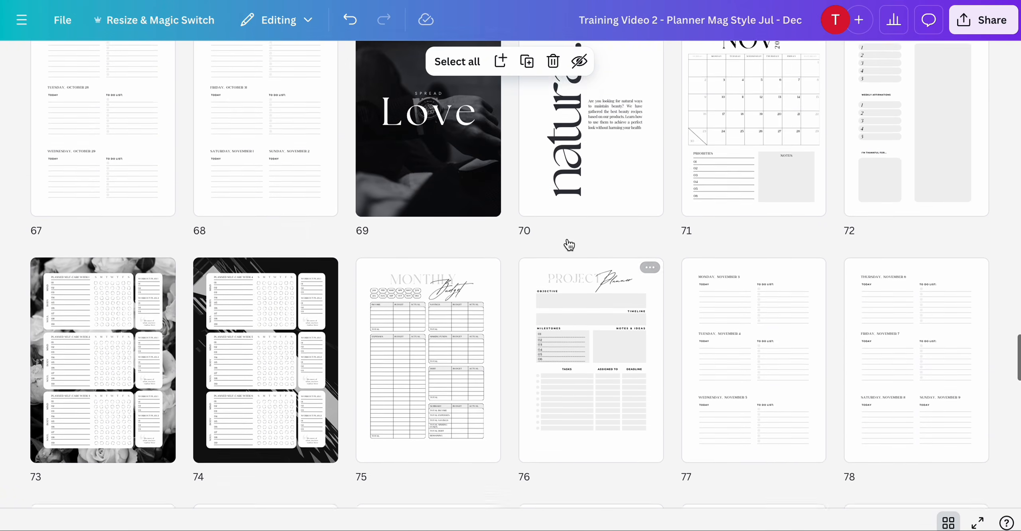
{"action": "scroll", "coordinate": [569, 245], "scroll_direction": "down", "scroll_amount": 15}
{"action": "scroll", "coordinate": [569, 245], "scroll_direction": "down", "scroll_amount": 5}
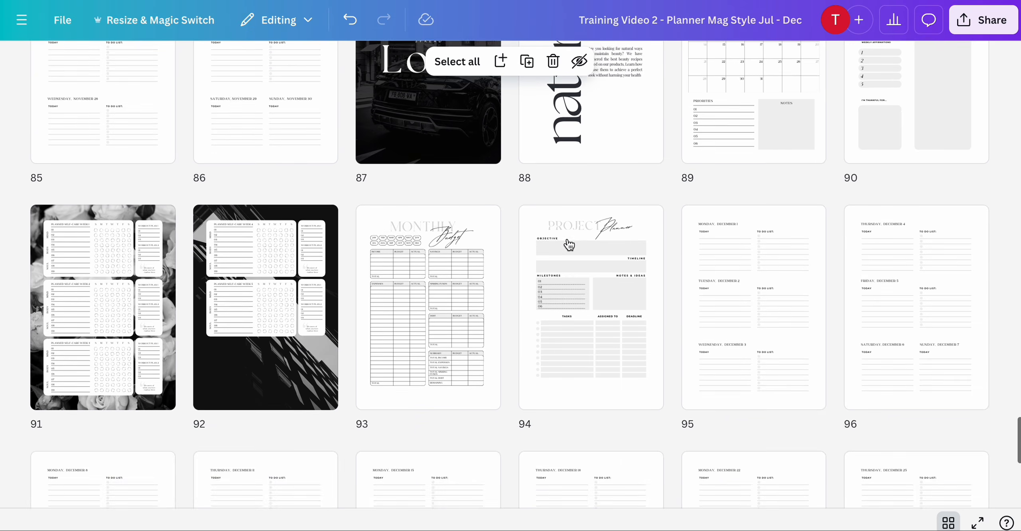
{"action": "scroll", "coordinate": [569, 245], "scroll_direction": "up", "scroll_amount": 3}
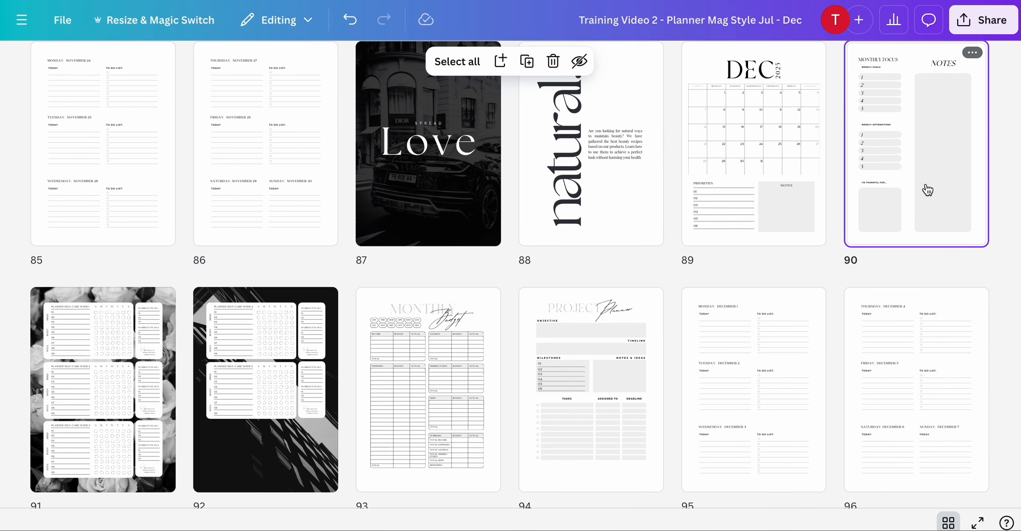
{"action": "scroll", "coordinate": [838, 279], "scroll_direction": "down", "scroll_amount": 4}
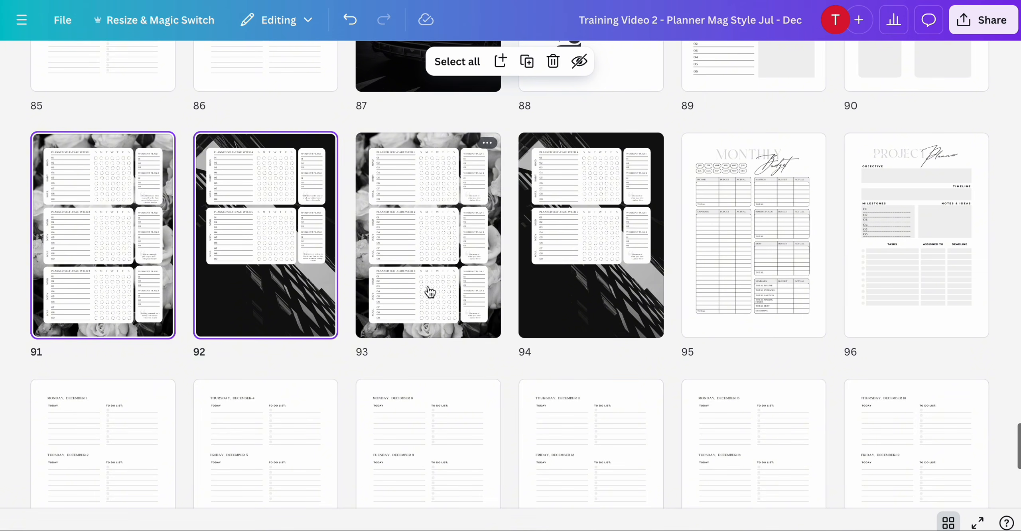
{"action": "key", "text": "Delete"}
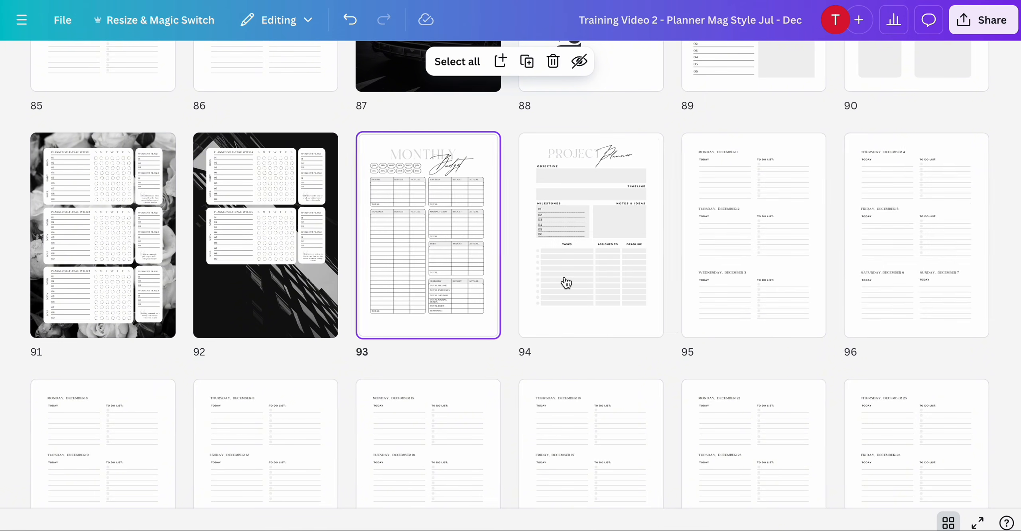
{"action": "scroll", "coordinate": [566, 282], "scroll_direction": "up", "scroll_amount": 5}
{"action": "scroll", "coordinate": [567, 282], "scroll_direction": "down", "scroll_amount": 10}
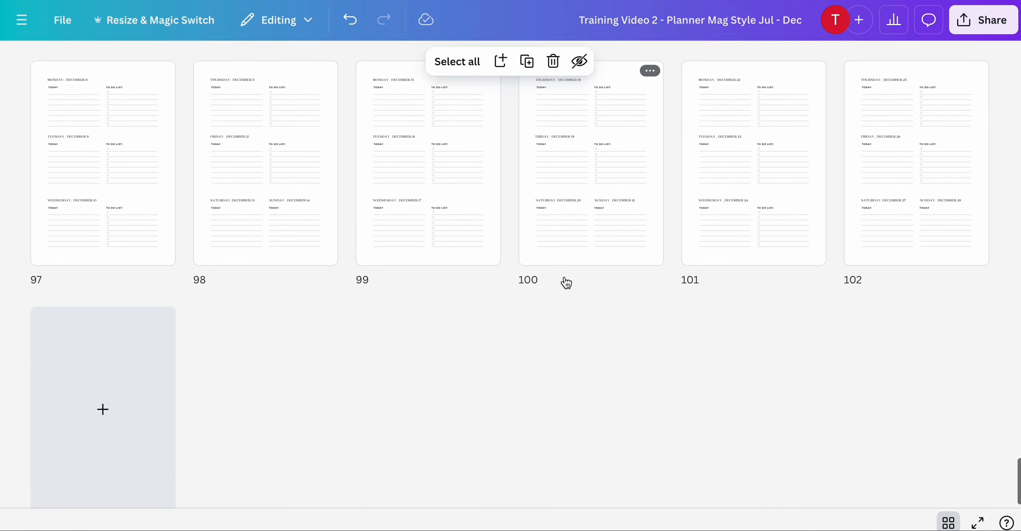
{"action": "scroll", "coordinate": [566, 283], "scroll_direction": "up", "scroll_amount": 20}
- Open March's tracker page 42 in the Jan - Jun planner and paste the Robert Holden quote from ChatGPT into a quote box
{"action": "scroll", "coordinate": [566, 283], "scroll_direction": "up", "scroll_amount": 15}
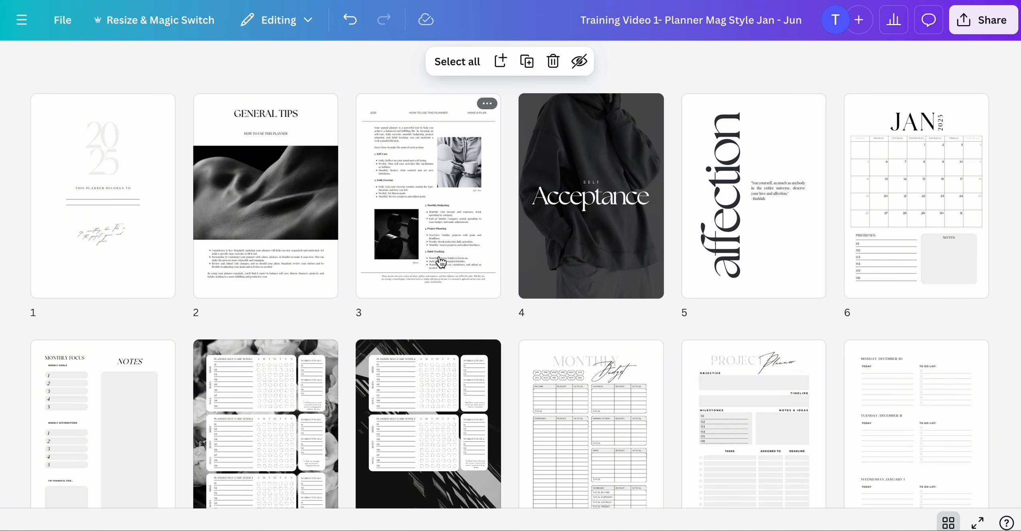
{"action": "scroll", "coordinate": [441, 262], "scroll_direction": "down", "scroll_amount": 15}
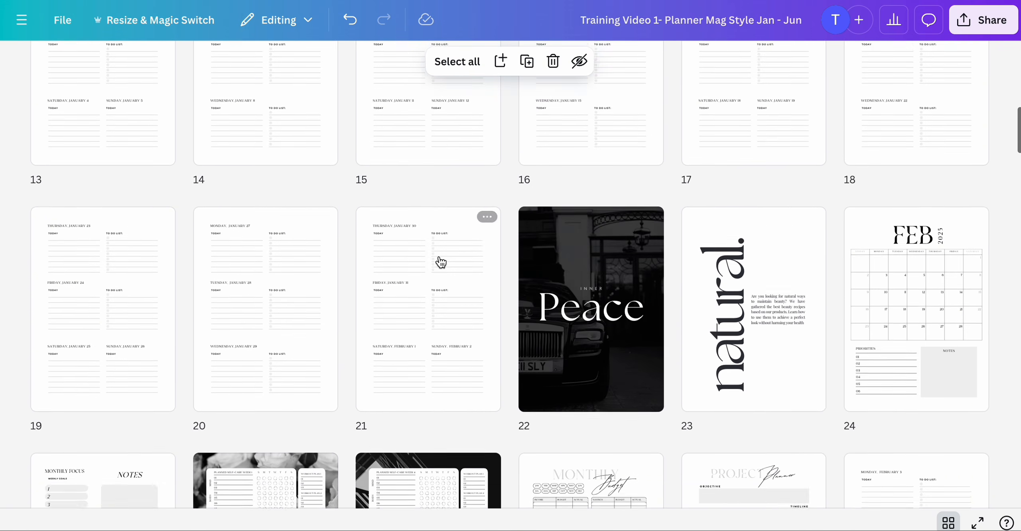
{"action": "scroll", "coordinate": [441, 263], "scroll_direction": "down", "scroll_amount": 10}
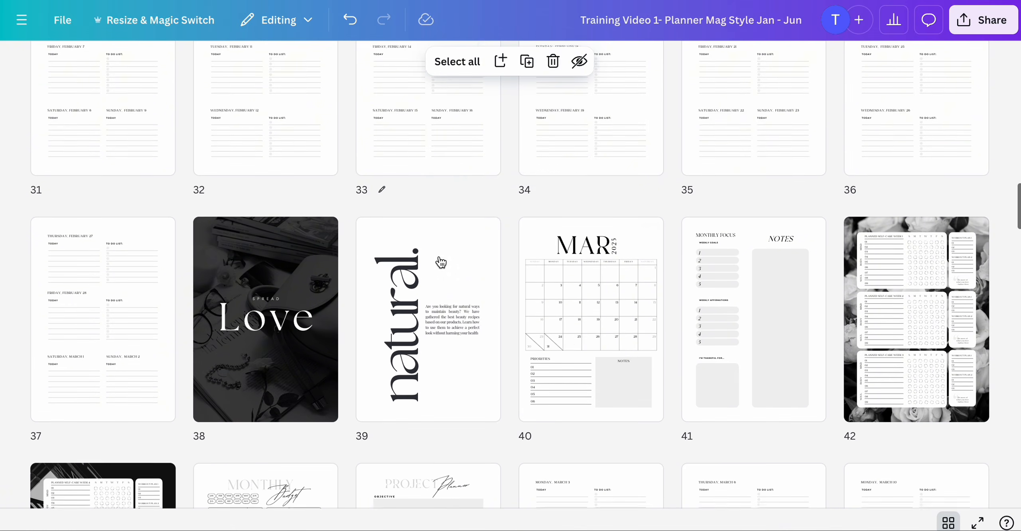
{"action": "scroll", "coordinate": [901, 129], "scroll_direction": "down", "scroll_amount": 4}
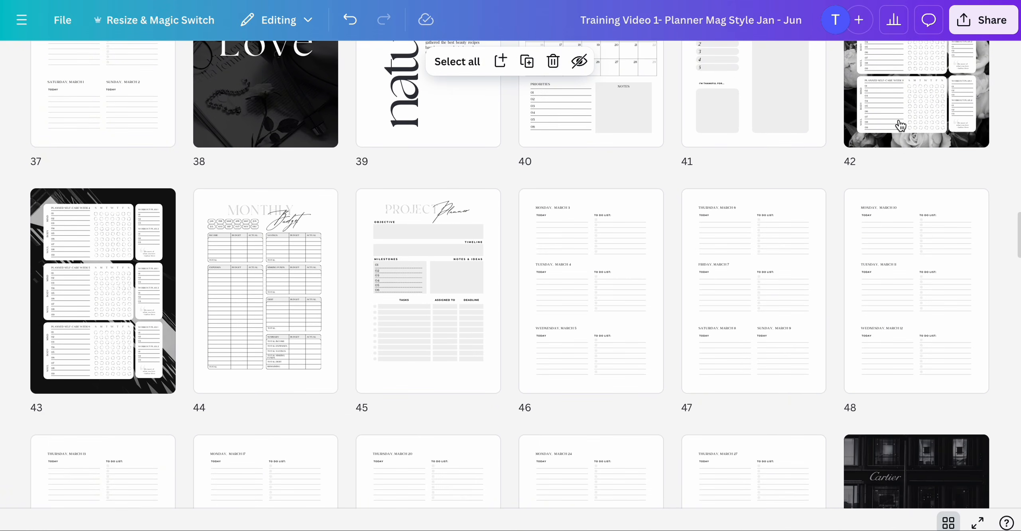
{"action": "double_click", "coordinate": [901, 126]}
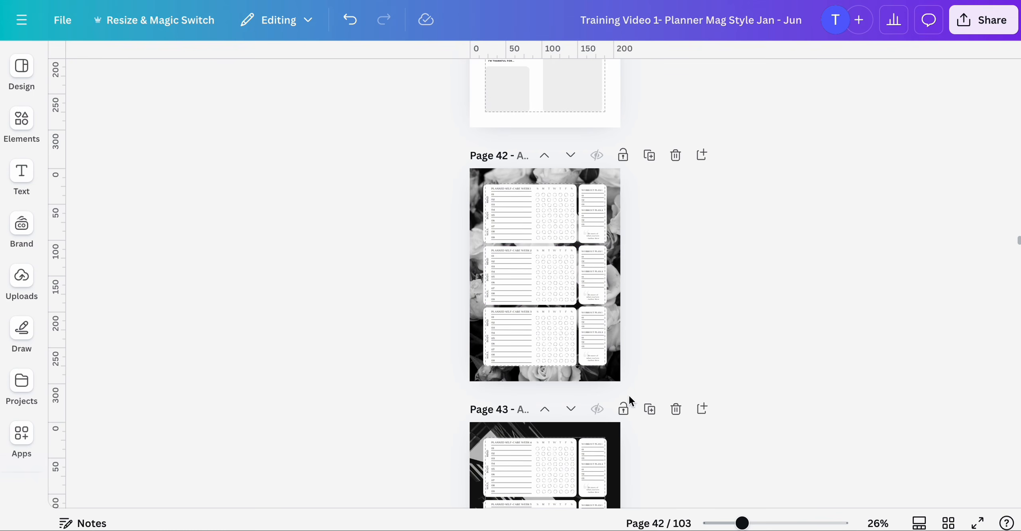
{"action": "left_click_drag", "start_coordinate": [743, 523], "coordinate": [777, 524]}
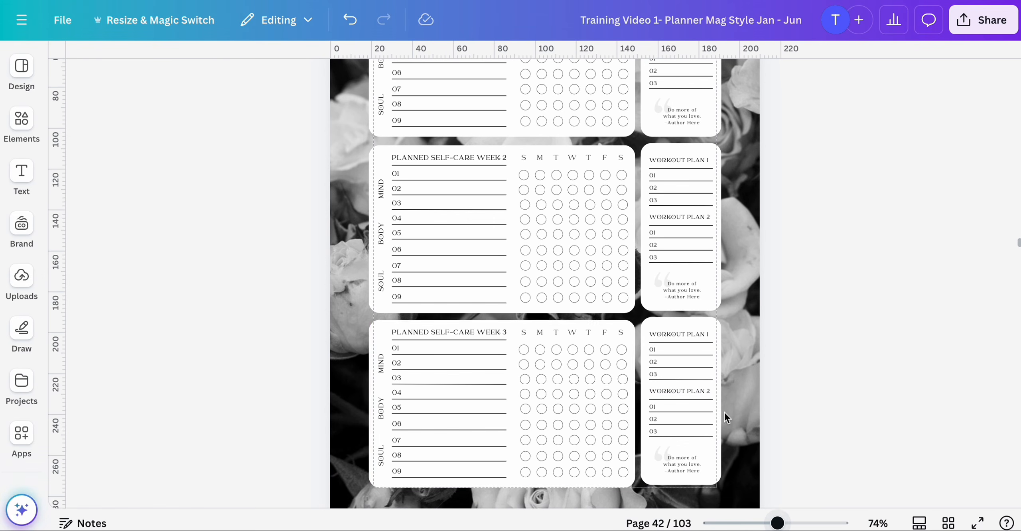
{"action": "scroll", "coordinate": [633, 382], "scroll_direction": "down", "scroll_amount": 15}
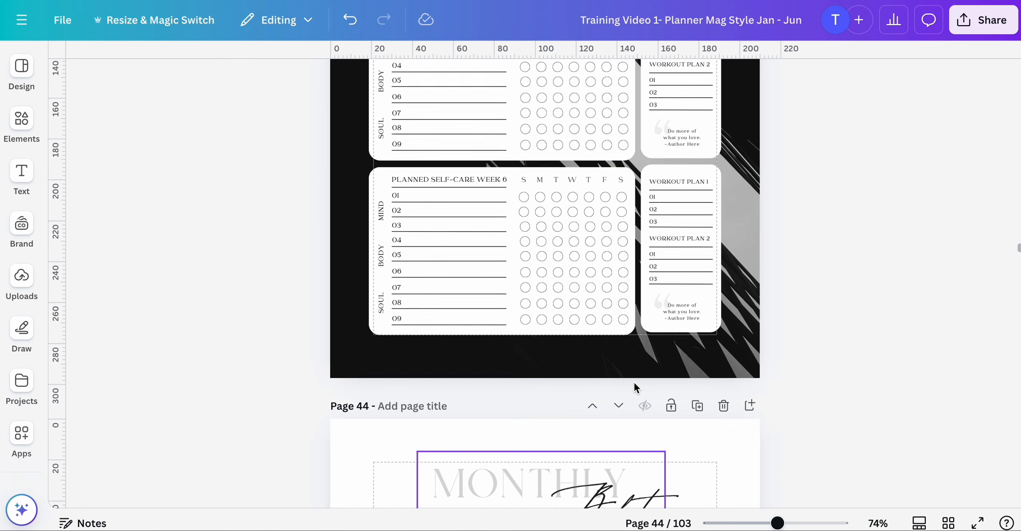
{"action": "scroll", "coordinate": [526, 319], "scroll_direction": "up", "scroll_amount": 3}
{"action": "scroll", "coordinate": [527, 319], "scroll_direction": "up", "scroll_amount": 15}
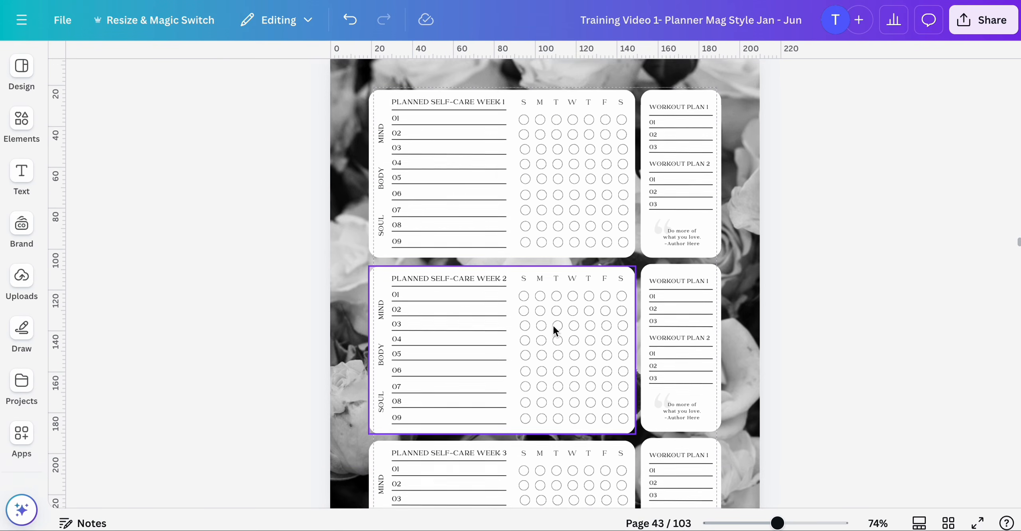
{"action": "left_click_drag", "start_coordinate": [776, 524], "coordinate": [802, 524]}
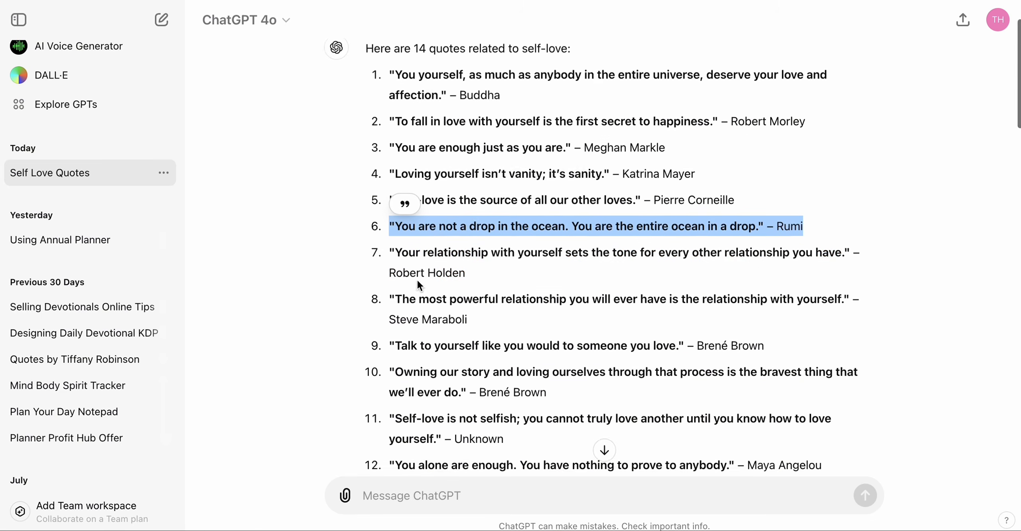
{"action": "scroll", "coordinate": [598, 279], "scroll_direction": "down", "scroll_amount": 2}
{"action": "left_click_drag", "start_coordinate": [390, 176], "coordinate": [474, 206]}
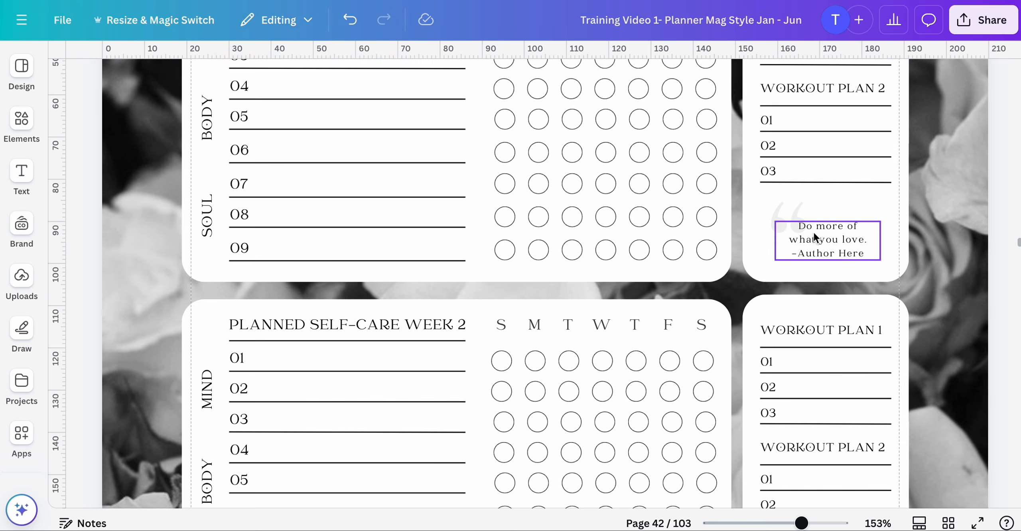
{"action": "type", "text": "\"Your relationship with yourself sets the tone for every other relationship you have.\" – Robert Holden"}
{"action": "left_click_drag", "start_coordinate": [878, 260], "coordinate": [839, 297]}
{"action": "scroll", "coordinate": [816, 347], "scroll_direction": "down", "scroll_amount": 5}
{"action": "left_click", "coordinate": [816, 347]}
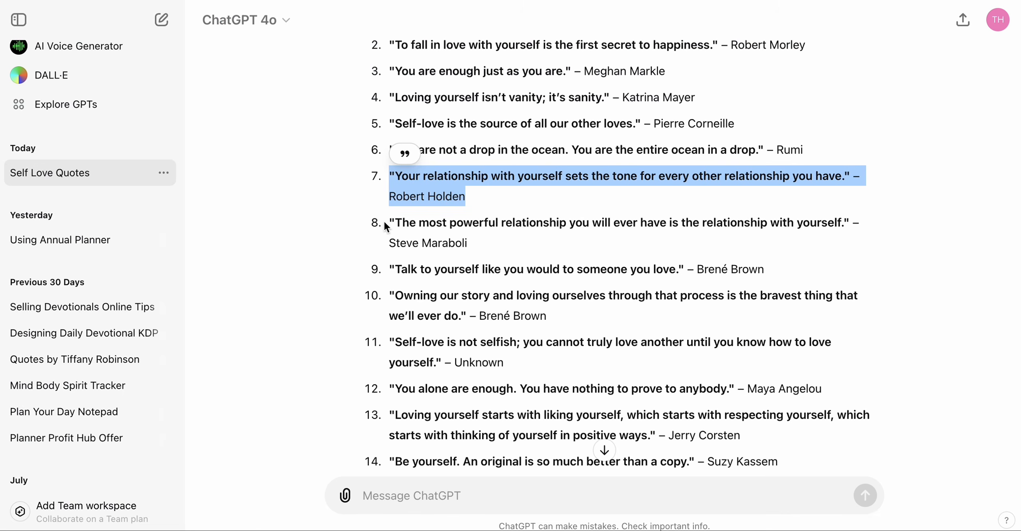
- Paste the Brené Brown quote "Talk to yourself like you would to someone you love." into the week 3 quote box
{"action": "left_click_drag", "start_coordinate": [386, 224], "coordinate": [468, 244]}
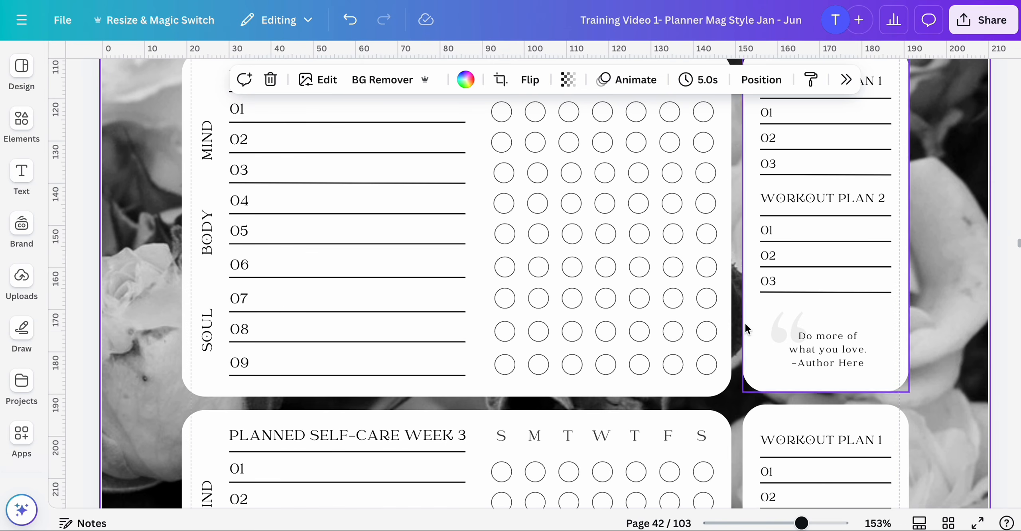
{"action": "type", "text": "\"The most powerful relationship you will ever have is the relationship with yourself.\" – Steve Maraboli"}
{"action": "left_click_drag", "start_coordinate": [839, 366], "coordinate": [900, 356]}
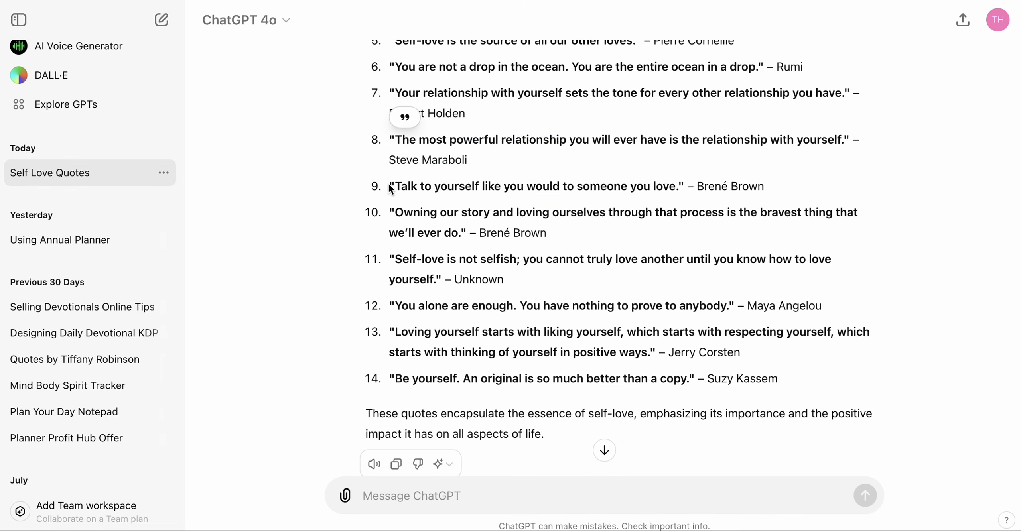
{"action": "left_click_drag", "start_coordinate": [390, 186], "coordinate": [777, 190]}
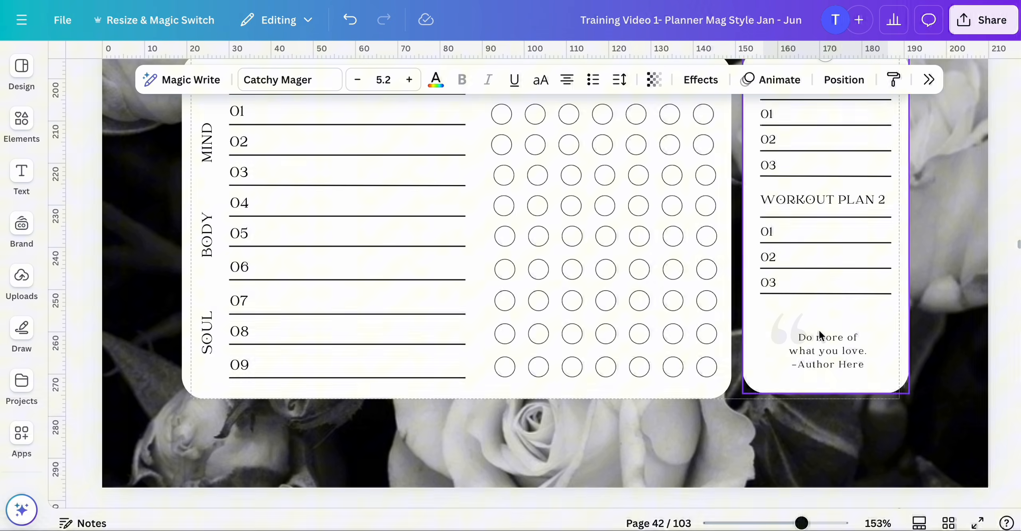
{"action": "type", "text": "\"Talk to yourself like you would to someone you love.\" – Brené Brown"}
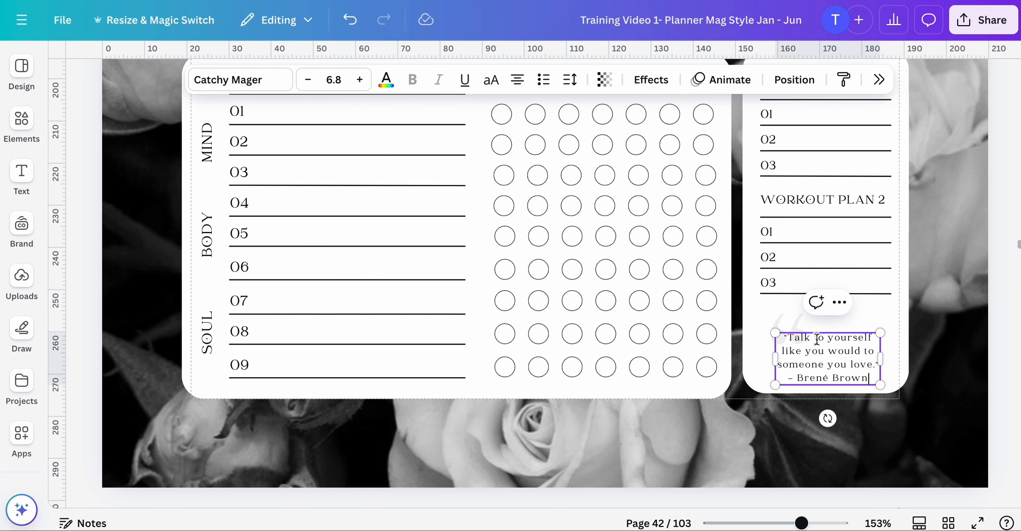
{"action": "left_click", "coordinate": [937, 358]}
- Copy the Brené Brown quote "Owning our story and loving ourselves..." from ChatGPT into a quote box on tracker page 43
{"action": "scroll", "coordinate": [937, 358], "scroll_direction": "down", "scroll_amount": 10}
{"action": "left_click_drag", "start_coordinate": [390, 211], "coordinate": [547, 230]}
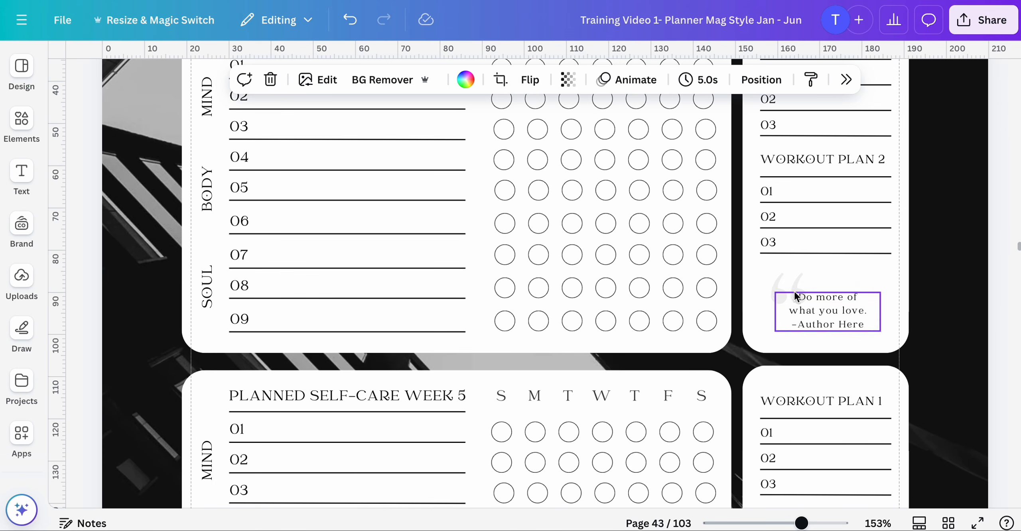
{"action": "type", "text": "\"Owning our story and loving ourselves through that process is the bravest thing that we'll ever do.\" – Brené Brown"}
{"action": "left_click_drag", "start_coordinate": [880, 293], "coordinate": [865, 307]}
{"action": "left_click", "coordinate": [938, 351]}
{"action": "left_click_drag", "start_coordinate": [865, 346], "coordinate": [844, 317]}
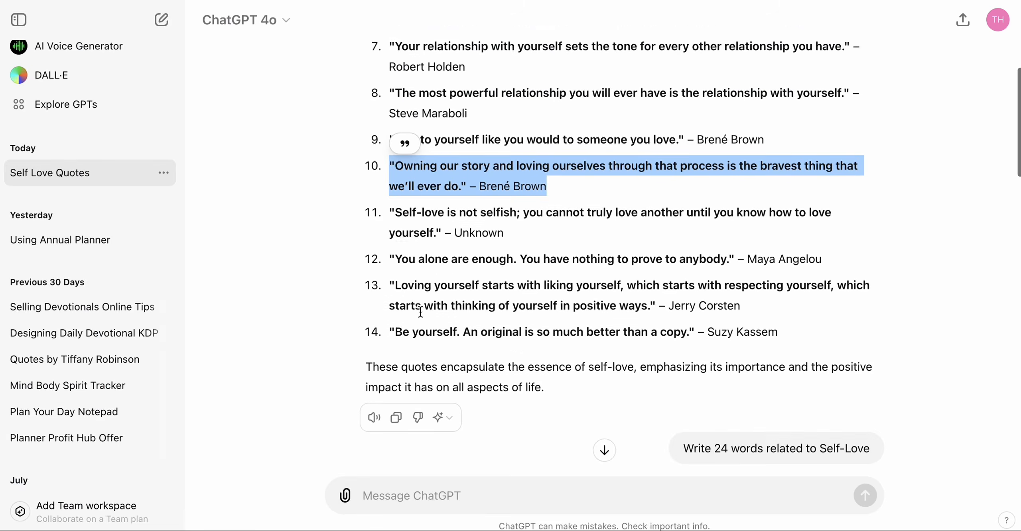
- Replace the week 5 quote box text on tracker page 43 with the pasted self-love quote
{"action": "left_click_drag", "start_coordinate": [503, 214], "coordinate": [389, 202]}
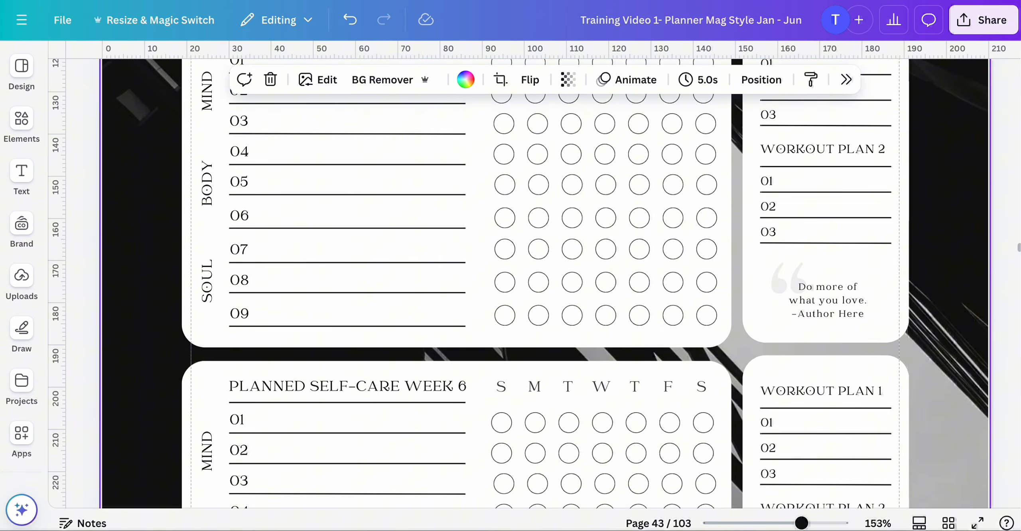
{"action": "left_click_drag", "start_coordinate": [790, 301], "coordinate": [925, 314]}
{"action": "type", "text": "\"Self-love is not selfish; you cannot truly love another until you know how to love yourself.\" - Unknown"}
{"action": "left_click_drag", "start_coordinate": [919, 348], "coordinate": [884, 333]}
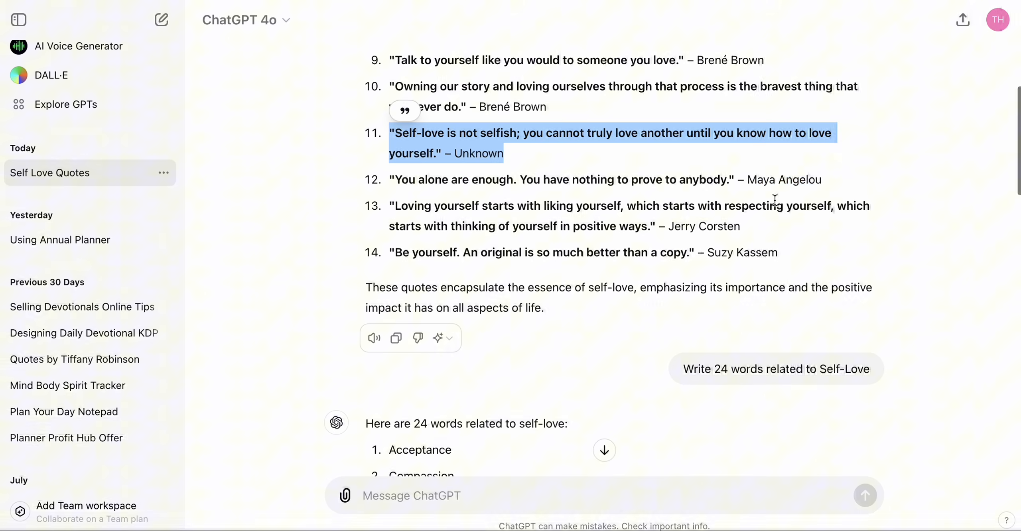
- Copy the Maya Angelou quote "You alone are enough. You have nothing to prove to anybody." into the week 6 quote box
{"action": "left_click_drag", "start_coordinate": [822, 180], "coordinate": [389, 180]}
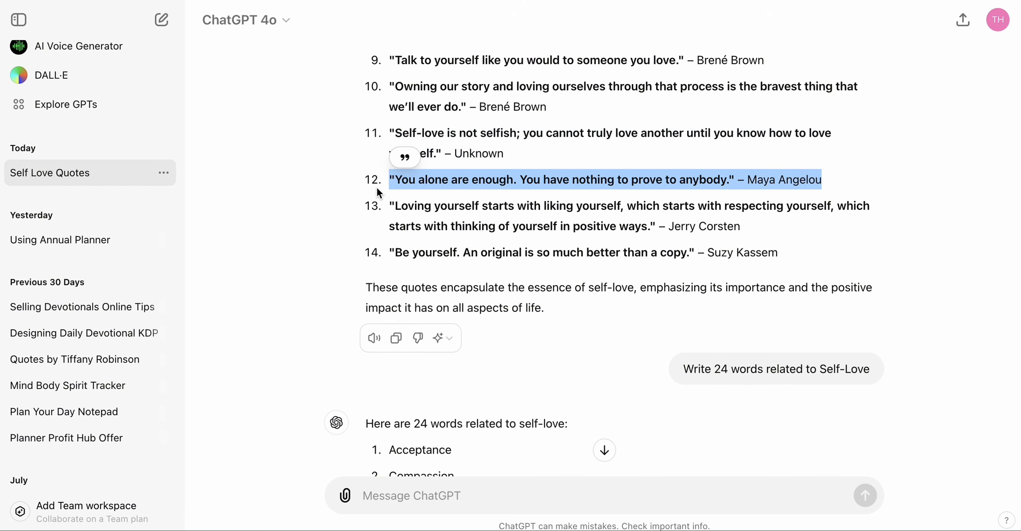
{"action": "key", "text": "ctrl+c"}
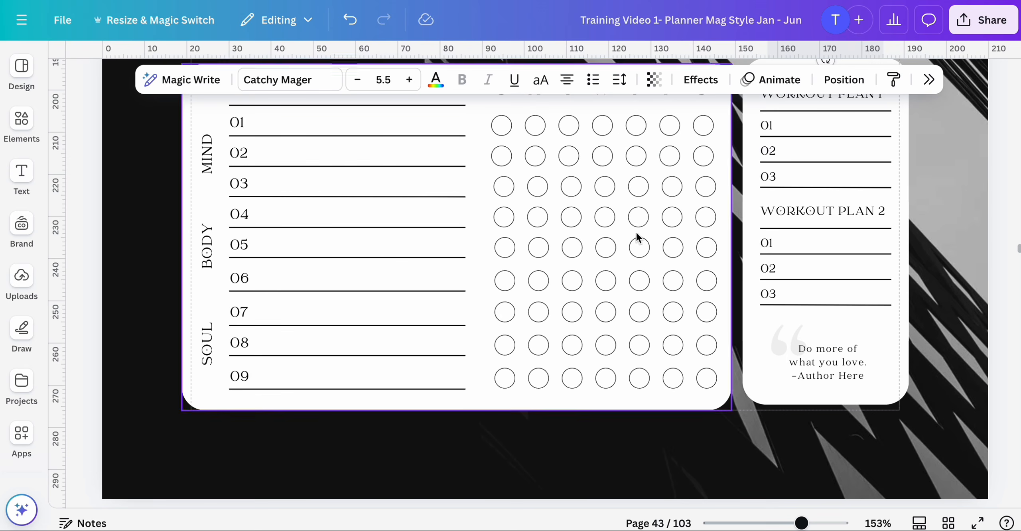
{"action": "left_click", "coordinate": [828, 359]}
{"action": "key", "text": "ctrl+a"}
{"action": "key", "text": "ctrl+v"}
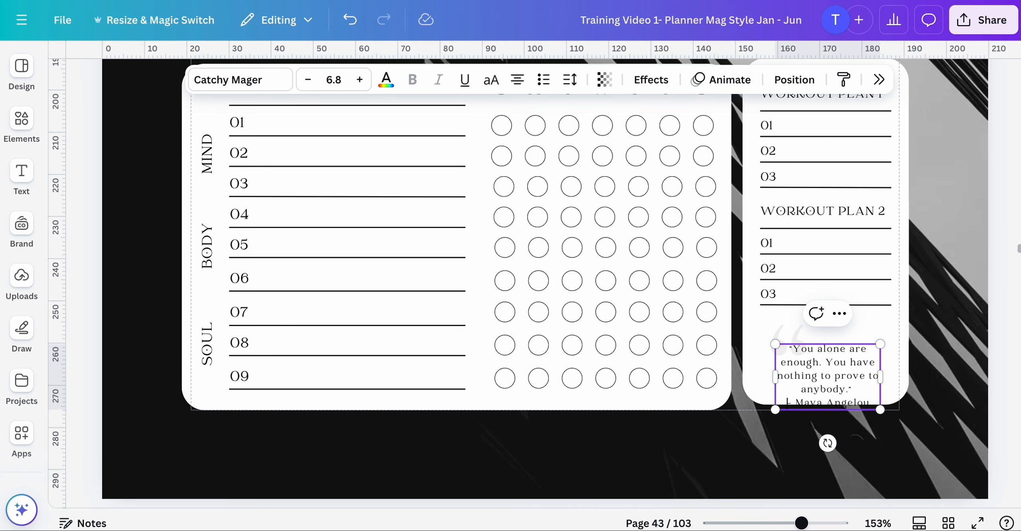
{"action": "left_click_drag", "start_coordinate": [880, 409], "coordinate": [873, 400]}
- Review the quotes on March's tracker pages, then select and copy tracker pages 42 and 43 in grid view
{"action": "scroll", "coordinate": [806, 366], "scroll_direction": "up", "scroll_amount": 10}
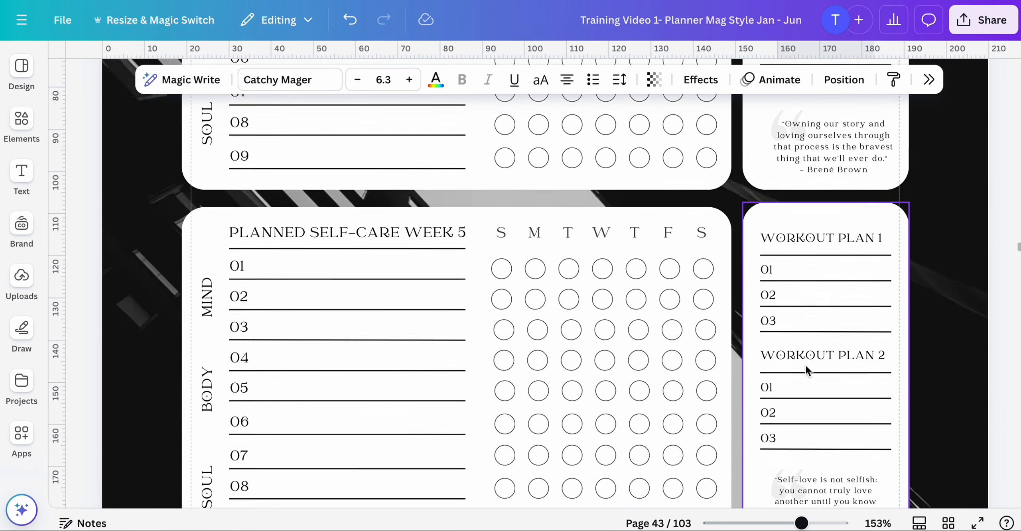
{"action": "scroll", "coordinate": [806, 365], "scroll_direction": "up", "scroll_amount": 15}
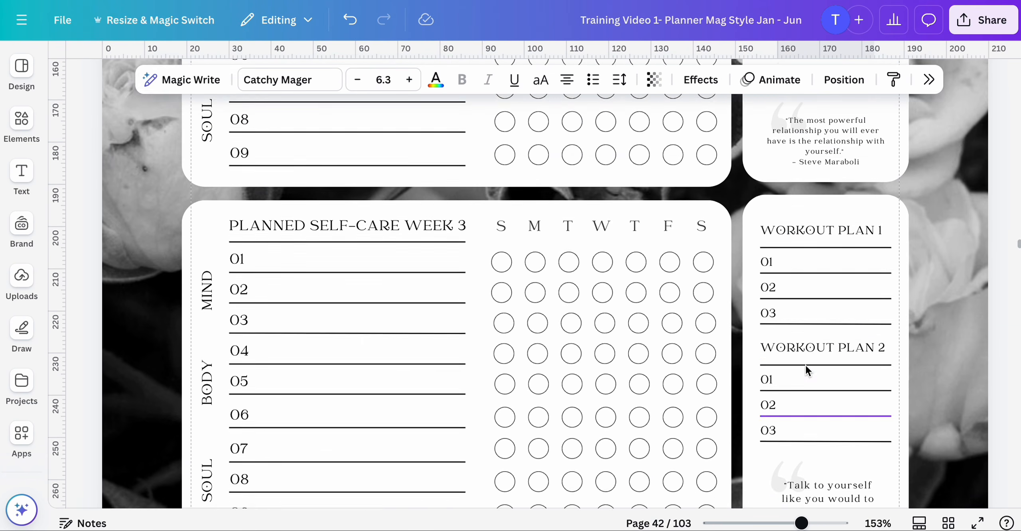
{"action": "scroll", "coordinate": [806, 366], "scroll_direction": "up", "scroll_amount": 14}
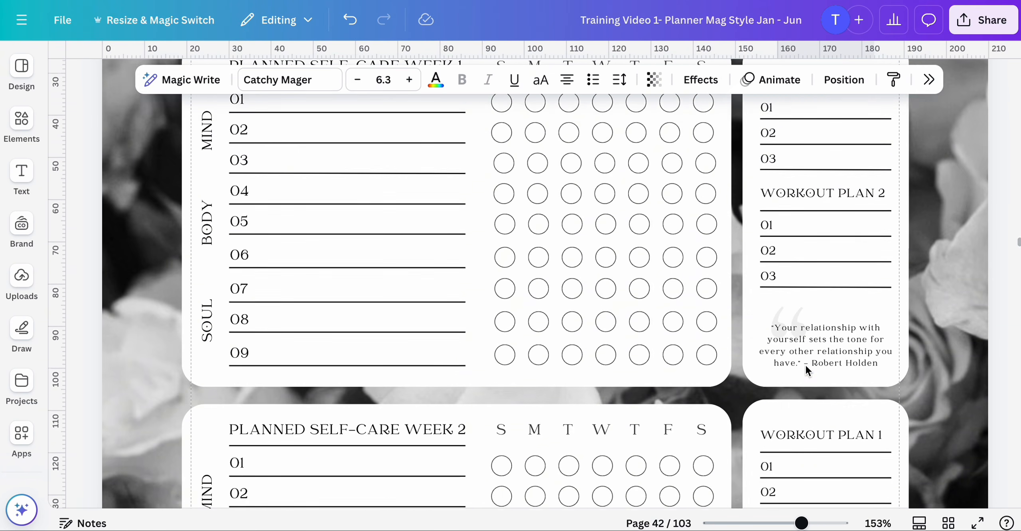
{"action": "scroll", "coordinate": [806, 364], "scroll_direction": "up", "scroll_amount": 10}
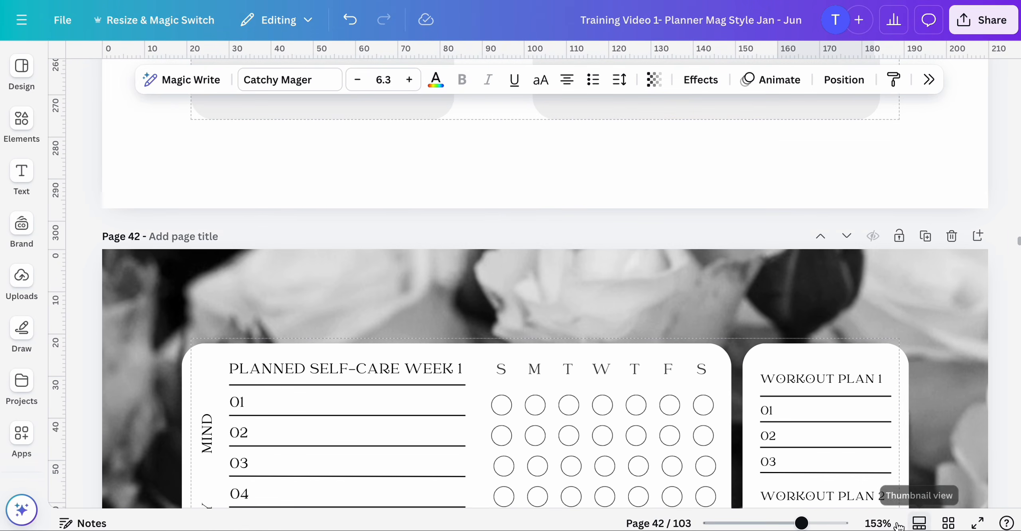
{"action": "left_click_drag", "start_coordinate": [811, 526], "coordinate": [760, 526]}
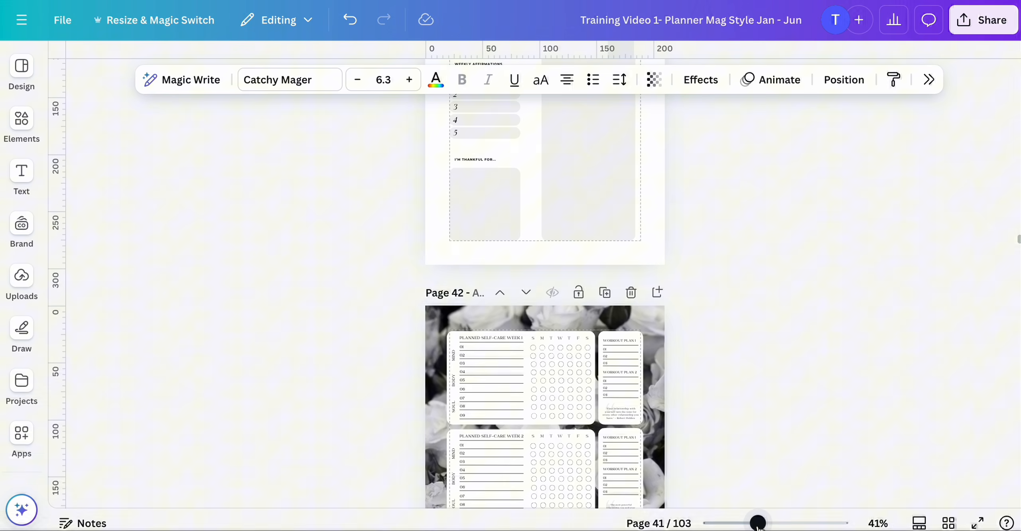
{"action": "left_click", "coordinate": [948, 525]}
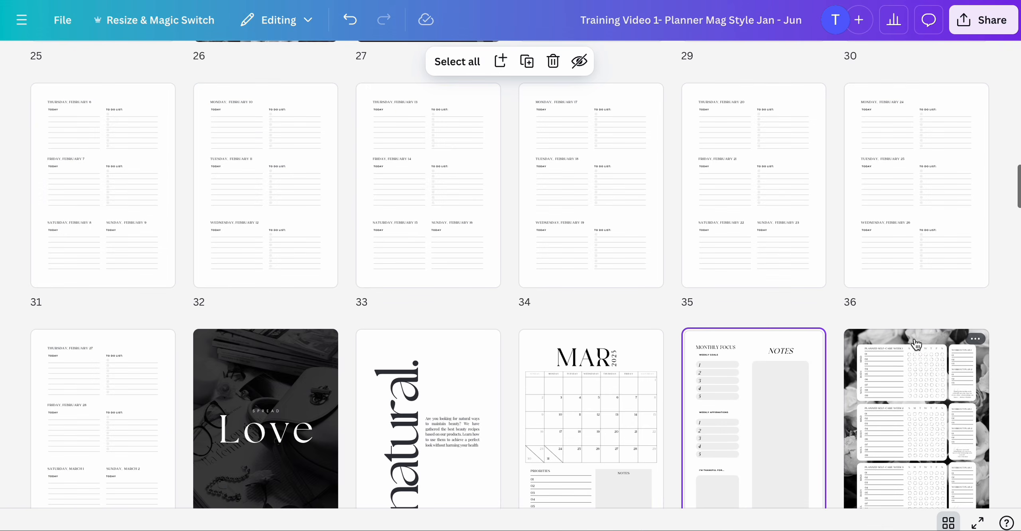
{"action": "scroll", "coordinate": [917, 344], "scroll_direction": "down", "scroll_amount": 5}
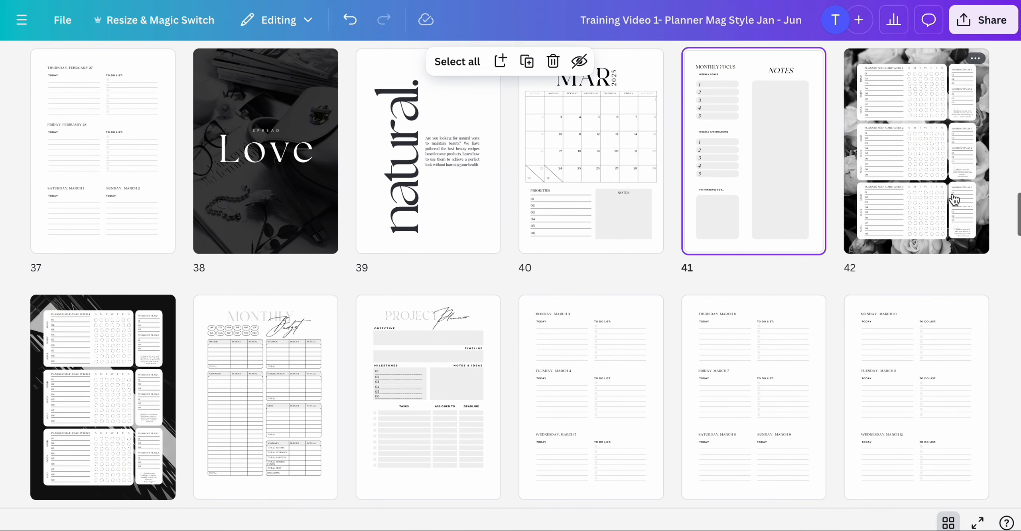
{"action": "scroll", "coordinate": [954, 199], "scroll_direction": "up", "scroll_amount": 1}
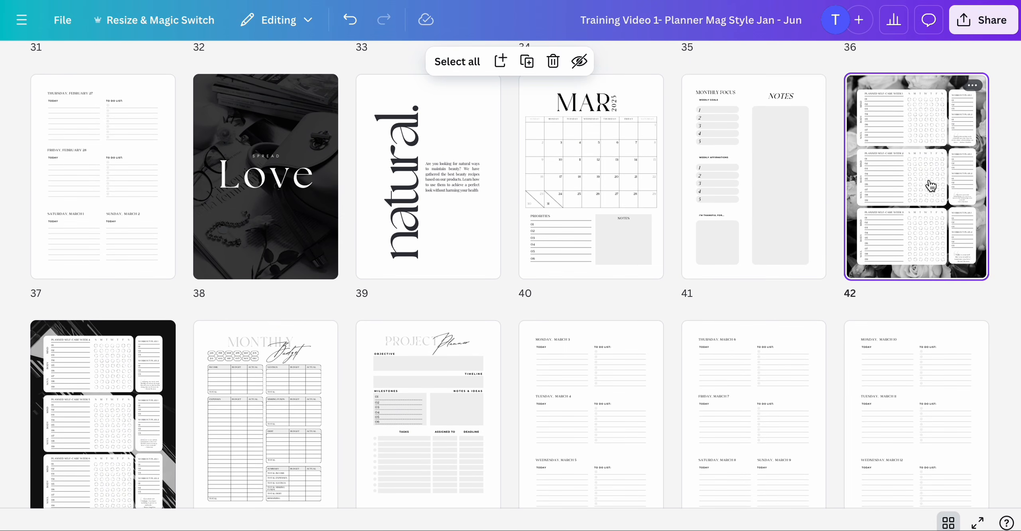
{"action": "scroll", "coordinate": [931, 186], "scroll_direction": "down", "scroll_amount": 2}
{"action": "scroll", "coordinate": [294, 287], "scroll_direction": "up", "scroll_amount": 1}
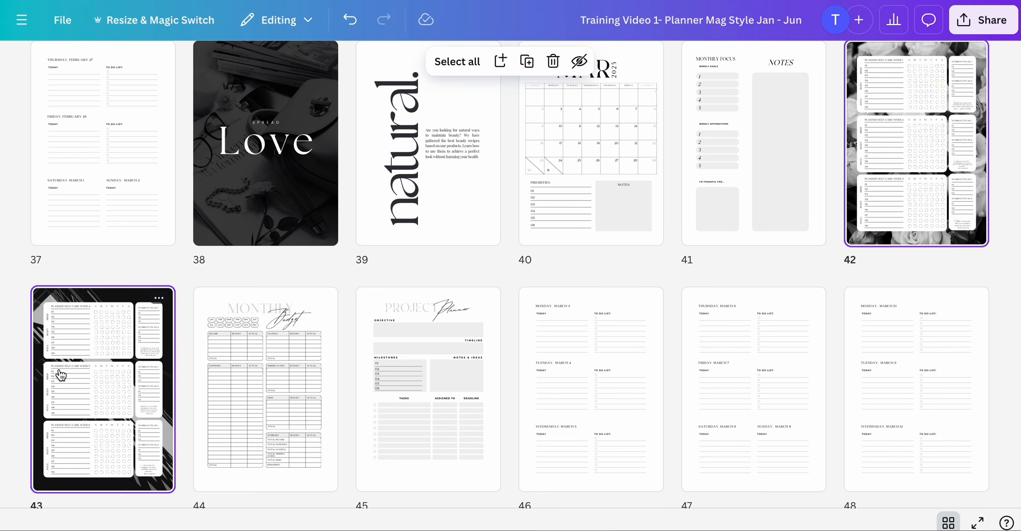
{"action": "scroll", "coordinate": [232, 467], "scroll_direction": "down", "scroll_amount": 20}
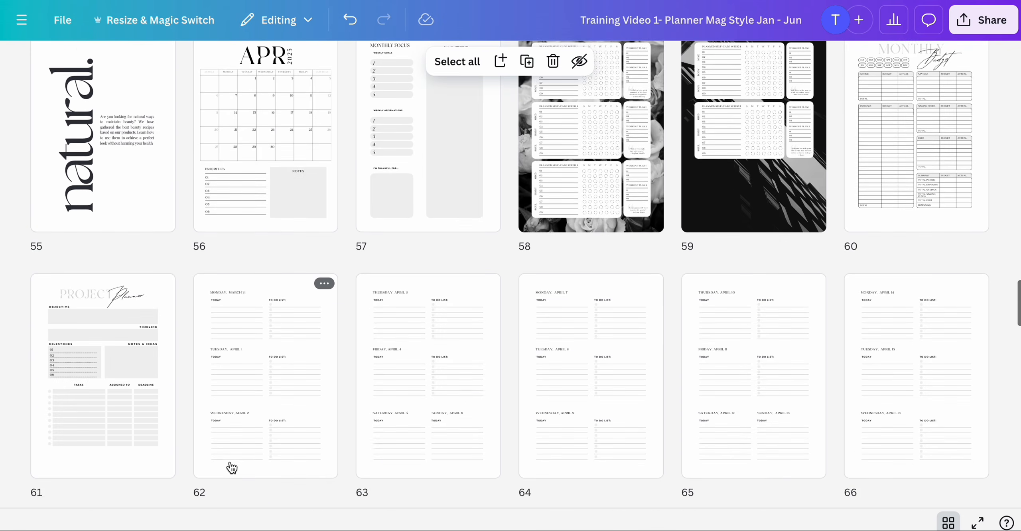
{"action": "scroll", "coordinate": [231, 467], "scroll_direction": "down", "scroll_amount": 20}
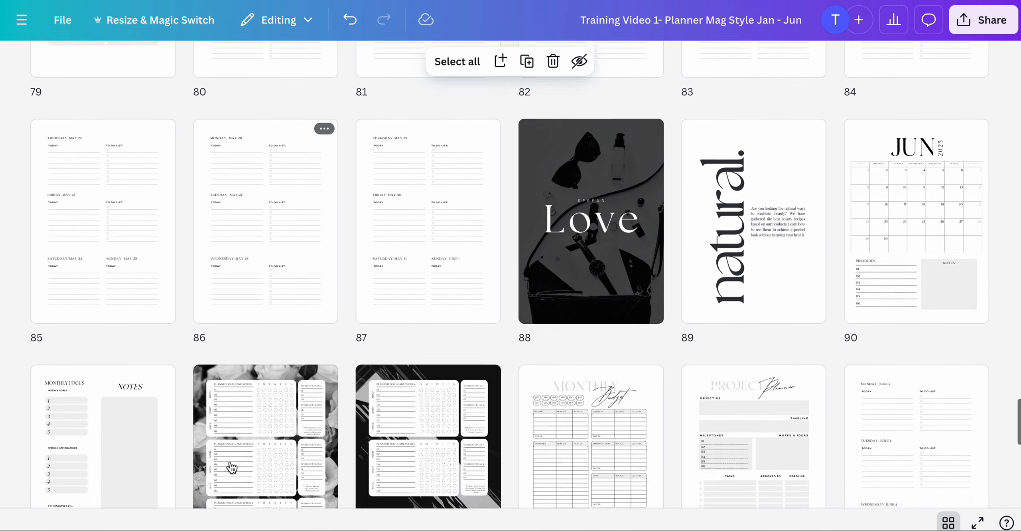
{"action": "scroll", "coordinate": [232, 468], "scroll_direction": "down", "scroll_amount": 8}
{"action": "scroll", "coordinate": [231, 468], "scroll_direction": "up", "scroll_amount": 20}
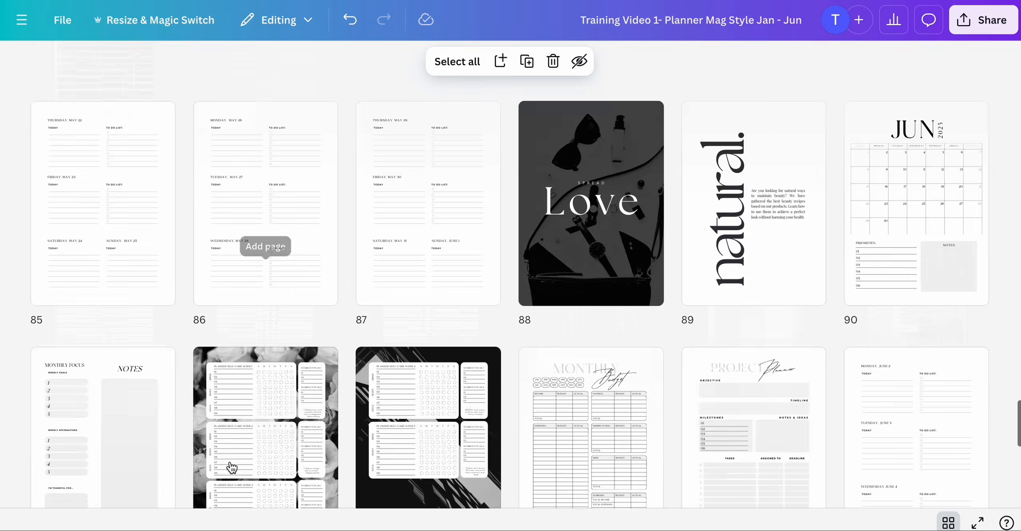
{"action": "scroll", "coordinate": [232, 468], "scroll_direction": "up", "scroll_amount": 20}
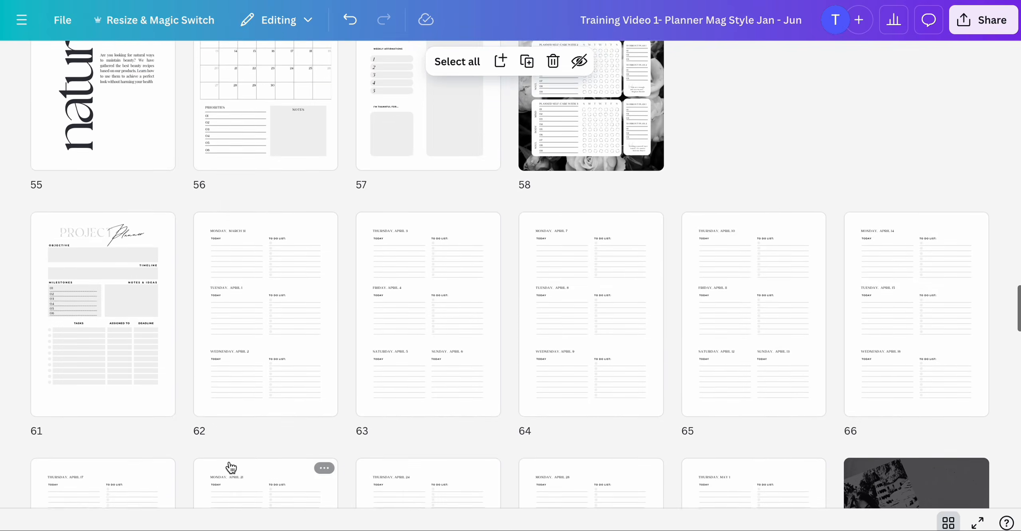
{"action": "scroll", "coordinate": [232, 468], "scroll_direction": "up", "scroll_amount": 15}
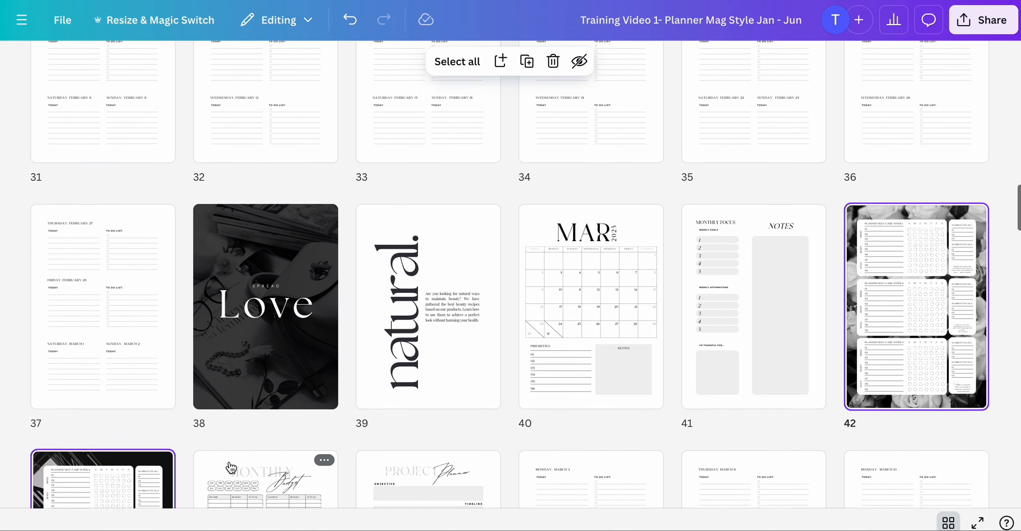
- In the Jul - Dec planner, paste the tracker pages after August's monthly focus page 22 and delete August's original tracker pages
{"action": "scroll", "coordinate": [232, 467], "scroll_direction": "up", "scroll_amount": 10}
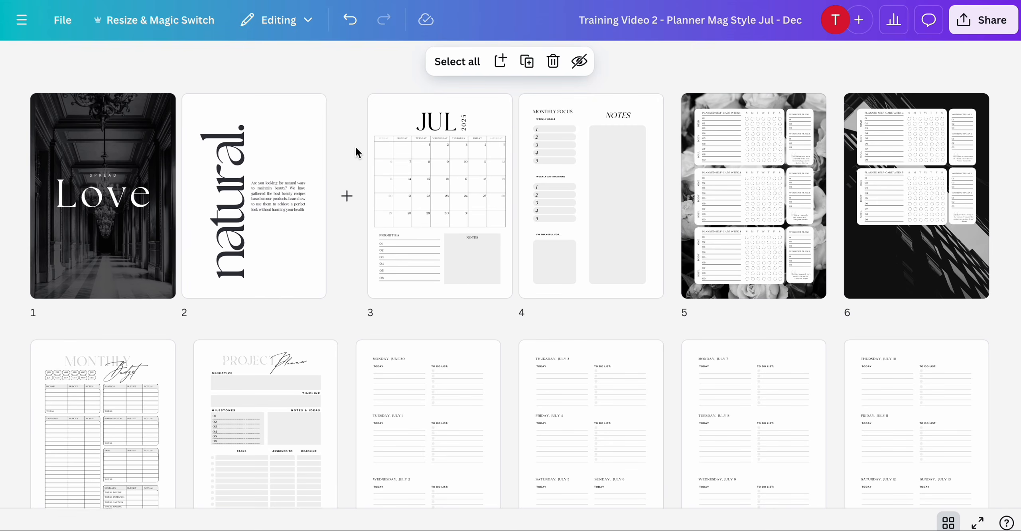
{"action": "scroll", "coordinate": [356, 148], "scroll_direction": "down", "scroll_amount": 11}
{"action": "scroll", "coordinate": [401, 275], "scroll_direction": "down", "scroll_amount": 5}
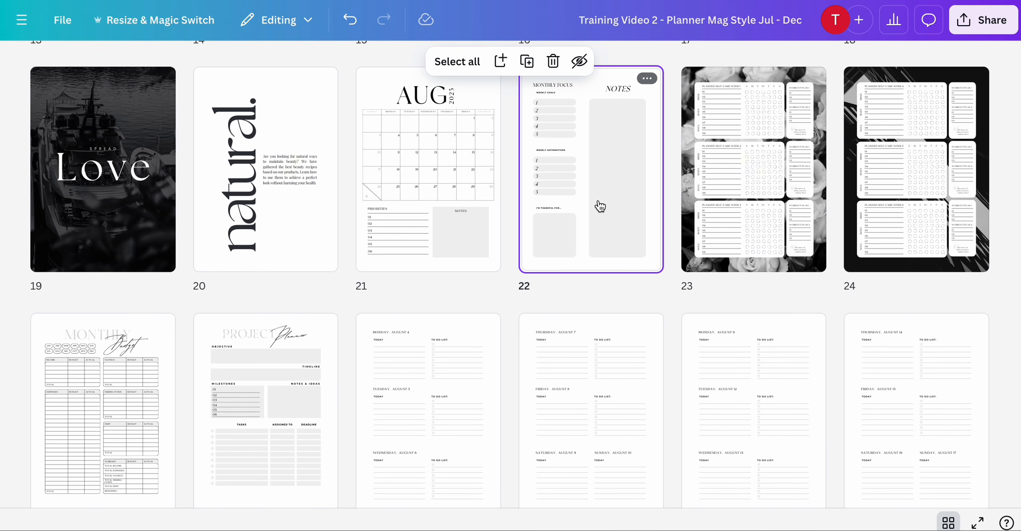
{"action": "key", "text": "ctrl+v"}
{"action": "scroll", "coordinate": [641, 251], "scroll_direction": "down", "scroll_amount": 2}
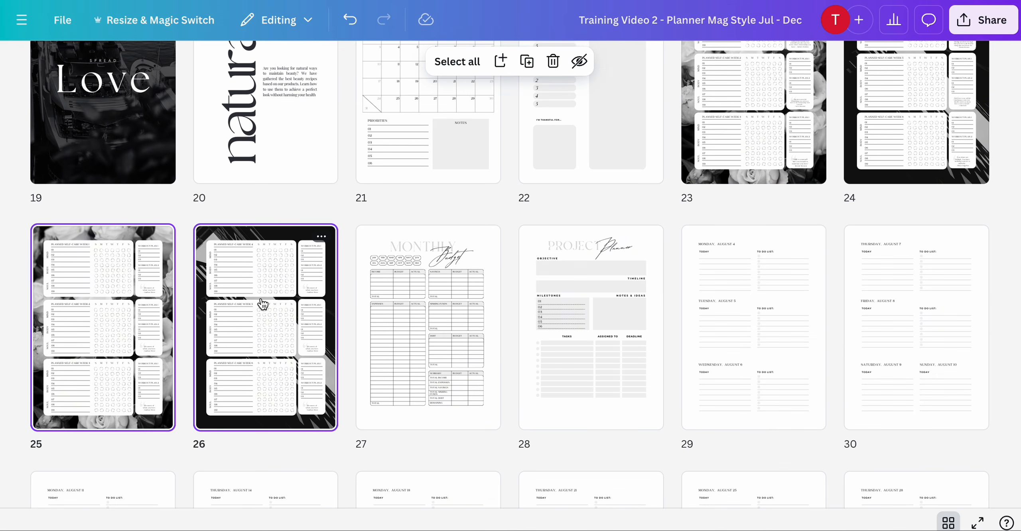
{"action": "key", "text": "Delete"}
- Paste the tracker pages after November's monthly focus page 72 and delete November's original tracker pages
{"action": "scroll", "coordinate": [573, 353], "scroll_direction": "down", "scroll_amount": 15}
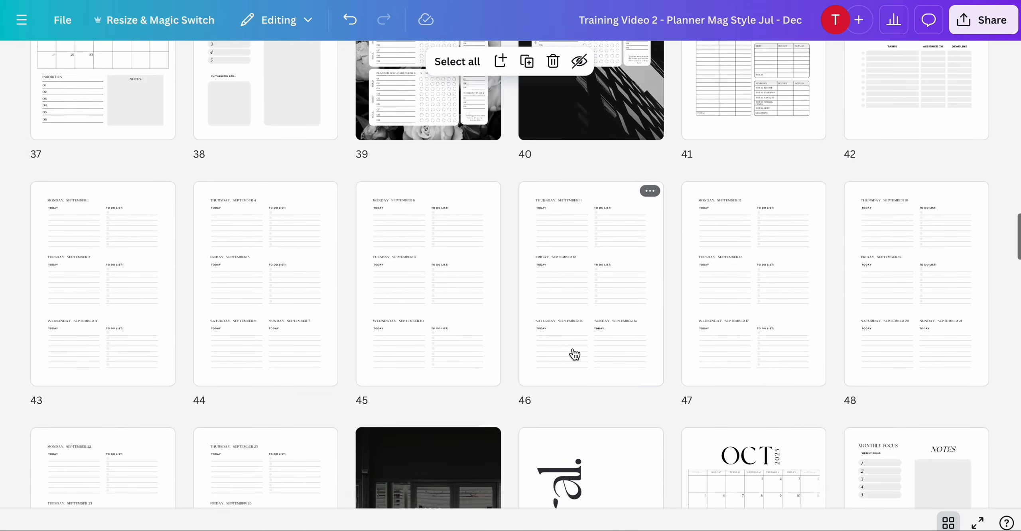
{"action": "scroll", "coordinate": [575, 354], "scroll_direction": "down", "scroll_amount": 20}
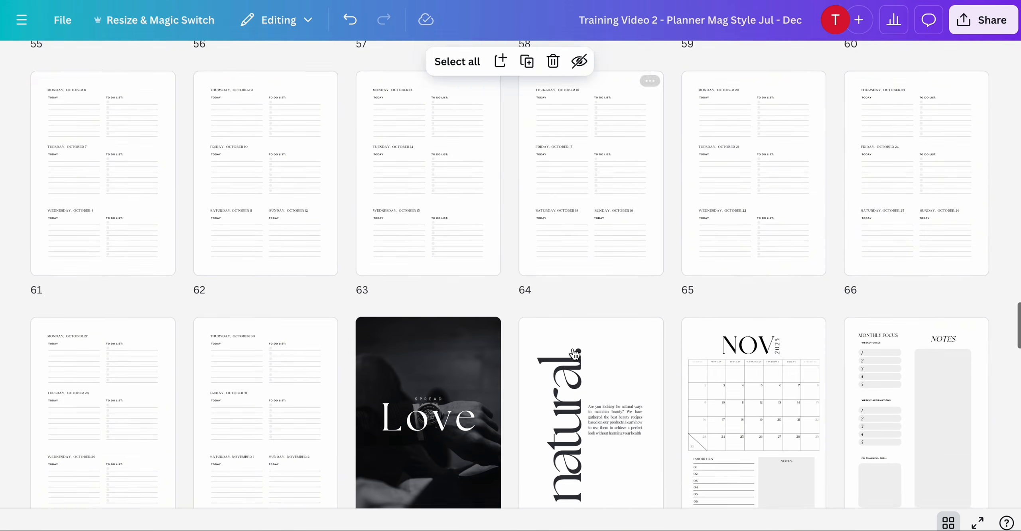
{"action": "scroll", "coordinate": [574, 354], "scroll_direction": "down", "scroll_amount": 5}
{"action": "scroll", "coordinate": [575, 355], "scroll_direction": "up", "scroll_amount": 6}
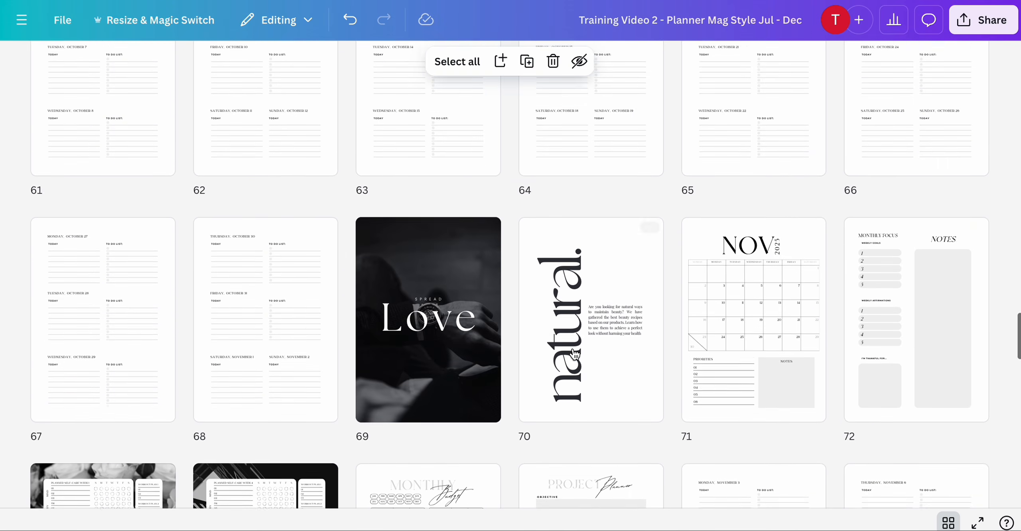
{"action": "scroll", "coordinate": [574, 355], "scroll_direction": "down", "scroll_amount": 1}
{"action": "scroll", "coordinate": [575, 354], "scroll_direction": "down", "scroll_amount": 1}
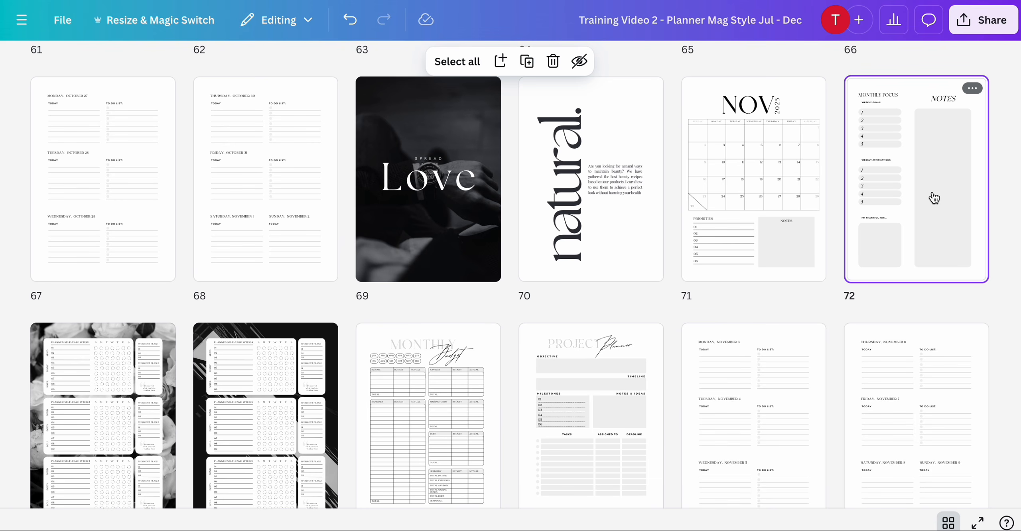
{"action": "key", "text": "ctrl+d"}
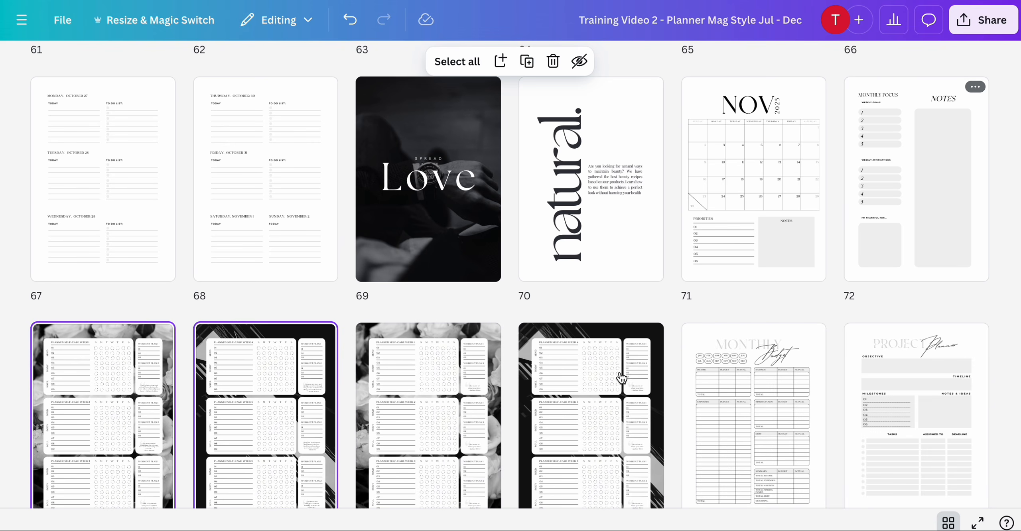
{"action": "scroll", "coordinate": [621, 378], "scroll_direction": "down", "scroll_amount": 4}
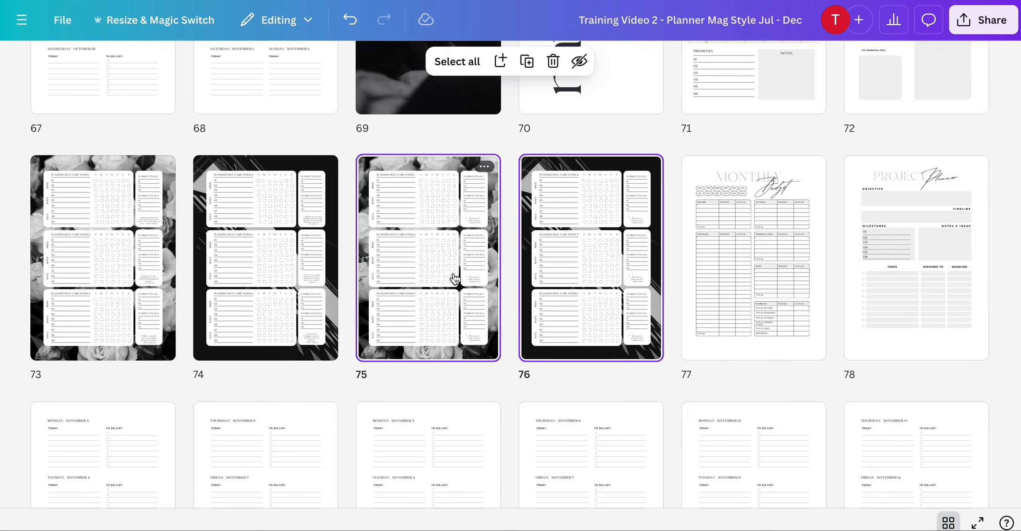
{"action": "key", "text": "Delete"}
- Open July's tracker page 5 and review its quote boxes
{"action": "scroll", "coordinate": [598, 342], "scroll_direction": "down", "scroll_amount": 20}
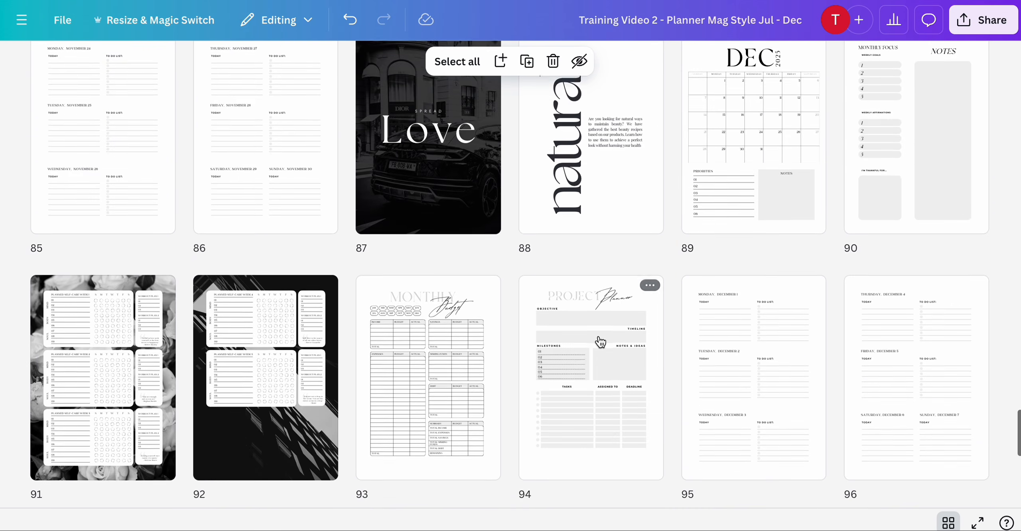
{"action": "scroll", "coordinate": [601, 342], "scroll_direction": "up", "scroll_amount": 20}
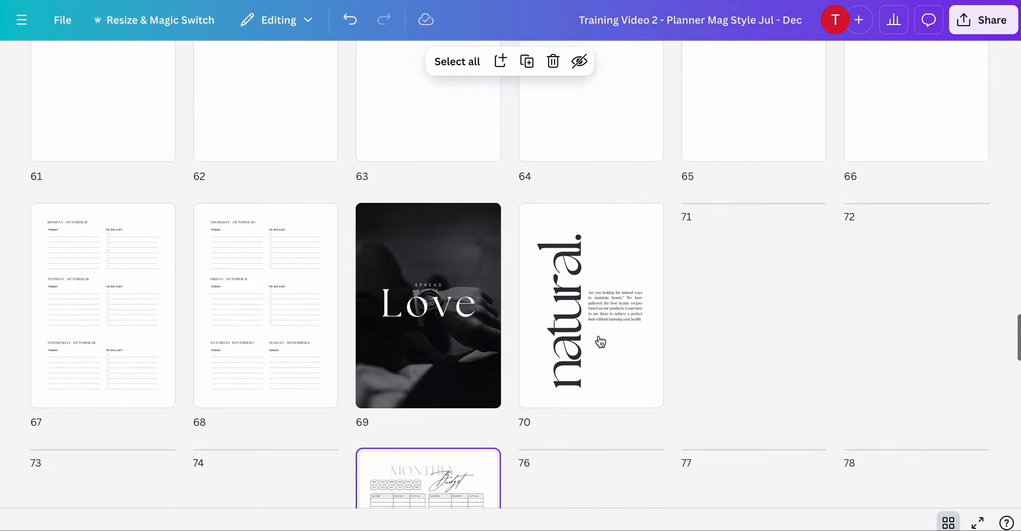
{"action": "scroll", "coordinate": [600, 342], "scroll_direction": "up", "scroll_amount": 20}
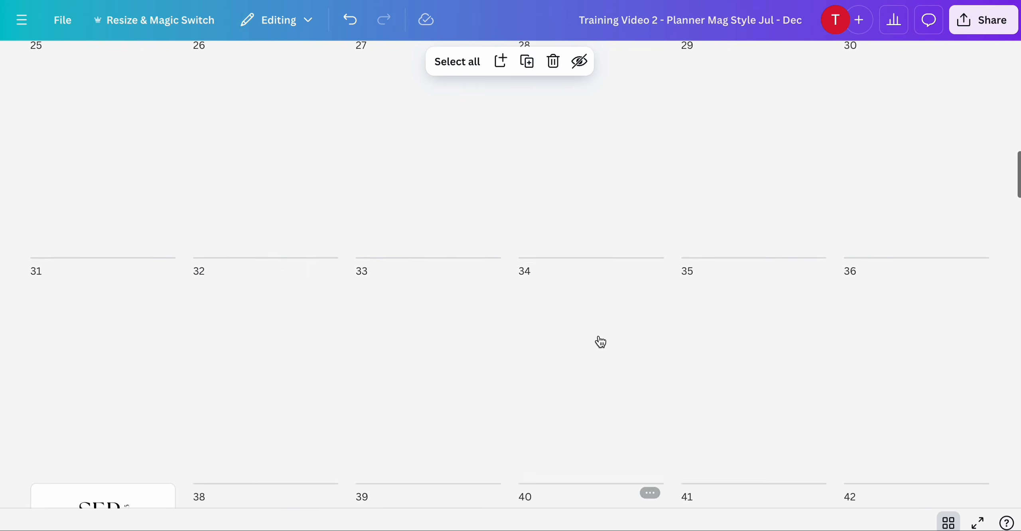
{"action": "scroll", "coordinate": [601, 342], "scroll_direction": "up", "scroll_amount": 20}
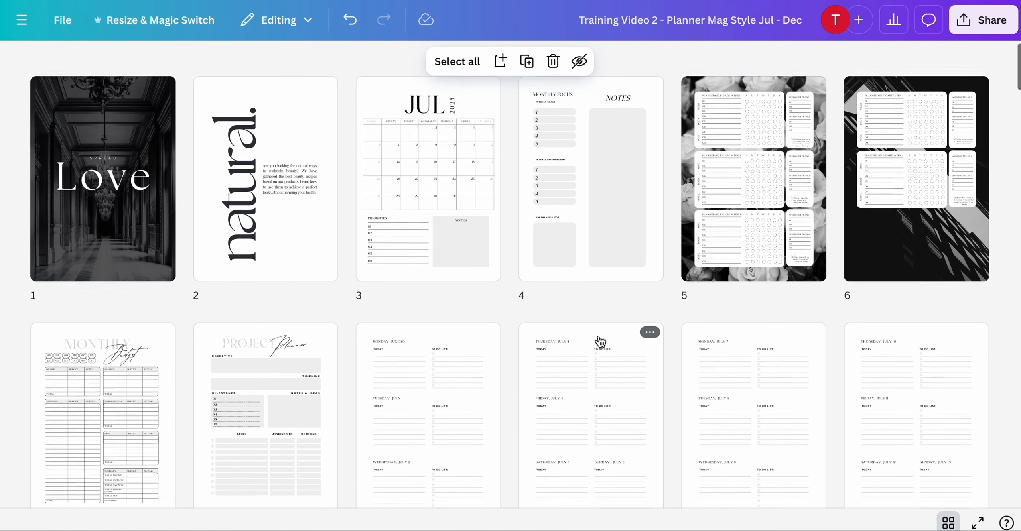
{"action": "scroll", "coordinate": [601, 342], "scroll_direction": "up", "scroll_amount": 1}
{"action": "double_click", "coordinate": [750, 259]}
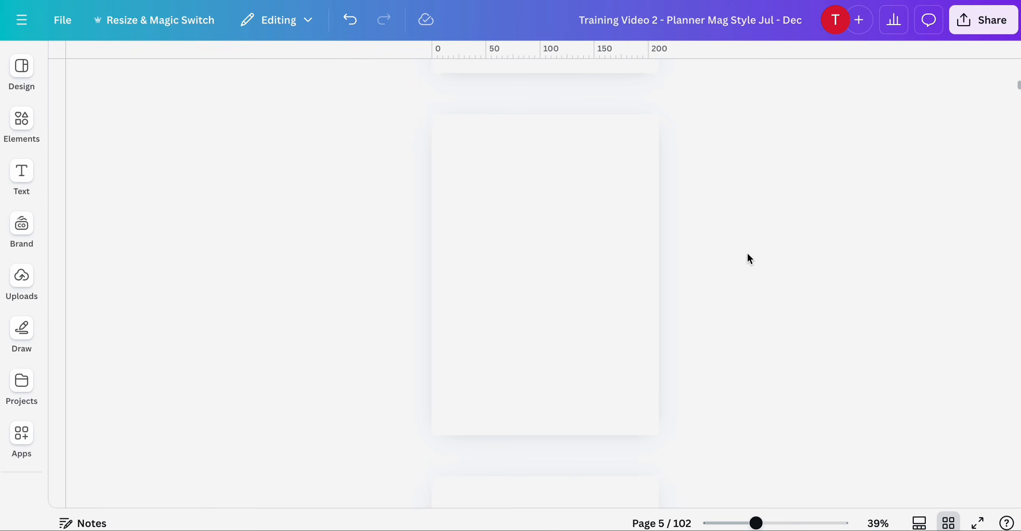
{"action": "left_click_drag", "start_coordinate": [753, 522], "coordinate": [786, 521]}
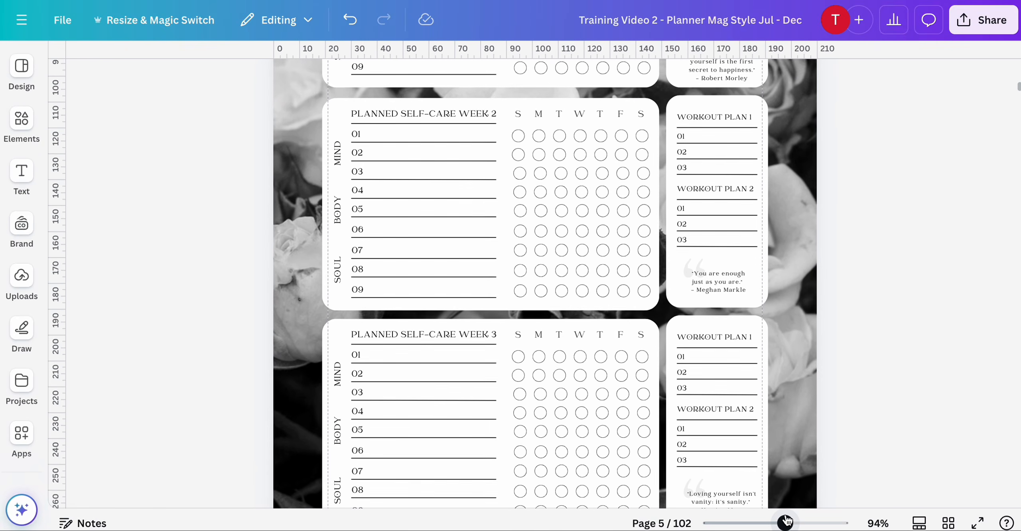
{"action": "scroll", "coordinate": [788, 372], "scroll_direction": "up", "scroll_amount": 10}
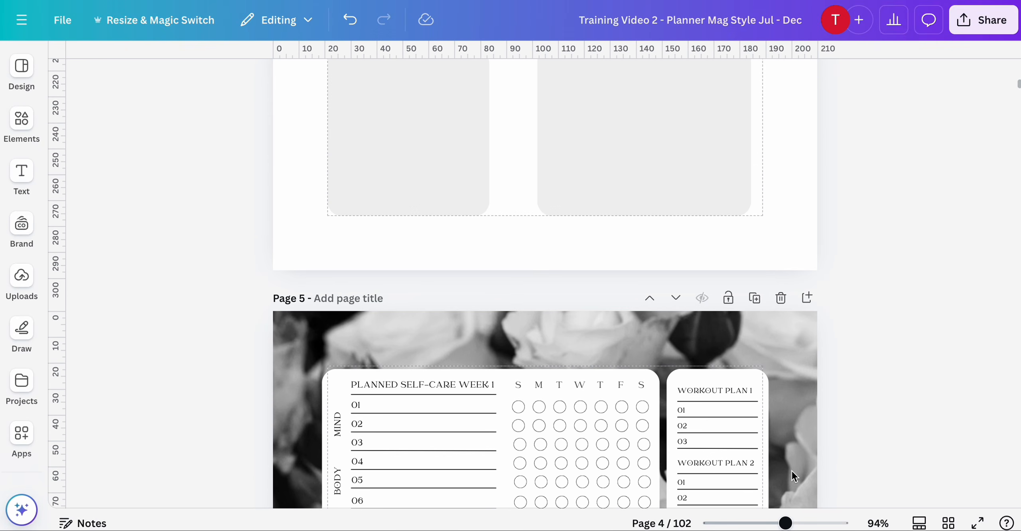
{"action": "left_click_drag", "start_coordinate": [785, 524], "coordinate": [769, 524]}
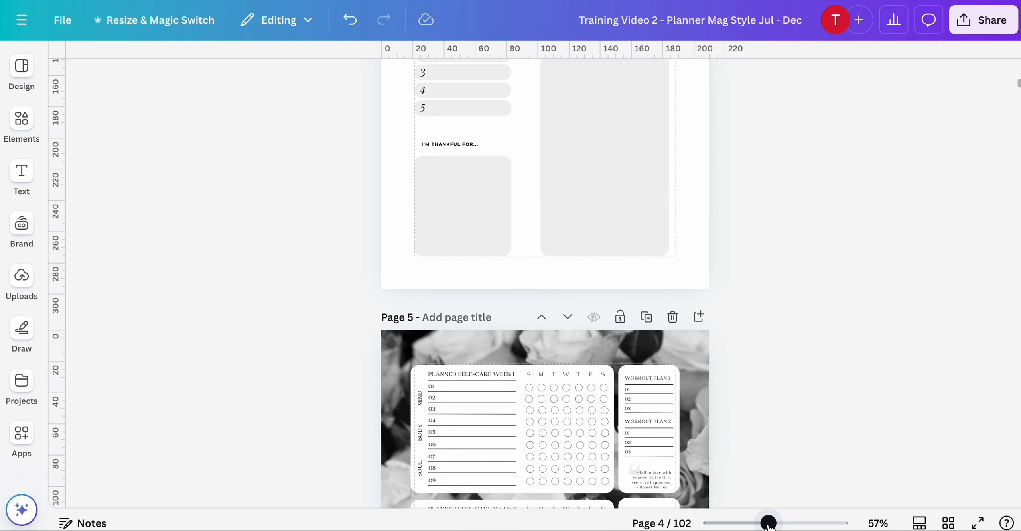
{"action": "scroll", "coordinate": [791, 399], "scroll_direction": "up", "scroll_amount": 4}
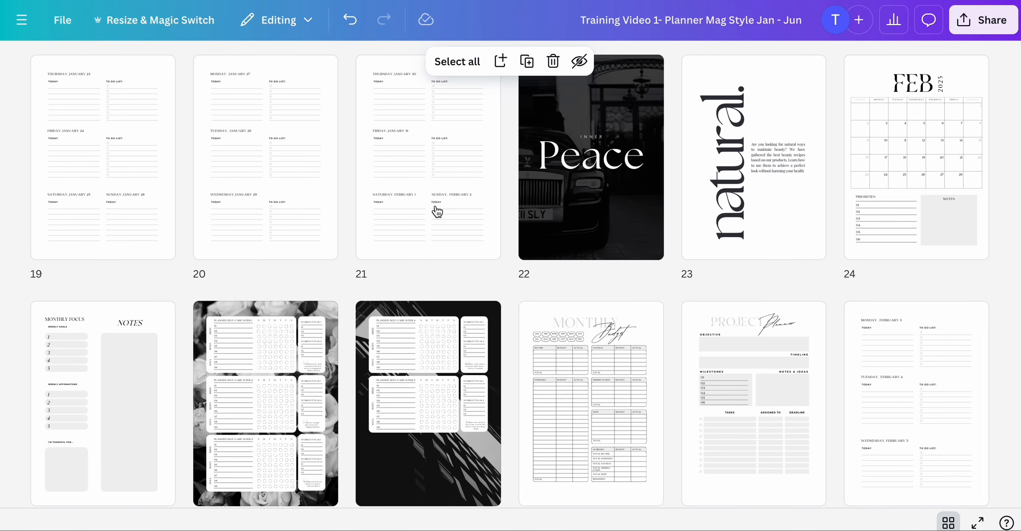
{"action": "scroll", "coordinate": [436, 210], "scroll_direction": "up", "scroll_amount": 7}
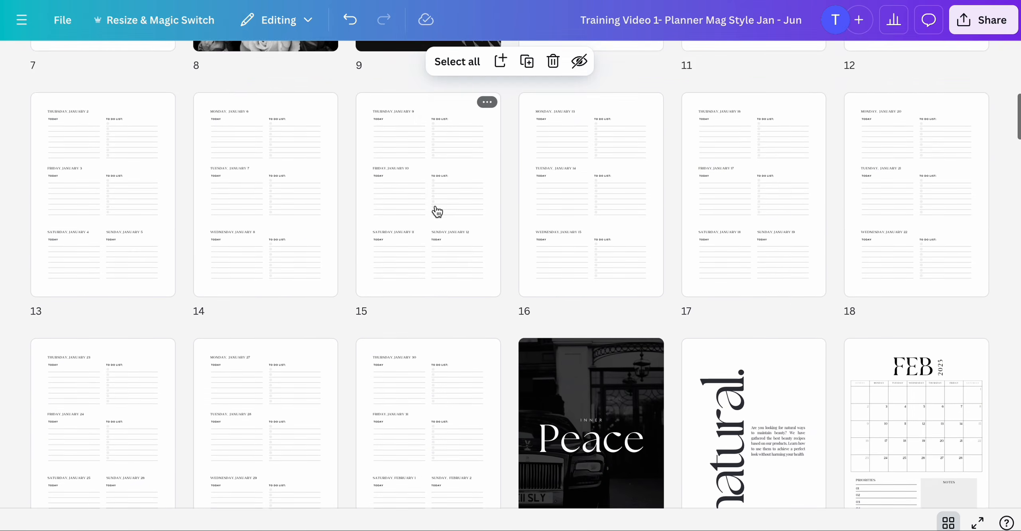
{"action": "scroll", "coordinate": [627, 263], "scroll_direction": "down", "scroll_amount": 18}
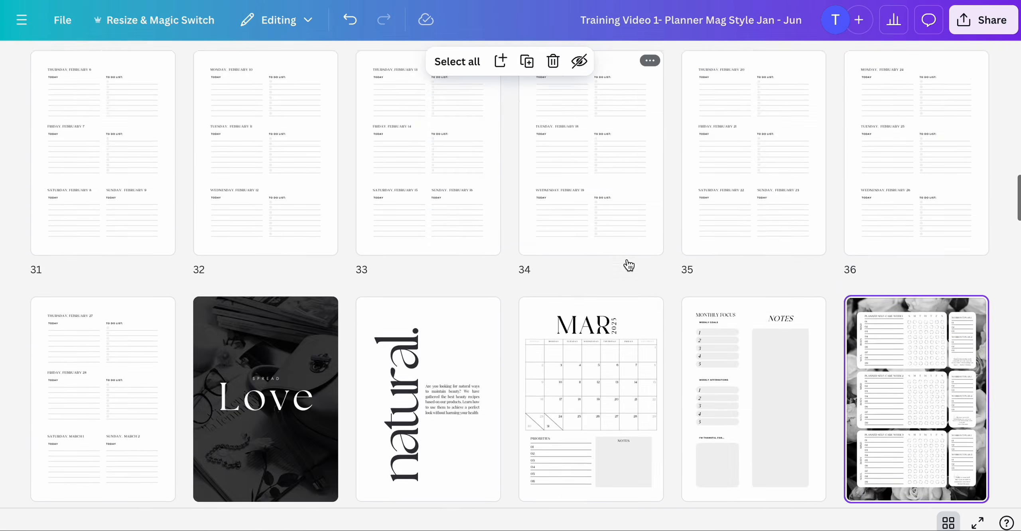
{"action": "scroll", "coordinate": [629, 265], "scroll_direction": "down", "scroll_amount": 10}
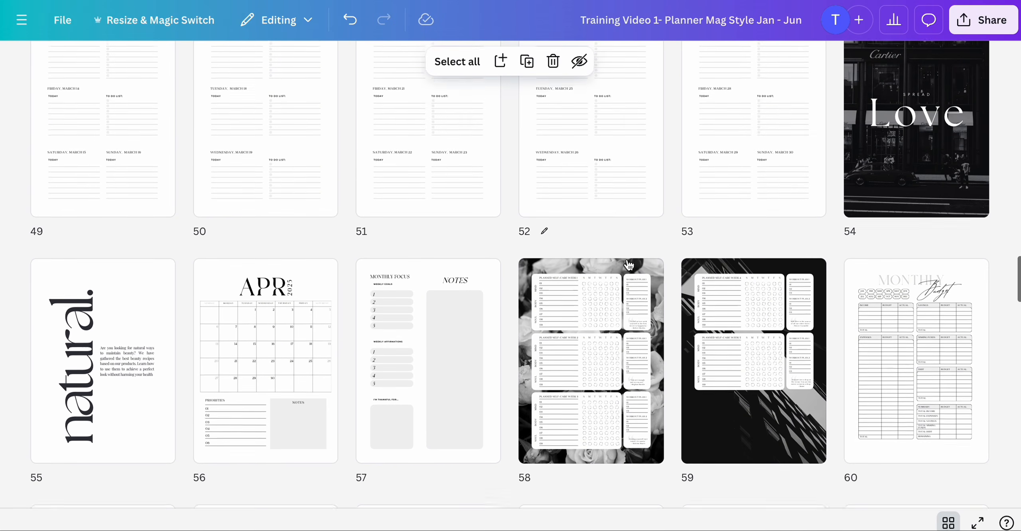
{"action": "scroll", "coordinate": [629, 265], "scroll_direction": "down", "scroll_amount": 1}
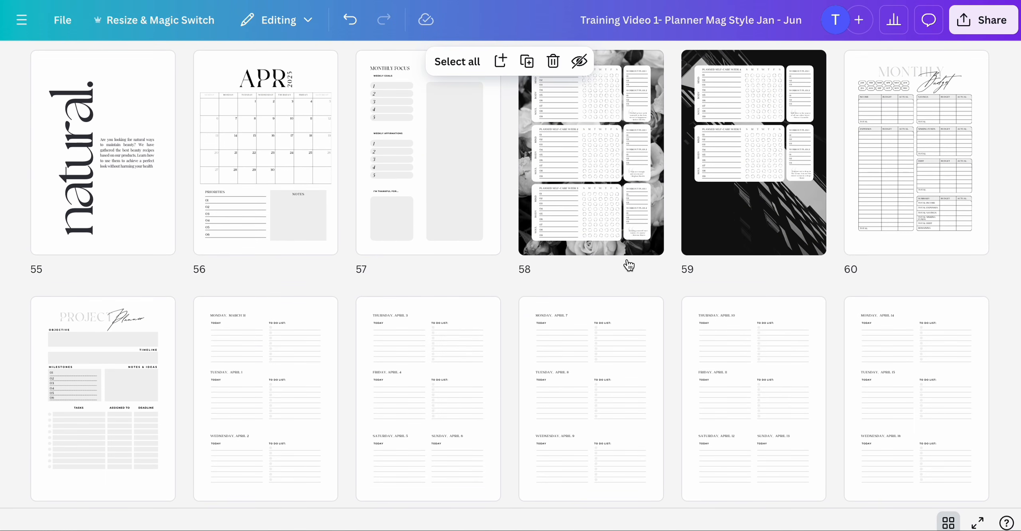
{"action": "scroll", "coordinate": [629, 265], "scroll_direction": "up", "scroll_amount": 20}
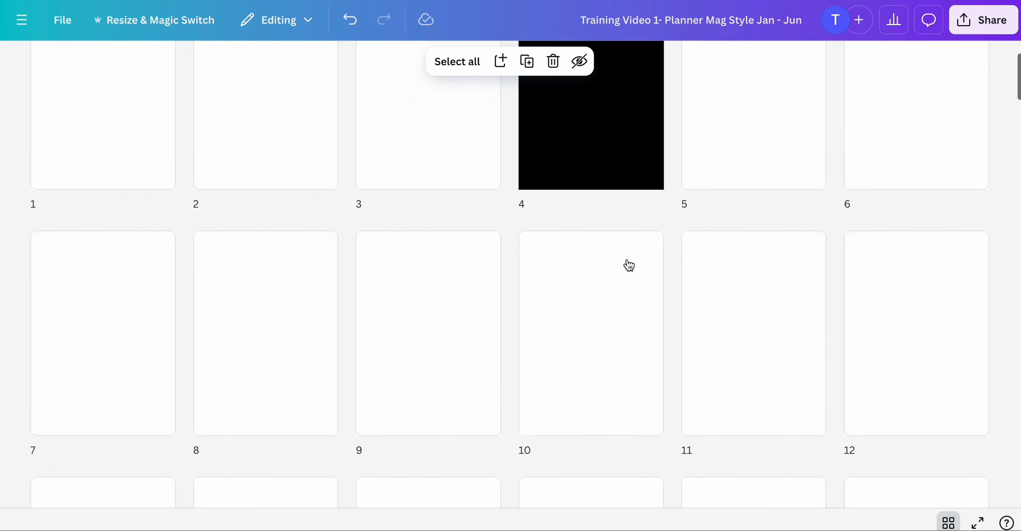
{"action": "scroll", "coordinate": [757, 281], "scroll_direction": "down", "scroll_amount": 3}
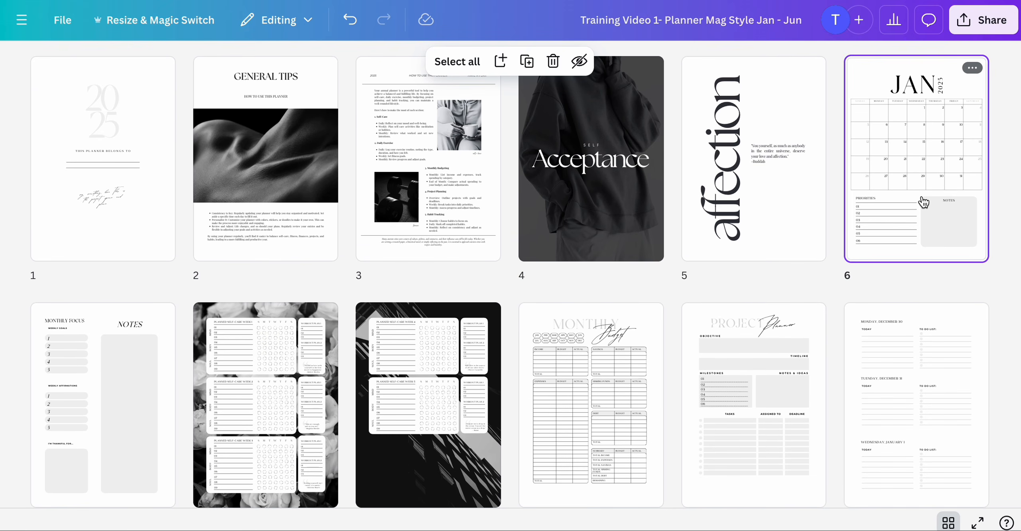
{"action": "double_click", "coordinate": [924, 203]}
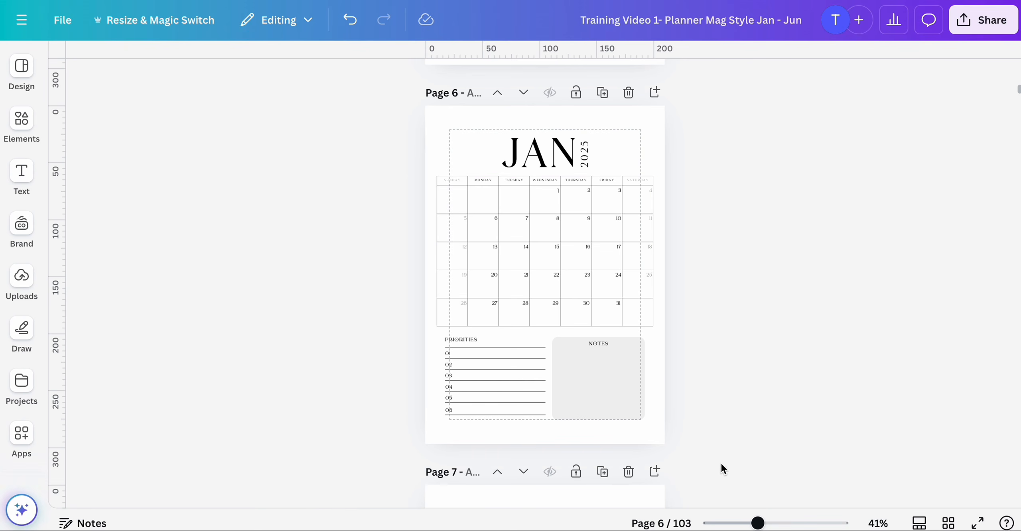
- Scroll through January's pages from the calendar down to the project planner page 11
{"action": "scroll", "coordinate": [641, 396], "scroll_direction": "down", "scroll_amount": 8}
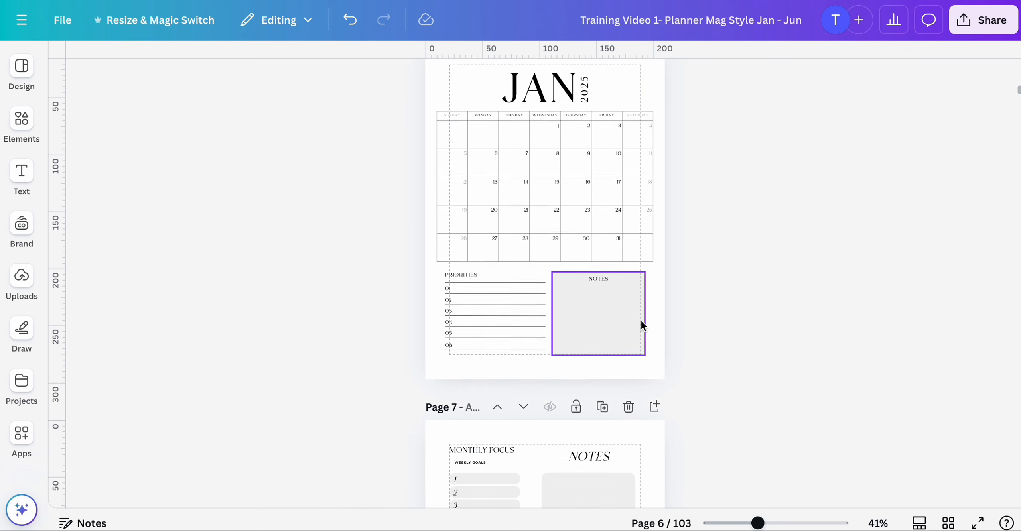
{"action": "scroll", "coordinate": [581, 325], "scroll_direction": "down", "scroll_amount": 11}
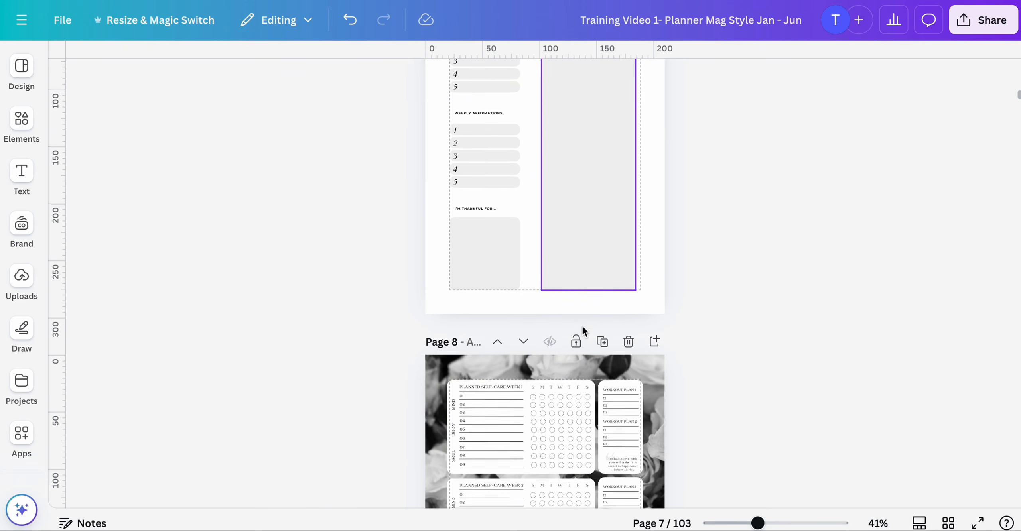
{"action": "scroll", "coordinate": [582, 325], "scroll_direction": "down", "scroll_amount": 8}
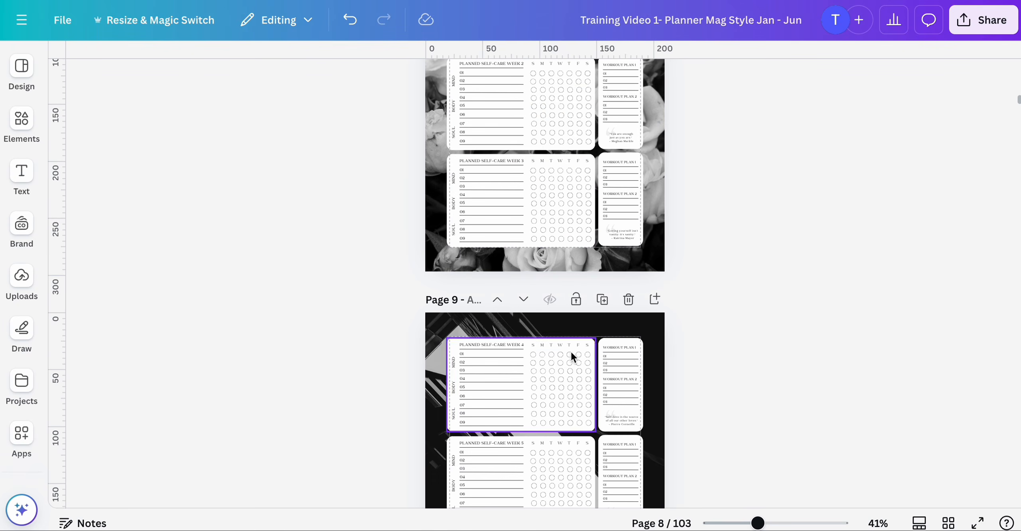
{"action": "scroll", "coordinate": [589, 317], "scroll_direction": "down", "scroll_amount": 10}
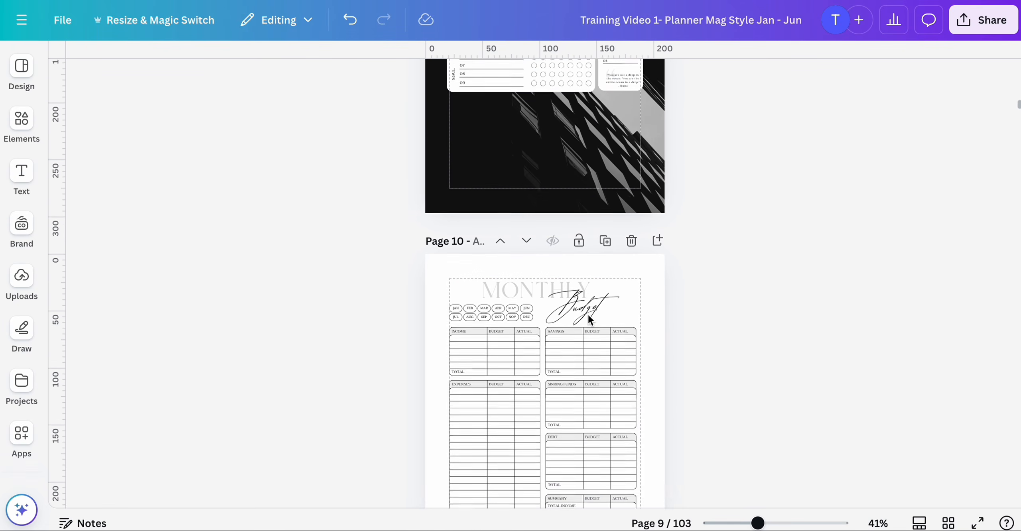
{"action": "scroll", "coordinate": [588, 320], "scroll_direction": "down", "scroll_amount": 15}
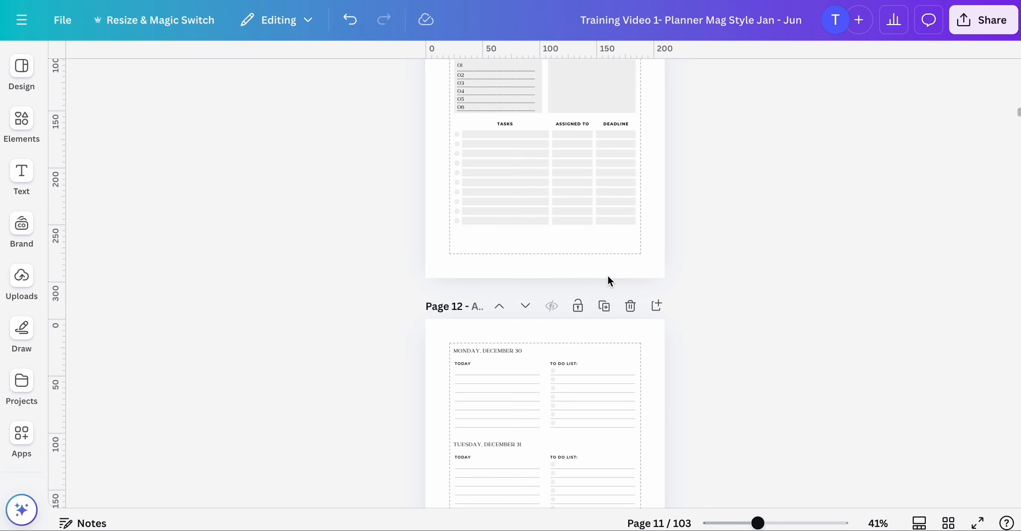
{"action": "scroll", "coordinate": [609, 279], "scroll_direction": "up", "scroll_amount": 4}
{"action": "scroll", "coordinate": [608, 276], "scroll_direction": "up", "scroll_amount": 1}
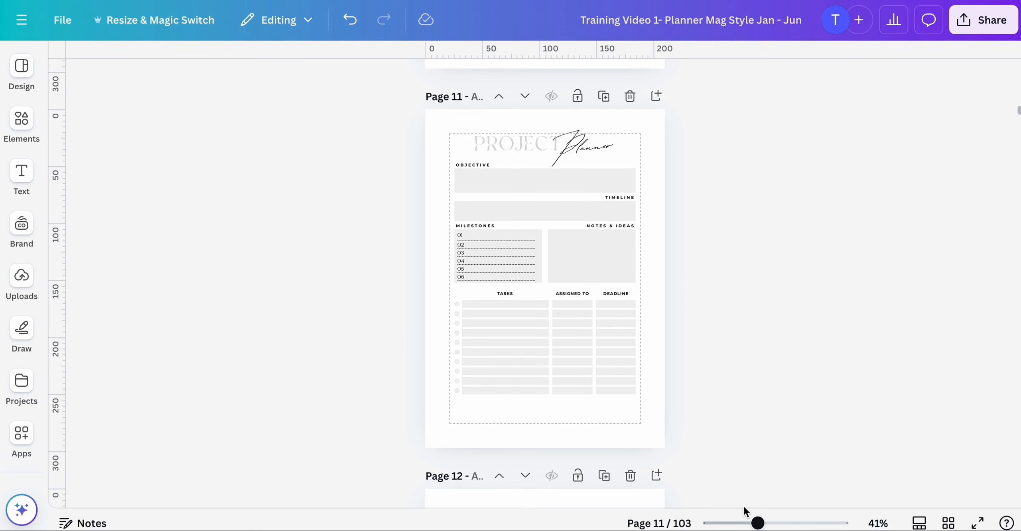
{"action": "left_click_drag", "start_coordinate": [759, 524], "coordinate": [782, 522]}
{"action": "scroll", "coordinate": [730, 400], "scroll_direction": "up", "scroll_amount": 7}
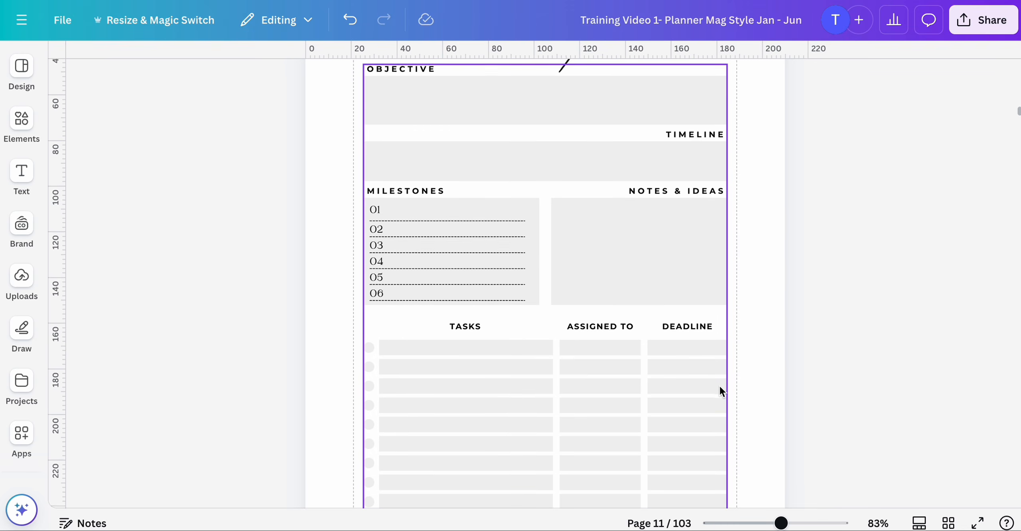
{"action": "scroll", "coordinate": [658, 350], "scroll_direction": "up", "scroll_amount": 12}
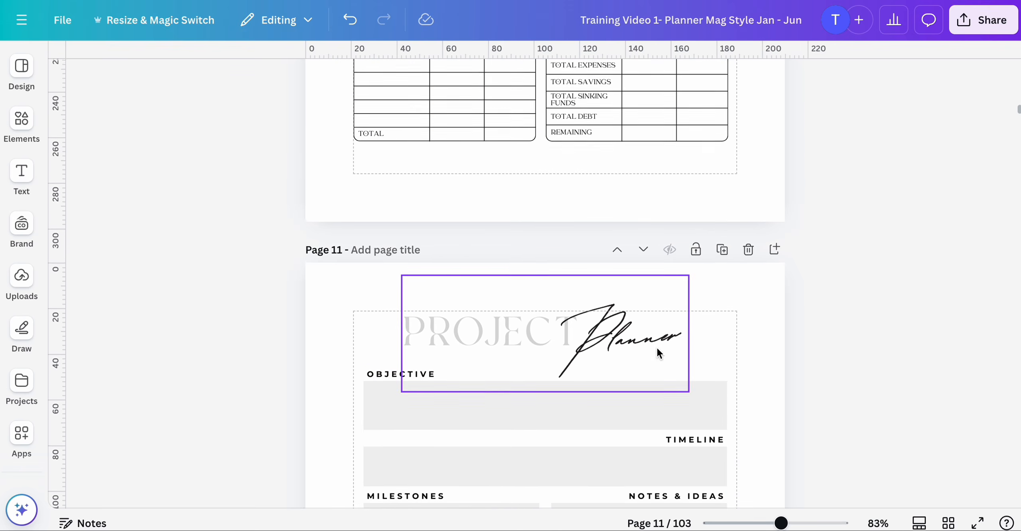
{"action": "scroll", "coordinate": [658, 349], "scroll_direction": "up", "scroll_amount": 10}
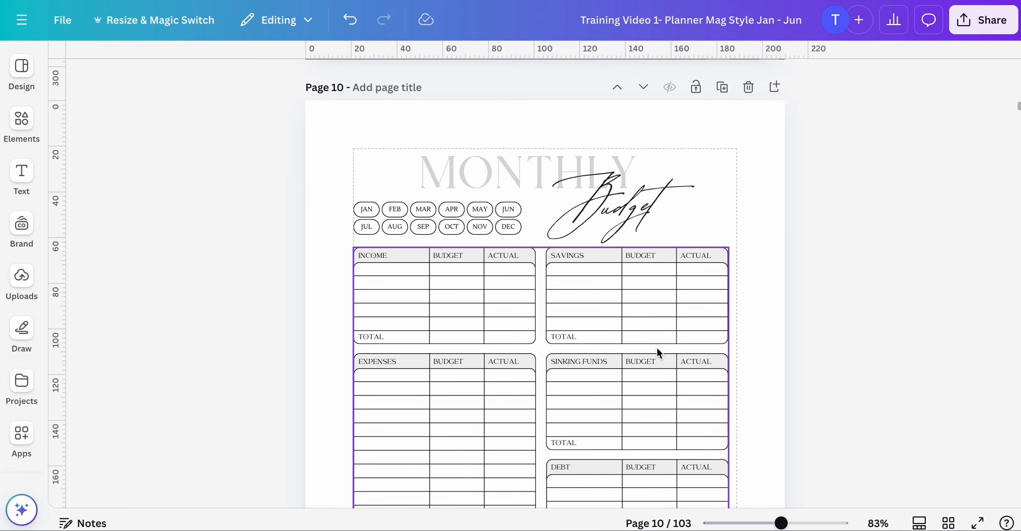
{"action": "scroll", "coordinate": [658, 348], "scroll_direction": "up", "scroll_amount": 12}
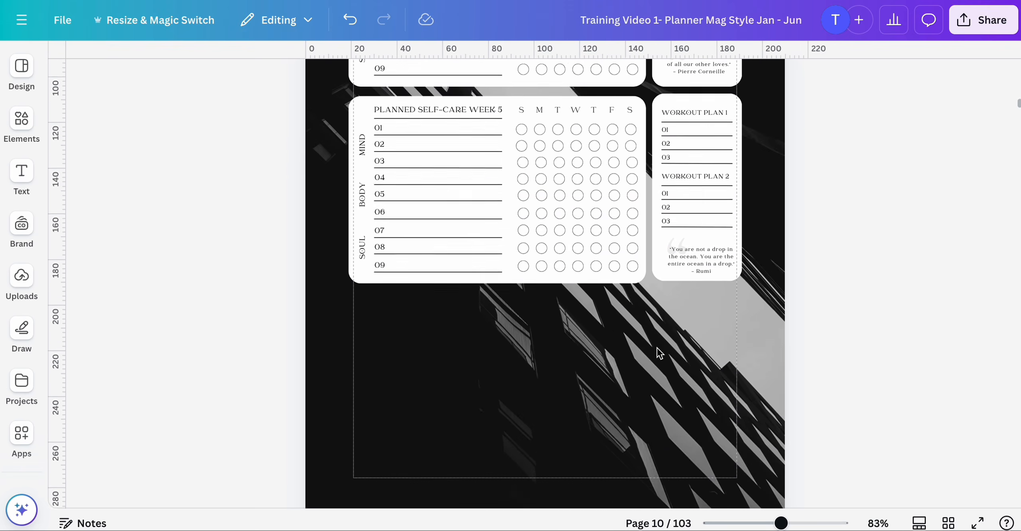
{"action": "scroll", "coordinate": [658, 348], "scroll_direction": "up", "scroll_amount": 12}
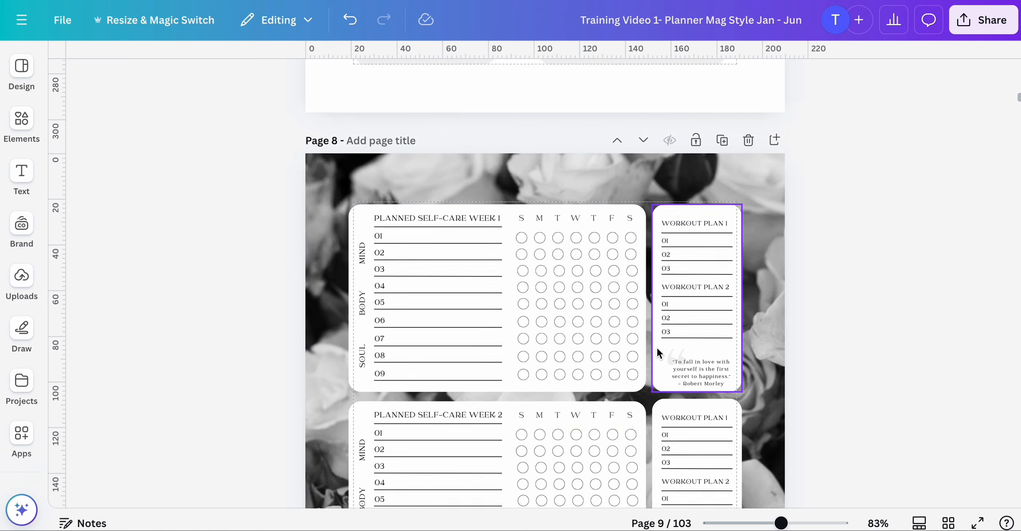
{"action": "scroll", "coordinate": [658, 355], "scroll_direction": "up", "scroll_amount": 6}
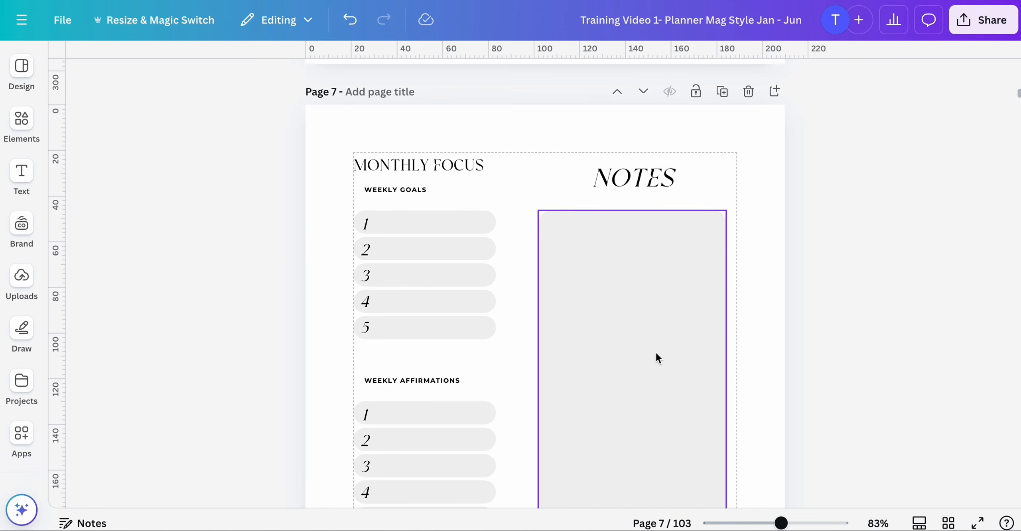
{"action": "scroll", "coordinate": [659, 394], "scroll_direction": "up", "scroll_amount": 10}
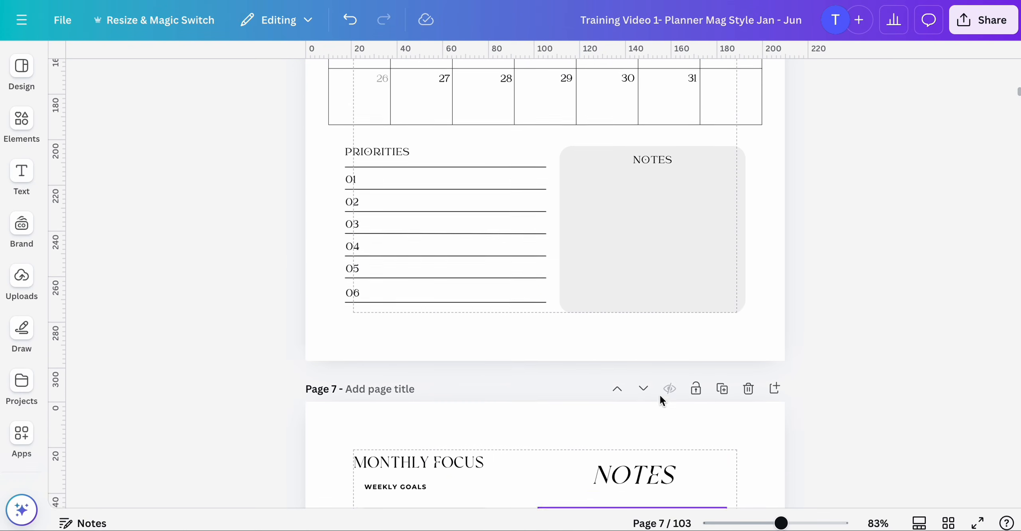
{"action": "scroll", "coordinate": [660, 396], "scroll_direction": "down", "scroll_amount": 10}
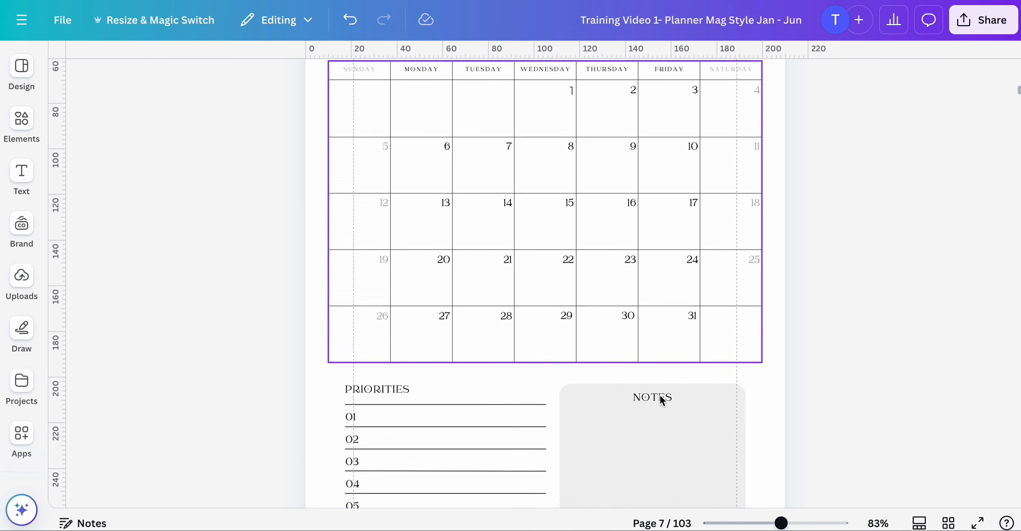
{"action": "scroll", "coordinate": [659, 394], "scroll_direction": "up", "scroll_amount": 8}
{"action": "scroll", "coordinate": [531, 396], "scroll_direction": "down", "scroll_amount": 4}
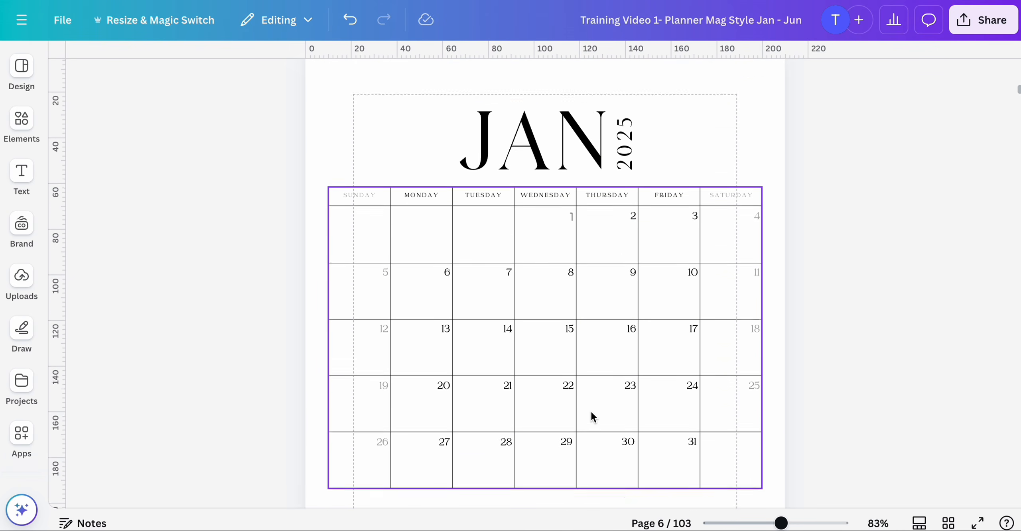
{"action": "scroll", "coordinate": [578, 335], "scroll_direction": "up", "scroll_amount": 3}
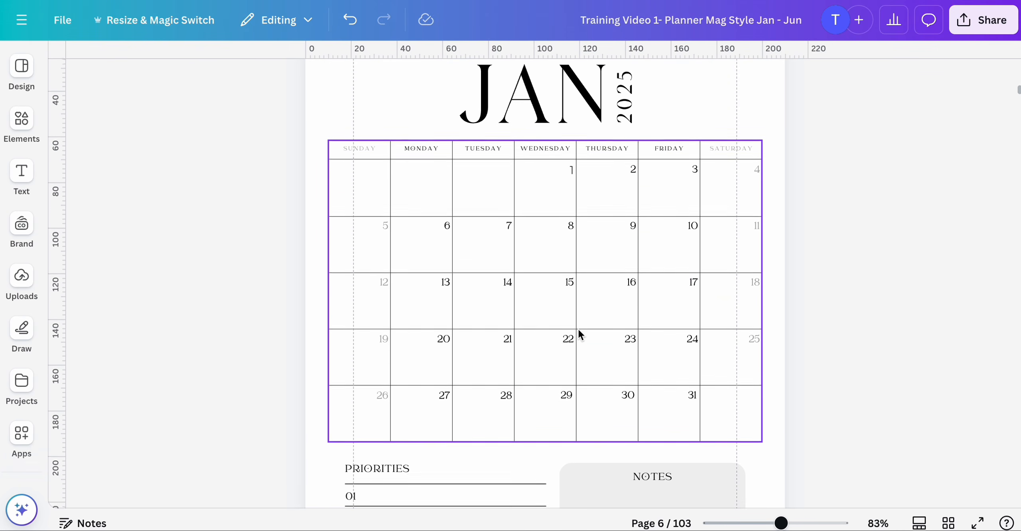
{"action": "scroll", "coordinate": [578, 335], "scroll_direction": "down", "scroll_amount": 6}
{"action": "scroll", "coordinate": [579, 336], "scroll_direction": "down", "scroll_amount": 1}
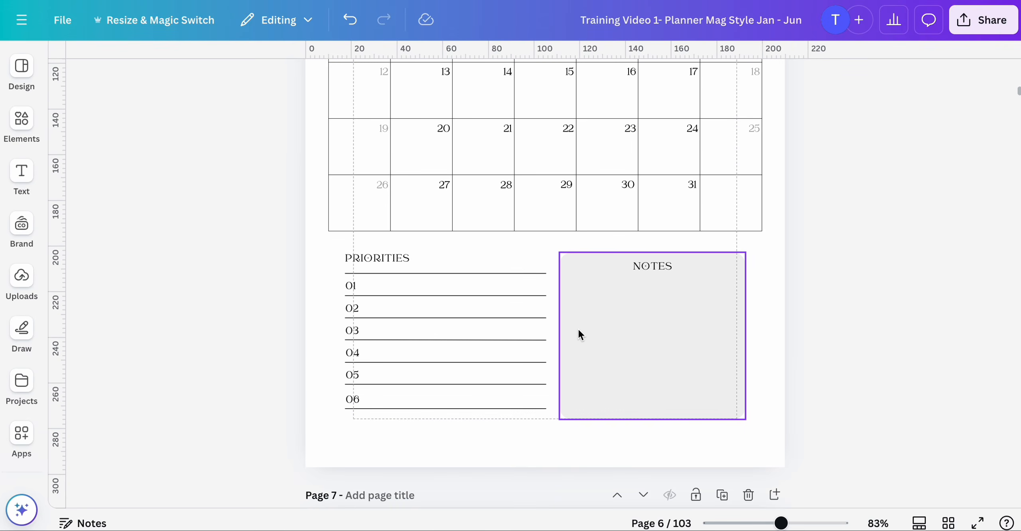
{"action": "scroll", "coordinate": [574, 357], "scroll_direction": "up", "scroll_amount": 3}
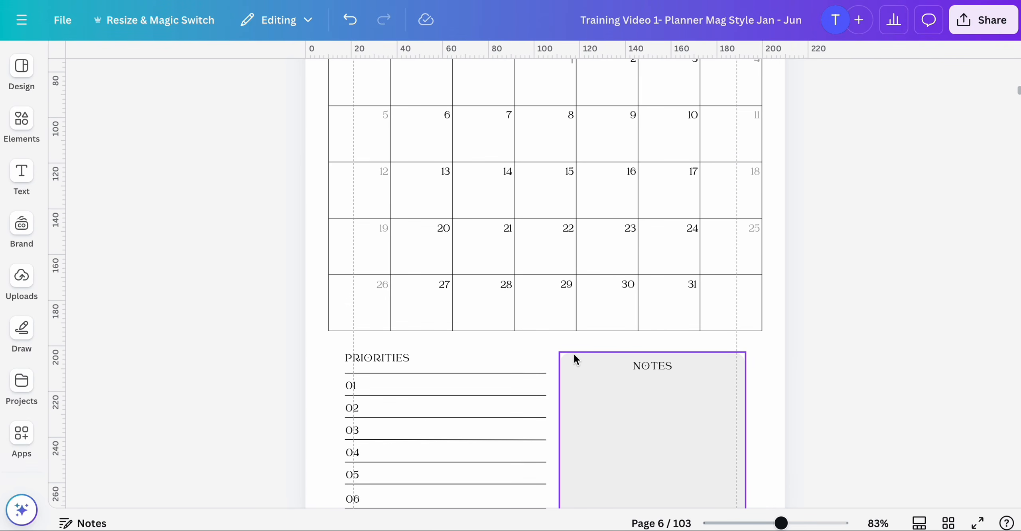
{"action": "scroll", "coordinate": [573, 353], "scroll_direction": "up", "scroll_amount": 6}
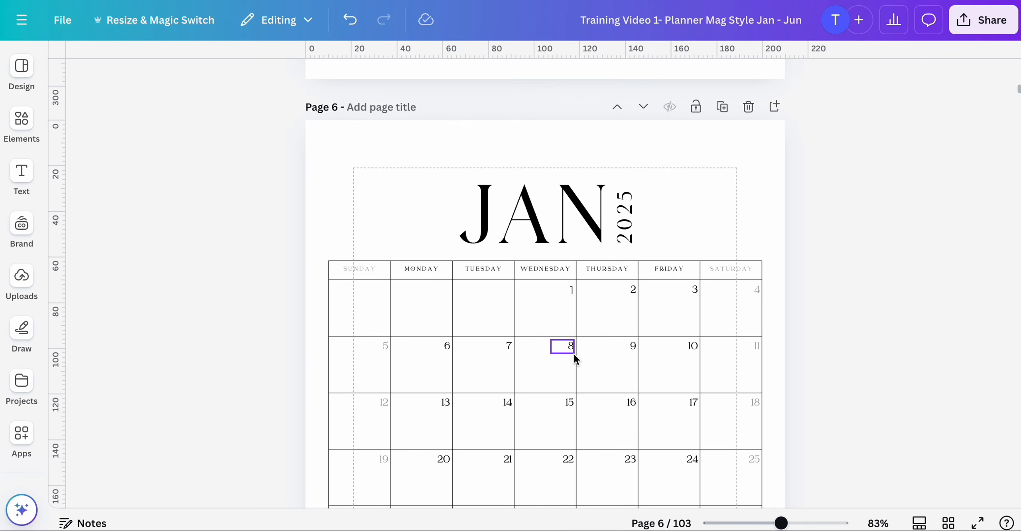
{"action": "scroll", "coordinate": [574, 355], "scroll_direction": "down", "scroll_amount": 4}
{"action": "scroll", "coordinate": [574, 183], "scroll_direction": "up", "scroll_amount": 2}
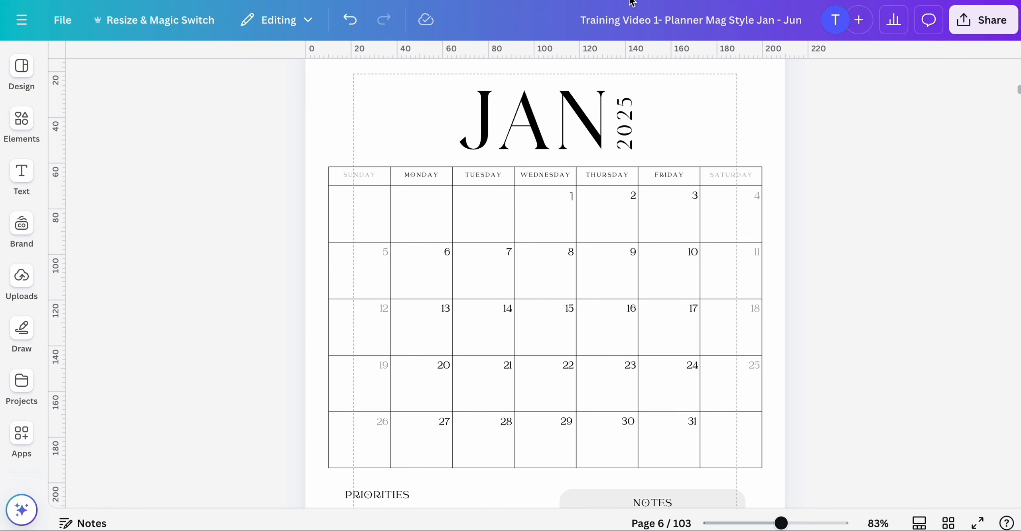
{"action": "scroll", "coordinate": [459, 279], "scroll_direction": "down", "scroll_amount": 7}
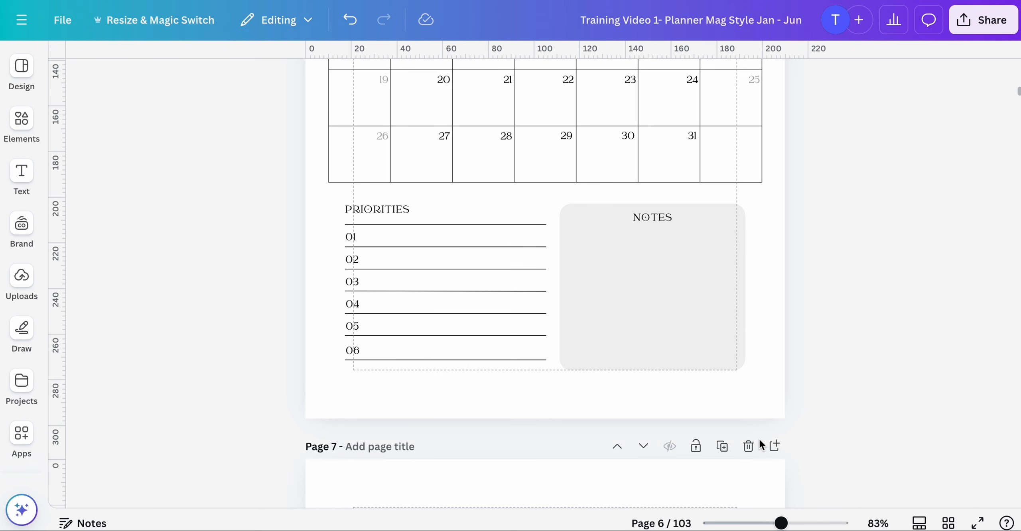
{"action": "scroll", "coordinate": [759, 439], "scroll_direction": "down", "scroll_amount": 9}
- Review January's monthly focus, tracker, budget and project planner pages again at a different zoom level
{"action": "mouse_move", "coordinate": [781, 524]}
{"action": "left_mouse_down"}
{"action": "mouse_move", "coordinate": [792, 523]}
{"action": "mouse_move", "coordinate": [773, 524]}
{"action": "left_mouse_up"}
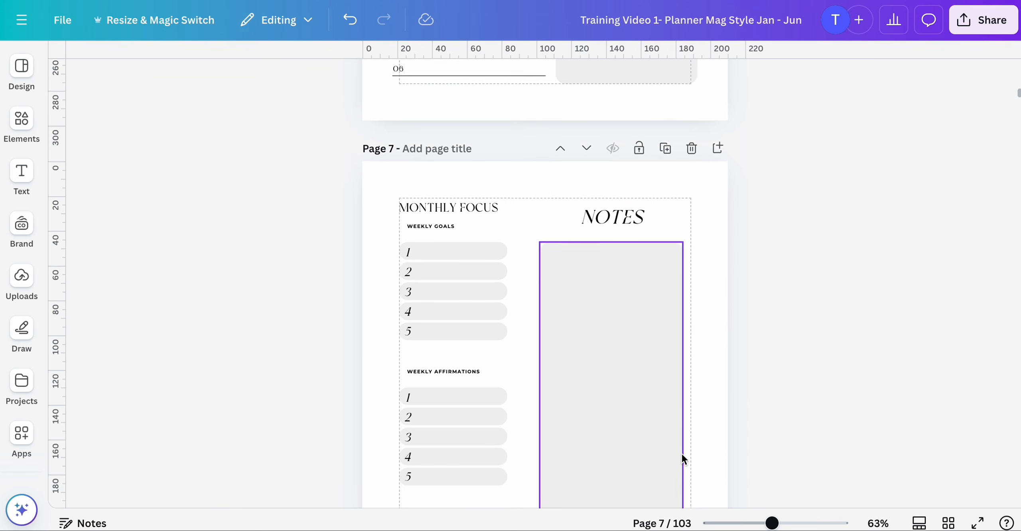
{"action": "scroll", "coordinate": [681, 453], "scroll_direction": "down", "scroll_amount": 5}
{"action": "scroll", "coordinate": [681, 453], "scroll_direction": "up", "scroll_amount": 3}
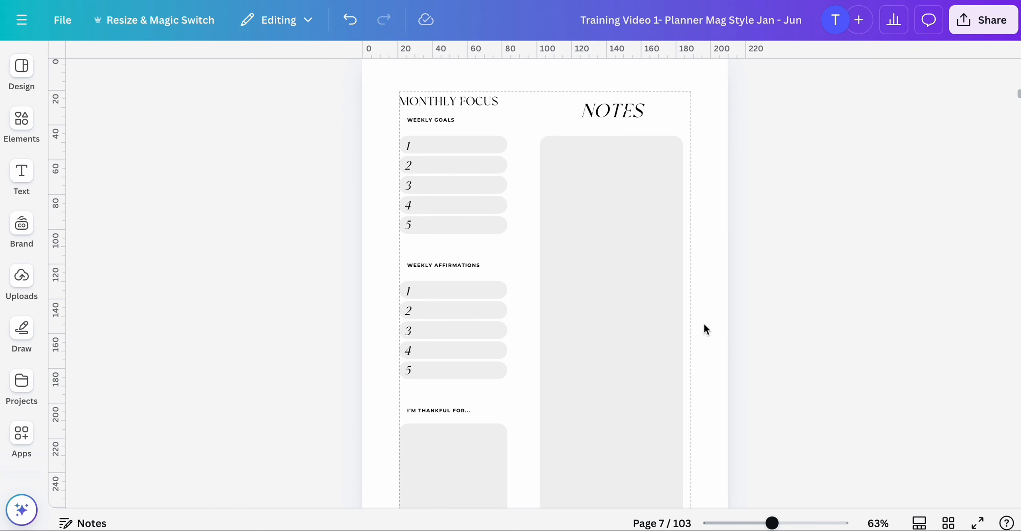
{"action": "scroll", "coordinate": [704, 325], "scroll_direction": "down", "scroll_amount": 20}
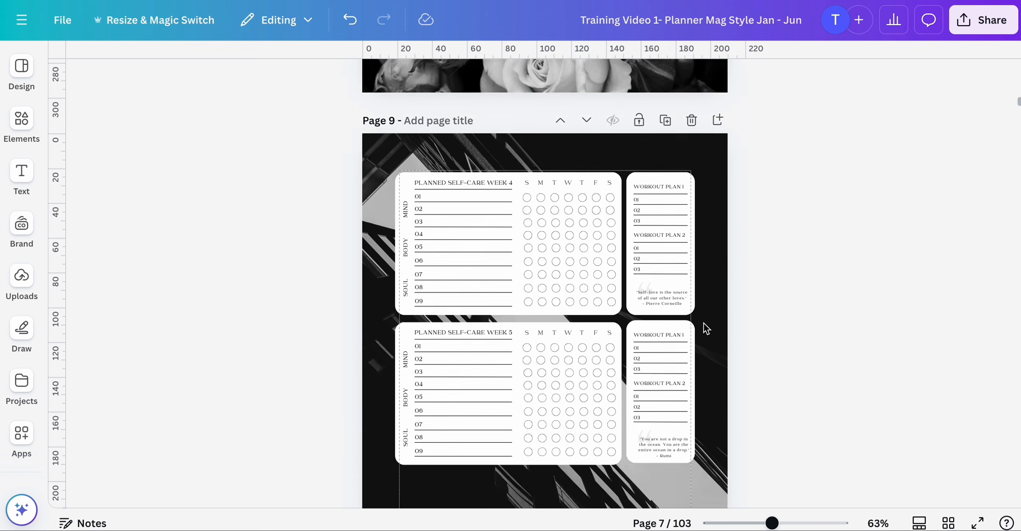
{"action": "scroll", "coordinate": [706, 328], "scroll_direction": "down", "scroll_amount": 20}
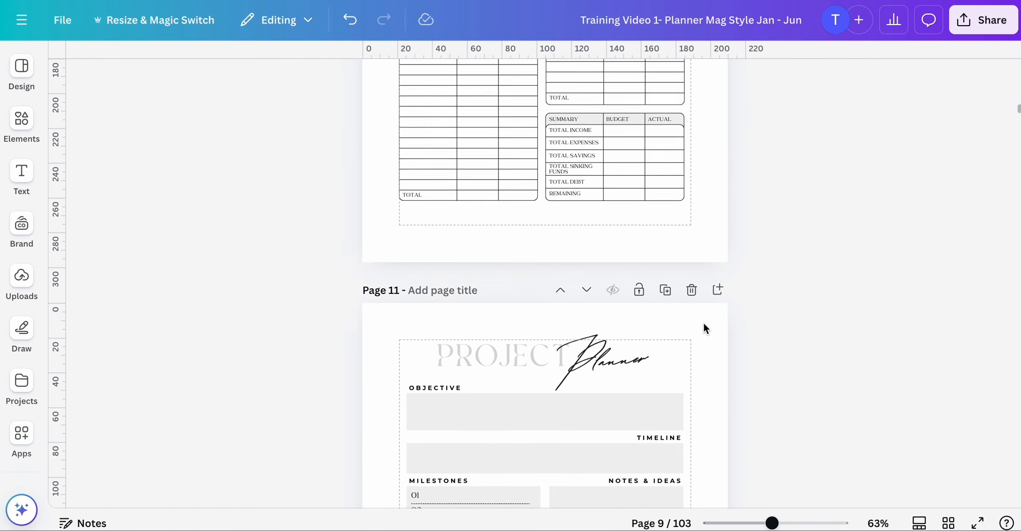
{"action": "scroll", "coordinate": [704, 325], "scroll_direction": "down", "scroll_amount": 10}
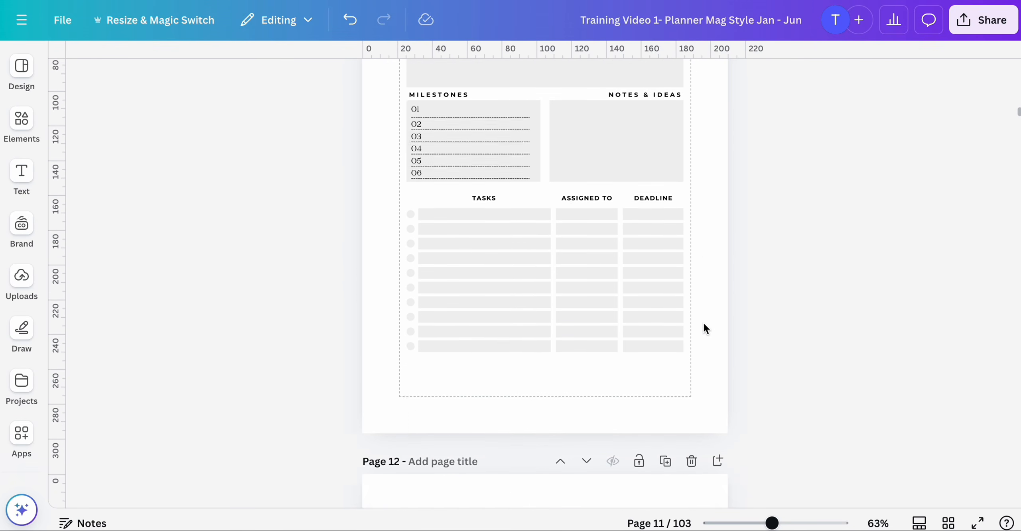
{"action": "scroll", "coordinate": [704, 324], "scroll_direction": "up", "scroll_amount": 5}
{"action": "scroll", "coordinate": [704, 324], "scroll_direction": "down", "scroll_amount": 5}
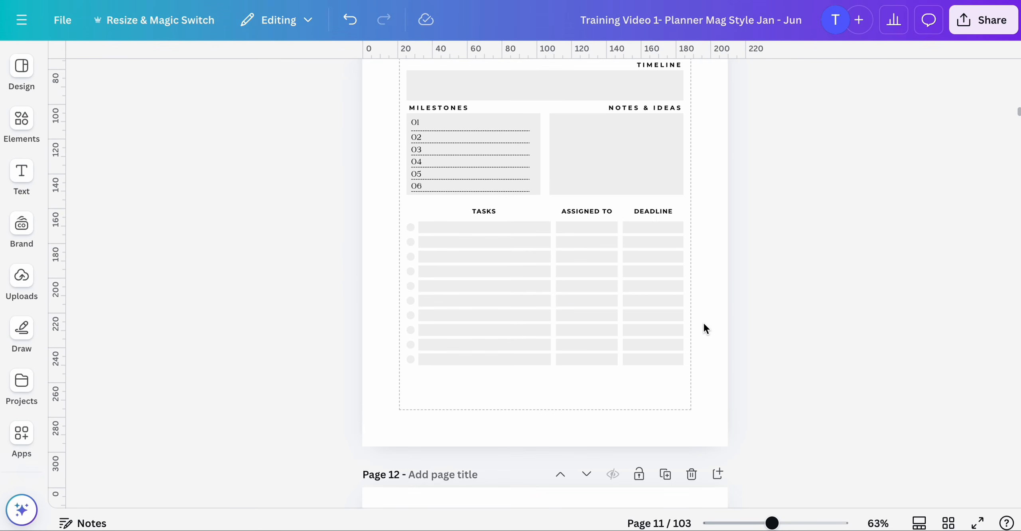
{"action": "scroll", "coordinate": [708, 314], "scroll_direction": "up", "scroll_amount": 1}
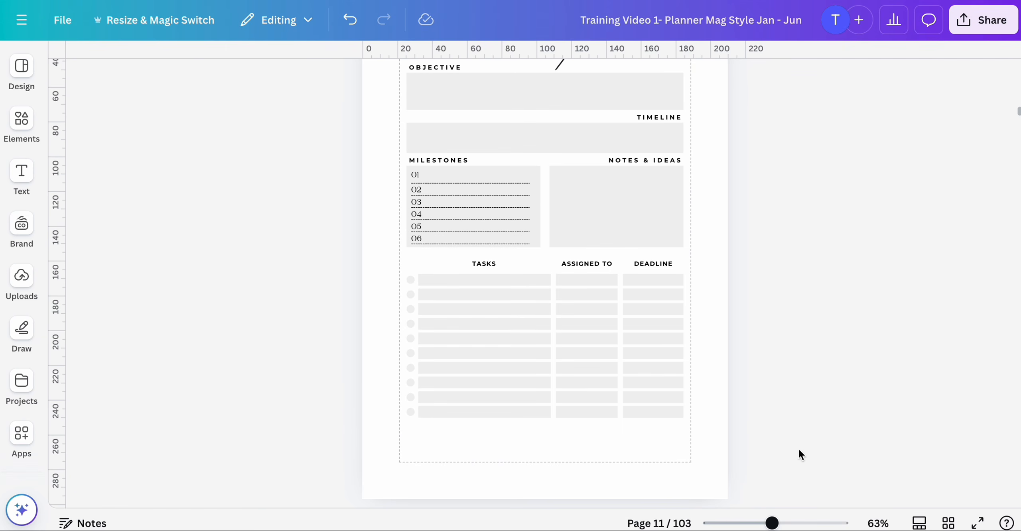
{"action": "left_click_drag", "start_coordinate": [773, 524], "coordinate": [784, 526]}
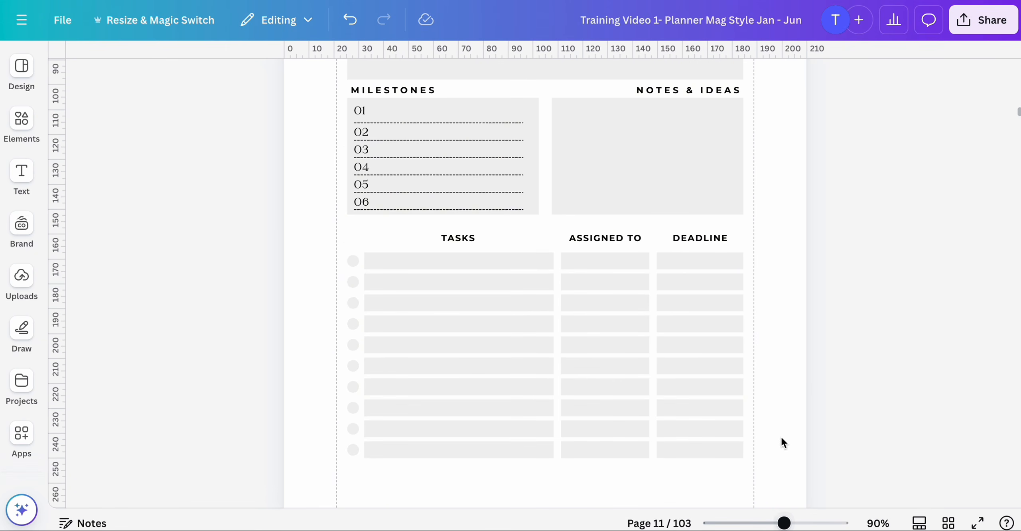
- Rename the "I'm thankful for..." heading on January's monthly focus page to GRATITUDE
{"action": "scroll", "coordinate": [798, 392], "scroll_direction": "up", "scroll_amount": 20}
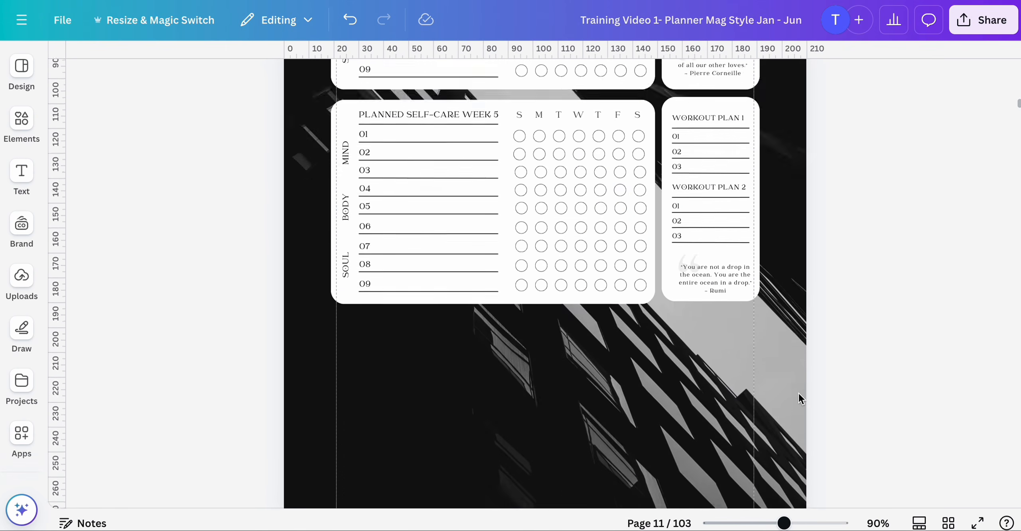
{"action": "scroll", "coordinate": [799, 393], "scroll_direction": "up", "scroll_amount": 20}
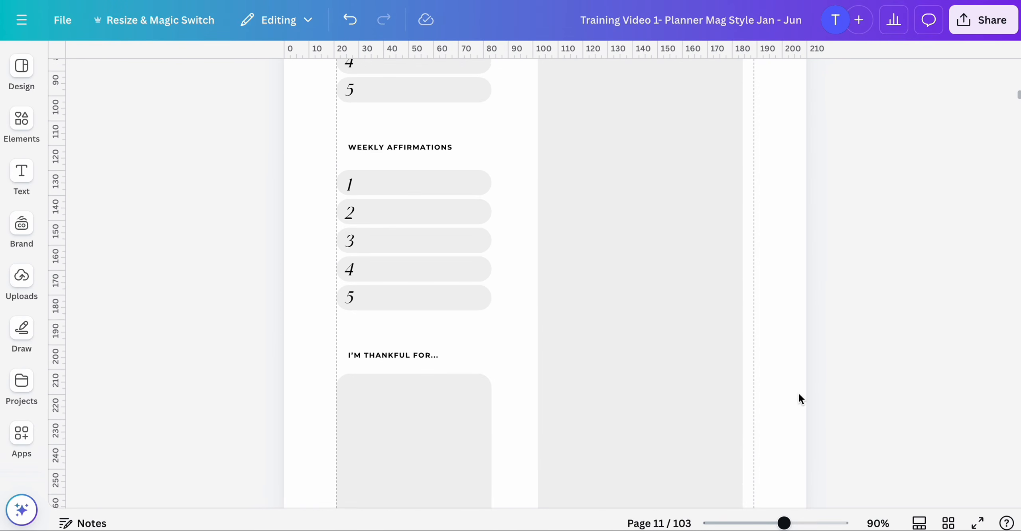
{"action": "scroll", "coordinate": [799, 395], "scroll_direction": "up", "scroll_amount": 20}
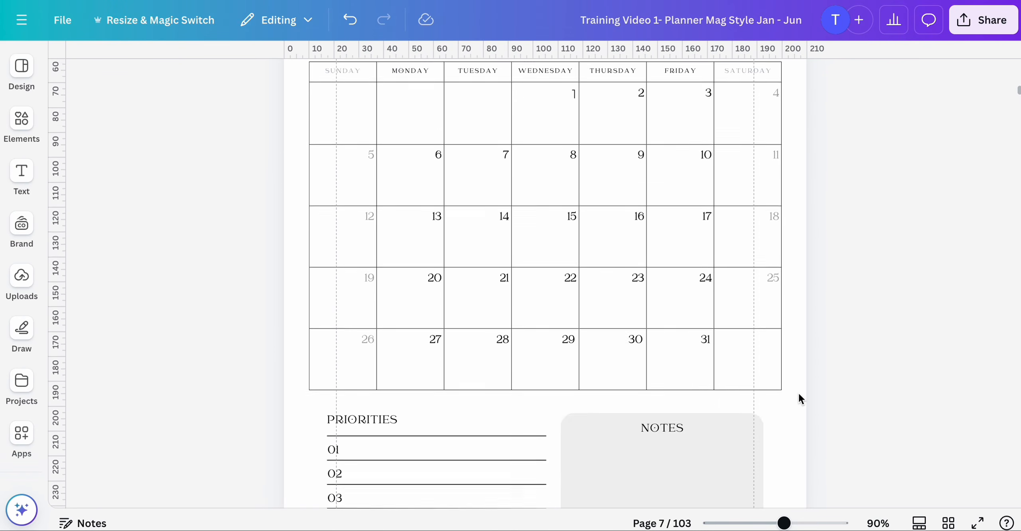
{"action": "scroll", "coordinate": [799, 398], "scroll_direction": "down", "scroll_amount": 10}
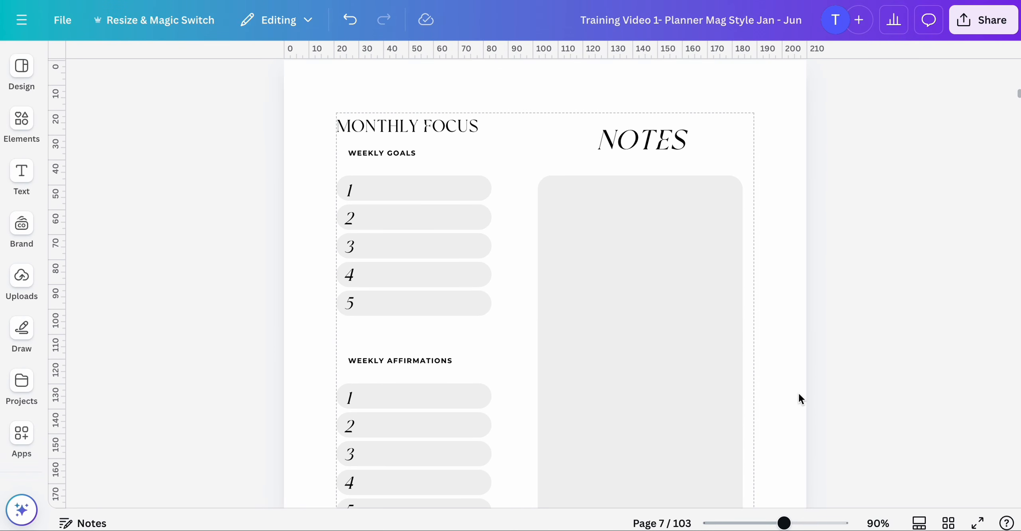
{"action": "scroll", "coordinate": [798, 393], "scroll_direction": "down", "scroll_amount": 1}
{"action": "scroll", "coordinate": [798, 392], "scroll_direction": "up", "scroll_amount": 1}
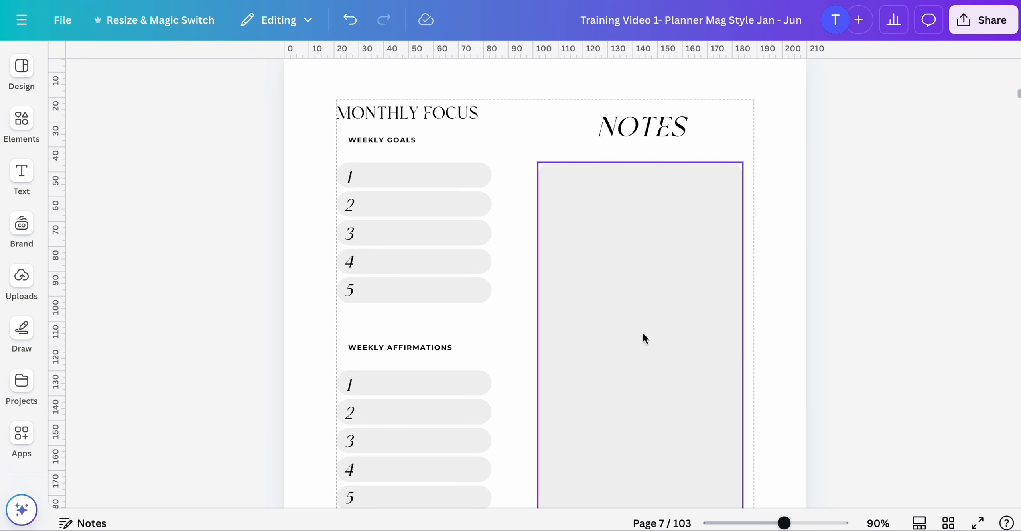
{"action": "scroll", "coordinate": [463, 263], "scroll_direction": "down", "scroll_amount": 3}
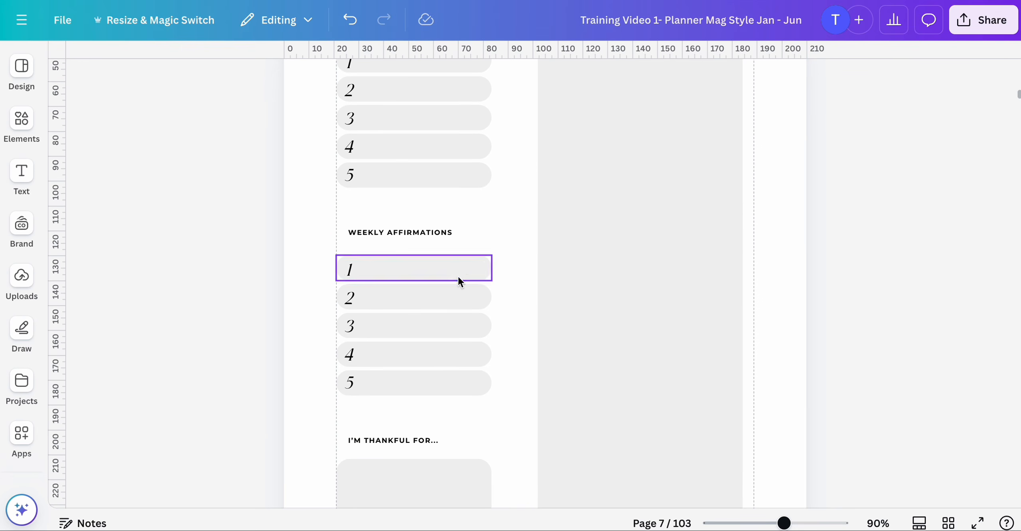
{"action": "scroll", "coordinate": [458, 276], "scroll_direction": "down", "scroll_amount": 3}
{"action": "left_click", "coordinate": [427, 332]}
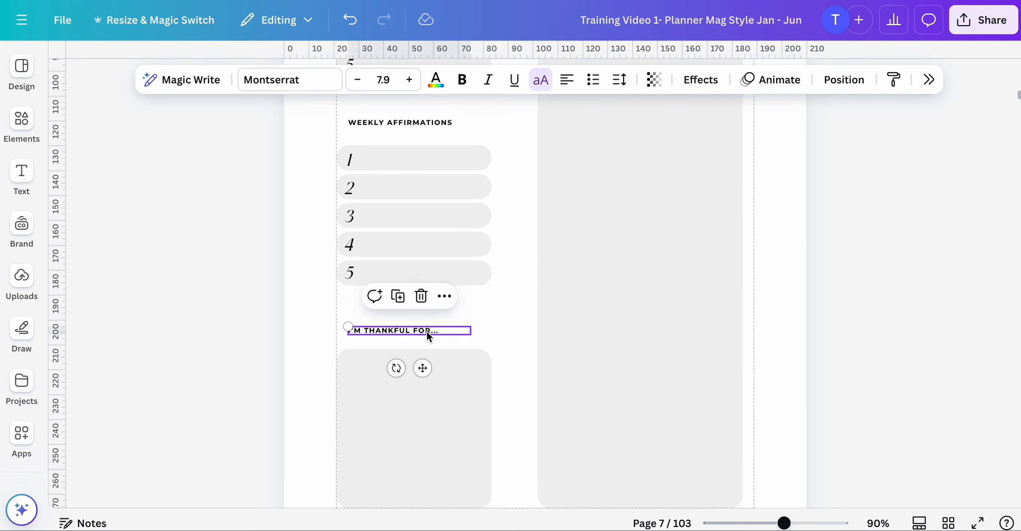
{"action": "left_click", "coordinate": [427, 332]}
{"action": "type", "text": "GRATITUDE"}
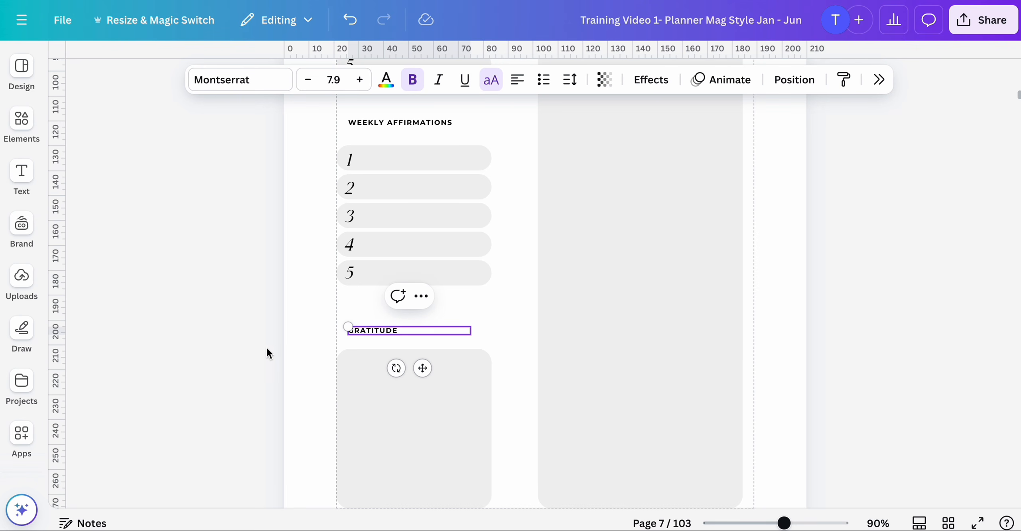
{"action": "left_click", "coordinate": [259, 352]}
- Review the other headings on the monthly focus page, selecting the Weekly Affirmations and Weekly Goals headings
{"action": "scroll", "coordinate": [325, 330], "scroll_direction": "up", "scroll_amount": 7}
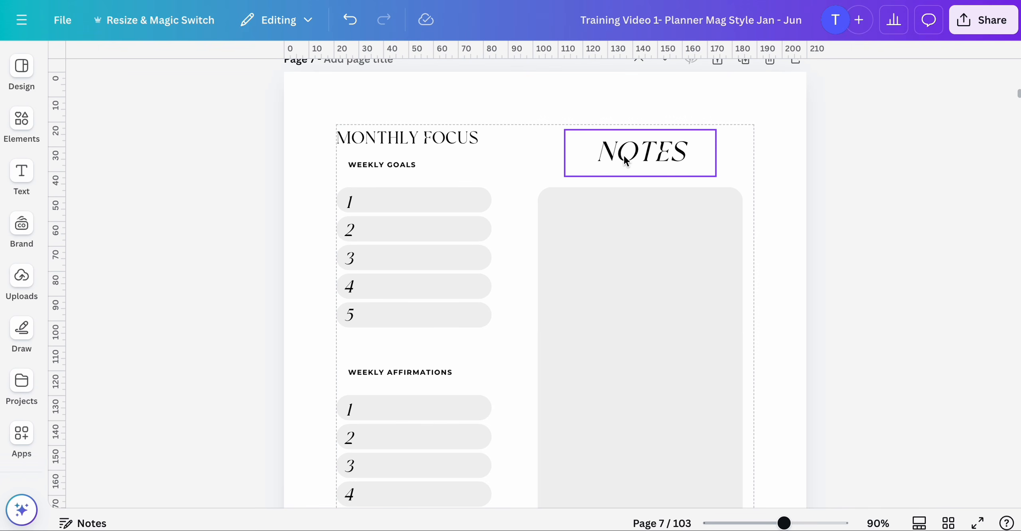
{"action": "scroll", "coordinate": [383, 296], "scroll_direction": "down", "scroll_amount": 4}
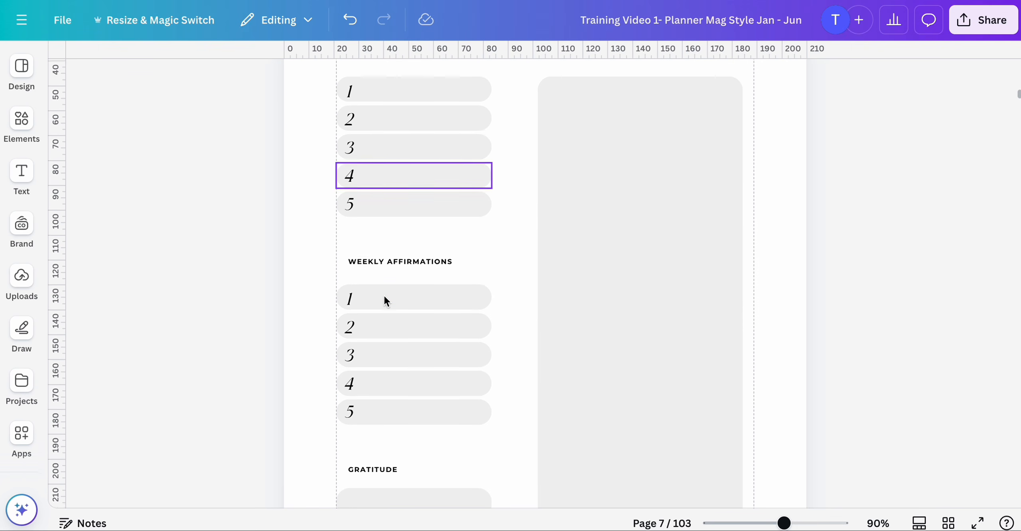
{"action": "scroll", "coordinate": [389, 271], "scroll_direction": "up", "scroll_amount": 1}
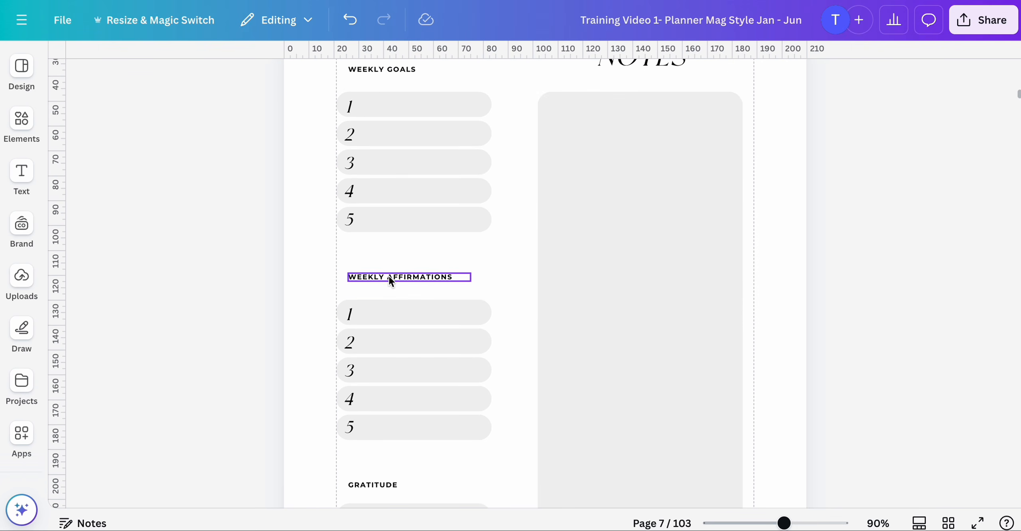
{"action": "left_click", "coordinate": [388, 276]}
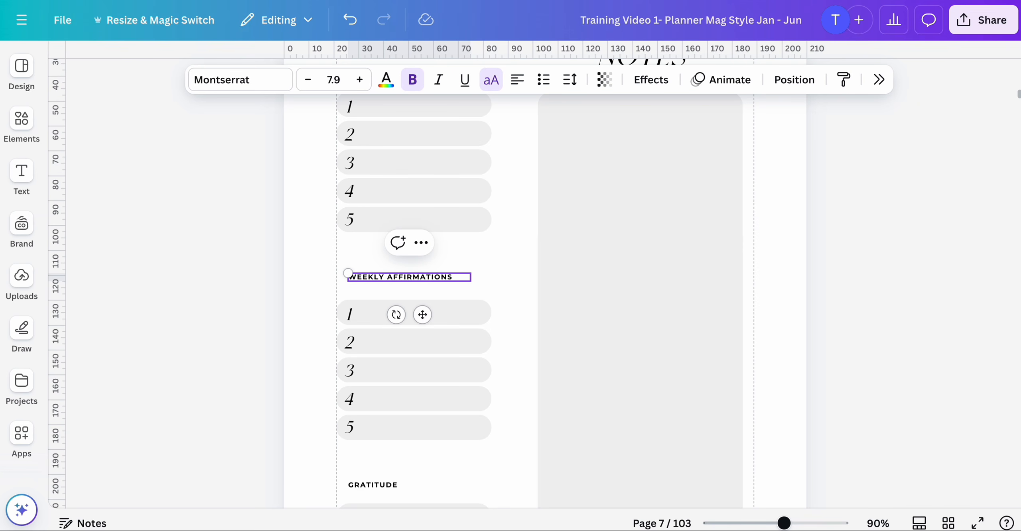
{"action": "left_click", "coordinate": [291, 284]}
{"action": "scroll", "coordinate": [292, 284], "scroll_direction": "up", "scroll_amount": 5}
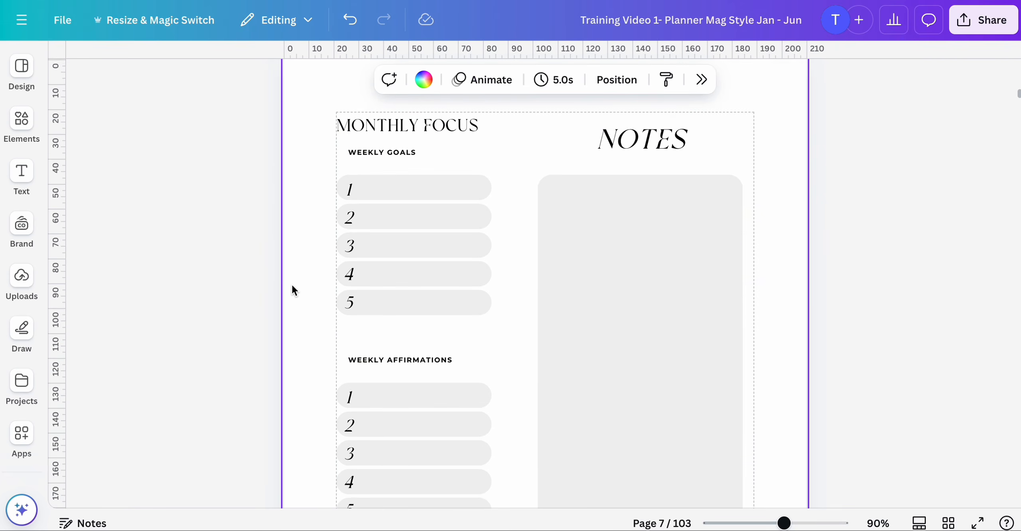
{"action": "left_click", "coordinate": [369, 250]}
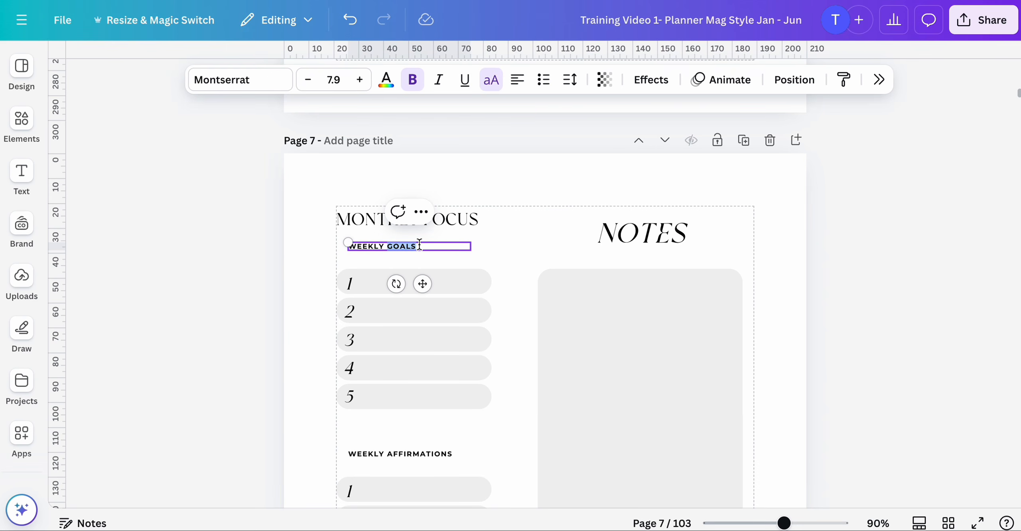
{"action": "type", "text": "O"}
- Rename the week 1 workout headings on page 8 to WORKOUT 1 and WORKOUT 2
{"action": "left_click", "coordinate": [419, 234]}
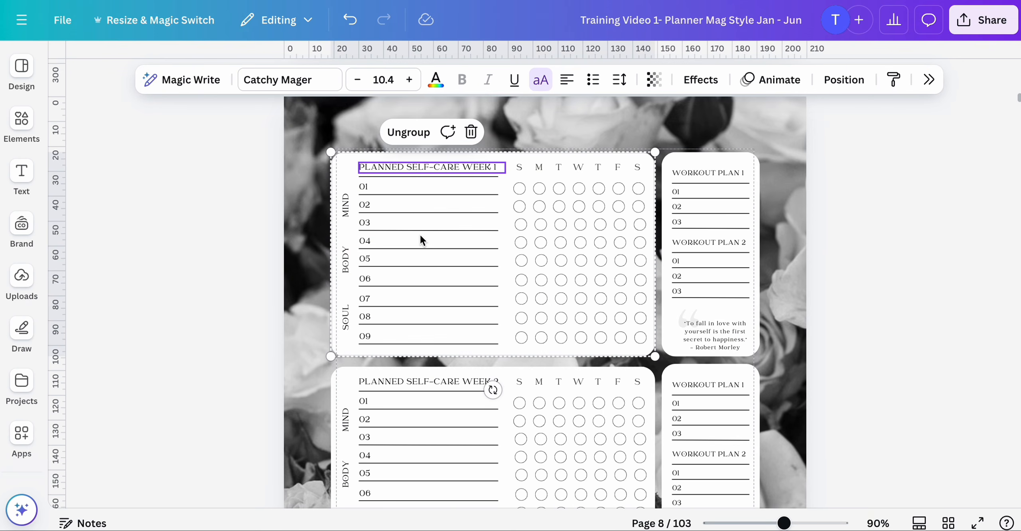
{"action": "left_click", "coordinate": [744, 174]}
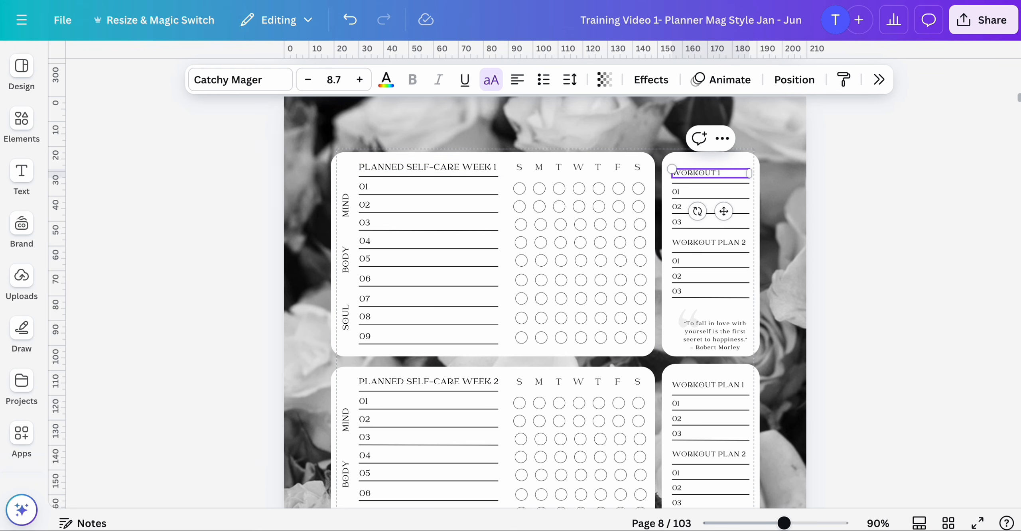
{"action": "double_click", "coordinate": [742, 243]}
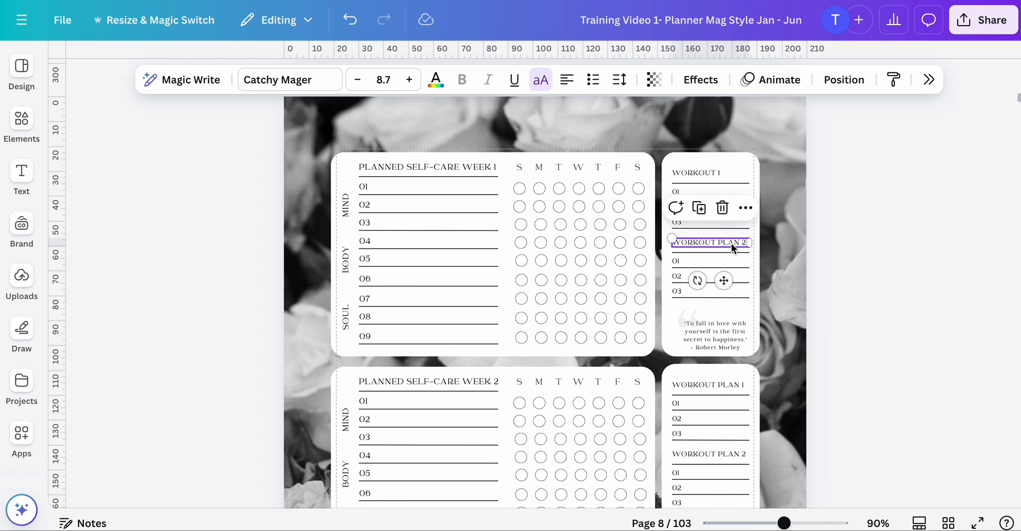
{"action": "left_click", "coordinate": [744, 244]}
{"action": "key", "text": "Left"}
{"action": "key", "text": "BackSpace"}
{"action": "key", "text": "BackSpace"}
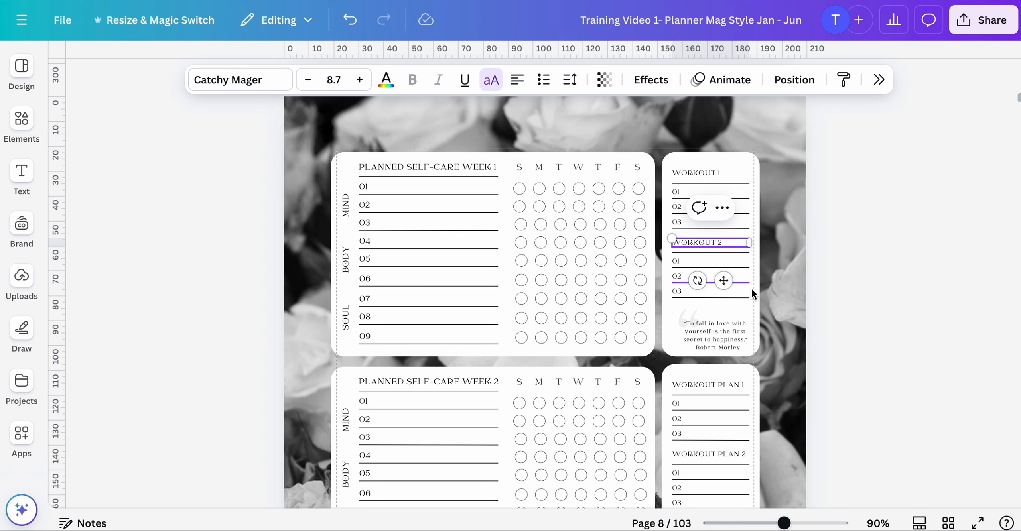
- Rename the week 2 workout headings to WORKOUT 1 and WORKOUT 2
{"action": "scroll", "coordinate": [719, 362], "scroll_direction": "down", "scroll_amount": 2}
{"action": "scroll", "coordinate": [719, 362], "scroll_direction": "down", "scroll_amount": 4}
{"action": "double_click", "coordinate": [737, 270]}
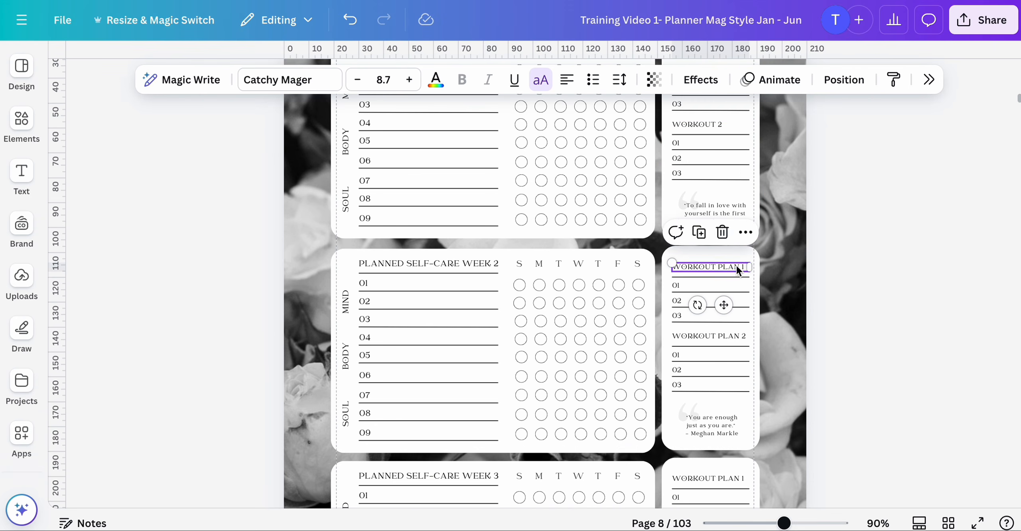
{"action": "left_click", "coordinate": [739, 268]}
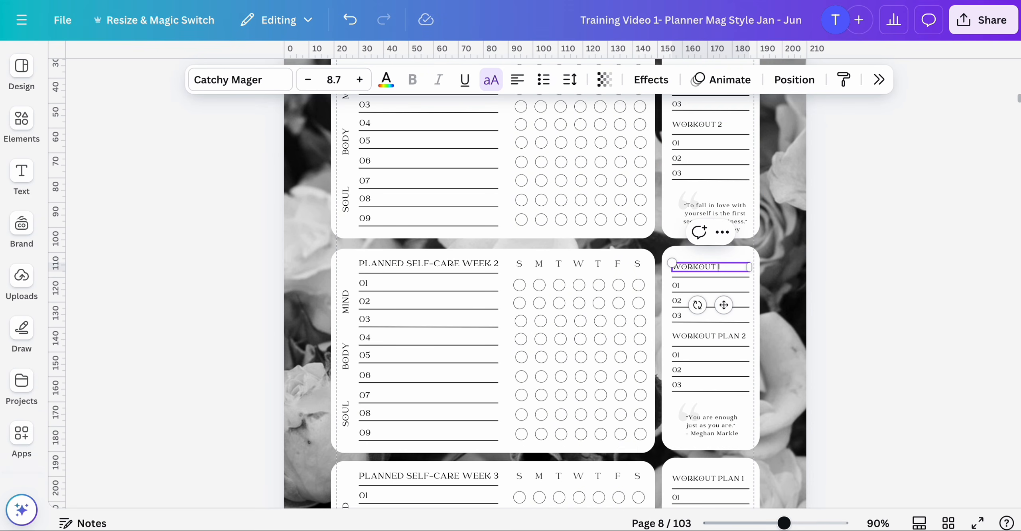
{"action": "double_click", "coordinate": [741, 337]}
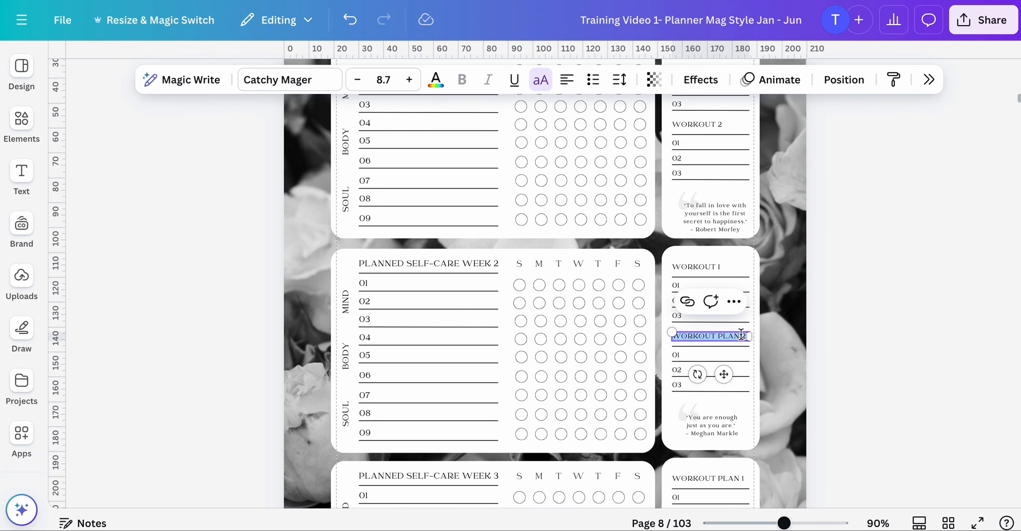
{"action": "left_click", "coordinate": [741, 337]}
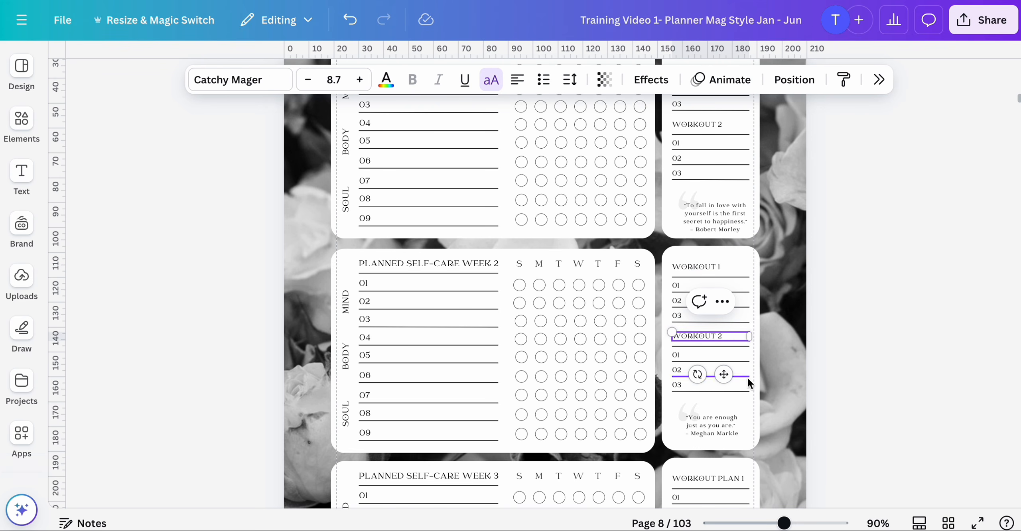
- Rename the week 3 workout headings to WORKOUT 1 and WORKOUT 2
{"action": "scroll", "coordinate": [744, 377], "scroll_direction": "down", "scroll_amount": 4}
{"action": "double_click", "coordinate": [741, 333]}
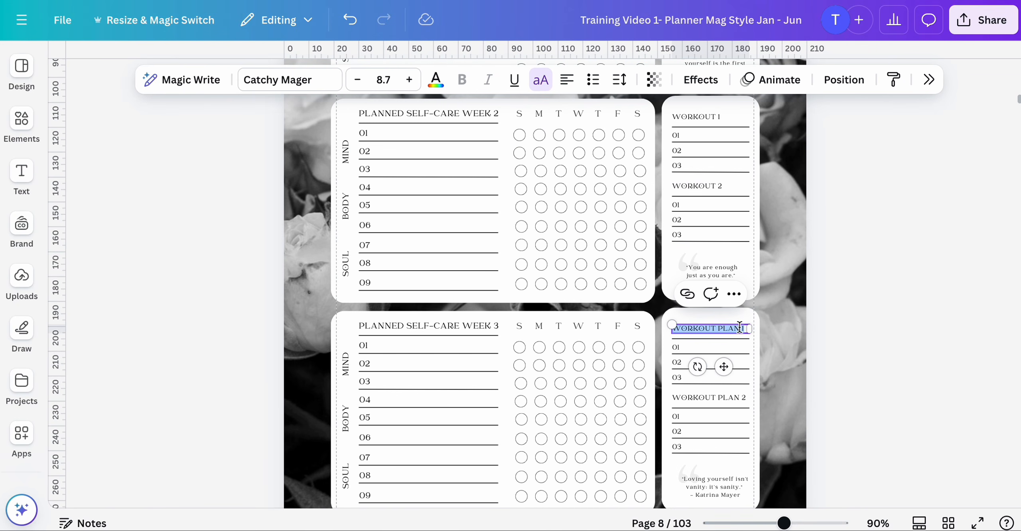
{"action": "left_click", "coordinate": [743, 328]}
{"action": "key", "text": "BackSpace"}
{"action": "key", "text": "BackSpace"}
{"action": "key", "text": "BackSpace"}
{"action": "key", "text": "BackSpace"}
{"action": "key", "text": "BackSpace"}
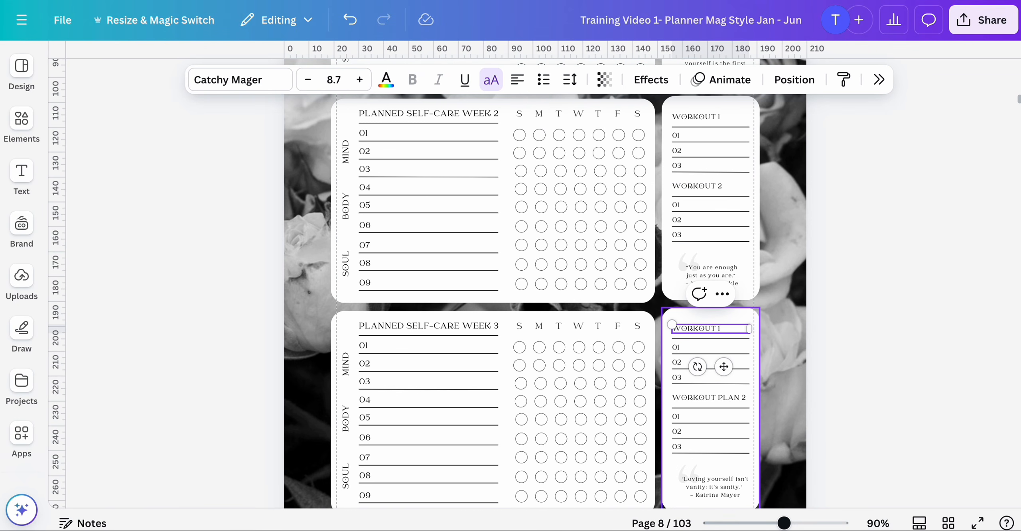
{"action": "scroll", "coordinate": [755, 350], "scroll_direction": "down", "scroll_amount": 2}
{"action": "double_click", "coordinate": [742, 339]}
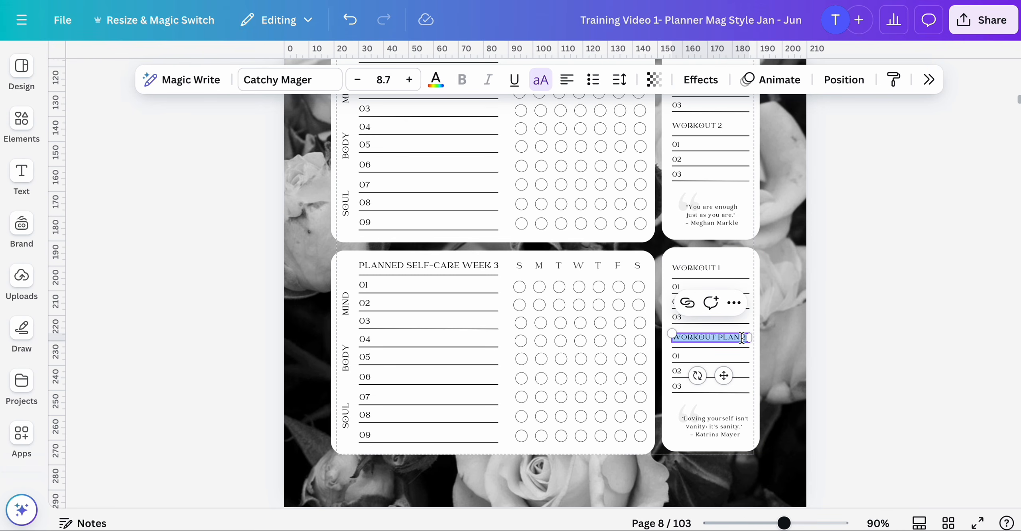
{"action": "left_click", "coordinate": [742, 339]}
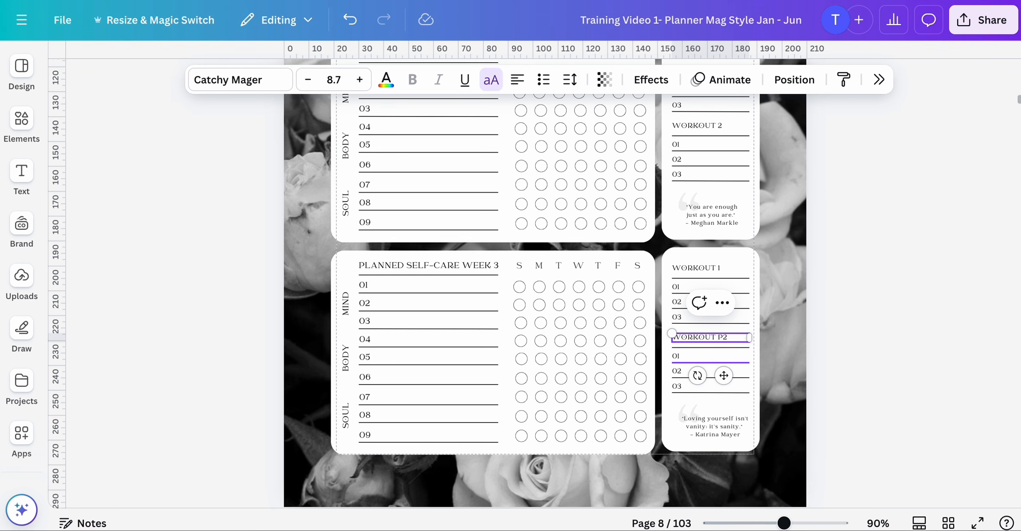
{"action": "scroll", "coordinate": [743, 361], "scroll_direction": "down", "scroll_amount": 6}
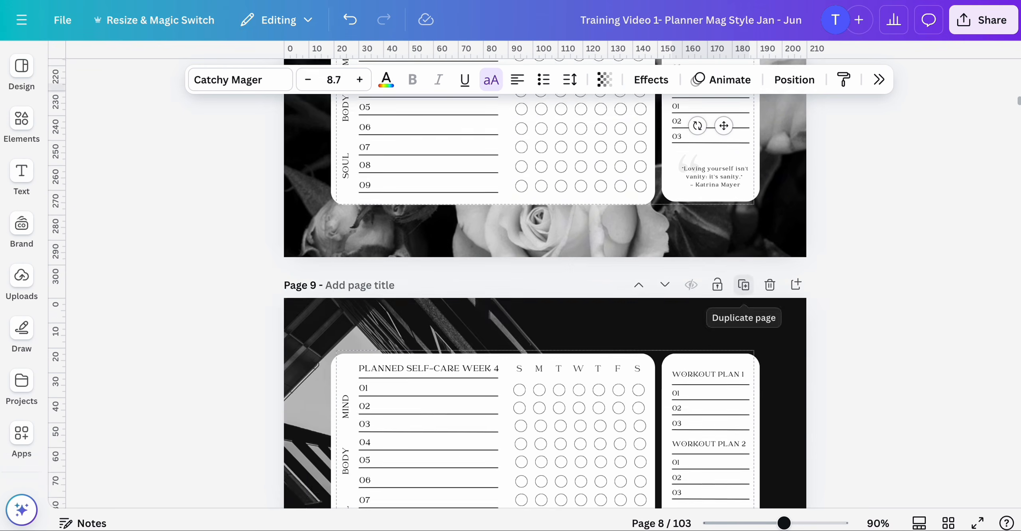
- Rename the week 4 workout headings on page 9 to WORKOUT 1 and WORKOUT 2
{"action": "scroll", "coordinate": [743, 361], "scroll_direction": "up", "scroll_amount": 7}
{"action": "scroll", "coordinate": [675, 356], "scroll_direction": "down", "scroll_amount": 7}
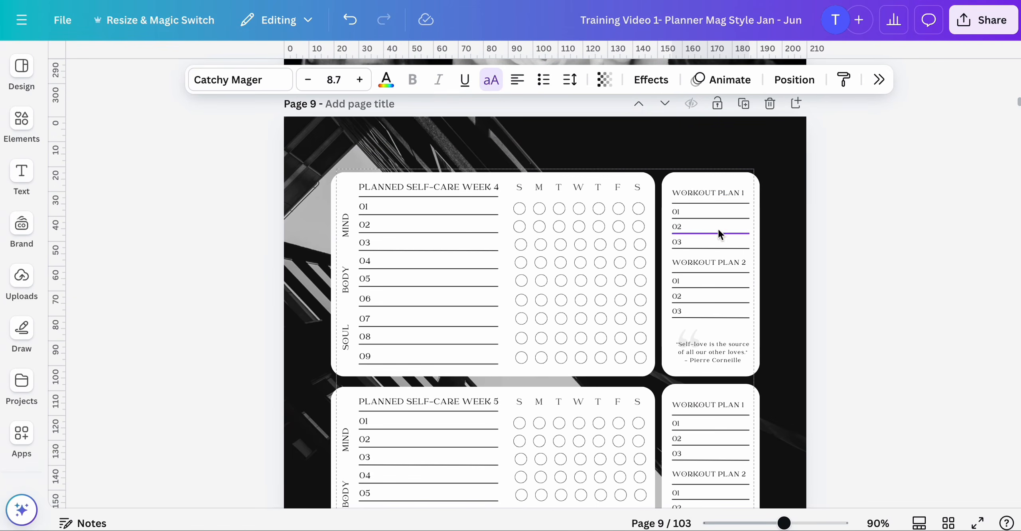
{"action": "double_click", "coordinate": [736, 193]}
{"action": "left_click", "coordinate": [741, 193]}
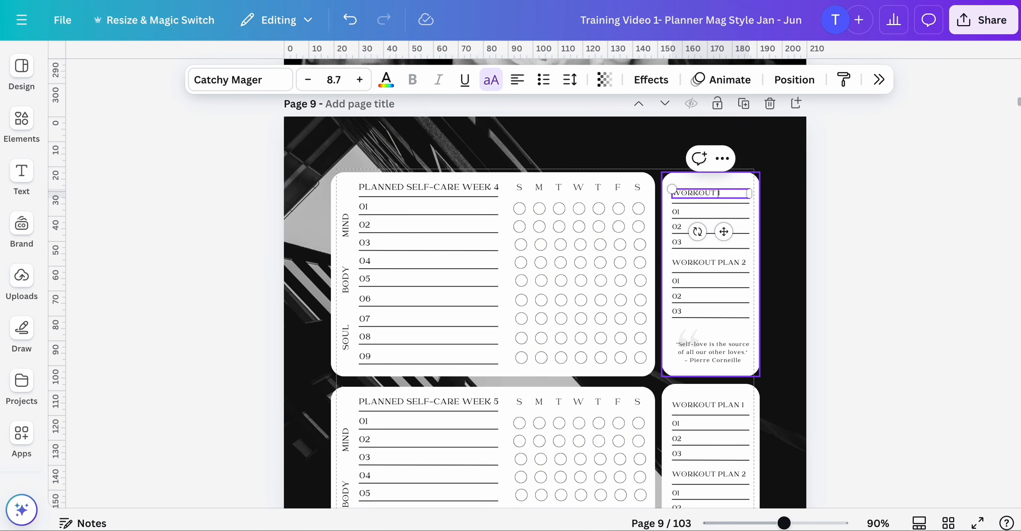
{"action": "double_click", "coordinate": [741, 262]}
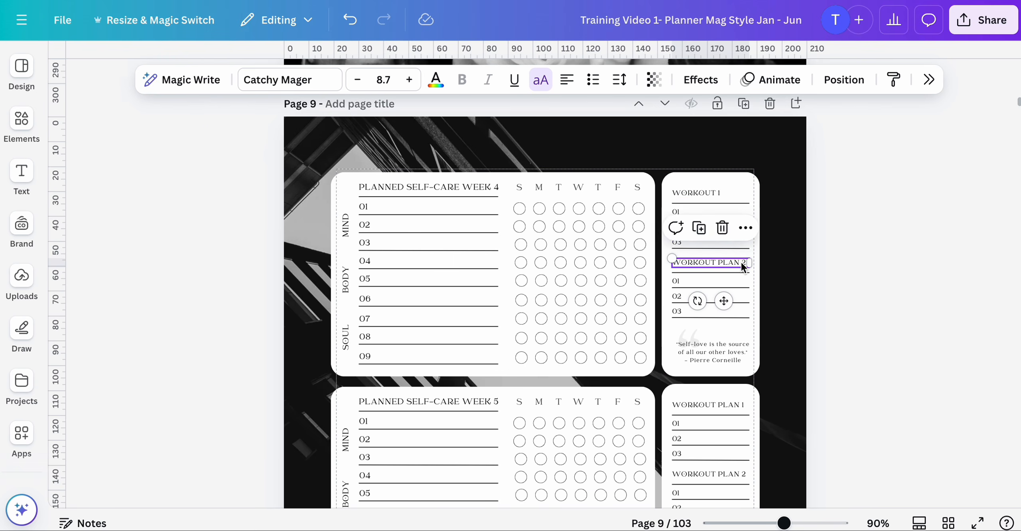
{"action": "left_click", "coordinate": [741, 262]}
{"action": "key", "text": "BackSpace"}
{"action": "key", "text": "BackSpace"}
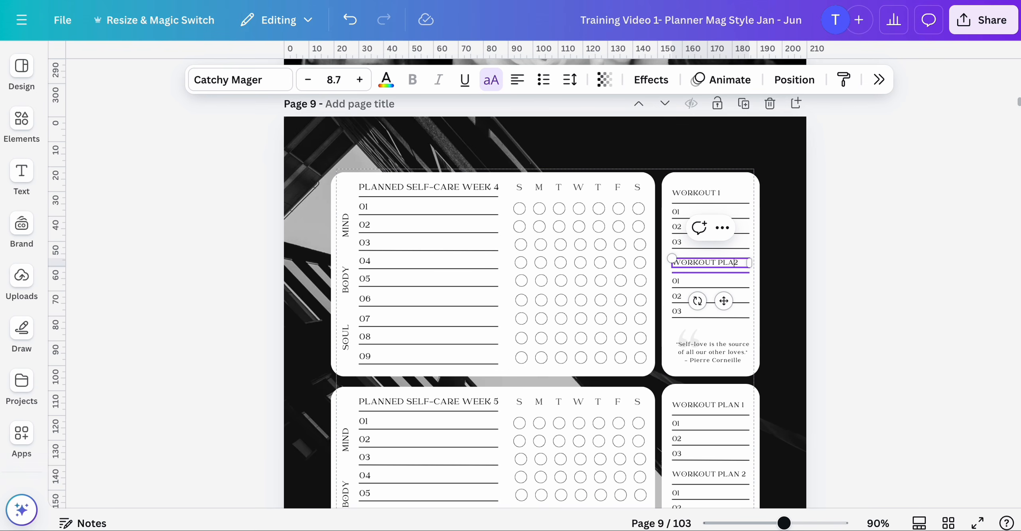
- Rename the week 5 workout headings on page 9 to WORKOUT 1 and WORKOUT 2
{"action": "scroll", "coordinate": [744, 217], "scroll_direction": "down", "scroll_amount": 5}
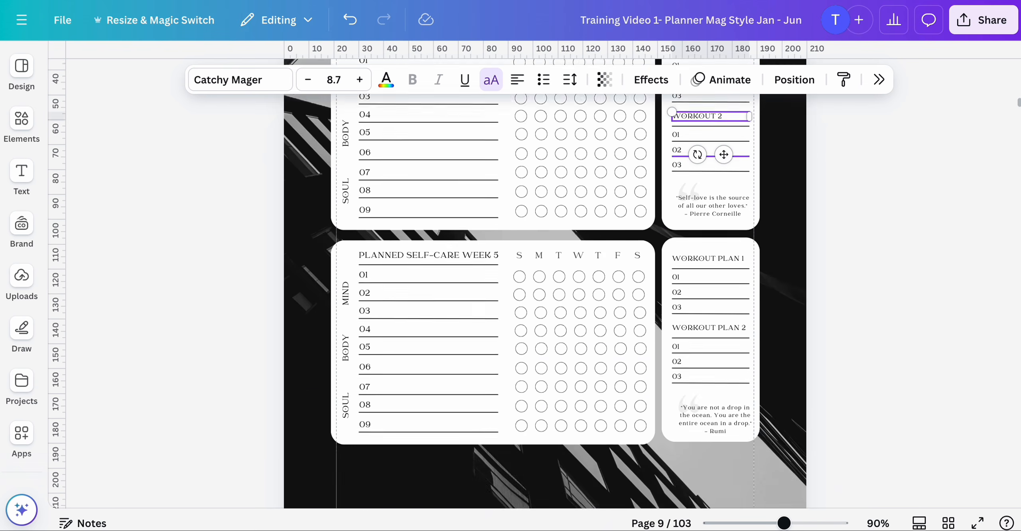
{"action": "double_click", "coordinate": [740, 215]}
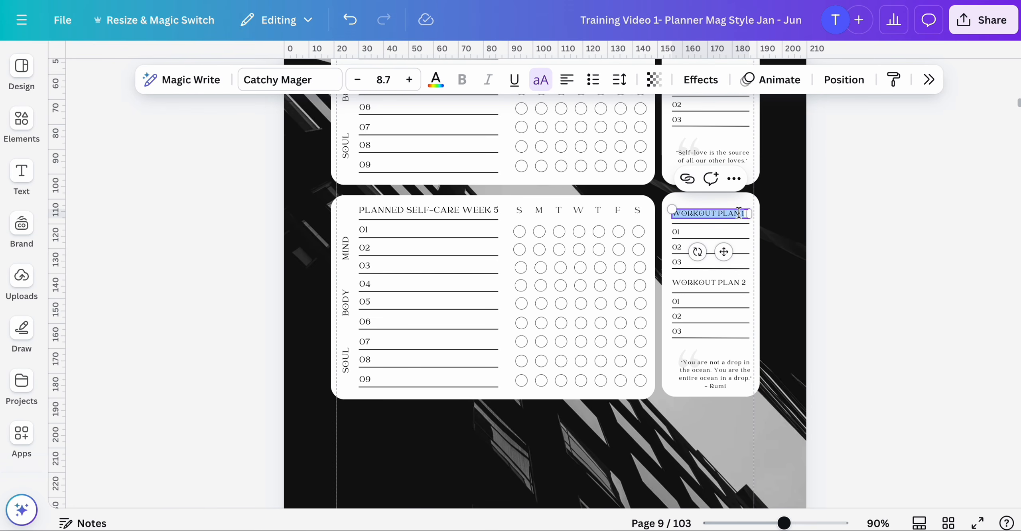
{"action": "left_click", "coordinate": [739, 214]}
{"action": "key", "text": "BackSpace"}
{"action": "key", "text": "BackSpace"}
{"action": "key", "text": "BackSpace"}
{"action": "key", "text": "BackSpace"}
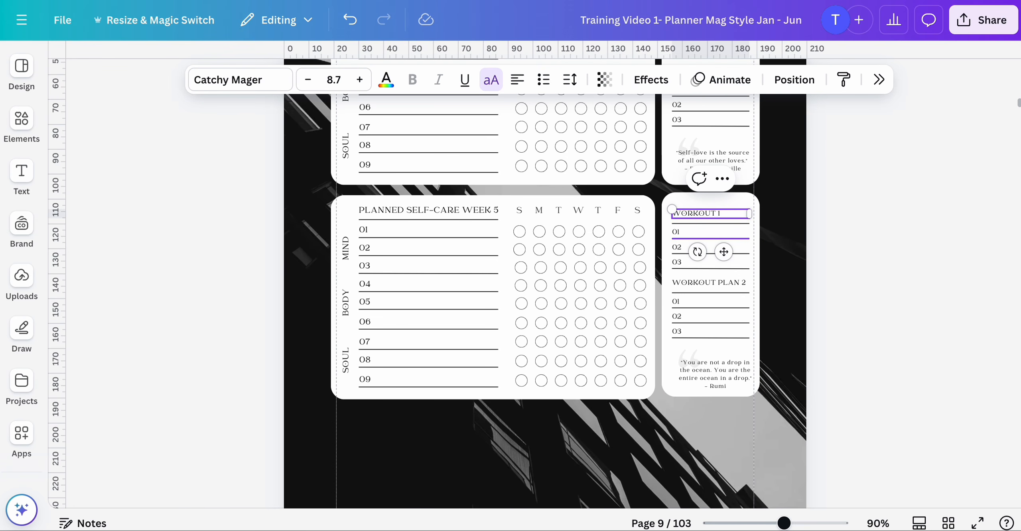
{"action": "double_click", "coordinate": [742, 283]}
{"action": "left_click", "coordinate": [742, 283]}
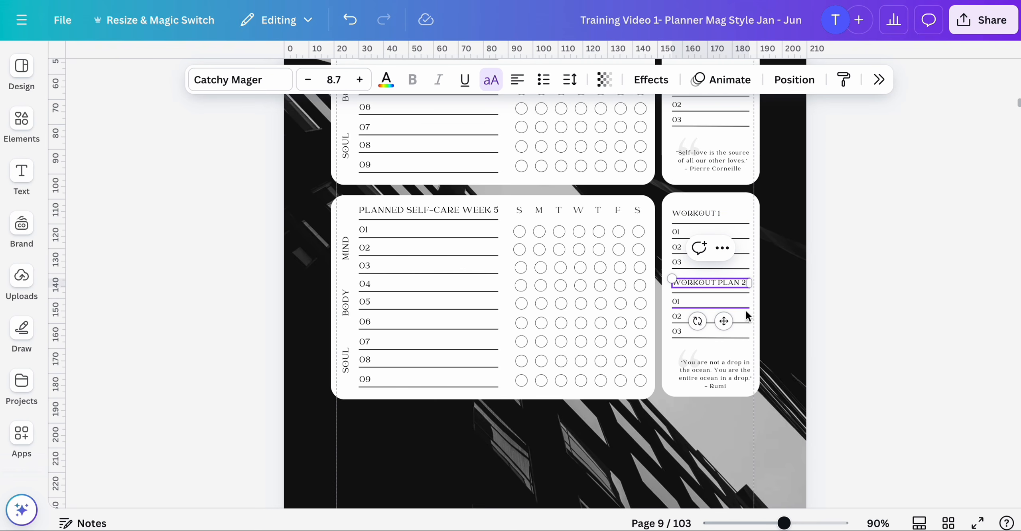
{"action": "key", "text": "BackSpace"}
{"action": "key", "text": "BackSpace"}
{"action": "key", "text": "BackSpace"}
{"action": "key", "text": "BackSpace"}
{"action": "left_click", "coordinate": [783, 312]}
- Ungroup the MONTHLY Budget title on page 10
{"action": "scroll", "coordinate": [782, 312], "scroll_direction": "down", "scroll_amount": 10}
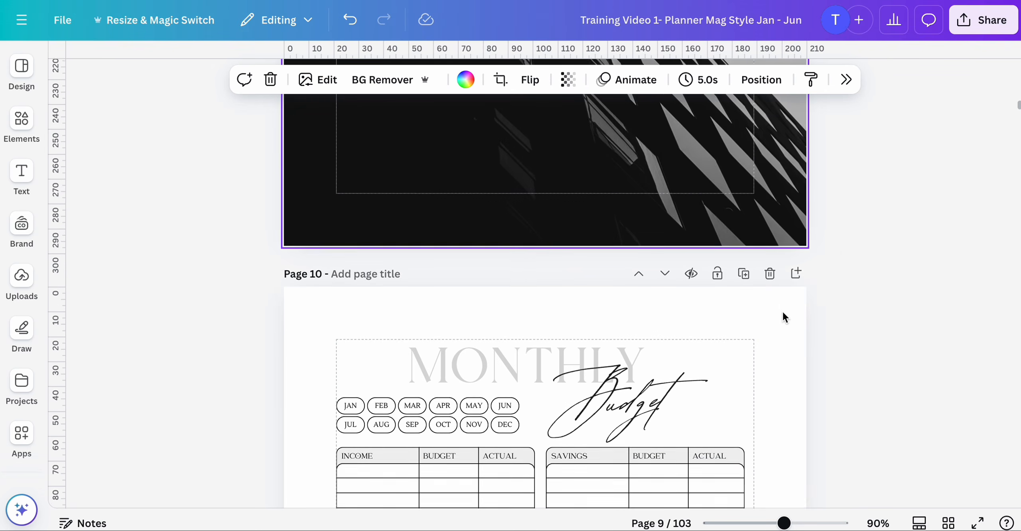
{"action": "scroll", "coordinate": [782, 311], "scroll_direction": "up", "scroll_amount": 6}
{"action": "scroll", "coordinate": [782, 311], "scroll_direction": "down", "scroll_amount": 12}
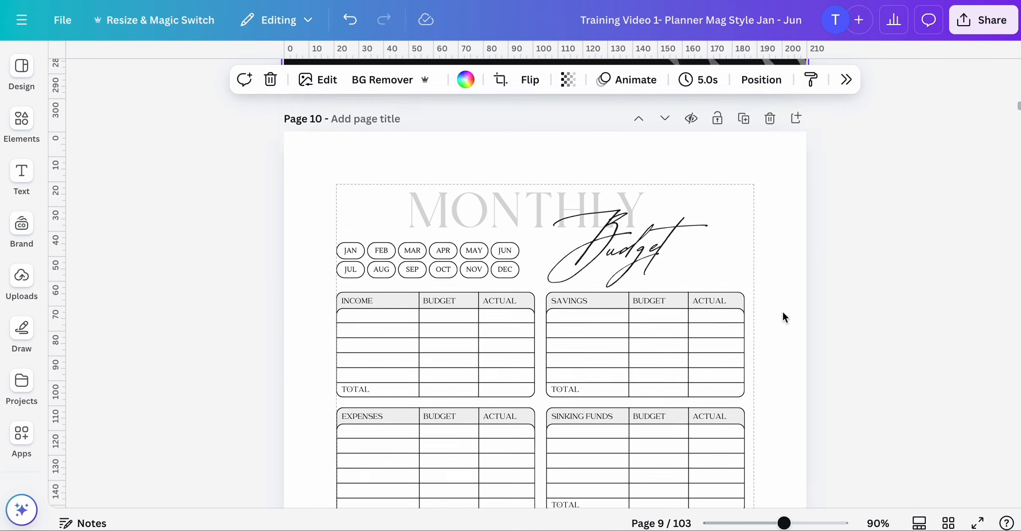
{"action": "scroll", "coordinate": [782, 318], "scroll_direction": "up", "scroll_amount": 3}
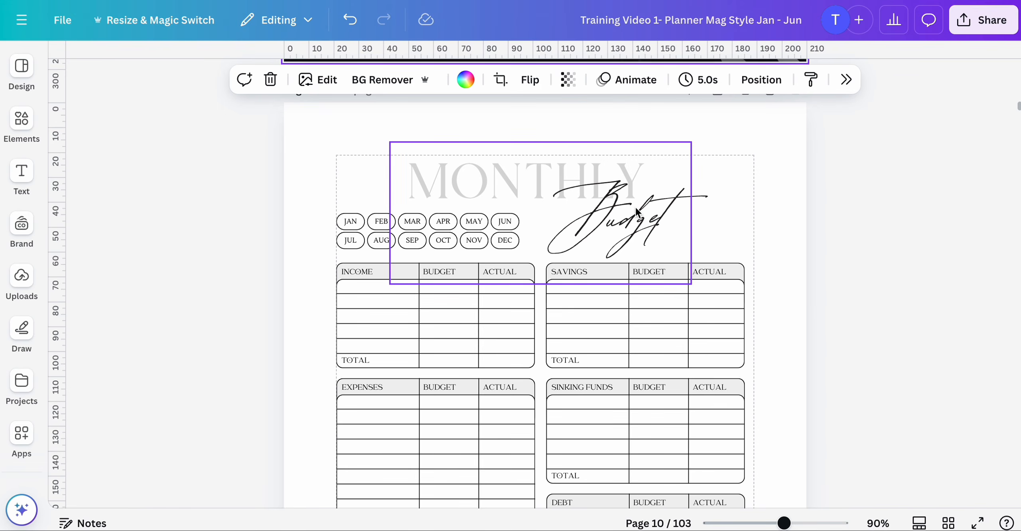
{"action": "left_click", "coordinate": [637, 213]}
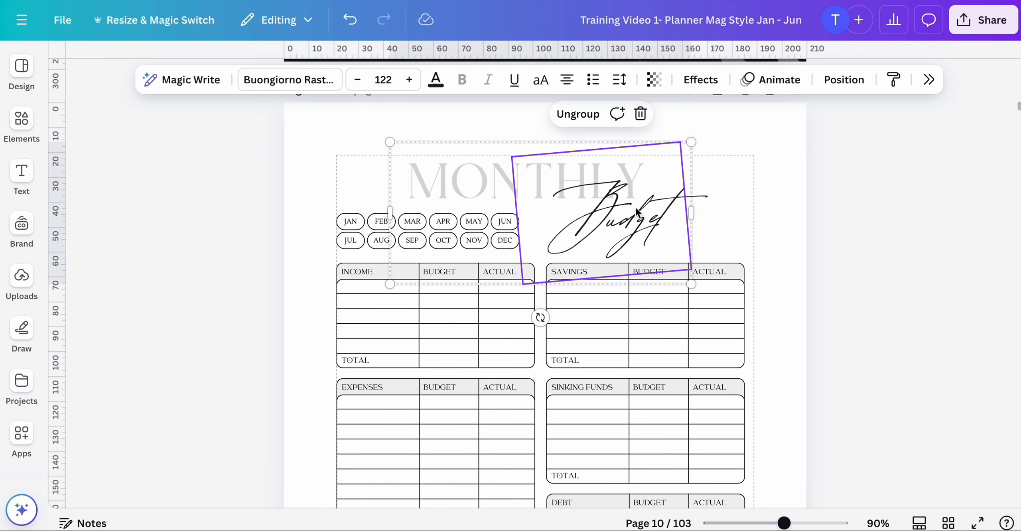
{"action": "left_click", "coordinate": [578, 114]}
- Duplicate the Budget script text and move the copy to the upper left of the title
{"action": "left_click", "coordinate": [280, 207]}
{"action": "left_click", "coordinate": [430, 171]}
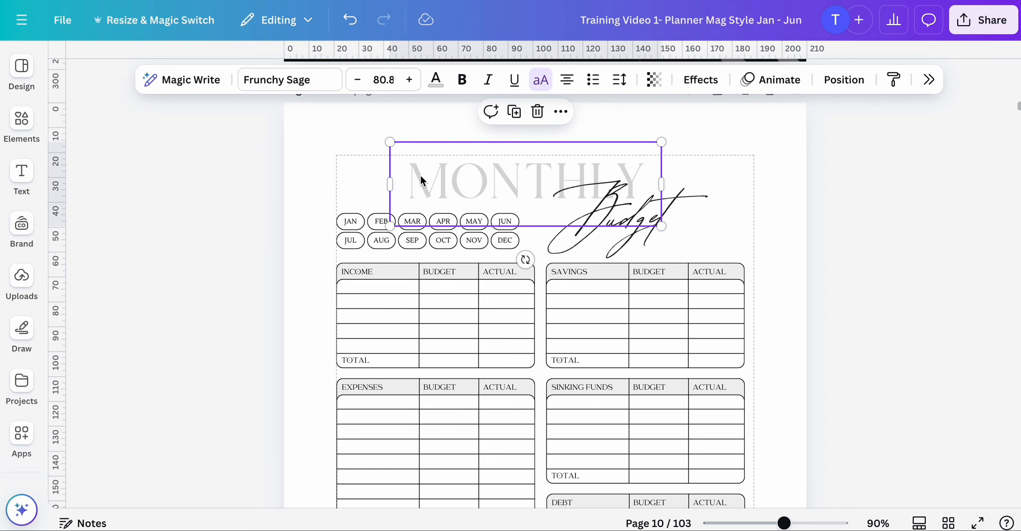
{"action": "left_click", "coordinate": [636, 247]}
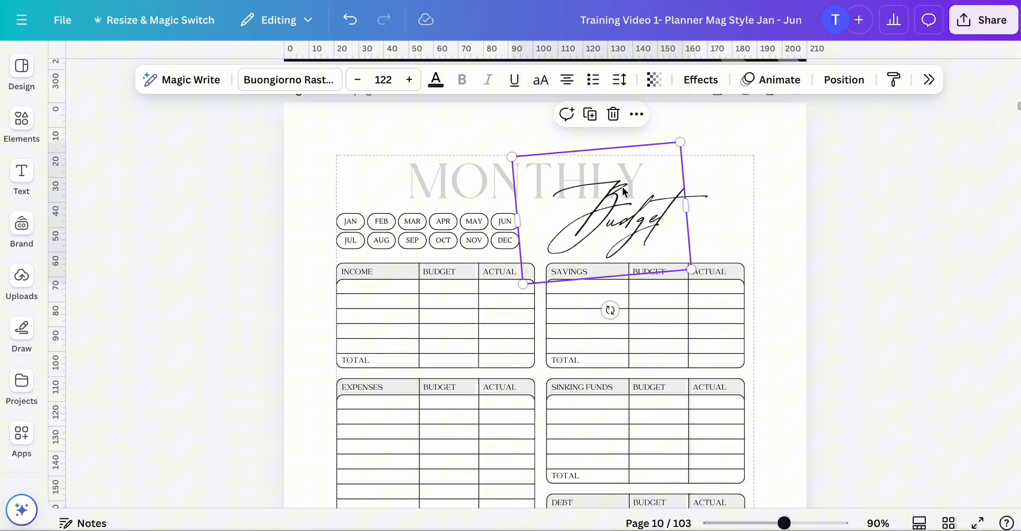
{"action": "left_click", "coordinate": [590, 112]}
{"action": "left_click_drag", "start_coordinate": [610, 192], "coordinate": [371, 145]}
- Change the duplicated script text to My
{"action": "double_click", "coordinate": [378, 169]}
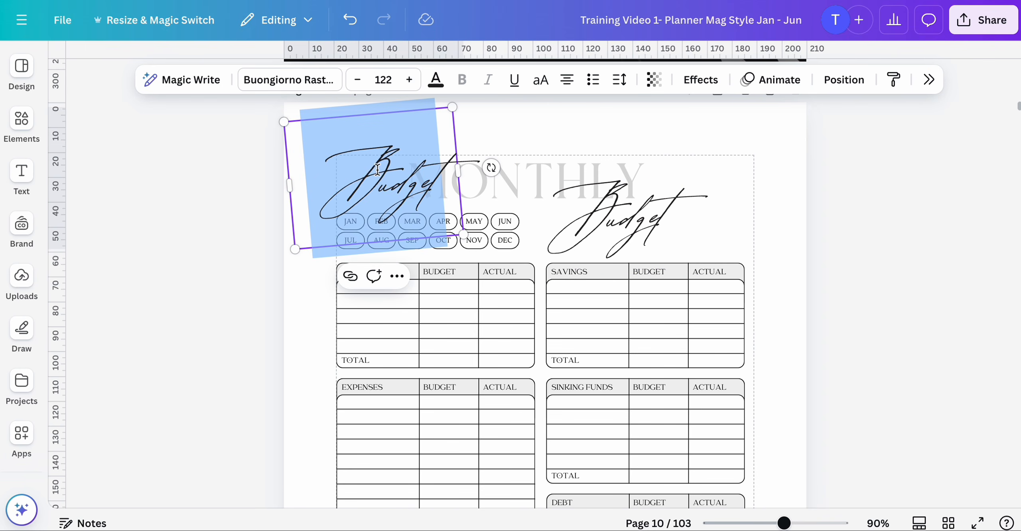
{"action": "type", "text": "m"}
{"action": "key", "text": "BackSpace"}
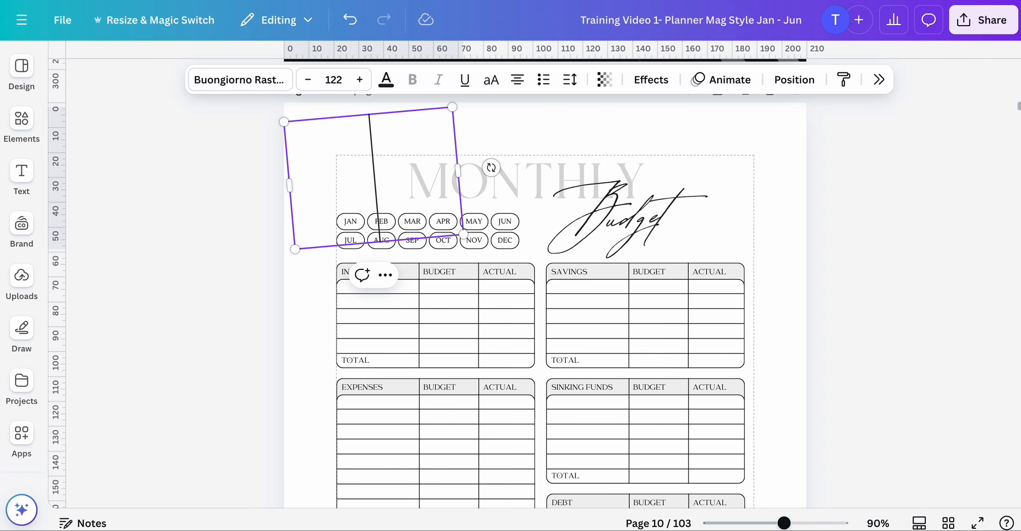
{"action": "type", "text": "My"}
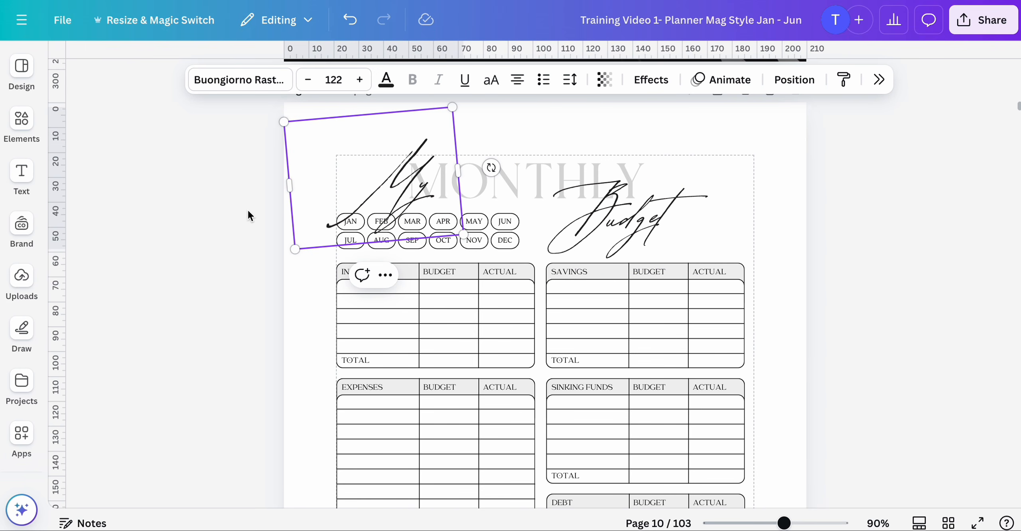
- Shrink the My script text and position it just before MONTHLY
{"action": "left_click", "coordinate": [247, 209]}
{"action": "left_click", "coordinate": [322, 200]}
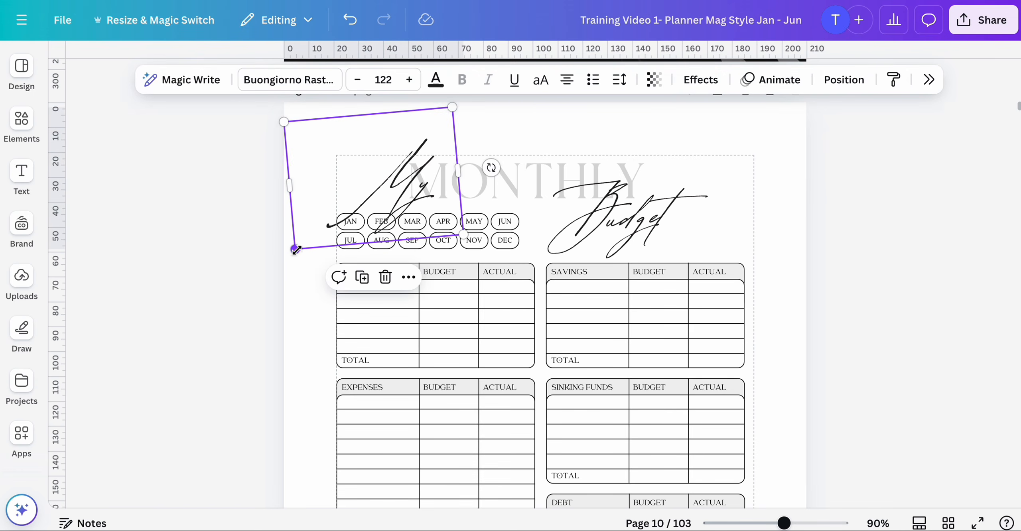
{"action": "left_click_drag", "start_coordinate": [293, 248], "coordinate": [356, 204]}
{"action": "left_click_drag", "start_coordinate": [420, 177], "coordinate": [392, 193]}
{"action": "left_click", "coordinate": [280, 278]}
- Shorten the NOTES & IDEAS heading on the Project Planner page 11 to NOTES
{"action": "scroll", "coordinate": [280, 278], "scroll_direction": "down", "scroll_amount": 4}
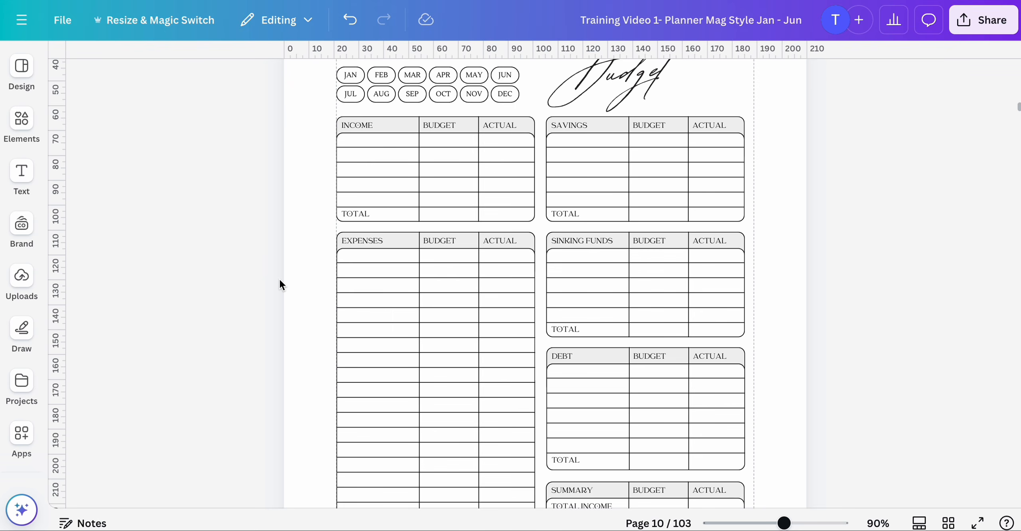
{"action": "scroll", "coordinate": [280, 281], "scroll_direction": "down", "scroll_amount": 15}
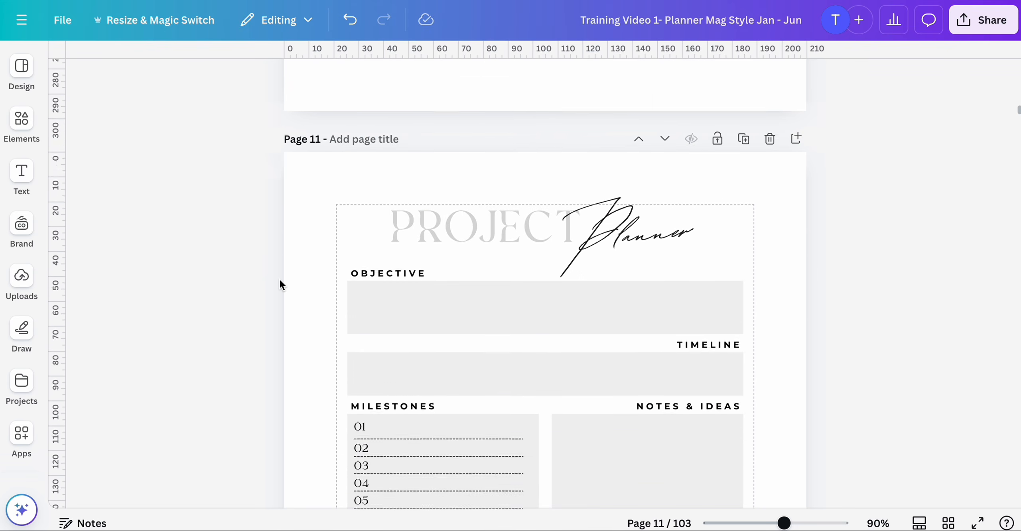
{"action": "scroll", "coordinate": [280, 281], "scroll_direction": "down", "scroll_amount": 5}
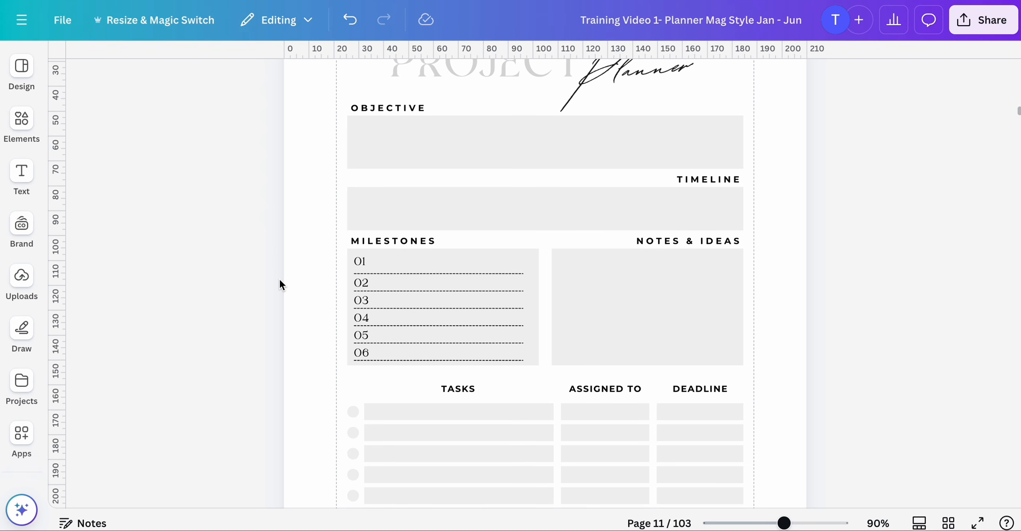
{"action": "scroll", "coordinate": [280, 281], "scroll_direction": "up", "scroll_amount": 1}
{"action": "scroll", "coordinate": [279, 281], "scroll_direction": "down", "scroll_amount": 1}
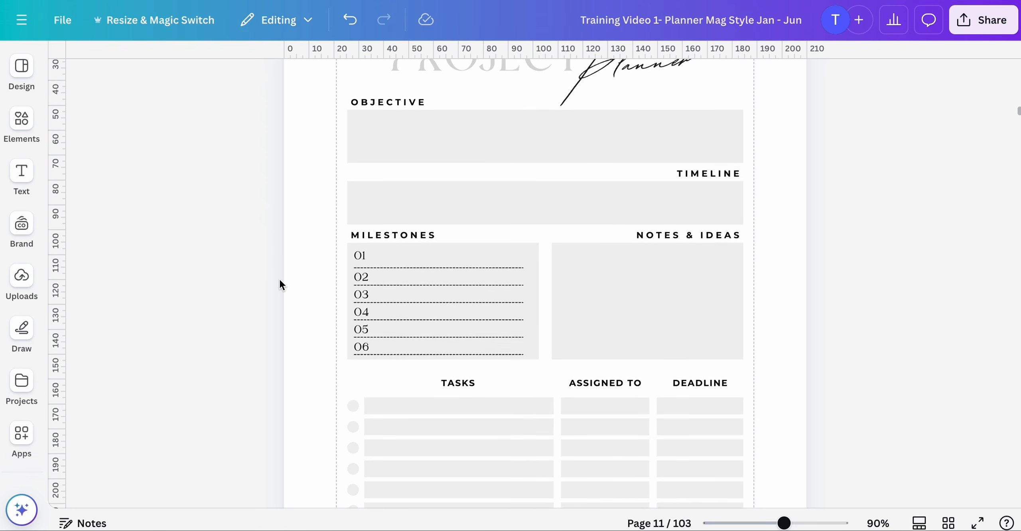
{"action": "scroll", "coordinate": [279, 281], "scroll_direction": "down", "scroll_amount": 1}
{"action": "left_click", "coordinate": [683, 209]}
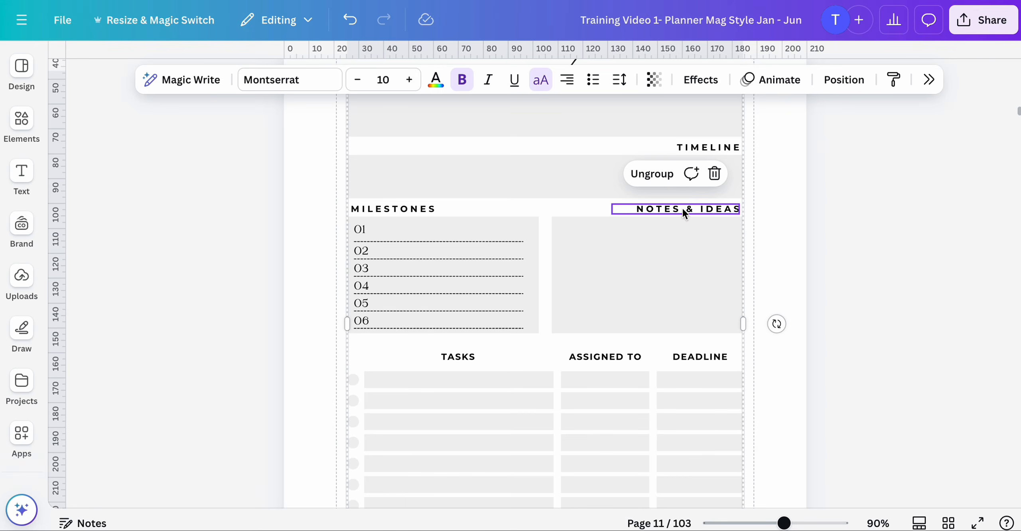
{"action": "double_click", "coordinate": [683, 210]}
{"action": "left_click_drag", "start_coordinate": [684, 208], "coordinate": [741, 208]}
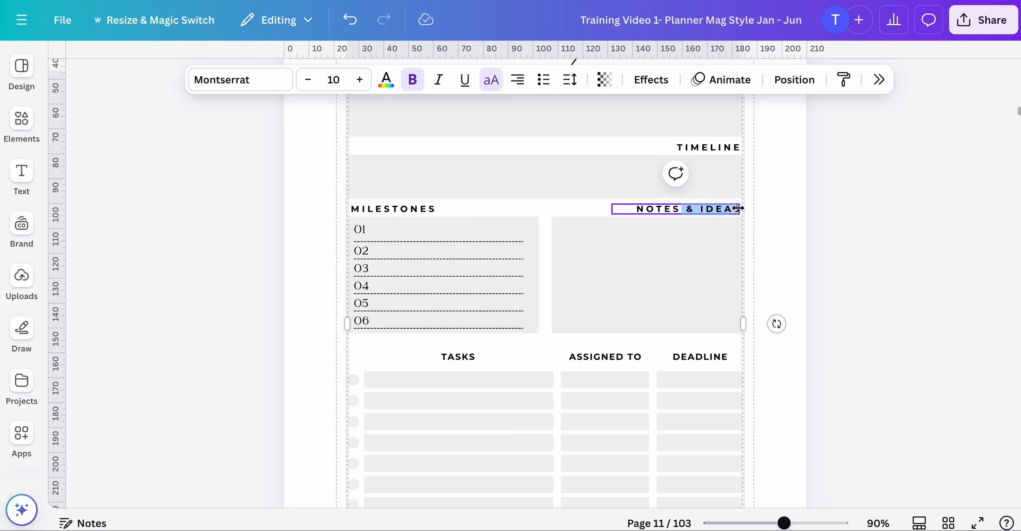
{"action": "key", "text": "BackSpace"}
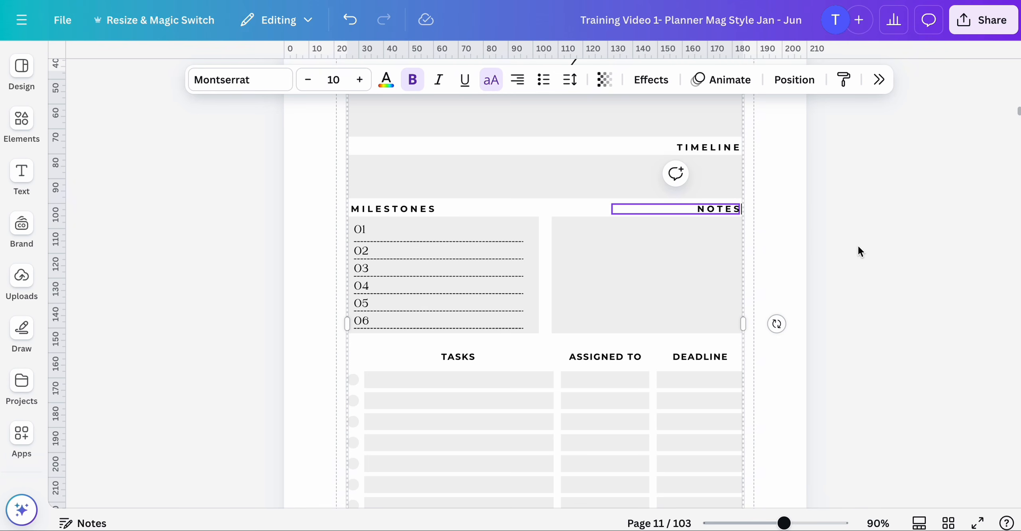
{"action": "left_click", "coordinate": [858, 244]}
- Zoom out and browse the page overview to review the edited pages, then return to page 8
{"action": "scroll", "coordinate": [613, 187], "scroll_direction": "down", "scroll_amount": 10}
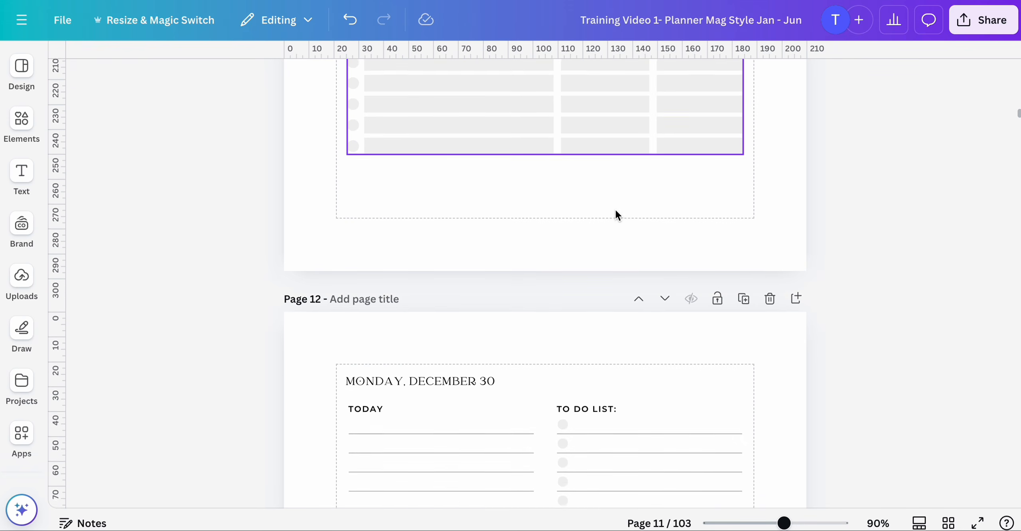
{"action": "scroll", "coordinate": [615, 211], "scroll_direction": "up", "scroll_amount": 4}
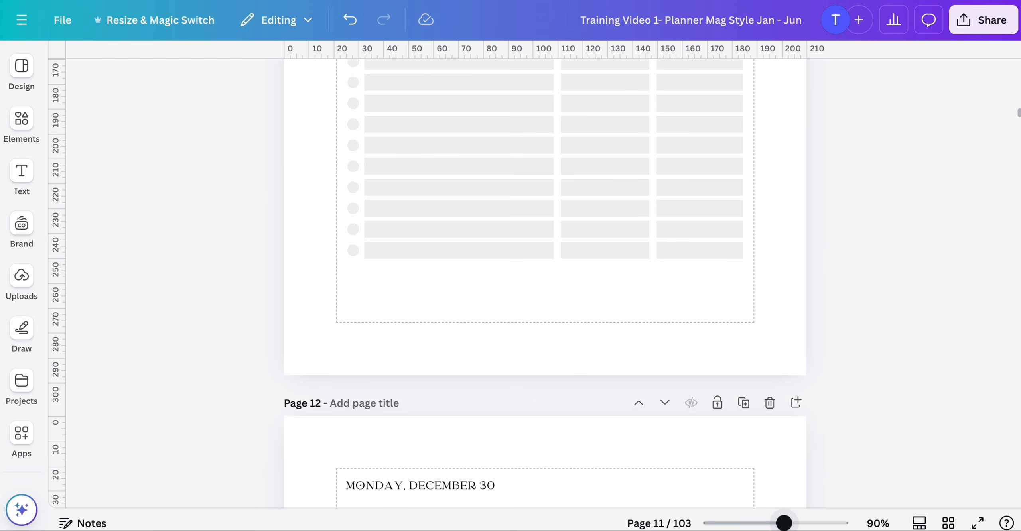
{"action": "left_click_drag", "start_coordinate": [784, 523], "coordinate": [760, 523]}
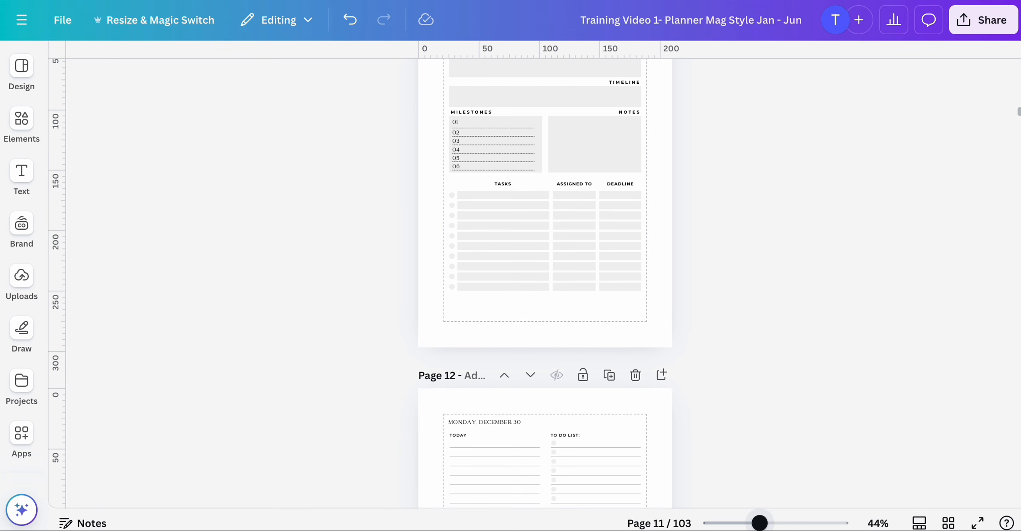
{"action": "left_click", "coordinate": [947, 524]}
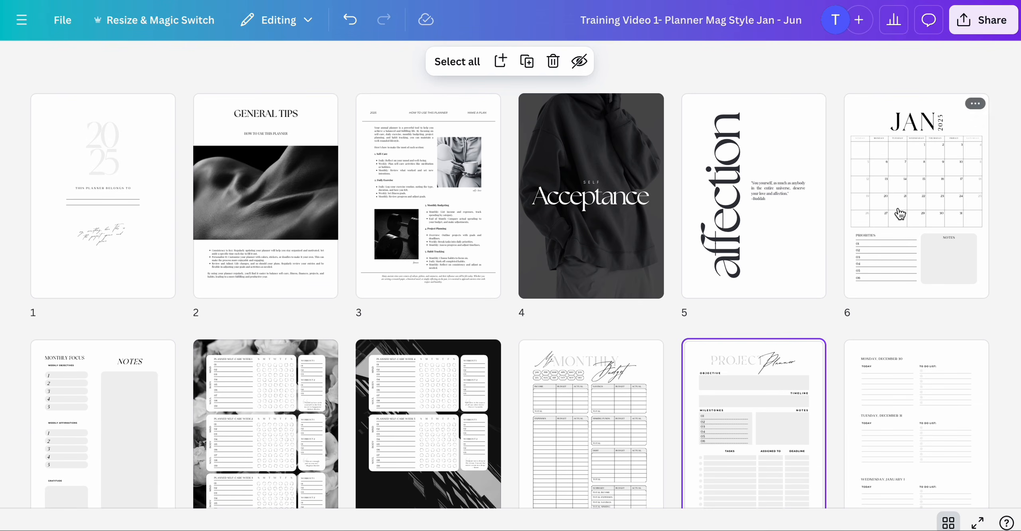
{"action": "scroll", "coordinate": [707, 424], "scroll_direction": "down", "scroll_amount": 2}
{"action": "scroll", "coordinate": [706, 426], "scroll_direction": "up", "scroll_amount": 2}
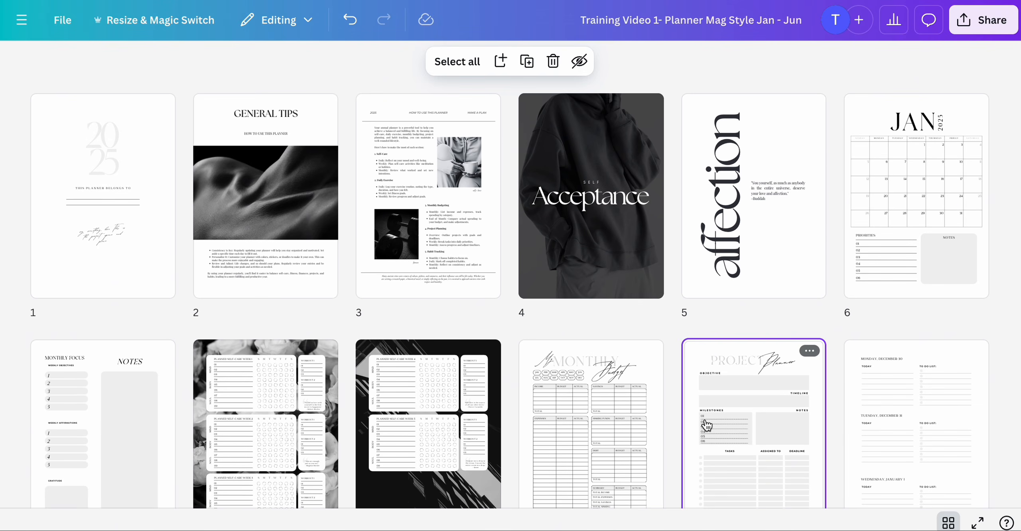
{"action": "scroll", "coordinate": [706, 423], "scroll_direction": "down", "scroll_amount": 1}
{"action": "scroll", "coordinate": [706, 423], "scroll_direction": "up", "scroll_amount": 1}
{"action": "scroll", "coordinate": [706, 419], "scroll_direction": "down", "scroll_amount": 1}
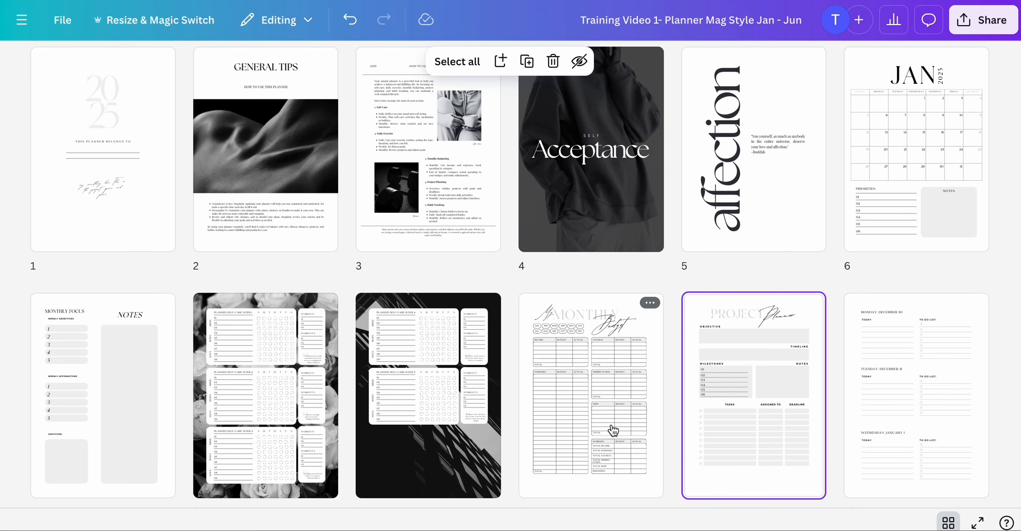
{"action": "scroll", "coordinate": [553, 390], "scroll_direction": "down", "scroll_amount": 1}
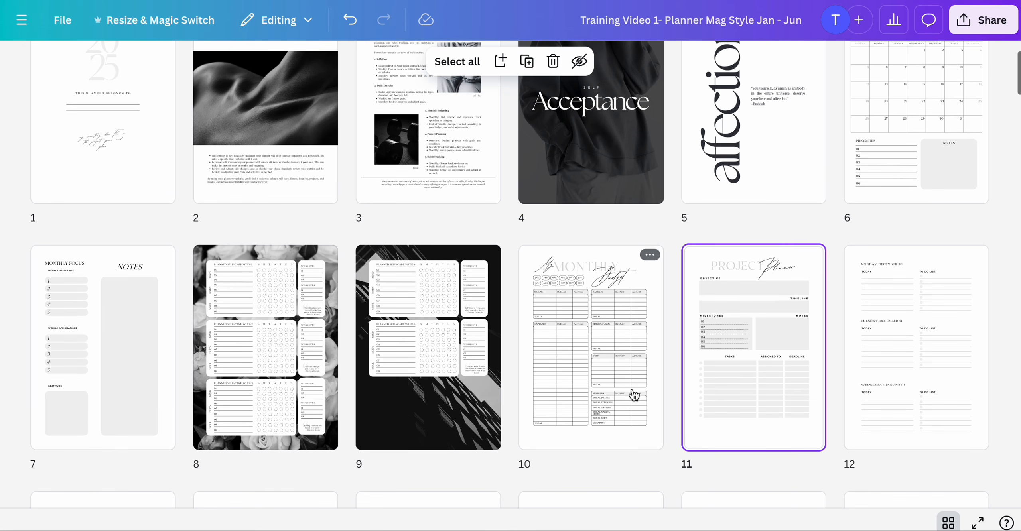
{"action": "left_click", "coordinate": [129, 419]}
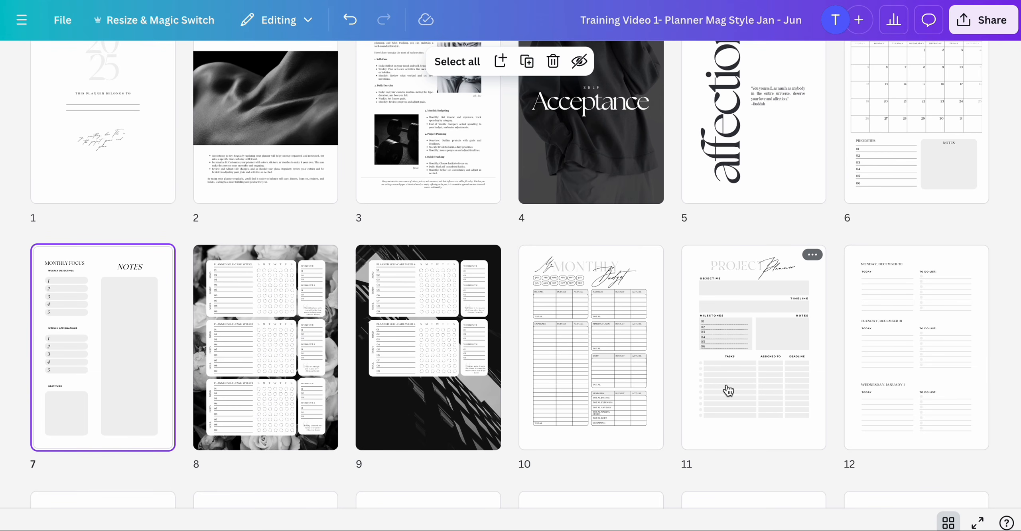
{"action": "scroll", "coordinate": [728, 391], "scroll_direction": "down", "scroll_amount": 3}
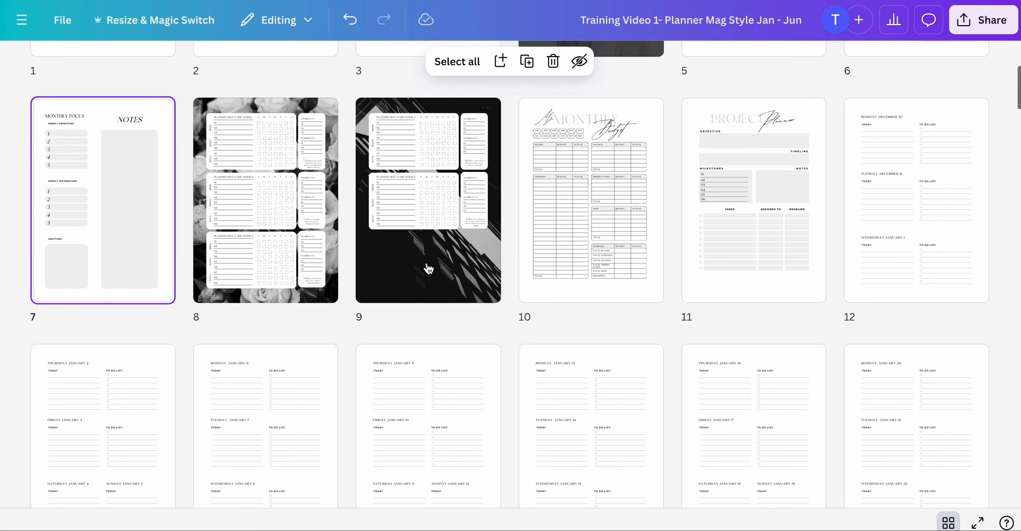
{"action": "scroll", "coordinate": [763, 248], "scroll_direction": "up", "scroll_amount": 3}
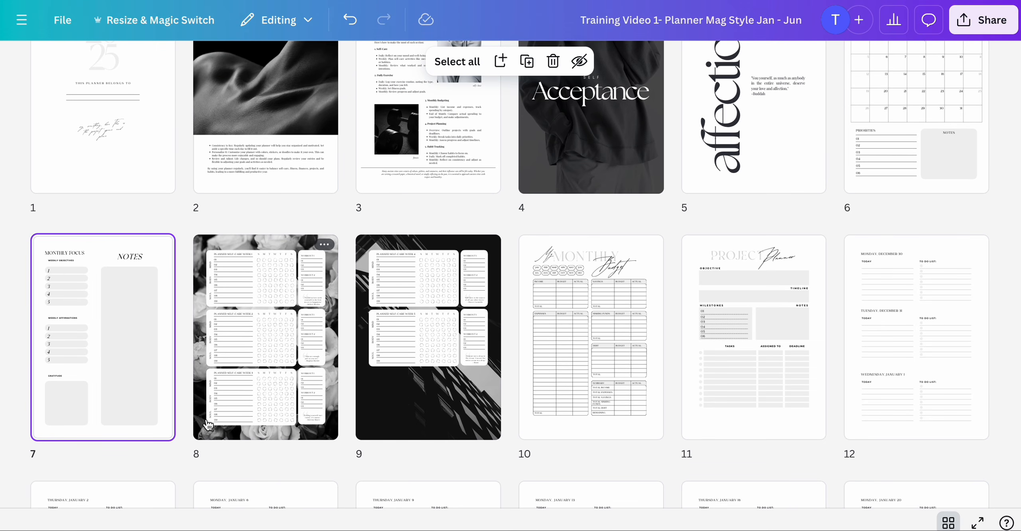
{"action": "double_click", "coordinate": [200, 436]}
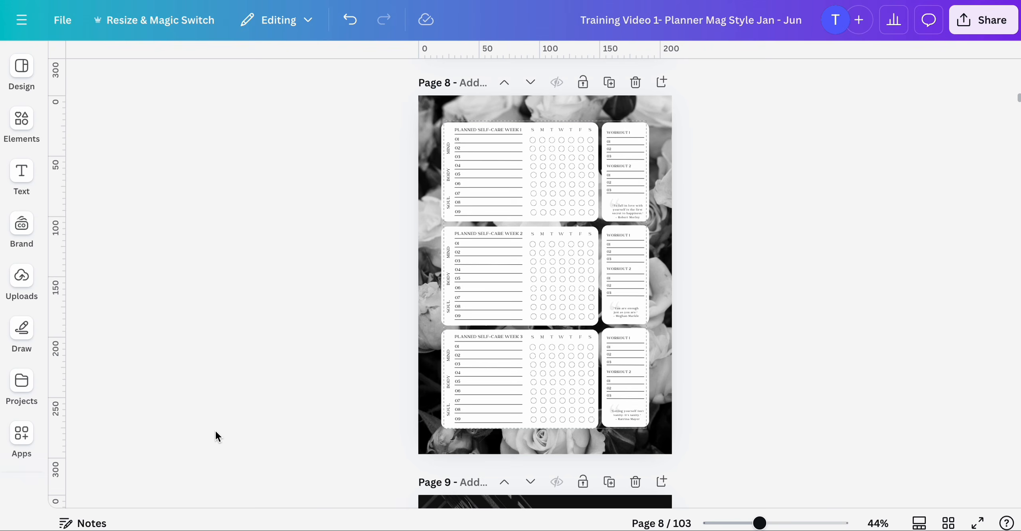
- Search the photo library for black and white pictures while page 8's background is selected
{"action": "left_click", "coordinate": [430, 128]}
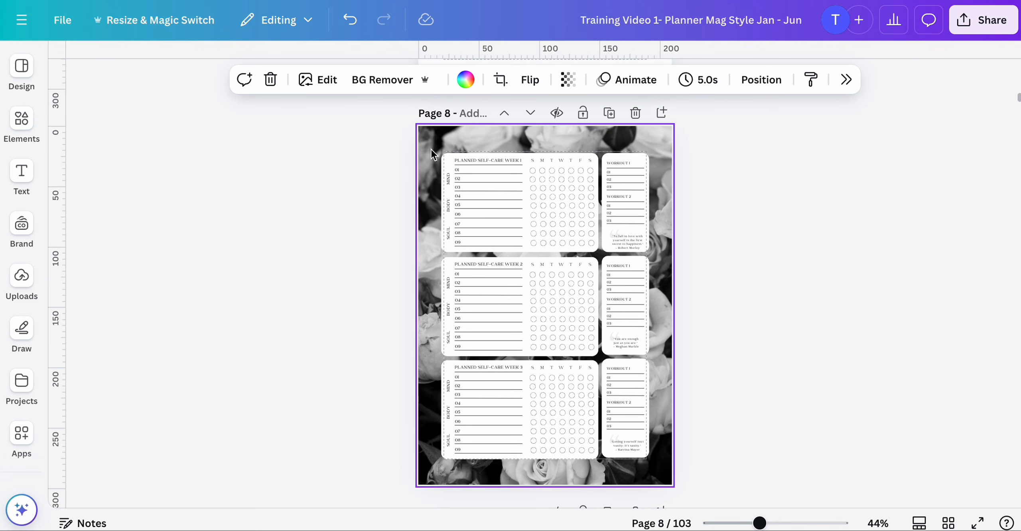
{"action": "scroll", "coordinate": [21, 319], "scroll_direction": "down", "scroll_amount": 5}
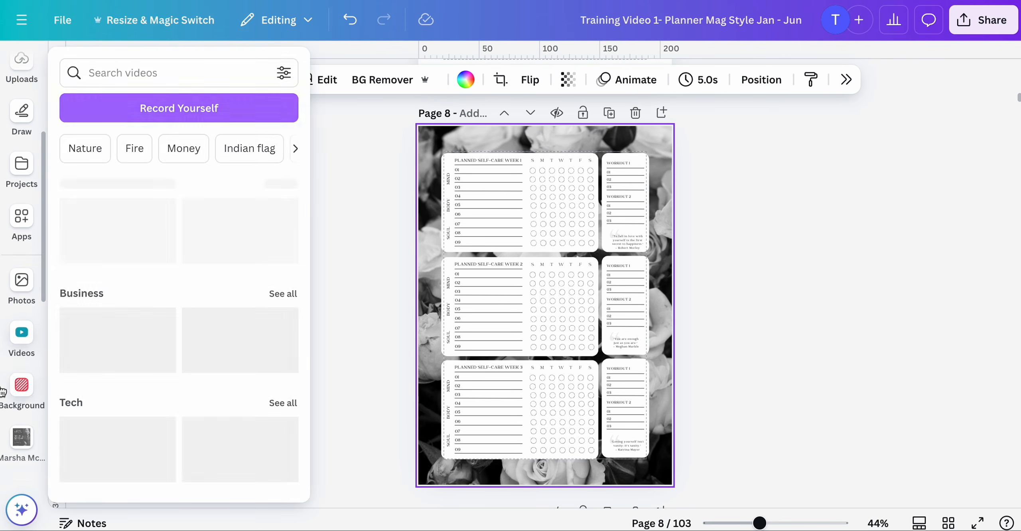
{"action": "left_click", "coordinate": [20, 294]}
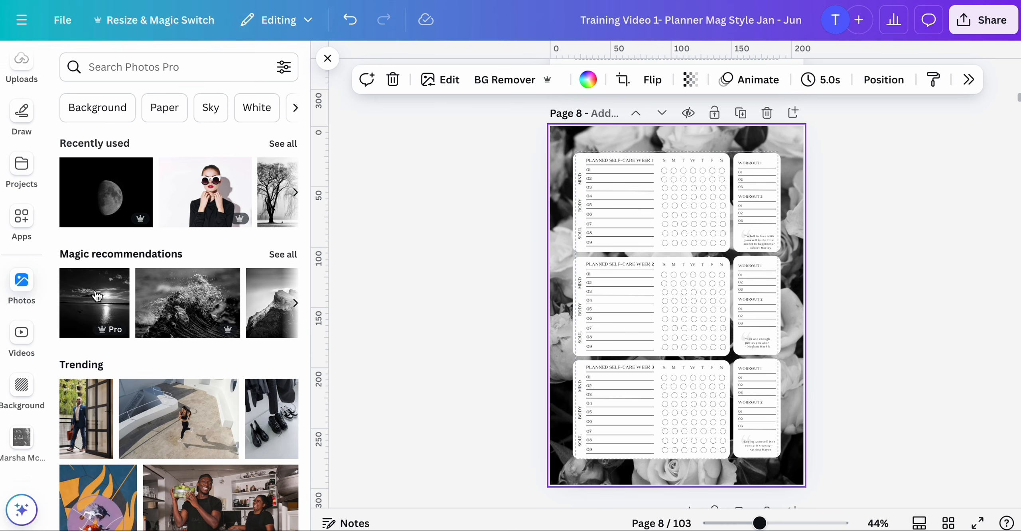
{"action": "left_click", "coordinate": [170, 65]}
{"action": "type", "text": "Black"}
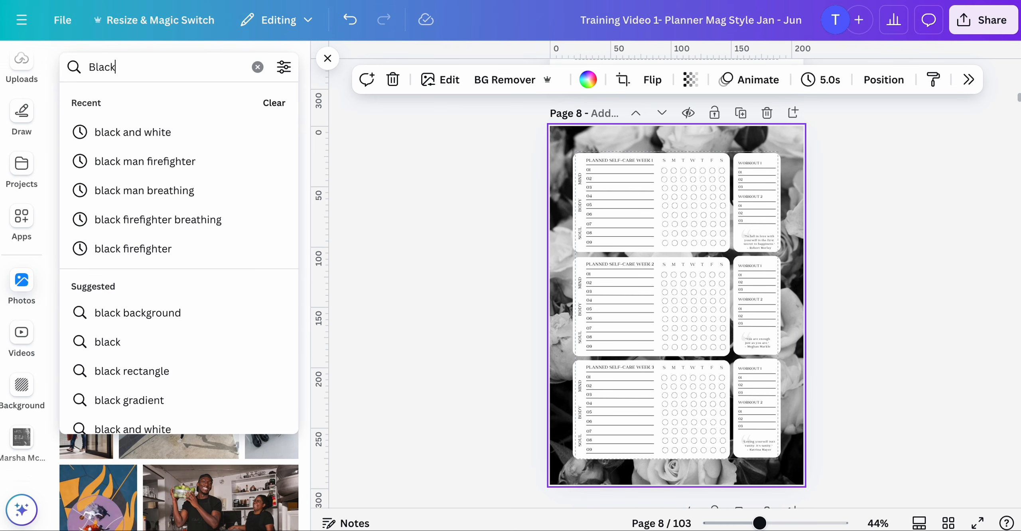
{"action": "type", "text": " and whi"}
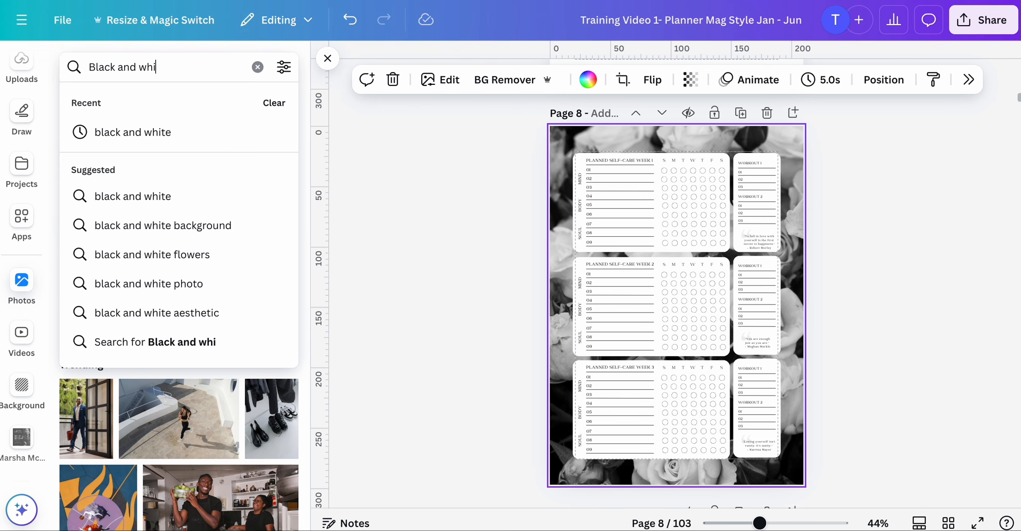
{"action": "type", "text": "te"}
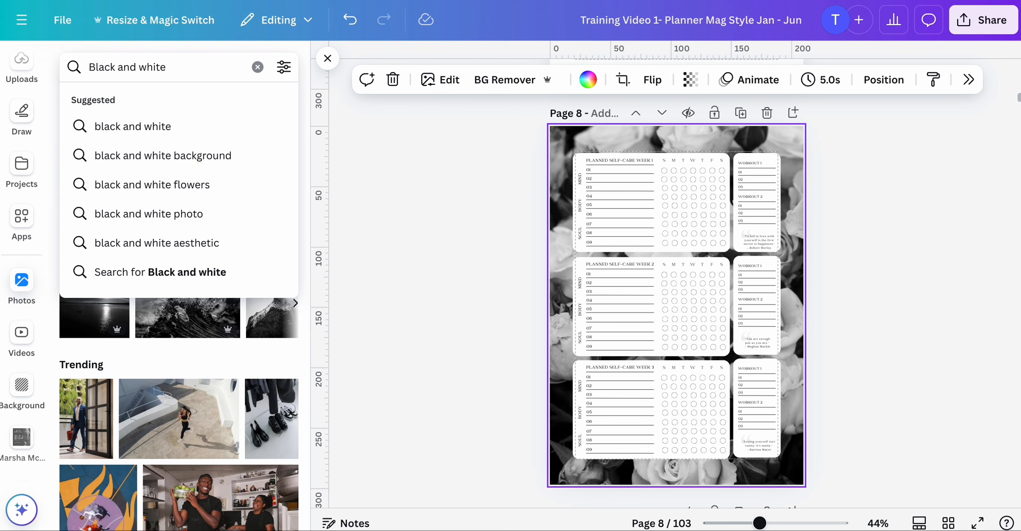
{"action": "type", "text": " pictures"}
{"action": "key", "text": "Return"}
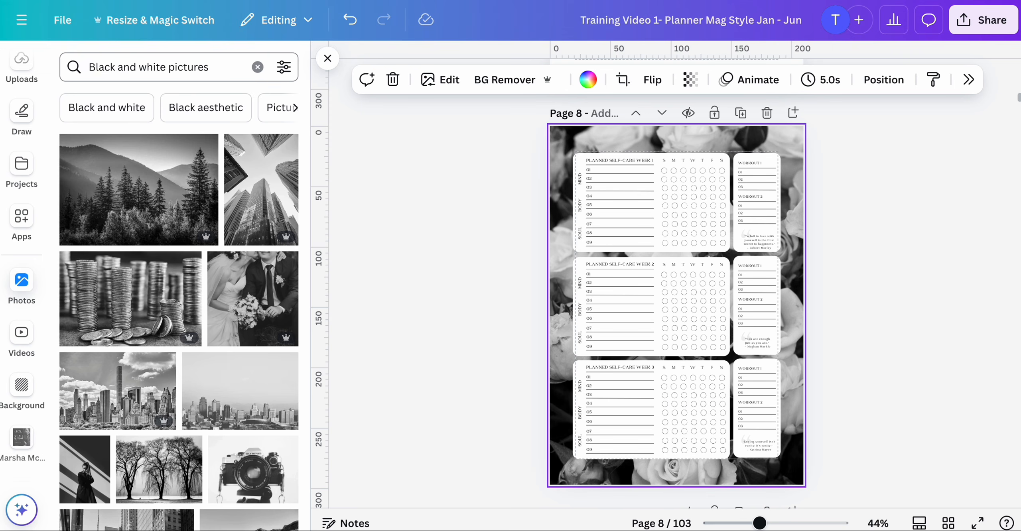
- Replace page 8's background with the black-and-white photo of a woman in striped shadows
{"action": "scroll", "coordinate": [387, 297], "scroll_direction": "down", "scroll_amount": 1}
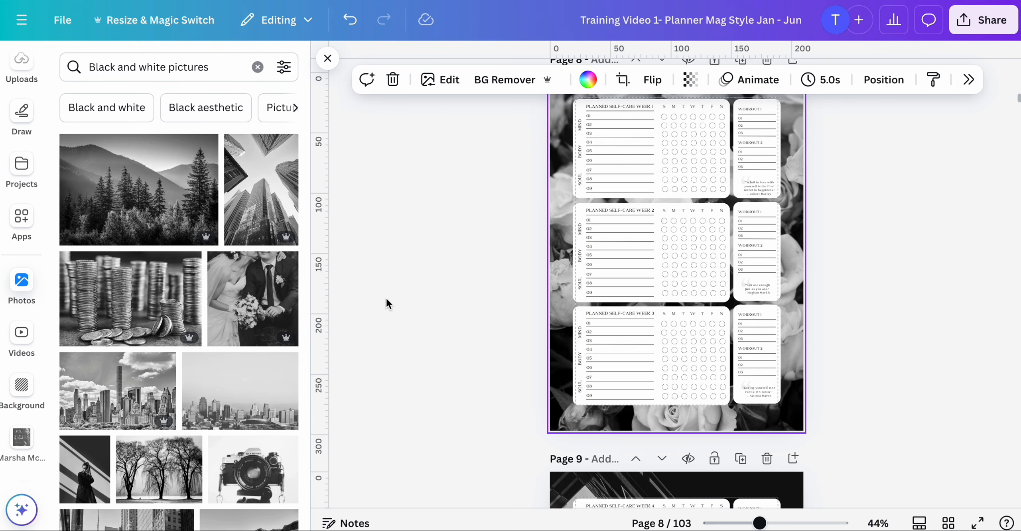
{"action": "scroll", "coordinate": [99, 372], "scroll_direction": "down", "scroll_amount": 2}
{"action": "scroll", "coordinate": [100, 372], "scroll_direction": "down", "scroll_amount": 1}
{"action": "left_click", "coordinate": [99, 363]}
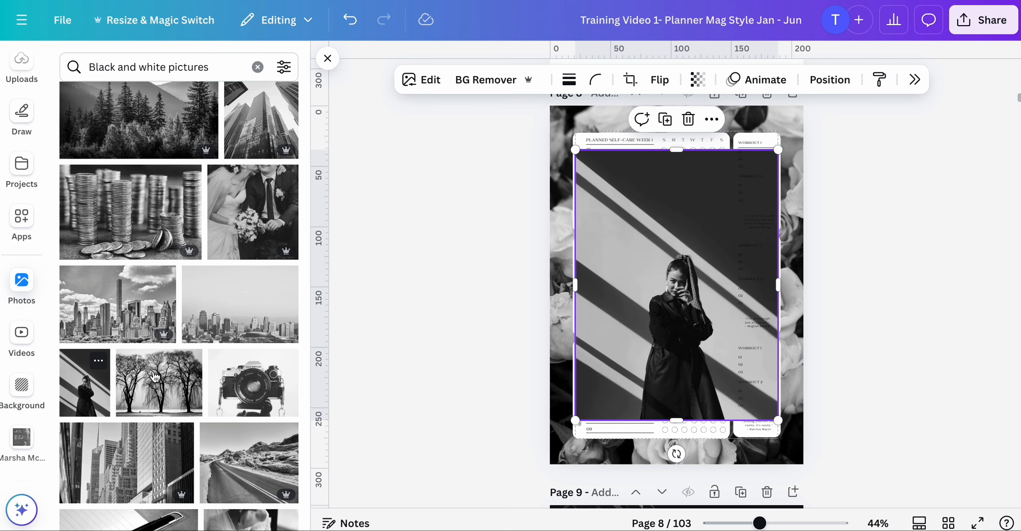
{"action": "left_click", "coordinate": [713, 119]}
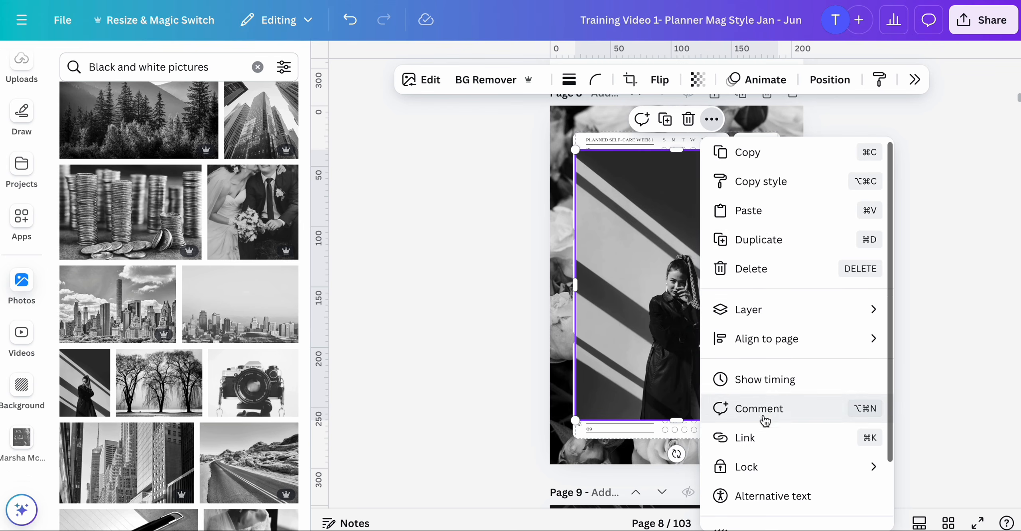
{"action": "scroll", "coordinate": [765, 420], "scroll_direction": "down", "scroll_amount": 2}
{"action": "left_click", "coordinate": [753, 455]}
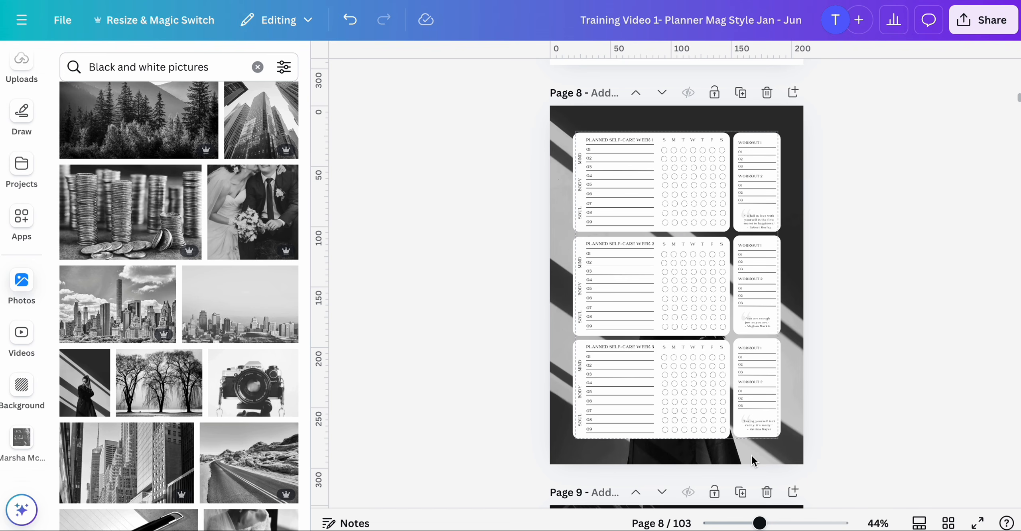
- Replace page 9's background with the black-and-white desert road photo
{"action": "scroll", "coordinate": [788, 351], "scroll_direction": "down", "scroll_amount": 6}
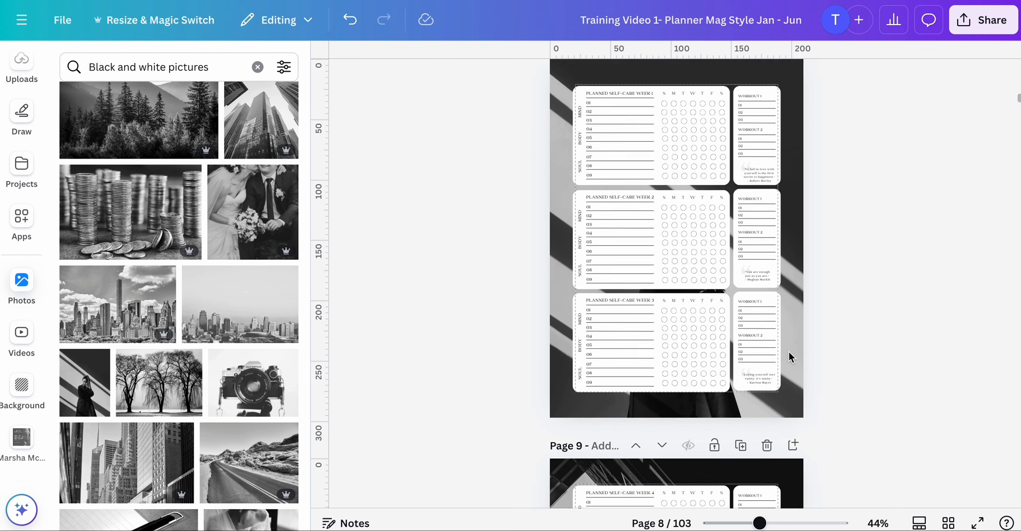
{"action": "left_click", "coordinate": [563, 399]}
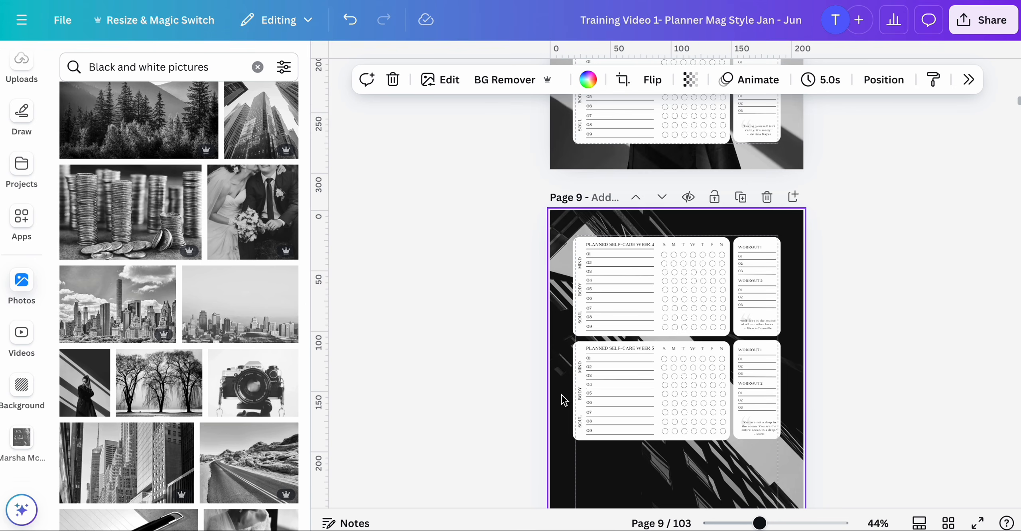
{"action": "scroll", "coordinate": [539, 389], "scroll_direction": "down", "scroll_amount": 1}
{"action": "scroll", "coordinate": [245, 390], "scroll_direction": "down", "scroll_amount": 1}
{"action": "scroll", "coordinate": [245, 390], "scroll_direction": "down", "scroll_amount": 5}
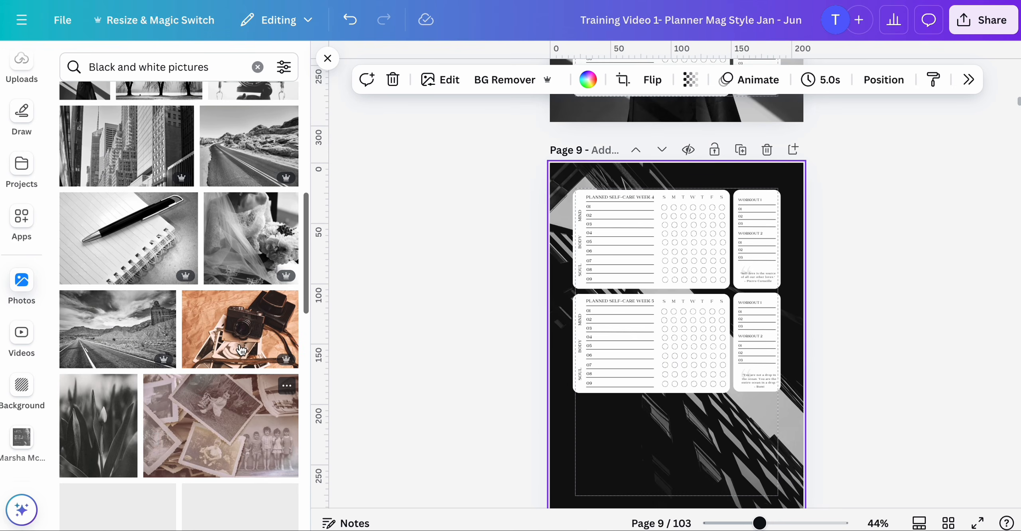
{"action": "left_click", "coordinate": [258, 166]}
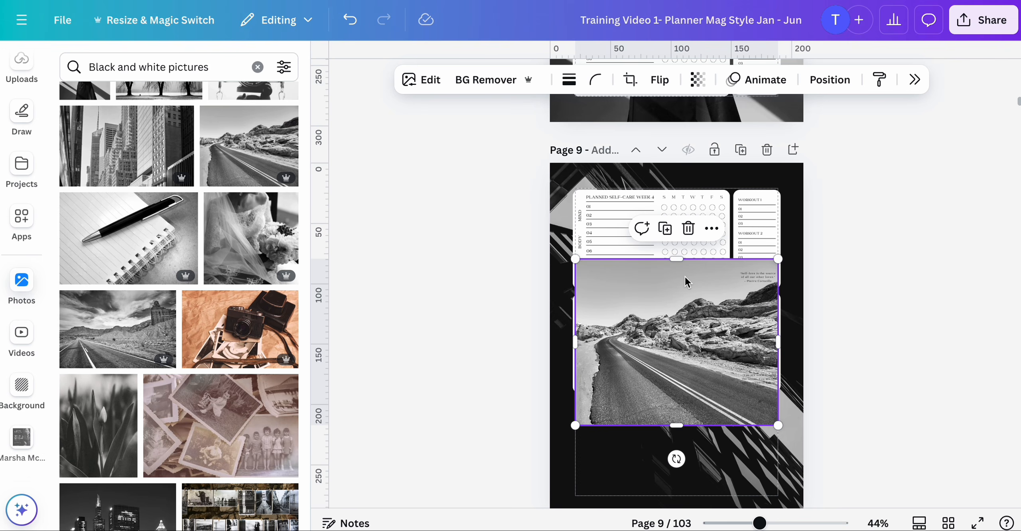
{"action": "left_click", "coordinate": [712, 228]}
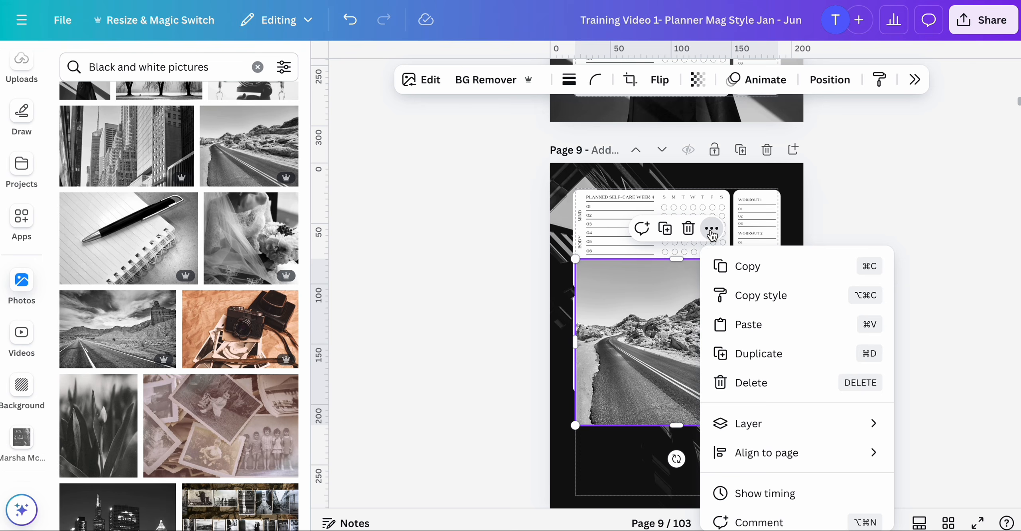
{"action": "scroll", "coordinate": [752, 394], "scroll_direction": "down", "scroll_amount": 5}
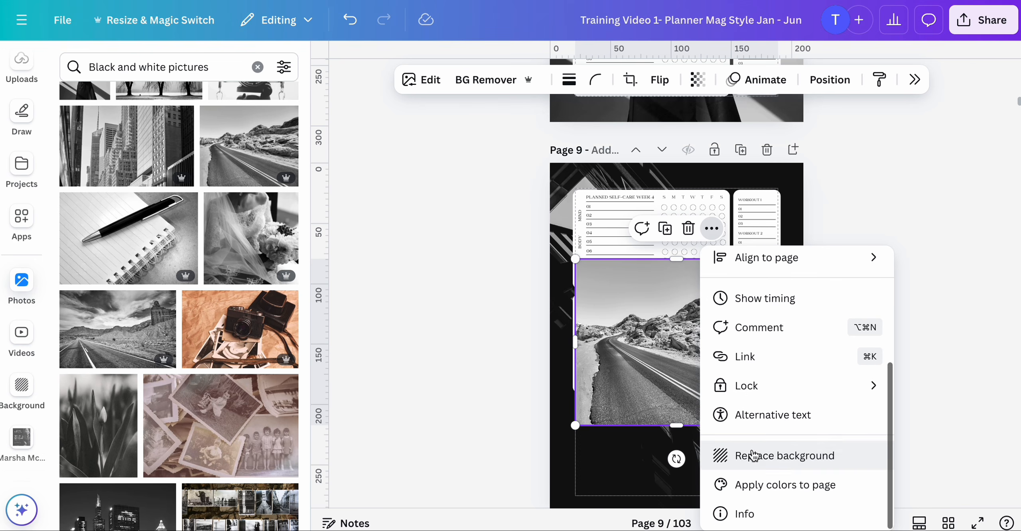
{"action": "left_click", "coordinate": [750, 454]}
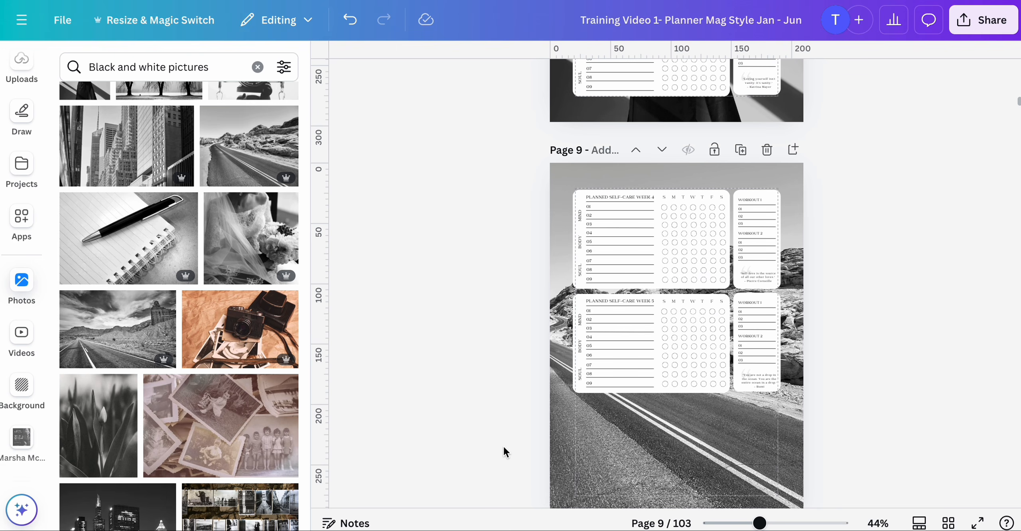
- Set page 9's background photo transparency to 40 and the page background colour to black
{"action": "scroll", "coordinate": [502, 446], "scroll_direction": "down", "scroll_amount": 3}
{"action": "scroll", "coordinate": [503, 445], "scroll_direction": "up", "scroll_amount": 1}
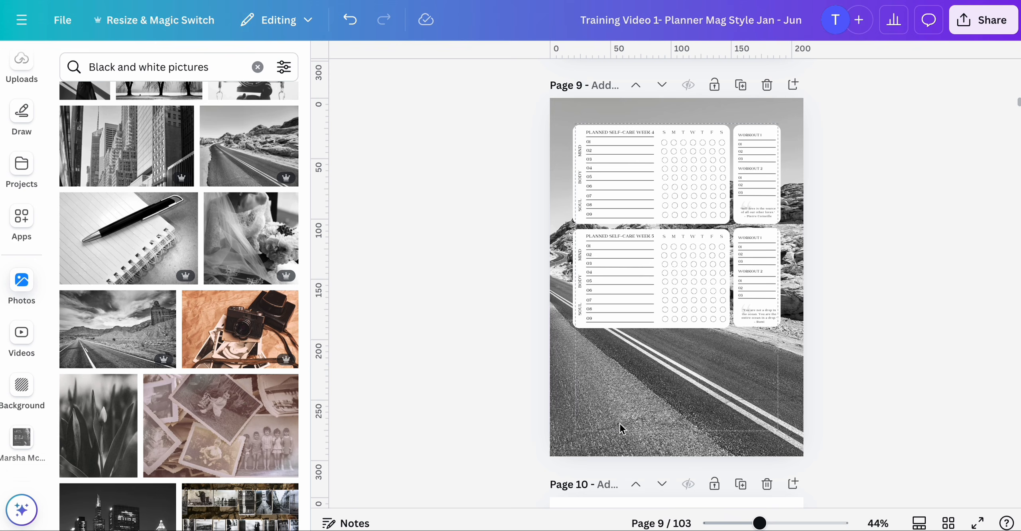
{"action": "left_click", "coordinate": [620, 424]}
{"action": "scroll", "coordinate": [620, 423], "scroll_direction": "up", "scroll_amount": 1}
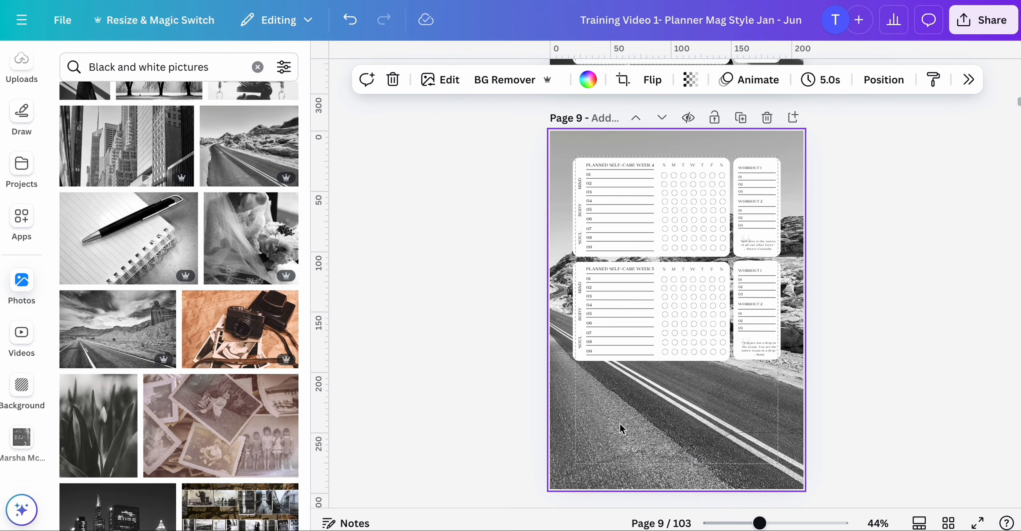
{"action": "left_click", "coordinate": [513, 415]}
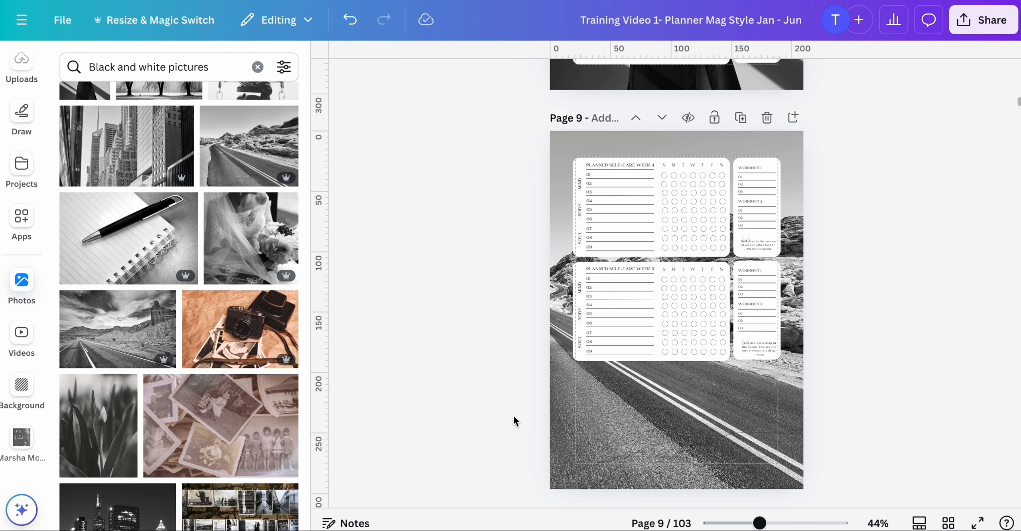
{"action": "left_click", "coordinate": [608, 416]}
{"action": "left_click", "coordinate": [691, 82]}
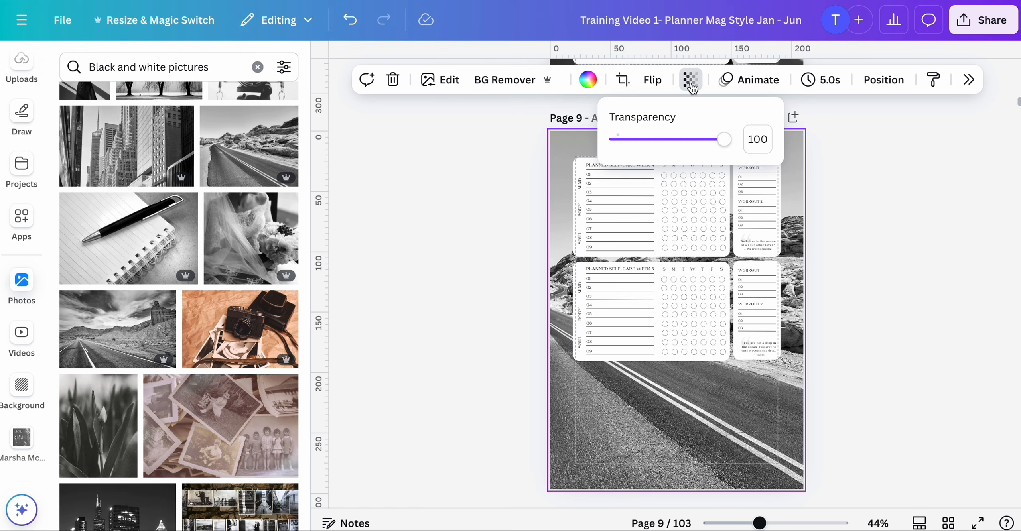
{"action": "left_click_drag", "start_coordinate": [720, 146], "coordinate": [658, 140]}
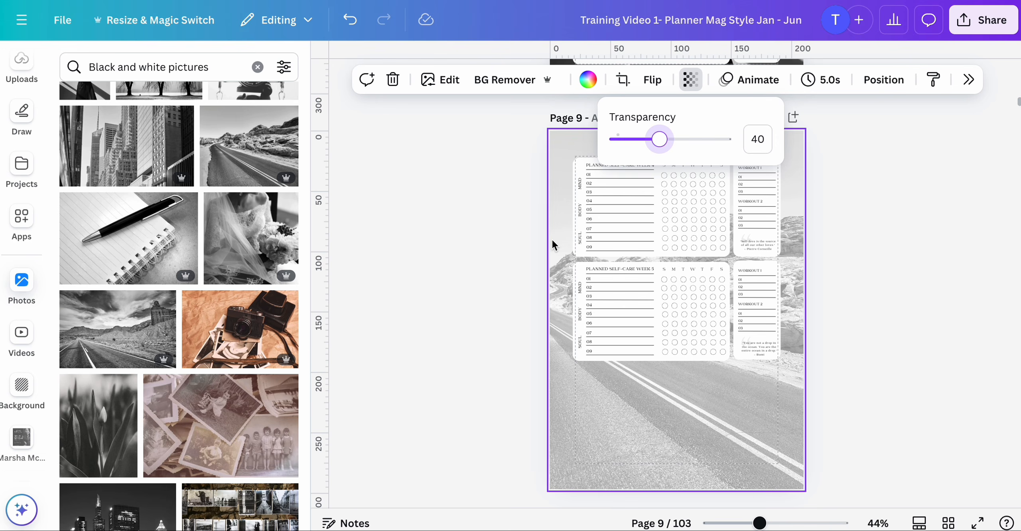
{"action": "left_click", "coordinate": [588, 79]}
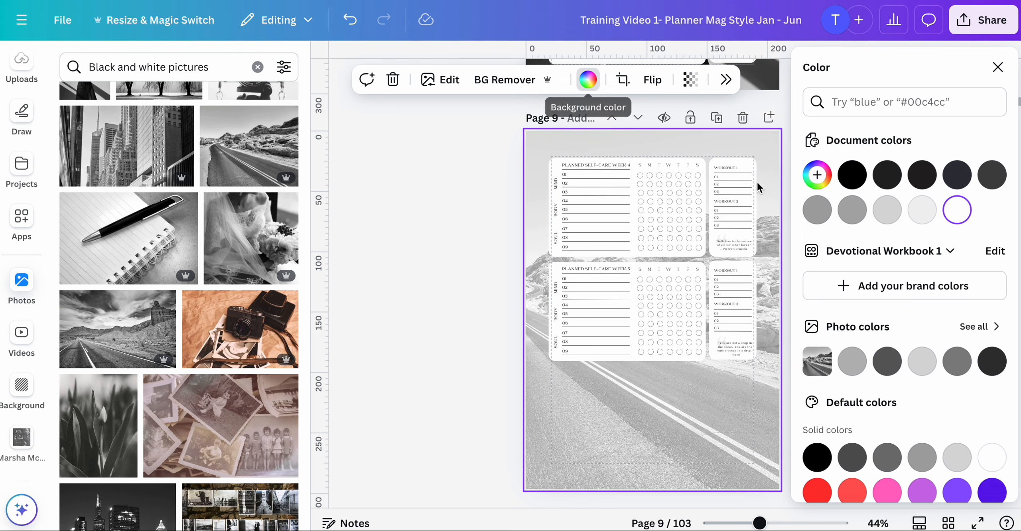
{"action": "left_click", "coordinate": [852, 174]}
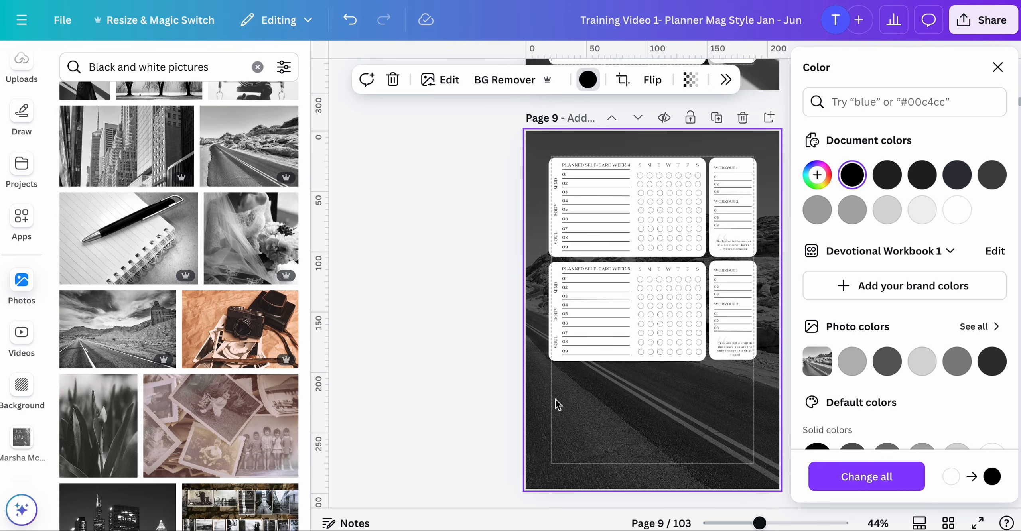
{"action": "key", "text": "Escape"}
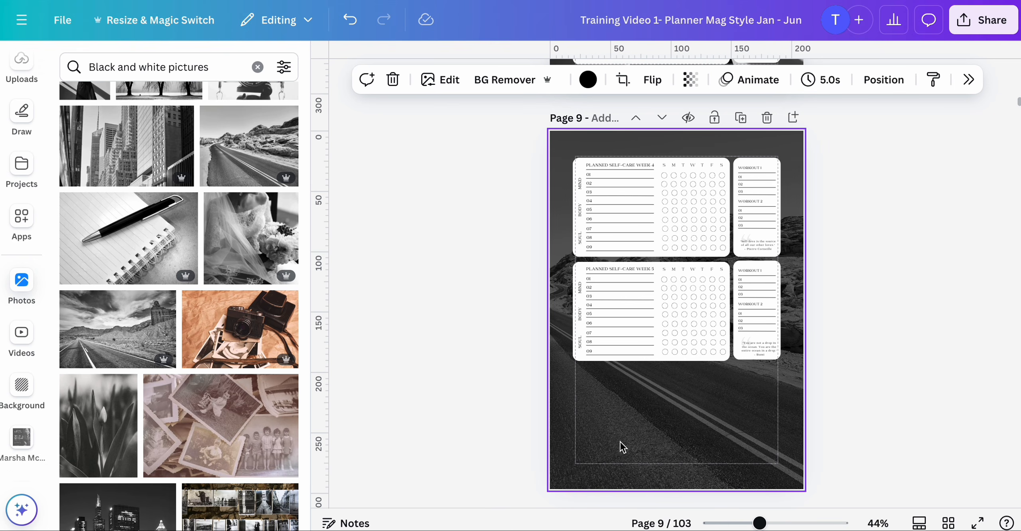
- Set page 9's background photo transparency to 47
{"action": "left_click", "coordinate": [690, 80]}
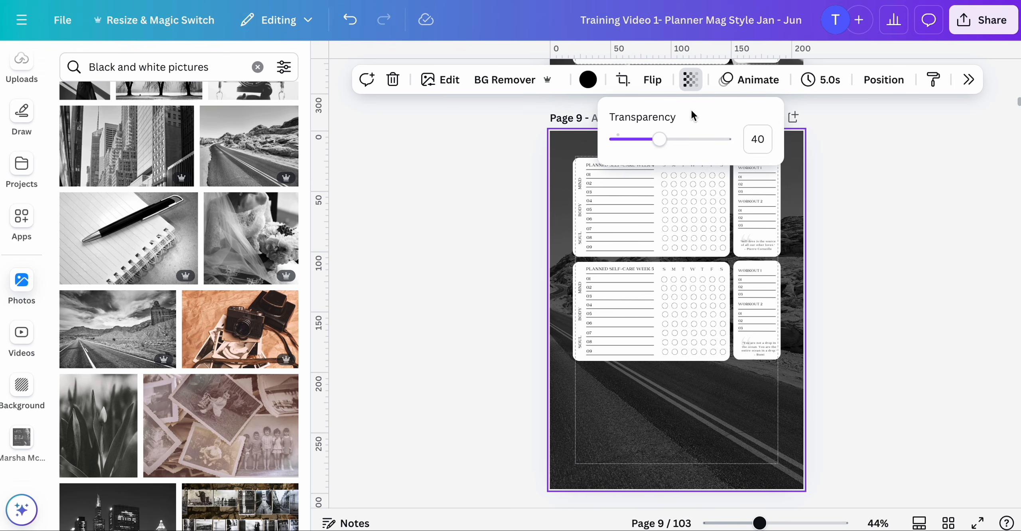
{"action": "mouse_move", "coordinate": [656, 142]}
{"action": "left_mouse_down"}
{"action": "mouse_move", "coordinate": [638, 140]}
{"action": "mouse_move", "coordinate": [671, 143]}
{"action": "left_mouse_up"}
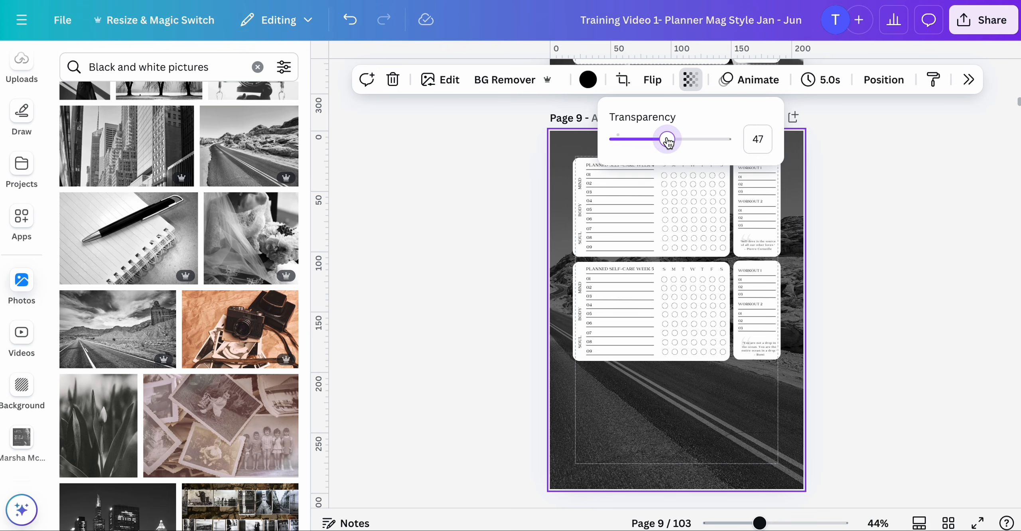
{"action": "left_click", "coordinate": [517, 214]}
{"action": "left_click", "coordinate": [497, 297]}
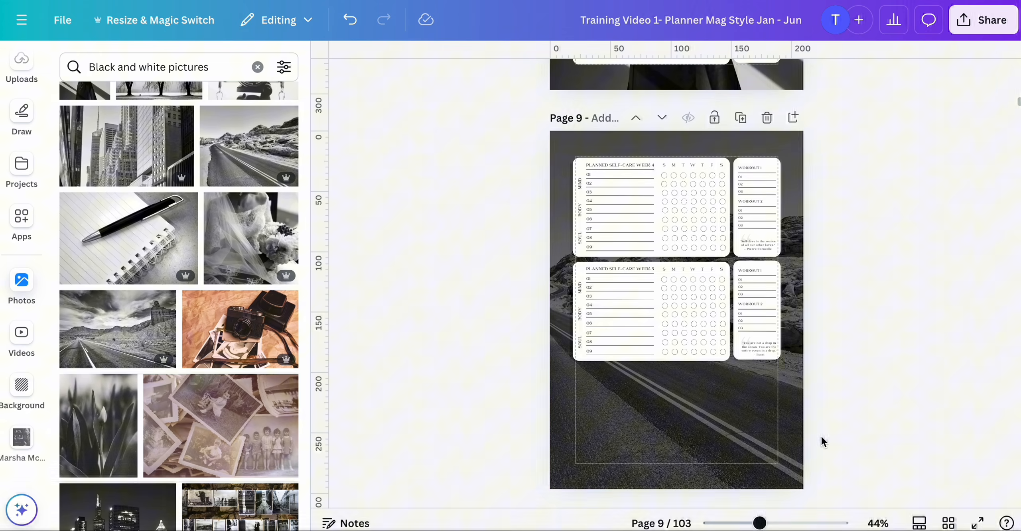
- In the page grid view, copy pages 7 through 11 and paste them after the February calendar on page 24
{"action": "left_click", "coordinate": [943, 521]}
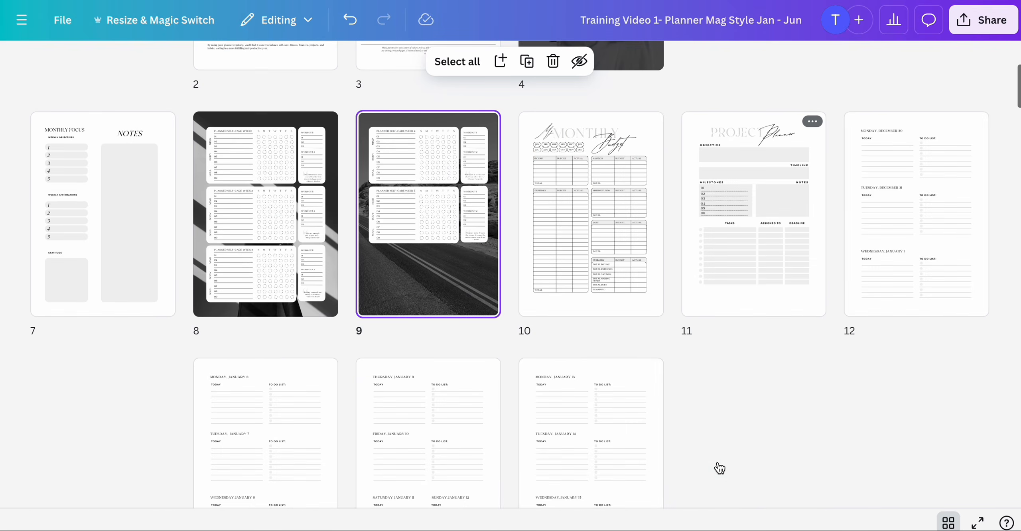
{"action": "scroll", "coordinate": [720, 468], "scroll_direction": "up", "scroll_amount": 3}
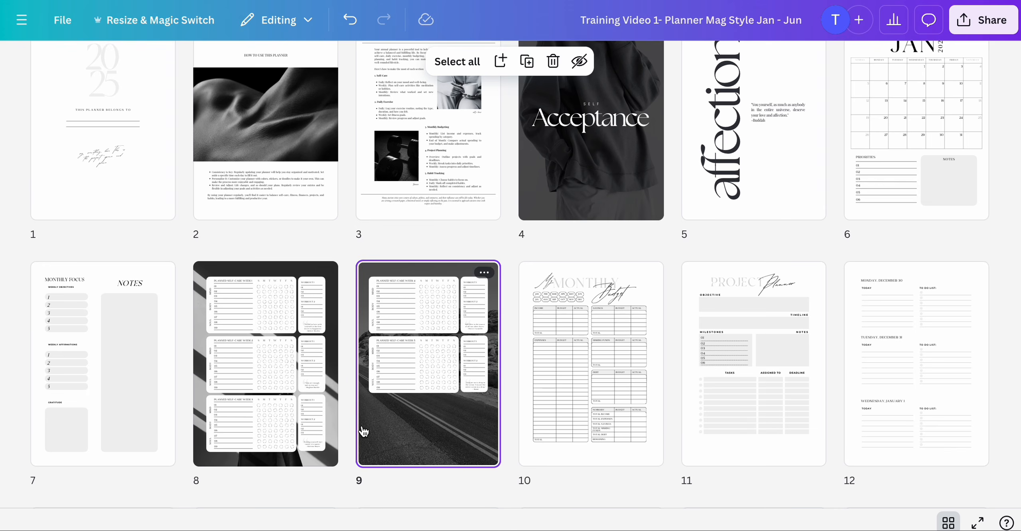
{"action": "scroll", "coordinate": [364, 432], "scroll_direction": "up", "scroll_amount": 1}
{"action": "scroll", "coordinate": [573, 417], "scroll_direction": "down", "scroll_amount": 3}
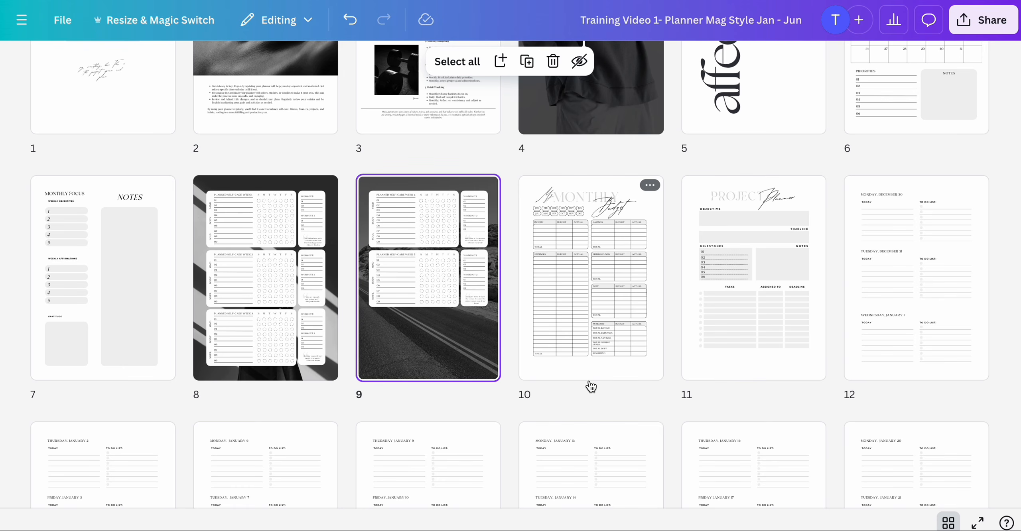
{"action": "scroll", "coordinate": [591, 387], "scroll_direction": "up", "scroll_amount": 1}
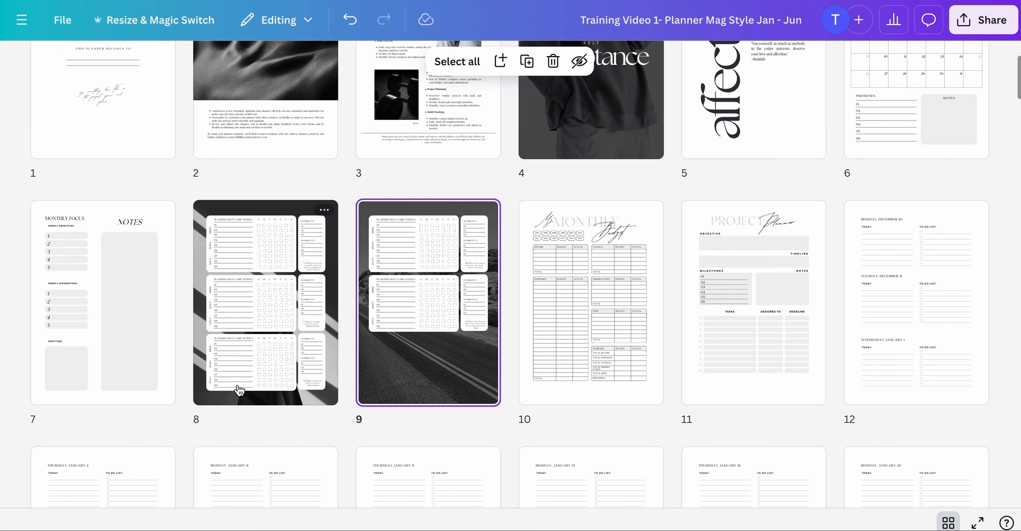
{"action": "left_click", "coordinate": [99, 341]}
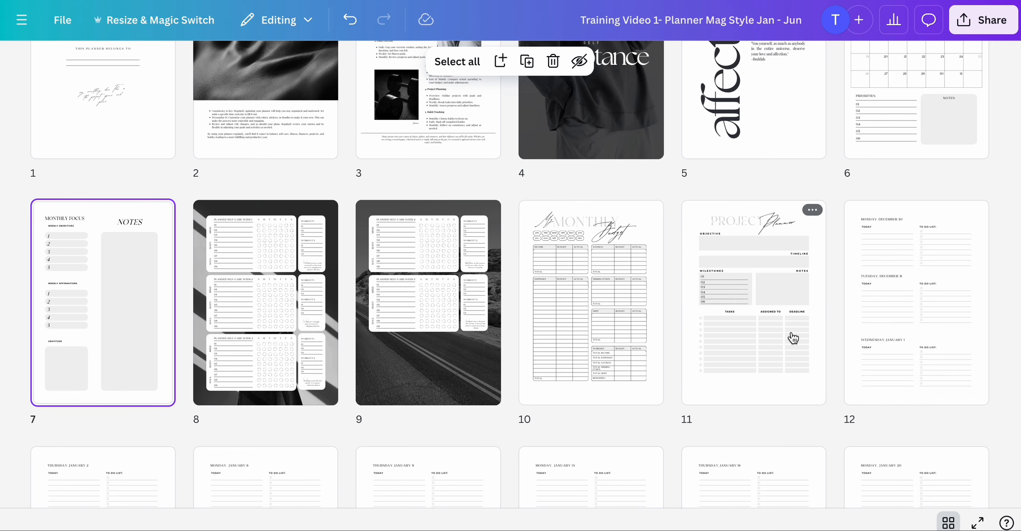
{"action": "left_click", "coordinate": [768, 352], "text": "shift"}
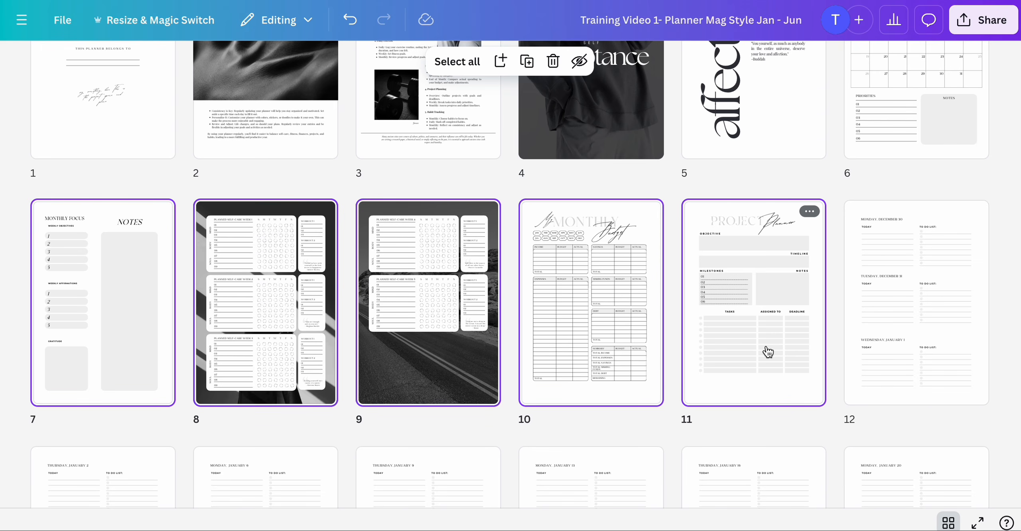
{"action": "scroll", "coordinate": [768, 352], "scroll_direction": "up", "scroll_amount": 2}
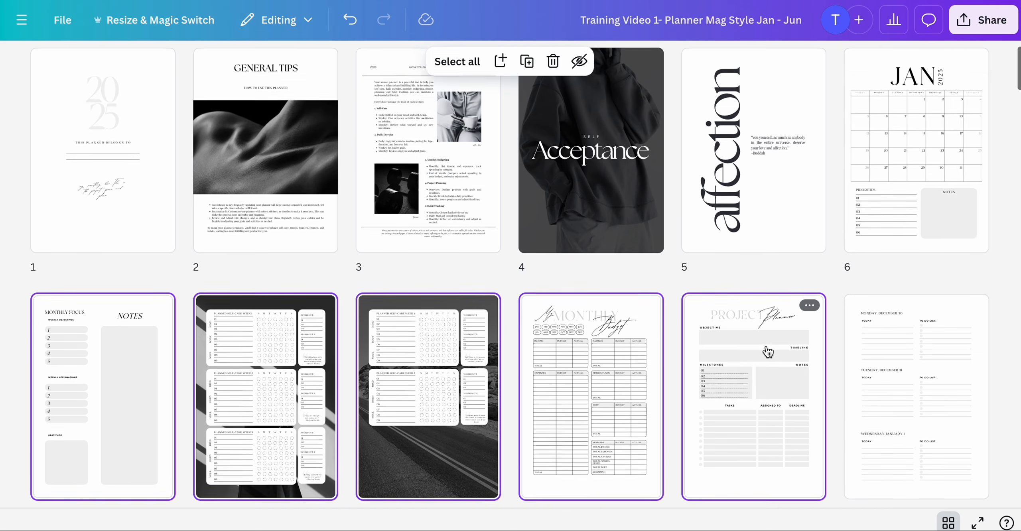
{"action": "scroll", "coordinate": [768, 352], "scroll_direction": "down", "scroll_amount": 10}
{"action": "scroll", "coordinate": [769, 351], "scroll_direction": "down", "scroll_amount": 5}
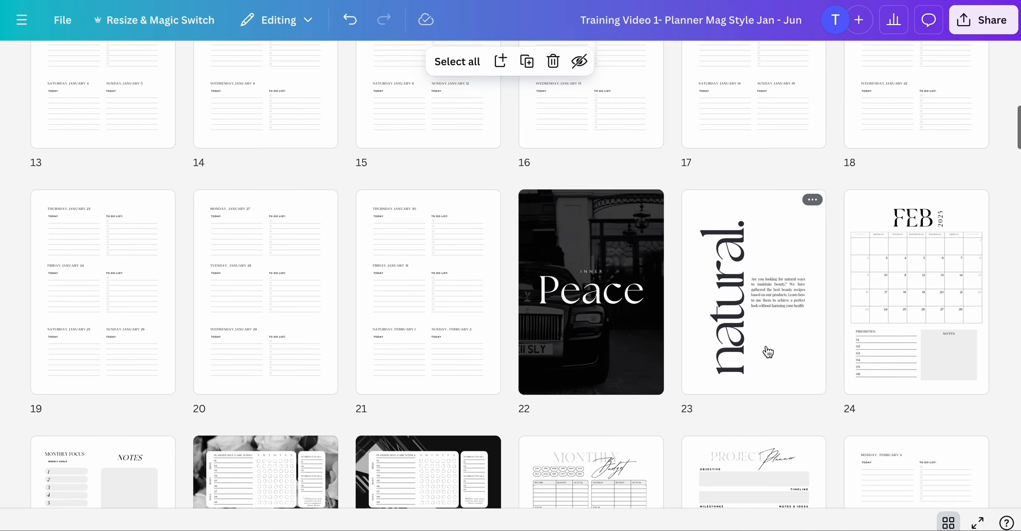
{"action": "scroll", "coordinate": [768, 351], "scroll_direction": "up", "scroll_amount": 2}
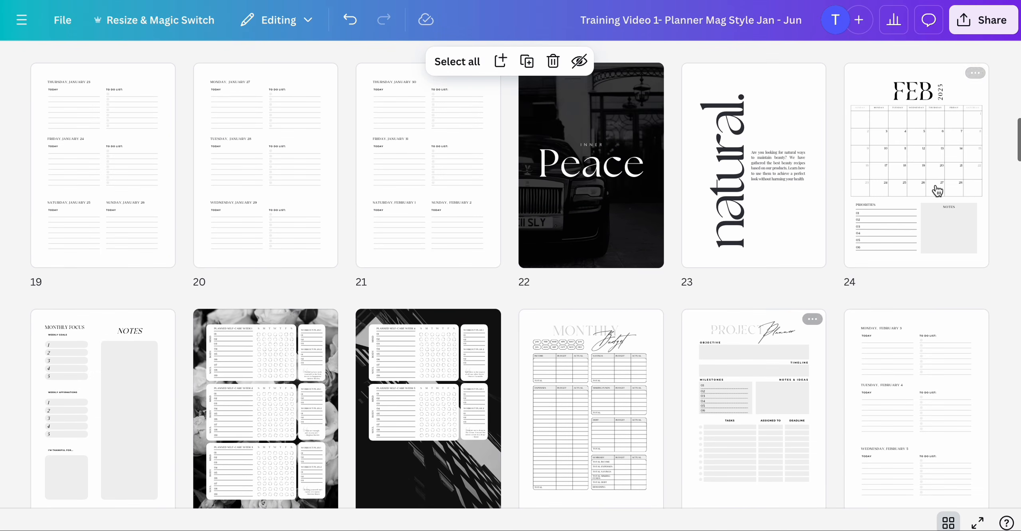
{"action": "left_click", "coordinate": [938, 191]}
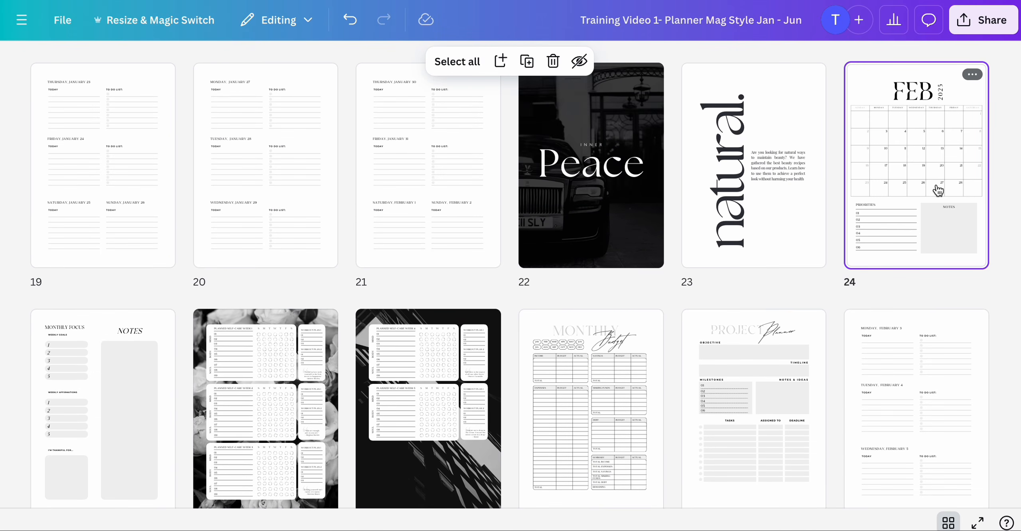
{"action": "key", "text": "ctrl+v"}
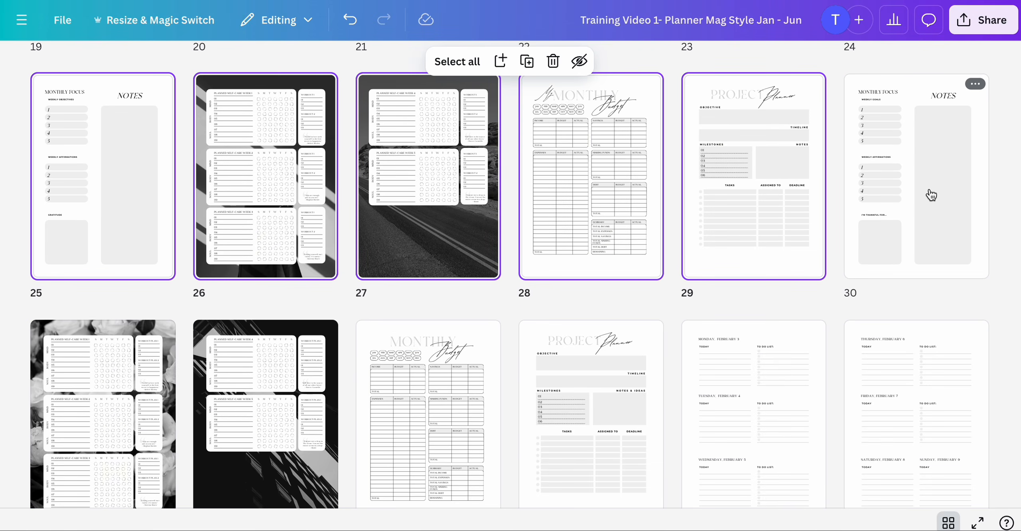
- Delete the original February pages 30 through 34, from the monthly focus page to the project planner
{"action": "scroll", "coordinate": [933, 194], "scroll_direction": "down", "scroll_amount": 1}
{"action": "scroll", "coordinate": [932, 195], "scroll_direction": "up", "scroll_amount": 4}
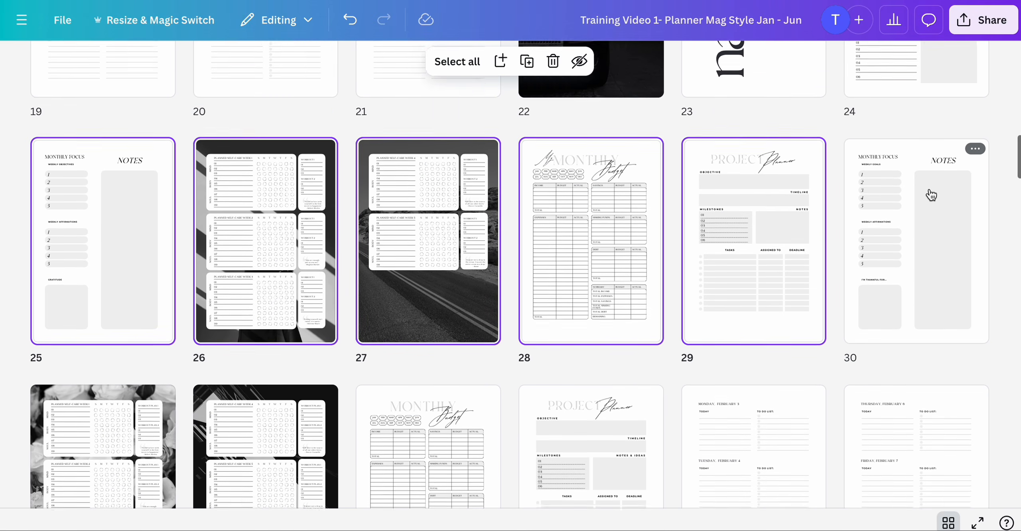
{"action": "scroll", "coordinate": [930, 195], "scroll_direction": "down", "scroll_amount": 2}
{"action": "scroll", "coordinate": [930, 194], "scroll_direction": "down", "scroll_amount": 1}
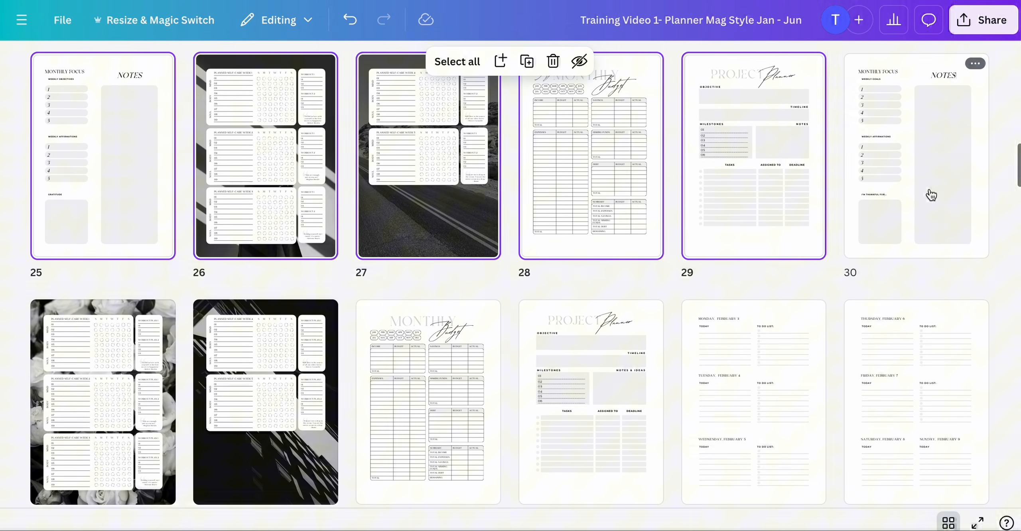
{"action": "left_click", "coordinate": [922, 156]}
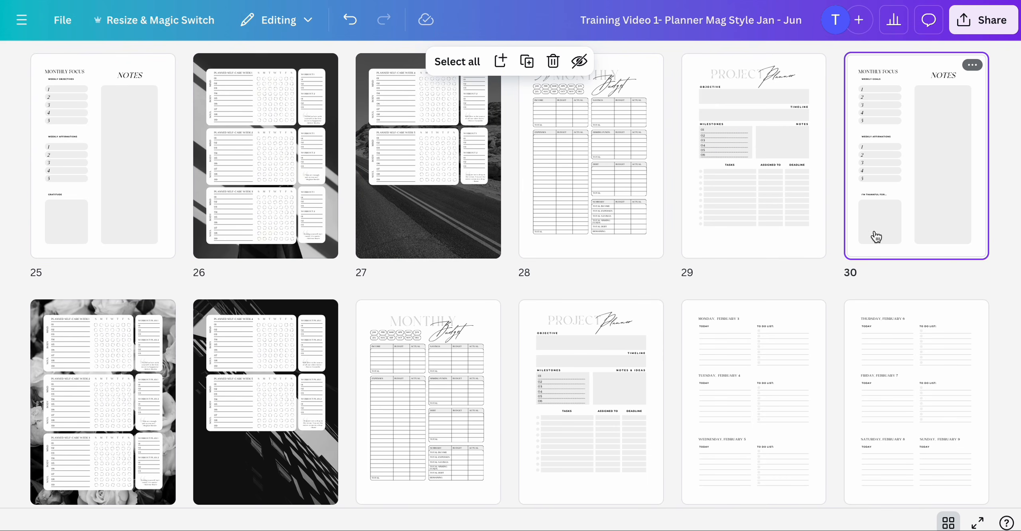
{"action": "scroll", "coordinate": [727, 317], "scroll_direction": "down", "scroll_amount": 2}
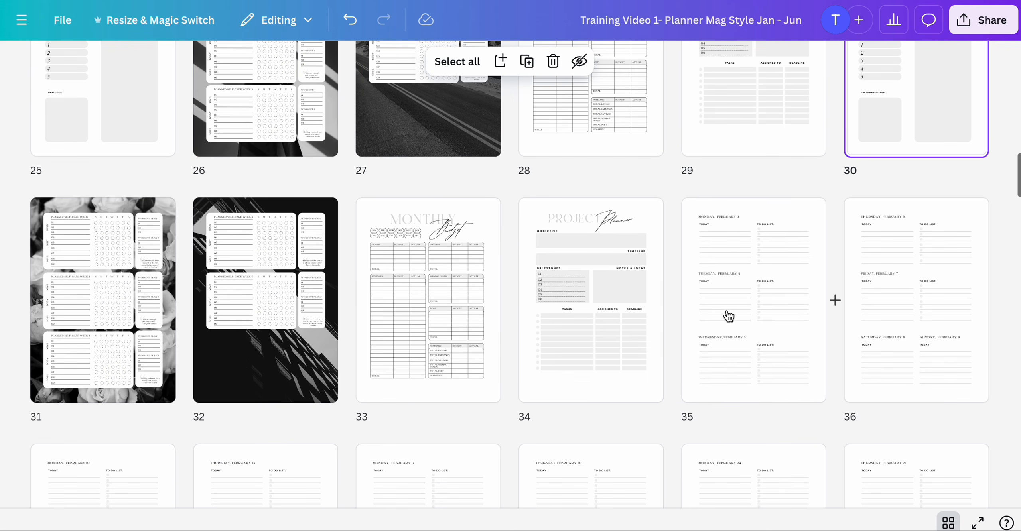
{"action": "left_click", "coordinate": [611, 327], "text": "shift"}
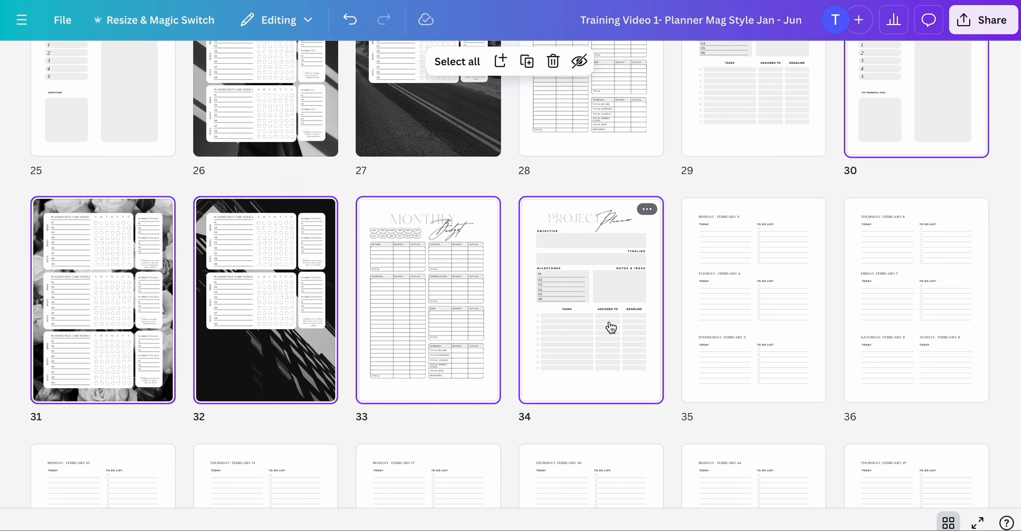
{"action": "key", "text": "Delete"}
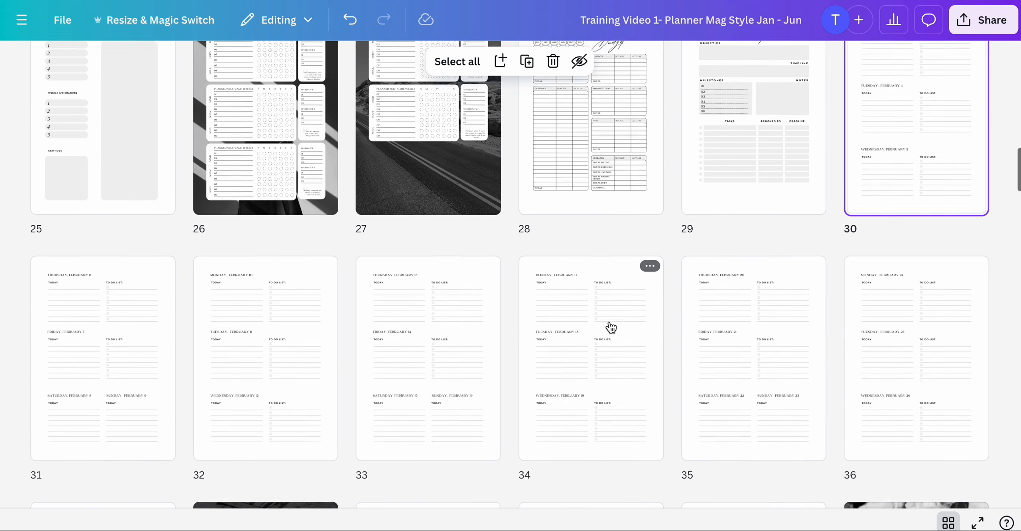
{"action": "scroll", "coordinate": [610, 328], "scroll_direction": "down", "scroll_amount": 5}
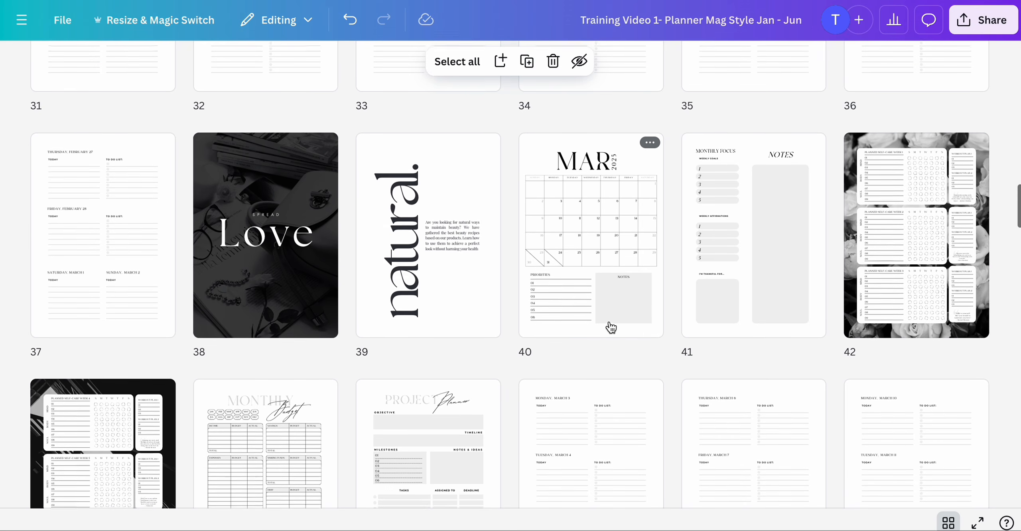
{"action": "scroll", "coordinate": [610, 327], "scroll_direction": "down", "scroll_amount": 3}
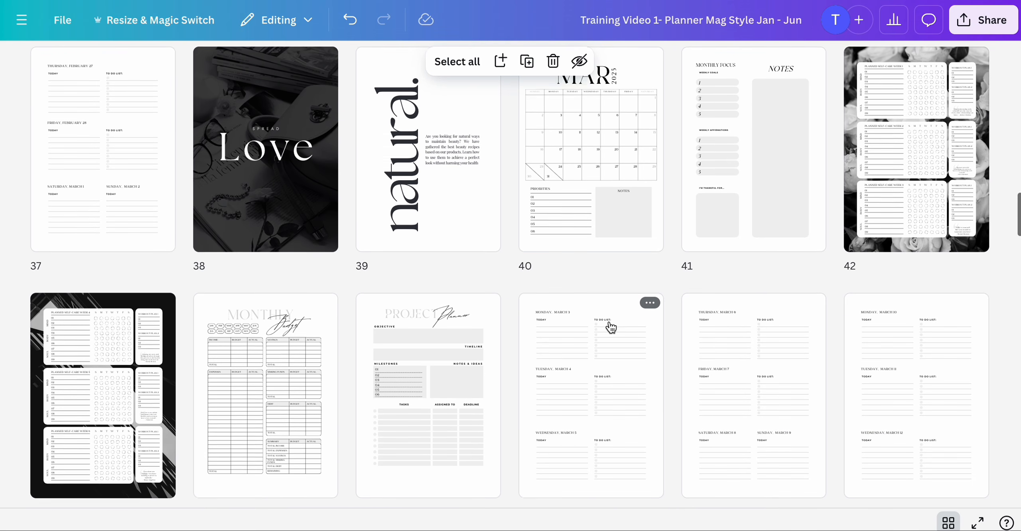
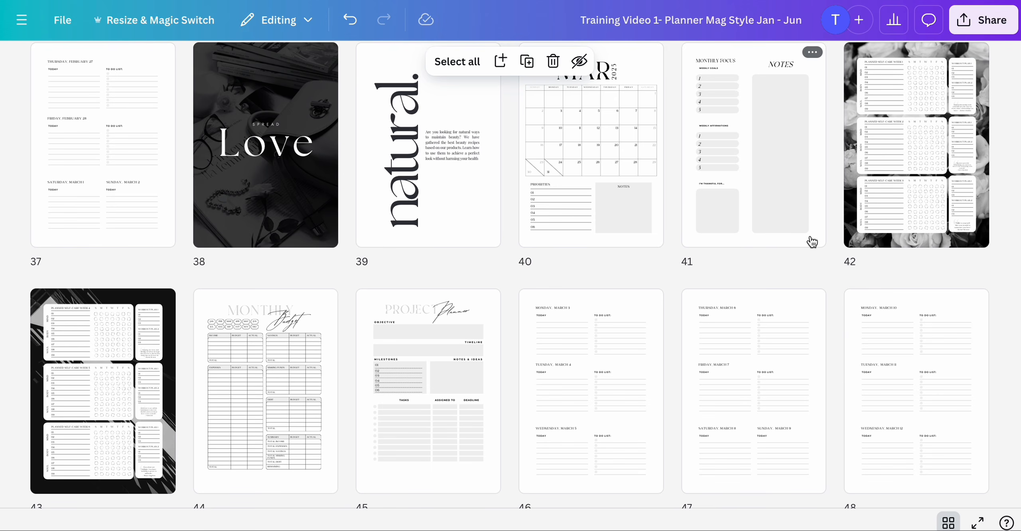
- Paste the copied tracker pages after the April calendar on page 56
{"action": "scroll", "coordinate": [811, 241], "scroll_direction": "down", "scroll_amount": 15}
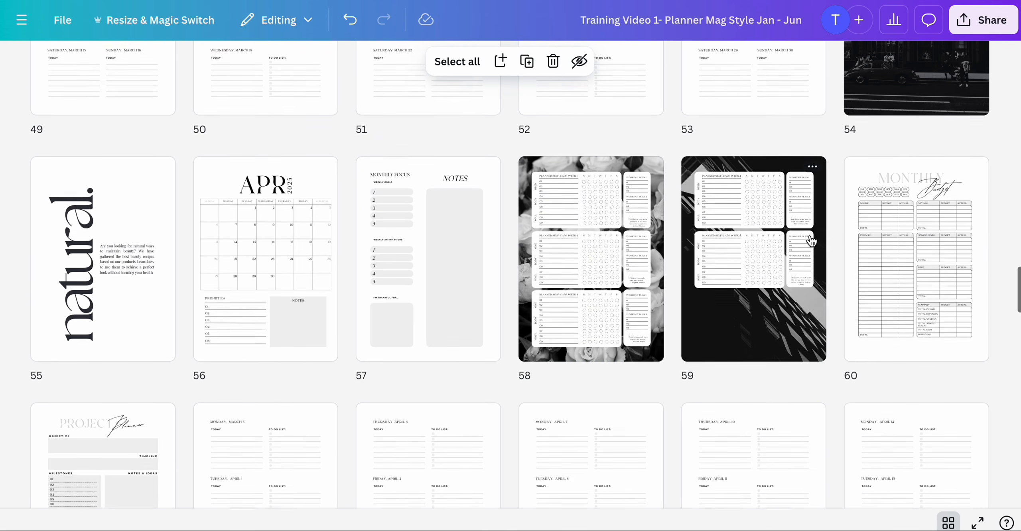
{"action": "scroll", "coordinate": [811, 242], "scroll_direction": "down", "scroll_amount": 1}
{"action": "scroll", "coordinate": [811, 241], "scroll_direction": "down", "scroll_amount": 1}
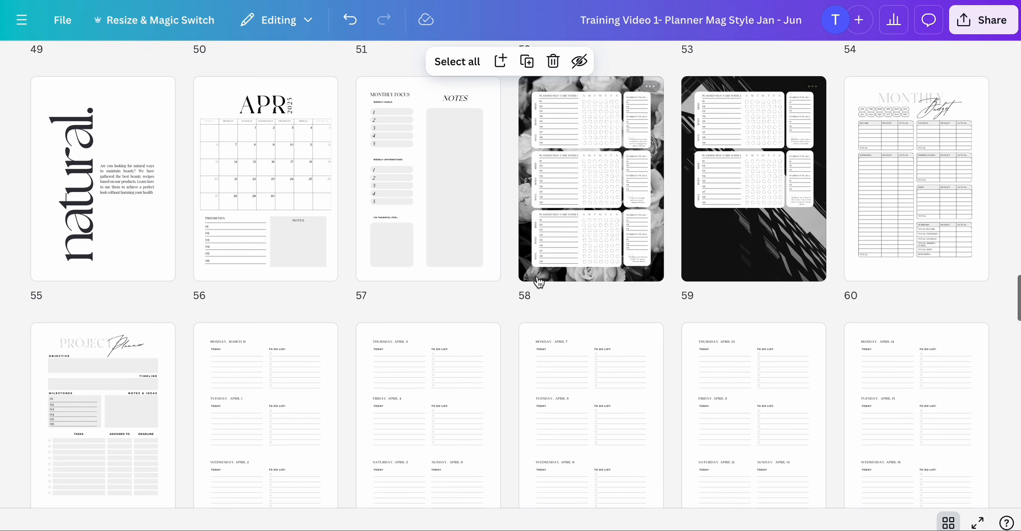
{"action": "scroll", "coordinate": [570, 253], "scroll_direction": "up", "scroll_amount": 1}
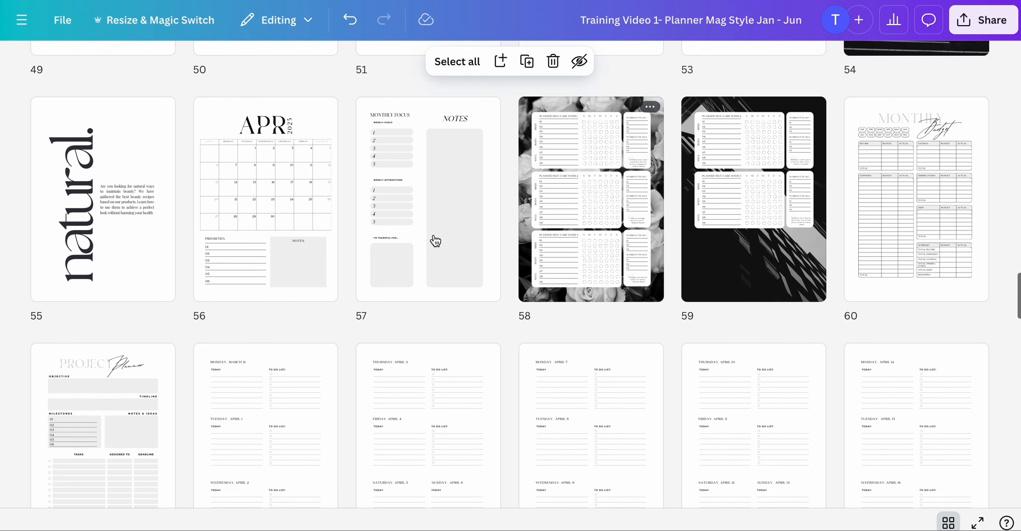
{"action": "left_click", "coordinate": [289, 225]}
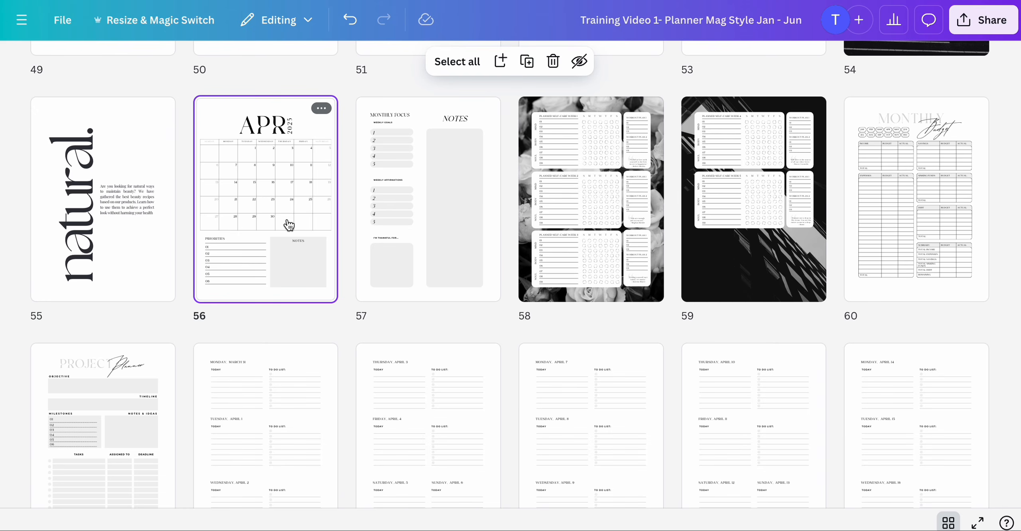
{"action": "key", "text": "super+v"}
- Delete the original April pages 62 through 66, from the monthly focus page to the project planner
{"action": "scroll", "coordinate": [427, 260], "scroll_direction": "down", "scroll_amount": 3}
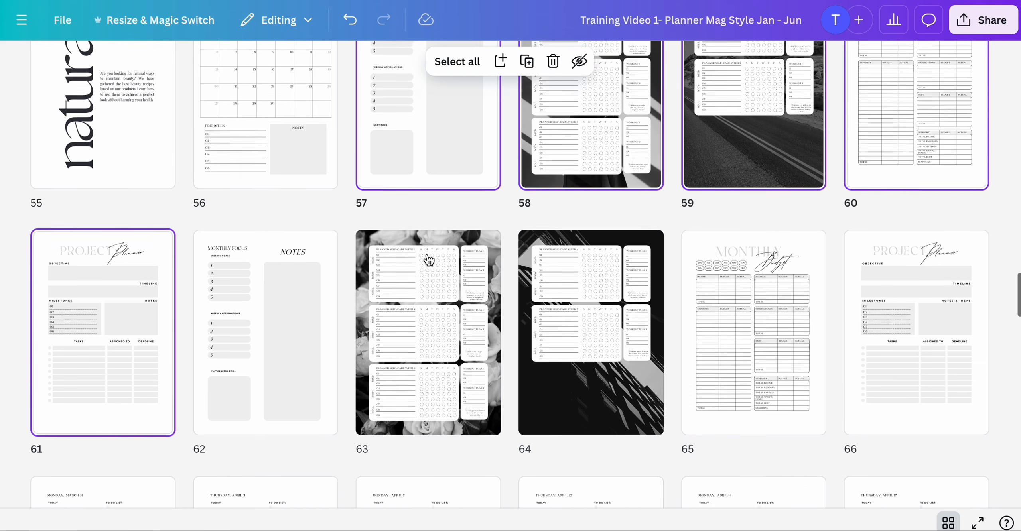
{"action": "left_click", "coordinate": [280, 281]}
{"action": "scroll", "coordinate": [279, 280], "scroll_direction": "down", "scroll_amount": 3}
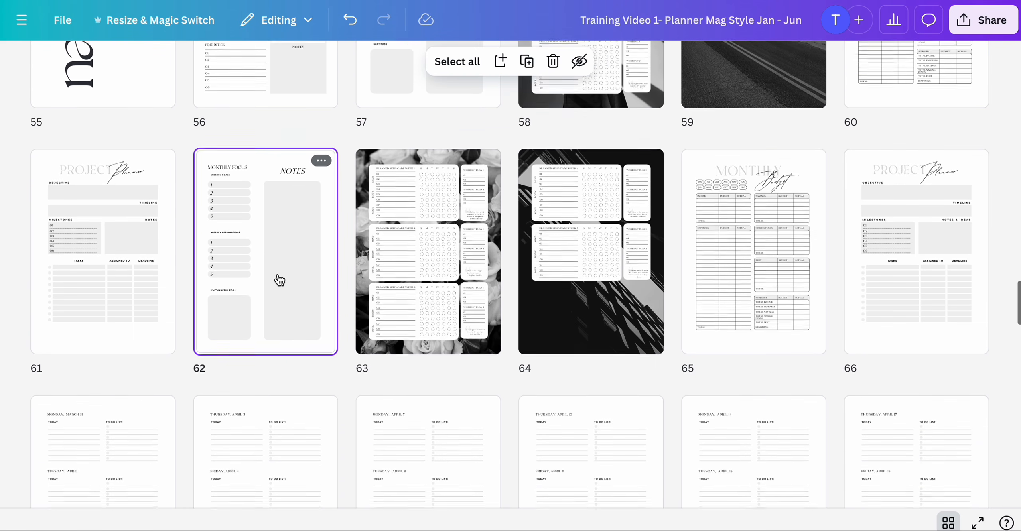
{"action": "left_click", "coordinate": [930, 236], "text": "shift"}
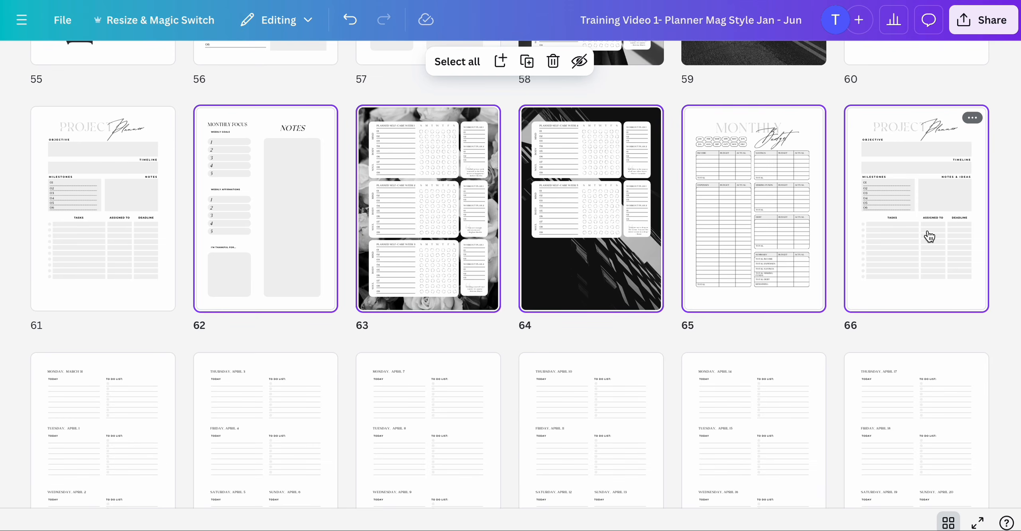
{"action": "key", "text": "Delete"}
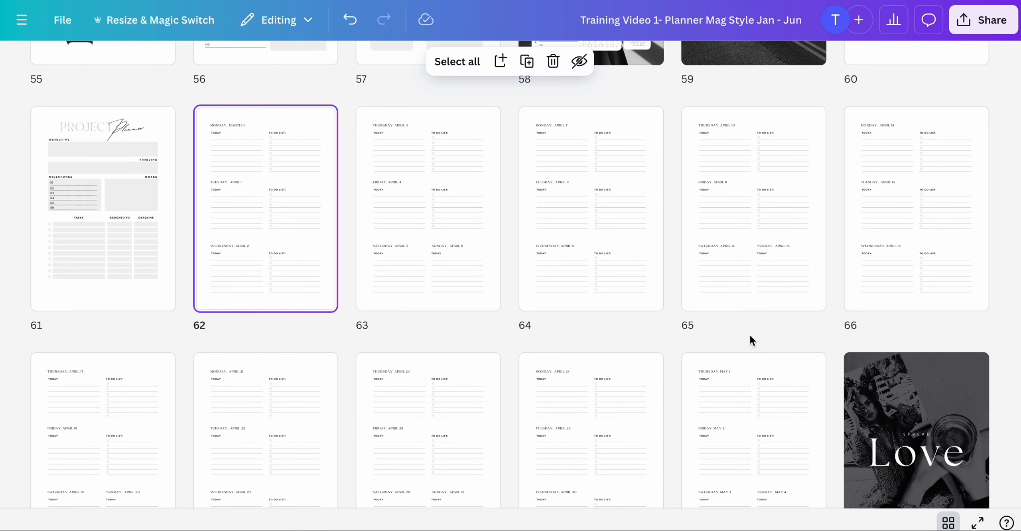
- Scroll through the April section to check the rearranged pages
{"action": "scroll", "coordinate": [758, 325], "scroll_direction": "up", "scroll_amount": 4}
{"action": "scroll", "coordinate": [768, 313], "scroll_direction": "up", "scroll_amount": 3}
{"action": "scroll", "coordinate": [768, 310], "scroll_direction": "down", "scroll_amount": 5}
{"action": "scroll", "coordinate": [768, 312], "scroll_direction": "up", "scroll_amount": 3}
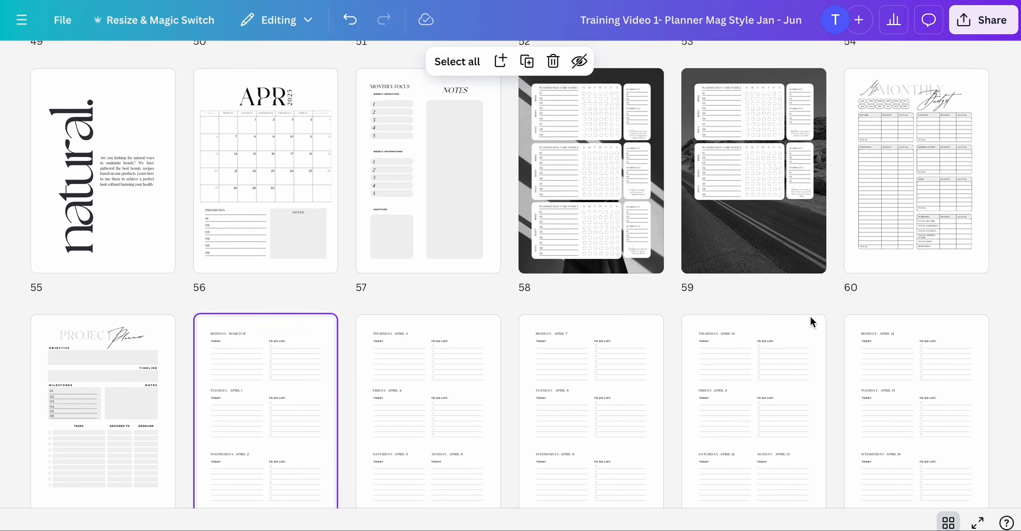
{"action": "scroll", "coordinate": [811, 318], "scroll_direction": "down", "scroll_amount": 10}
{"action": "scroll", "coordinate": [810, 323], "scroll_direction": "up", "scroll_amount": 12}
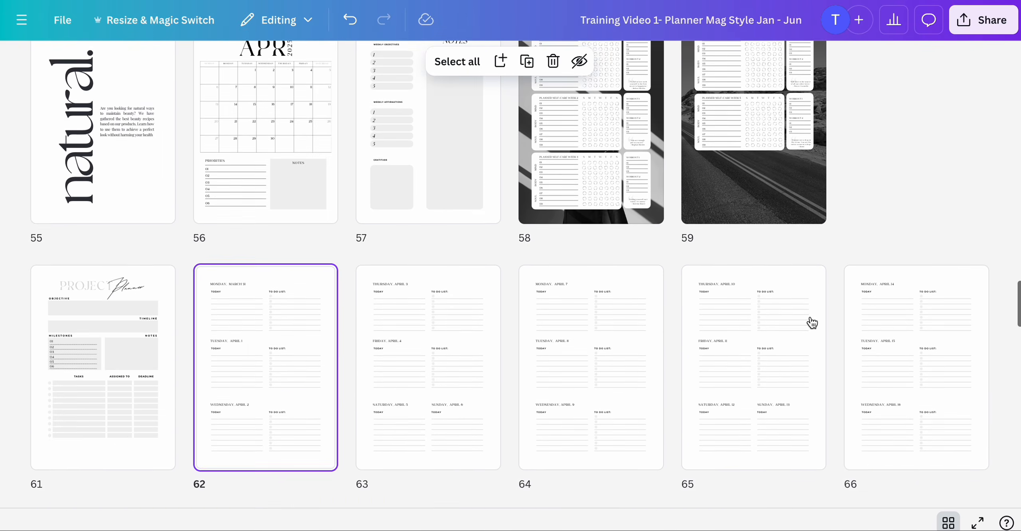
{"action": "scroll", "coordinate": [794, 361], "scroll_direction": "down", "scroll_amount": 3}
{"action": "scroll", "coordinate": [794, 361], "scroll_direction": "down", "scroll_amount": 10}
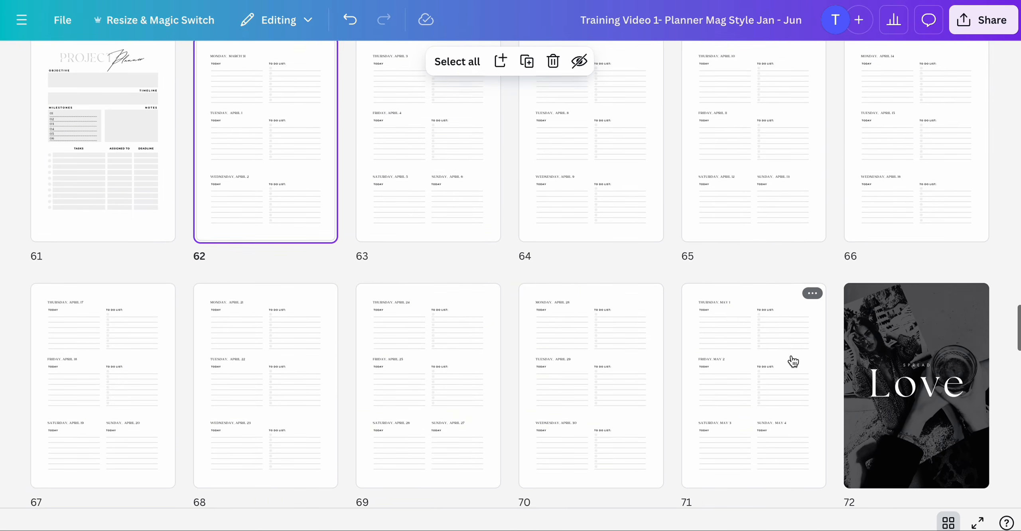
- Paste the copied tracker pages after the May calendar on page 74
{"action": "scroll", "coordinate": [866, 361], "scroll_direction": "down", "scroll_amount": 15}
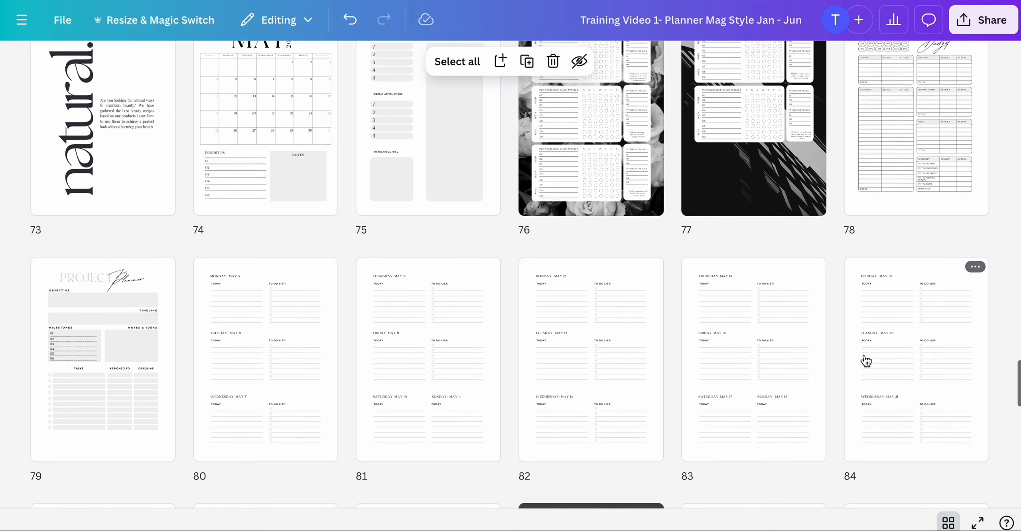
{"action": "scroll", "coordinate": [866, 361], "scroll_direction": "down", "scroll_amount": 6}
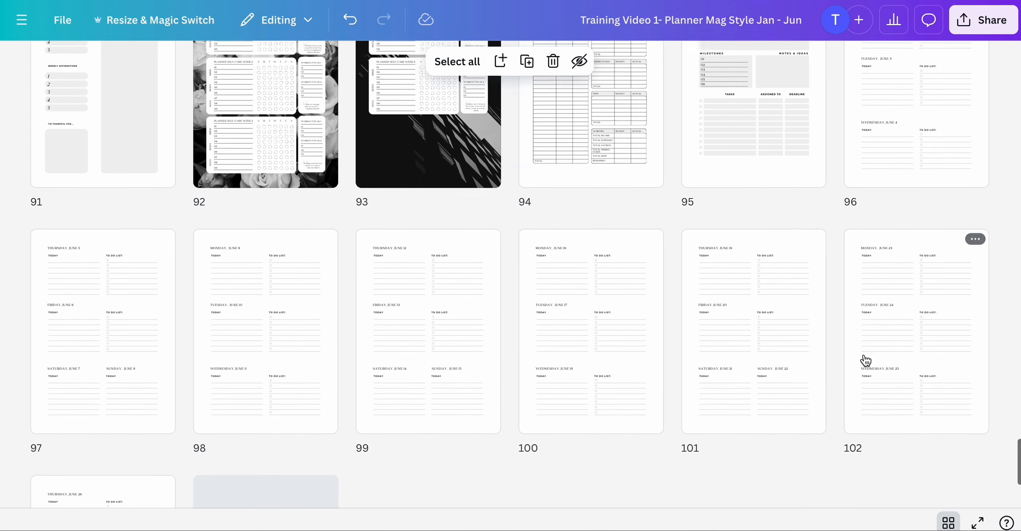
{"action": "scroll", "coordinate": [863, 358], "scroll_direction": "up", "scroll_amount": 14}
{"action": "scroll", "coordinate": [865, 361], "scroll_direction": "up", "scroll_amount": 10}
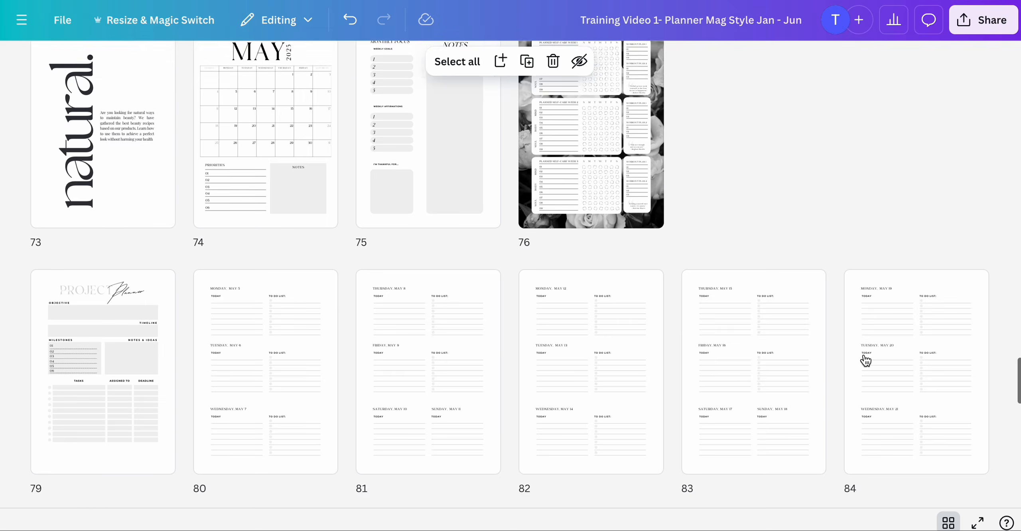
{"action": "scroll", "coordinate": [866, 361], "scroll_direction": "up", "scroll_amount": 5}
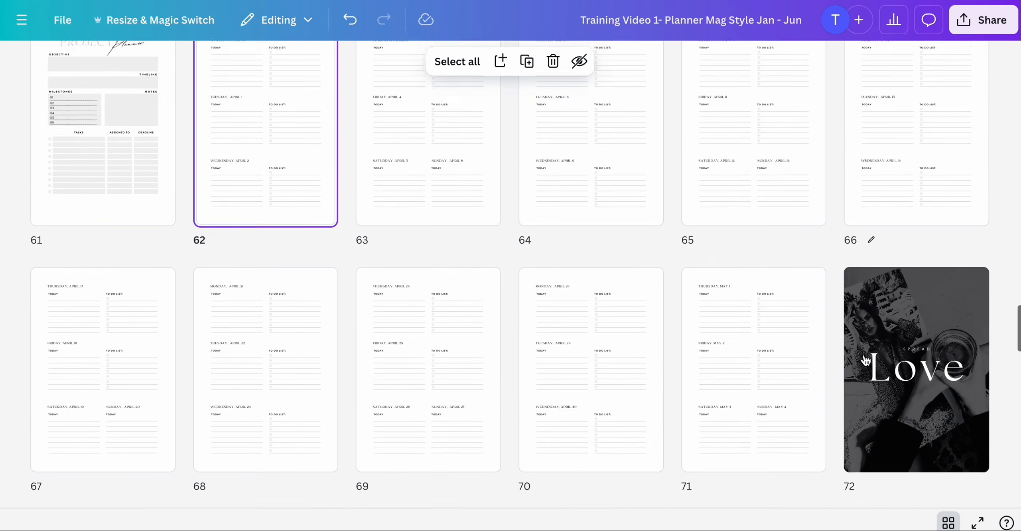
{"action": "scroll", "coordinate": [862, 358], "scroll_direction": "down", "scroll_amount": 3}
{"action": "scroll", "coordinate": [865, 361], "scroll_direction": "up", "scroll_amount": 7}
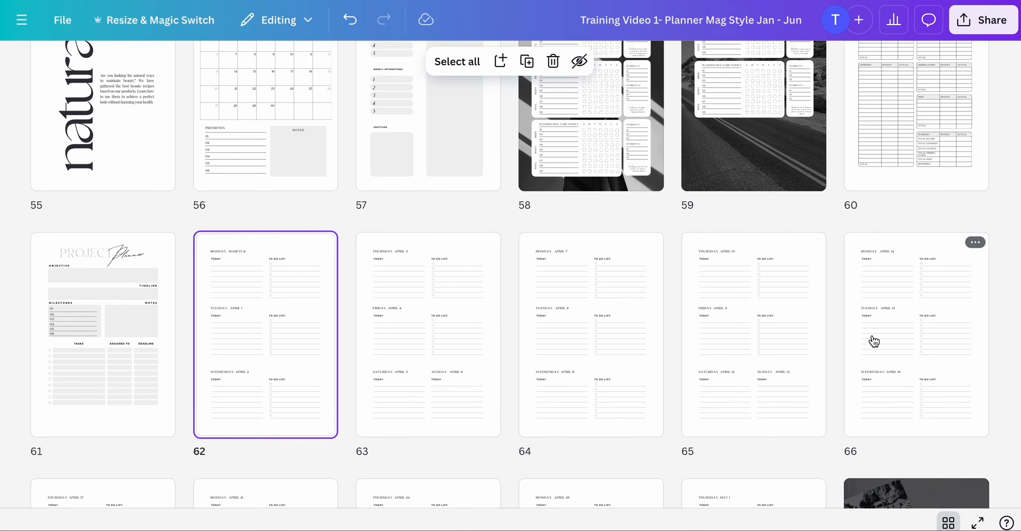
{"action": "scroll", "coordinate": [876, 333], "scroll_direction": "down", "scroll_amount": 5}
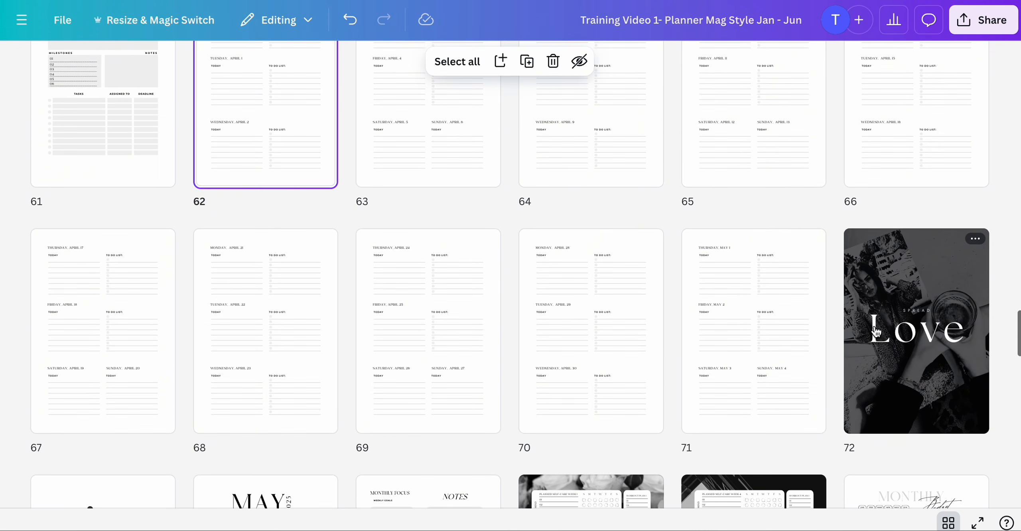
{"action": "scroll", "coordinate": [876, 332], "scroll_direction": "up", "scroll_amount": 1}
{"action": "scroll", "coordinate": [875, 332], "scroll_direction": "up", "scroll_amount": 7}
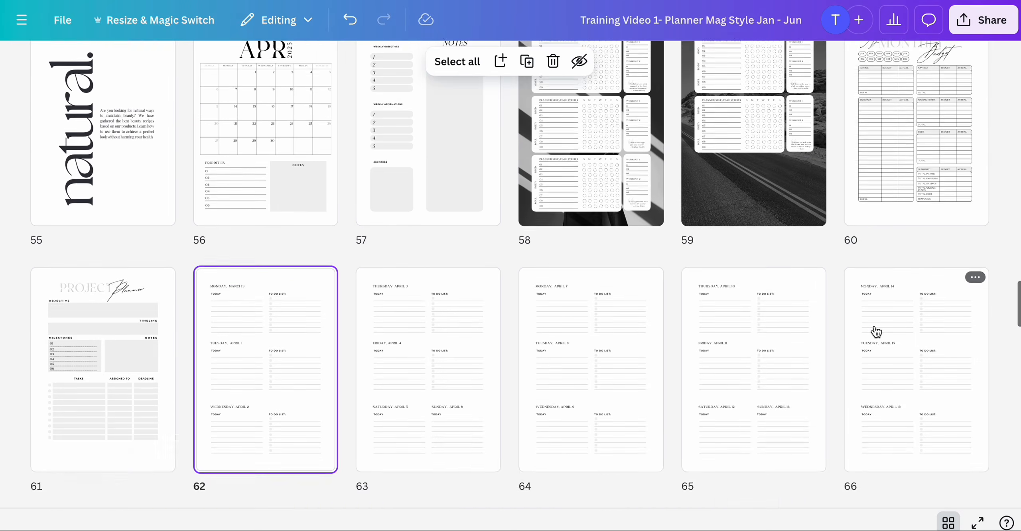
{"action": "scroll", "coordinate": [875, 333], "scroll_direction": "down", "scroll_amount": 13}
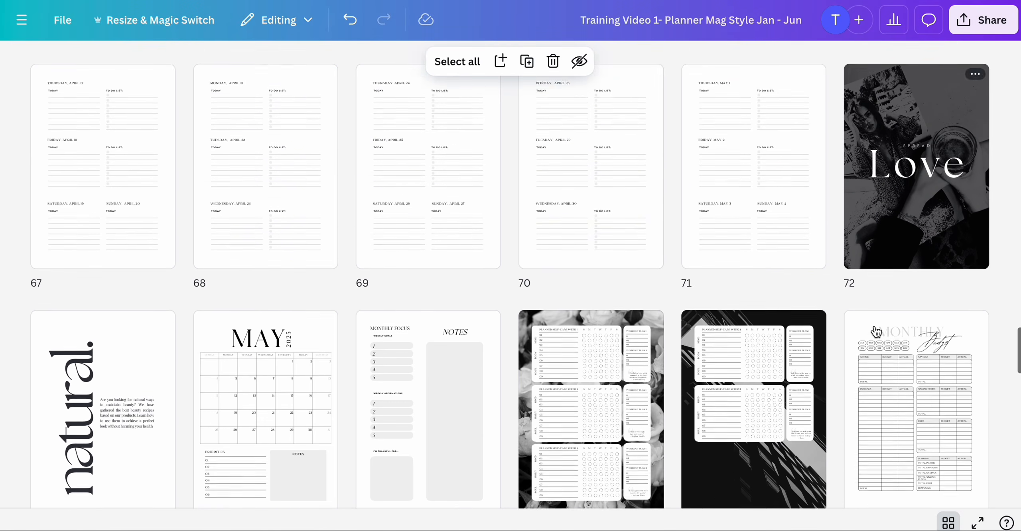
{"action": "scroll", "coordinate": [876, 332], "scroll_direction": "down", "scroll_amount": 2}
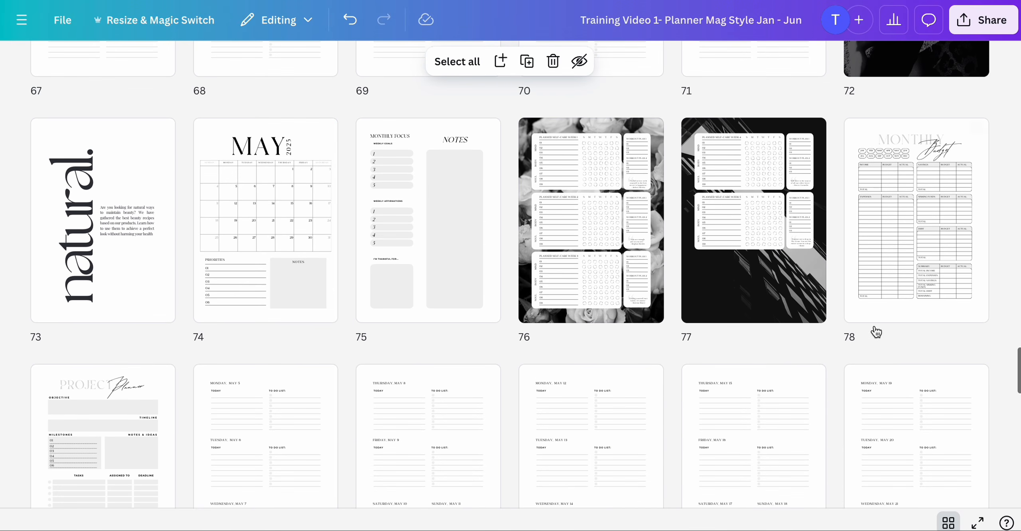
{"action": "scroll", "coordinate": [573, 315], "scroll_direction": "down", "scroll_amount": 2}
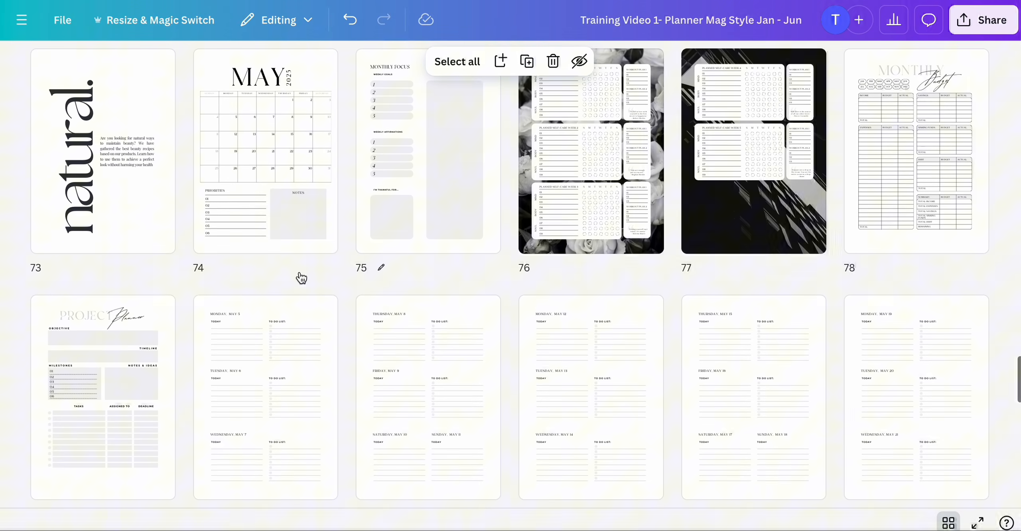
{"action": "left_click", "coordinate": [278, 223]}
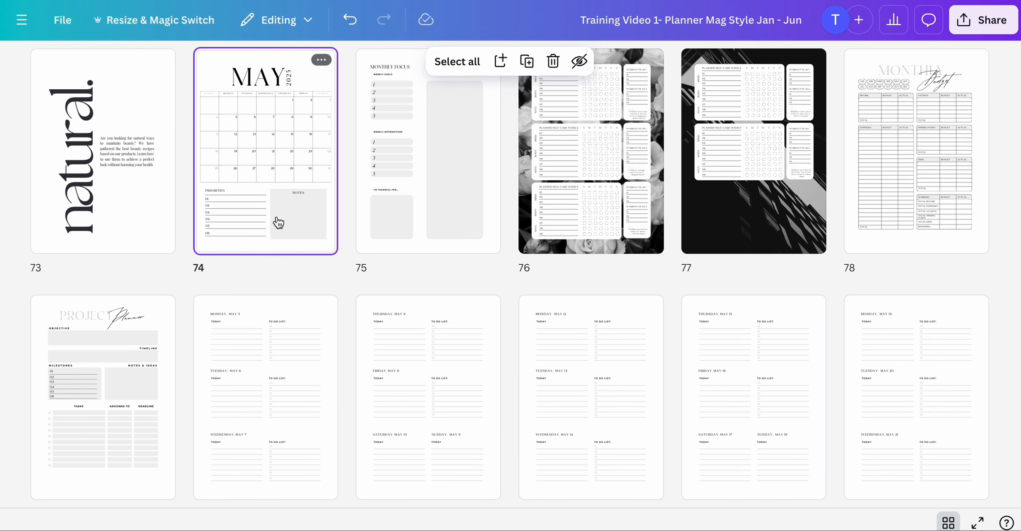
{"action": "key", "text": "ctrl+v"}
- Delete the original May pages 80 through 84, from the monthly focus page to the project planner
{"action": "scroll", "coordinate": [281, 272], "scroll_direction": "down", "scroll_amount": 2}
{"action": "left_click", "coordinate": [284, 335]}
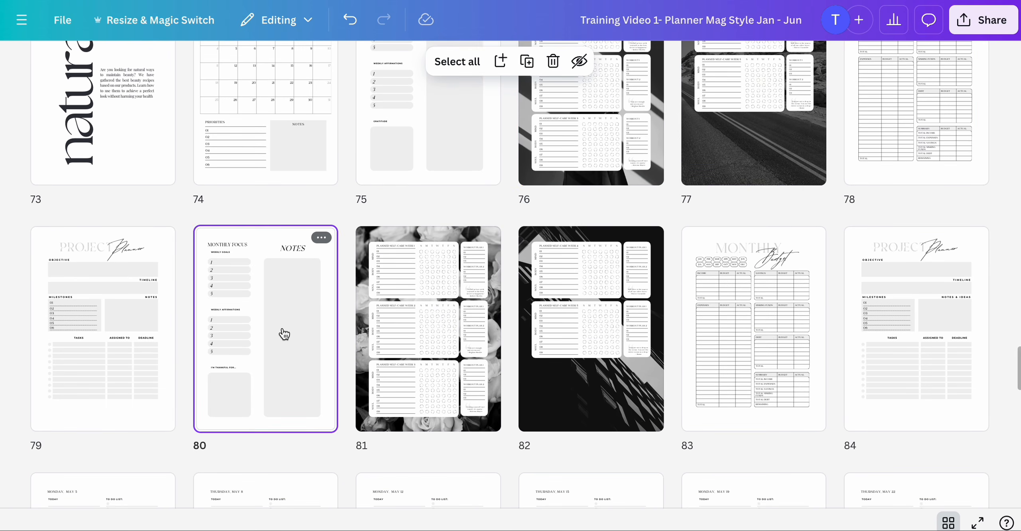
{"action": "scroll", "coordinate": [530, 270], "scroll_direction": "down", "scroll_amount": 3}
{"action": "left_click", "coordinate": [947, 221], "text": "shift"}
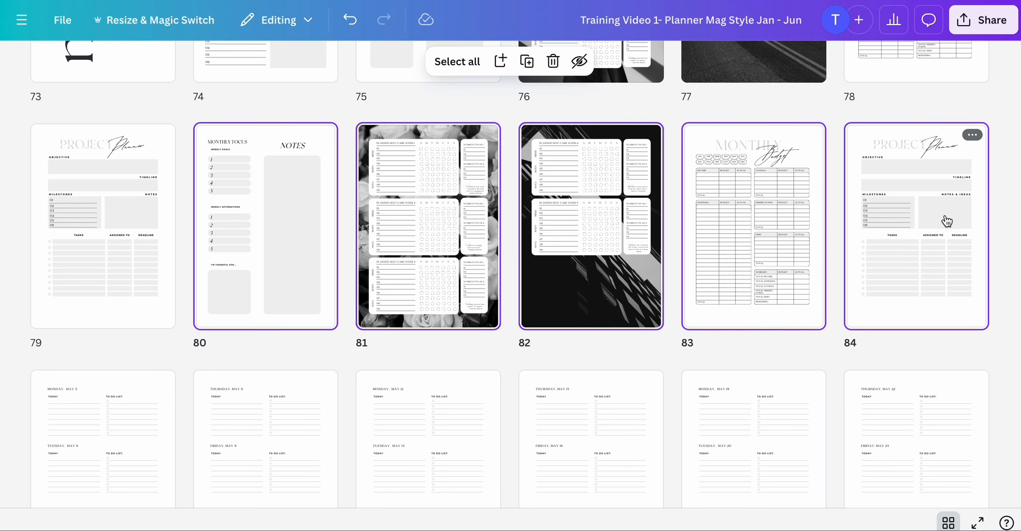
{"action": "key", "text": "Delete"}
- Paste the copied tracker pages after the June calendar on page 90
{"action": "scroll", "coordinate": [905, 297], "scroll_direction": "down", "scroll_amount": 10}
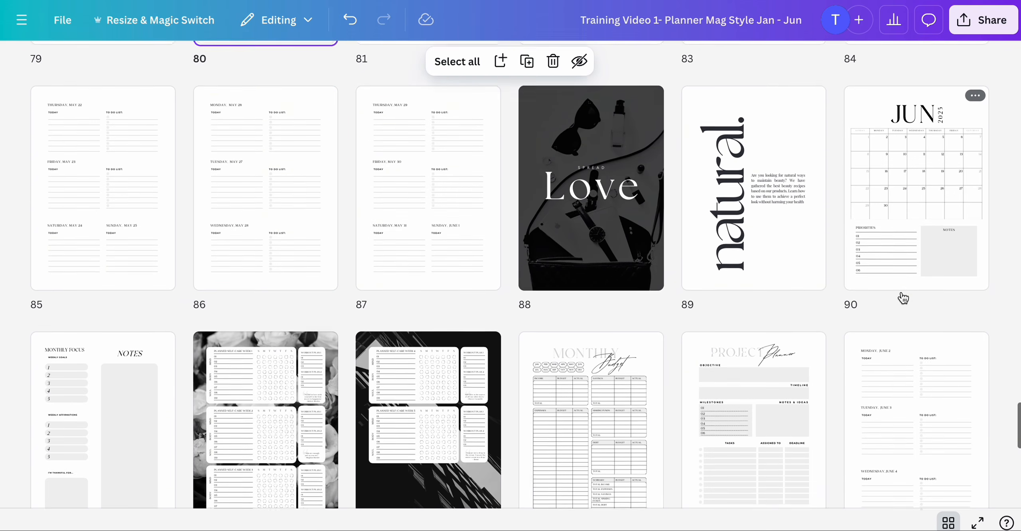
{"action": "scroll", "coordinate": [901, 207], "scroll_direction": "up", "scroll_amount": 1}
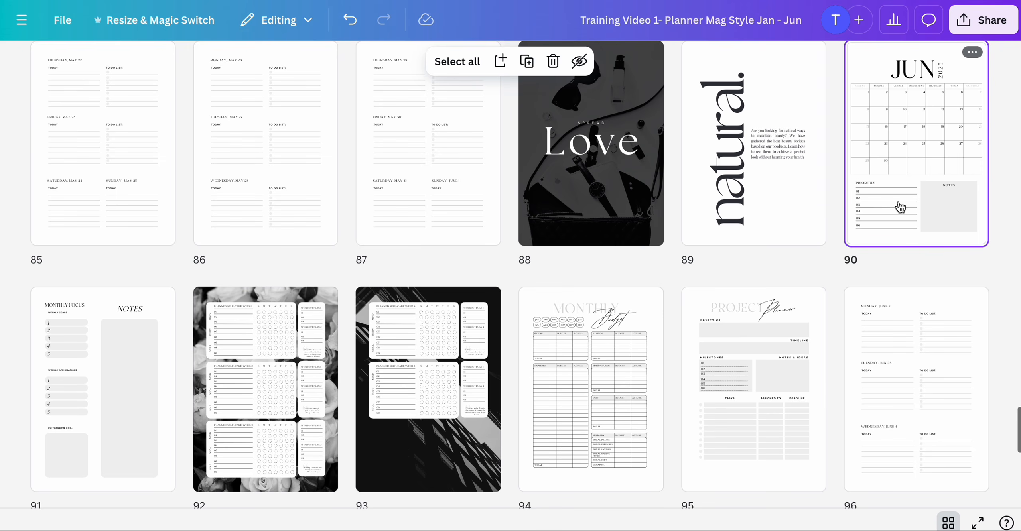
{"action": "key", "text": "ctrl+v"}
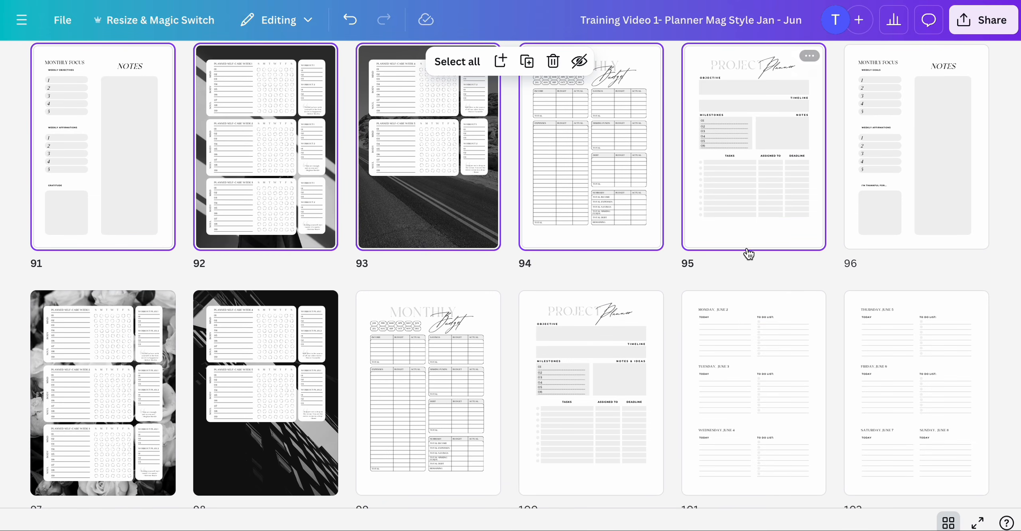
- Delete the original June pages 96 through 100, from the monthly focus page to the project planner
{"action": "left_click", "coordinate": [887, 194]}
{"action": "left_click", "coordinate": [589, 354], "text": "shift"}
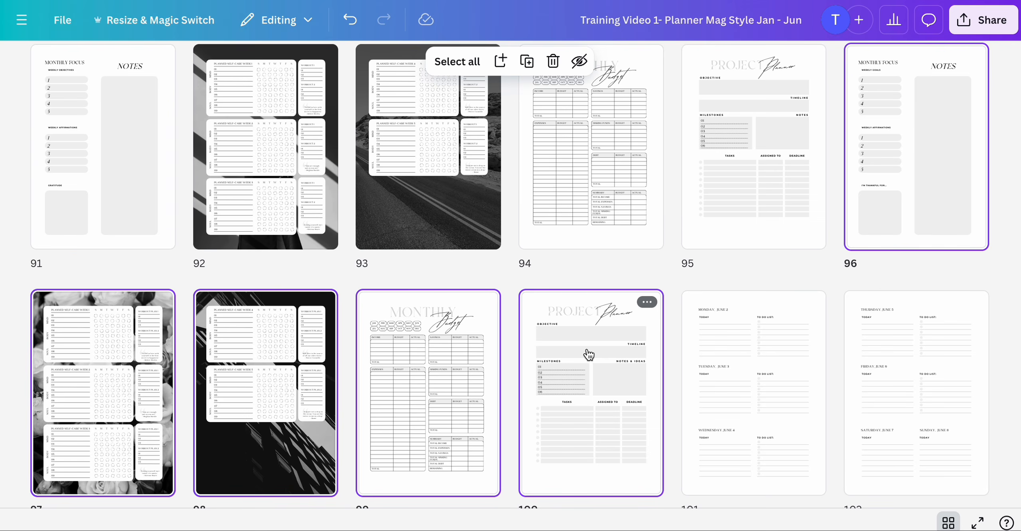
{"action": "key", "text": "Delete"}
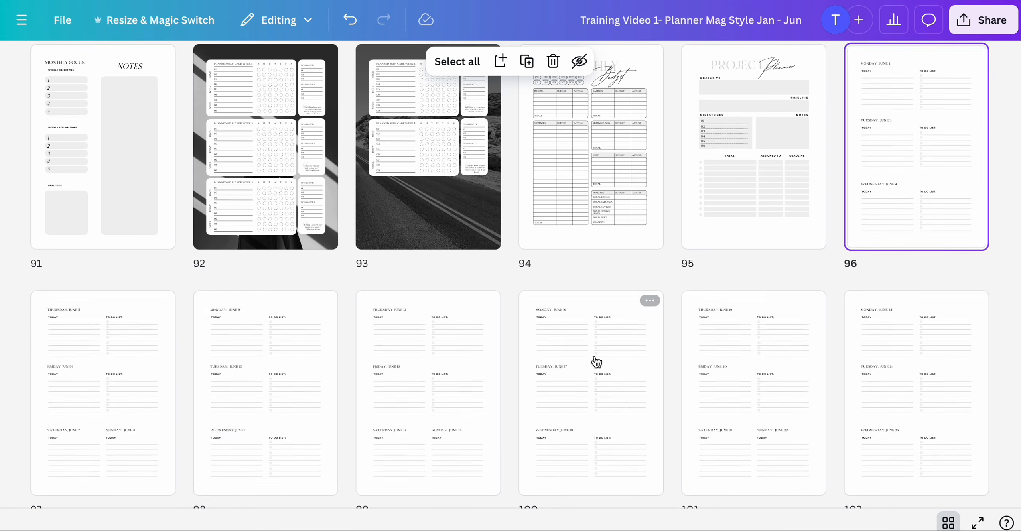
- Scroll through the planner from the first page to review the updated monthly sections
{"action": "scroll", "coordinate": [619, 395], "scroll_direction": "down", "scroll_amount": 6}
{"action": "scroll", "coordinate": [619, 395], "scroll_direction": "up", "scroll_amount": 6}
{"action": "scroll", "coordinate": [621, 398], "scroll_direction": "up", "scroll_amount": 20}
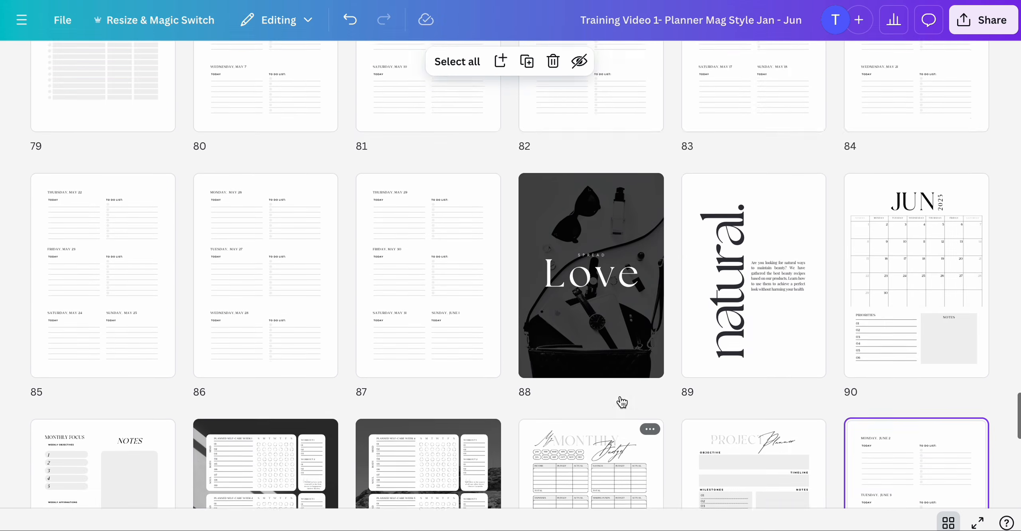
{"action": "scroll", "coordinate": [622, 402], "scroll_direction": "up", "scroll_amount": 20}
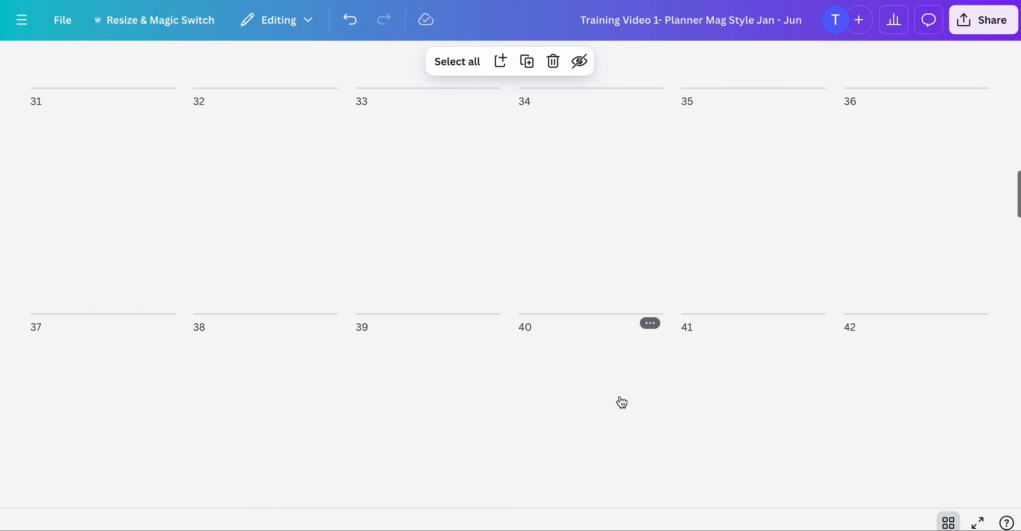
{"action": "scroll", "coordinate": [622, 402], "scroll_direction": "up", "scroll_amount": 4}
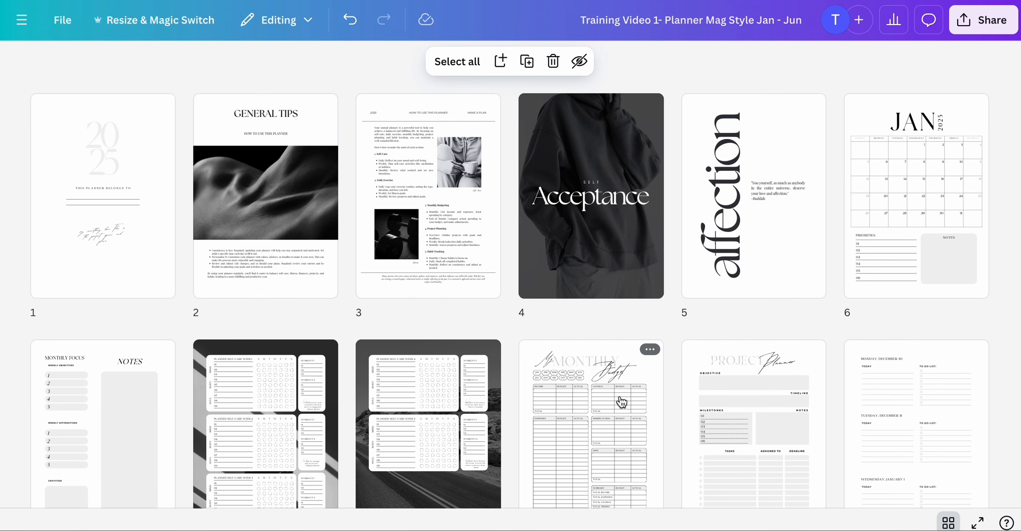
{"action": "scroll", "coordinate": [399, 421], "scroll_direction": "down", "scroll_amount": 2}
{"action": "scroll", "coordinate": [411, 353], "scroll_direction": "up", "scroll_amount": 2}
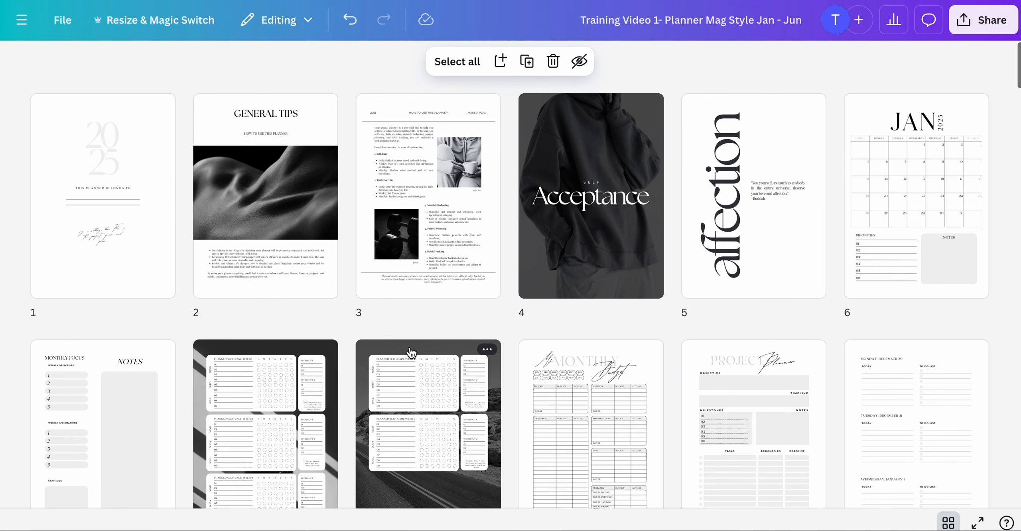
{"action": "scroll", "coordinate": [407, 223], "scroll_direction": "down", "scroll_amount": 8}
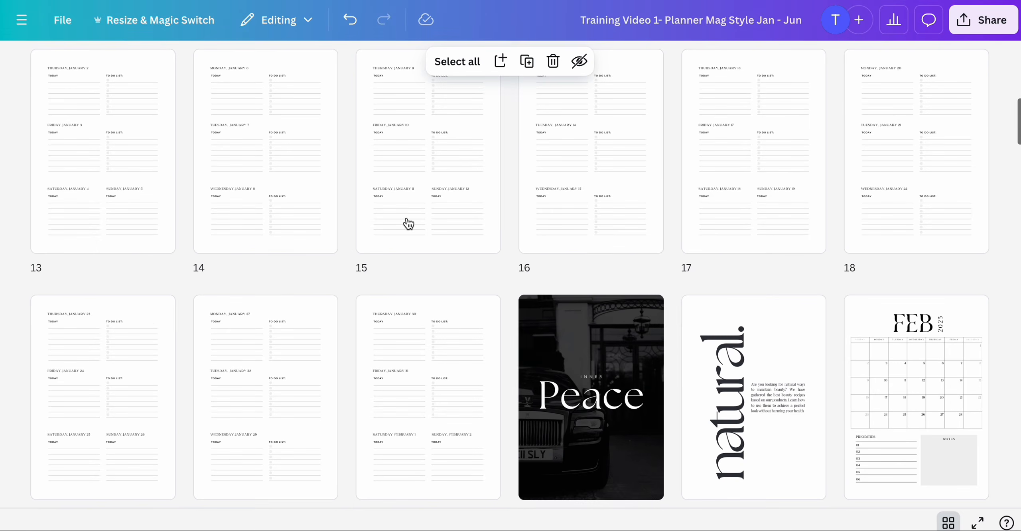
{"action": "scroll", "coordinate": [407, 291], "scroll_direction": "down", "scroll_amount": 15}
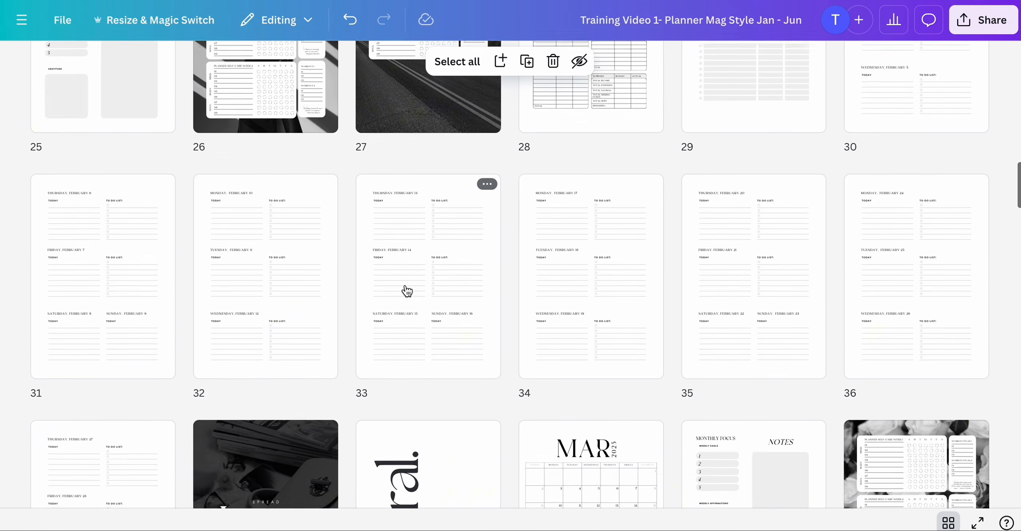
- Switch to the Jul - Dec planner and scroll through its pages in grid view
{"action": "scroll", "coordinate": [407, 291], "scroll_direction": "down", "scroll_amount": 7}
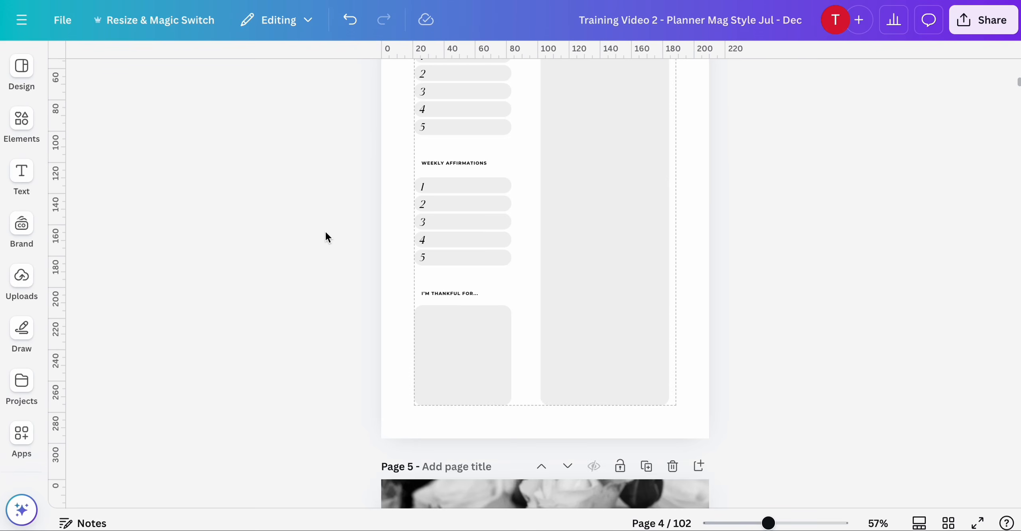
{"action": "scroll", "coordinate": [327, 236], "scroll_direction": "up", "scroll_amount": 5}
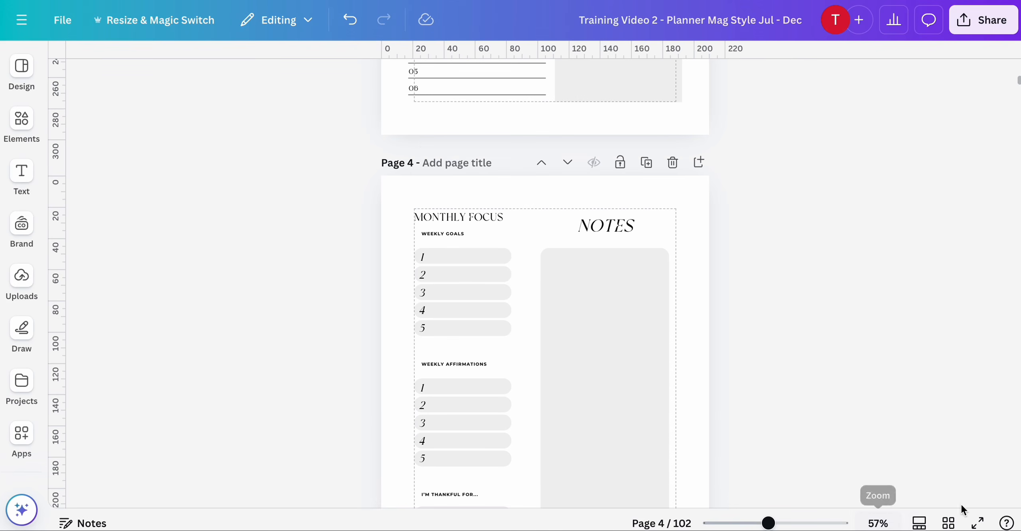
{"action": "left_click", "coordinate": [949, 523]}
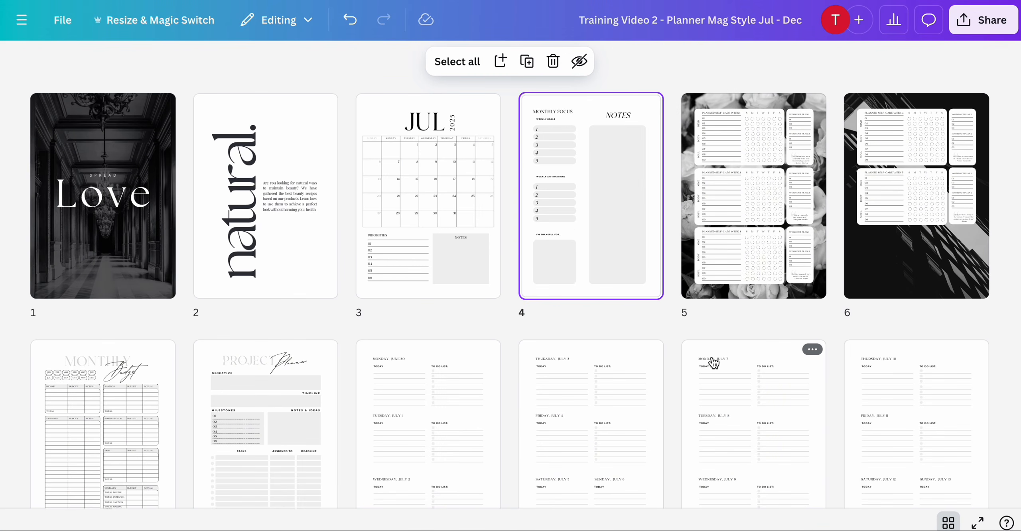
{"action": "scroll", "coordinate": [715, 363], "scroll_direction": "down", "scroll_amount": 1}
{"action": "scroll", "coordinate": [714, 363], "scroll_direction": "down", "scroll_amount": 10}
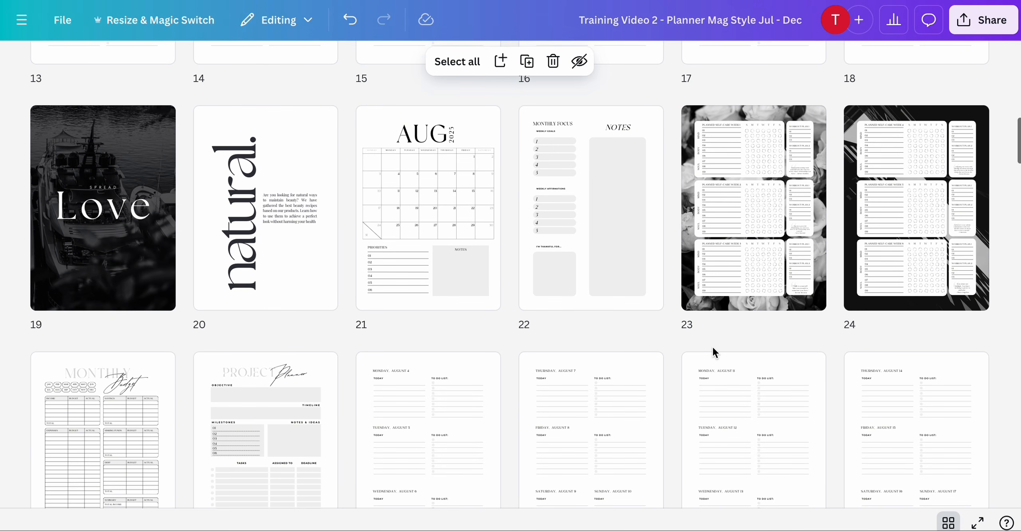
{"action": "scroll", "coordinate": [714, 353], "scroll_direction": "down", "scroll_amount": 10}
{"action": "scroll", "coordinate": [714, 351], "scroll_direction": "down", "scroll_amount": 20}
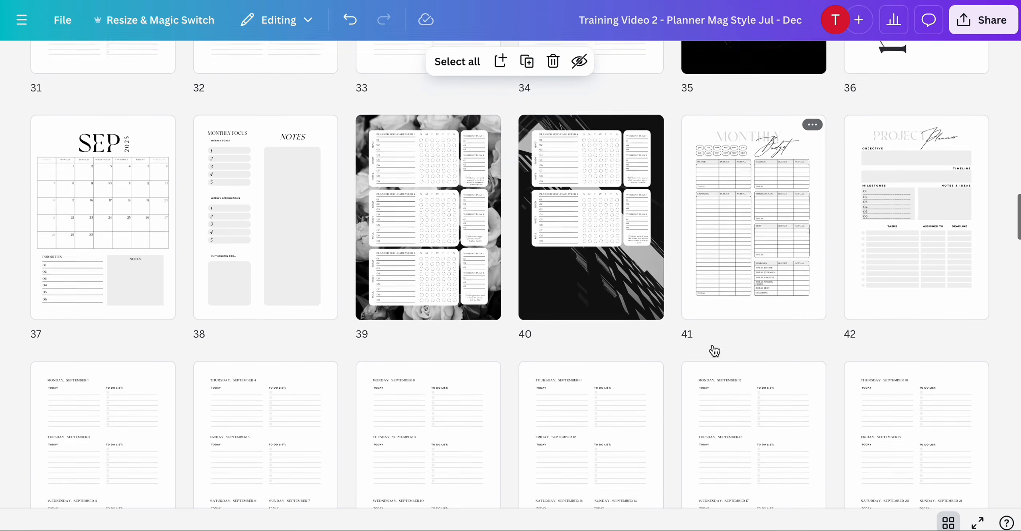
{"action": "scroll", "coordinate": [714, 351], "scroll_direction": "down", "scroll_amount": 17}
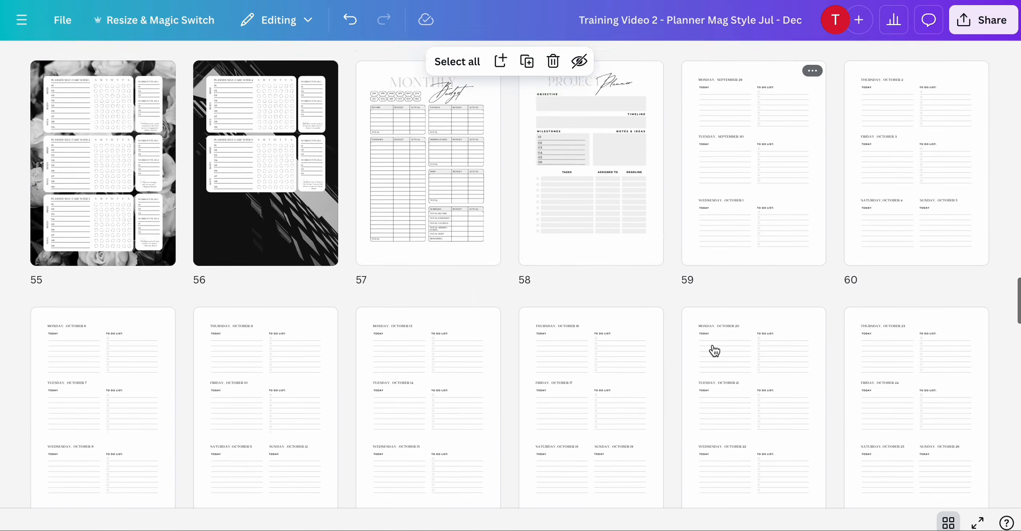
{"action": "scroll", "coordinate": [714, 351], "scroll_direction": "down", "scroll_amount": 2}
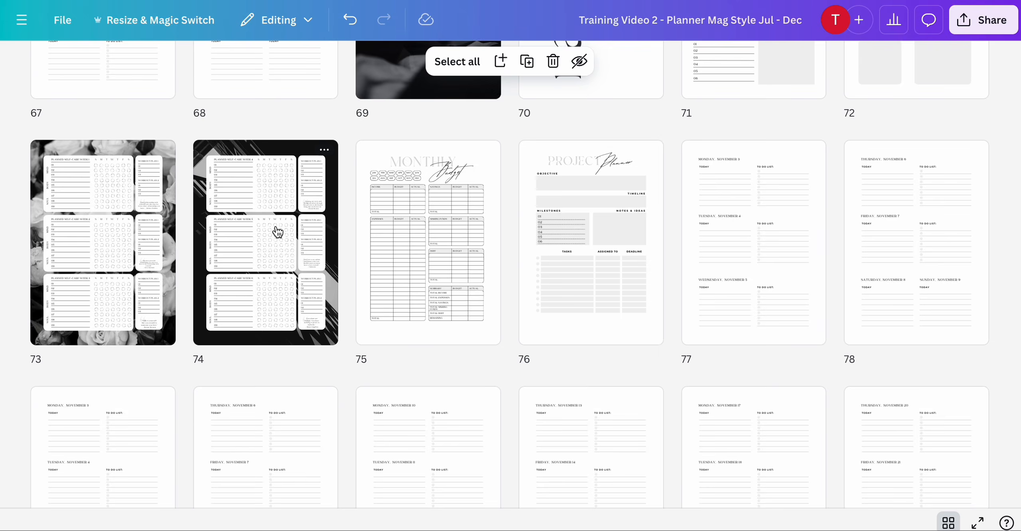
- Redo pasting the copied tracker pages after the July calendar on page 3
{"action": "scroll", "coordinate": [278, 231], "scroll_direction": "up", "scroll_amount": 20}
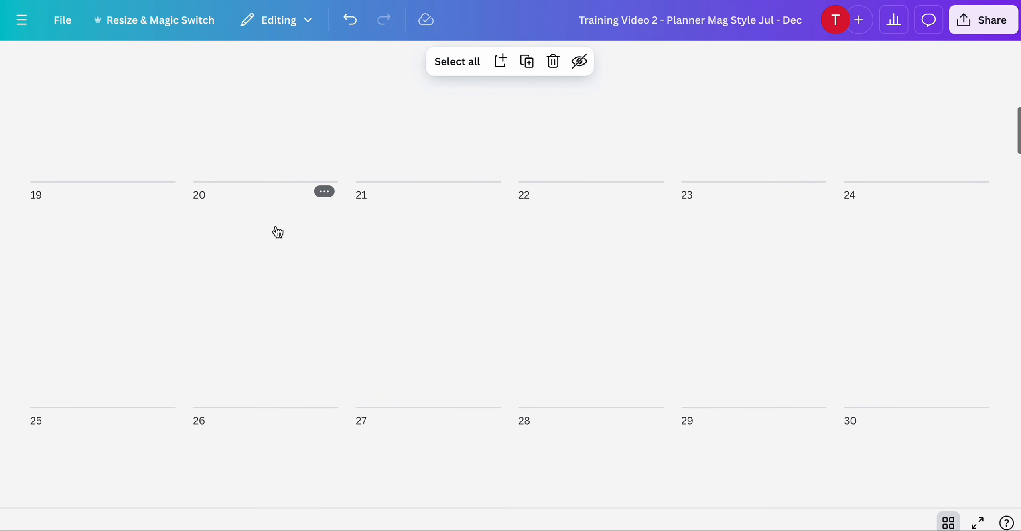
{"action": "scroll", "coordinate": [278, 231], "scroll_direction": "up", "scroll_amount": 14}
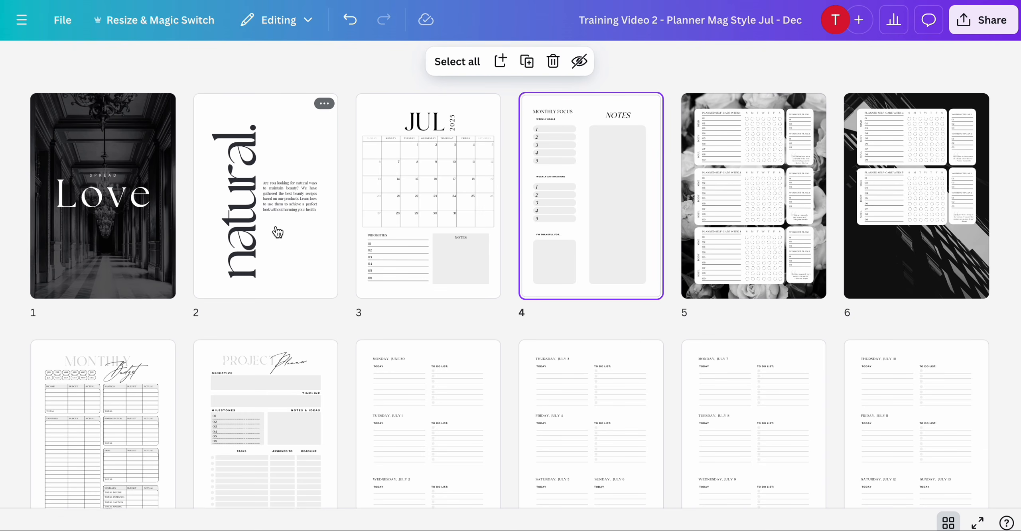
{"action": "left_click", "coordinate": [459, 204]}
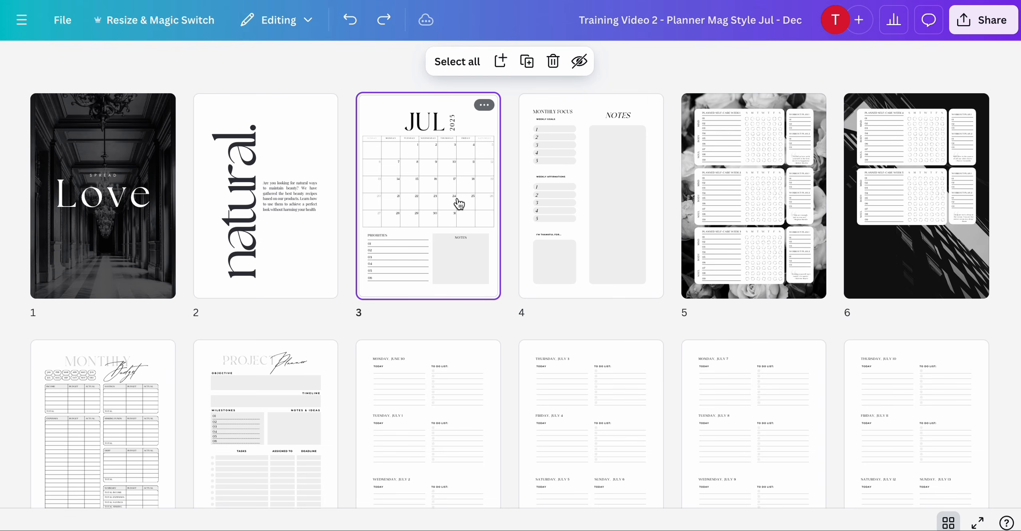
{"action": "key", "text": "ctrl+y"}
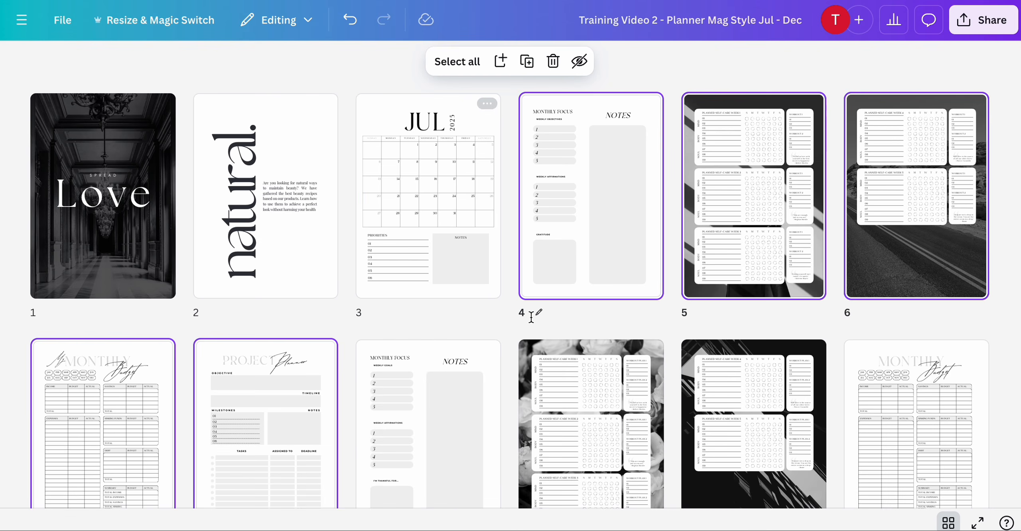
- Delete the original July pages 9 through 13, from the monthly focus page to the project planner
{"action": "scroll", "coordinate": [495, 323], "scroll_direction": "down", "scroll_amount": 3}
{"action": "scroll", "coordinate": [415, 339], "scroll_direction": "down", "scroll_amount": 5}
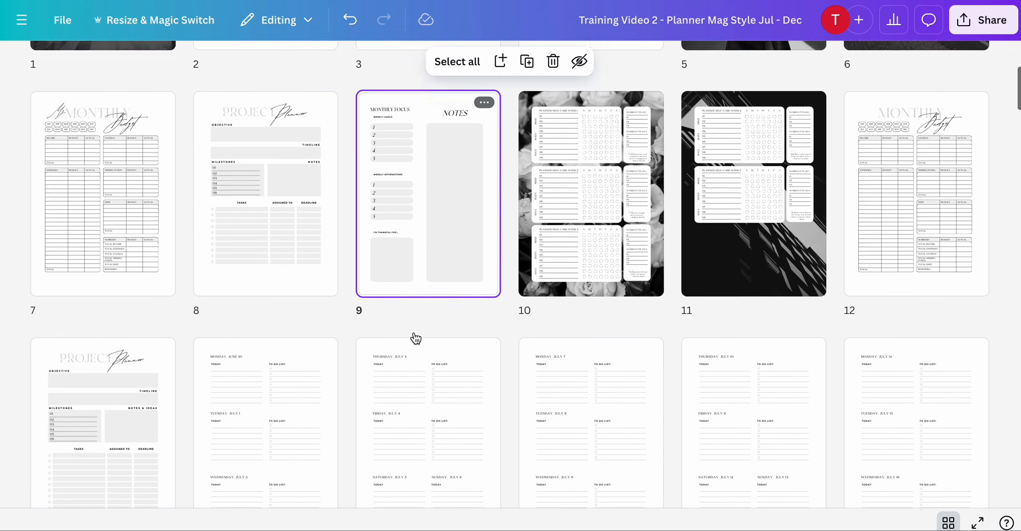
{"action": "key", "text": "Delete"}
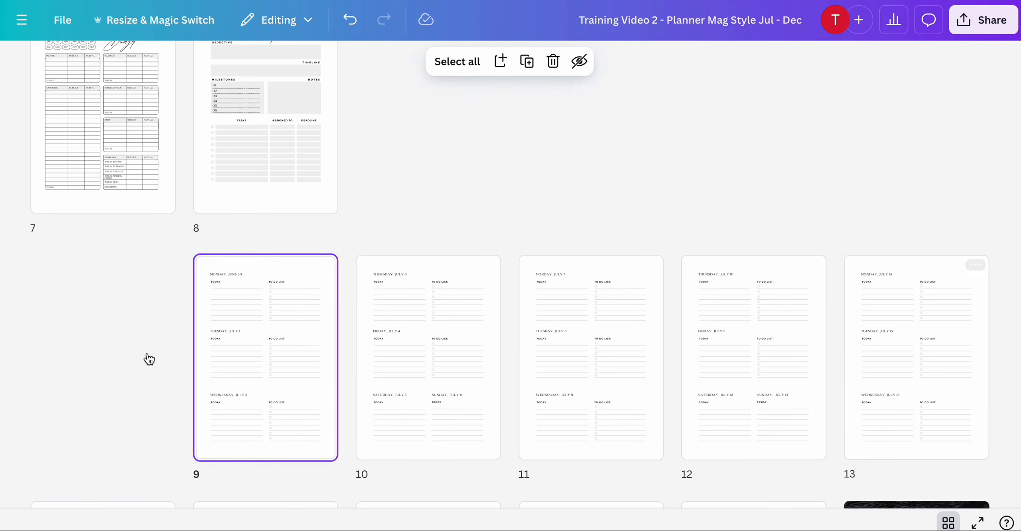
- Paste the copied tracker pages after the September calendar on page 37
{"action": "scroll", "coordinate": [422, 402], "scroll_direction": "down", "scroll_amount": 8}
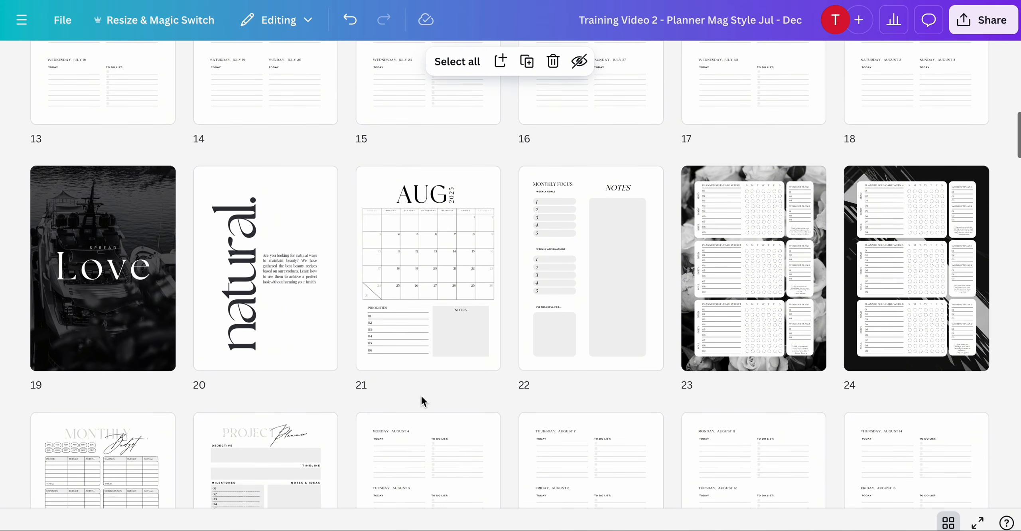
{"action": "scroll", "coordinate": [423, 402], "scroll_direction": "down", "scroll_amount": 8}
{"action": "scroll", "coordinate": [422, 401], "scroll_direction": "down", "scroll_amount": 9}
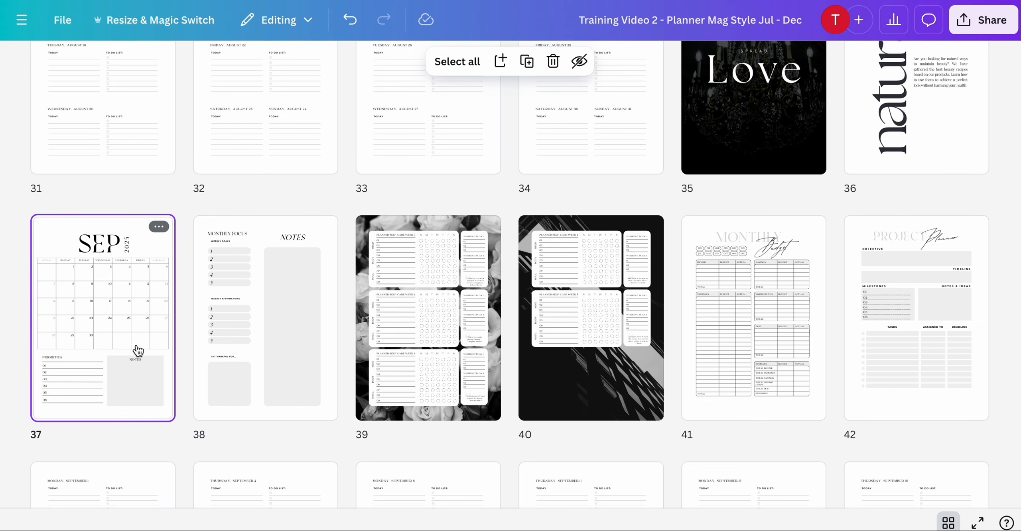
{"action": "key", "text": "ctrl+v"}
- Delete the original September pages 43 through 47, from the monthly focus page to the project planner
{"action": "scroll", "coordinate": [137, 351], "scroll_direction": "down", "scroll_amount": 5}
{"action": "left_click", "coordinate": [96, 360]}
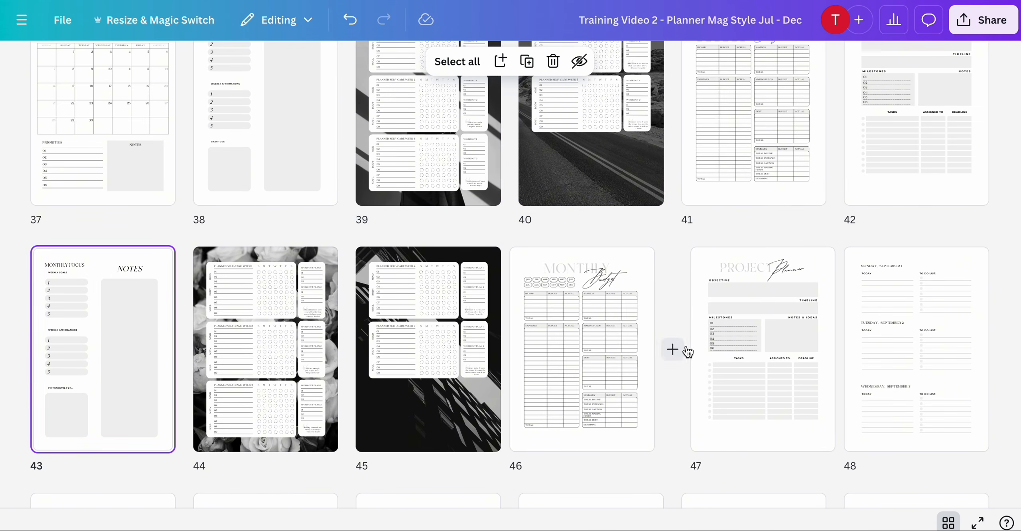
{"action": "left_click", "coordinate": [727, 354], "text": "shift"}
{"action": "key", "text": "Delete"}
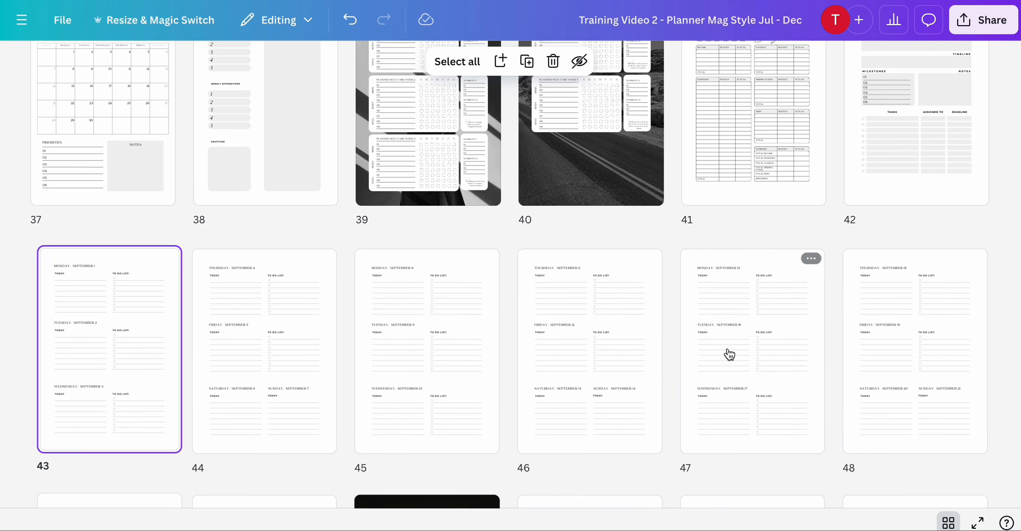
{"action": "scroll", "coordinate": [727, 353], "scroll_direction": "down", "scroll_amount": 8}
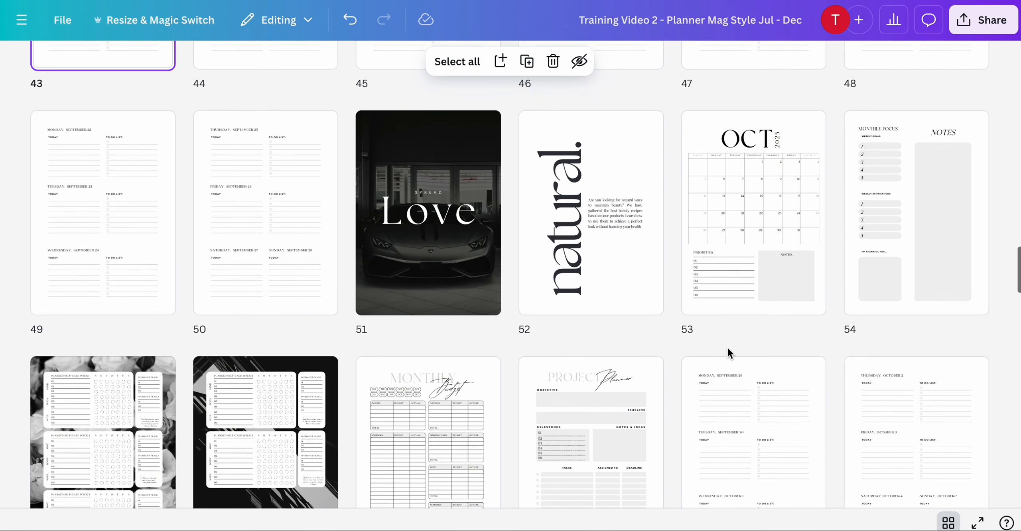
{"action": "scroll", "coordinate": [729, 355], "scroll_direction": "down", "scroll_amount": 1}
{"action": "scroll", "coordinate": [730, 355], "scroll_direction": "down", "scroll_amount": 1}
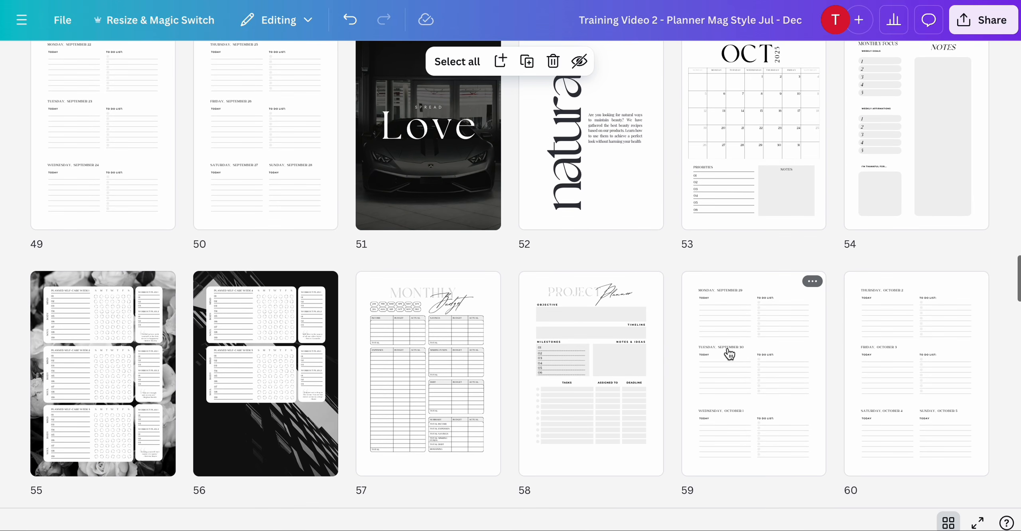
{"action": "scroll", "coordinate": [729, 354], "scroll_direction": "up", "scroll_amount": 1}
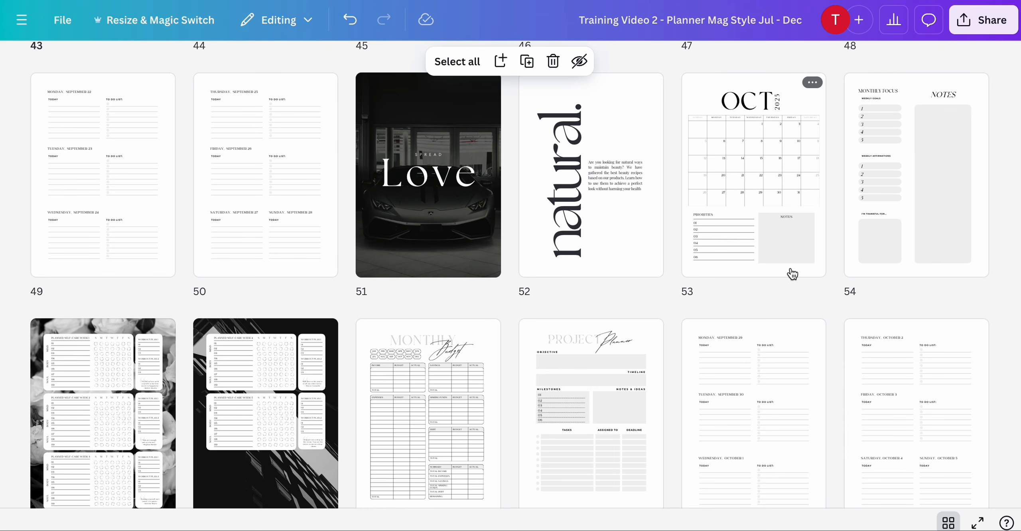
{"action": "left_click", "coordinate": [798, 253]}
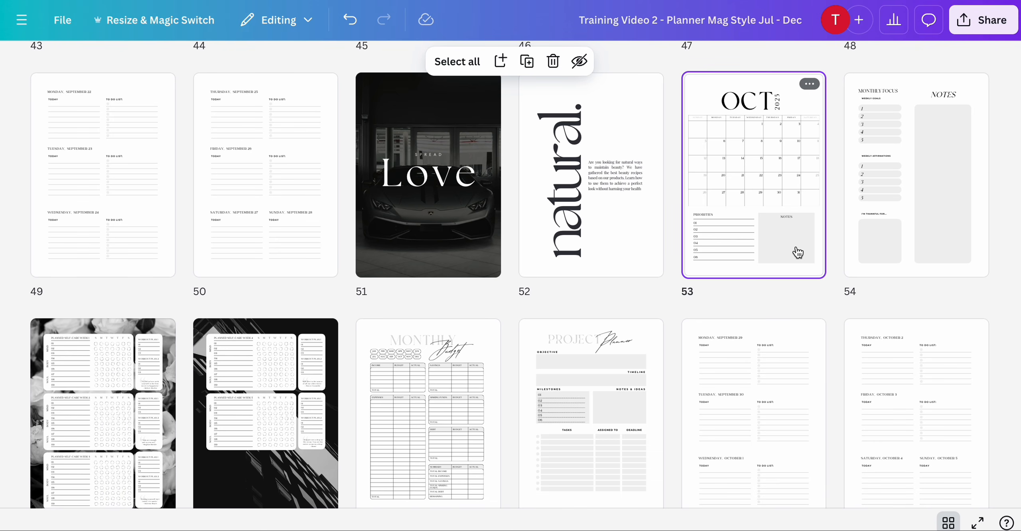
{"action": "key", "text": "ctrl+d"}
{"action": "scroll", "coordinate": [798, 253], "scroll_direction": "down", "scroll_amount": 1}
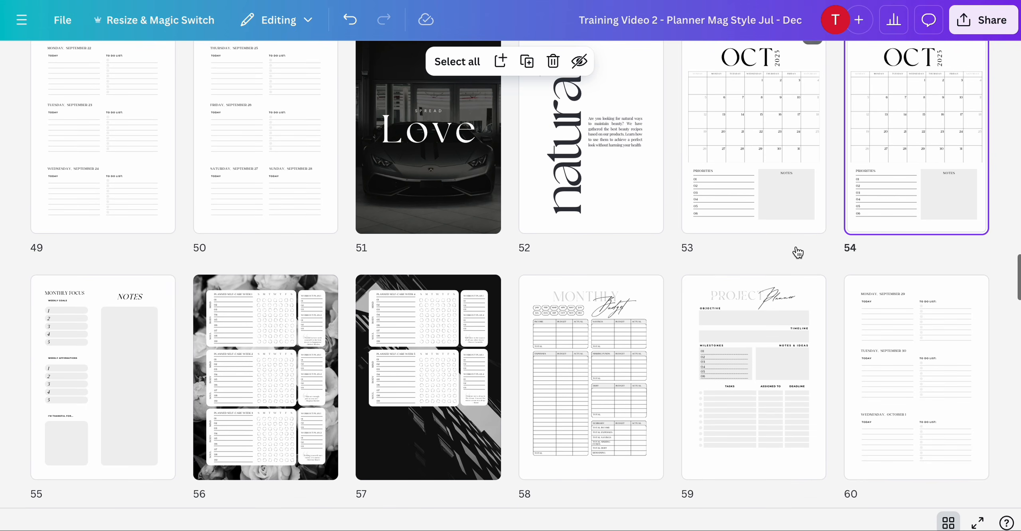
{"action": "left_click", "coordinate": [349, 18]}
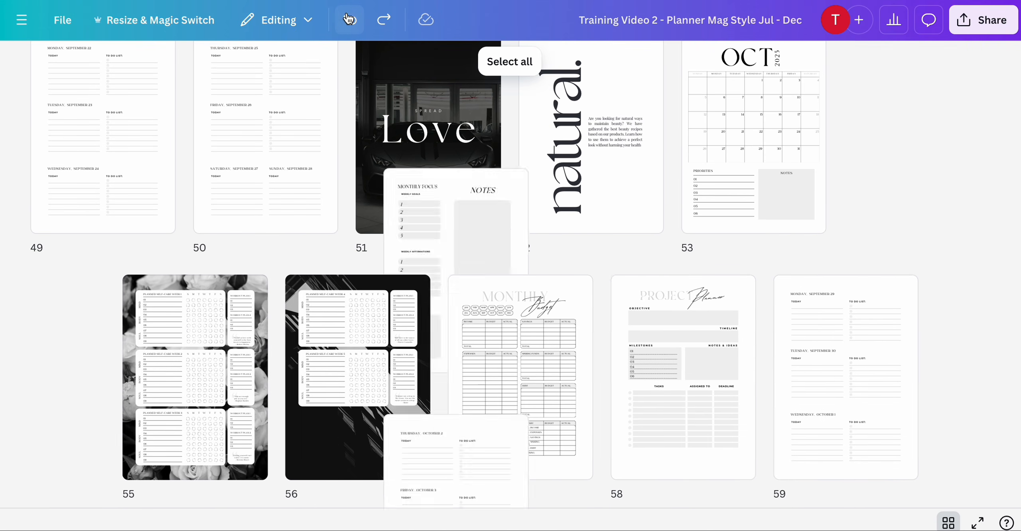
{"action": "scroll", "coordinate": [498, 207], "scroll_direction": "up", "scroll_amount": 15}
{"action": "scroll", "coordinate": [499, 211], "scroll_direction": "up", "scroll_amount": 10}
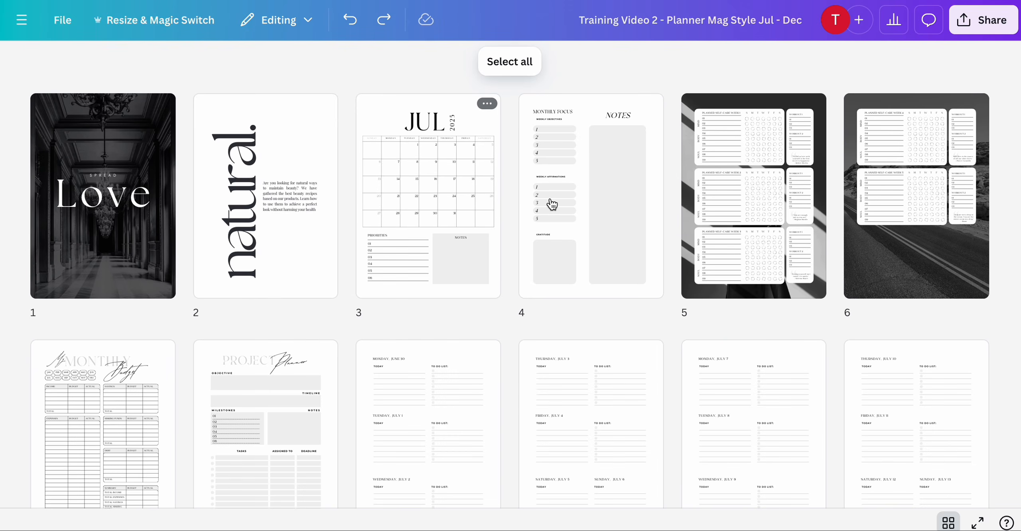
{"action": "left_click", "coordinate": [592, 197]}
{"action": "left_click", "coordinate": [286, 406], "text": "shift"}
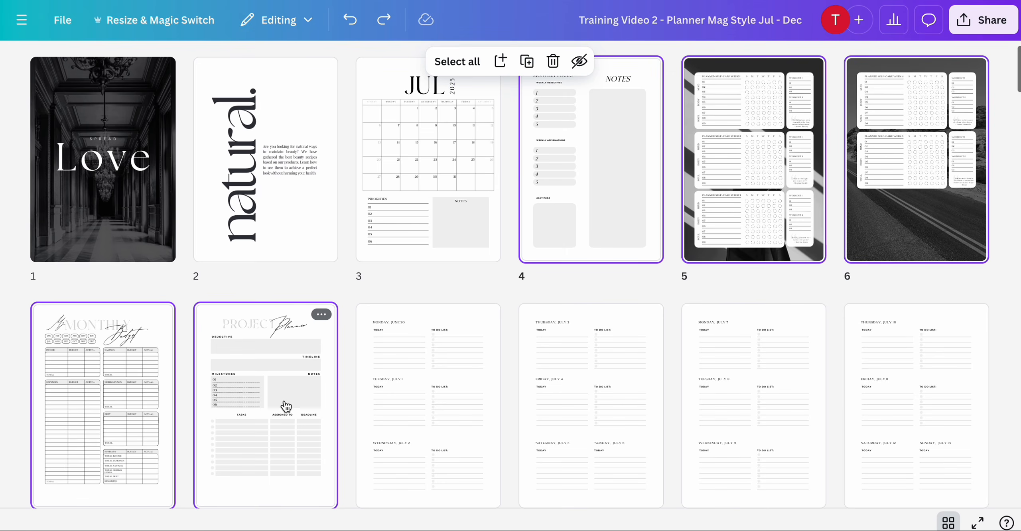
{"action": "key", "text": "ctrl+v"}
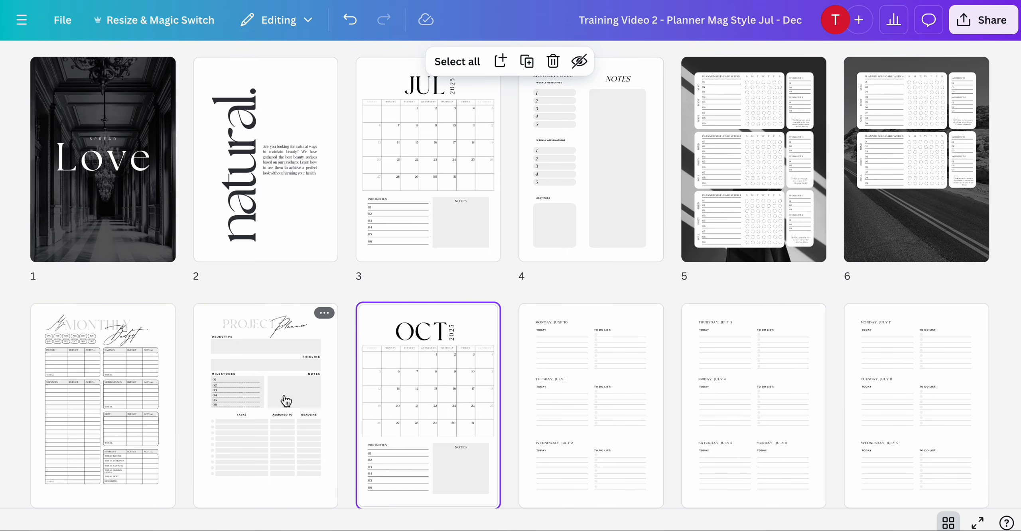
{"action": "left_click", "coordinate": [348, 20]}
- Copy the edited pages 4 through 8 and paste them after the October calendar on page 53
{"action": "left_click", "coordinate": [590, 162]}
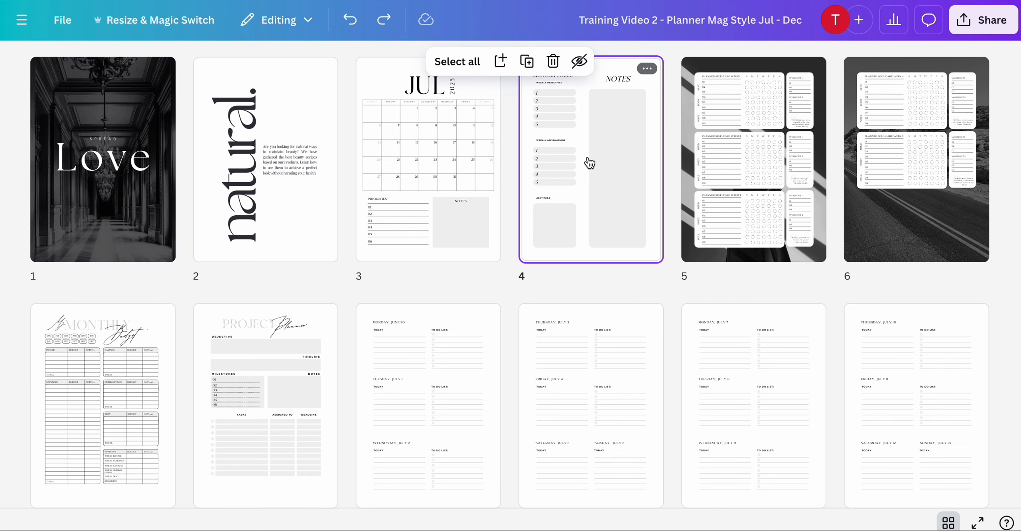
{"action": "left_click", "coordinate": [269, 384], "text": "shift"}
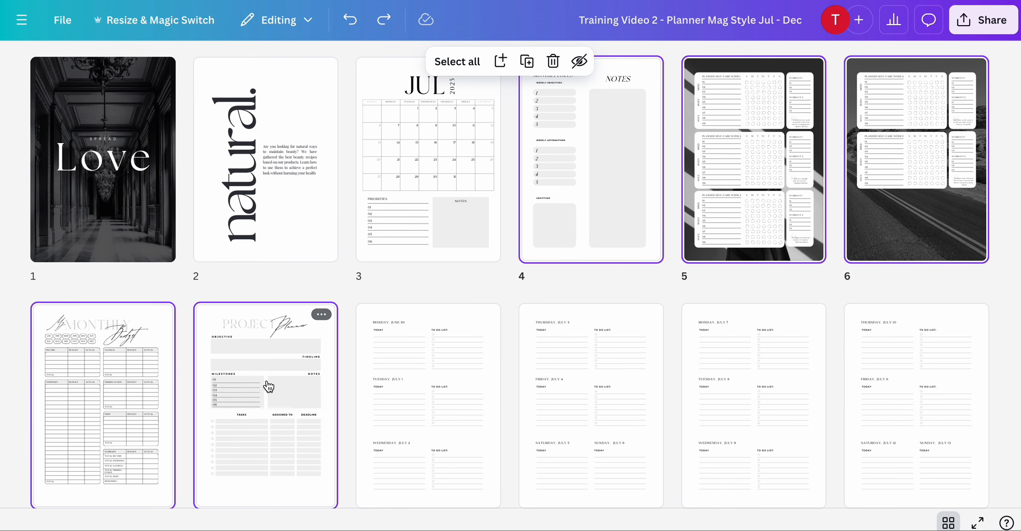
{"action": "scroll", "coordinate": [268, 386], "scroll_direction": "down", "scroll_amount": 20}
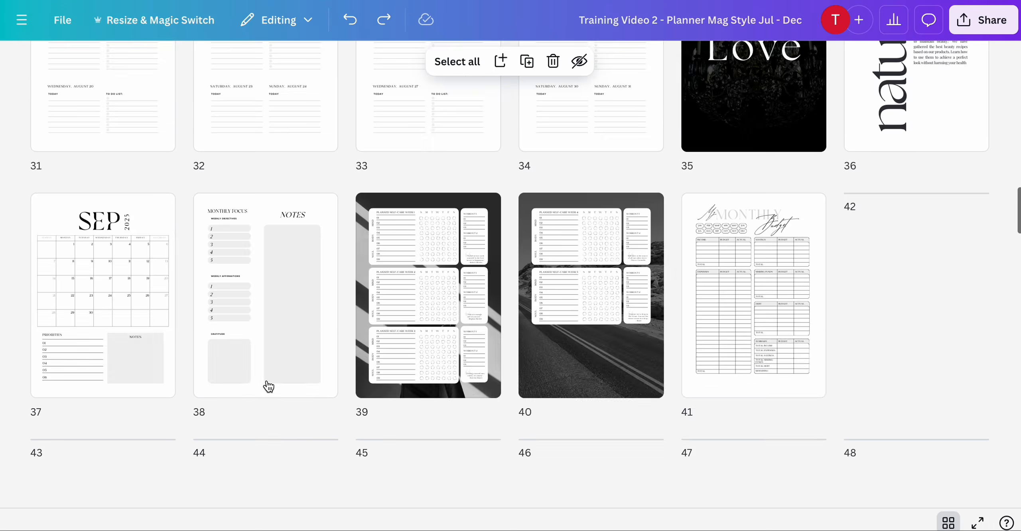
{"action": "scroll", "coordinate": [354, 397], "scroll_direction": "down", "scroll_amount": 5}
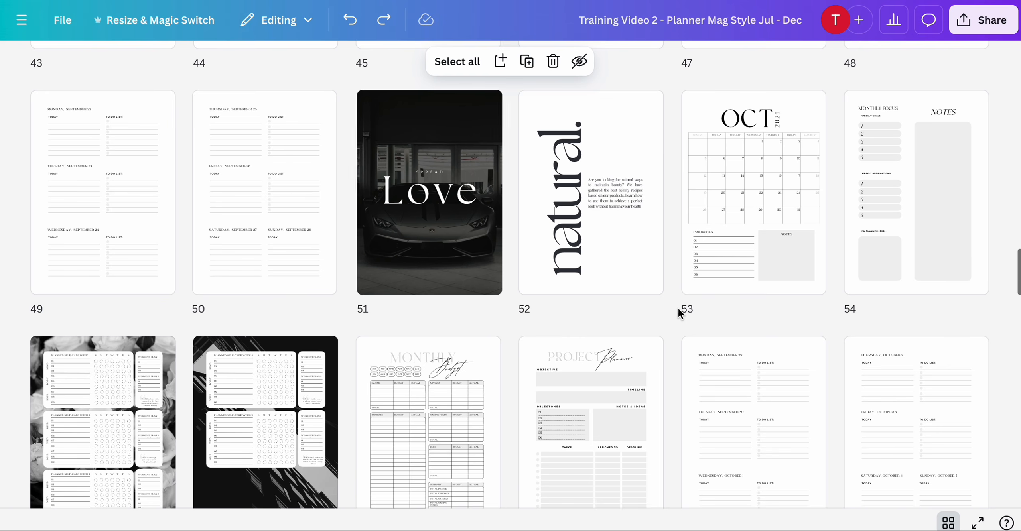
{"action": "key", "text": "ctrl+v"}
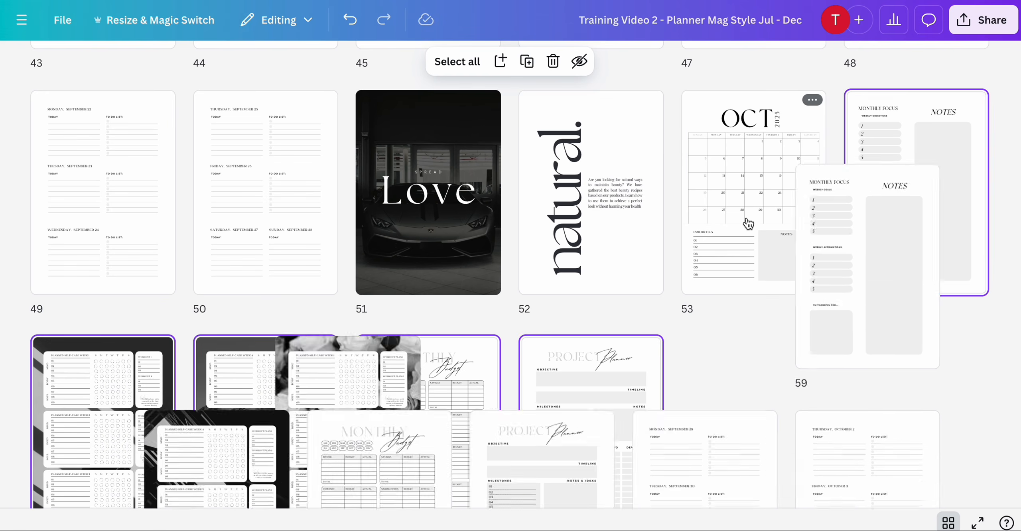
- Delete the original October pages 59 through 63, from the monthly focus page to the project planner
{"action": "scroll", "coordinate": [748, 224], "scroll_direction": "up", "scroll_amount": 1}
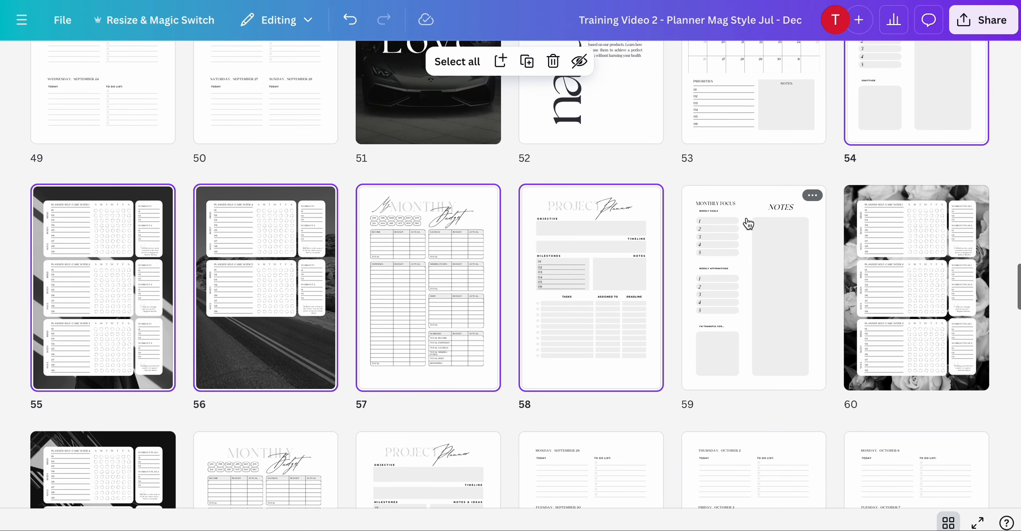
{"action": "left_click", "coordinate": [743, 270]}
{"action": "scroll", "coordinate": [741, 269], "scroll_direction": "down", "scroll_amount": 5}
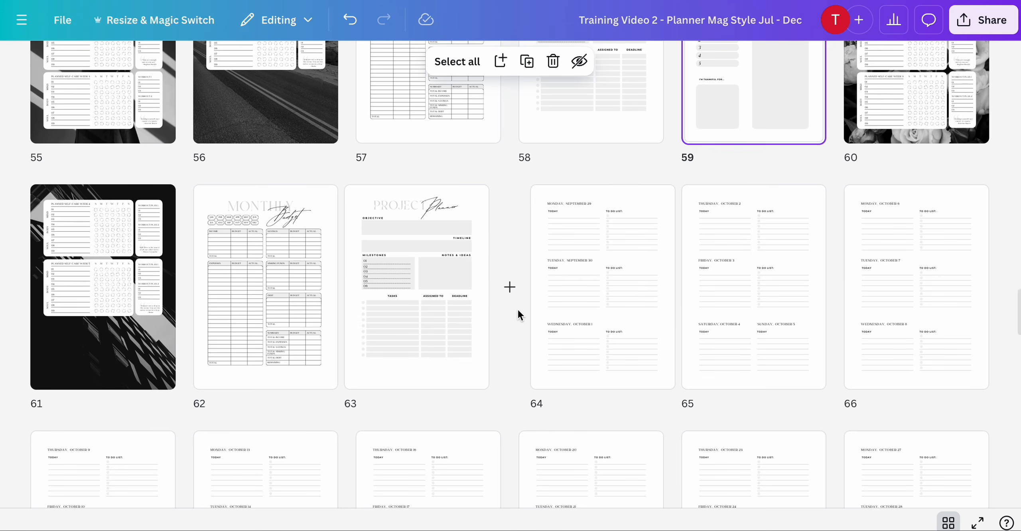
{"action": "left_click", "coordinate": [428, 346], "text": "shift"}
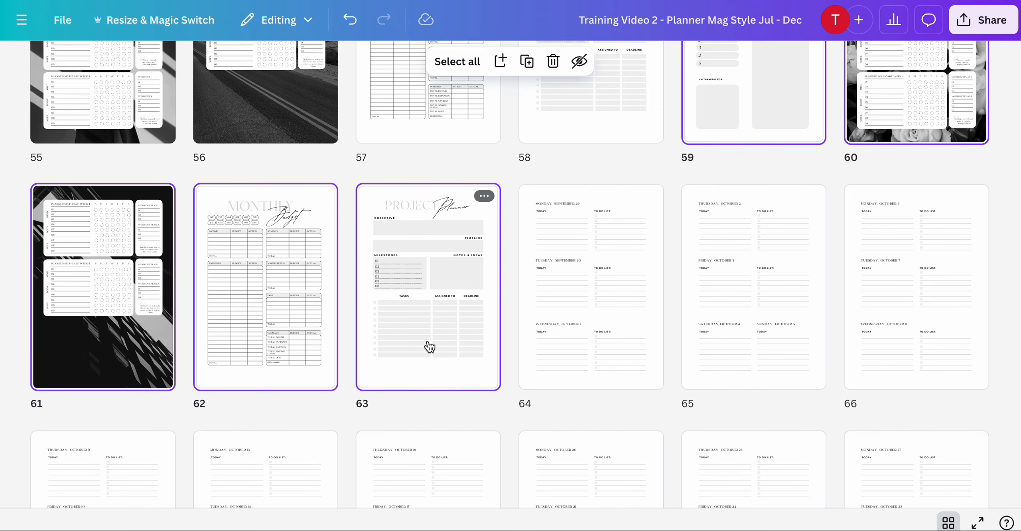
{"action": "key", "text": "Delete"}
{"action": "scroll", "coordinate": [429, 346], "scroll_direction": "down", "scroll_amount": 4}
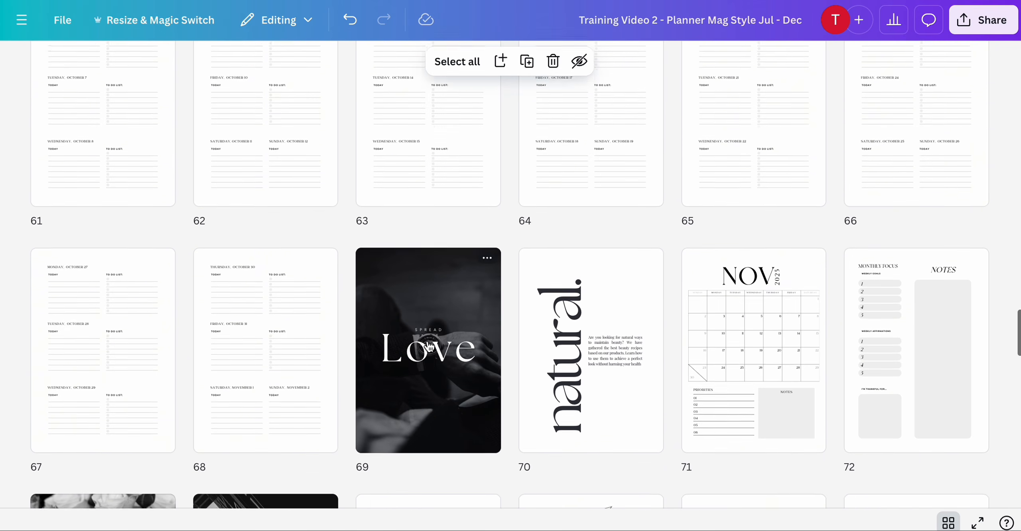
- Paste the copied tracker pages after the December calendar on page 89
{"action": "scroll", "coordinate": [429, 346], "scroll_direction": "down", "scroll_amount": 5}
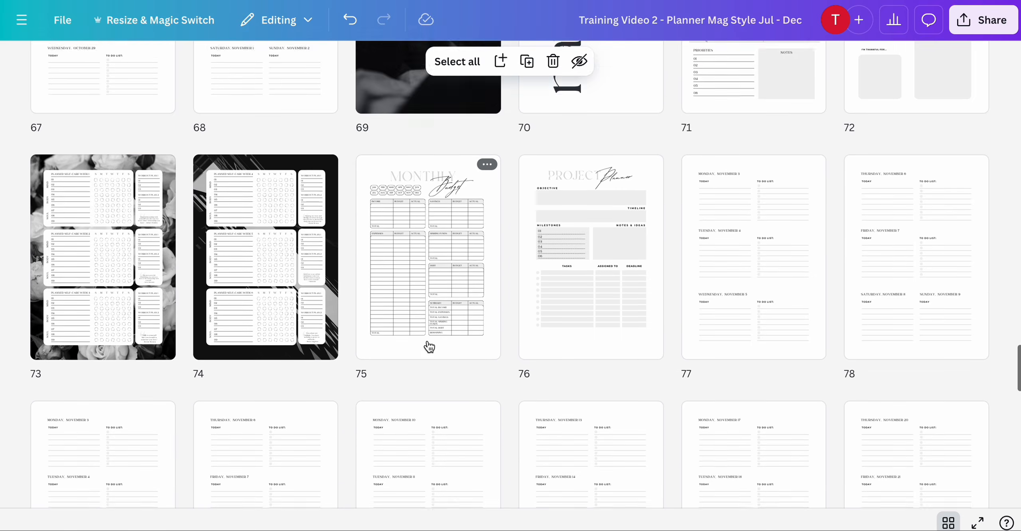
{"action": "scroll", "coordinate": [429, 346], "scroll_direction": "down", "scroll_amount": 8}
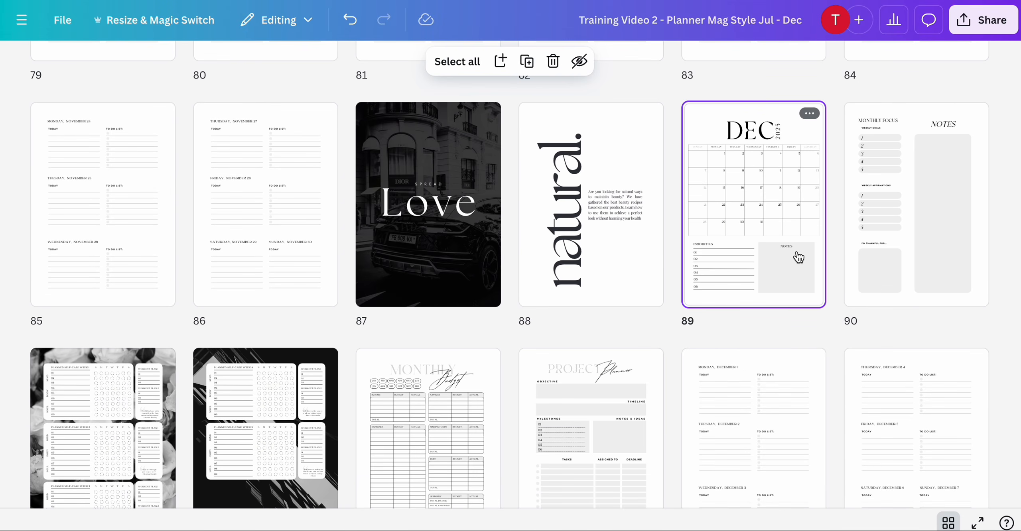
{"action": "key", "text": "super+v"}
- Delete the original December pages 95 through 99, from the monthly focus page to the project planner
{"action": "scroll", "coordinate": [798, 257], "scroll_direction": "down", "scroll_amount": 3}
{"action": "left_click", "coordinate": [769, 311]}
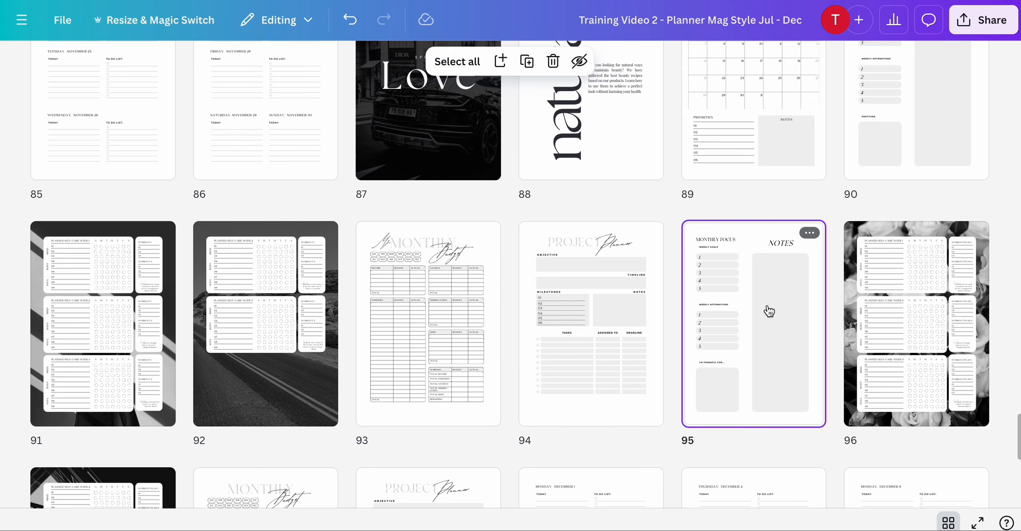
{"action": "scroll", "coordinate": [769, 311], "scroll_direction": "down", "scroll_amount": 3}
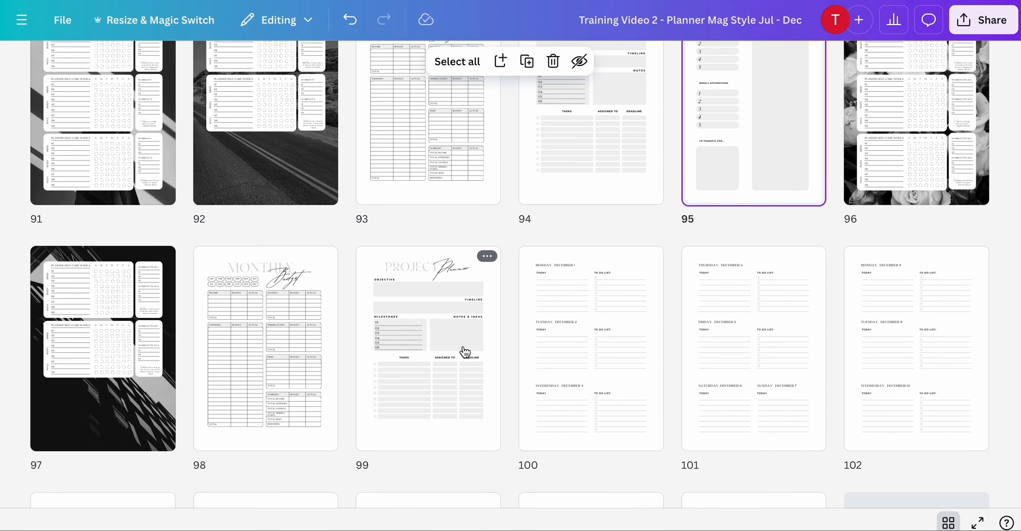
{"action": "left_click", "coordinate": [465, 352], "text": "shift"}
{"action": "key", "text": "Delete"}
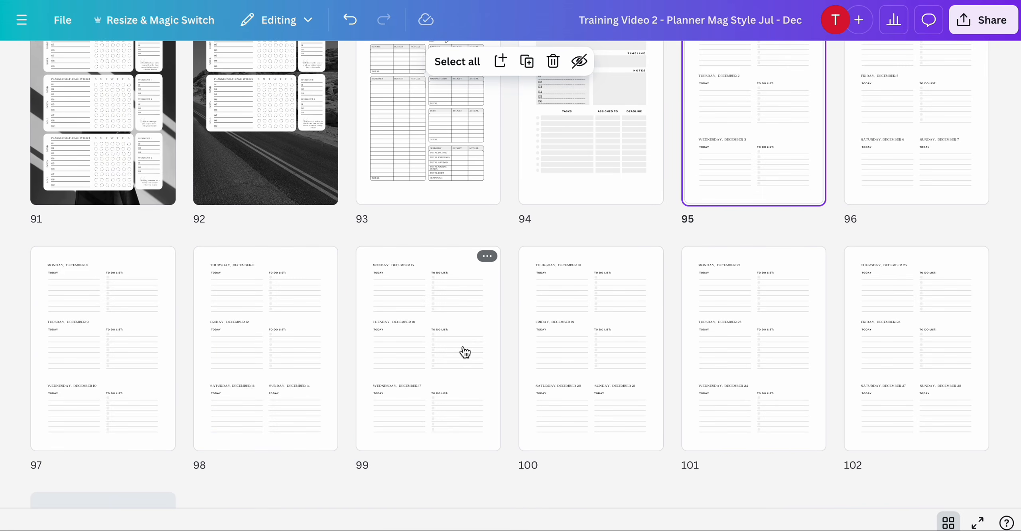
- Paste the copied tracker pages after the August calendar on page 21
{"action": "scroll", "coordinate": [465, 352], "scroll_direction": "up", "scroll_amount": 20}
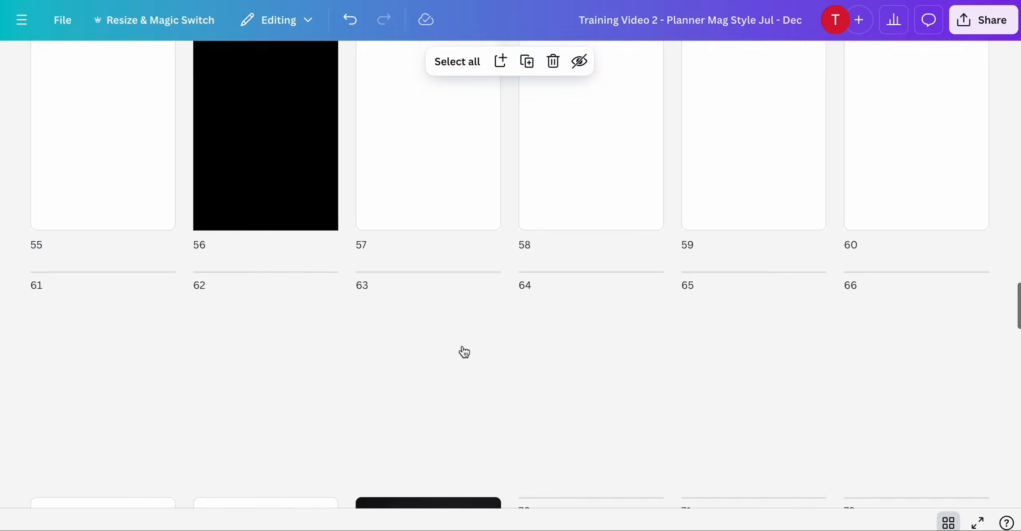
{"action": "scroll", "coordinate": [464, 352], "scroll_direction": "up", "scroll_amount": 15}
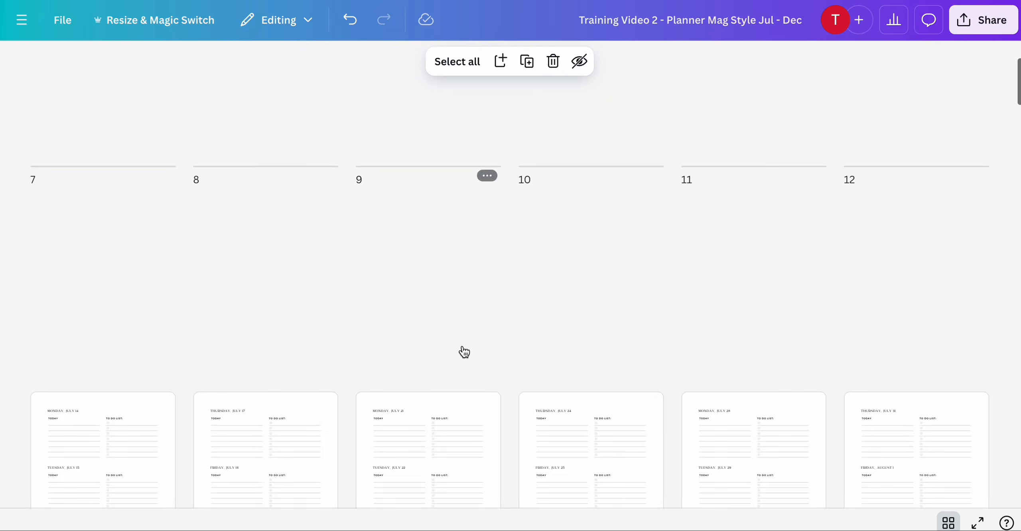
{"action": "scroll", "coordinate": [464, 351], "scroll_direction": "down", "scroll_amount": 15}
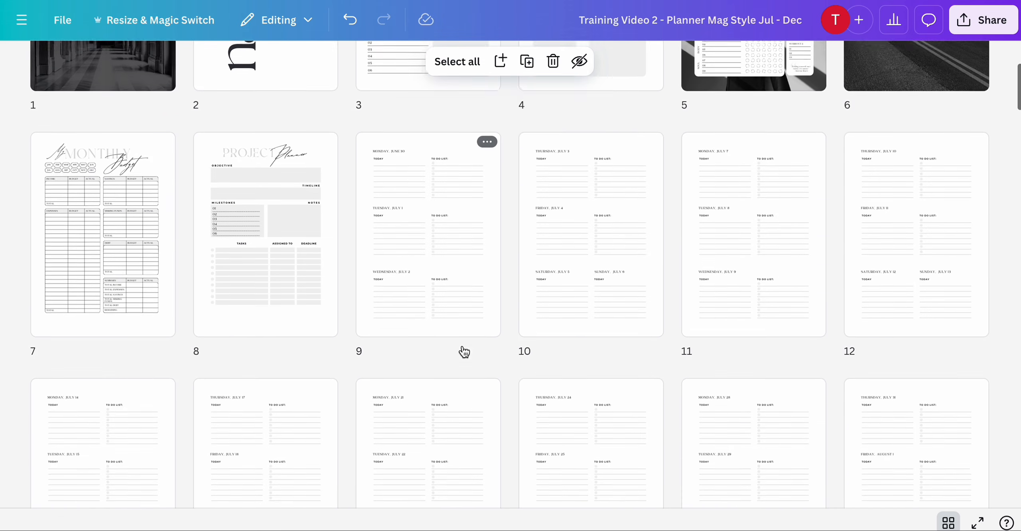
{"action": "scroll", "coordinate": [464, 352], "scroll_direction": "down", "scroll_amount": 3}
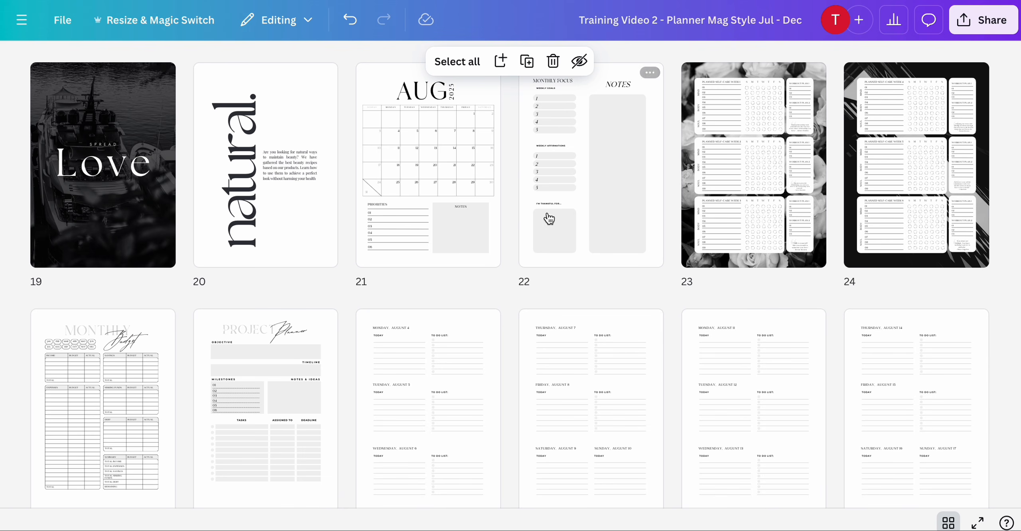
{"action": "left_click", "coordinate": [472, 198]}
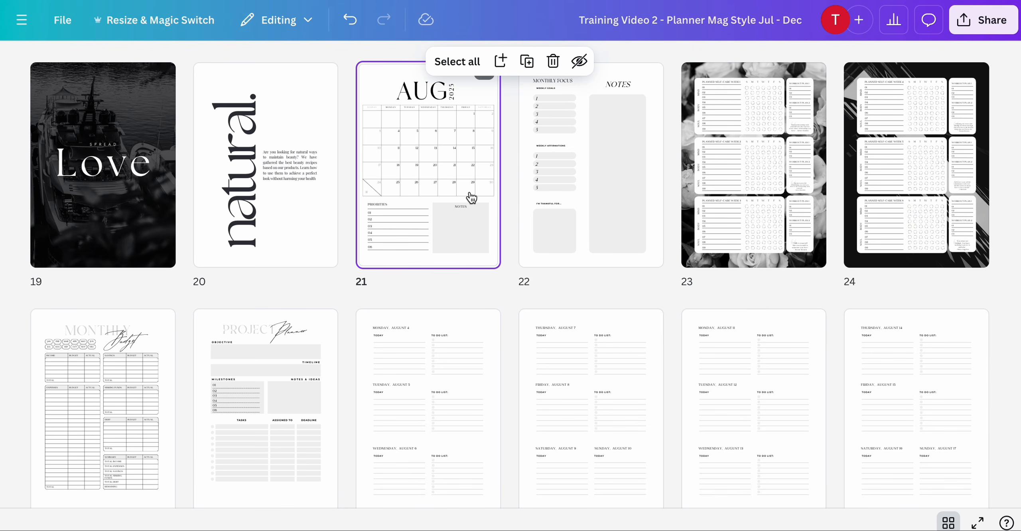
{"action": "key", "text": "ctrl+v"}
- Move the original August tracker pages 28 and 29 to sit right after the pasted monthly focus page at 22
{"action": "scroll", "coordinate": [518, 202], "scroll_direction": "down", "scroll_amount": 1}
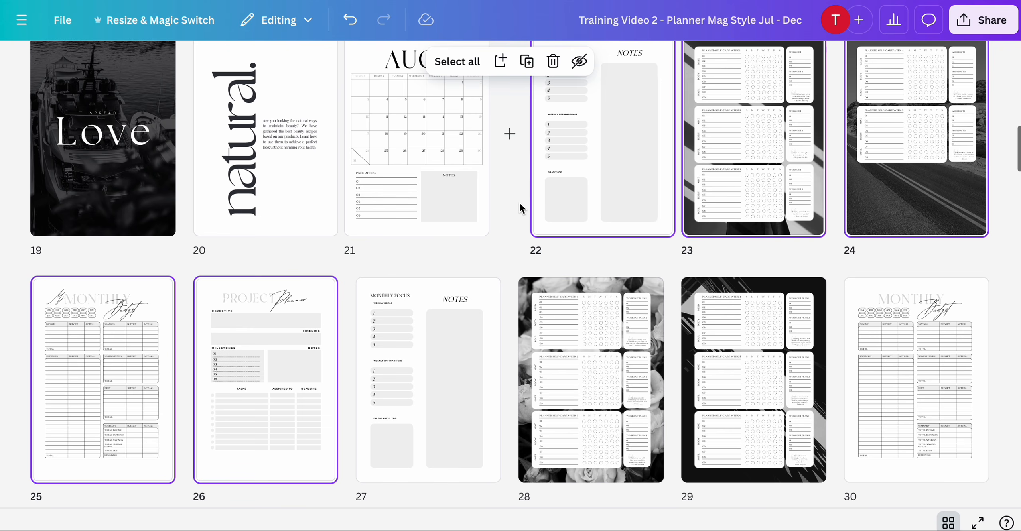
{"action": "scroll", "coordinate": [518, 201], "scroll_direction": "up", "scroll_amount": 1}
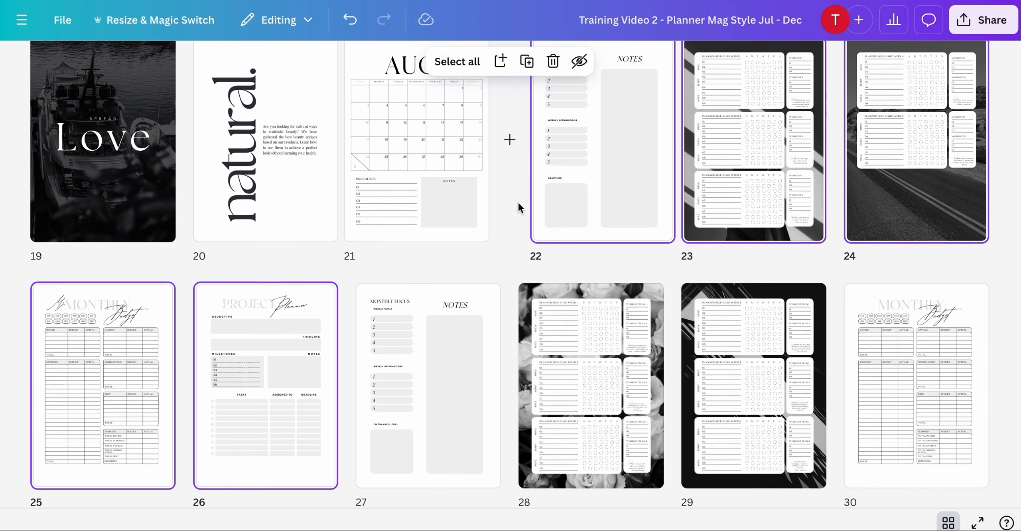
{"action": "mouse_move", "coordinate": [496, 328]}
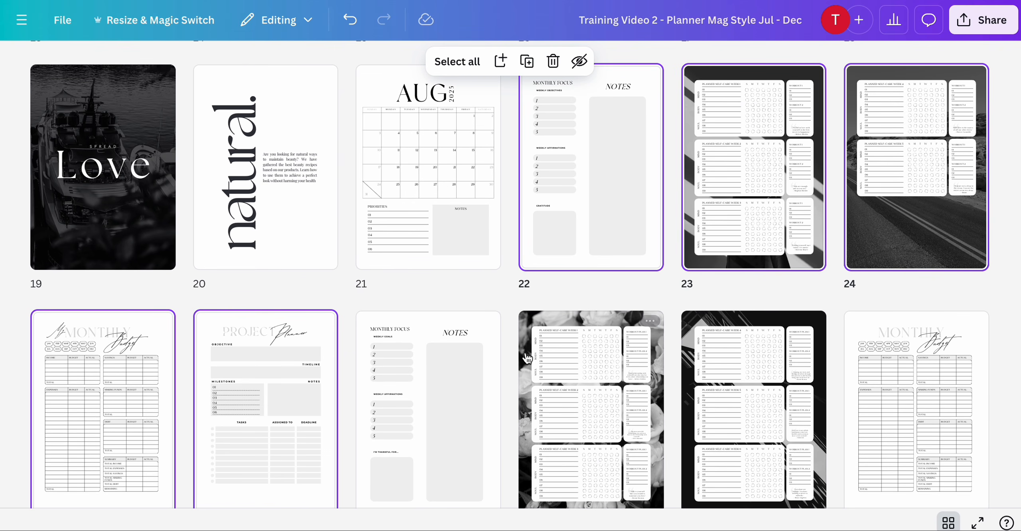
{"action": "scroll", "coordinate": [561, 364], "scroll_direction": "down", "scroll_amount": 1}
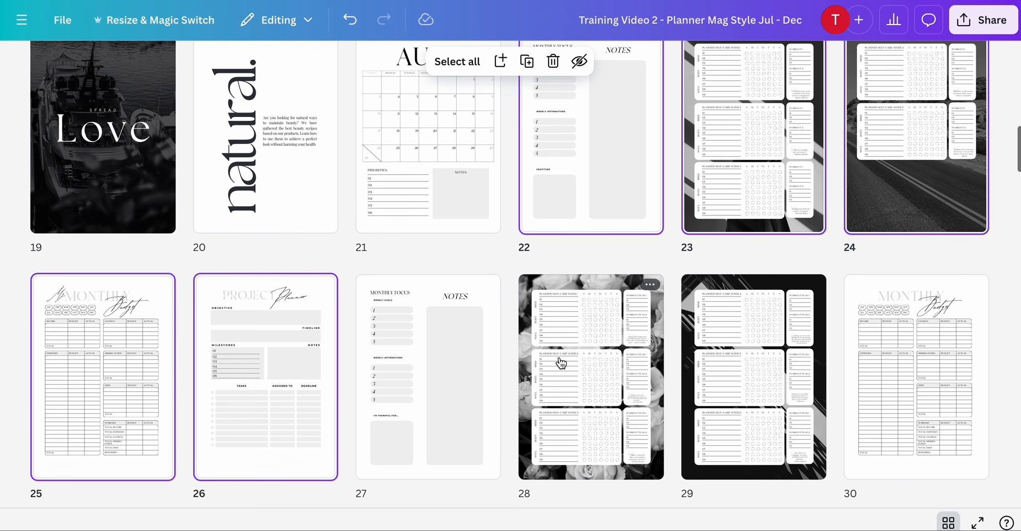
{"action": "left_click", "coordinate": [605, 345]}
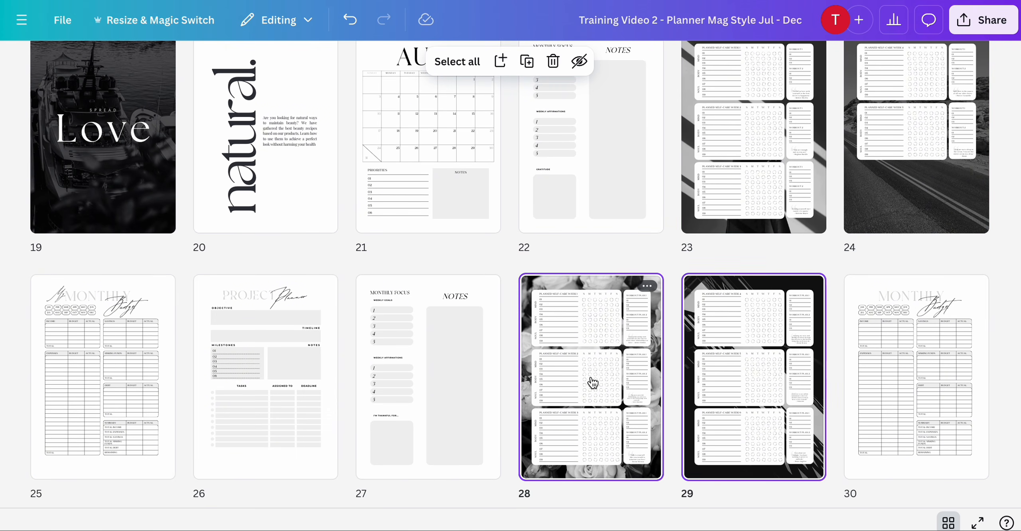
{"action": "left_click_drag", "start_coordinate": [593, 383], "coordinate": [699, 167]}
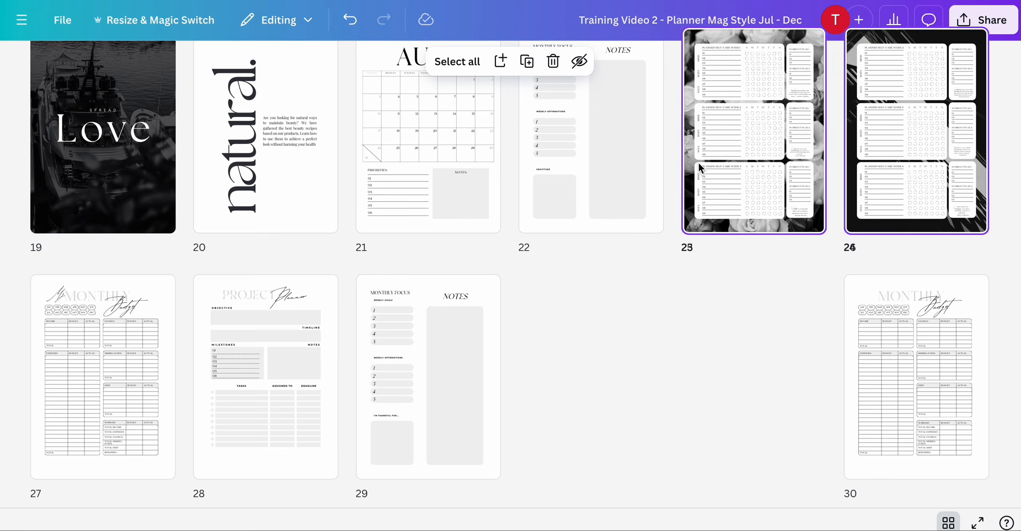
- Delete the pasted tracker pages now at 25 and 26
{"action": "left_click", "coordinate": [222, 397]}
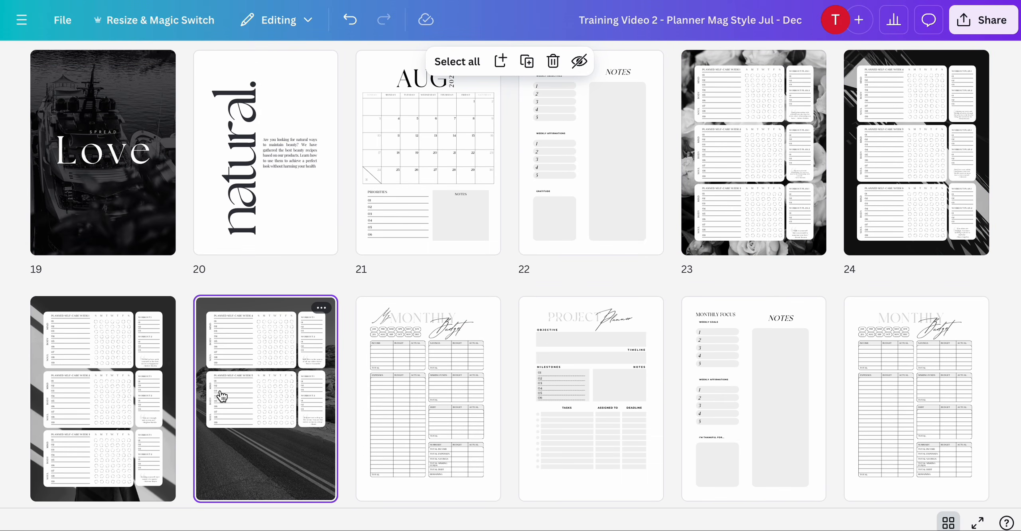
{"action": "left_click", "coordinate": [144, 397], "text": "shift"}
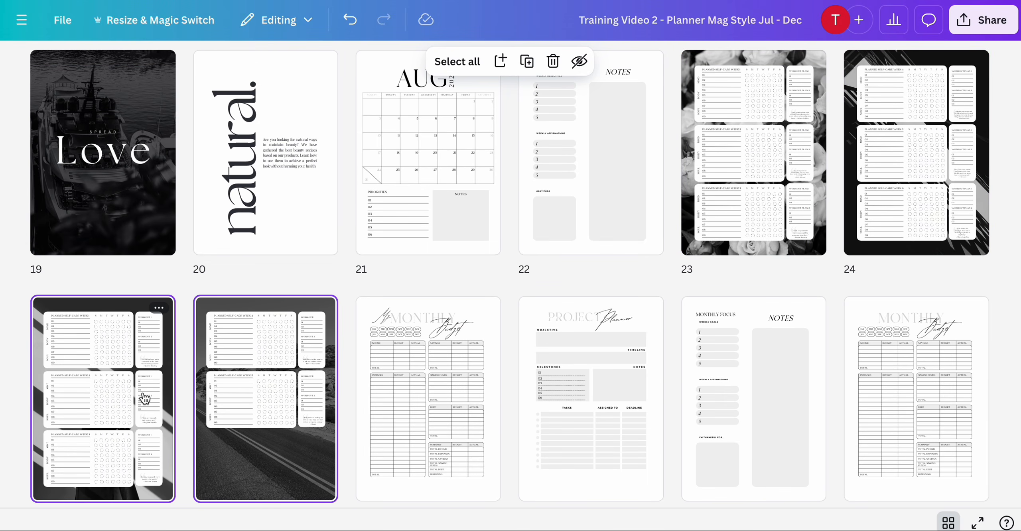
{"action": "key", "text": "Delete"}
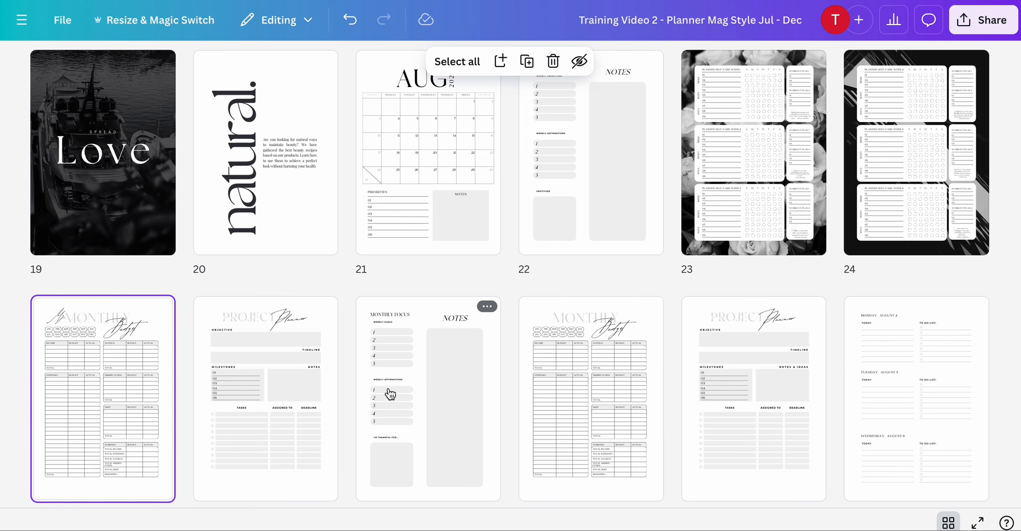
- Delete the original August monthly focus, budget and project pages 27 through 29, then undo the deletion
{"action": "left_click", "coordinate": [456, 379]}
{"action": "scroll", "coordinate": [457, 379], "scroll_direction": "down", "scroll_amount": 1}
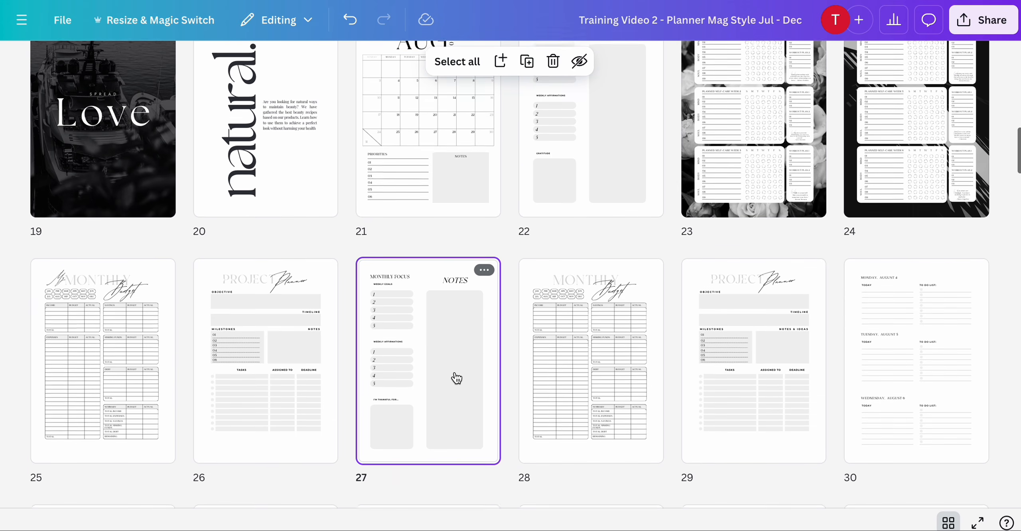
{"action": "left_click", "coordinate": [744, 376], "text": "shift"}
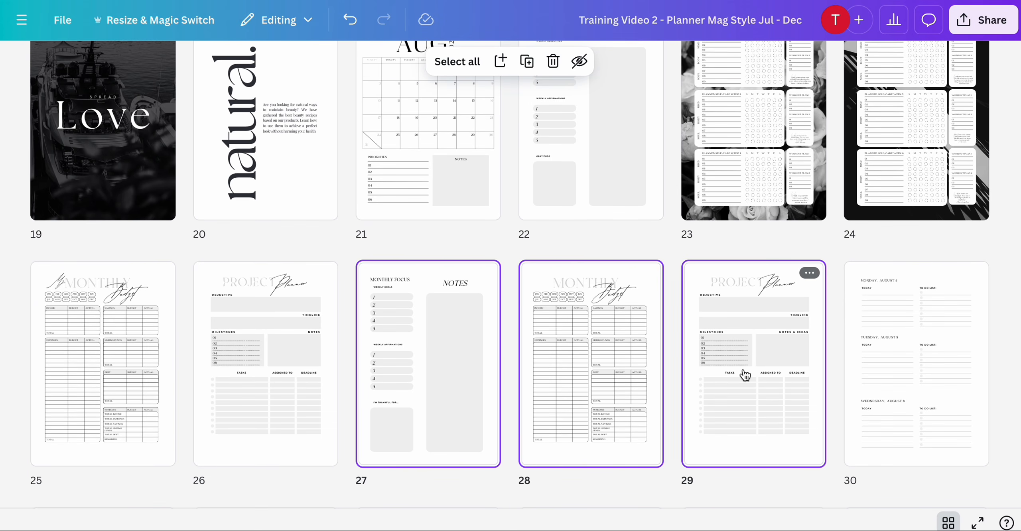
{"action": "key", "text": "Delete"}
{"action": "key", "text": "ctrl+z"}
- Open page 23 in the editor and scroll through the August and September pages to compare their tracker layouts
{"action": "scroll", "coordinate": [758, 371], "scroll_direction": "up", "scroll_amount": 5}
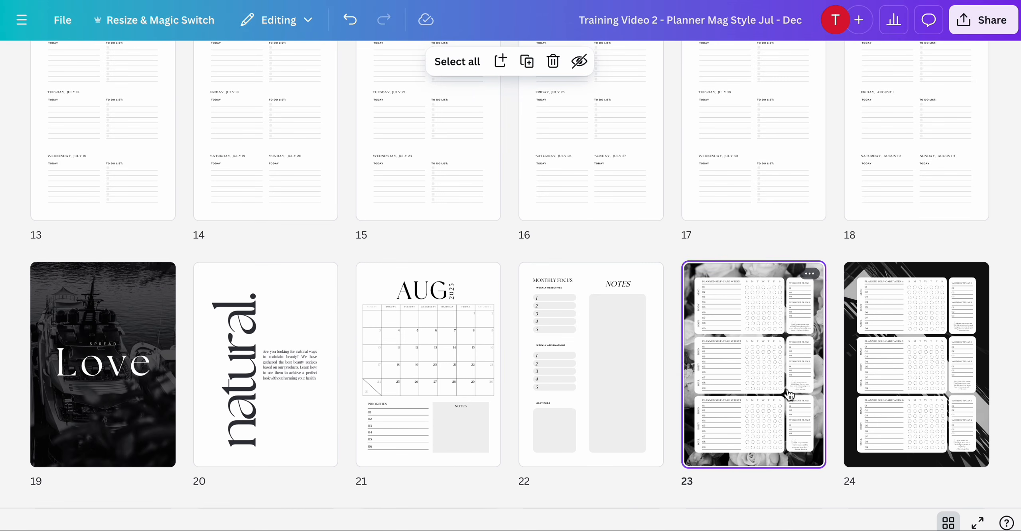
{"action": "double_click", "coordinate": [790, 395]}
{"action": "left_click_drag", "start_coordinate": [782, 523], "coordinate": [797, 525]}
{"action": "scroll", "coordinate": [636, 342], "scroll_direction": "up", "scroll_amount": 8}
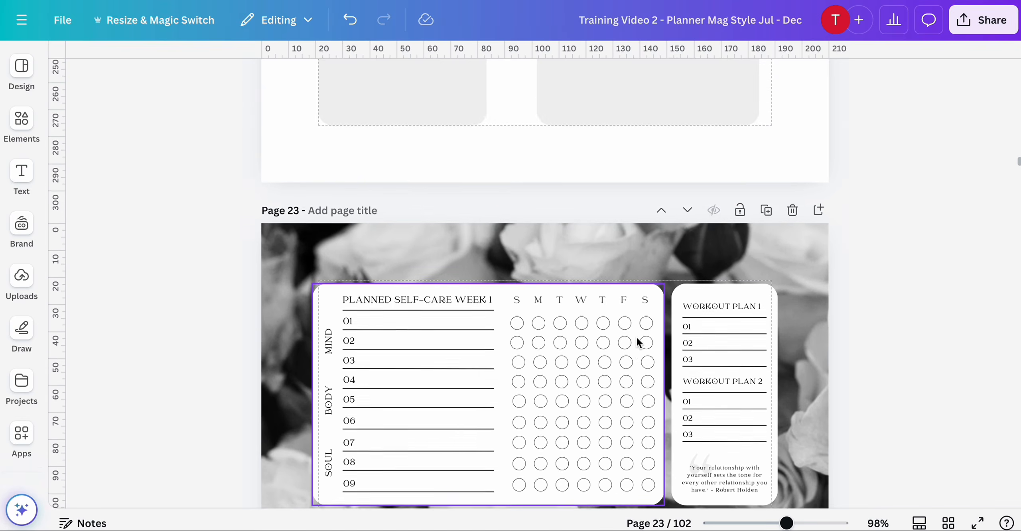
{"action": "scroll", "coordinate": [637, 342], "scroll_direction": "down", "scroll_amount": 3}
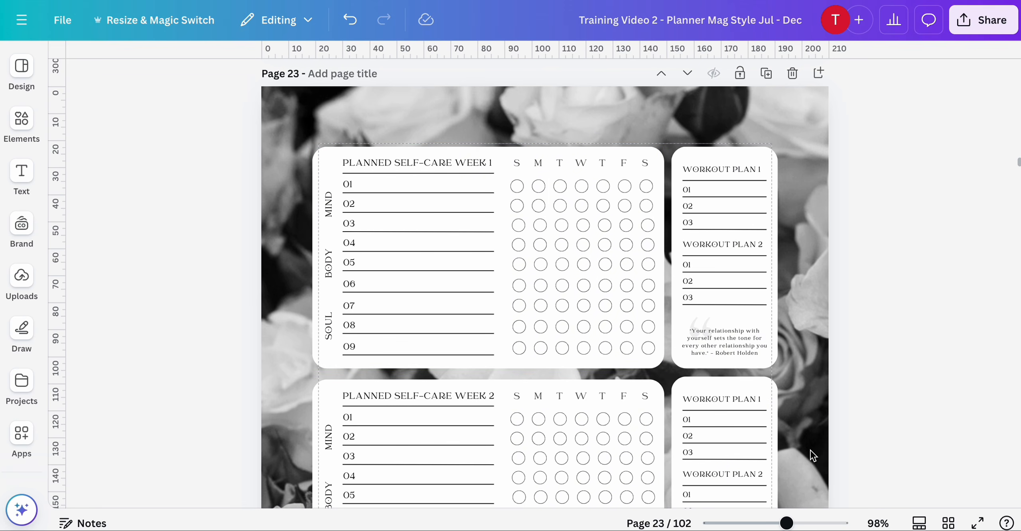
{"action": "scroll", "coordinate": [811, 450], "scroll_direction": "down", "scroll_amount": 20}
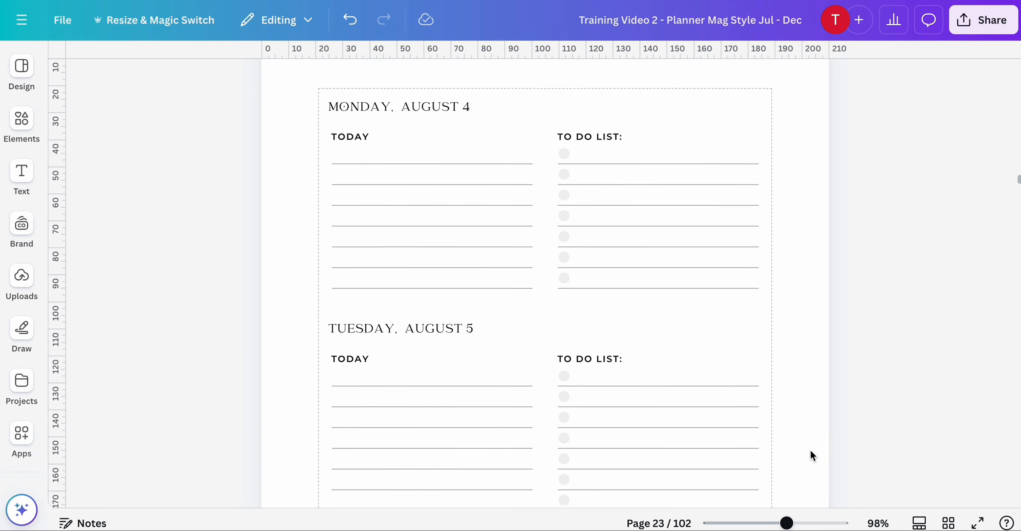
{"action": "scroll", "coordinate": [811, 451], "scroll_direction": "down", "scroll_amount": 20}
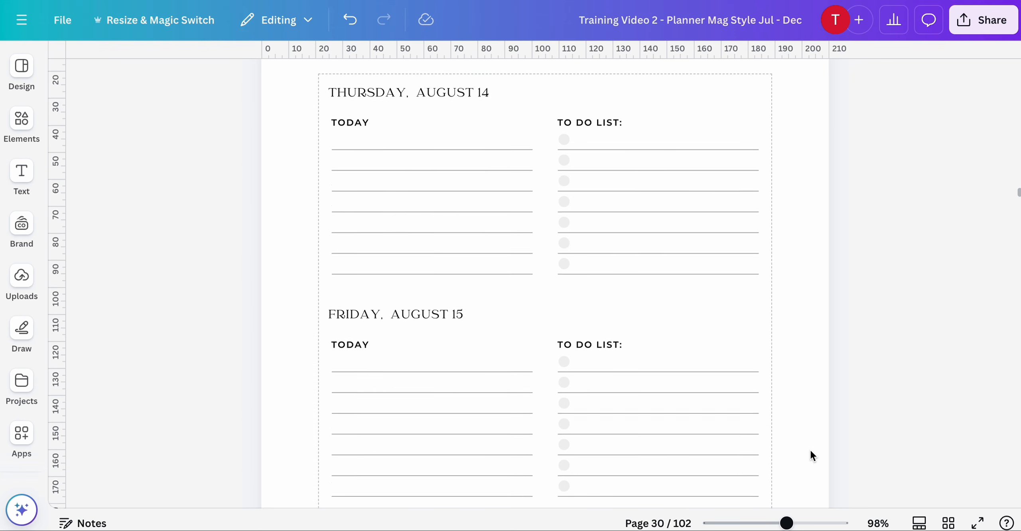
{"action": "scroll", "coordinate": [811, 455], "scroll_direction": "down", "scroll_amount": 20}
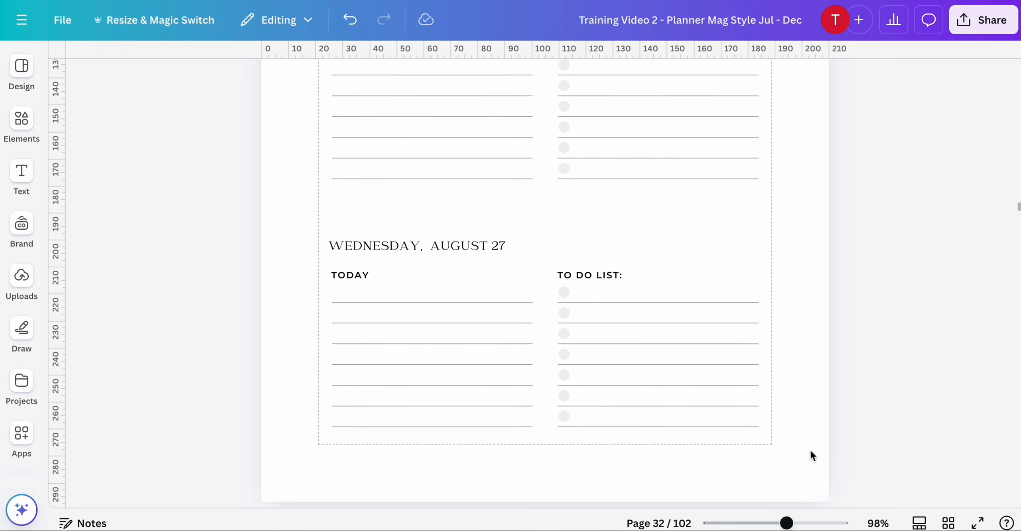
{"action": "scroll", "coordinate": [812, 456], "scroll_direction": "down", "scroll_amount": 20}
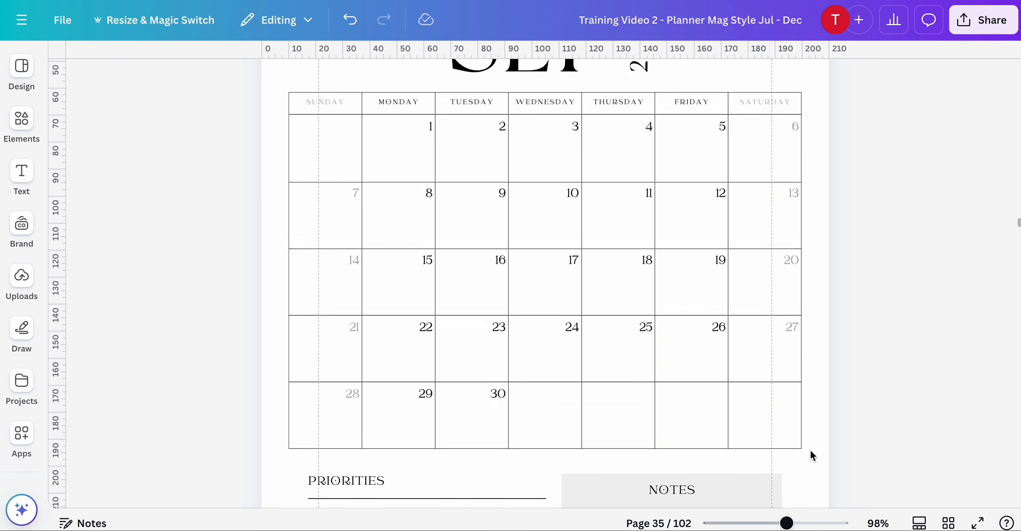
{"action": "scroll", "coordinate": [811, 455], "scroll_direction": "down", "scroll_amount": 20}
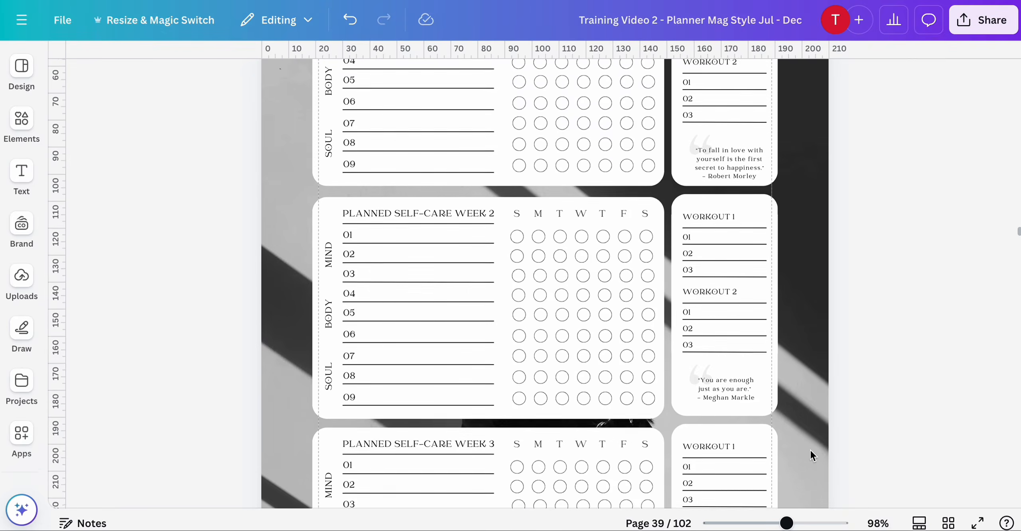
{"action": "scroll", "coordinate": [810, 450], "scroll_direction": "up", "scroll_amount": 1}
{"action": "scroll", "coordinate": [811, 450], "scroll_direction": "up", "scroll_amount": 20}
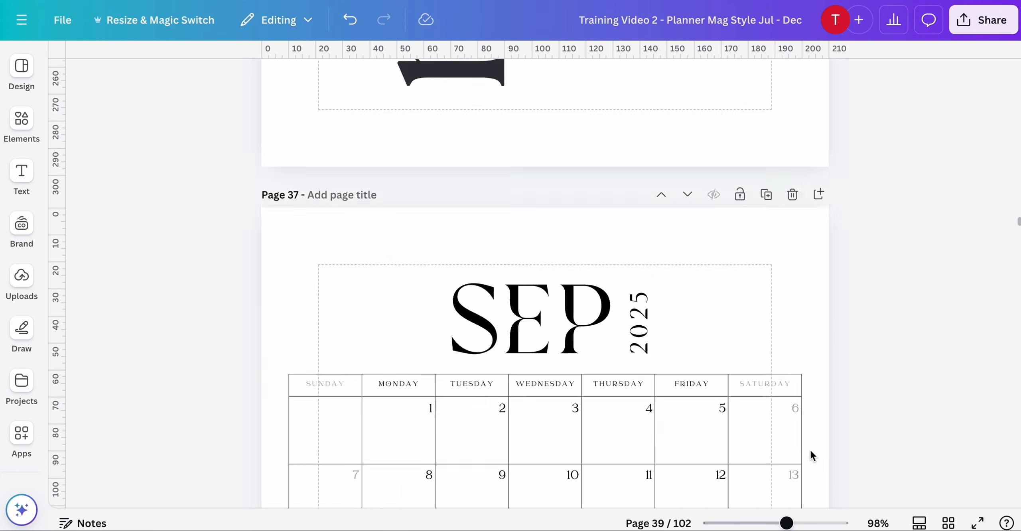
{"action": "scroll", "coordinate": [812, 456], "scroll_direction": "up", "scroll_amount": 20}
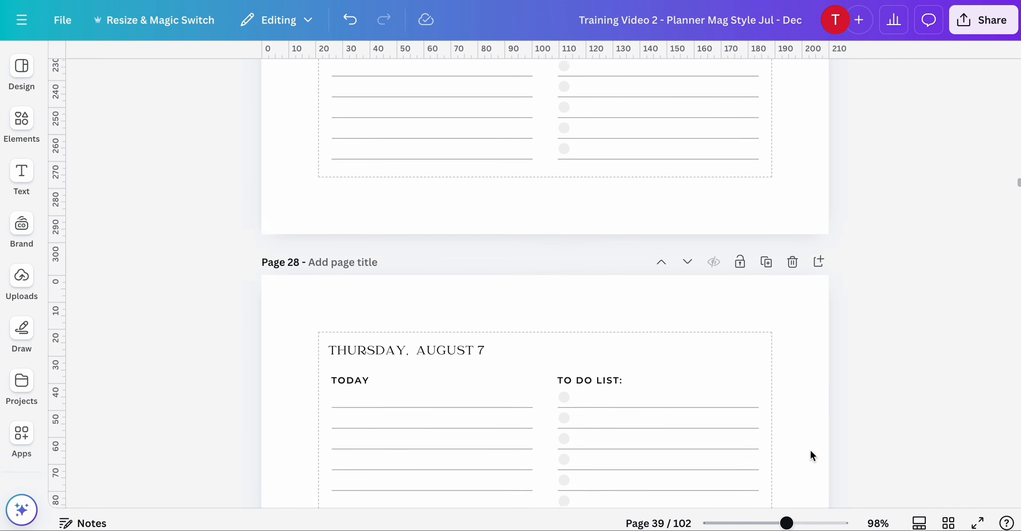
{"action": "scroll", "coordinate": [813, 455], "scroll_direction": "up", "scroll_amount": 15}
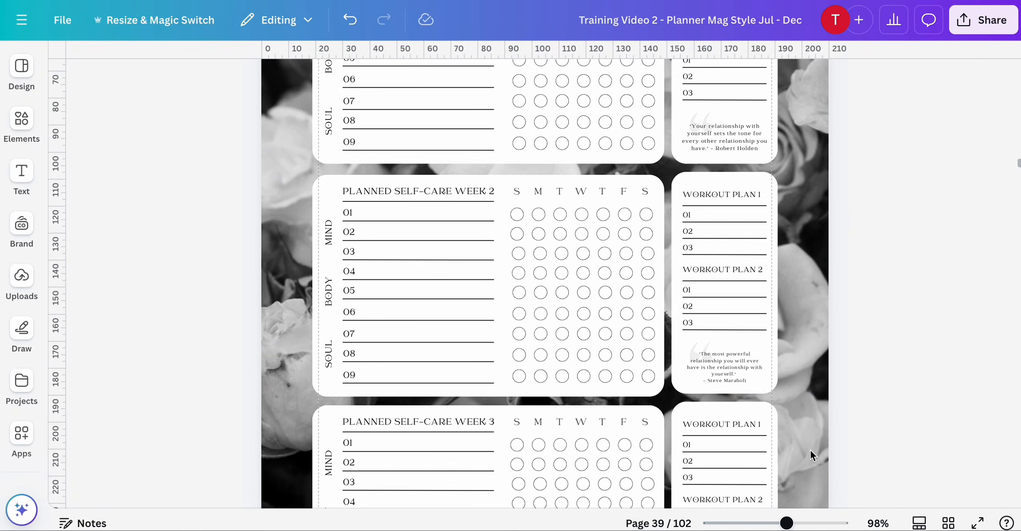
{"action": "scroll", "coordinate": [812, 456], "scroll_direction": "up", "scroll_amount": 4}
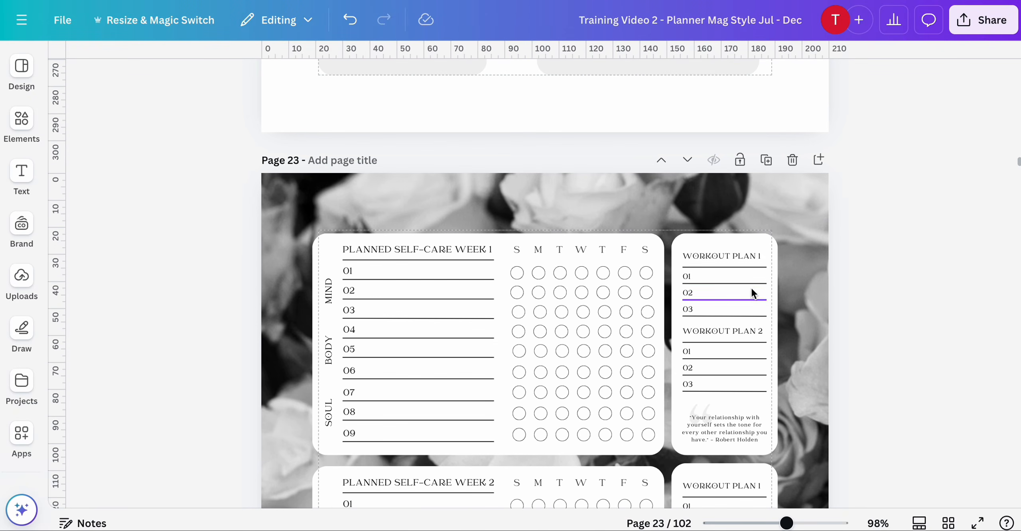
- On page 23, shorten every workout plan heading to "WORKOUT 1" and "WORKOUT 2" by removing the word "PLAN"
{"action": "double_click", "coordinate": [758, 259]}
{"action": "left_click", "coordinate": [760, 258]}
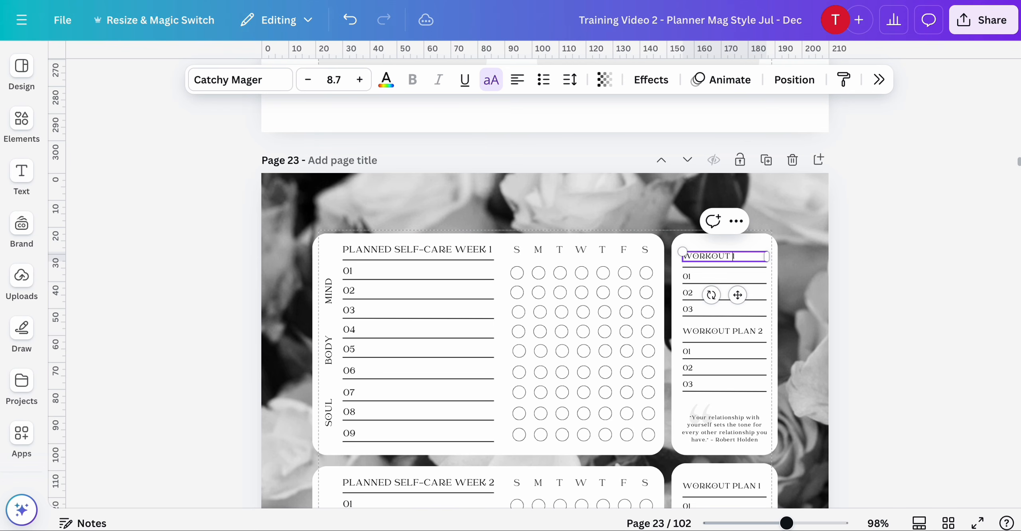
{"action": "double_click", "coordinate": [760, 332]}
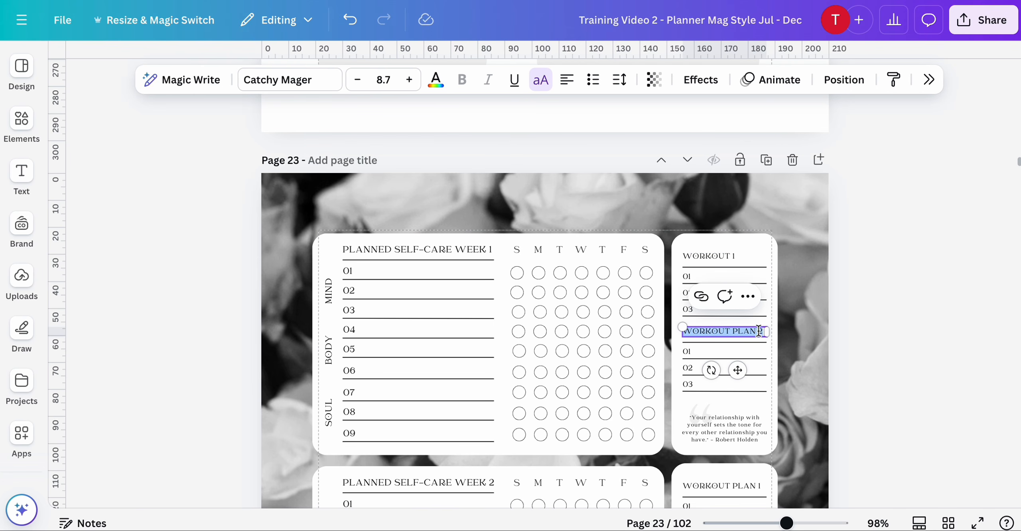
{"action": "left_click", "coordinate": [759, 332]}
{"action": "scroll", "coordinate": [759, 331], "scroll_direction": "down", "scroll_amount": 6}
{"action": "double_click", "coordinate": [760, 220]}
{"action": "left_click", "coordinate": [759, 220]}
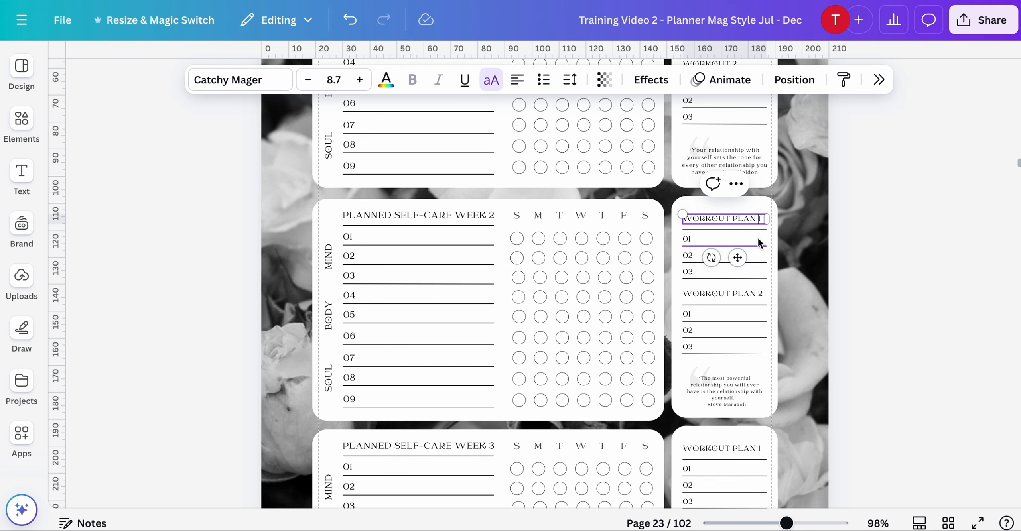
{"action": "scroll", "coordinate": [760, 259], "scroll_direction": "down", "scroll_amount": 5}
{"action": "double_click", "coordinate": [760, 232]}
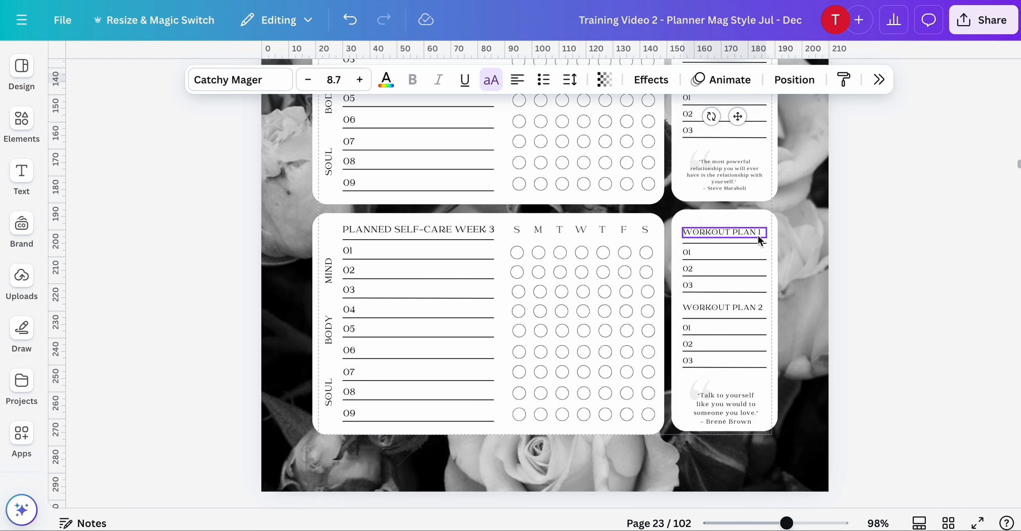
{"action": "left_click", "coordinate": [760, 233]}
{"action": "double_click", "coordinate": [760, 307]}
{"action": "left_click", "coordinate": [760, 308]}
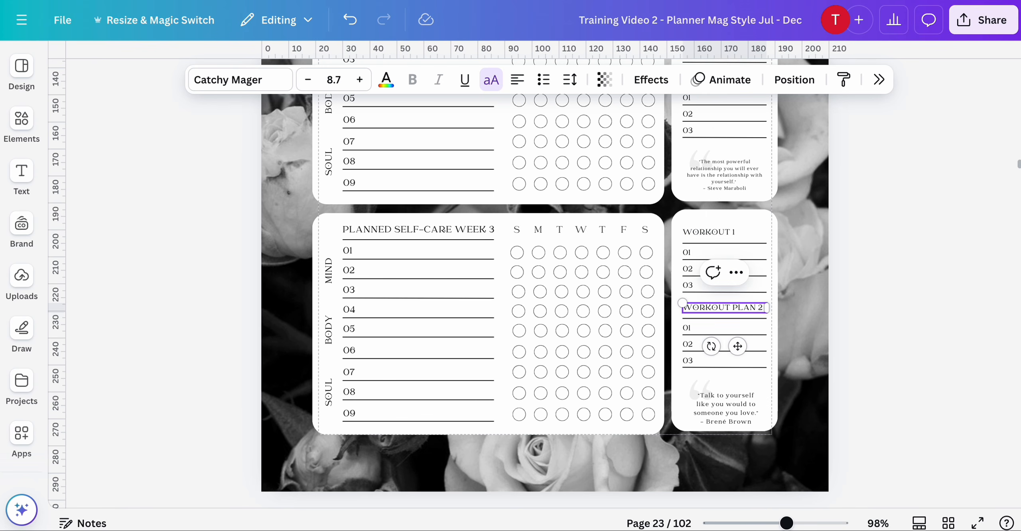
{"action": "scroll", "coordinate": [760, 259], "scroll_direction": "down", "scroll_amount": 6}
{"action": "double_click", "coordinate": [760, 221]}
{"action": "left_click", "coordinate": [760, 221]}
{"action": "key", "text": "BackSpace"}
{"action": "key", "text": "BackSpace"}
{"action": "key", "text": "BackSpace"}
{"action": "key", "text": "BackSpace"}
{"action": "key", "text": "BackSpace"}
- On page 24, rename all workout plan headings to "WORKOUT 1" and "WORKOUT 2" by removing "PLAN" from each
{"action": "scroll", "coordinate": [760, 259], "scroll_direction": "down", "scroll_amount": 2}
{"action": "double_click", "coordinate": [760, 225]}
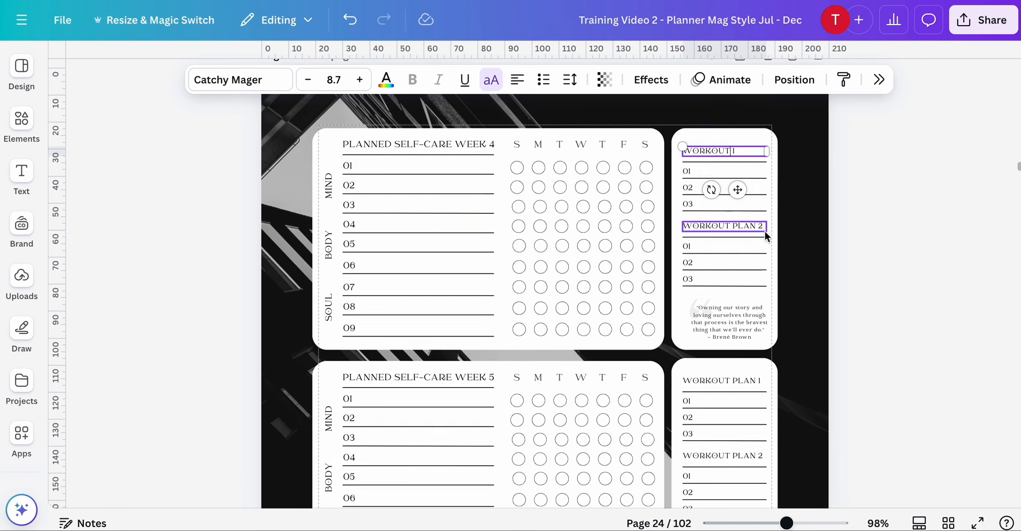
{"action": "left_click", "coordinate": [760, 225]}
{"action": "scroll", "coordinate": [760, 260], "scroll_direction": "down", "scroll_amount": 5}
{"action": "double_click", "coordinate": [759, 193]}
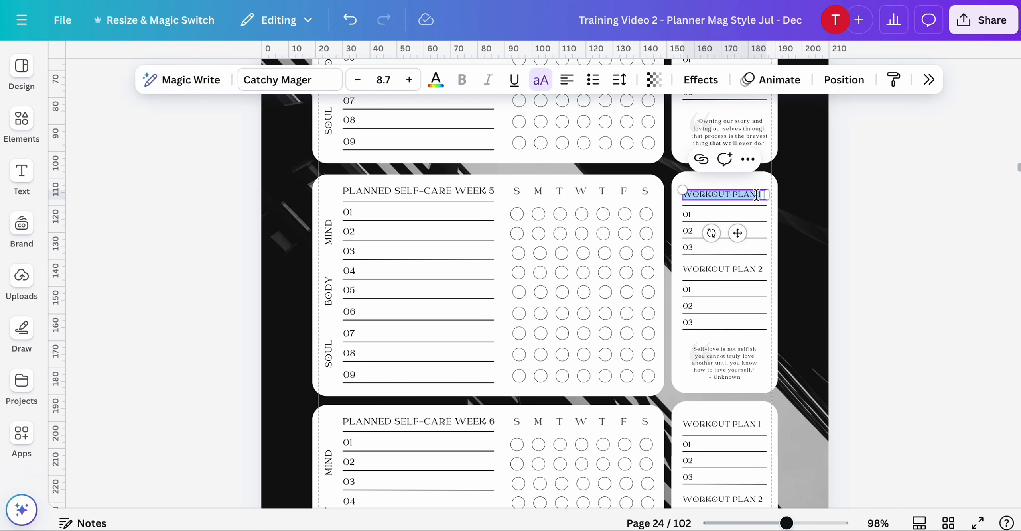
{"action": "left_click", "coordinate": [758, 194]}
{"action": "key", "text": "BackSpace"}
{"action": "key", "text": "BackSpace"}
{"action": "key", "text": "BackSpace"}
{"action": "key", "text": "BackSpace"}
{"action": "key", "text": "BackSpace"}
{"action": "scroll", "coordinate": [757, 251], "scroll_direction": "down", "scroll_amount": 1}
{"action": "double_click", "coordinate": [757, 251]}
{"action": "left_click", "coordinate": [757, 250]}
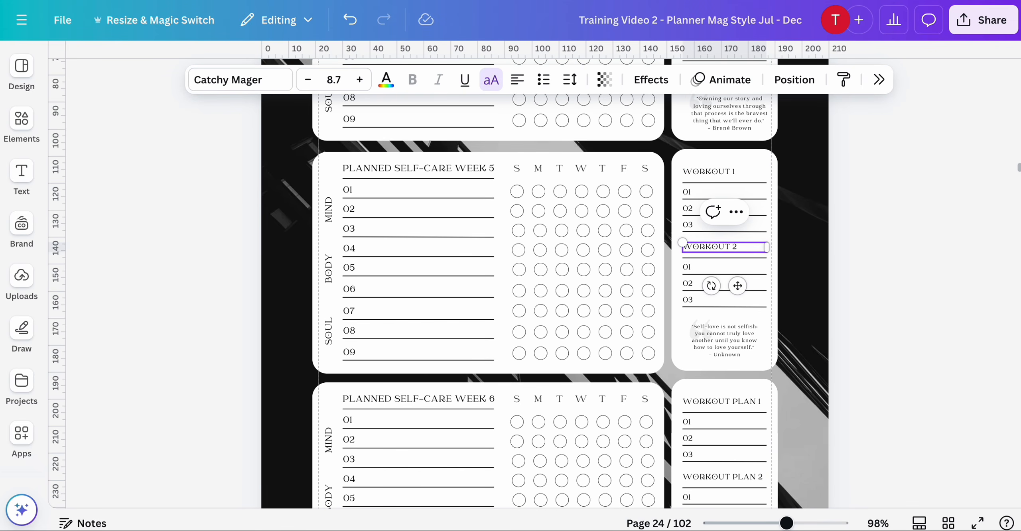
{"action": "key", "text": "BackSpace"}
{"action": "key", "text": "BackSpace"}
{"action": "key", "text": "BackSpace"}
{"action": "key", "text": "BackSpace"}
{"action": "key", "text": "BackSpace"}
{"action": "scroll", "coordinate": [756, 251], "scroll_direction": "down", "scroll_amount": 2}
{"action": "double_click", "coordinate": [754, 332]}
{"action": "left_click", "coordinate": [754, 332]}
{"action": "key", "text": "BackSpace"}
{"action": "key", "text": "BackSpace"}
{"action": "scroll", "coordinate": [754, 332], "scroll_direction": "down", "scroll_amount": 2}
{"action": "double_click", "coordinate": [752, 296]}
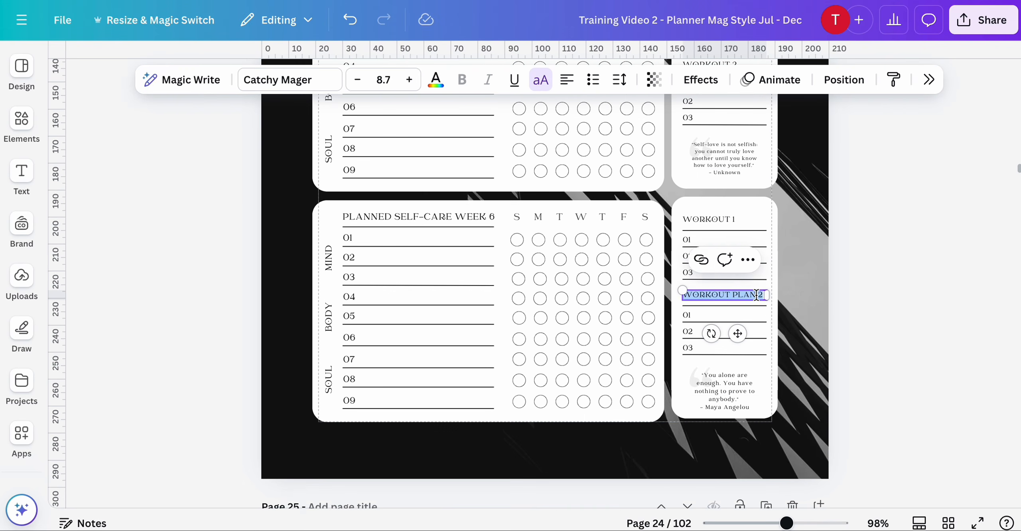
{"action": "left_click", "coordinate": [752, 296]}
{"action": "key", "text": "BackSpace"}
{"action": "key", "text": "BackSpace"}
{"action": "left_click", "coordinate": [941, 474]}
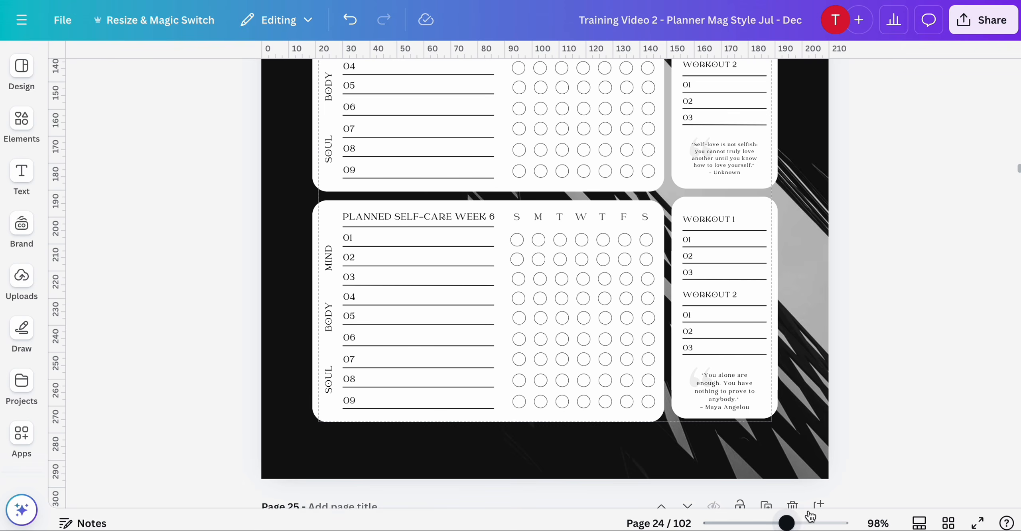
- In the page grid view, select the August pages 22 through 26 and paste copies after the November calendar on page 71
{"action": "left_click", "coordinate": [948, 523]}
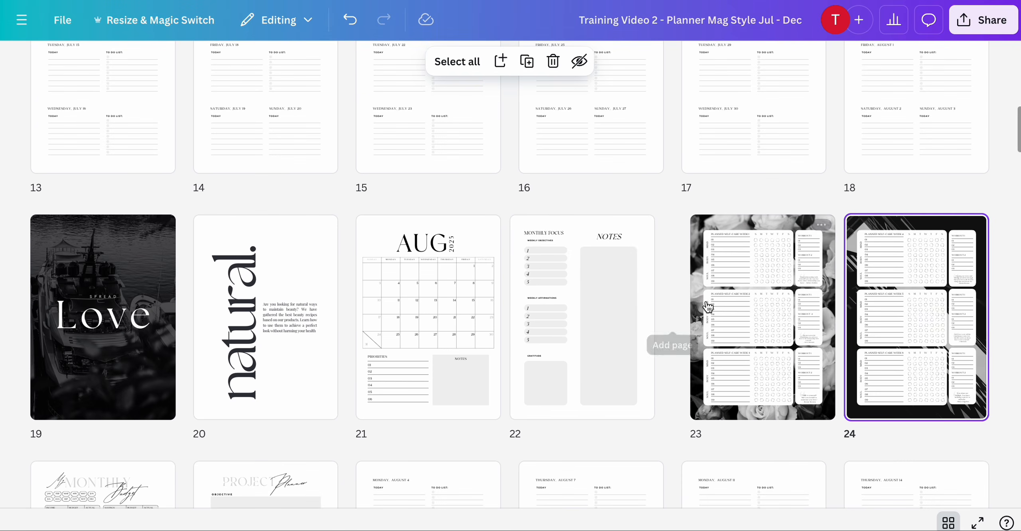
{"action": "scroll", "coordinate": [885, 246], "scroll_direction": "down", "scroll_amount": 2}
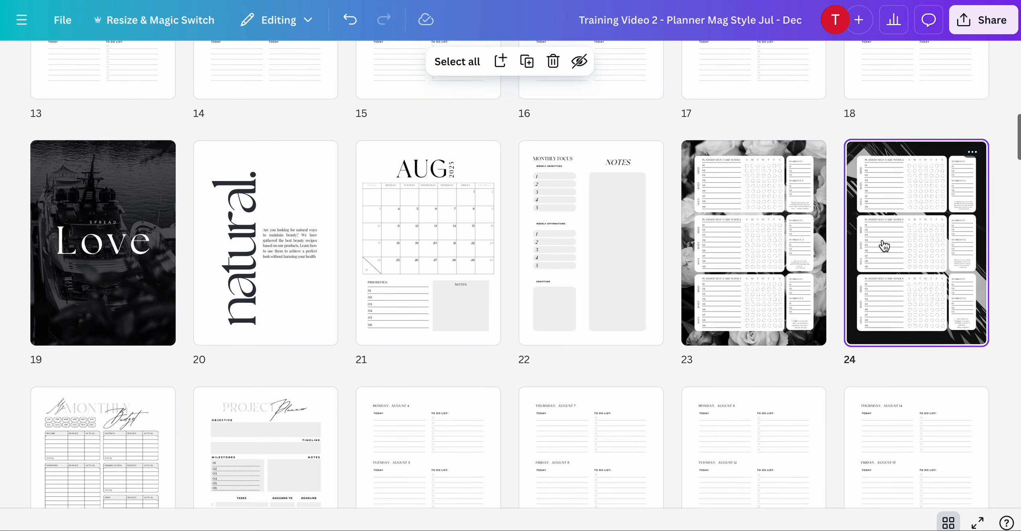
{"action": "scroll", "coordinate": [807, 322], "scroll_direction": "down", "scroll_amount": 1}
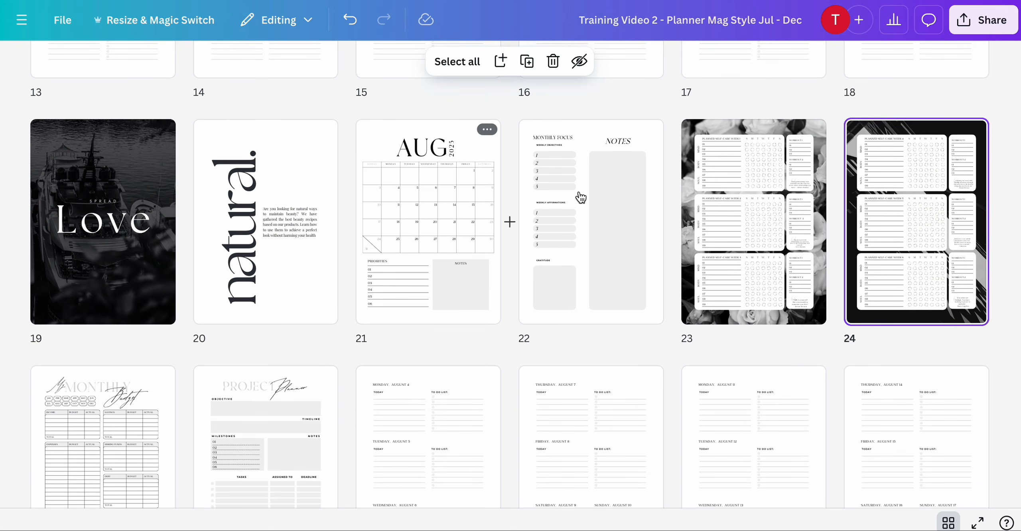
{"action": "left_click", "coordinate": [593, 195]}
{"action": "scroll", "coordinate": [594, 195], "scroll_direction": "down", "scroll_amount": 3}
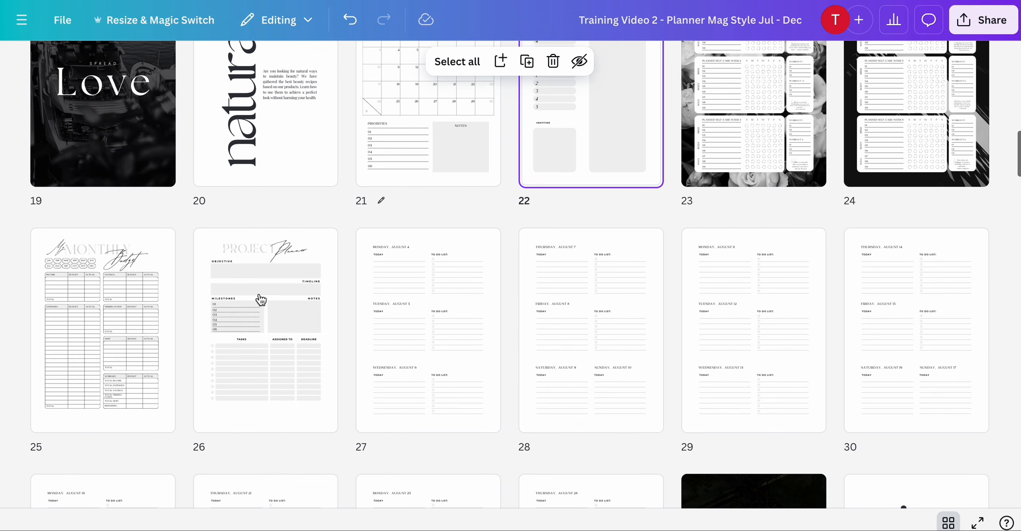
{"action": "left_click", "coordinate": [277, 310], "text": "shift"}
{"action": "scroll", "coordinate": [277, 309], "scroll_direction": "up", "scroll_amount": 1}
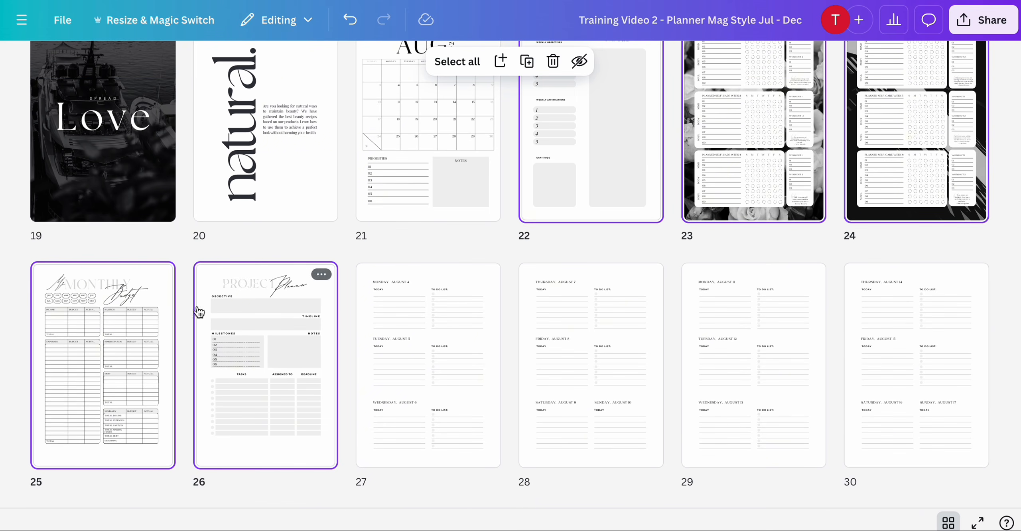
{"action": "scroll", "coordinate": [589, 210], "scroll_direction": "up", "scroll_amount": 3}
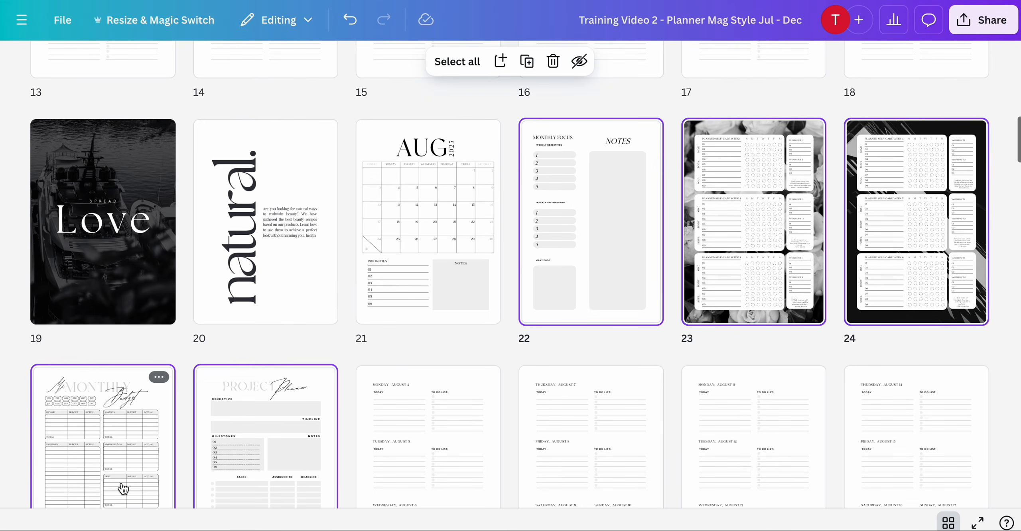
{"action": "scroll", "coordinate": [126, 483], "scroll_direction": "down", "scroll_amount": 3}
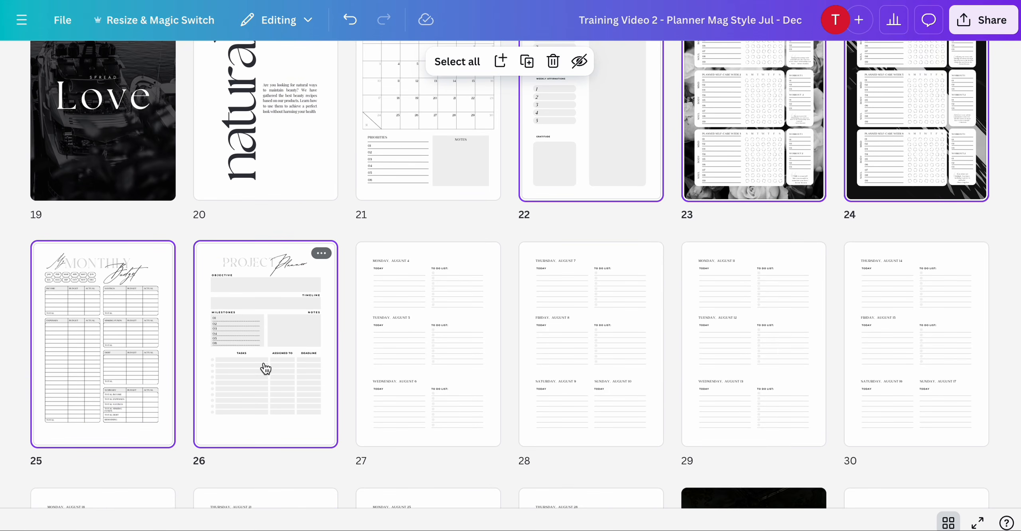
{"action": "scroll", "coordinate": [266, 399], "scroll_direction": "up", "scroll_amount": 1}
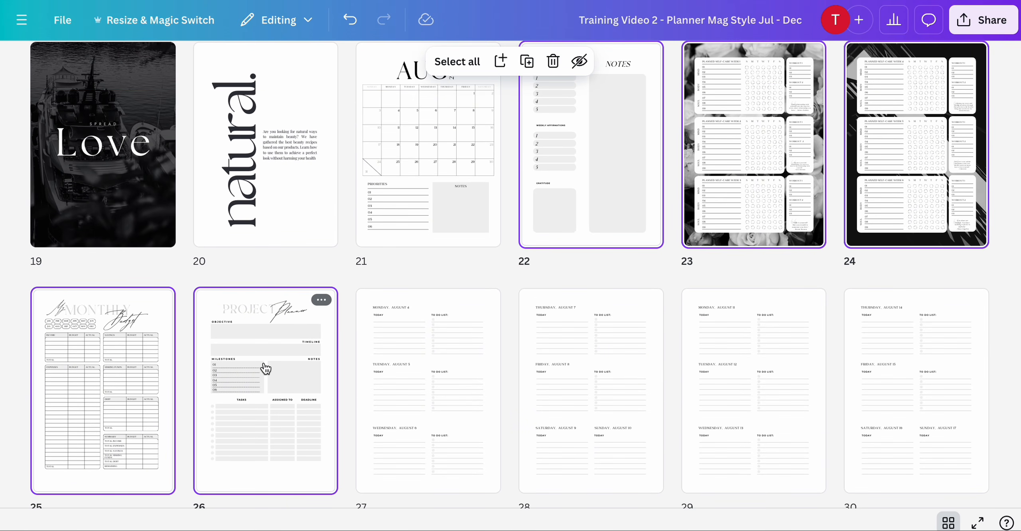
{"action": "scroll", "coordinate": [595, 212], "scroll_direction": "up", "scroll_amount": 2}
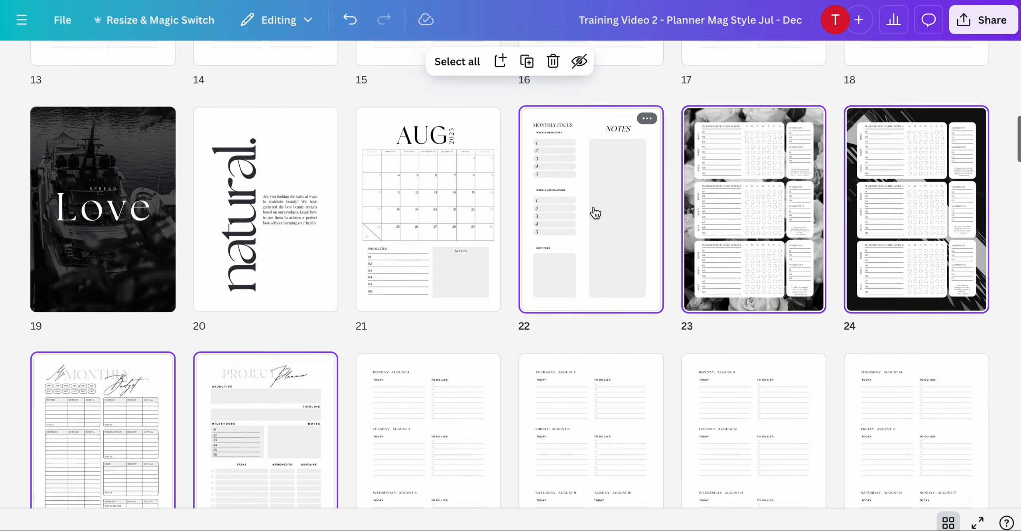
{"action": "scroll", "coordinate": [595, 212], "scroll_direction": "down", "scroll_amount": 2}
{"action": "scroll", "coordinate": [297, 382], "scroll_direction": "down", "scroll_amount": 1}
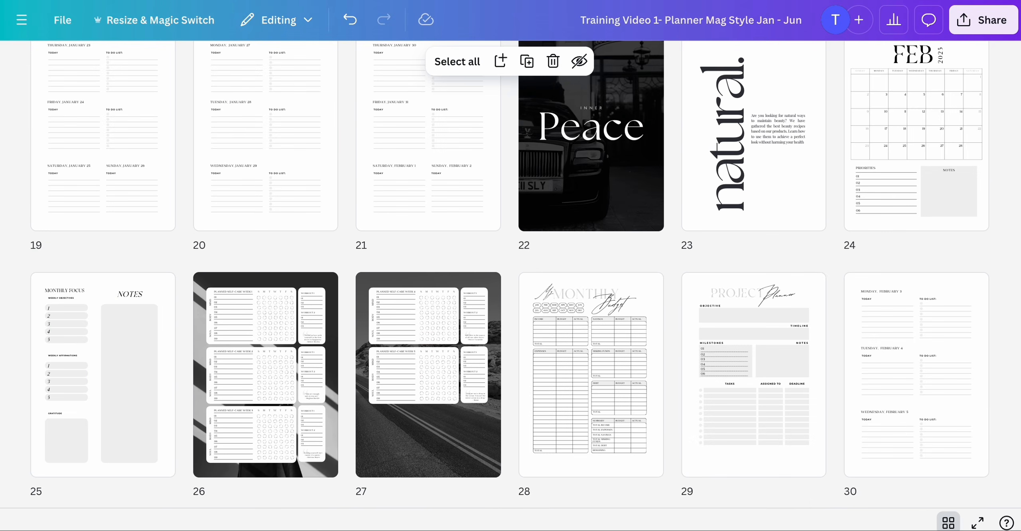
{"action": "scroll", "coordinate": [260, 173], "scroll_direction": "up", "scroll_amount": 15}
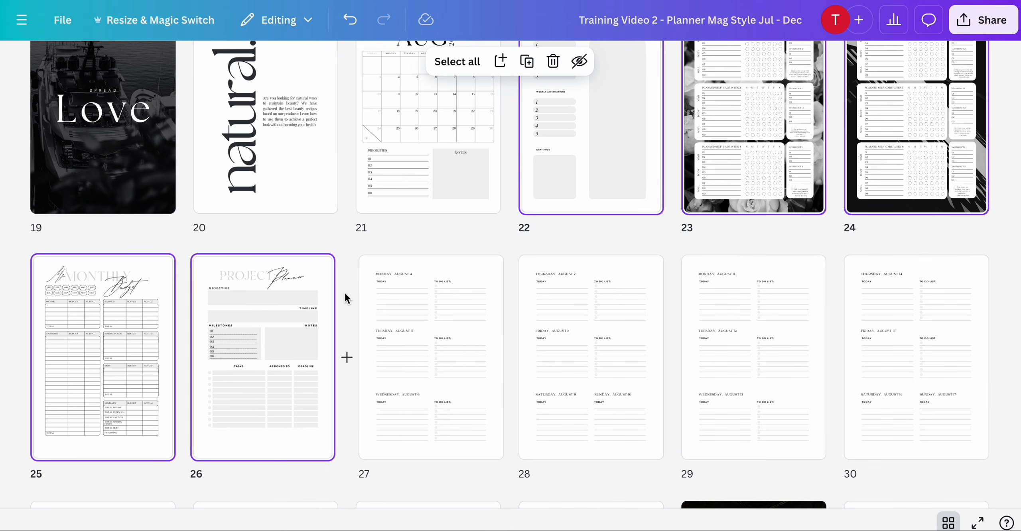
{"action": "scroll", "coordinate": [345, 296], "scroll_direction": "down", "scroll_amount": 3}
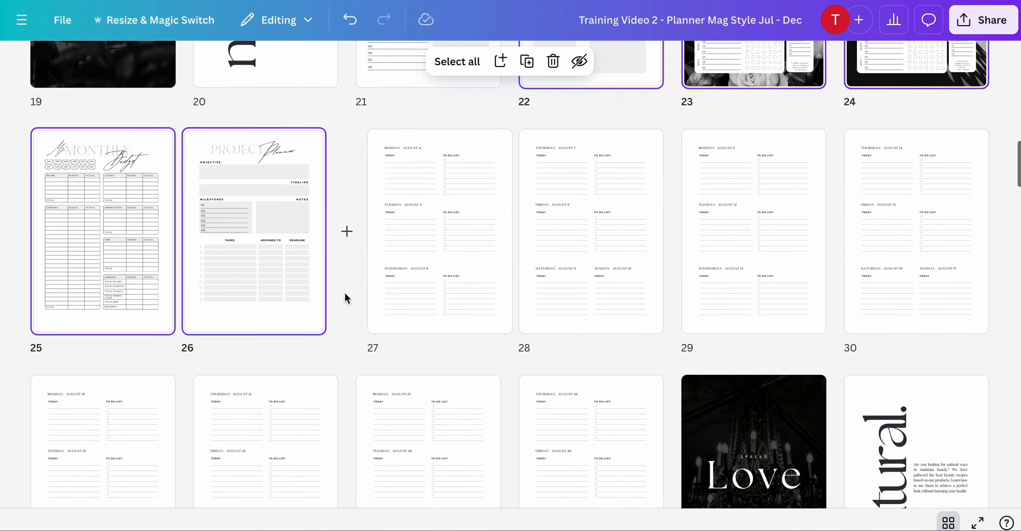
{"action": "scroll", "coordinate": [345, 295], "scroll_direction": "up", "scroll_amount": 10}
{"action": "scroll", "coordinate": [346, 298], "scroll_direction": "down", "scroll_amount": 2}
{"action": "scroll", "coordinate": [345, 298], "scroll_direction": "up", "scroll_amount": 3}
{"action": "scroll", "coordinate": [346, 298], "scroll_direction": "down", "scroll_amount": 15}
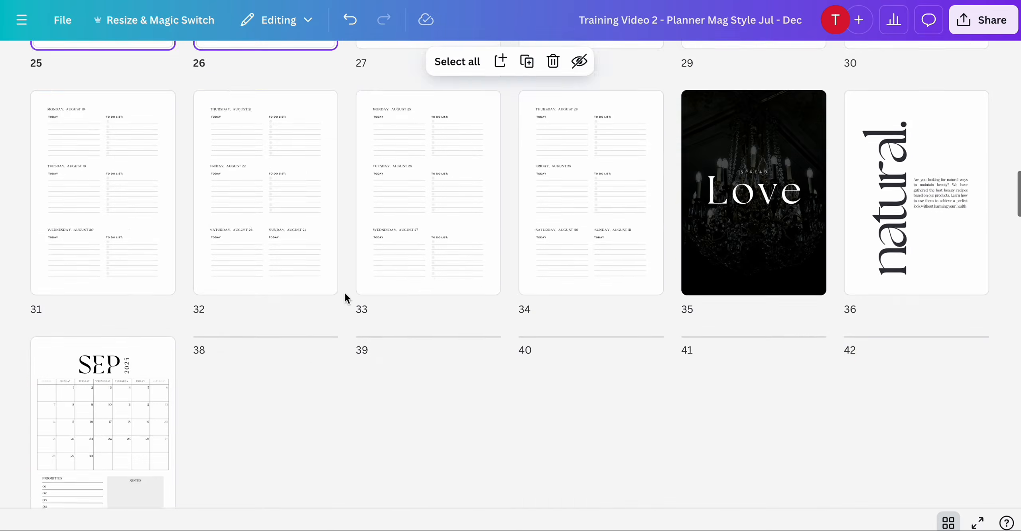
{"action": "scroll", "coordinate": [344, 294], "scroll_direction": "down", "scroll_amount": 15}
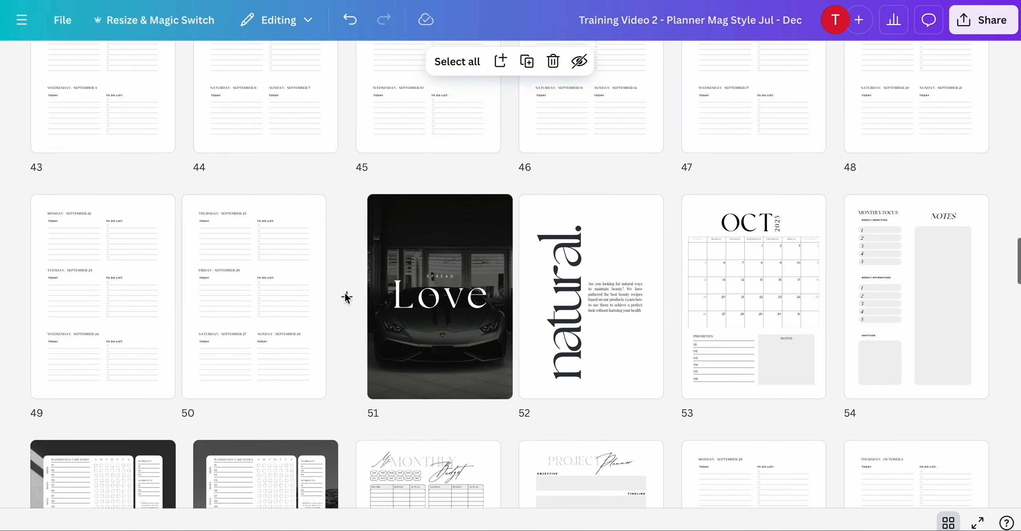
{"action": "scroll", "coordinate": [344, 295], "scroll_direction": "down", "scroll_amount": 15}
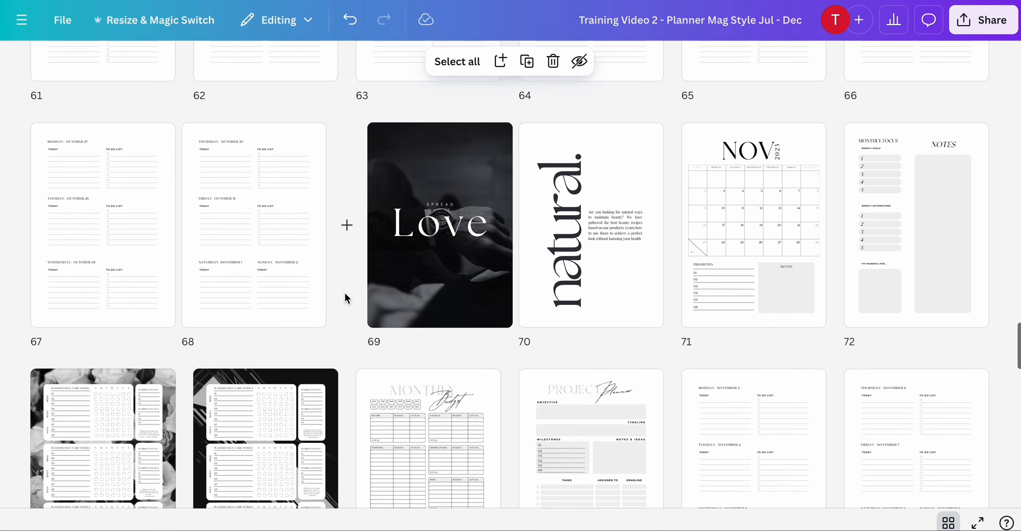
{"action": "scroll", "coordinate": [345, 298], "scroll_direction": "up", "scroll_amount": 4}
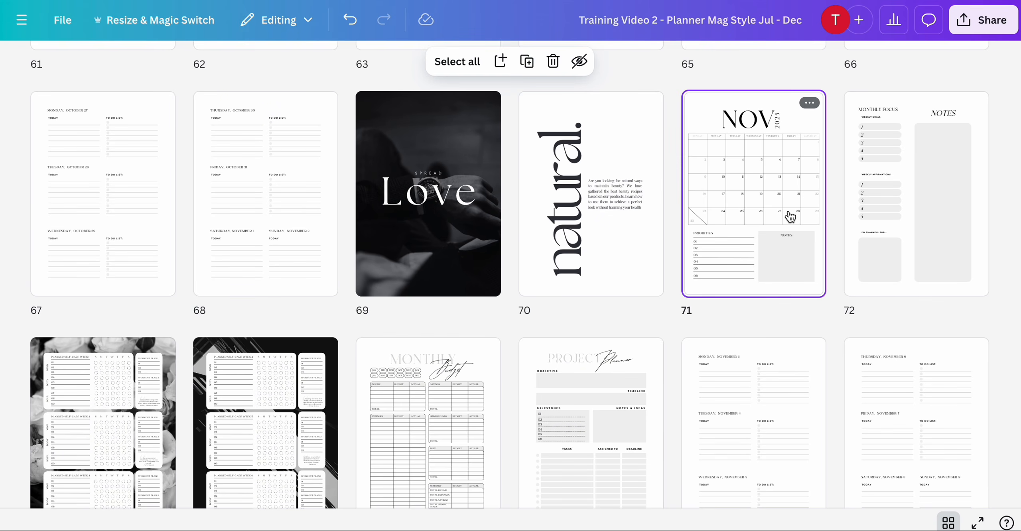
{"action": "key", "text": "ctrl+v"}
- Delete the original November monthly focus, tracker, budget and project pages 77 through 81
{"action": "scroll", "coordinate": [790, 218], "scroll_direction": "down", "scroll_amount": 2}
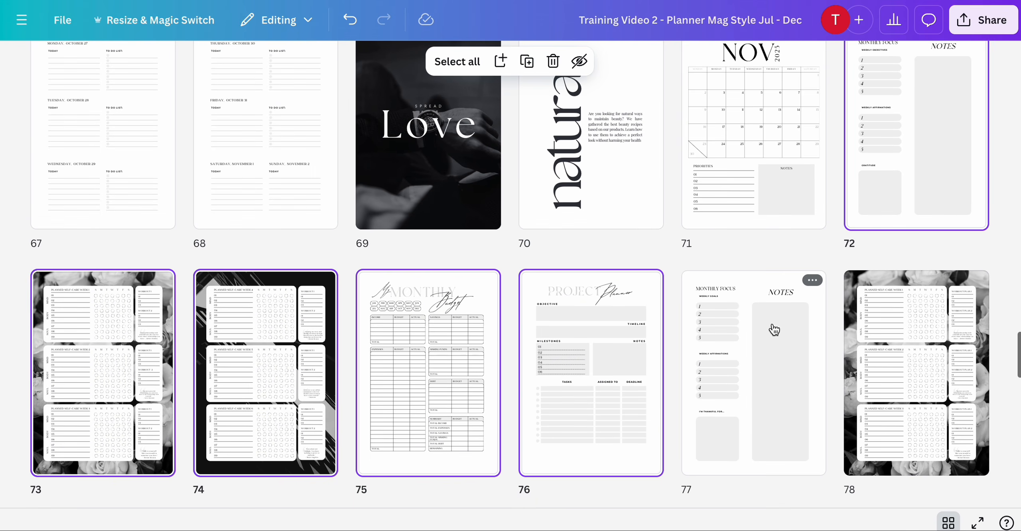
{"action": "left_click", "coordinate": [770, 360]}
{"action": "scroll", "coordinate": [768, 358], "scroll_direction": "down", "scroll_amount": 5}
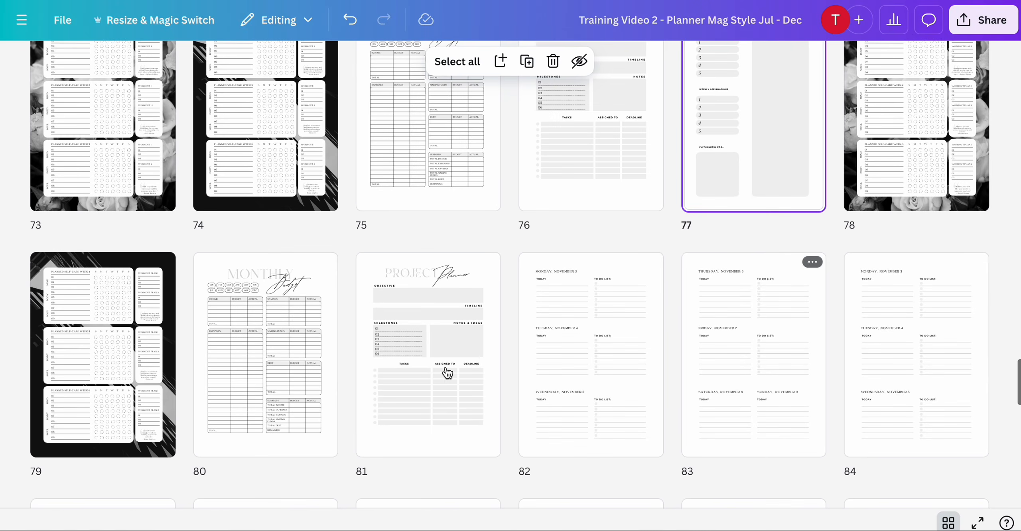
{"action": "left_click", "coordinate": [434, 381], "text": "shift"}
{"action": "key", "text": "Delete"}
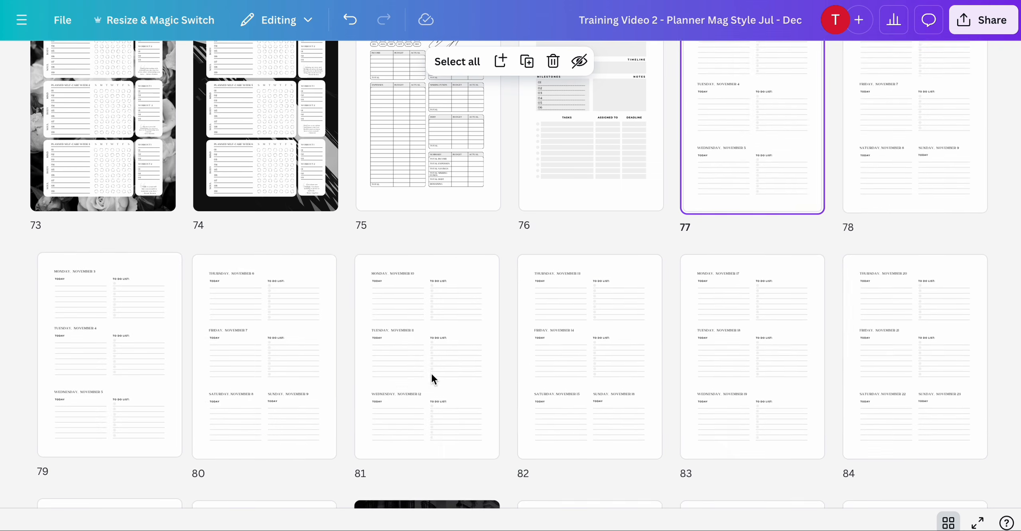
- Switch to the Jan - Jun planner and paste the copied pages after the March calendar on page 40
{"action": "scroll", "coordinate": [433, 380], "scroll_direction": "down", "scroll_amount": 16}
{"action": "scroll", "coordinate": [434, 381], "scroll_direction": "up", "scroll_amount": 7}
{"action": "scroll", "coordinate": [433, 379], "scroll_direction": "up", "scroll_amount": 20}
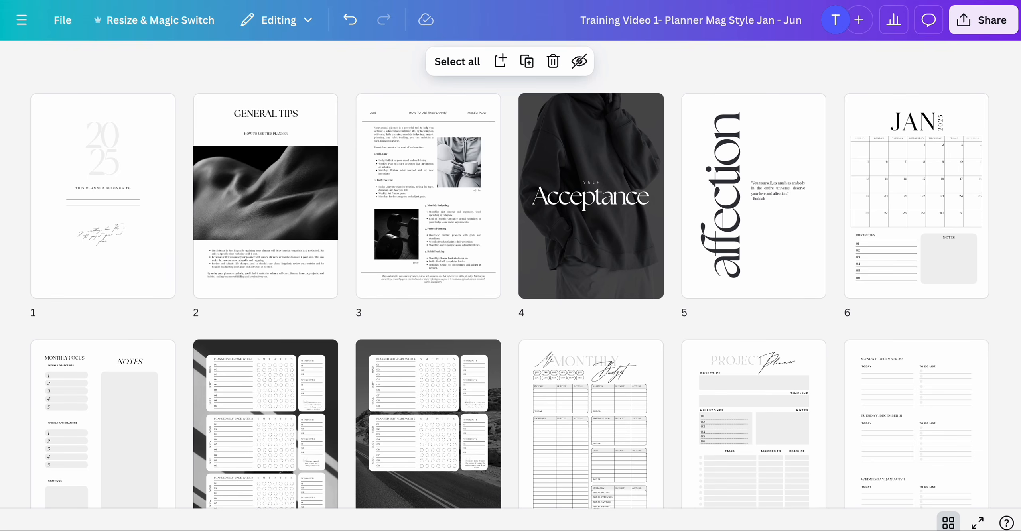
{"action": "scroll", "coordinate": [374, 184], "scroll_direction": "down", "scroll_amount": 18}
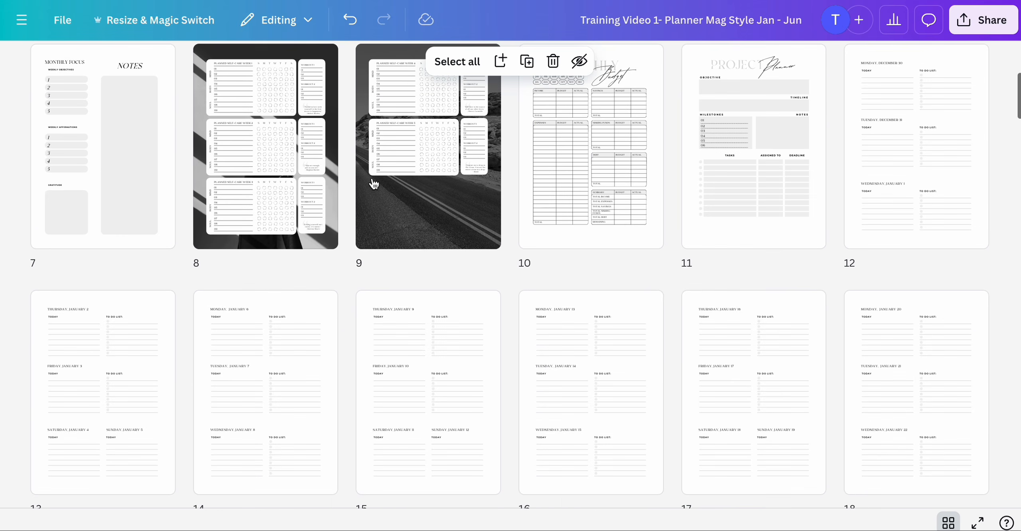
{"action": "scroll", "coordinate": [367, 222], "scroll_direction": "up", "scroll_amount": 4}
{"action": "scroll", "coordinate": [367, 226], "scroll_direction": "down", "scroll_amount": 17}
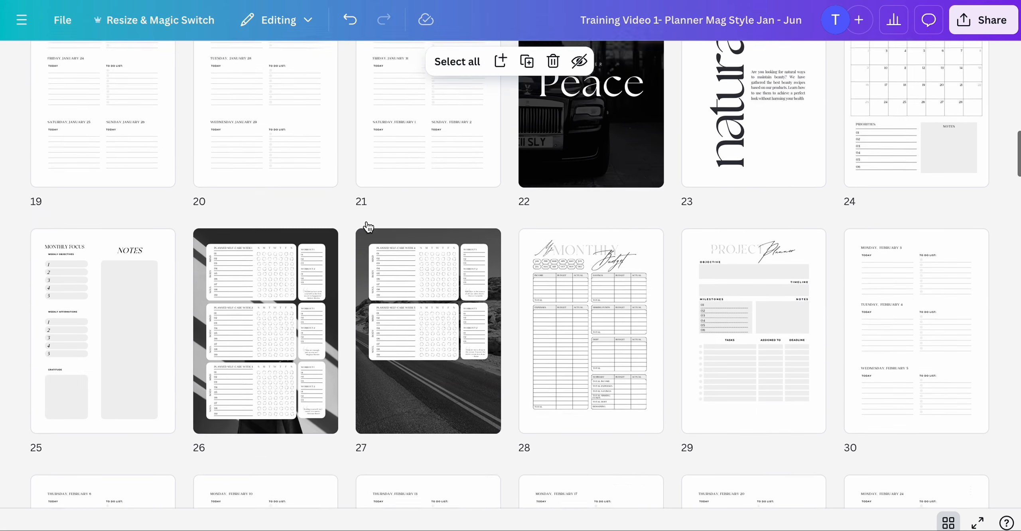
{"action": "scroll", "coordinate": [367, 222], "scroll_direction": "down", "scroll_amount": 3}
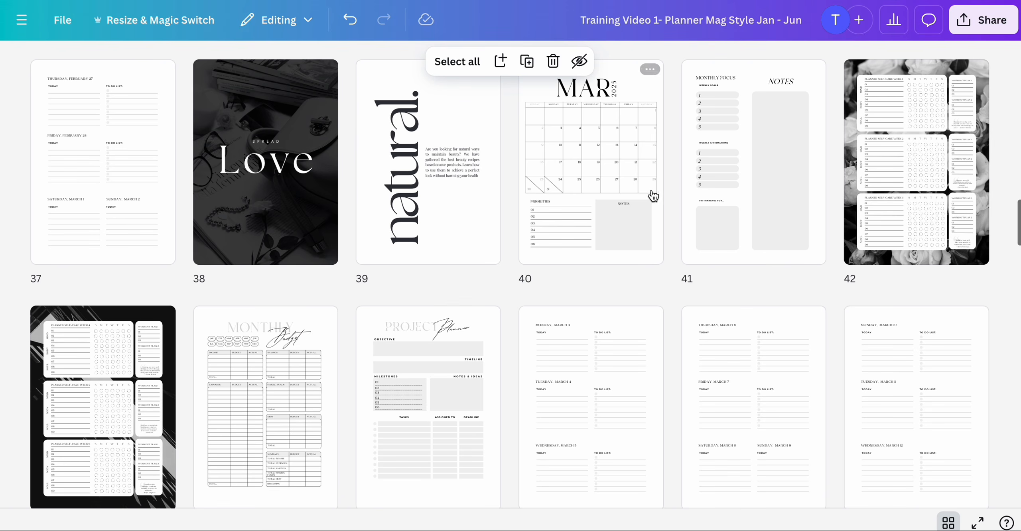
{"action": "left_click", "coordinate": [620, 214]}
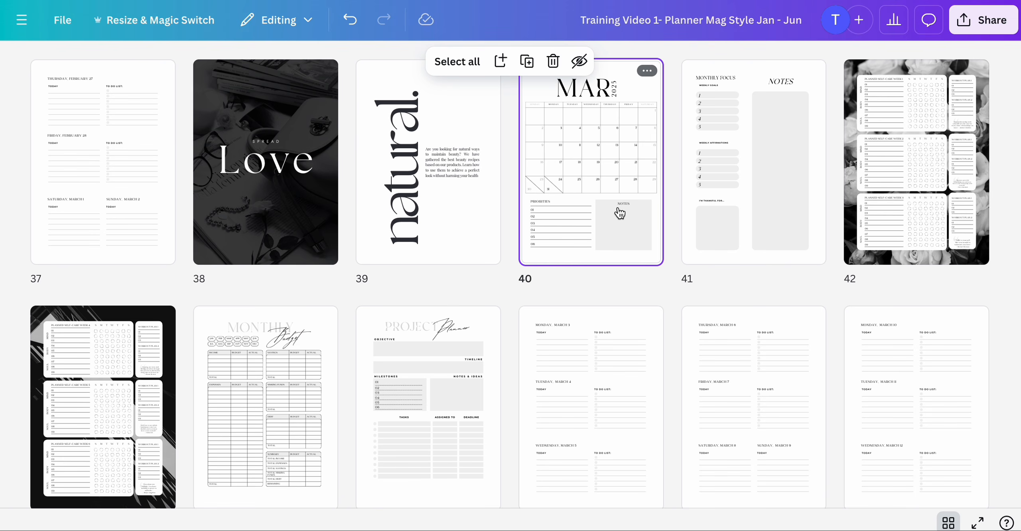
{"action": "key", "text": "ctrl+v"}
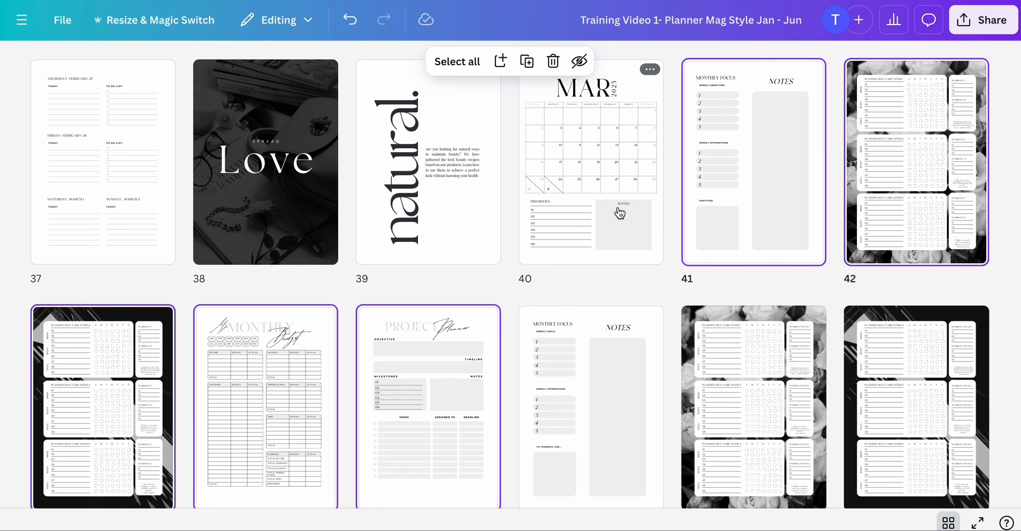
- Delete the original March monthly focus, tracker, budget and project pages that follow the pasted copies
{"action": "scroll", "coordinate": [607, 223], "scroll_direction": "down", "scroll_amount": 4}
{"action": "left_click", "coordinate": [592, 235]}
{"action": "scroll", "coordinate": [593, 235], "scroll_direction": "down", "scroll_amount": 2}
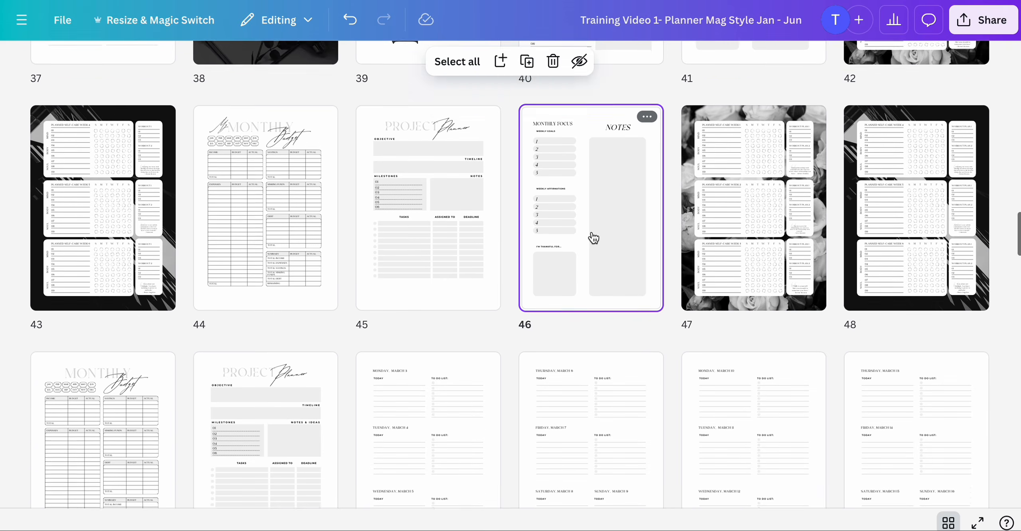
{"action": "left_click", "coordinate": [284, 387], "text": "shift"}
{"action": "key", "text": "Delete"}
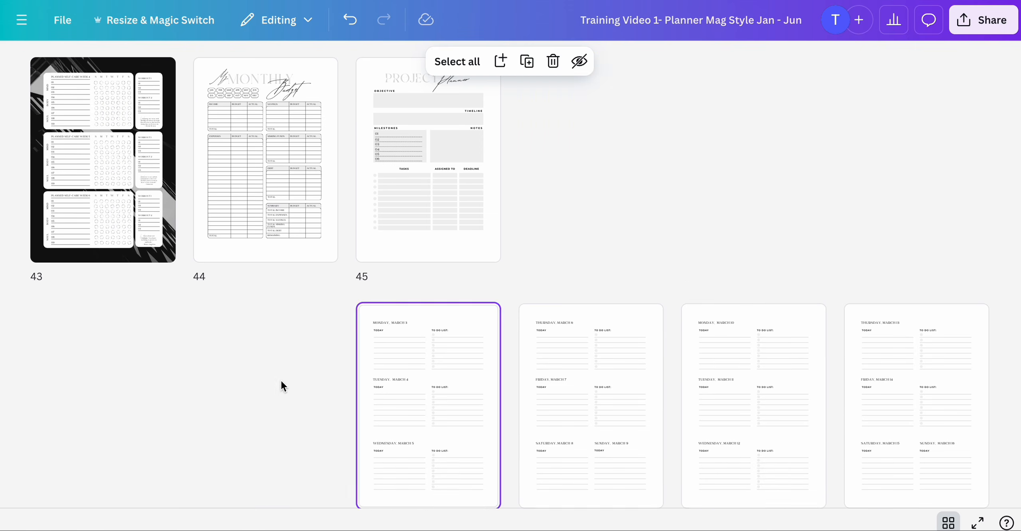
- Scroll through the planner pages in the grid view to review their order
{"action": "scroll", "coordinate": [644, 346], "scroll_direction": "up", "scroll_amount": 15}
{"action": "scroll", "coordinate": [645, 348], "scroll_direction": "up", "scroll_amount": 6}
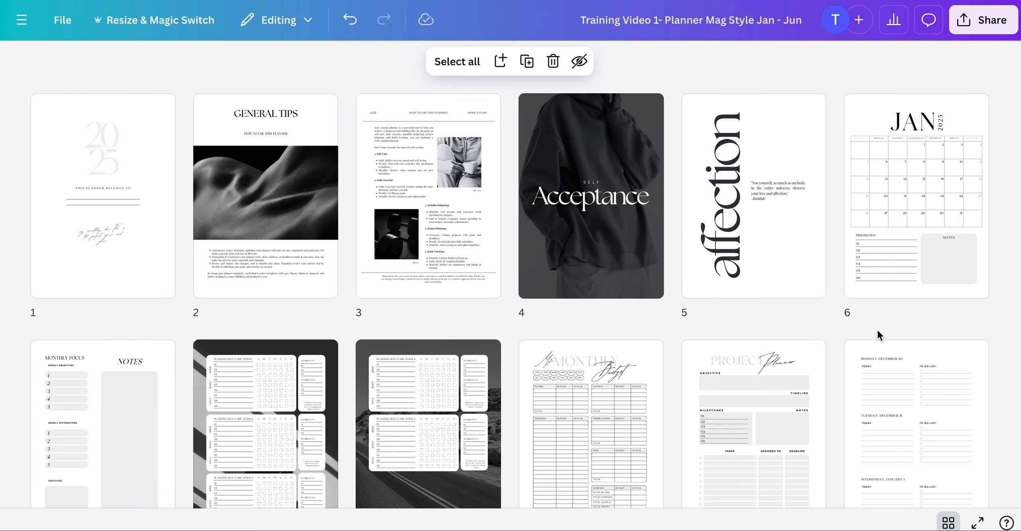
{"action": "scroll", "coordinate": [929, 307], "scroll_direction": "down", "scroll_amount": 4}
{"action": "scroll", "coordinate": [930, 307], "scroll_direction": "up", "scroll_amount": 4}
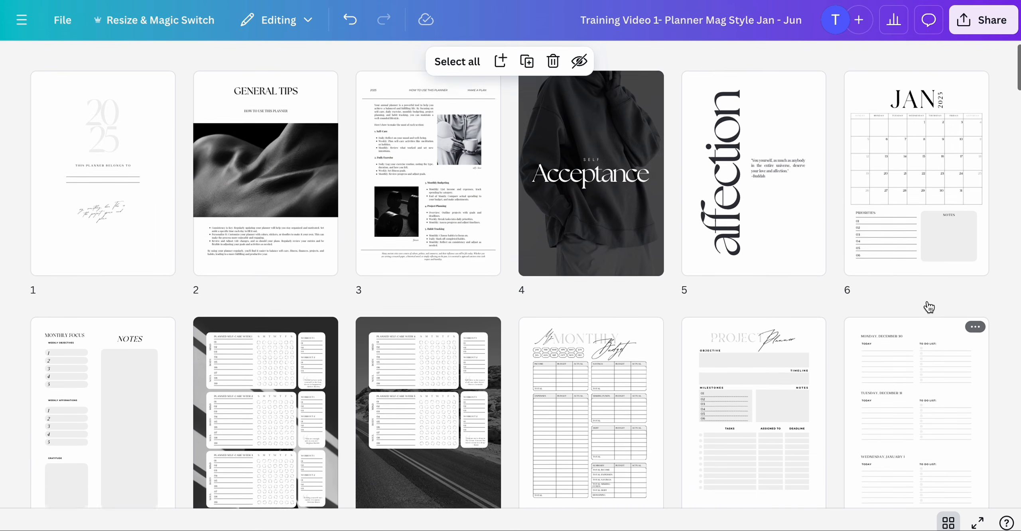
{"action": "scroll", "coordinate": [929, 307], "scroll_direction": "down", "scroll_amount": 4}
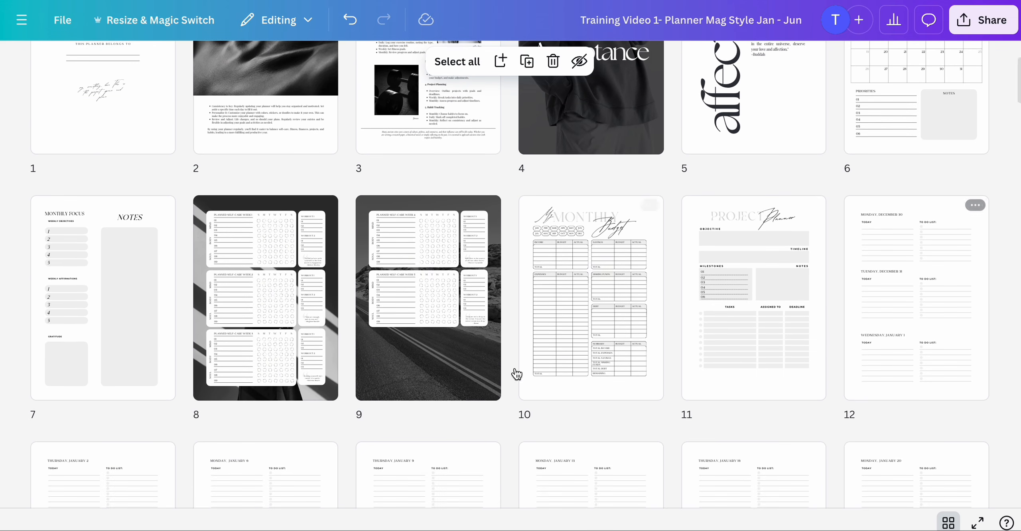
{"action": "scroll", "coordinate": [760, 395], "scroll_direction": "down", "scroll_amount": 20}
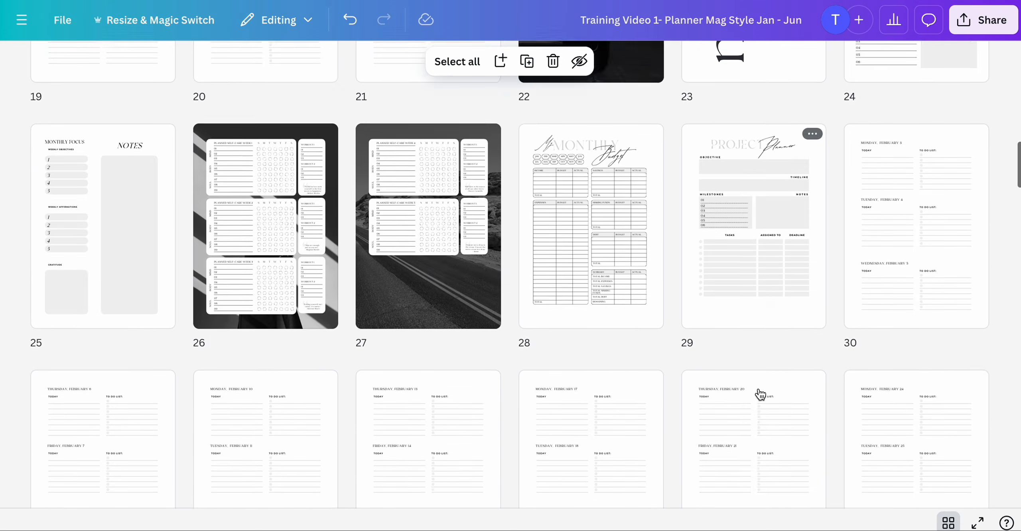
{"action": "scroll", "coordinate": [761, 395], "scroll_direction": "down", "scroll_amount": 10}
{"action": "scroll", "coordinate": [761, 395], "scroll_direction": "up", "scroll_amount": 20}
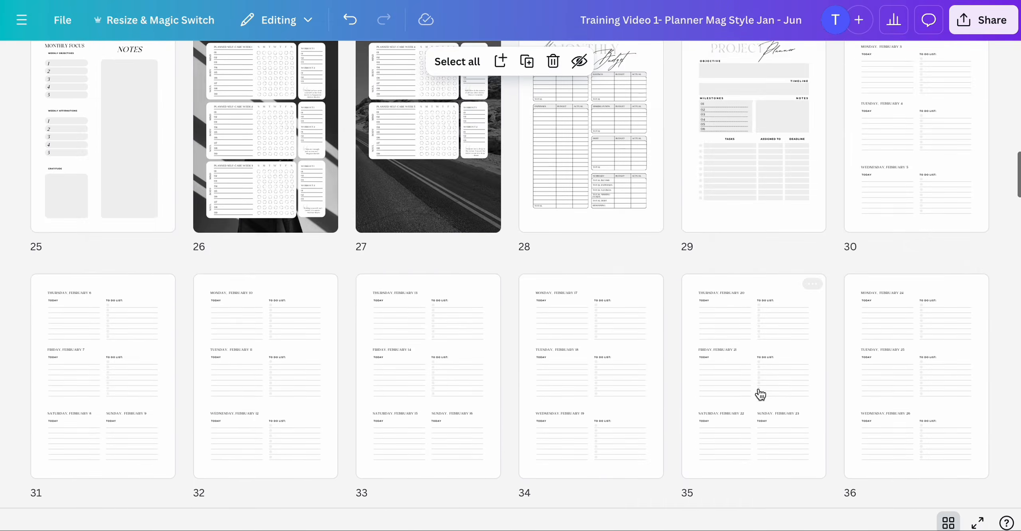
{"action": "scroll", "coordinate": [761, 395], "scroll_direction": "up", "scroll_amount": 6}
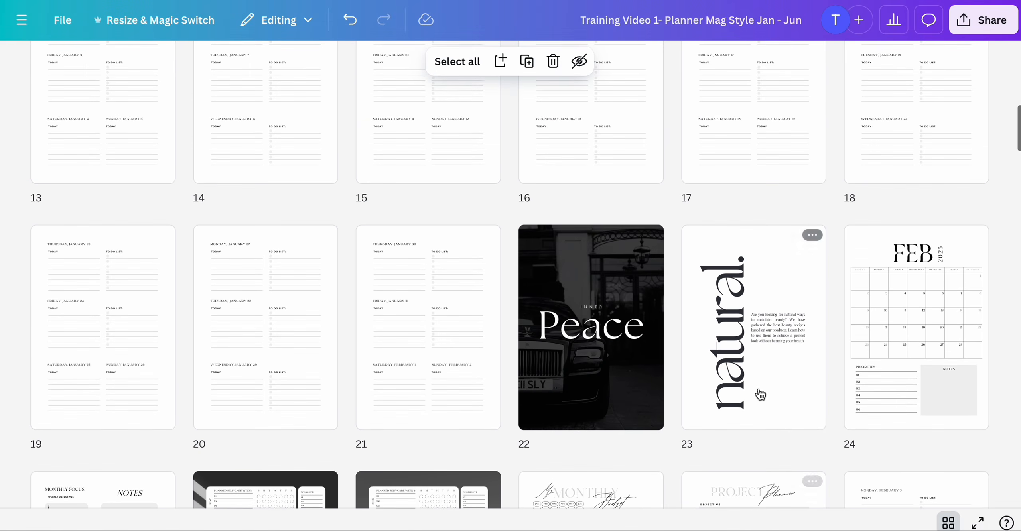
{"action": "scroll", "coordinate": [761, 395], "scroll_direction": "up", "scroll_amount": 12}
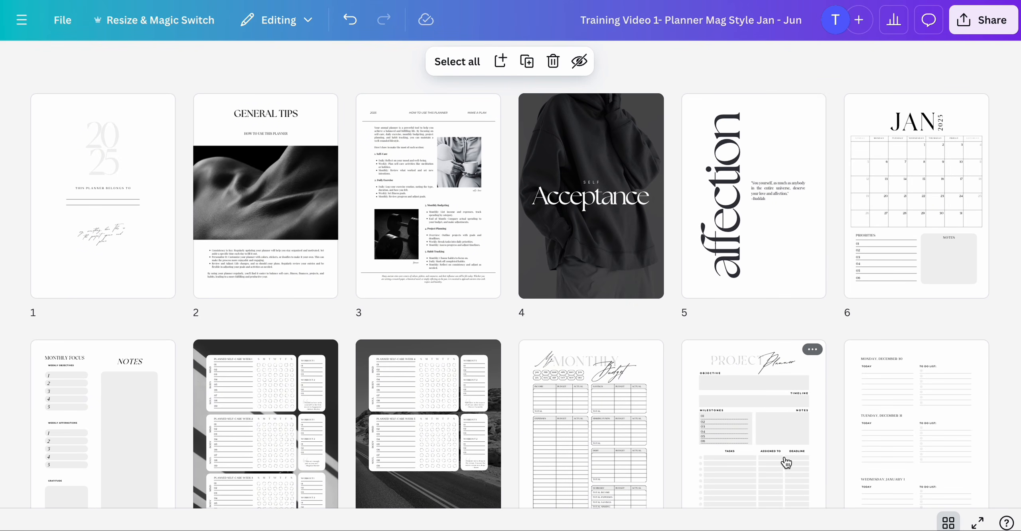
{"action": "scroll", "coordinate": [786, 463], "scroll_direction": "down", "scroll_amount": 2}
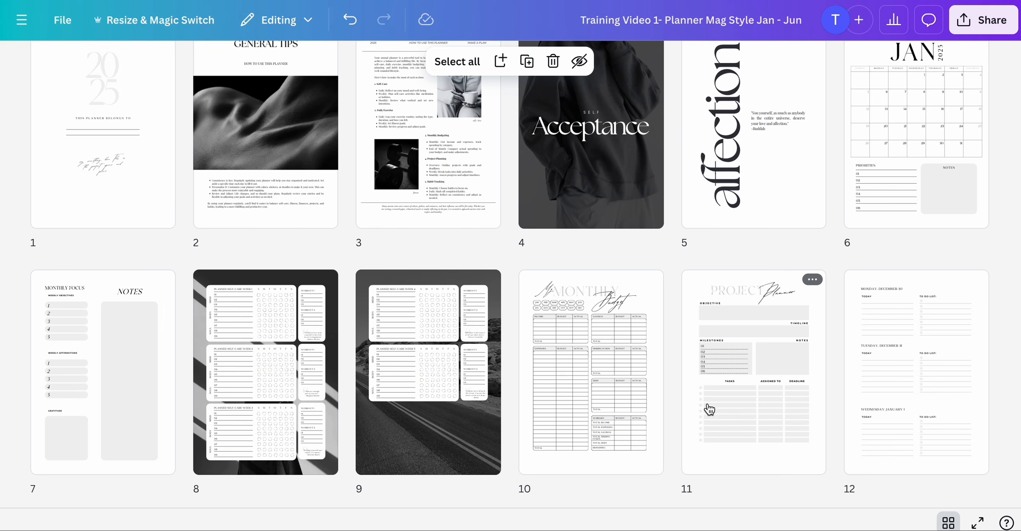
{"action": "scroll", "coordinate": [777, 405], "scroll_direction": "up", "scroll_amount": 2}
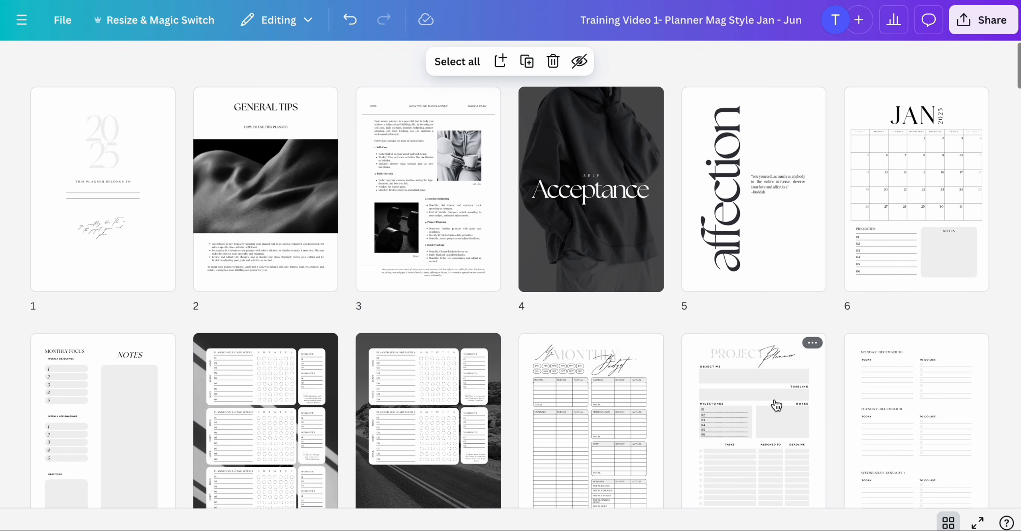
{"action": "scroll", "coordinate": [909, 437], "scroll_direction": "up", "scroll_amount": 1}
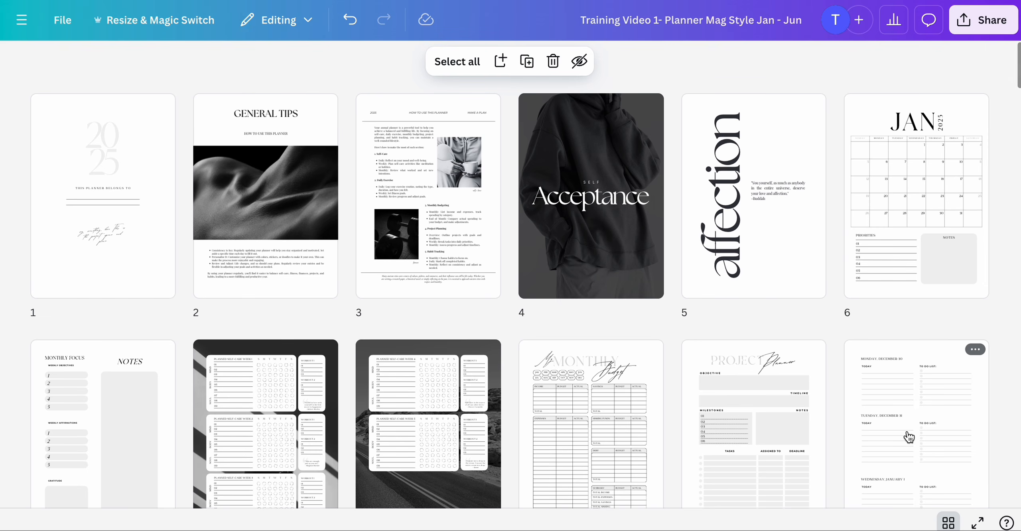
- Open the January calendar on page 6 and rename its PRIORITIES heading to GOALS
{"action": "double_click", "coordinate": [912, 233]}
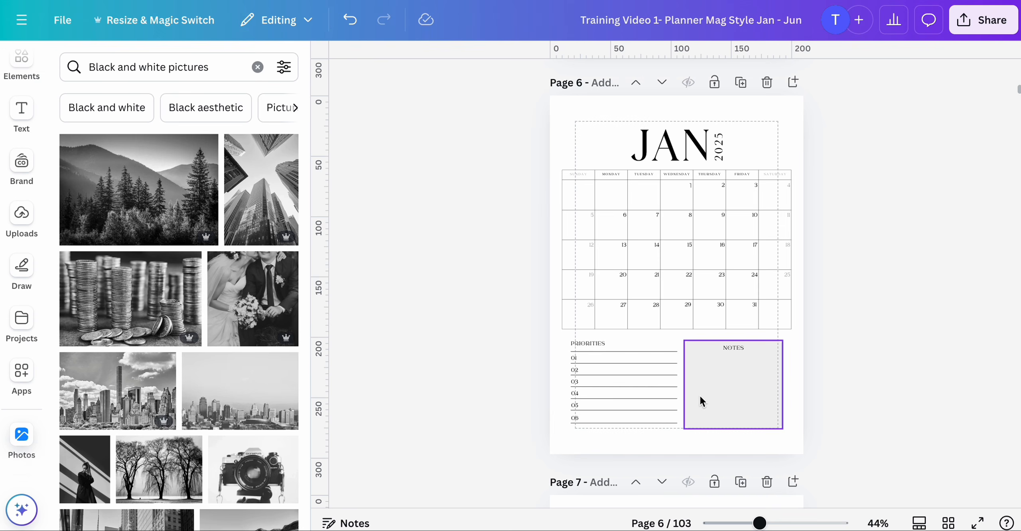
{"action": "mouse_move", "coordinate": [761, 525]}
{"action": "left_mouse_down"}
{"action": "mouse_move", "coordinate": [786, 524]}
{"action": "mouse_move", "coordinate": [773, 524]}
{"action": "left_mouse_up"}
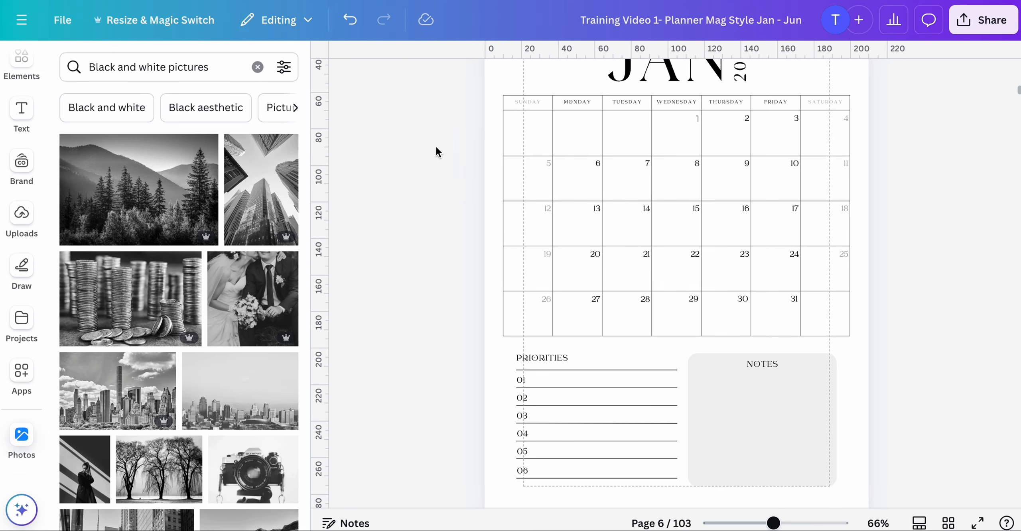
{"action": "left_click", "coordinate": [328, 61]}
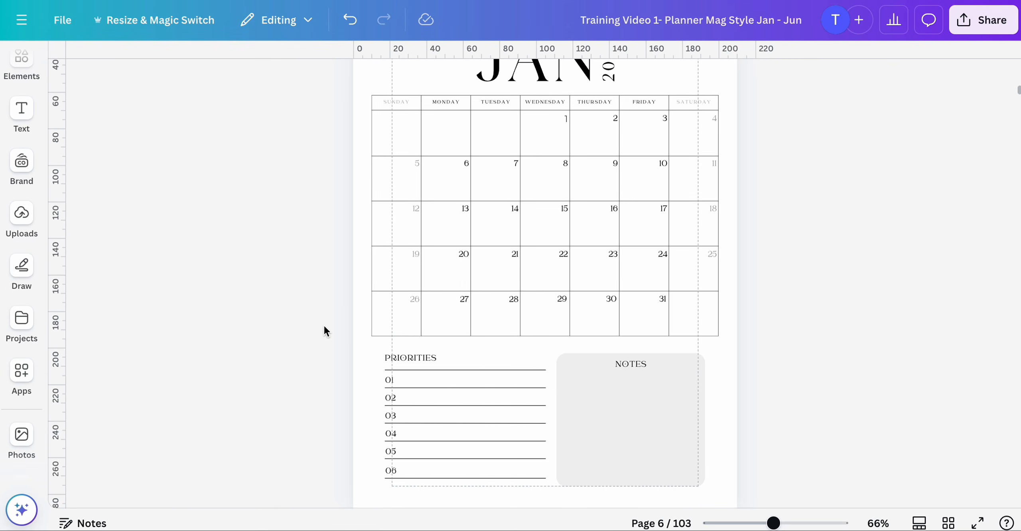
{"action": "scroll", "coordinate": [324, 324], "scroll_direction": "down", "scroll_amount": 1}
{"action": "left_click", "coordinate": [406, 350]}
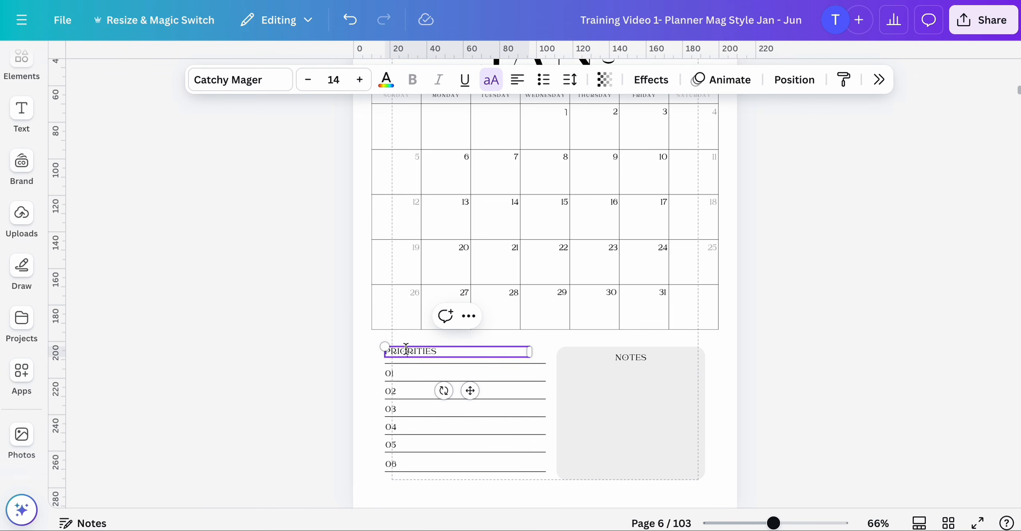
{"action": "double_click", "coordinate": [406, 349]}
{"action": "type", "text": "GOALS"}
{"action": "left_click", "coordinate": [294, 418]}
- Rename the NOTES heading on the January calendar page to THOUGHTS
{"action": "left_click", "coordinate": [630, 361]}
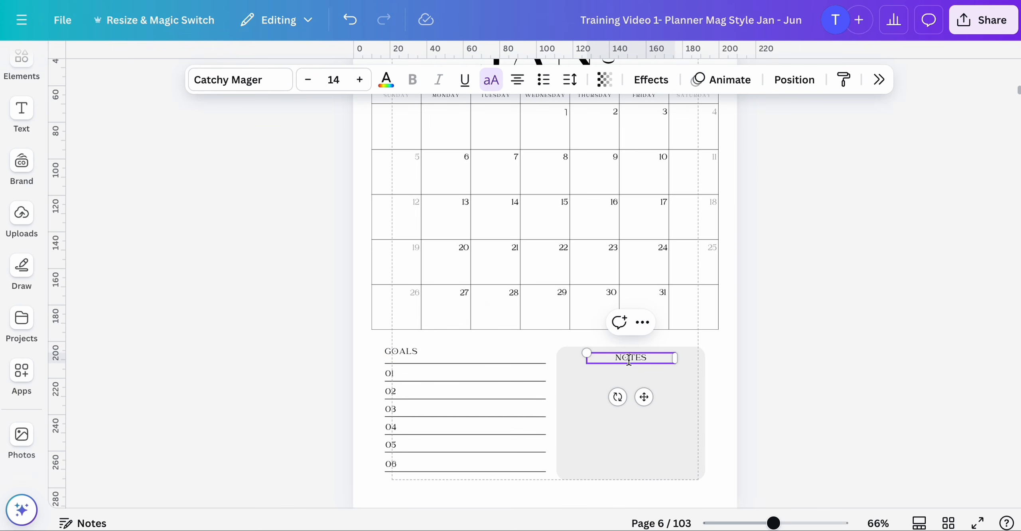
{"action": "double_click", "coordinate": [630, 361]}
{"action": "type", "text": "THOUGHT"}
{"action": "left_click", "coordinate": [814, 381]}
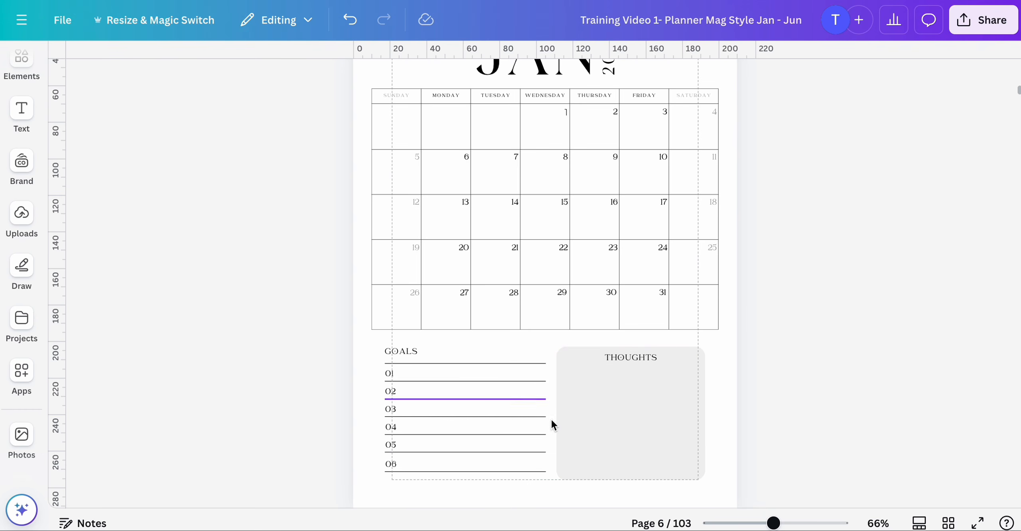
- Select the GOALS list and THOUGHTS box on page 6 and group them together
{"action": "scroll", "coordinate": [710, 449], "scroll_direction": "down", "scroll_amount": 2}
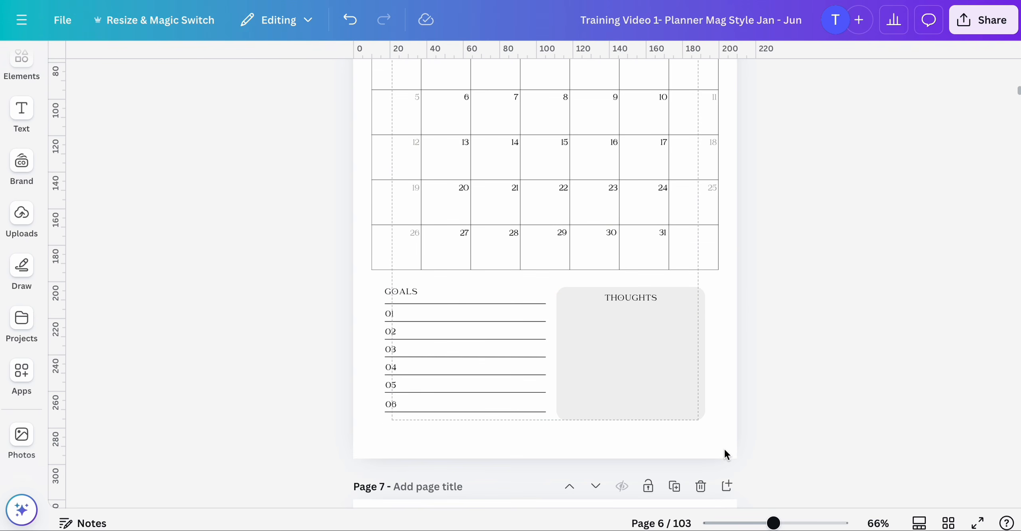
{"action": "scroll", "coordinate": [724, 448], "scroll_direction": "up", "scroll_amount": 2}
{"action": "scroll", "coordinate": [731, 403], "scroll_direction": "up", "scroll_amount": 5}
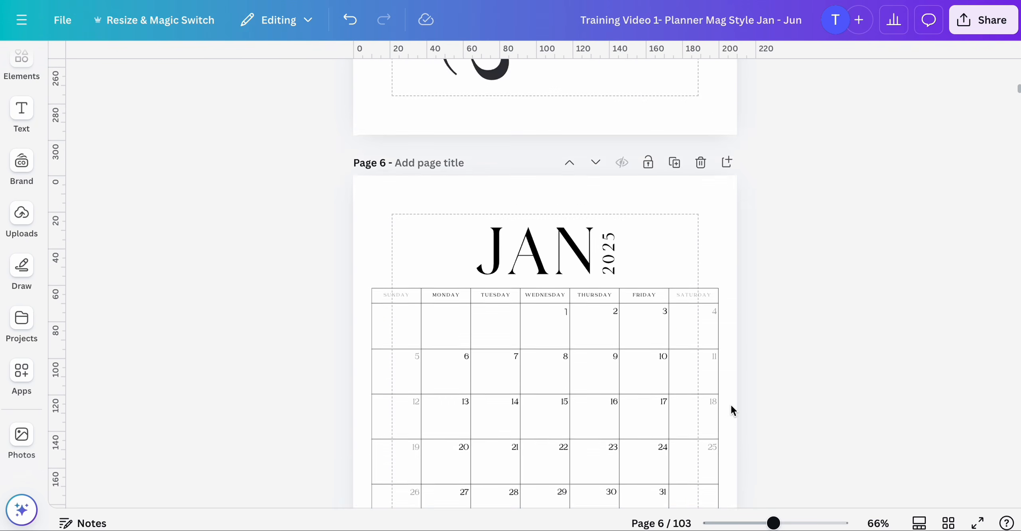
{"action": "scroll", "coordinate": [731, 403], "scroll_direction": "down", "scroll_amount": 6}
{"action": "scroll", "coordinate": [731, 401], "scroll_direction": "up", "scroll_amount": 3}
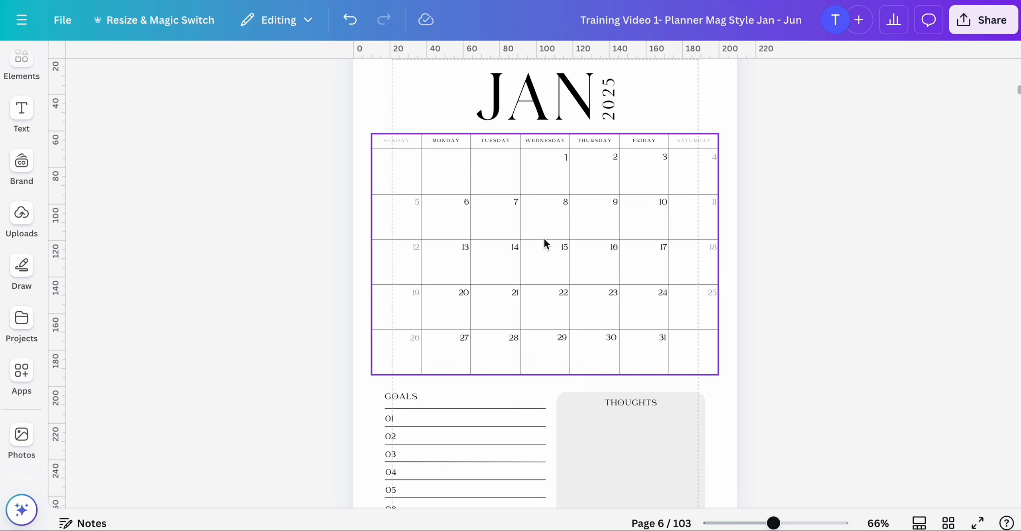
{"action": "scroll", "coordinate": [771, 281], "scroll_direction": "down", "scroll_amount": 5}
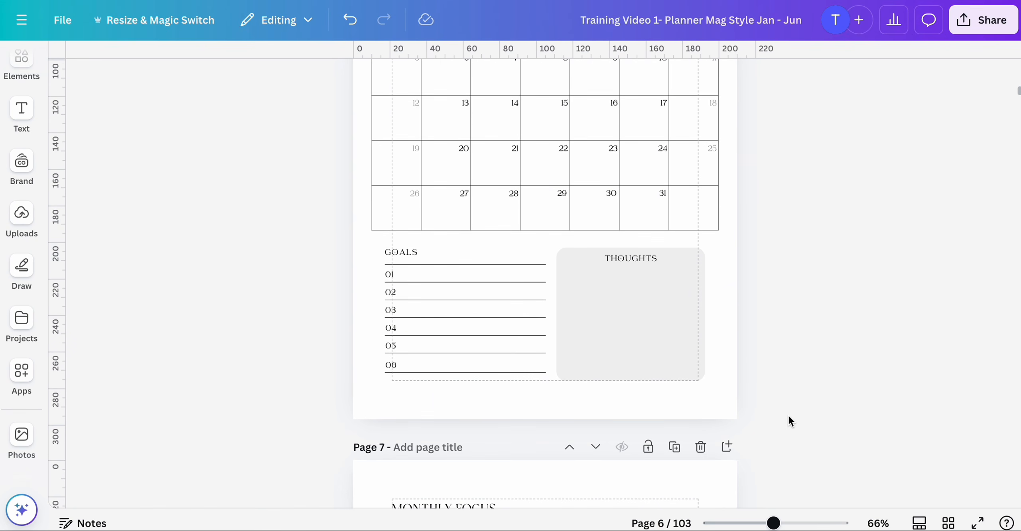
{"action": "left_click_drag", "start_coordinate": [789, 416], "coordinate": [338, 241]}
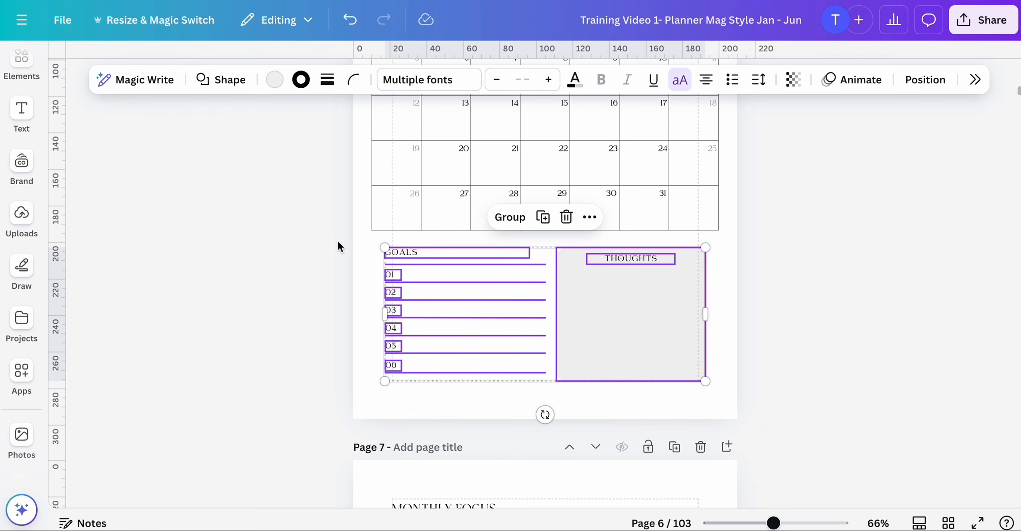
{"action": "left_click", "coordinate": [511, 218]}
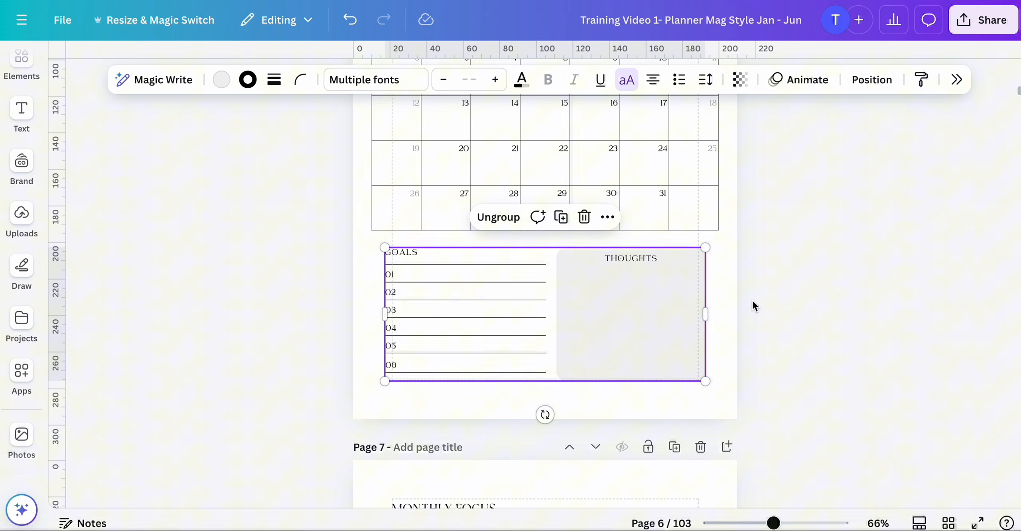
- On the February calendar page 24, delete the PRIORITIES and NOTES section and paste the GOALS and THOUGHTS group
{"action": "left_click", "coordinate": [948, 522]}
{"action": "scroll", "coordinate": [928, 413], "scroll_direction": "down", "scroll_amount": 10}
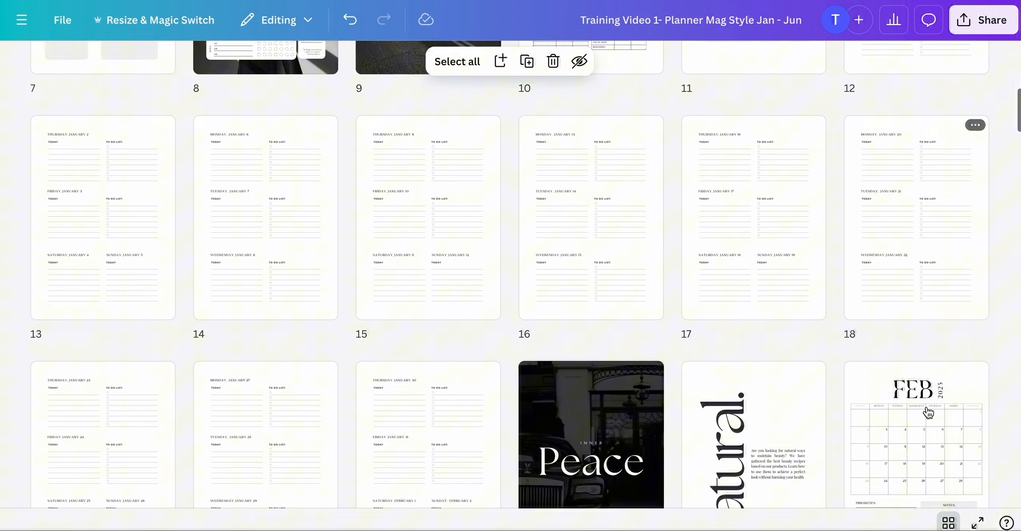
{"action": "double_click", "coordinate": [933, 295]}
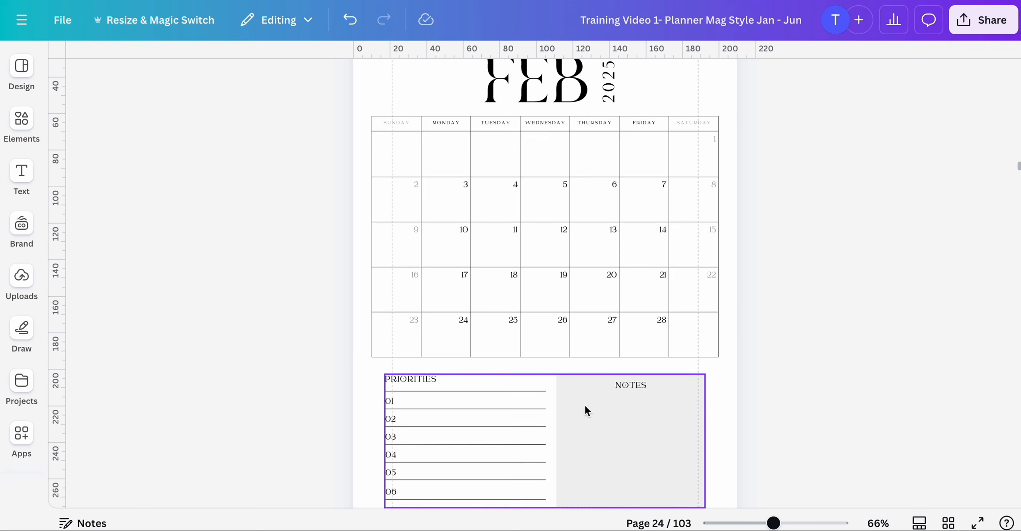
{"action": "scroll", "coordinate": [584, 404], "scroll_direction": "down", "scroll_amount": 4}
{"action": "left_click", "coordinate": [600, 279]}
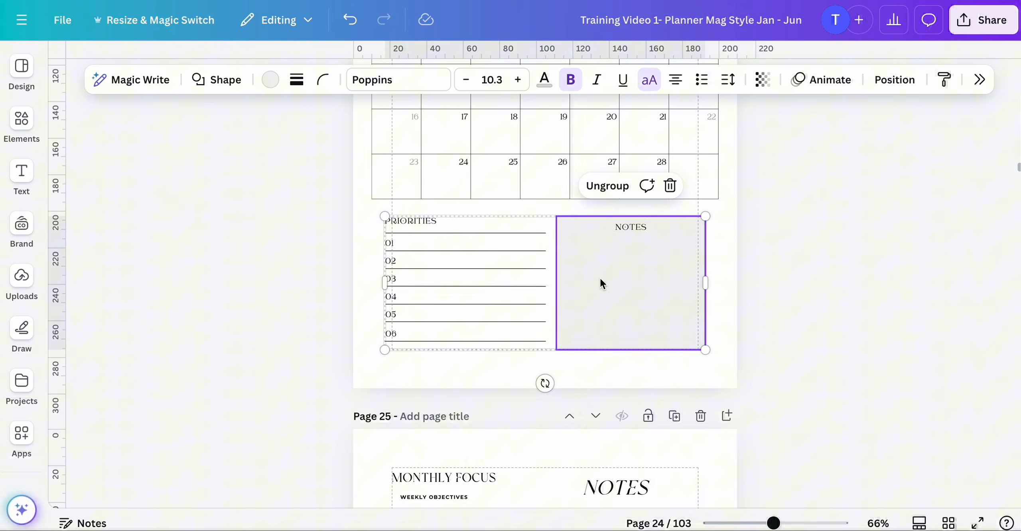
{"action": "key", "text": "Delete"}
{"action": "key", "text": "Delete"}
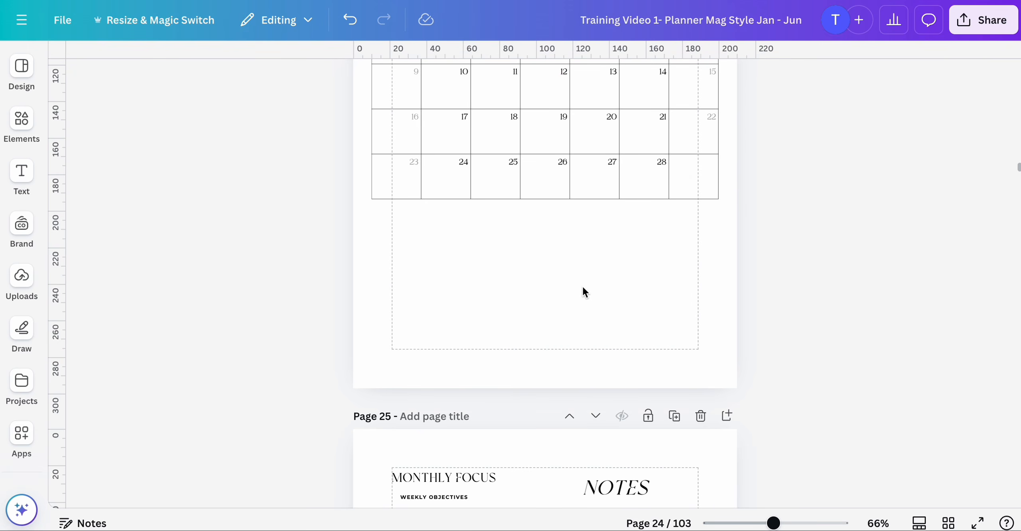
{"action": "left_click", "coordinate": [580, 279]}
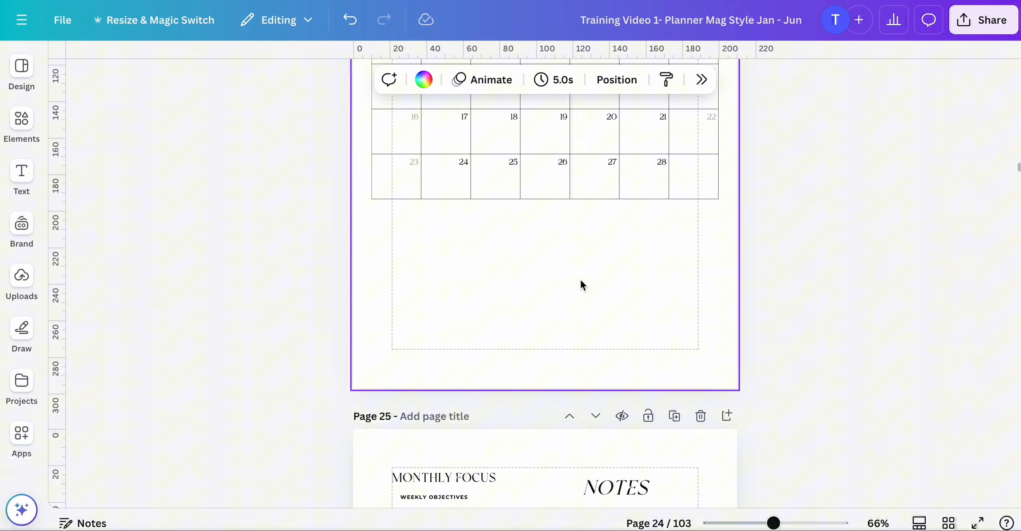
{"action": "key", "text": "ctrl+v"}
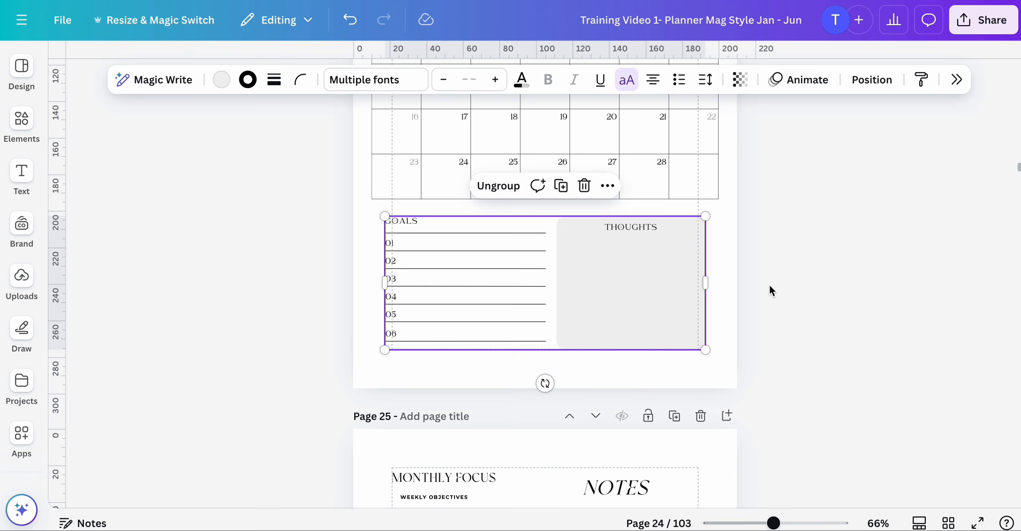
{"action": "left_click", "coordinate": [840, 287]}
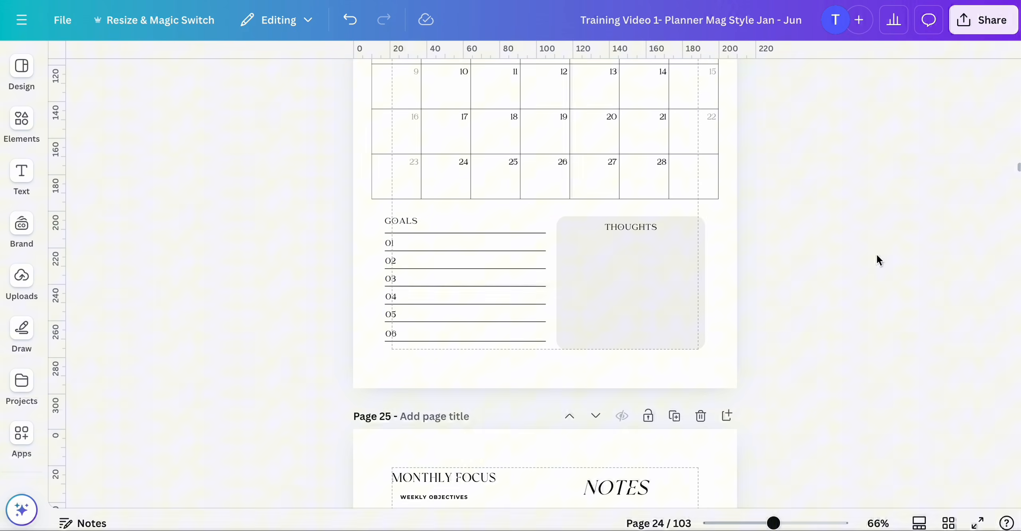
- On the March calendar page 40, delete the PRIORITIES and NOTES section and paste the GOALS and THOUGHTS group
{"action": "left_click", "coordinate": [949, 523]}
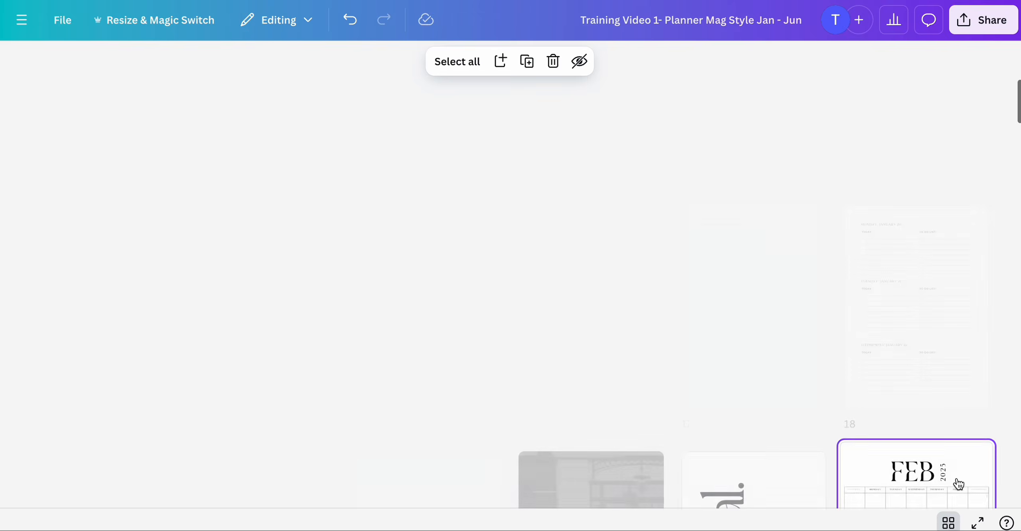
{"action": "scroll", "coordinate": [936, 351], "scroll_direction": "down", "scroll_amount": 10}
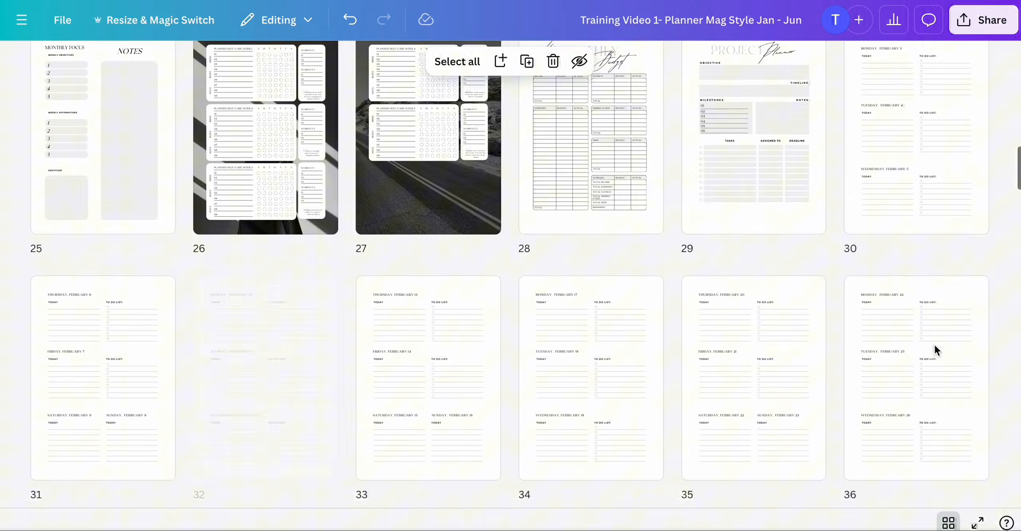
{"action": "scroll", "coordinate": [595, 320], "scroll_direction": "down", "scroll_amount": 3}
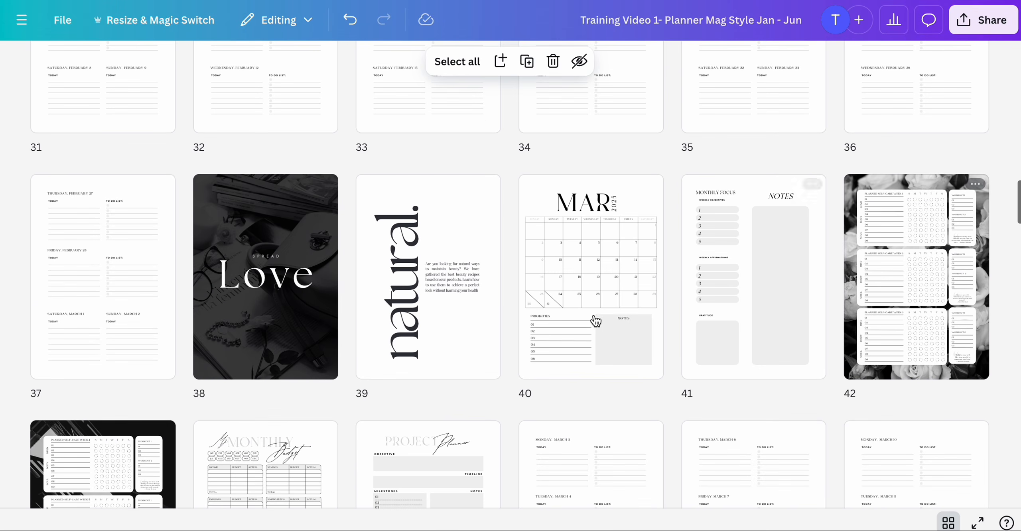
{"action": "double_click", "coordinate": [589, 296]}
{"action": "scroll", "coordinate": [588, 291], "scroll_direction": "down", "scroll_amount": 5}
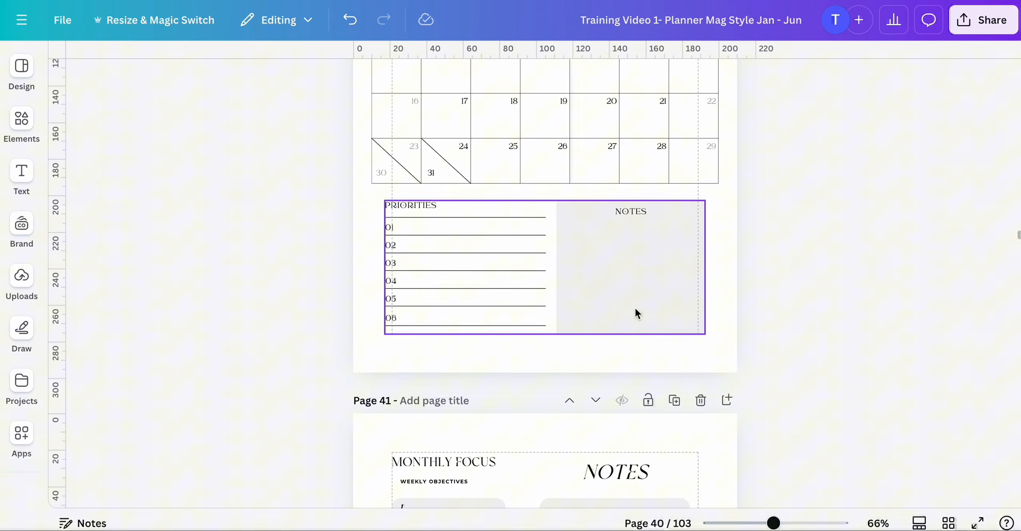
{"action": "left_click", "coordinate": [644, 308]}
{"action": "key", "text": "Delete"}
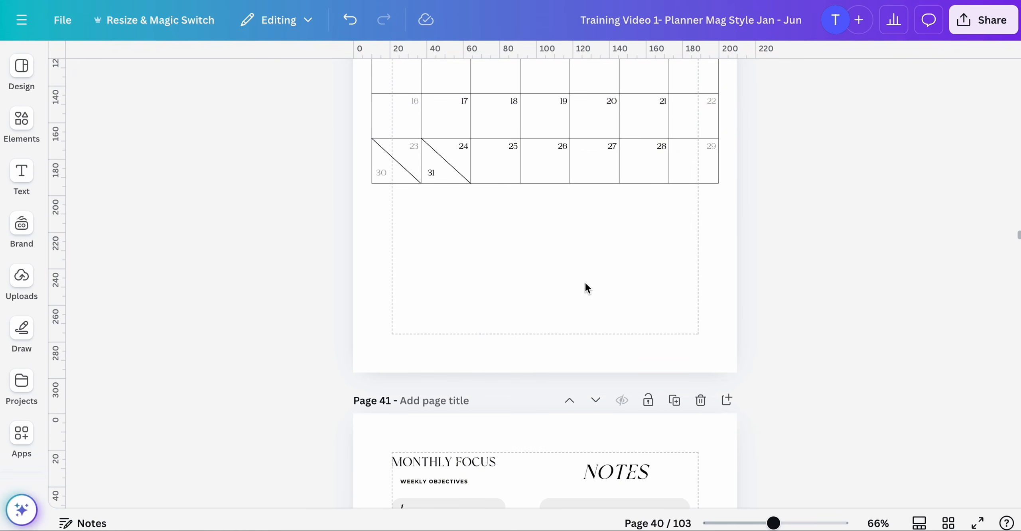
{"action": "left_click", "coordinate": [581, 290]}
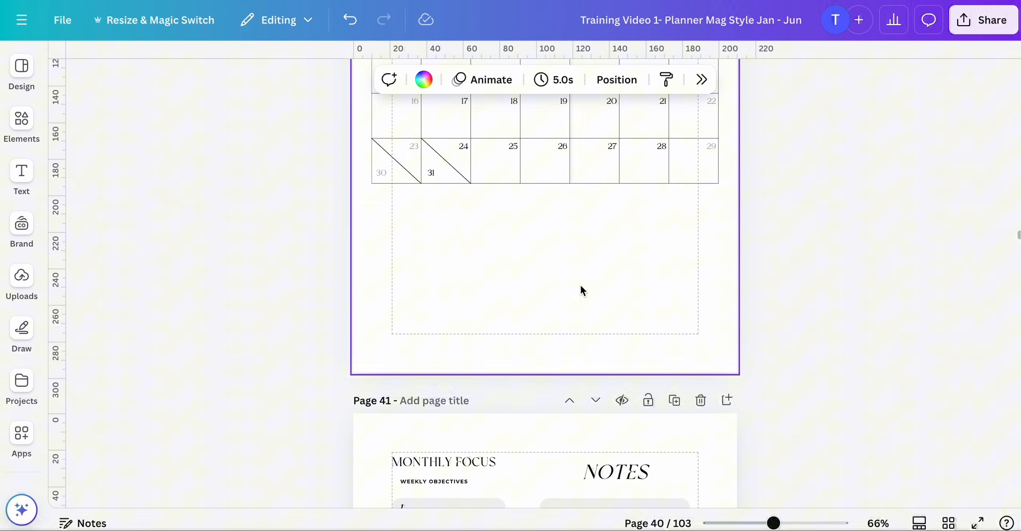
{"action": "key", "text": "ctrl+v"}
{"action": "left_click", "coordinate": [830, 288]}
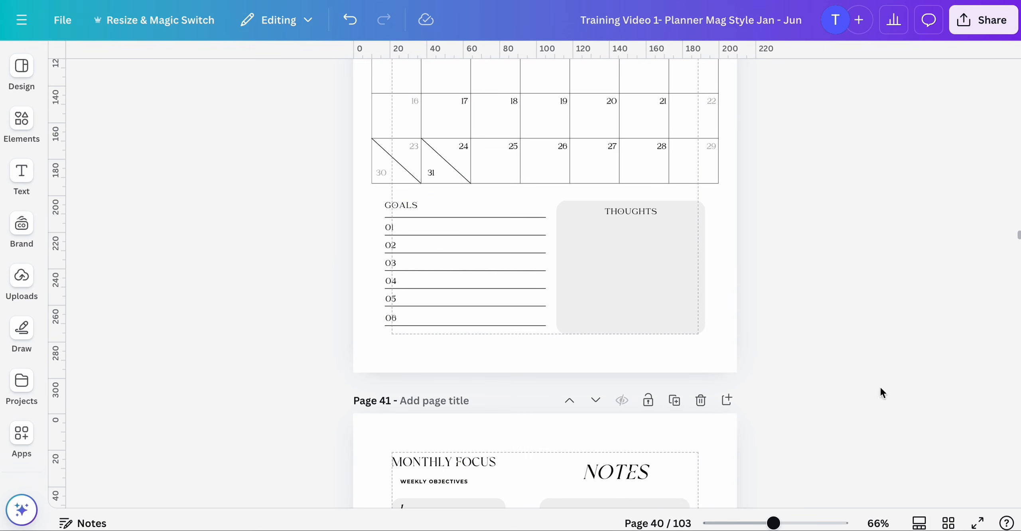
- On the April calendar page 56, delete the PRIORITIES and NOTES section and paste the GOALS and THOUGHTS group
{"action": "left_click", "coordinate": [948, 520]}
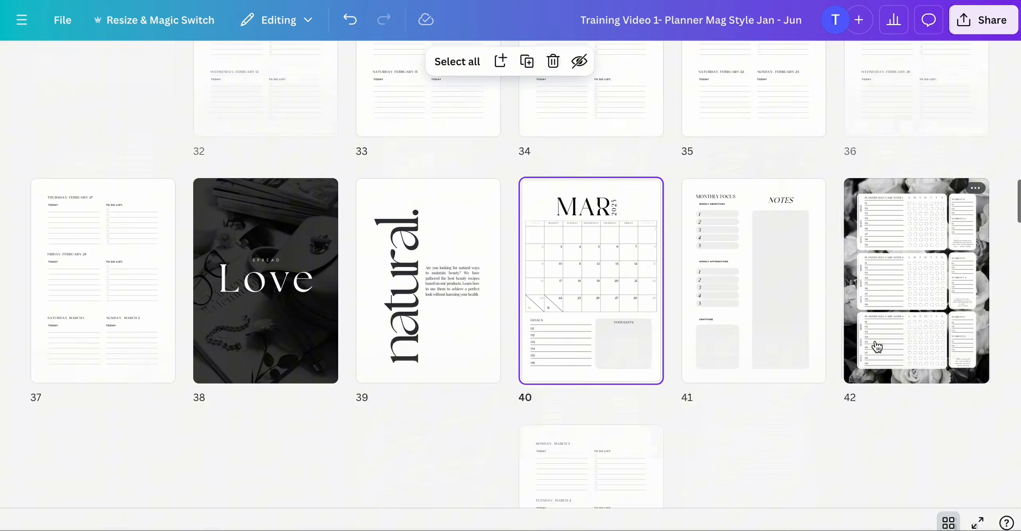
{"action": "scroll", "coordinate": [877, 346], "scroll_direction": "down", "scroll_amount": 12}
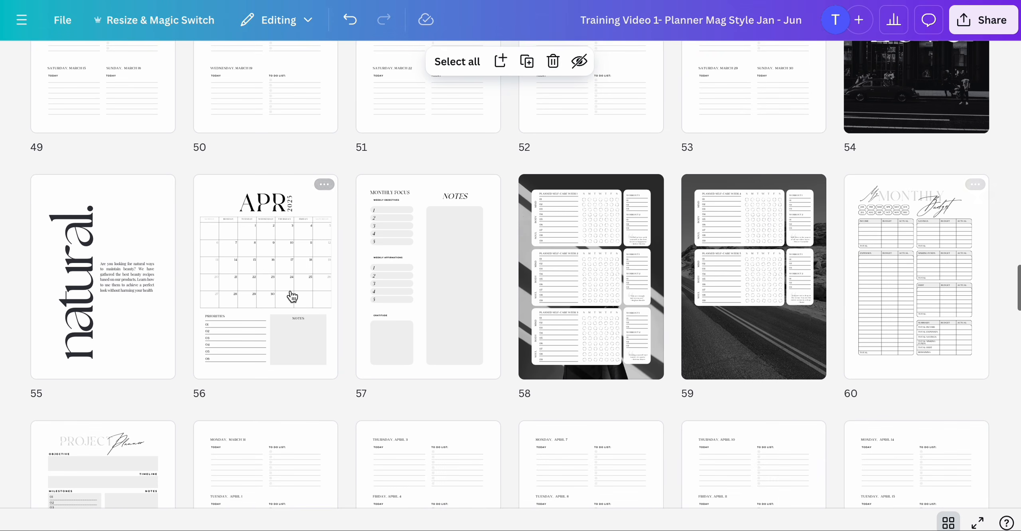
{"action": "double_click", "coordinate": [267, 274]}
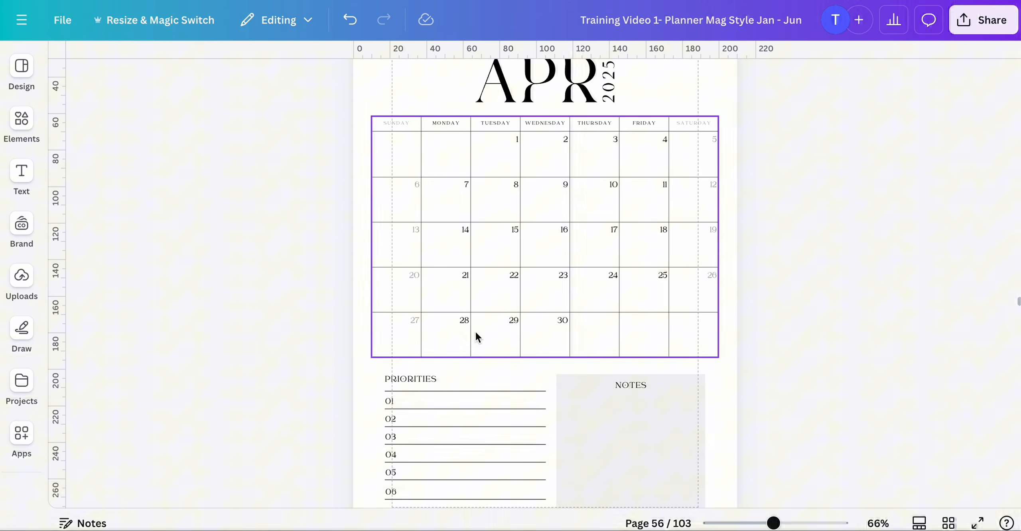
{"action": "scroll", "coordinate": [475, 331], "scroll_direction": "down", "scroll_amount": 4}
{"action": "left_click", "coordinate": [618, 288]}
{"action": "key", "text": "Delete"}
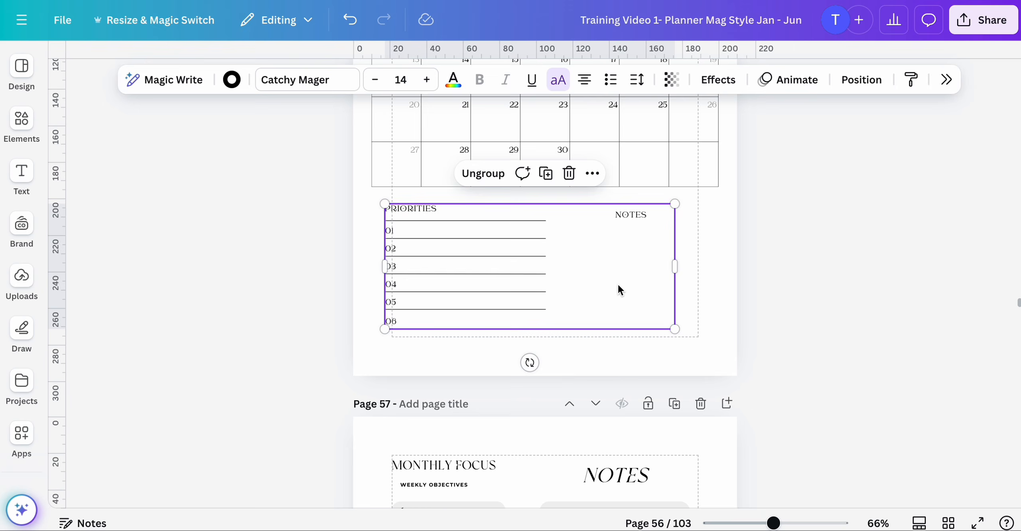
{"action": "key", "text": "Delete"}
{"action": "scroll", "coordinate": [617, 288], "scroll_direction": "up", "scroll_amount": 1}
{"action": "scroll", "coordinate": [618, 285], "scroll_direction": "up", "scroll_amount": 5}
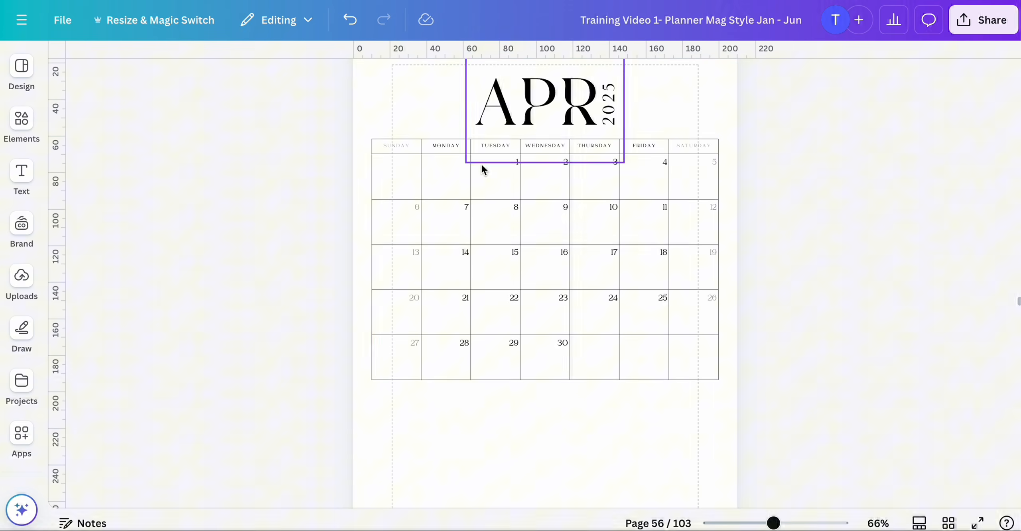
{"action": "scroll", "coordinate": [521, 341], "scroll_direction": "down", "scroll_amount": 1}
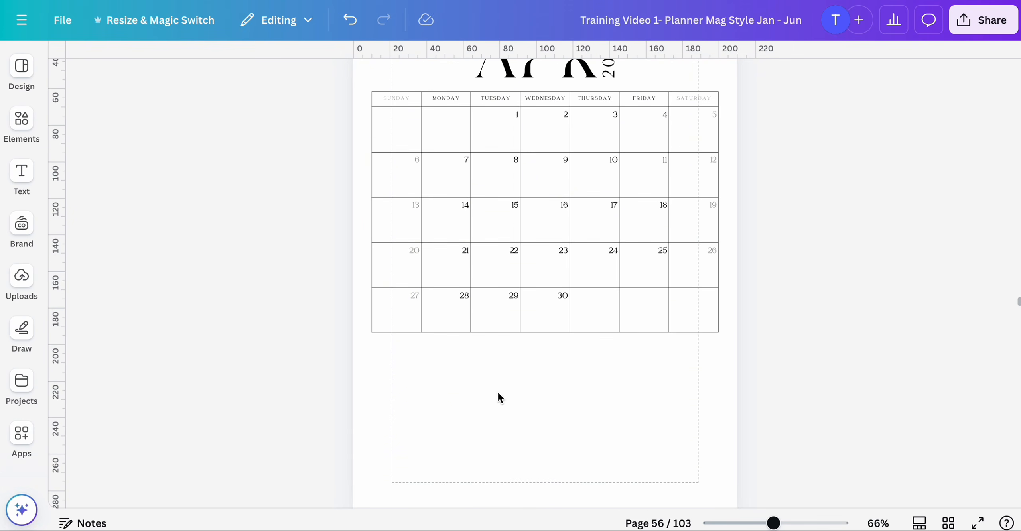
{"action": "scroll", "coordinate": [594, 263], "scroll_direction": "up", "scroll_amount": 2}
{"action": "scroll", "coordinate": [582, 280], "scroll_direction": "down", "scroll_amount": 3}
{"action": "left_click", "coordinate": [559, 373]}
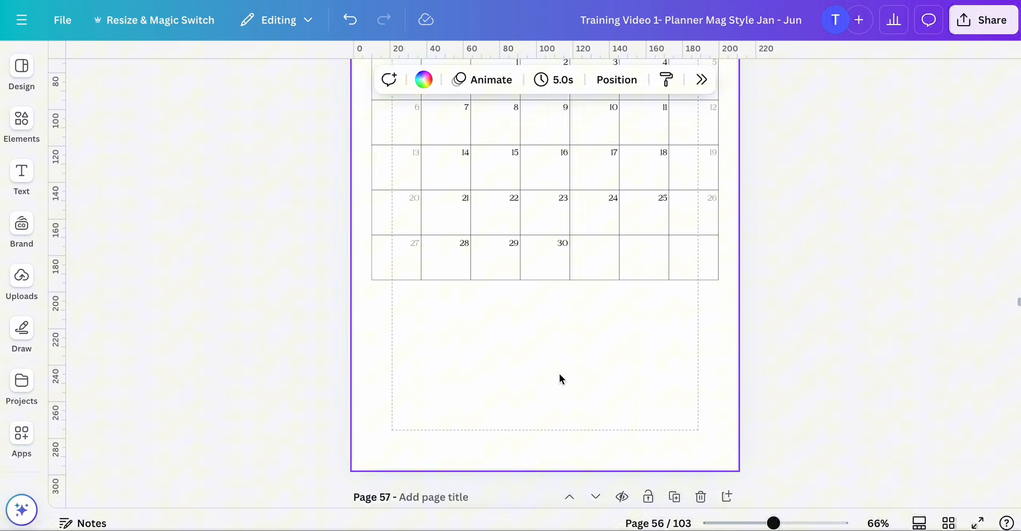
{"action": "key", "text": "ctrl+v"}
{"action": "left_click", "coordinate": [910, 443]}
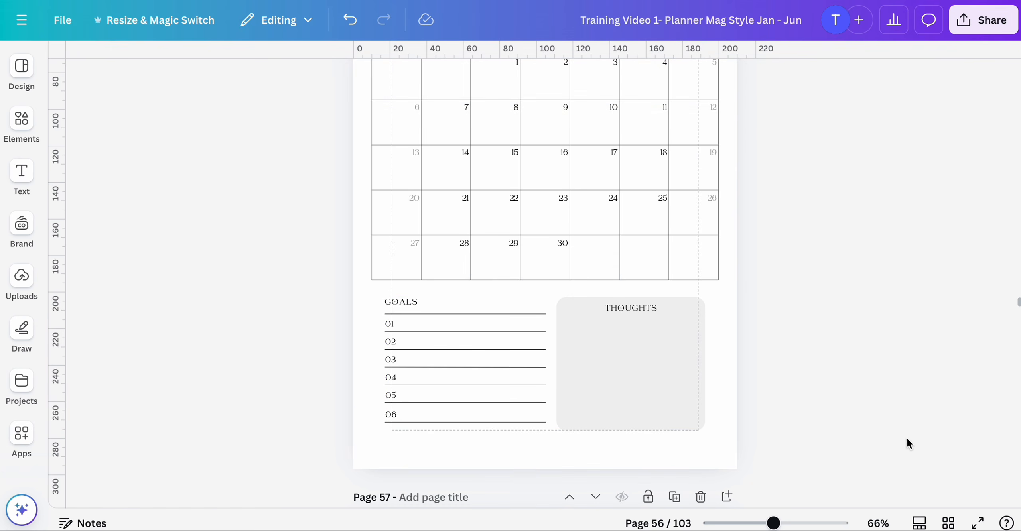
- On the May calendar page 74, delete the PRIORITIES and NOTES section and paste the GOALS and THOUGHTS group
{"action": "left_click", "coordinate": [949, 523]}
{"action": "scroll", "coordinate": [896, 369], "scroll_direction": "down", "scroll_amount": 10}
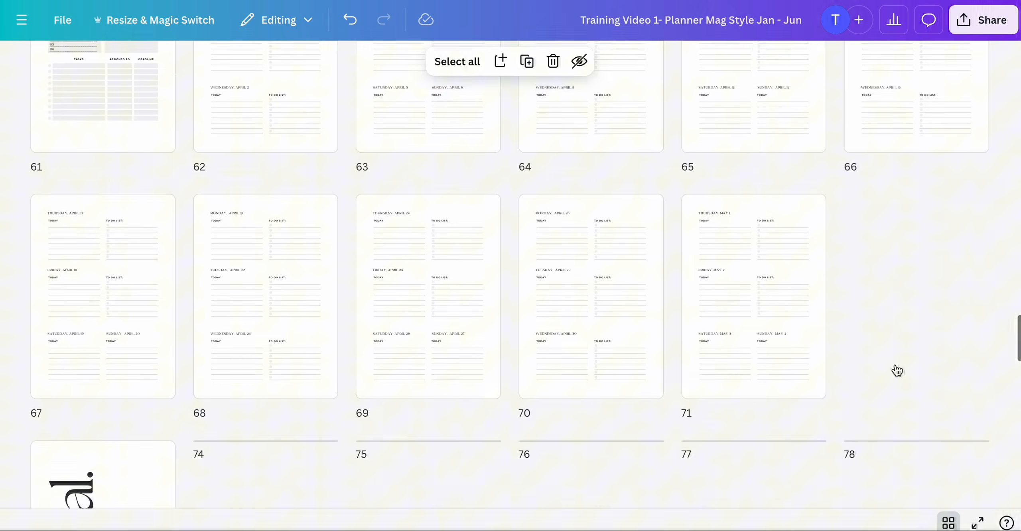
{"action": "double_click", "coordinate": [246, 340]}
{"action": "scroll", "coordinate": [558, 360], "scroll_direction": "down", "scroll_amount": 2}
{"action": "left_click", "coordinate": [607, 342]}
{"action": "key", "text": "Delete"}
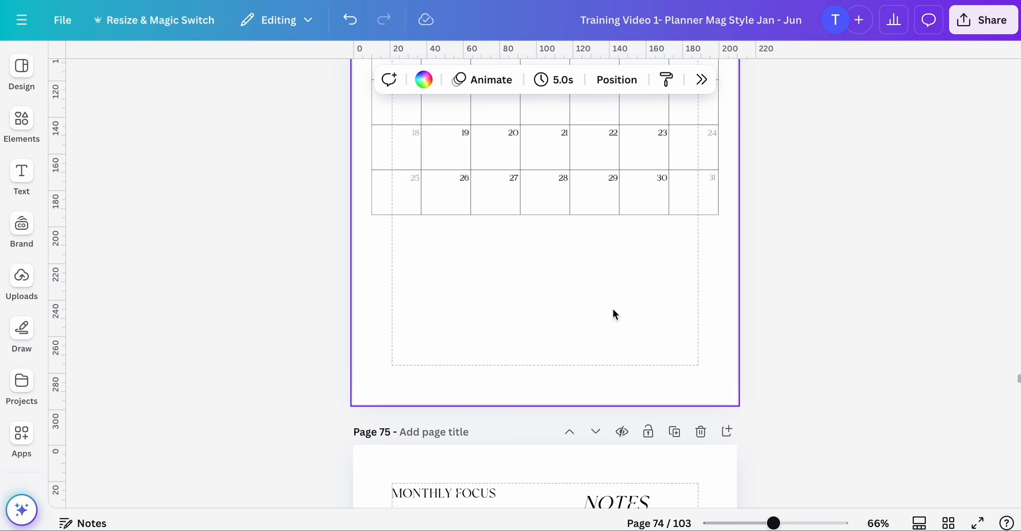
{"action": "key", "text": "ctrl+v"}
- On the June calendar page 90, delete the PRIORITIES and NOTES section and paste the GOALS and THOUGHTS group
{"action": "left_click", "coordinate": [949, 523]}
{"action": "scroll", "coordinate": [676, 379], "scroll_direction": "down", "scroll_amount": 5}
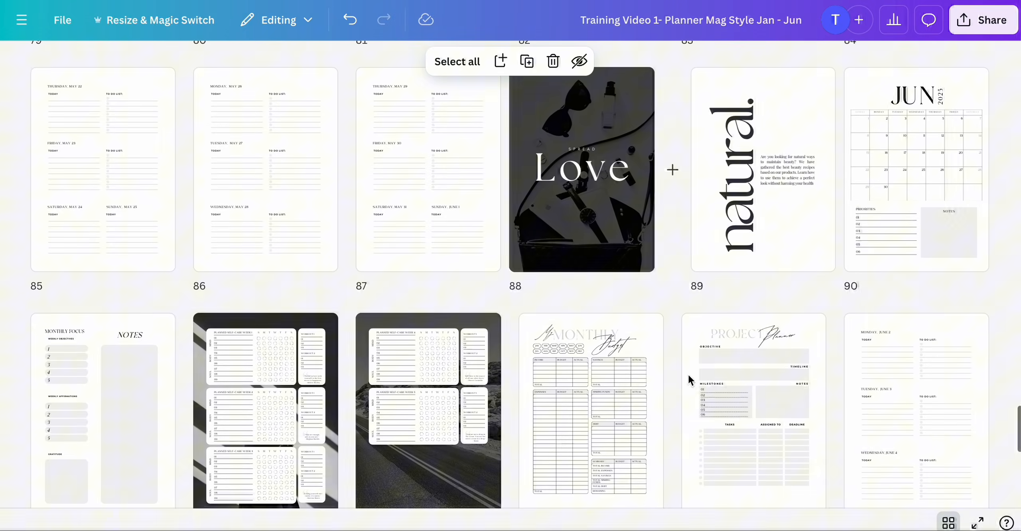
{"action": "double_click", "coordinate": [878, 239]}
{"action": "scroll", "coordinate": [782, 277], "scroll_direction": "down", "scroll_amount": 3}
{"action": "left_click", "coordinate": [651, 315]}
{"action": "key", "text": "Delete"}
{"action": "key", "text": "ctrl+v"}
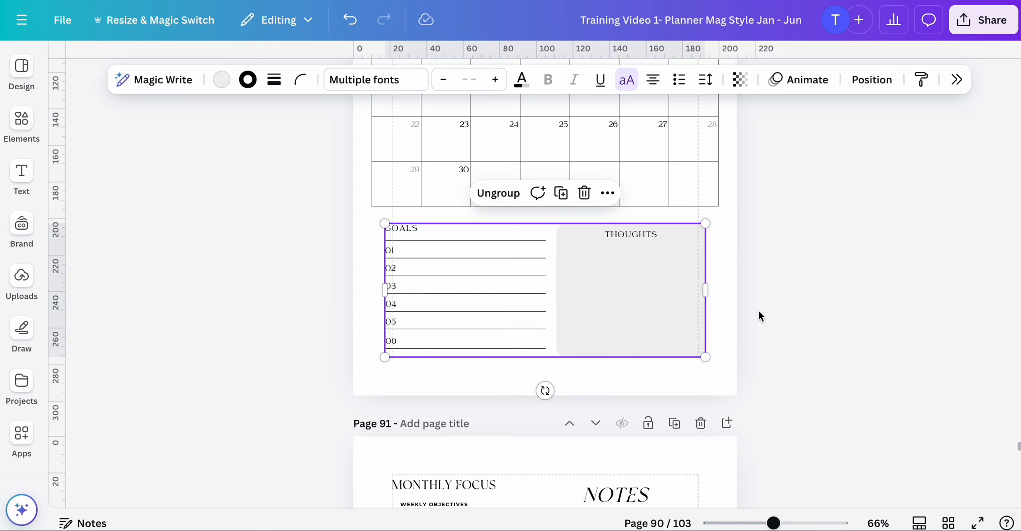
{"action": "scroll", "coordinate": [949, 499], "scroll_direction": "down", "scroll_amount": 8}
- In the Jul - Dec planner, replace the July calendar page 3's PRIORITIES and NOTES section with the pasted GOALS and THOUGHTS group
{"action": "left_click", "coordinate": [949, 523]}
{"action": "scroll", "coordinate": [851, 353], "scroll_direction": "down", "scroll_amount": 8}
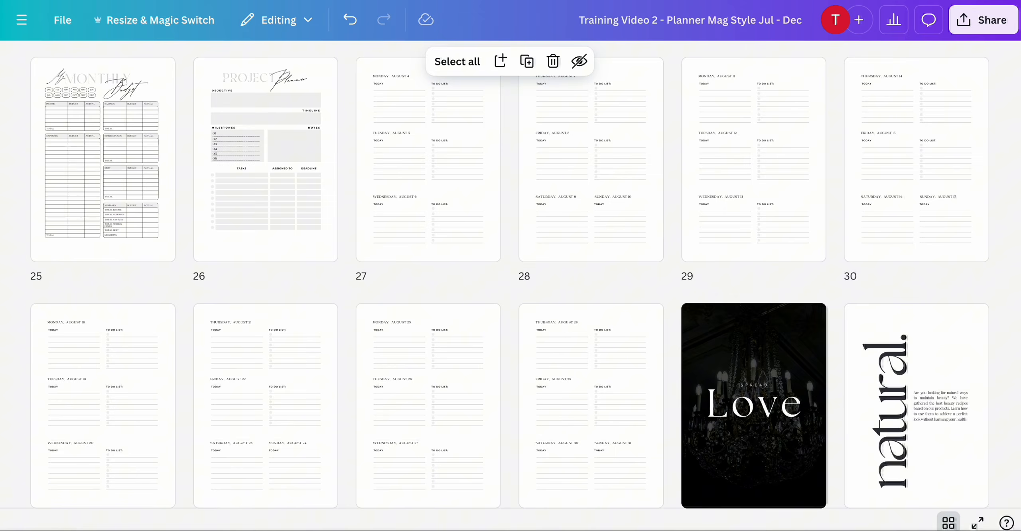
{"action": "scroll", "coordinate": [453, 222], "scroll_direction": "up", "scroll_amount": 5}
{"action": "scroll", "coordinate": [454, 222], "scroll_direction": "up", "scroll_amount": 5}
{"action": "double_click", "coordinate": [453, 222]}
{"action": "scroll", "coordinate": [511, 185], "scroll_direction": "down", "scroll_amount": 3}
{"action": "left_click", "coordinate": [649, 257]}
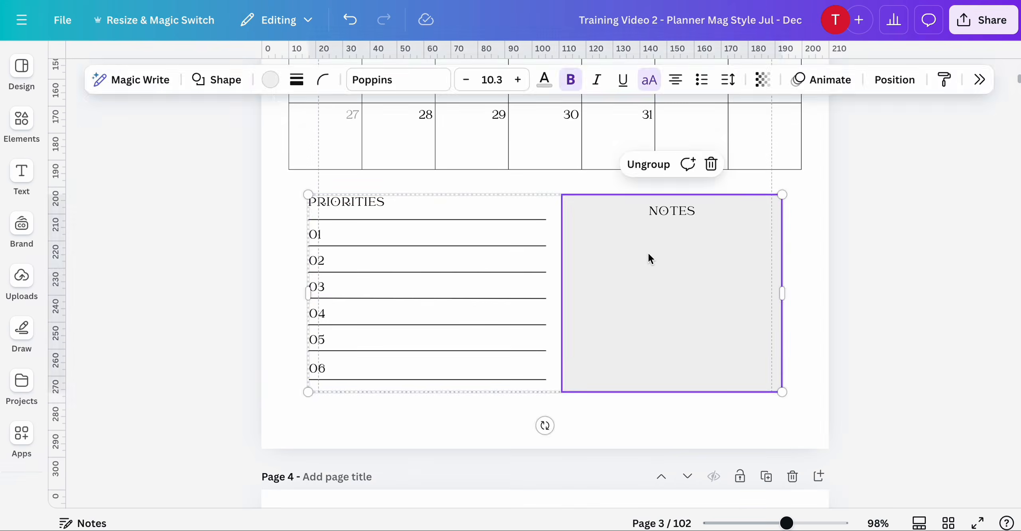
{"action": "key", "text": "Delete"}
{"action": "key", "text": "ctrl+v"}
- On the August calendar page 21, delete the PRIORITIES and NOTES section and paste the GOALS and THOUGHTS group
{"action": "left_click", "coordinate": [948, 522]}
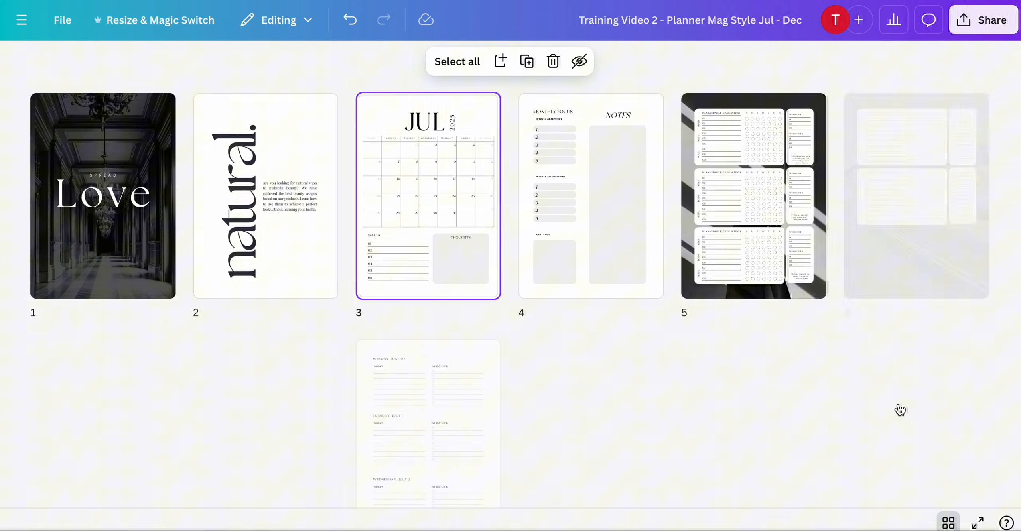
{"action": "scroll", "coordinate": [843, 371], "scroll_direction": "down", "scroll_amount": 2}
{"action": "scroll", "coordinate": [843, 364], "scroll_direction": "down", "scroll_amount": 5}
{"action": "double_click", "coordinate": [455, 255]}
{"action": "scroll", "coordinate": [624, 307], "scroll_direction": "down", "scroll_amount": 5}
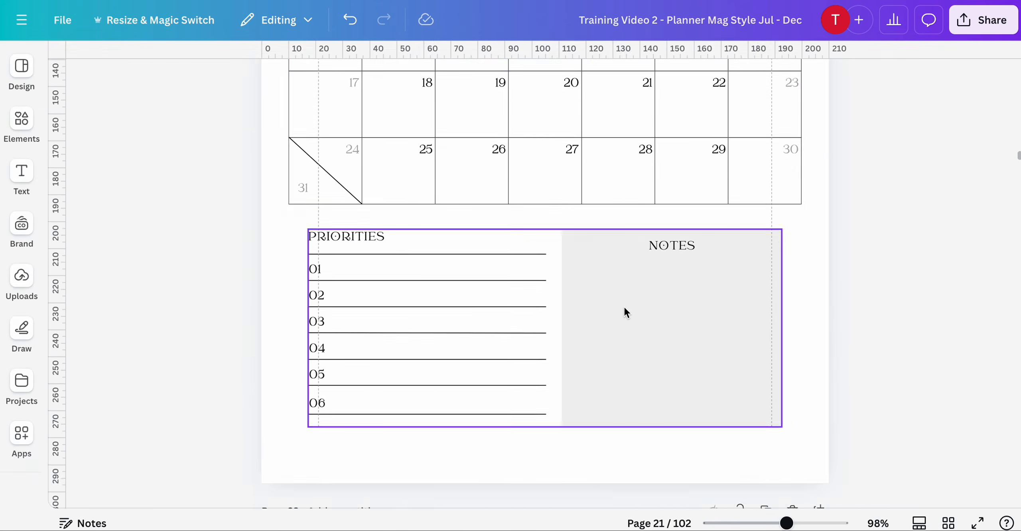
{"action": "left_click", "coordinate": [624, 307]}
{"action": "key", "text": "Delete"}
{"action": "key", "text": "ctrl+v"}
- On the September calendar page 37, delete the PRIORITIES and NOTES section and paste the GOALS and THOUGHTS group
{"action": "left_click", "coordinate": [948, 523]}
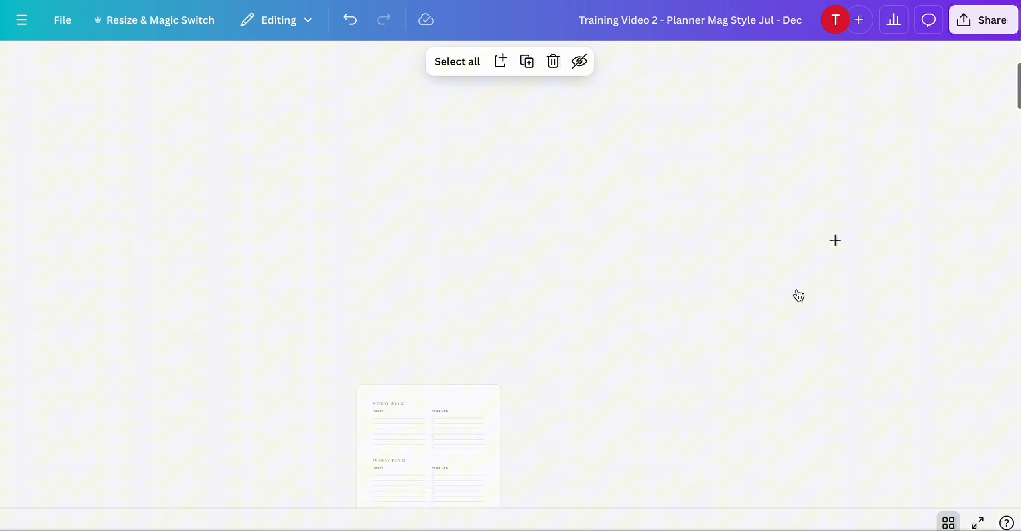
{"action": "scroll", "coordinate": [799, 295], "scroll_direction": "down", "scroll_amount": 3}
{"action": "scroll", "coordinate": [798, 296], "scroll_direction": "down", "scroll_amount": 3}
{"action": "double_click", "coordinate": [139, 330]}
{"action": "scroll", "coordinate": [580, 311], "scroll_direction": "down", "scroll_amount": 8}
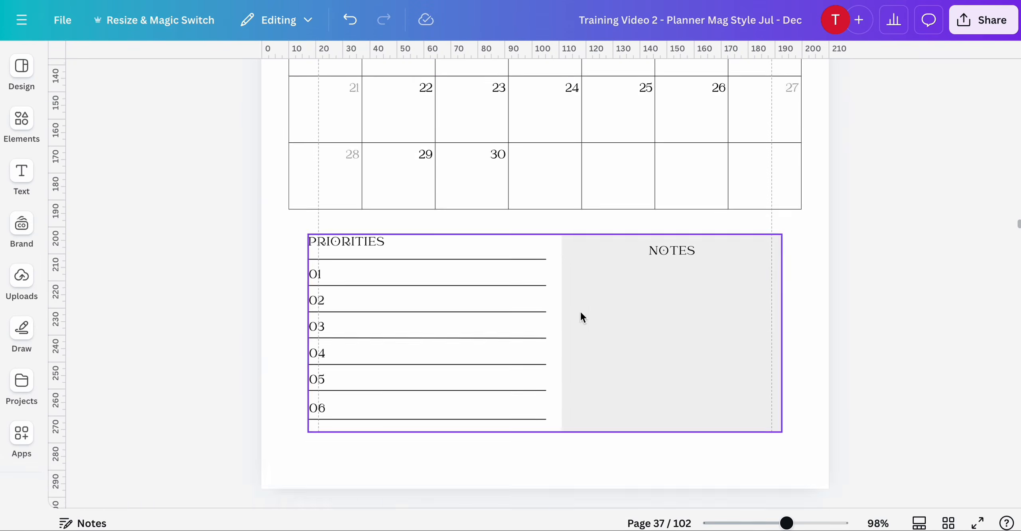
{"action": "left_click", "coordinate": [581, 312]}
{"action": "key", "text": "Delete"}
{"action": "left_click", "coordinate": [631, 290]}
{"action": "key", "text": "super+v"}
{"action": "left_click", "coordinate": [878, 399]}
- On the October calendar page 53, delete the PRIORITIES and NOTES section and paste the GOALS and THOUGHTS group
{"action": "left_click", "coordinate": [949, 523]}
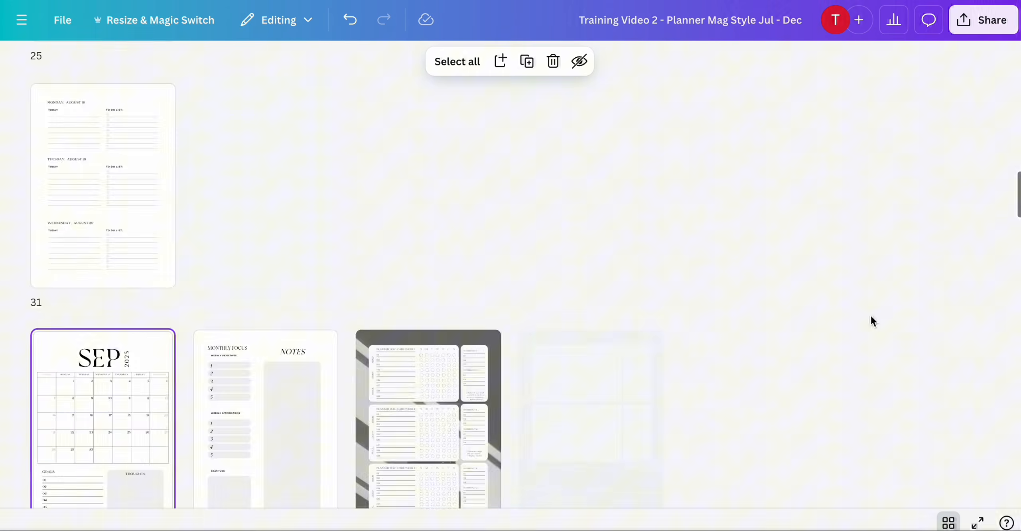
{"action": "scroll", "coordinate": [871, 319], "scroll_direction": "down", "scroll_amount": 10}
{"action": "double_click", "coordinate": [734, 322]}
{"action": "left_click", "coordinate": [696, 349]}
{"action": "key", "text": "Delete"}
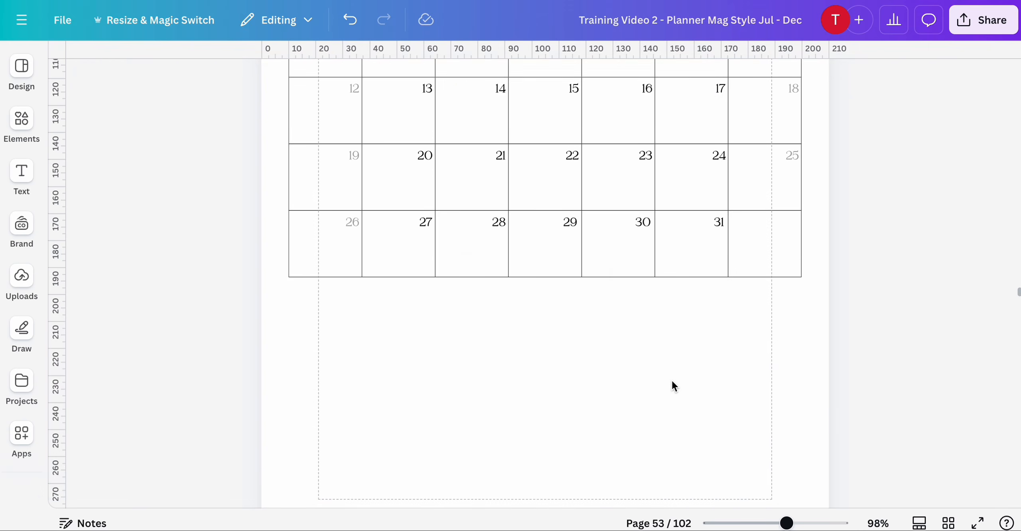
{"action": "left_click", "coordinate": [659, 371]}
{"action": "key", "text": "super+v"}
- On the November calendar page 71, delete the PRIORITIES and NOTES section and paste the GOALS and THOUGHTS group
{"action": "left_click", "coordinate": [949, 522]}
{"action": "scroll", "coordinate": [863, 306], "scroll_direction": "down", "scroll_amount": 10}
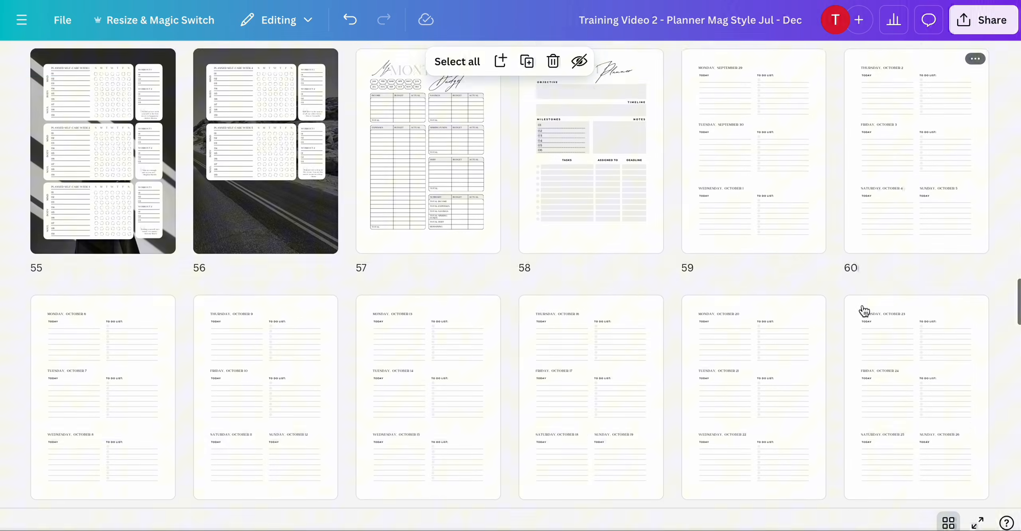
{"action": "double_click", "coordinate": [738, 360]}
{"action": "left_click", "coordinate": [728, 264]}
{"action": "key", "text": "Delete"}
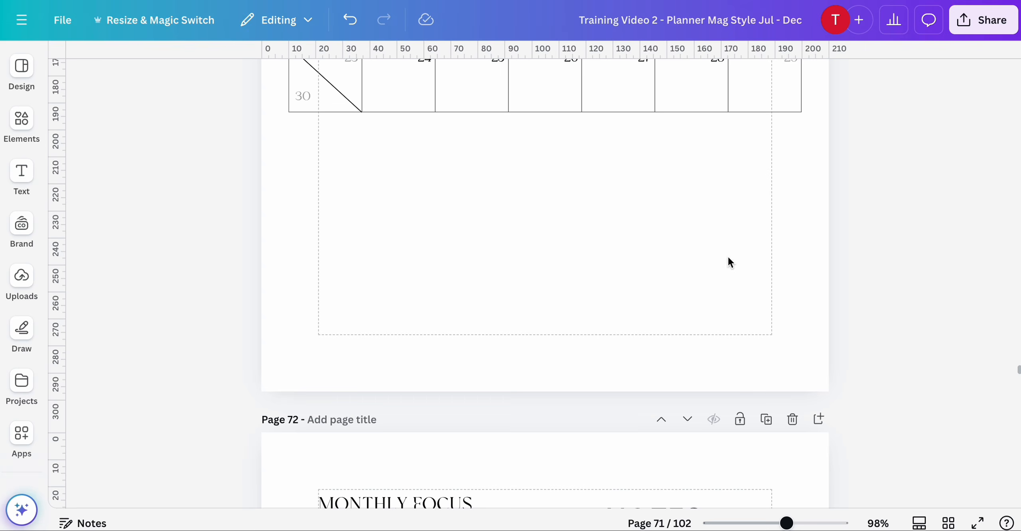
{"action": "left_click", "coordinate": [670, 253]}
{"action": "key", "text": "super+v"}
- On the December calendar page 89, delete the PRIORITIES and NOTES section and paste the GOALS and THOUGHTS group
{"action": "left_click", "coordinate": [949, 523]}
{"action": "scroll", "coordinate": [800, 308], "scroll_direction": "down", "scroll_amount": 6}
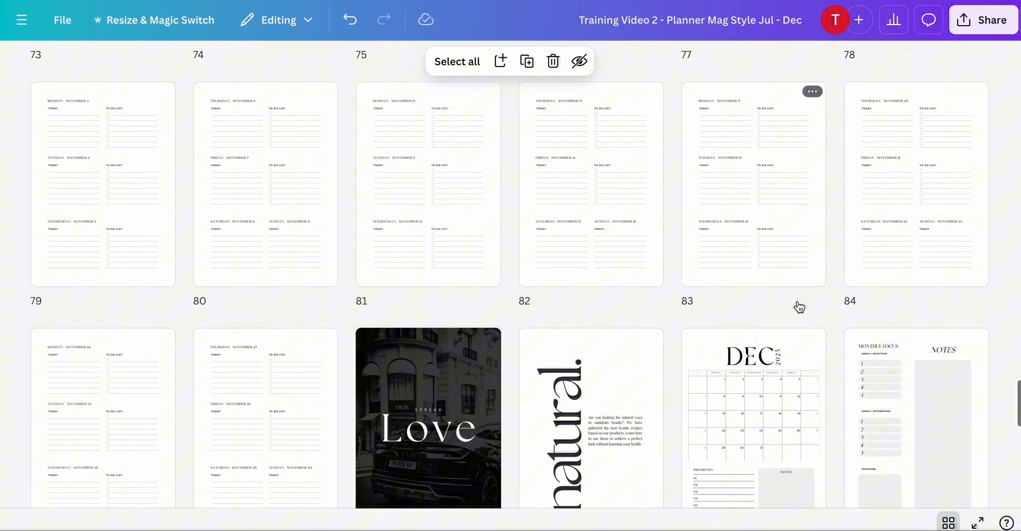
{"action": "double_click", "coordinate": [787, 239]}
{"action": "left_click", "coordinate": [680, 321]}
{"action": "key", "text": "Delete"}
{"action": "left_click", "coordinate": [681, 316]}
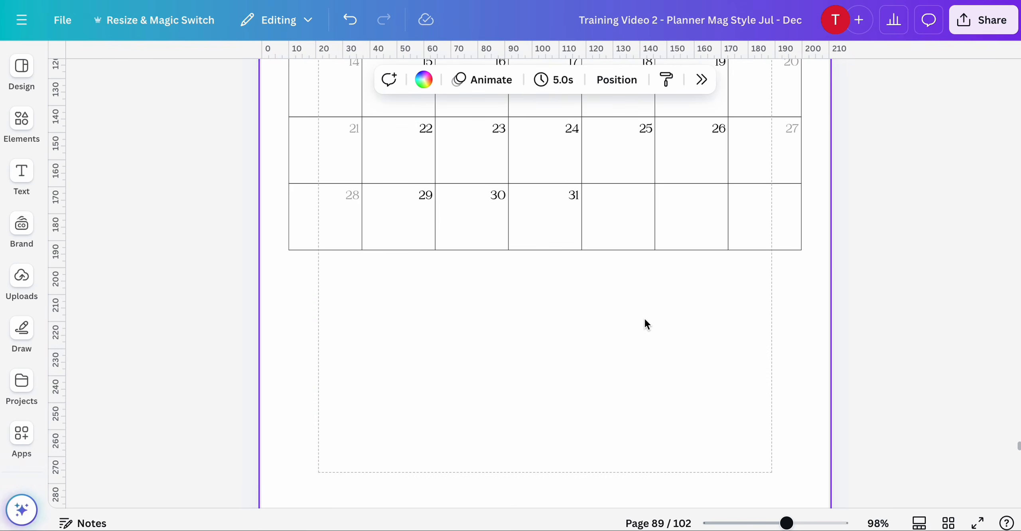
{"action": "key", "text": "super+v"}
- Open page 2 of the Jan - Jun planner and browse black and white pictures in Photos for its General Tips image
{"action": "left_click", "coordinate": [948, 522]}
{"action": "scroll", "coordinate": [929, 364], "scroll_direction": "down", "scroll_amount": 10}
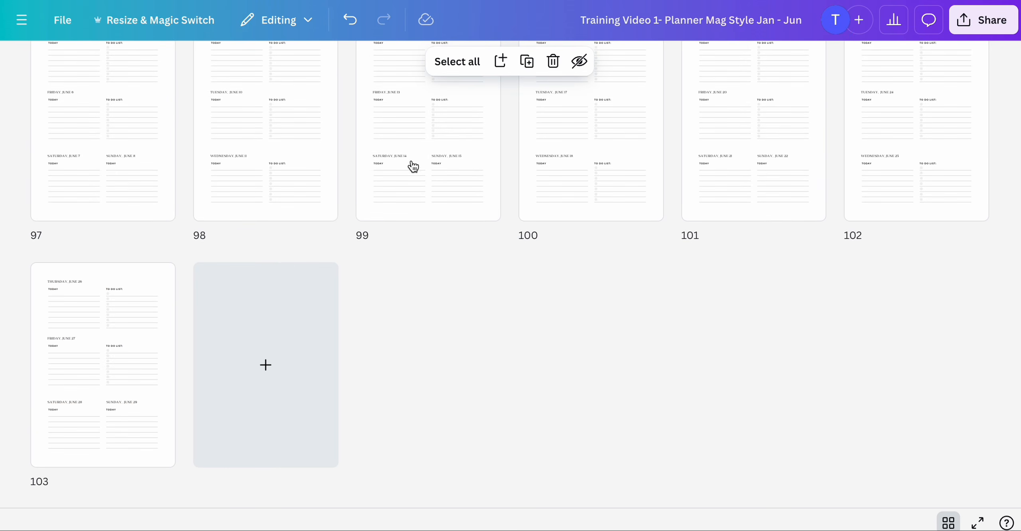
{"action": "scroll", "coordinate": [415, 168], "scroll_direction": "up", "scroll_amount": 20}
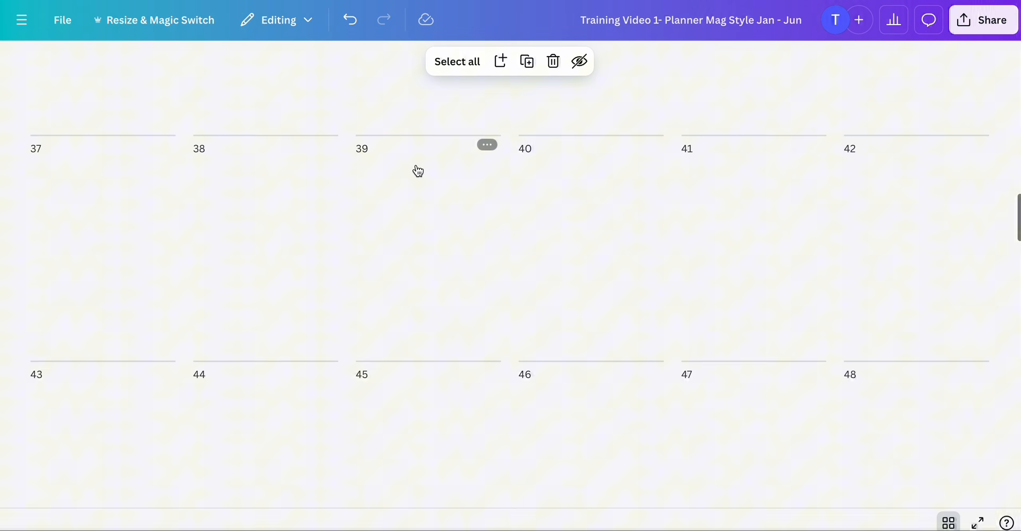
{"action": "scroll", "coordinate": [417, 171], "scroll_direction": "up", "scroll_amount": 15}
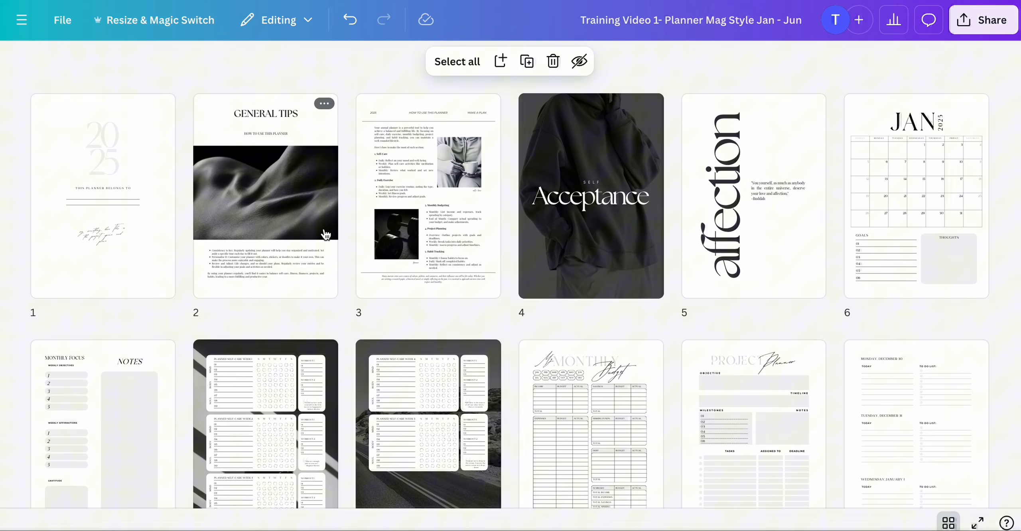
{"action": "double_click", "coordinate": [234, 201]}
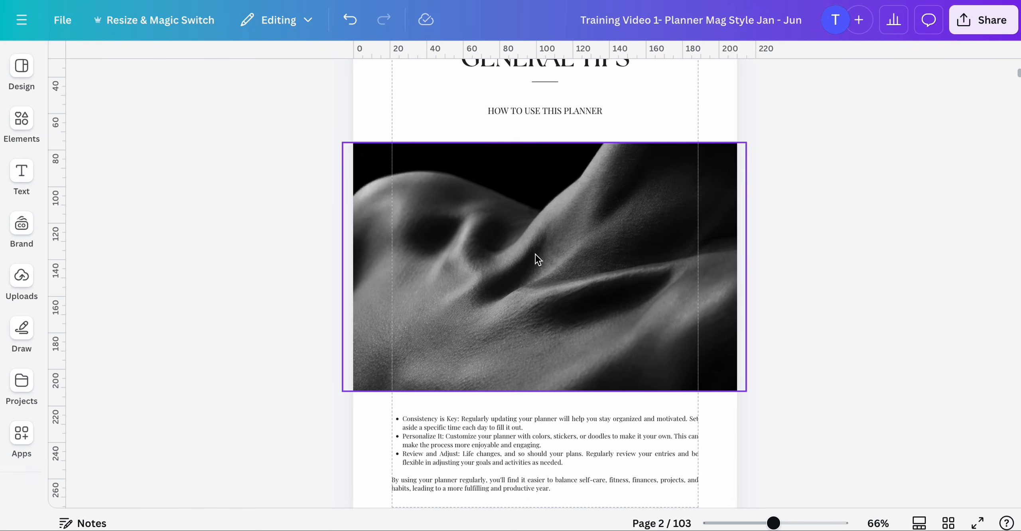
{"action": "left_click", "coordinate": [567, 212]}
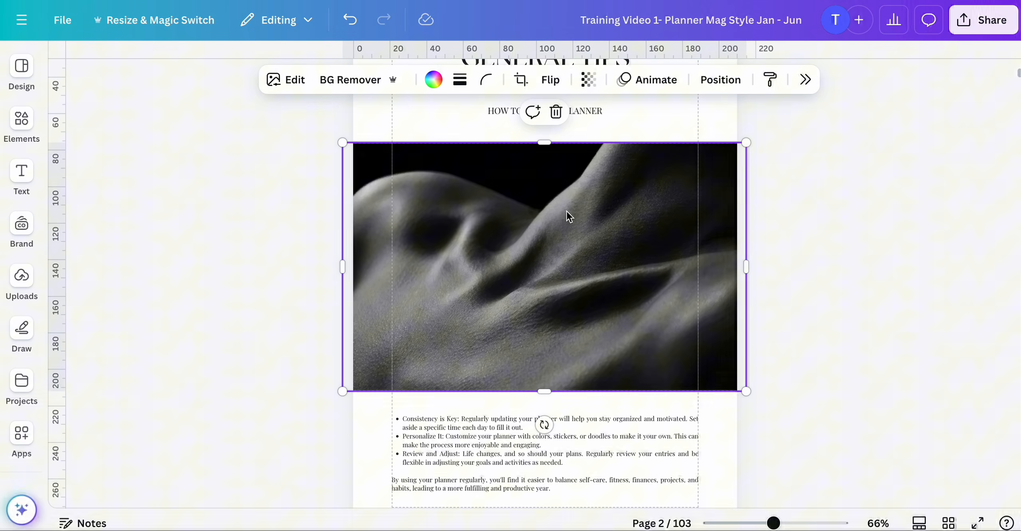
{"action": "left_click", "coordinate": [21, 227]}
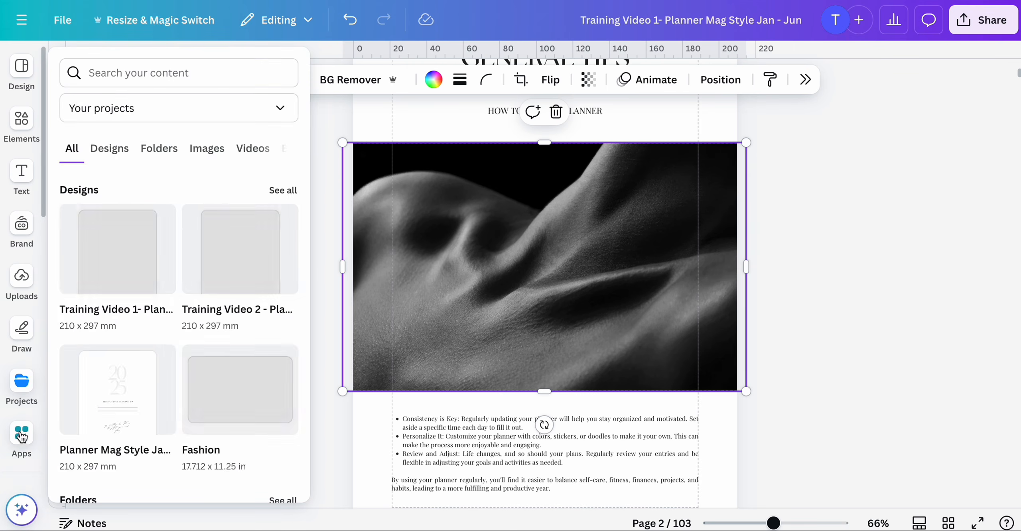
{"action": "scroll", "coordinate": [23, 381], "scroll_direction": "down", "scroll_amount": 5}
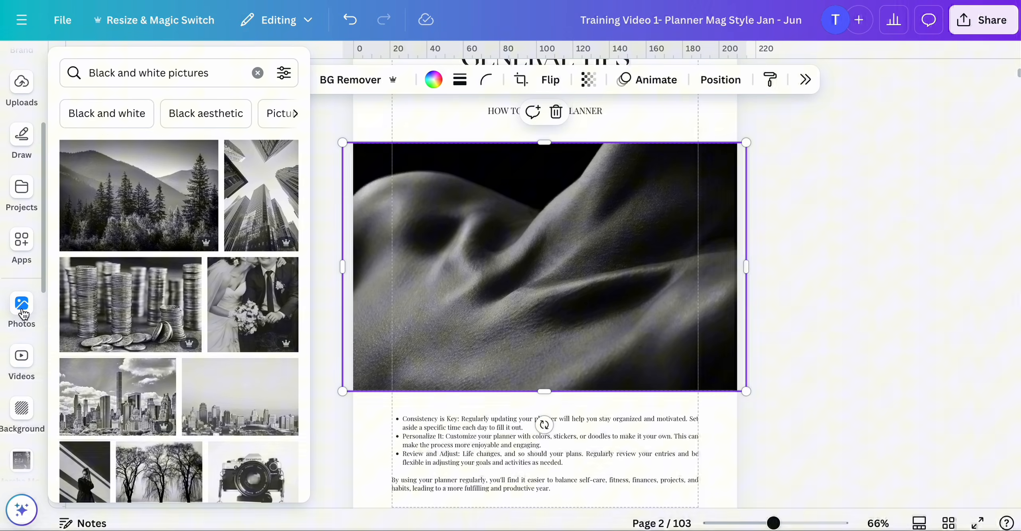
{"action": "left_click", "coordinate": [32, 314]}
{"action": "scroll", "coordinate": [154, 317], "scroll_direction": "down", "scroll_amount": 3}
{"action": "scroll", "coordinate": [155, 317], "scroll_direction": "down", "scroll_amount": 6}
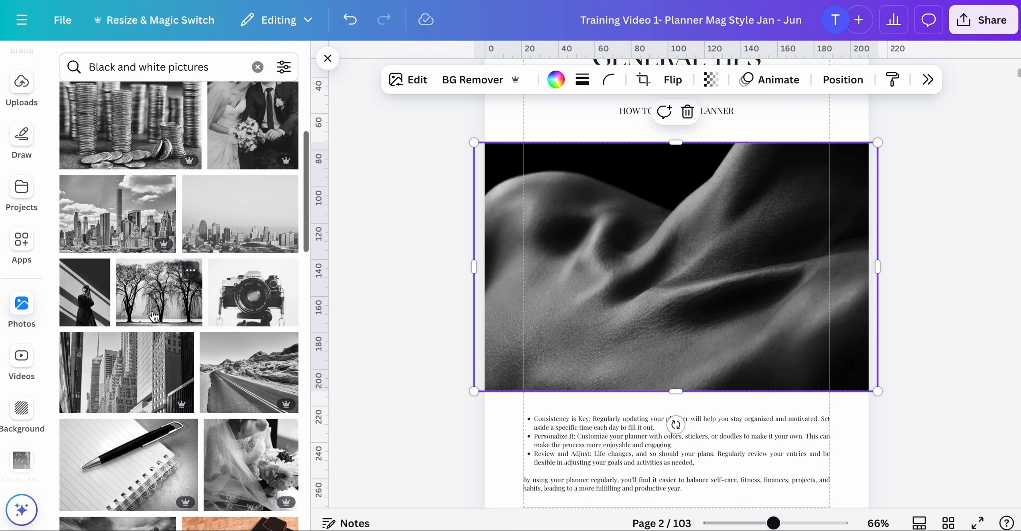
{"action": "scroll", "coordinate": [153, 315], "scroll_direction": "up", "scroll_amount": 2}
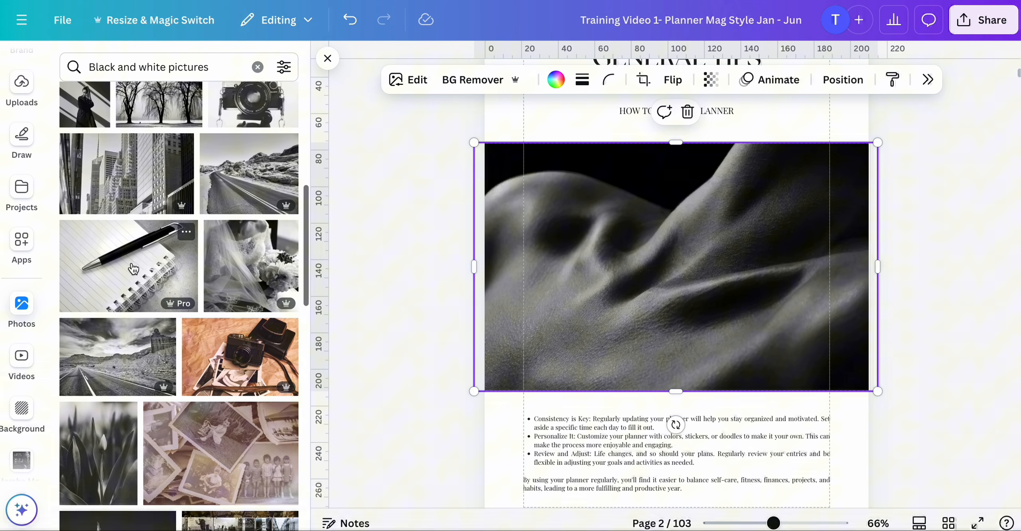
{"action": "left_click", "coordinate": [159, 263]}
{"action": "left_click_drag", "start_coordinate": [698, 251], "coordinate": [665, 344]}
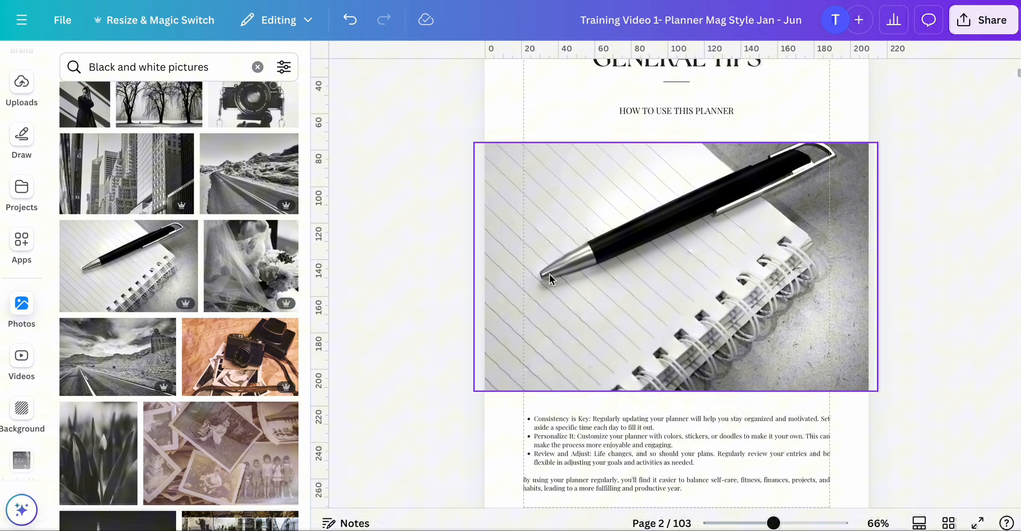
{"action": "left_click", "coordinate": [350, 21]}
{"action": "left_click", "coordinate": [349, 20]}
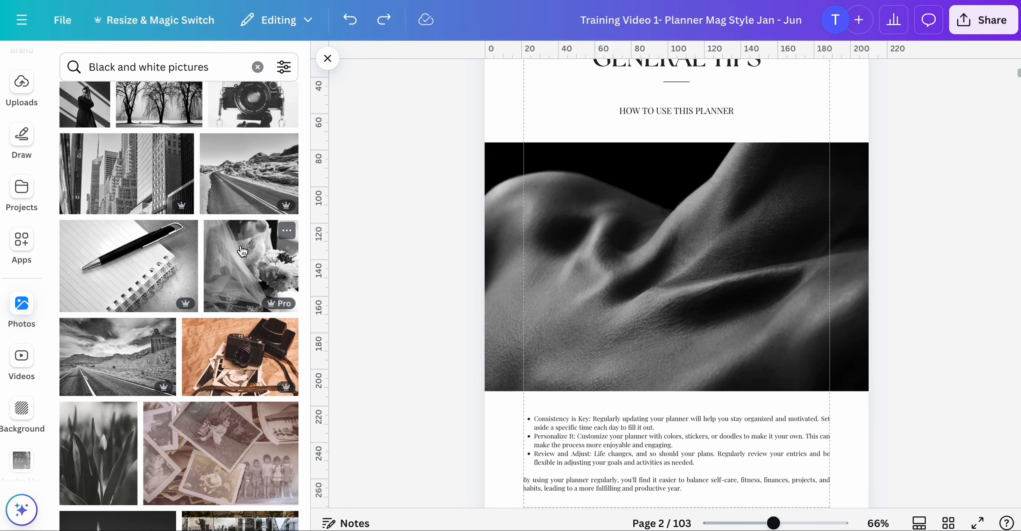
- Replace the General Tips photo on page 2 with the black-and-white pen and notebook photo
{"action": "left_click", "coordinate": [117, 261]}
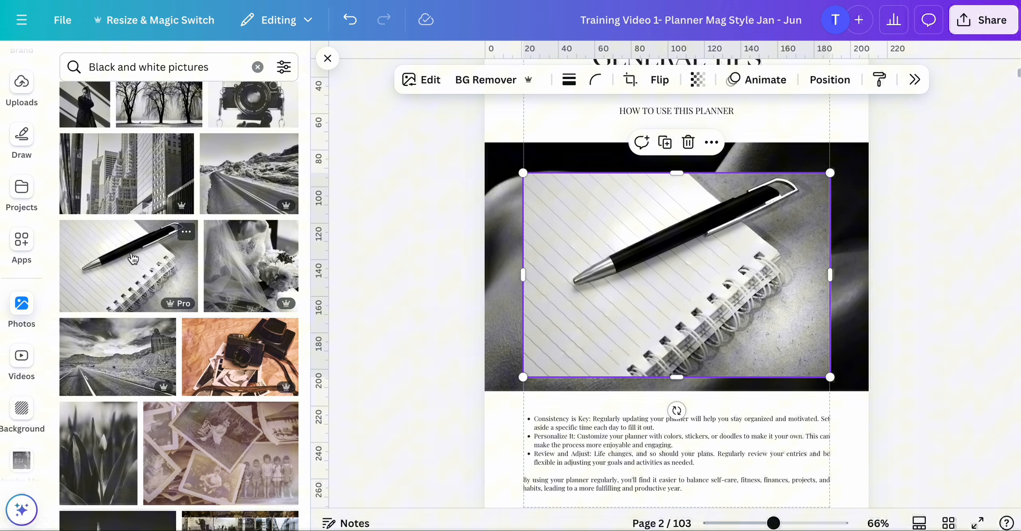
{"action": "left_click_drag", "start_coordinate": [651, 260], "coordinate": [736, 209]}
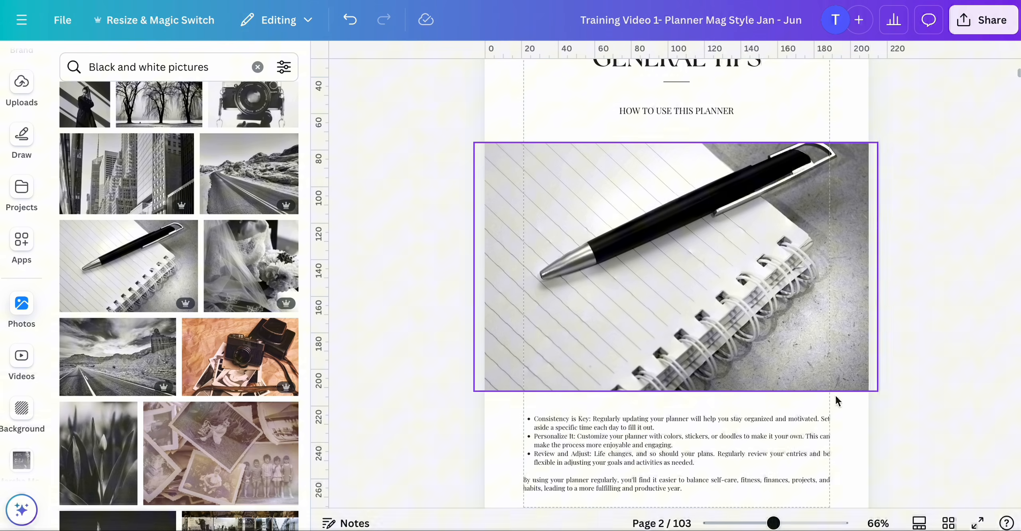
- Replace the self-love photo on page 3 with a black-and-white tulip photo
{"action": "scroll", "coordinate": [905, 418], "scroll_direction": "down", "scroll_amount": 5}
{"action": "scroll", "coordinate": [905, 418], "scroll_direction": "down", "scroll_amount": 8}
{"action": "scroll", "coordinate": [818, 191], "scroll_direction": "up", "scroll_amount": 1}
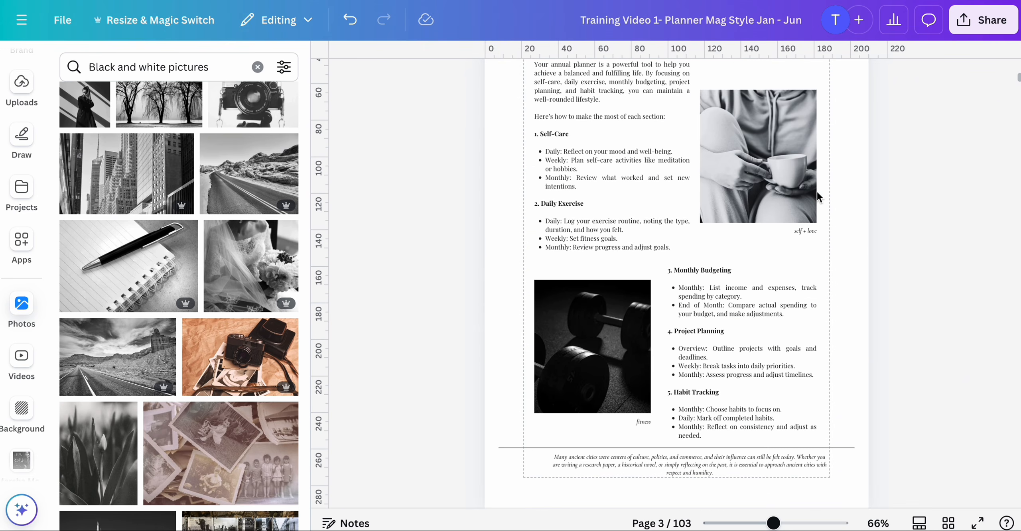
{"action": "scroll", "coordinate": [263, 296], "scroll_direction": "down", "scroll_amount": 5}
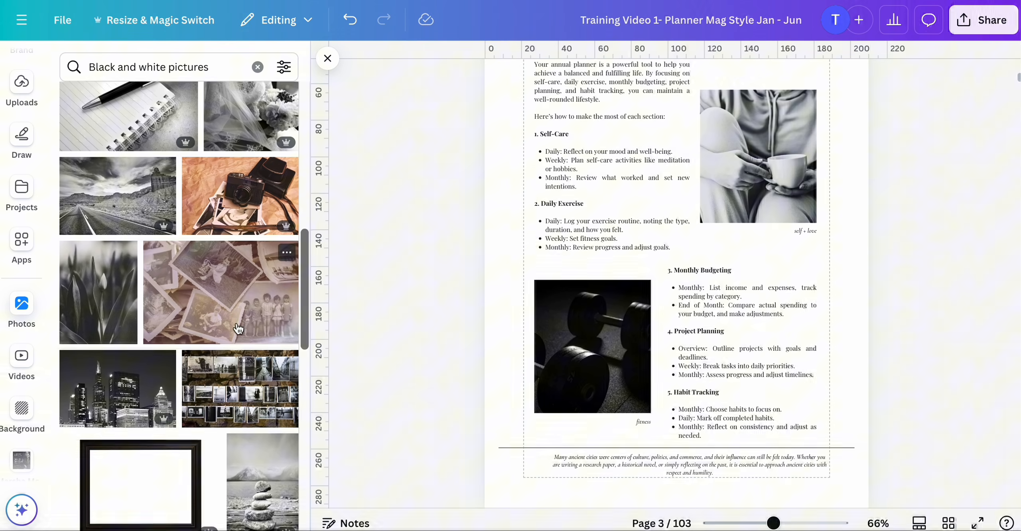
{"action": "left_click", "coordinate": [109, 268]}
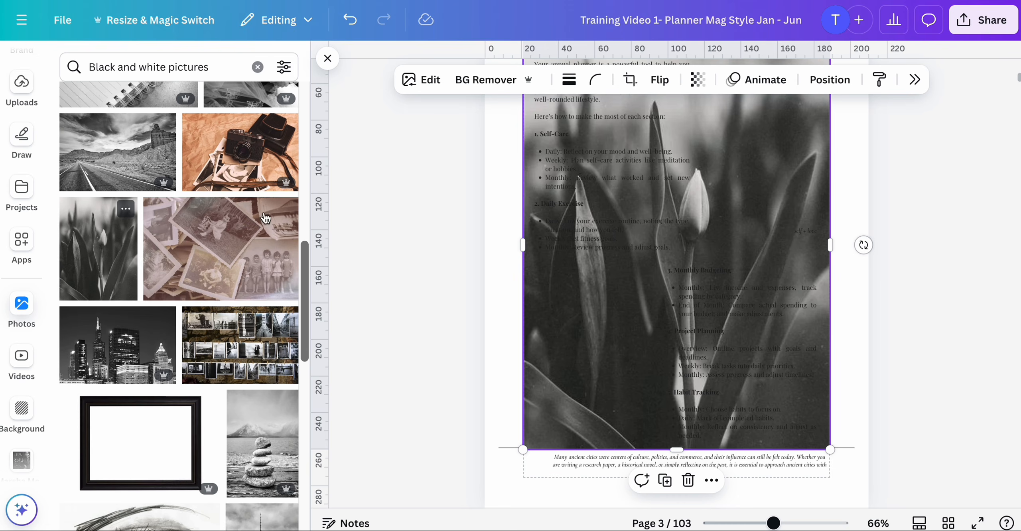
{"action": "left_click_drag", "start_coordinate": [754, 181], "coordinate": [780, 164]}
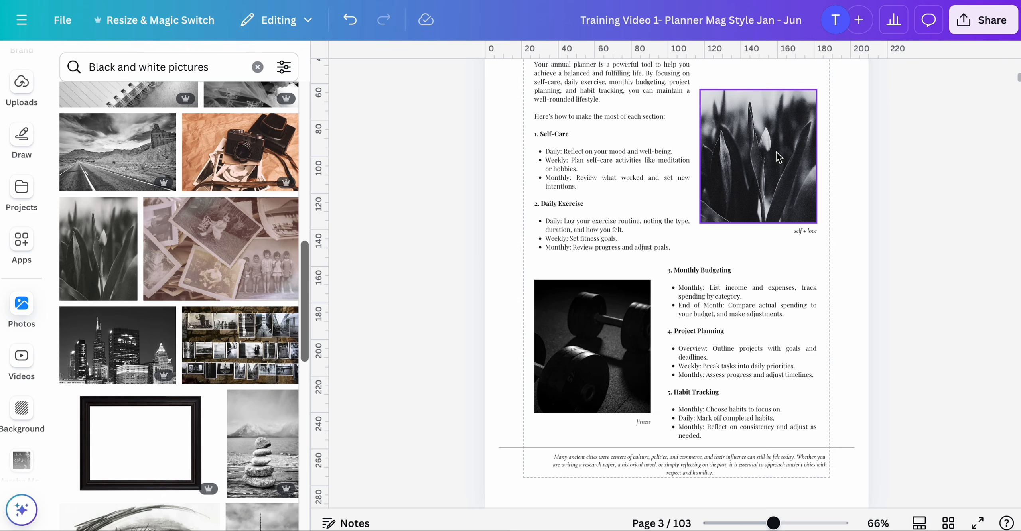
- Replace the fitness photo on page 3 with a black-and-white skyscraper city photo
{"action": "scroll", "coordinate": [475, 279], "scroll_direction": "down", "scroll_amount": 1}
{"action": "scroll", "coordinate": [205, 386], "scroll_direction": "down", "scroll_amount": 8}
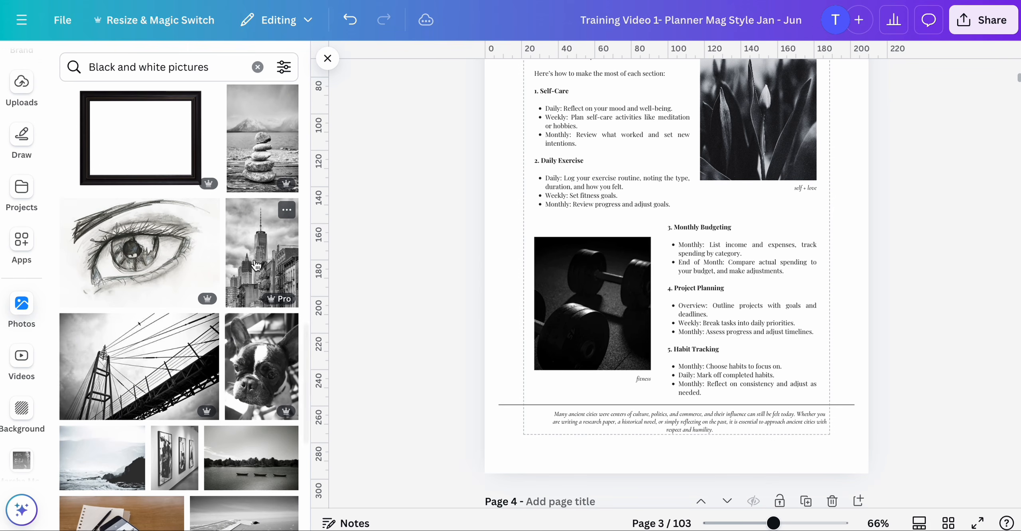
{"action": "left_click", "coordinate": [257, 265]}
{"action": "left_click_drag", "start_coordinate": [639, 271], "coordinate": [600, 293]}
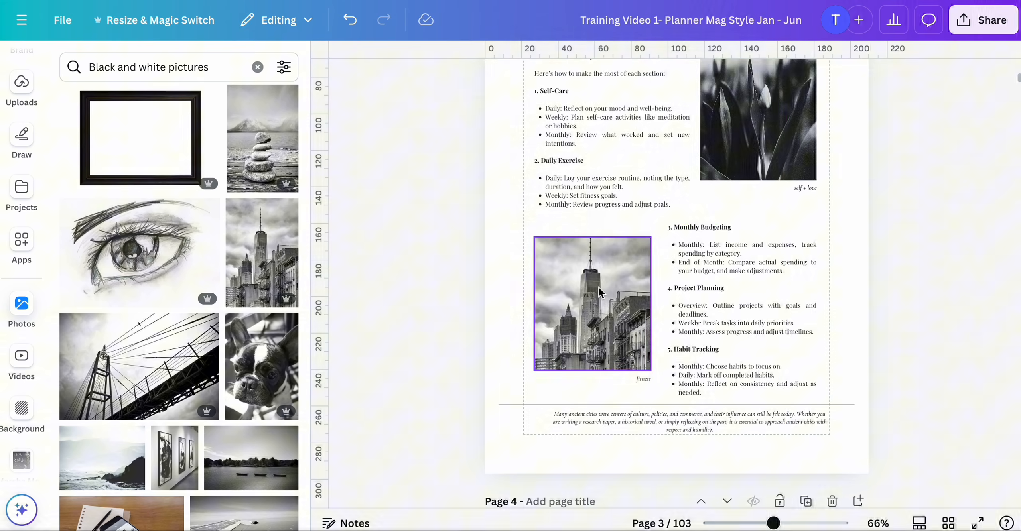
- Replace the background of the Self Acceptance page 4 with the black-and-white tulip photo
{"action": "scroll", "coordinate": [436, 314], "scroll_direction": "down", "scroll_amount": 10}
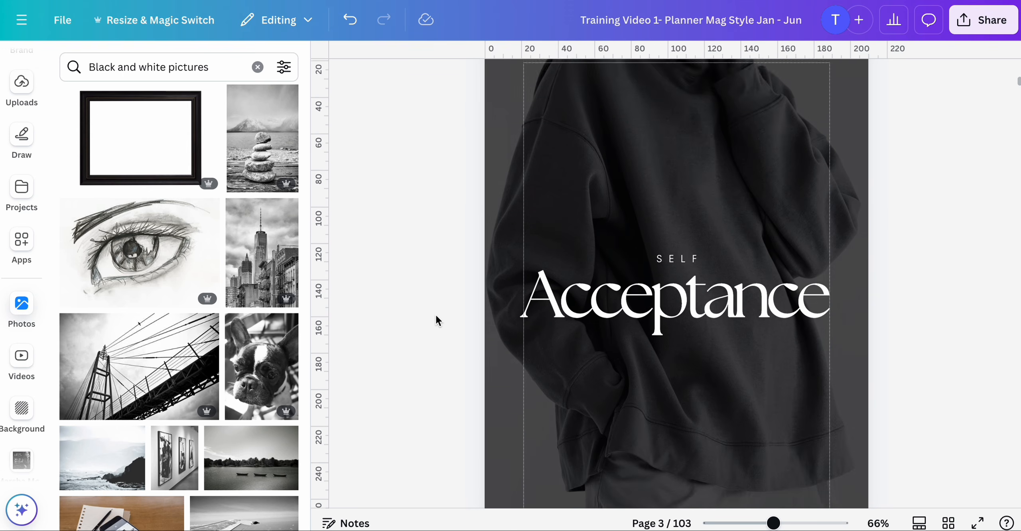
{"action": "scroll", "coordinate": [436, 313], "scroll_direction": "up", "scroll_amount": 3}
{"action": "left_click", "coordinate": [592, 225]}
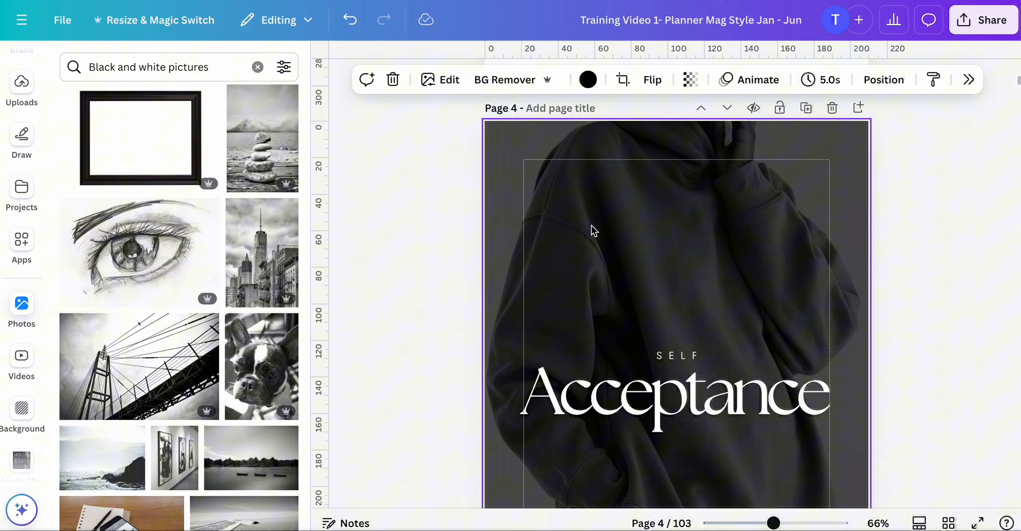
{"action": "scroll", "coordinate": [591, 225], "scroll_direction": "down", "scroll_amount": 1}
{"action": "scroll", "coordinate": [592, 225], "scroll_direction": "up", "scroll_amount": 1}
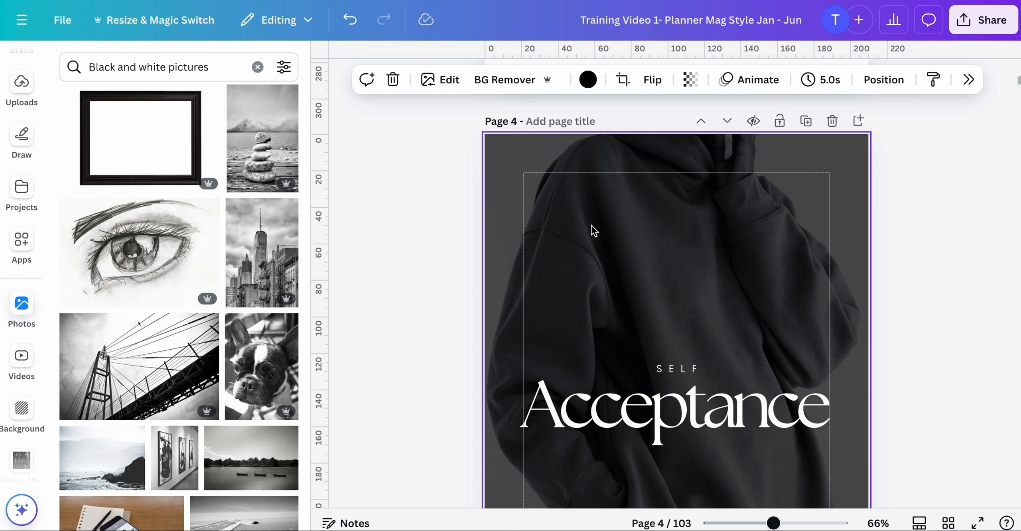
{"action": "left_click", "coordinate": [949, 523]}
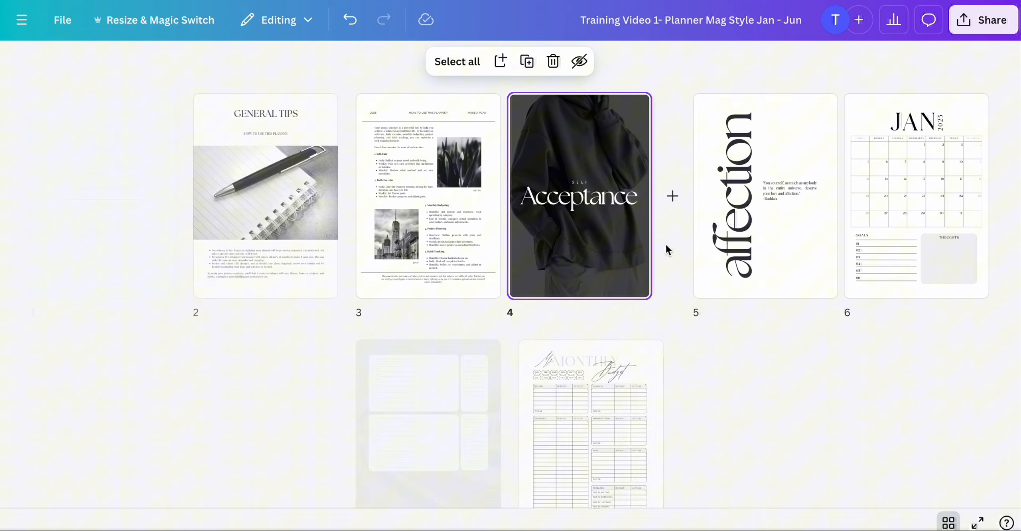
{"action": "double_click", "coordinate": [569, 127]}
{"action": "left_click", "coordinate": [569, 128]}
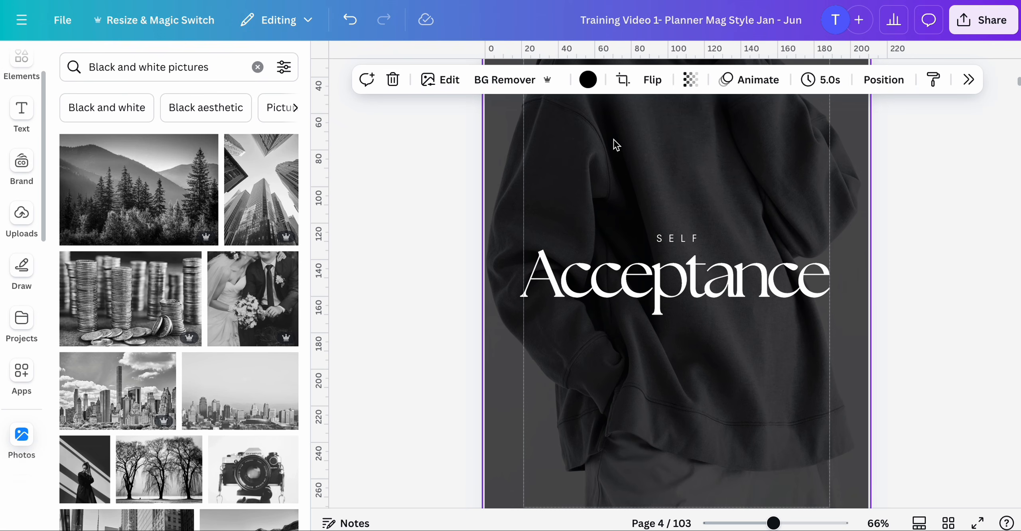
{"action": "scroll", "coordinate": [614, 139], "scroll_direction": "up", "scroll_amount": 1}
{"action": "scroll", "coordinate": [175, 301], "scroll_direction": "down", "scroll_amount": 2}
{"action": "scroll", "coordinate": [176, 301], "scroll_direction": "down", "scroll_amount": 10}
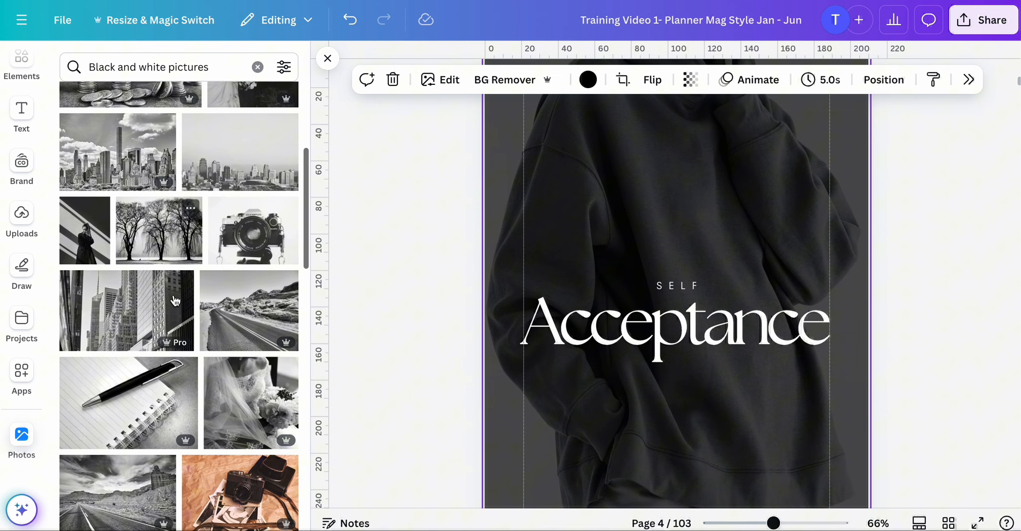
{"action": "scroll", "coordinate": [174, 299], "scroll_direction": "down", "scroll_amount": 5}
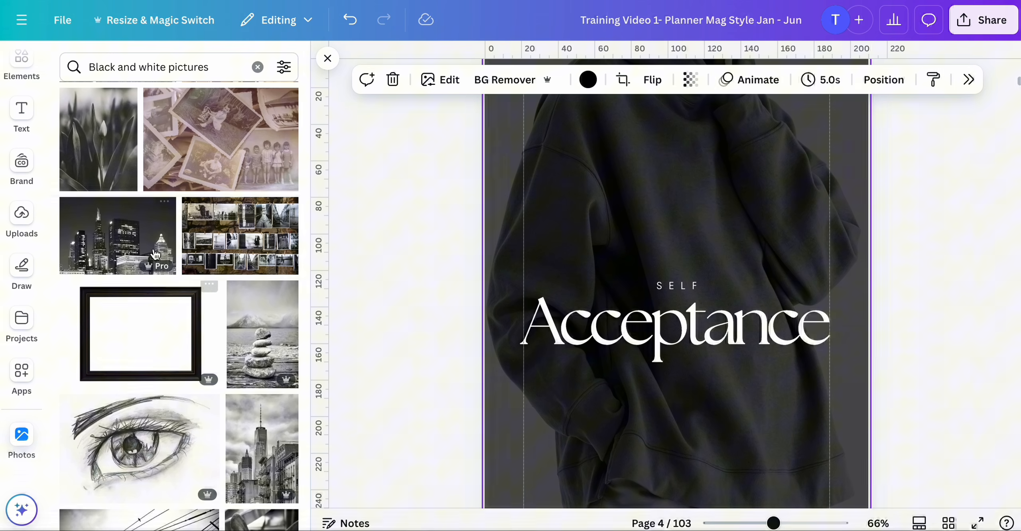
{"action": "scroll", "coordinate": [97, 184], "scroll_direction": "up", "scroll_amount": 2}
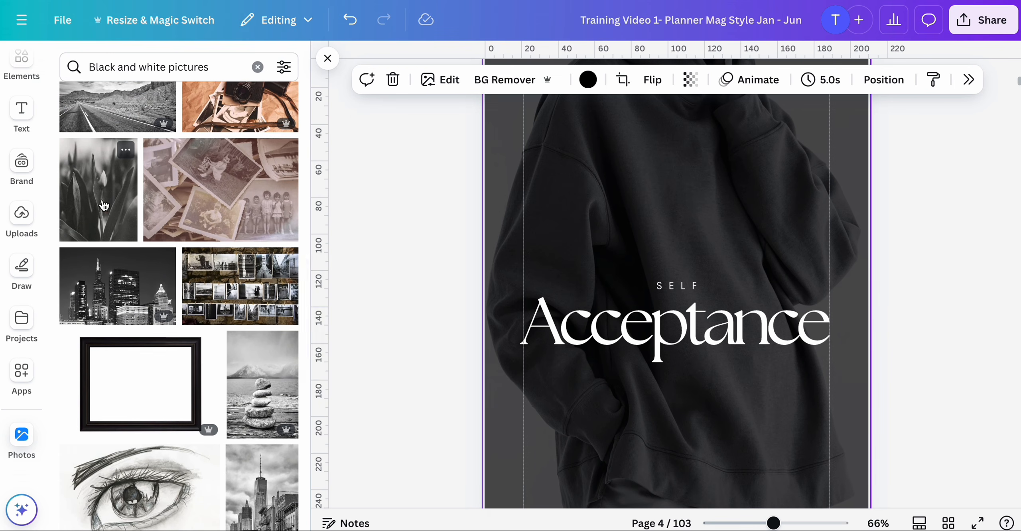
{"action": "left_click", "coordinate": [104, 206]}
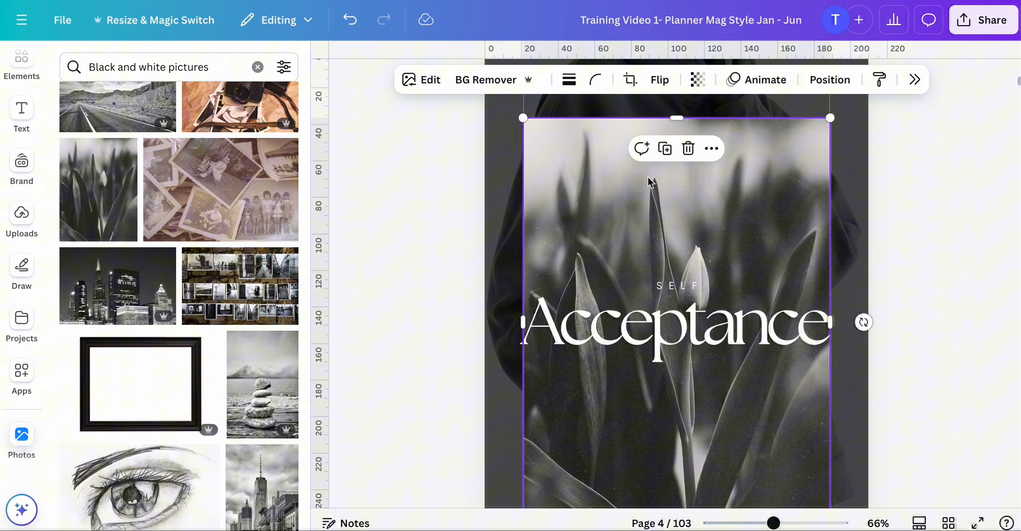
{"action": "left_click", "coordinate": [712, 150]}
{"action": "scroll", "coordinate": [798, 319], "scroll_direction": "down", "scroll_amount": 3}
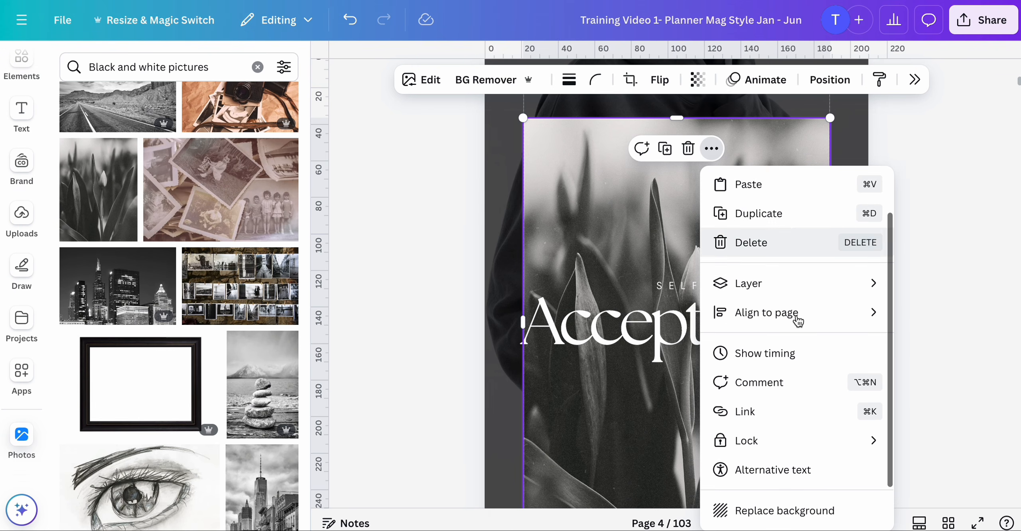
{"action": "left_click", "coordinate": [768, 459]}
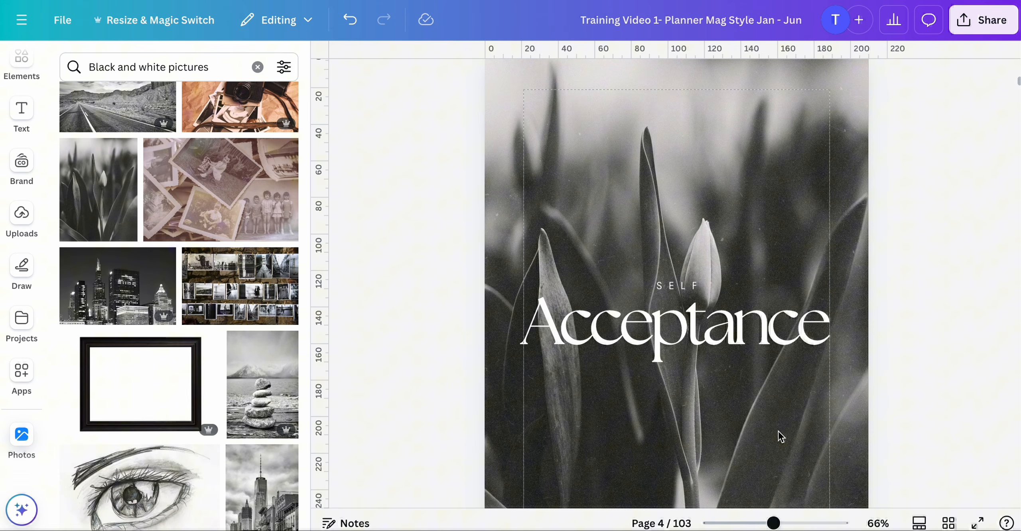
- Review the updated Self Acceptance cover on page 4 at a smaller zoom
{"action": "scroll", "coordinate": [785, 421], "scroll_direction": "down", "scroll_amount": 5}
{"action": "scroll", "coordinate": [786, 422], "scroll_direction": "up", "scroll_amount": 5}
{"action": "scroll", "coordinate": [785, 422], "scroll_direction": "up", "scroll_amount": 1}
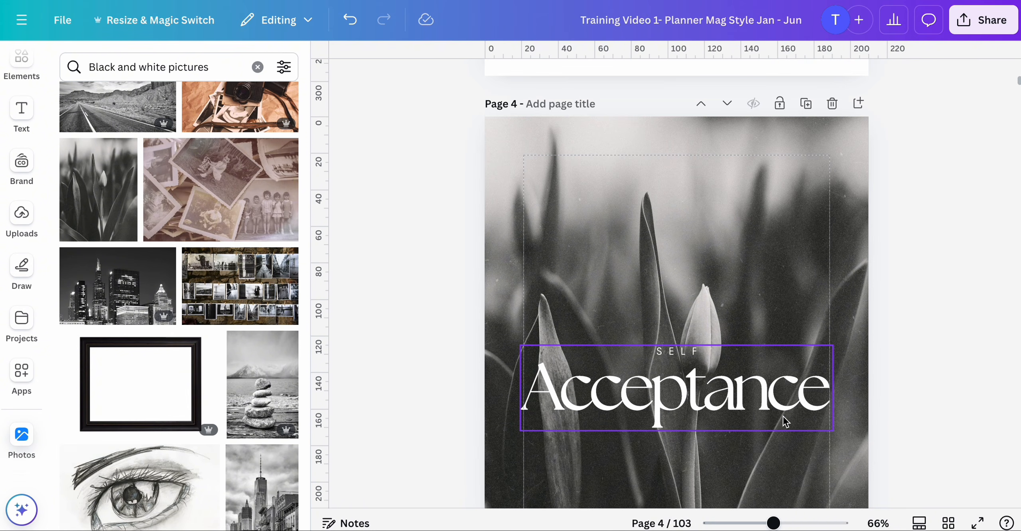
{"action": "left_click_drag", "start_coordinate": [780, 526], "coordinate": [769, 525]}
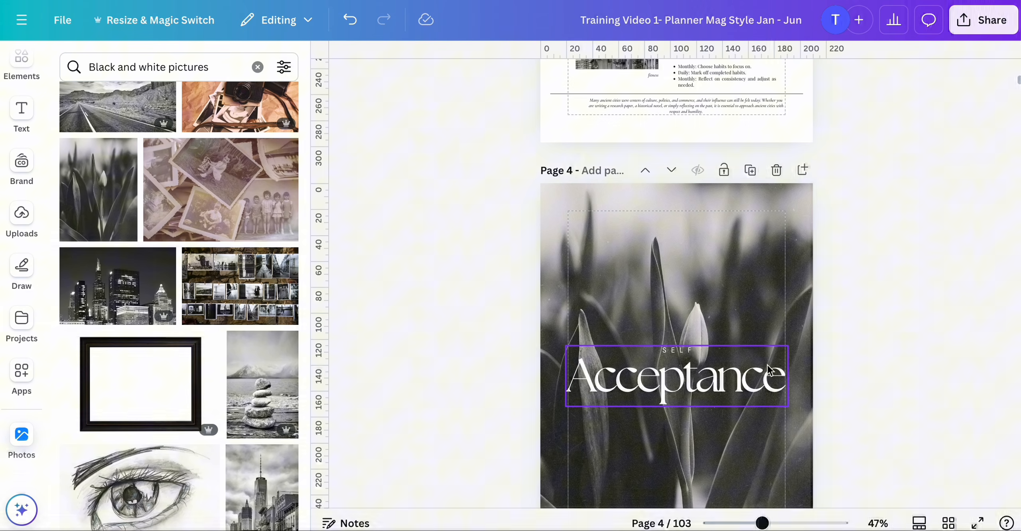
{"action": "scroll", "coordinate": [770, 370], "scroll_direction": "down", "scroll_amount": 3}
{"action": "left_click", "coordinate": [726, 354]}
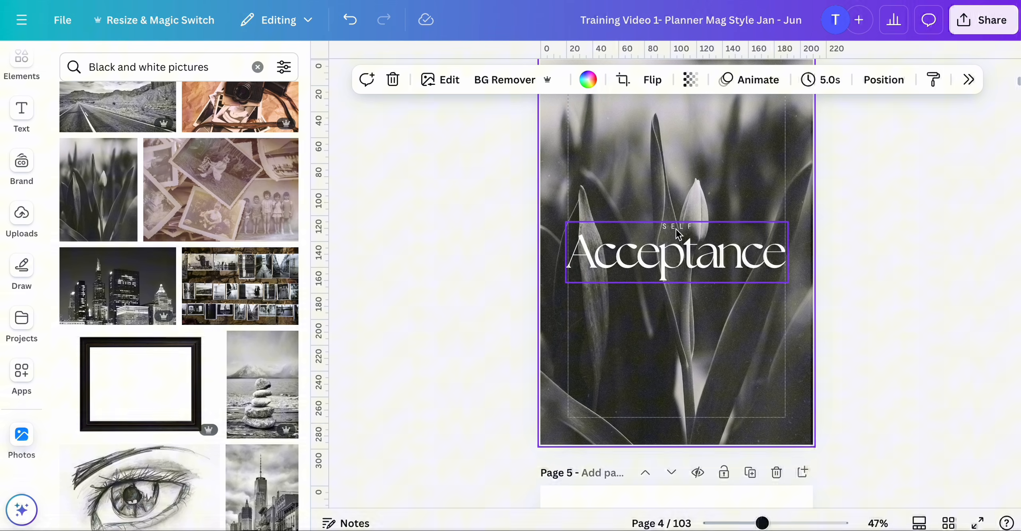
{"action": "scroll", "coordinate": [679, 234], "scroll_direction": "up", "scroll_amount": 2}
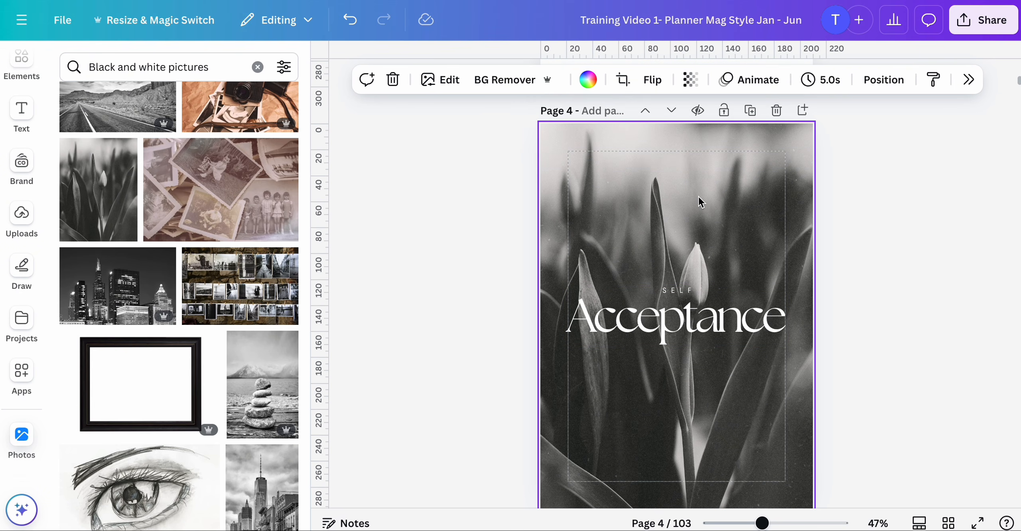
{"action": "left_click", "coordinate": [515, 191]}
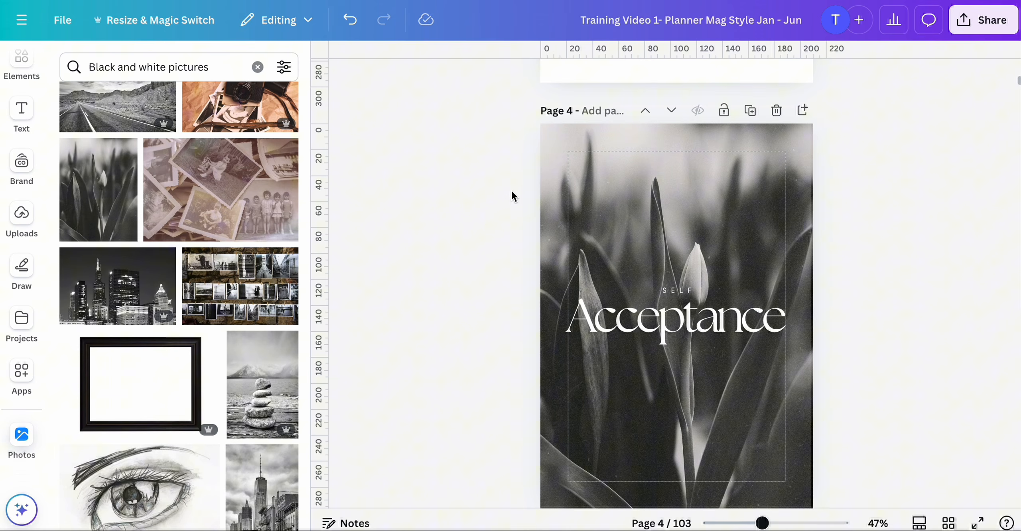
- Set the Self Acceptance page 4 background color to black and the tulip photo's transparency to 43
{"action": "left_click", "coordinate": [582, 157]}
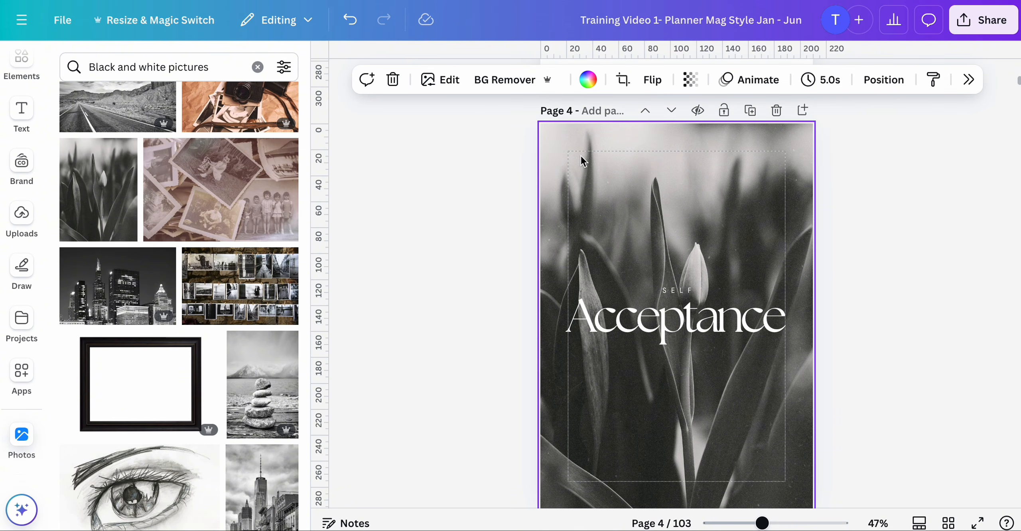
{"action": "left_click", "coordinate": [588, 79]}
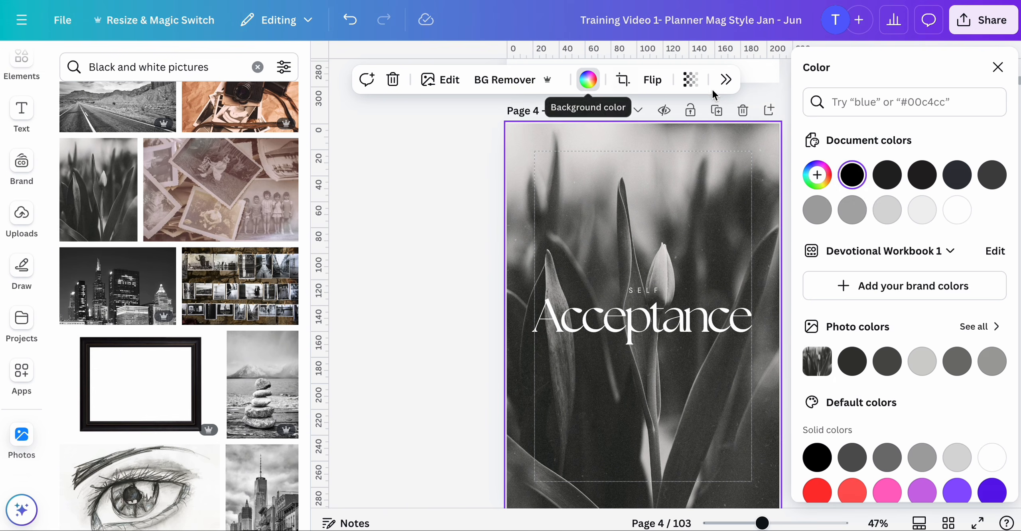
{"action": "left_click", "coordinate": [853, 175]}
{"action": "left_click", "coordinate": [852, 176]}
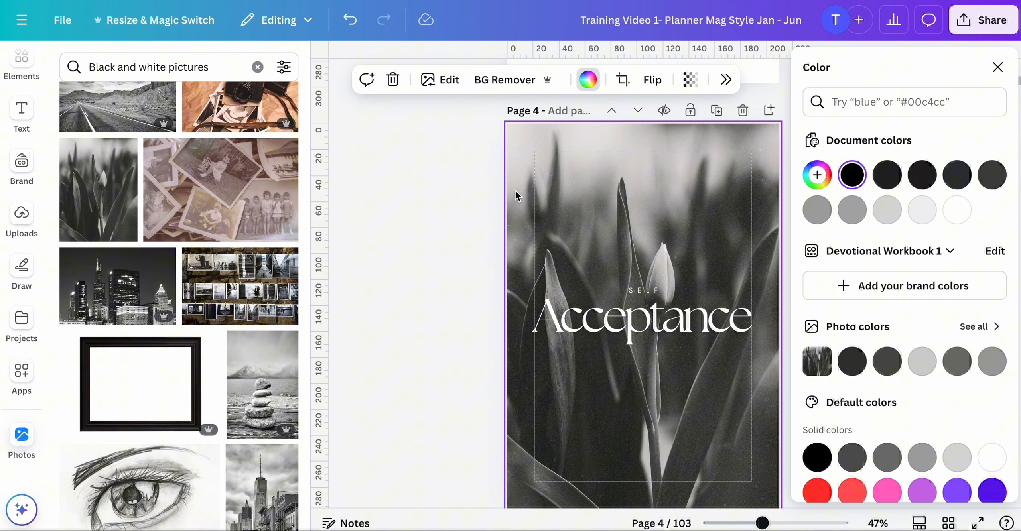
{"action": "left_click", "coordinate": [477, 199]}
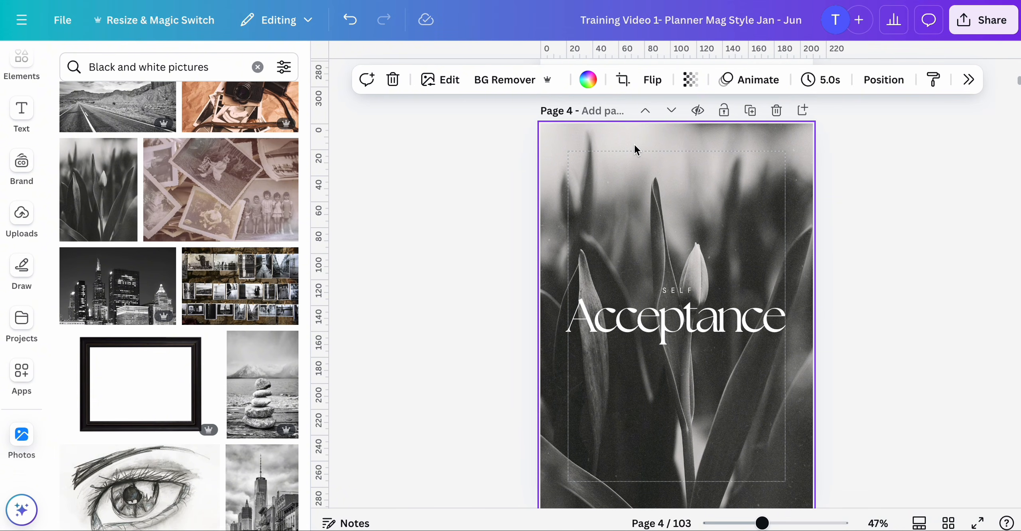
{"action": "left_click", "coordinate": [691, 83]}
{"action": "left_click_drag", "start_coordinate": [725, 143], "coordinate": [667, 147]}
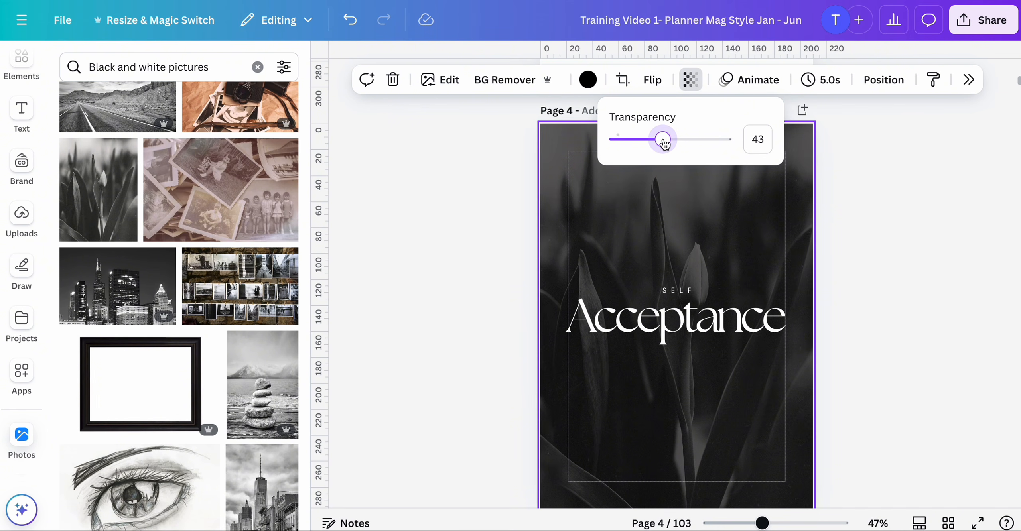
{"action": "left_click", "coordinate": [536, 274]}
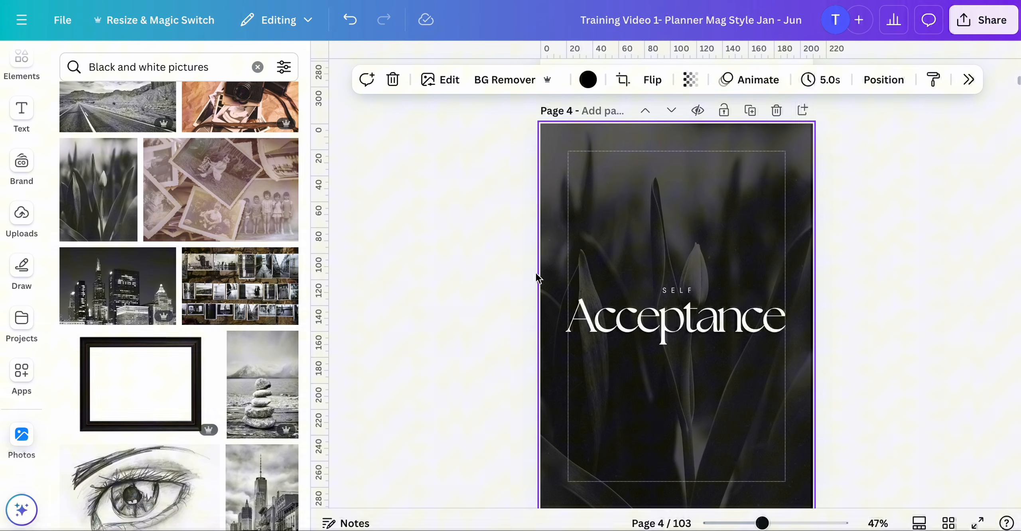
- Scroll through the following planner pages and open the grid view to review all pages
{"action": "scroll", "coordinate": [905, 435], "scroll_direction": "down", "scroll_amount": 10}
{"action": "scroll", "coordinate": [906, 434], "scroll_direction": "down", "scroll_amount": 15}
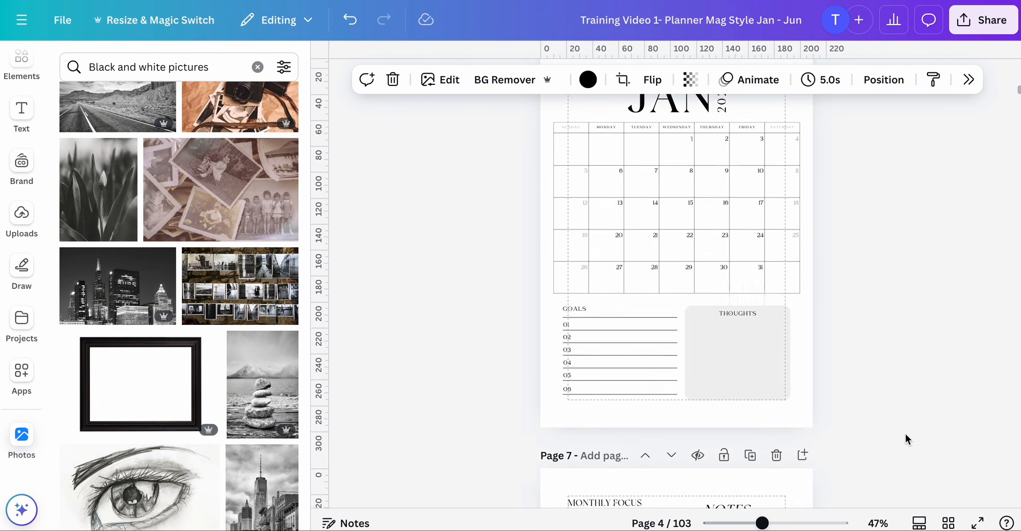
{"action": "scroll", "coordinate": [905, 433], "scroll_direction": "up", "scroll_amount": 3}
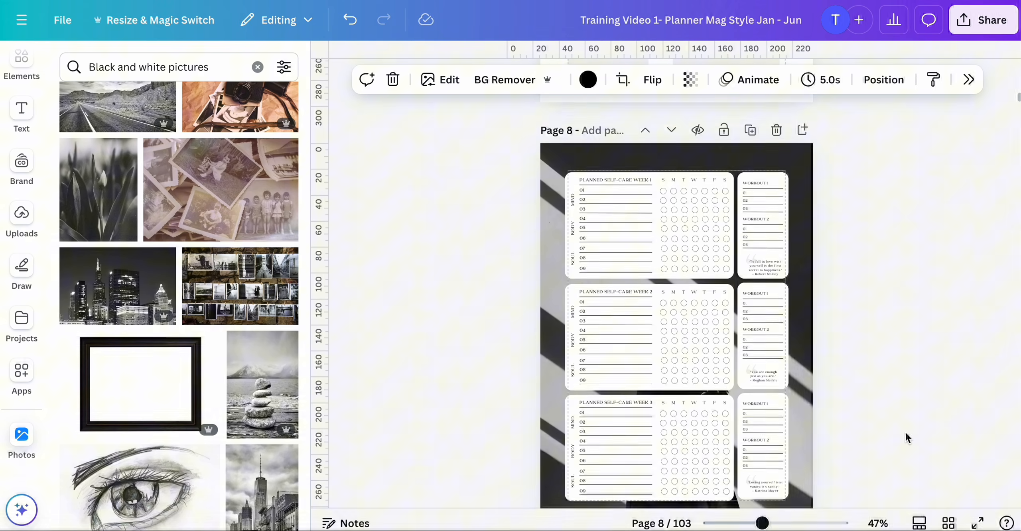
{"action": "left_click", "coordinate": [796, 273]}
{"action": "scroll", "coordinate": [802, 270], "scroll_direction": "down", "scroll_amount": 15}
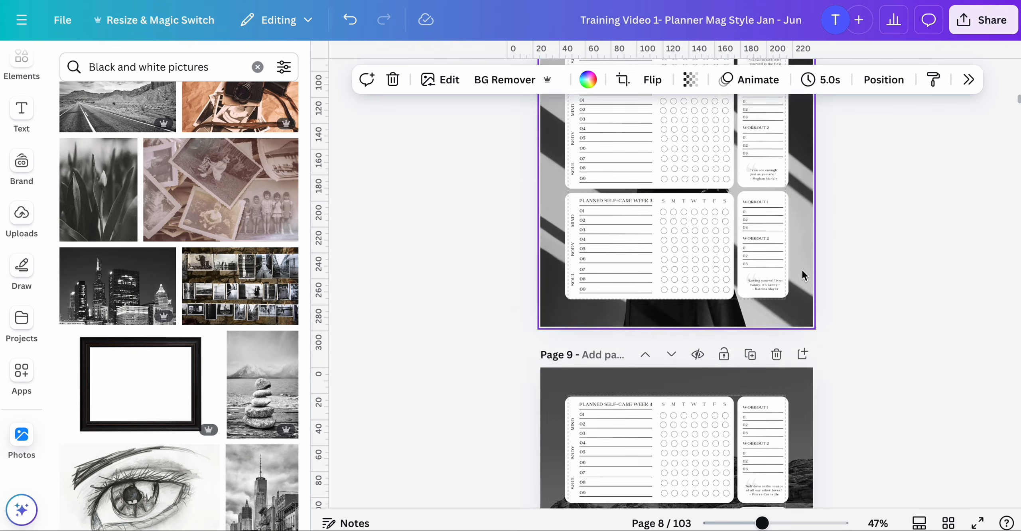
{"action": "left_click", "coordinate": [947, 522]}
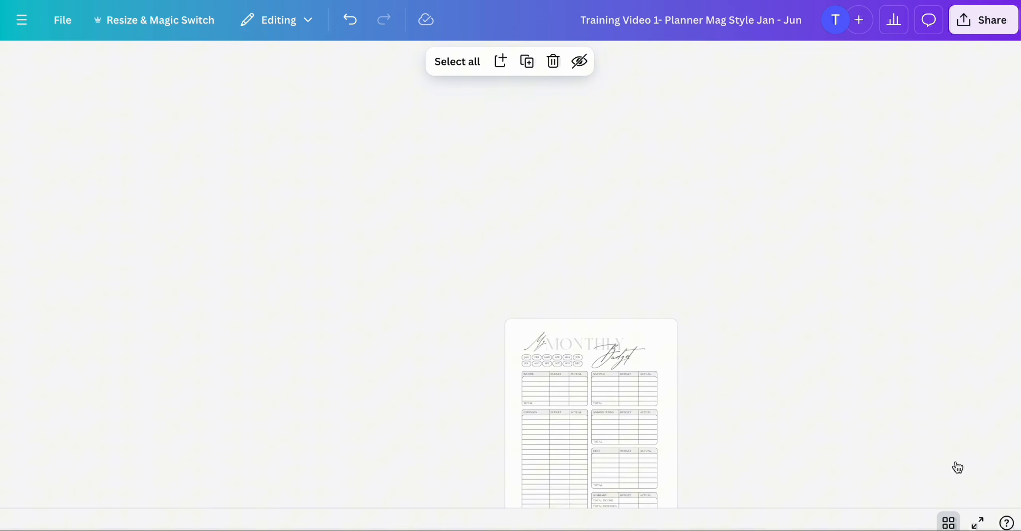
{"action": "scroll", "coordinate": [826, 352], "scroll_direction": "up", "scroll_amount": 5}
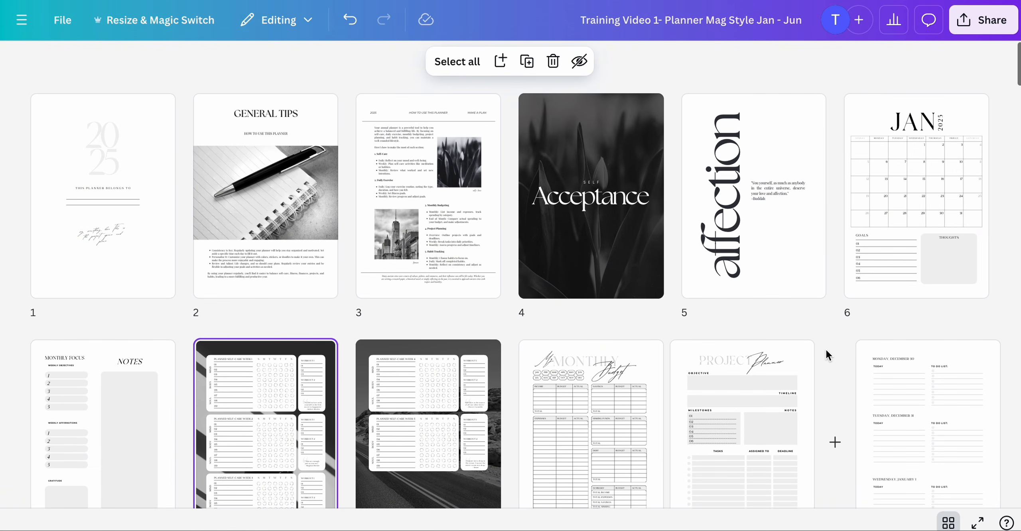
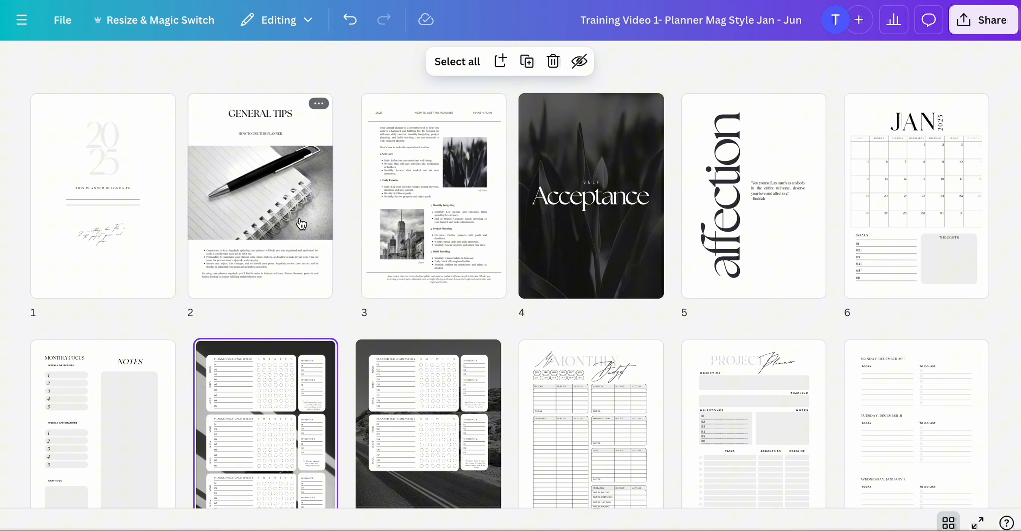
- Open the January calendar page 6 and ungroup the JAN and 2025 title elements
{"action": "double_click", "coordinate": [903, 132]}
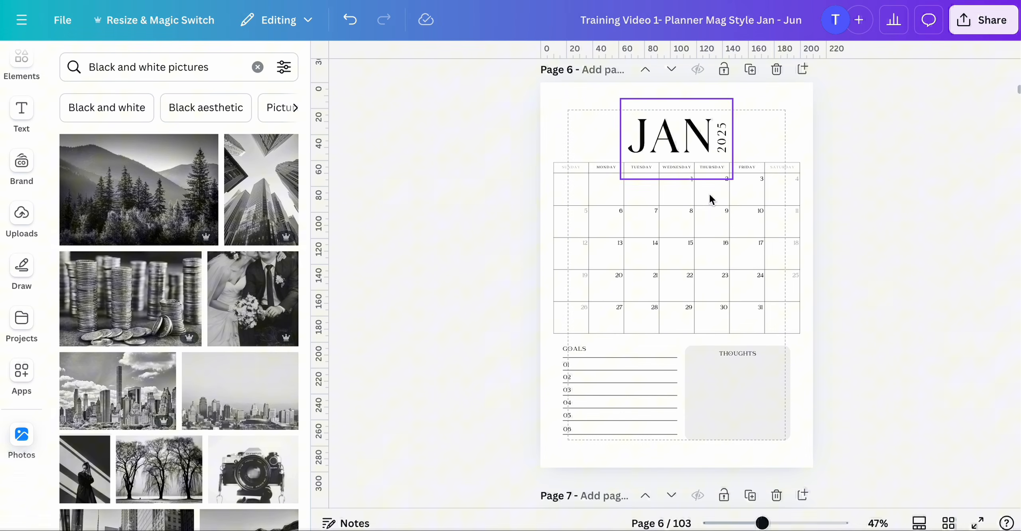
{"action": "left_click_drag", "start_coordinate": [762, 523], "coordinate": [771, 523]}
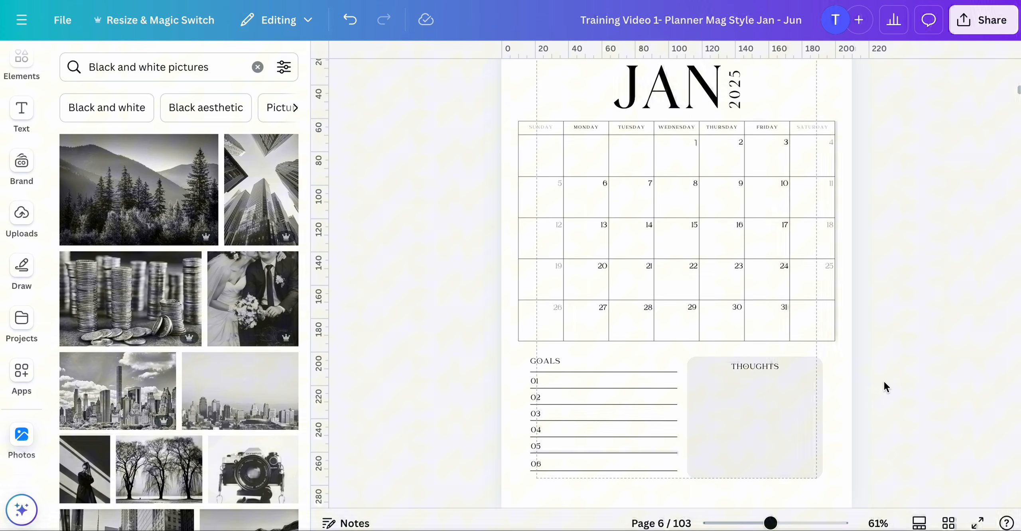
{"action": "scroll", "coordinate": [884, 380], "scroll_direction": "up", "scroll_amount": 2}
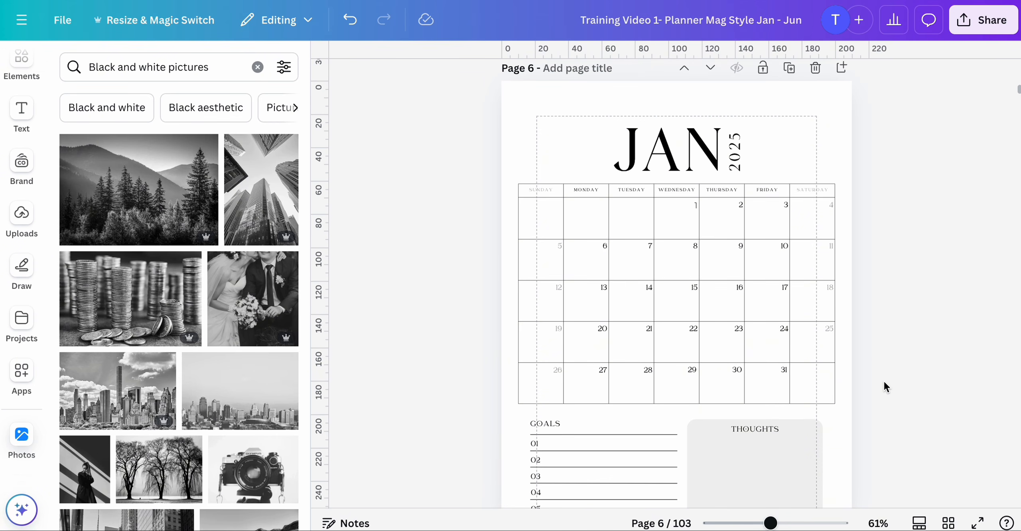
{"action": "left_click", "coordinate": [668, 152]}
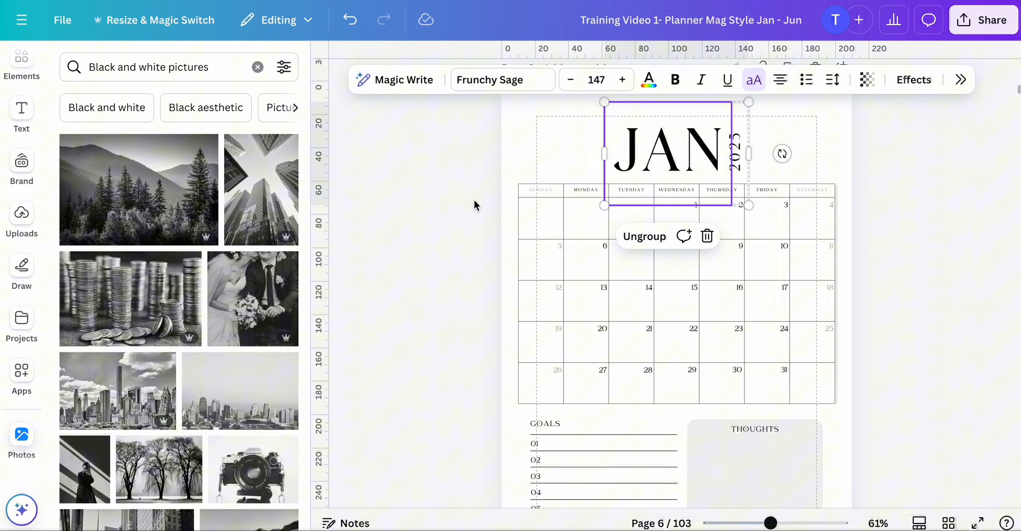
{"action": "left_click", "coordinate": [510, 187]}
{"action": "left_click", "coordinate": [668, 145]}
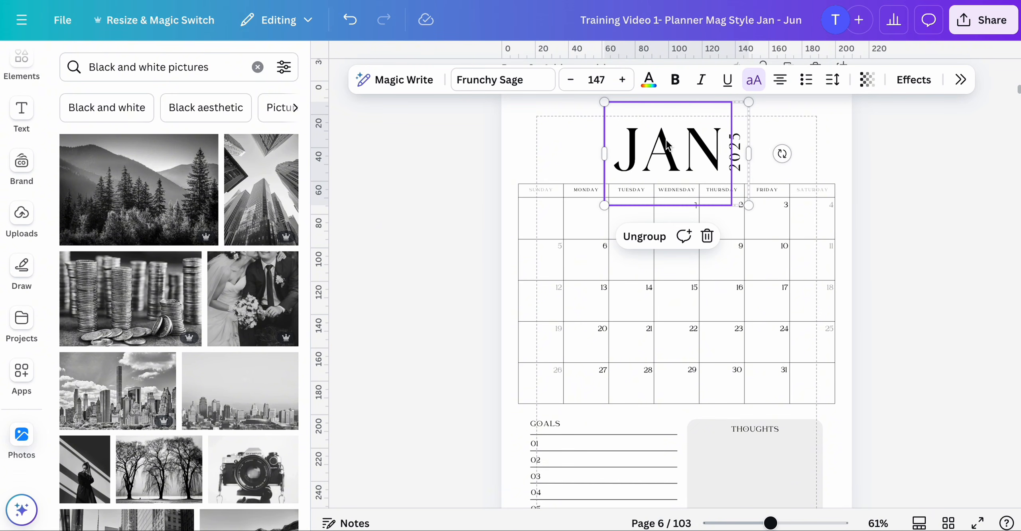
{"action": "left_click", "coordinate": [652, 237]}
{"action": "left_click", "coordinate": [450, 188]}
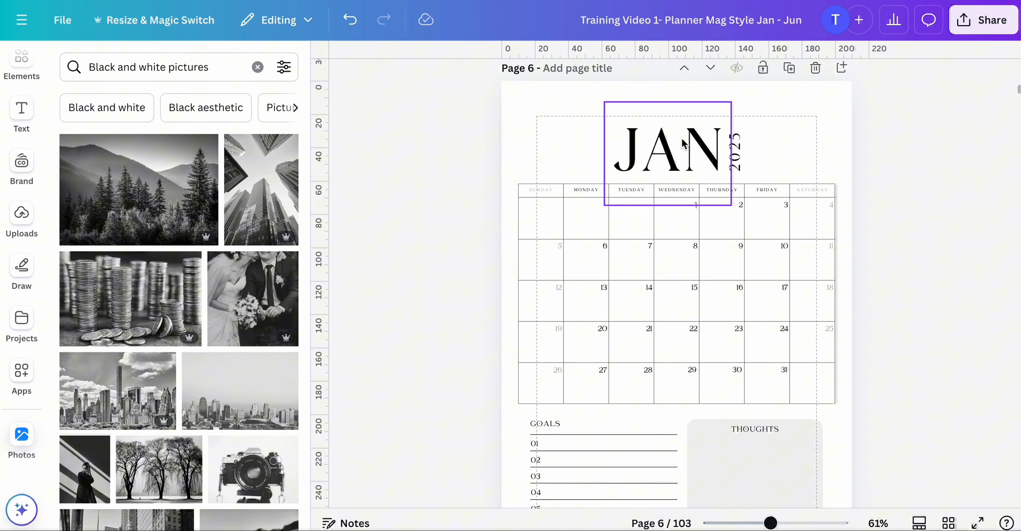
- Change the JAN title font to Oswald and apply the change across the whole design
{"action": "left_click", "coordinate": [660, 142]}
{"action": "left_click", "coordinate": [505, 80]}
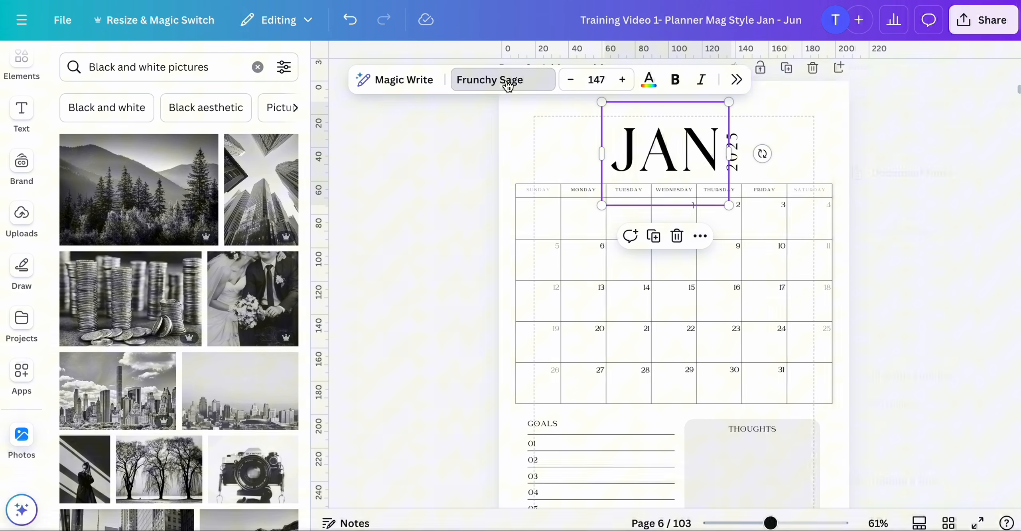
{"action": "scroll", "coordinate": [891, 265], "scroll_direction": "down", "scroll_amount": 5}
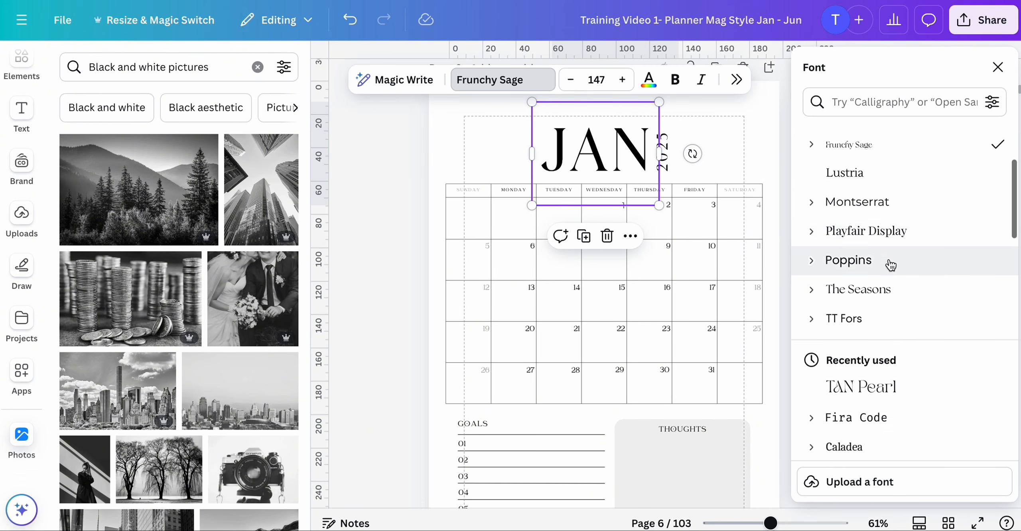
{"action": "scroll", "coordinate": [890, 265], "scroll_direction": "down", "scroll_amount": 4}
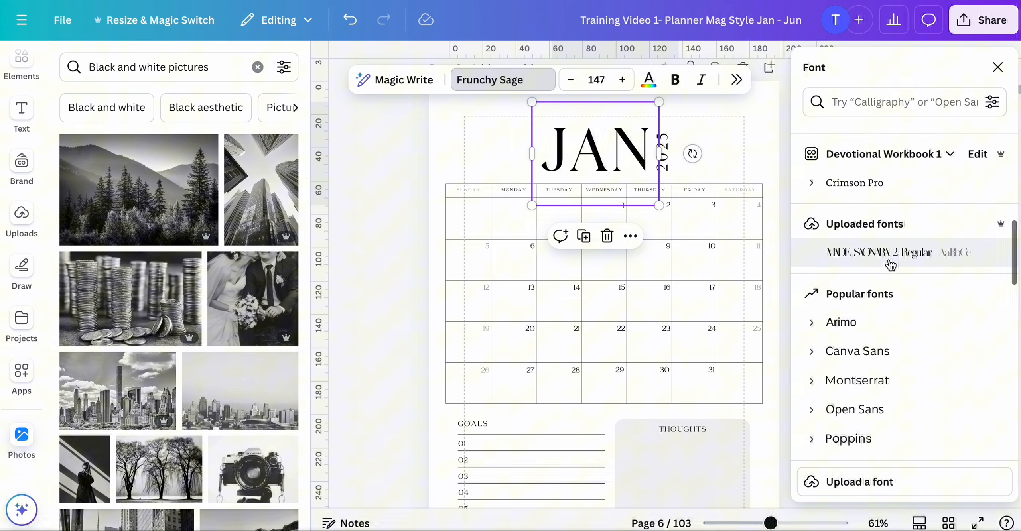
{"action": "scroll", "coordinate": [890, 265], "scroll_direction": "up", "scroll_amount": 8}
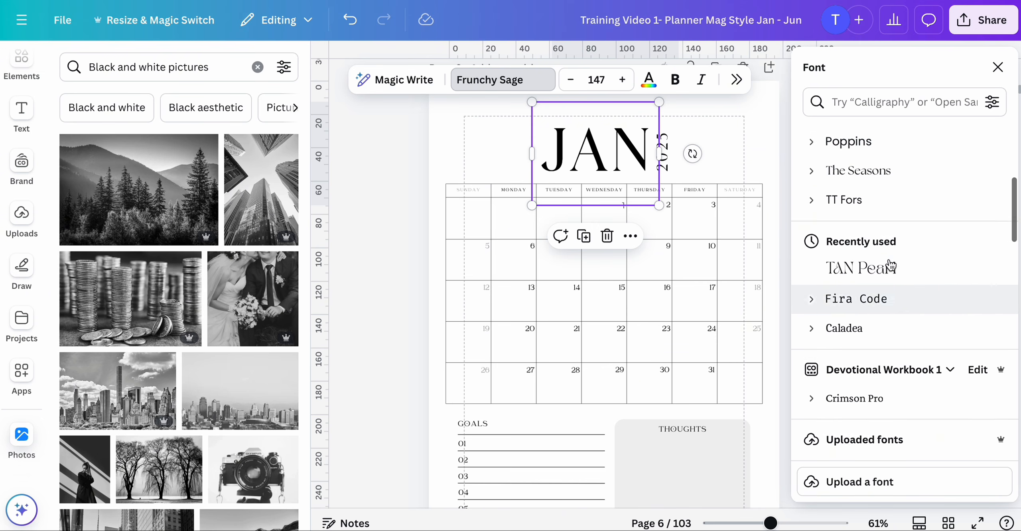
{"action": "left_click", "coordinate": [885, 105]}
{"action": "type", "text": "oswald"}
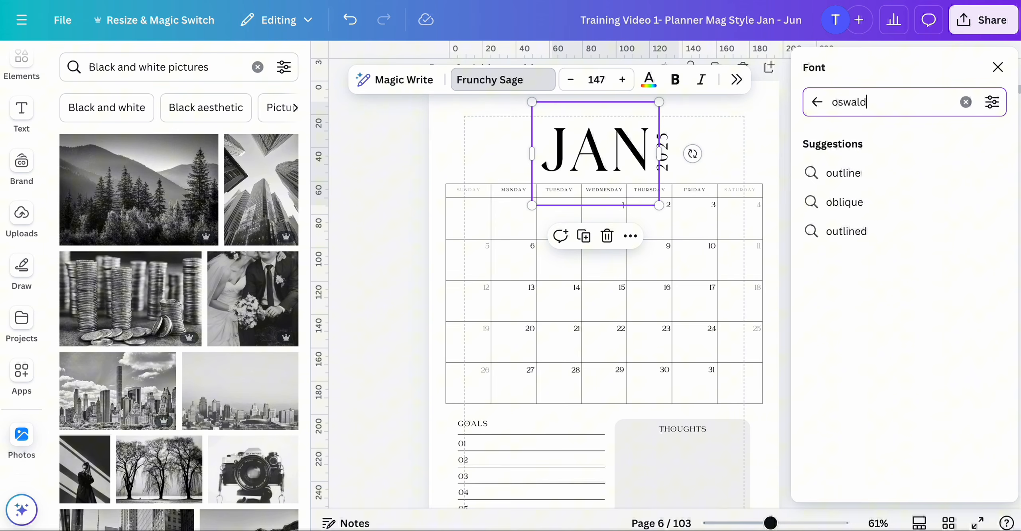
{"action": "left_click", "coordinate": [860, 179]}
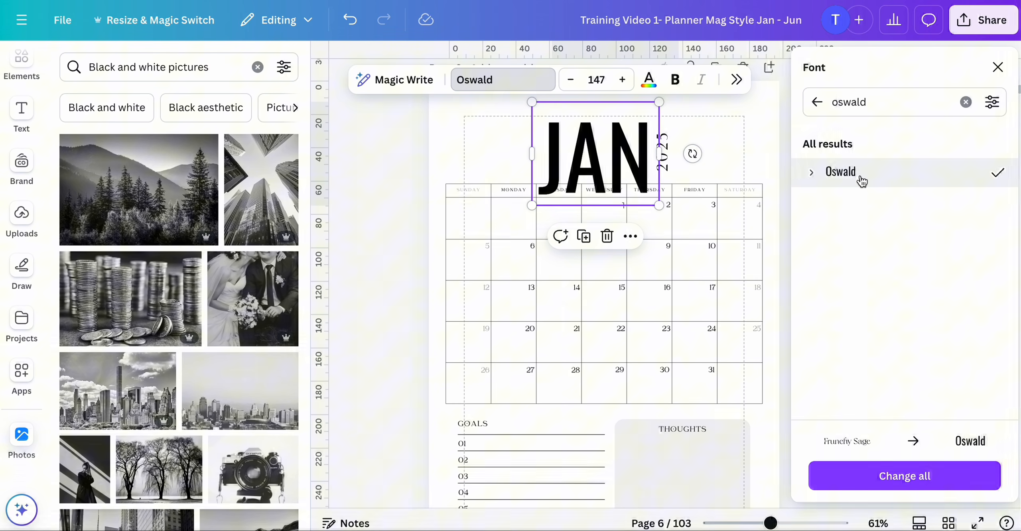
{"action": "left_click", "coordinate": [880, 471]}
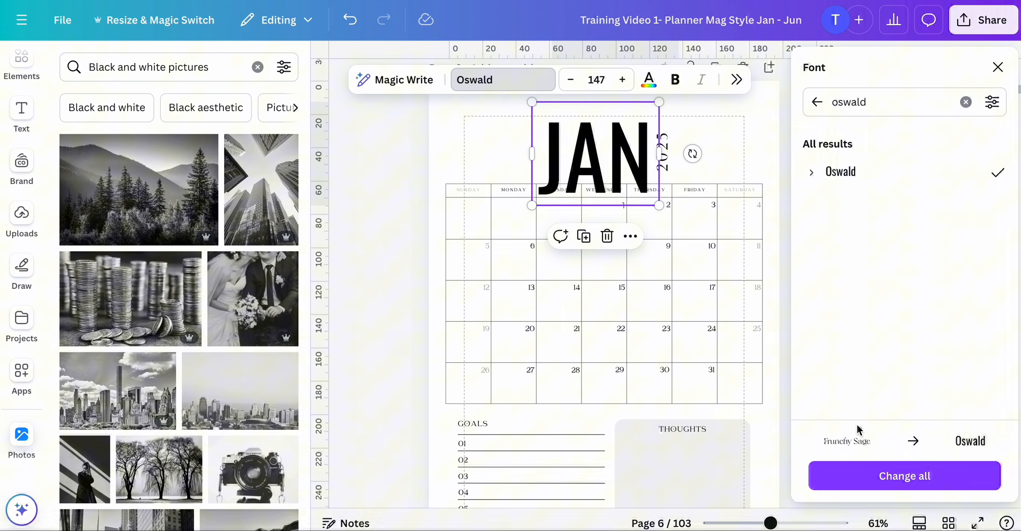
{"action": "left_click", "coordinate": [879, 478]}
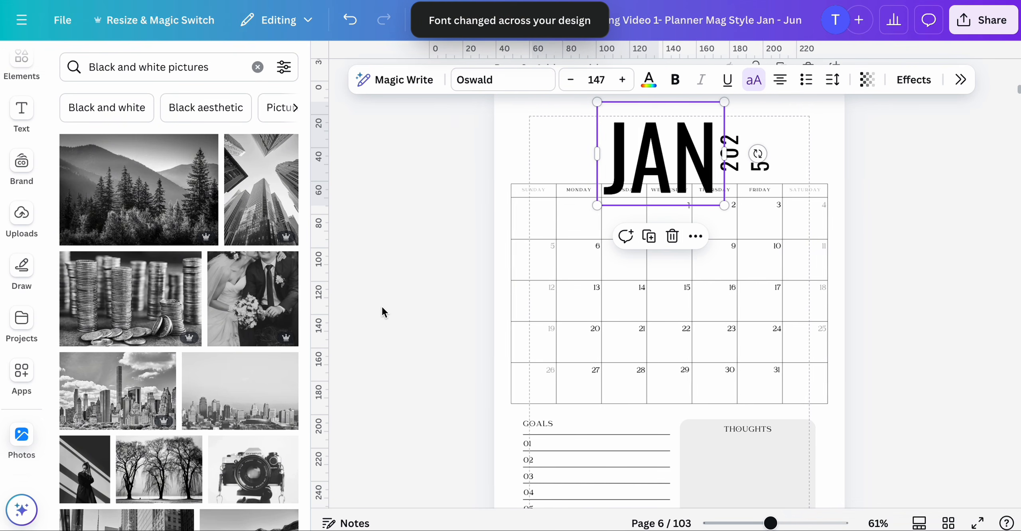
- Scroll through the following pages and the page grid to review the font change
{"action": "scroll", "coordinate": [421, 339], "scroll_direction": "down", "scroll_amount": 10}
{"action": "scroll", "coordinate": [421, 342], "scroll_direction": "down", "scroll_amount": 10}
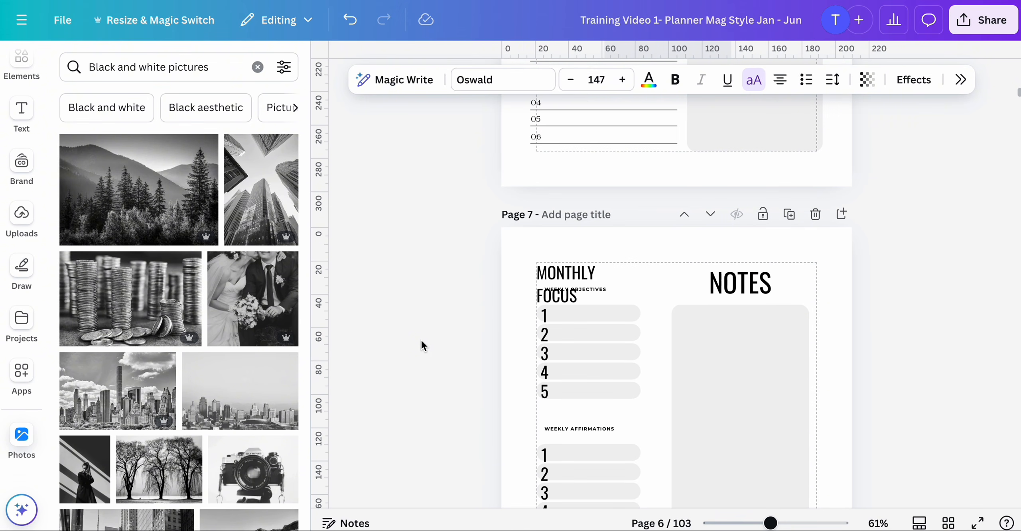
{"action": "scroll", "coordinate": [422, 342], "scroll_direction": "down", "scroll_amount": 6}
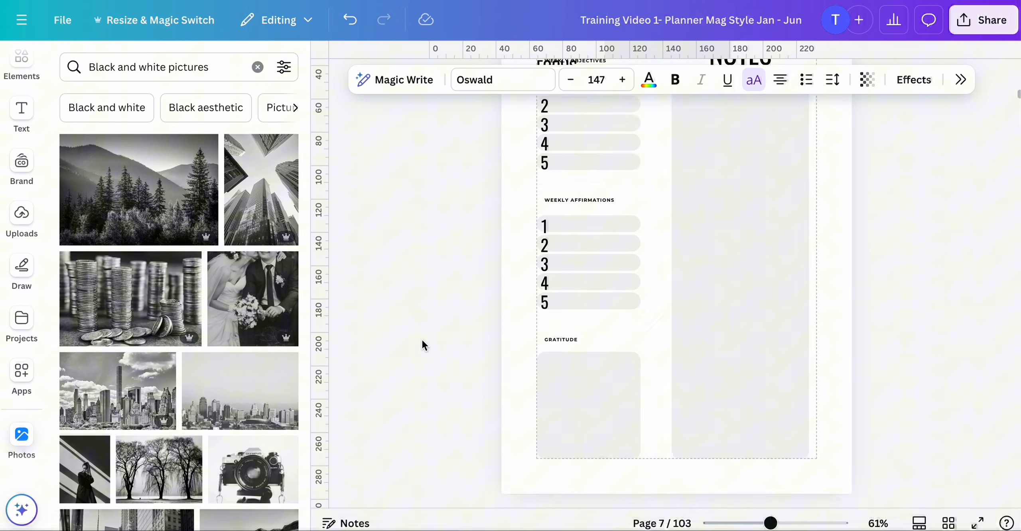
{"action": "scroll", "coordinate": [421, 338], "scroll_direction": "down", "scroll_amount": 15}
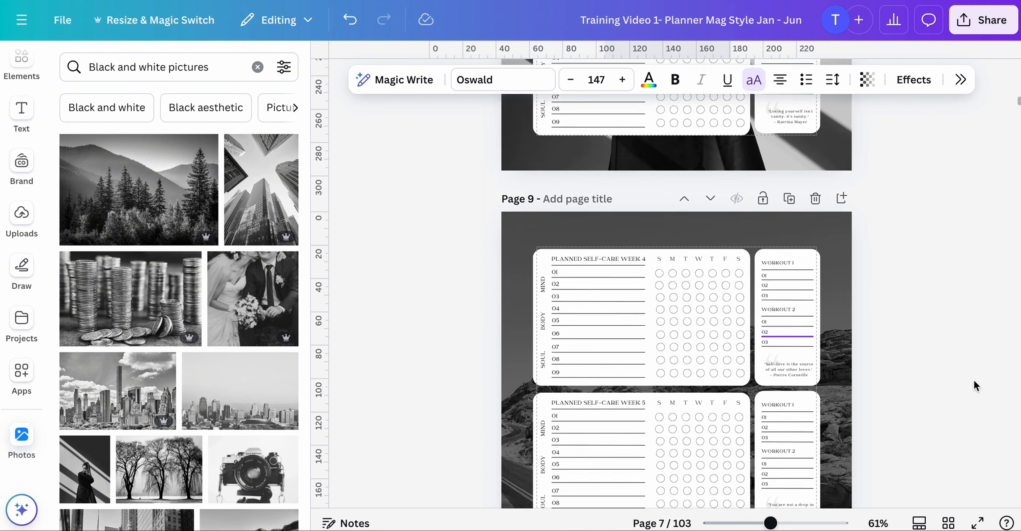
{"action": "left_click", "coordinate": [952, 521]}
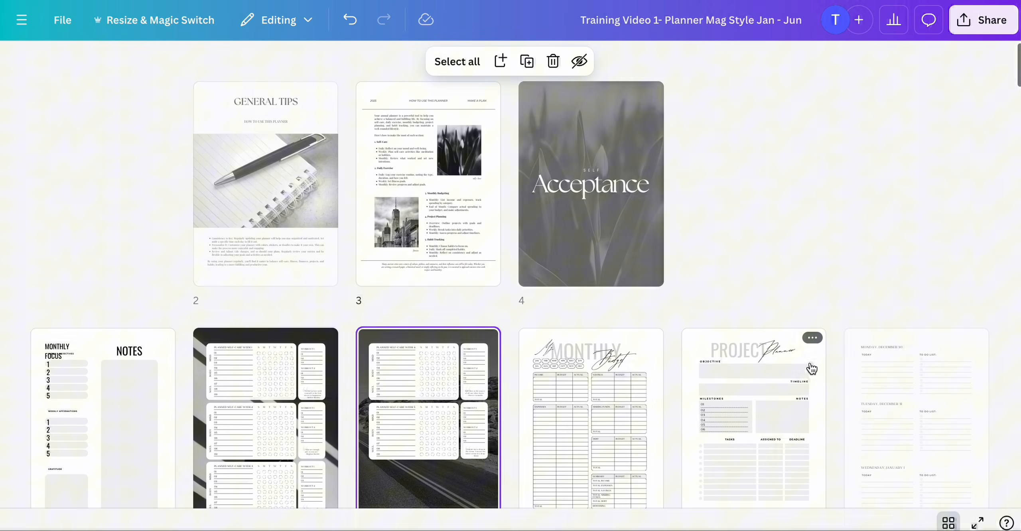
{"action": "scroll", "coordinate": [707, 372], "scroll_direction": "down", "scroll_amount": 10}
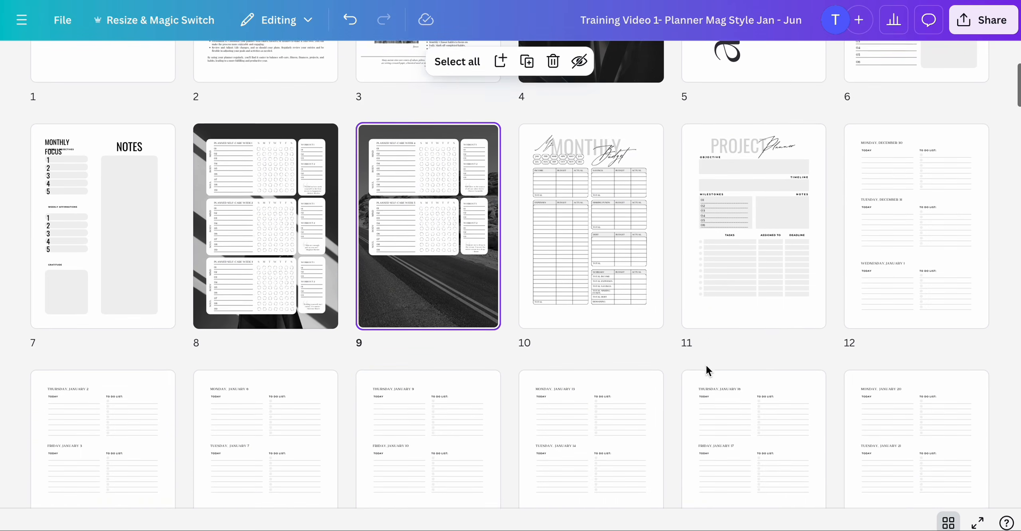
{"action": "scroll", "coordinate": [708, 372], "scroll_direction": "down", "scroll_amount": 8}
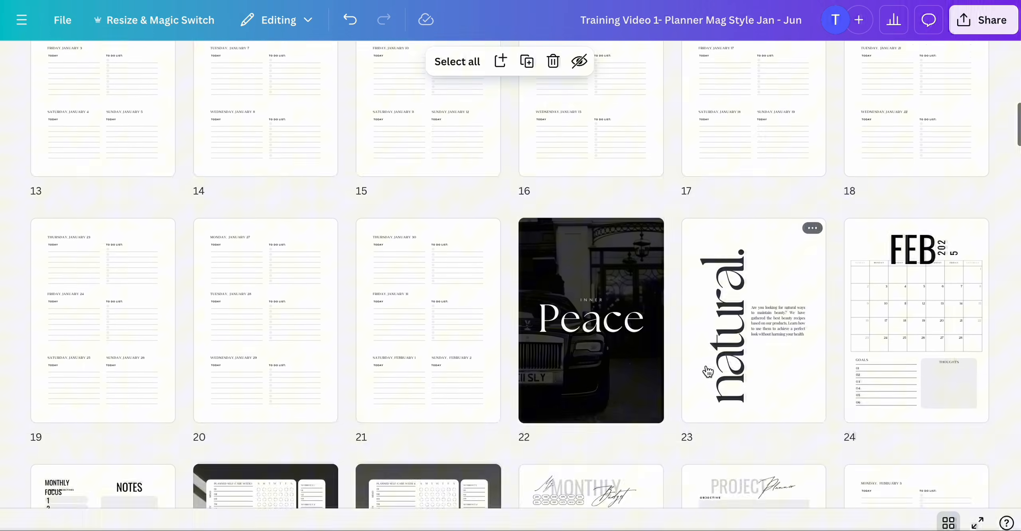
{"action": "scroll", "coordinate": [708, 372], "scroll_direction": "up", "scroll_amount": 20}
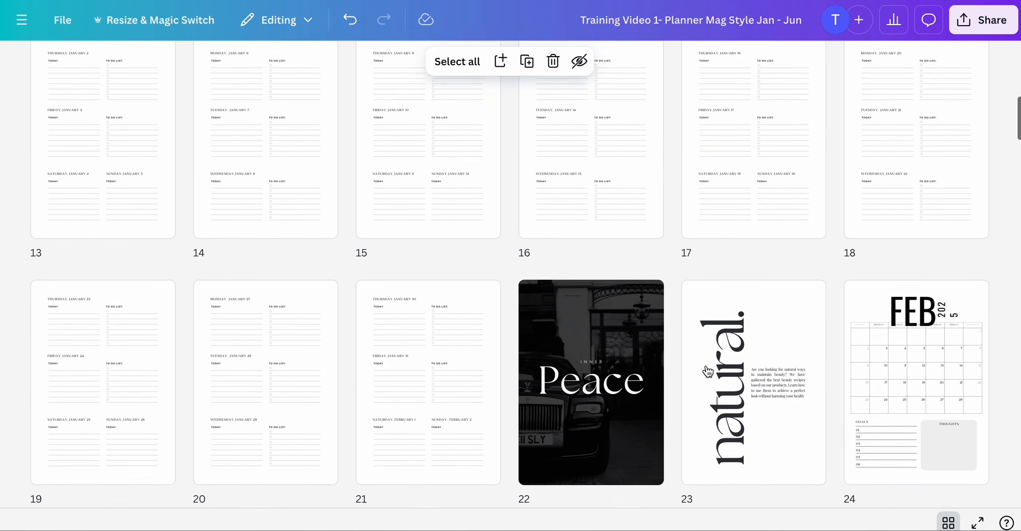
{"action": "scroll", "coordinate": [708, 372], "scroll_direction": "up", "scroll_amount": 2}
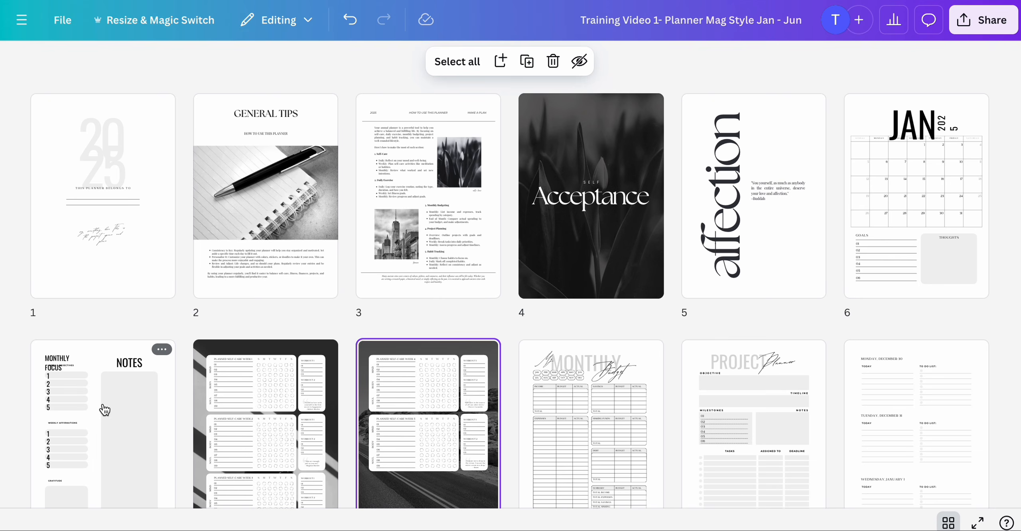
- Reduce the JAN title on page 6 to font size 124
{"action": "double_click", "coordinate": [907, 196]}
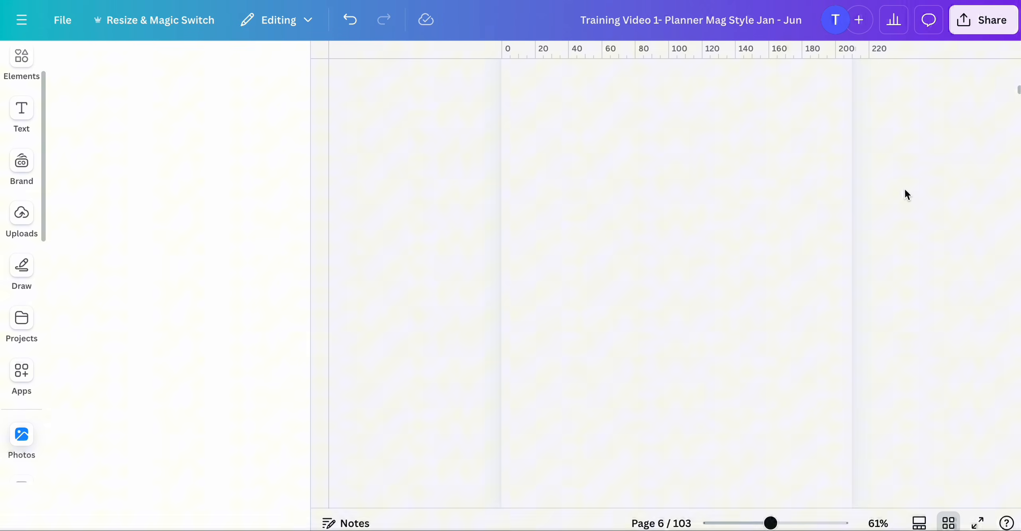
{"action": "scroll", "coordinate": [681, 211], "scroll_direction": "up", "scroll_amount": 1}
{"action": "scroll", "coordinate": [679, 204], "scroll_direction": "down", "scroll_amount": 15}
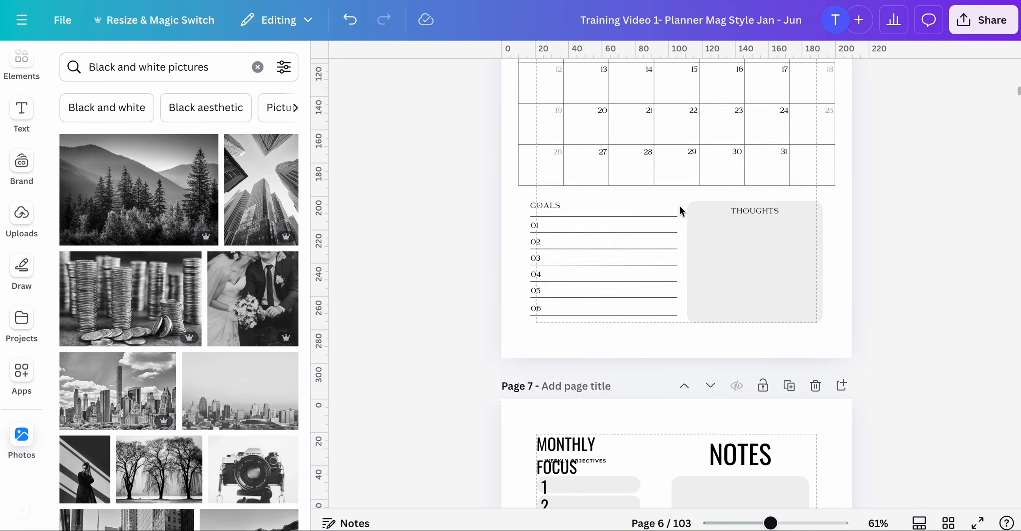
{"action": "scroll", "coordinate": [618, 279], "scroll_direction": "up", "scroll_amount": 10}
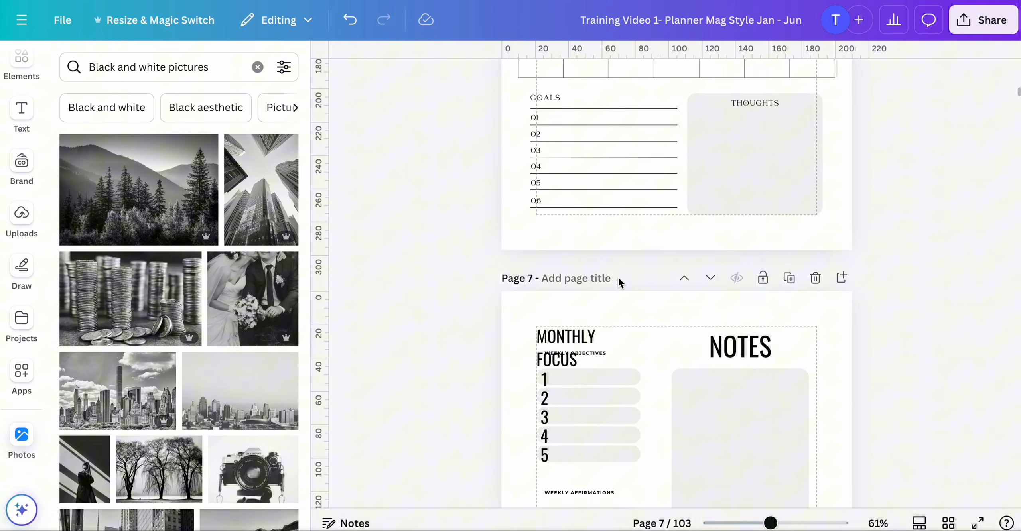
{"action": "left_click", "coordinate": [663, 220]}
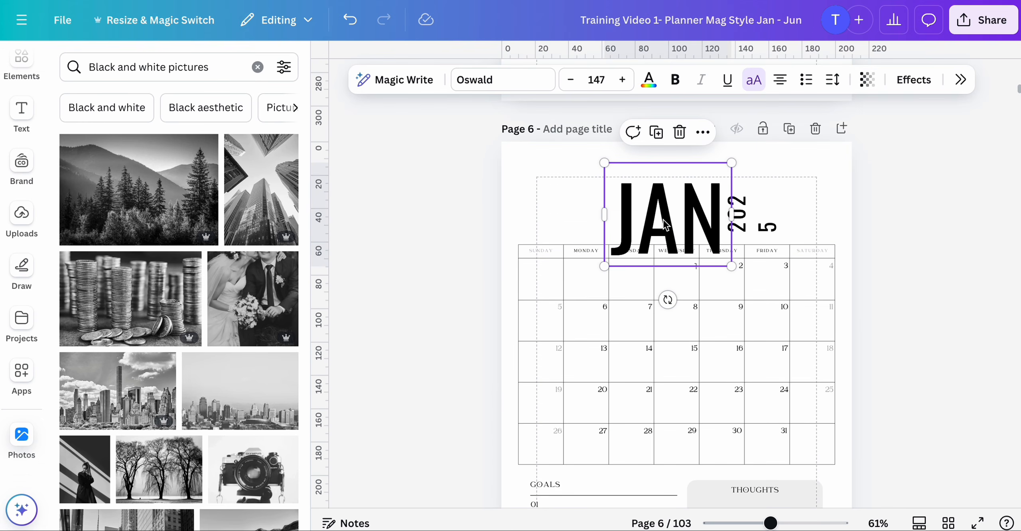
{"action": "left_click", "coordinate": [573, 84]}
{"action": "left_click", "coordinate": [573, 84]}
{"action": "left_click", "coordinate": [573, 84]}
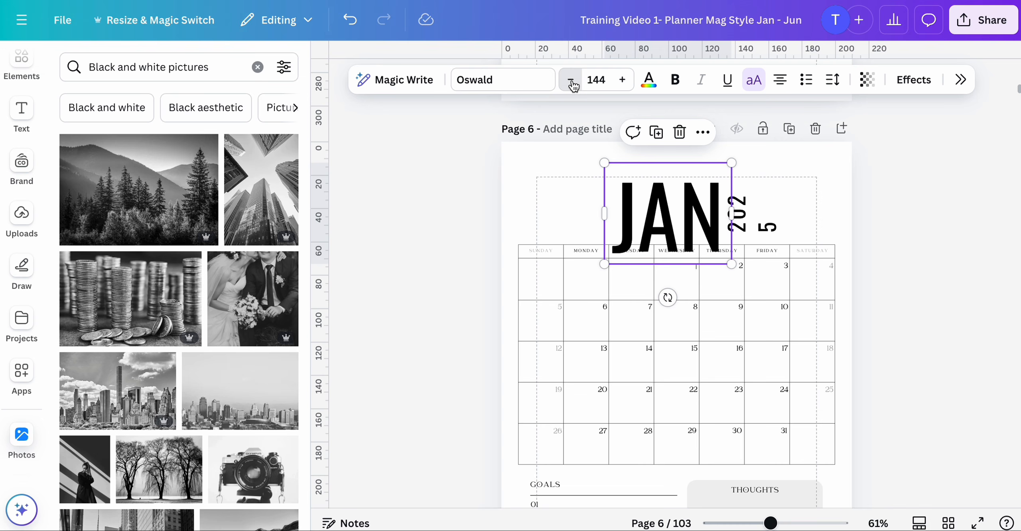
{"action": "left_click", "coordinate": [573, 84]}
{"action": "left_click", "coordinate": [573, 84]}
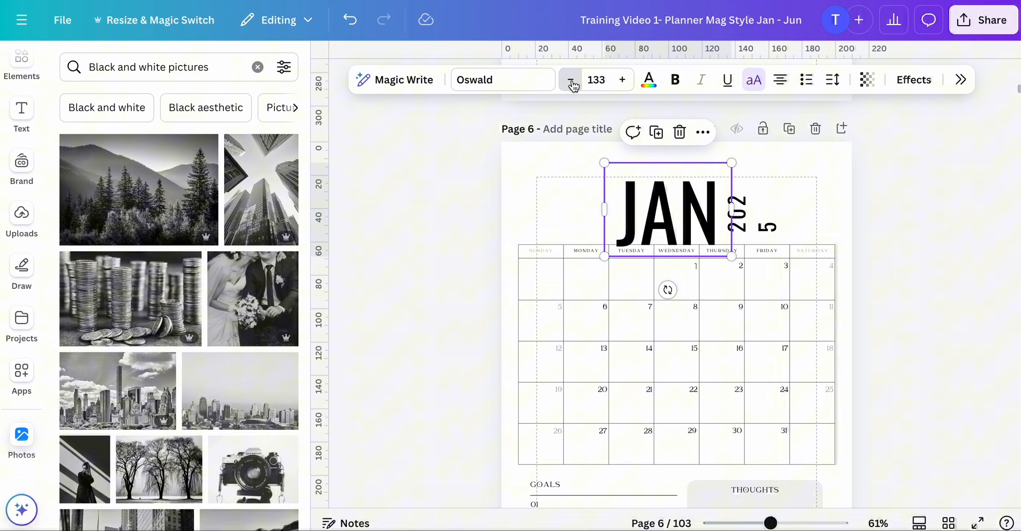
{"action": "left_click", "coordinate": [573, 84]}
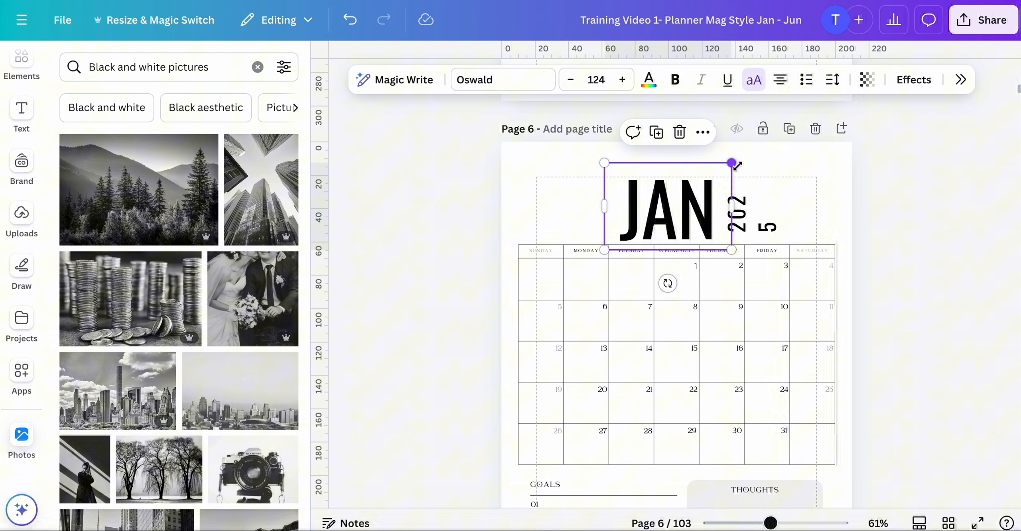
- Resize the 2025 year text box so its digits run in one vertical line beside JAN
{"action": "left_click", "coordinate": [750, 228]}
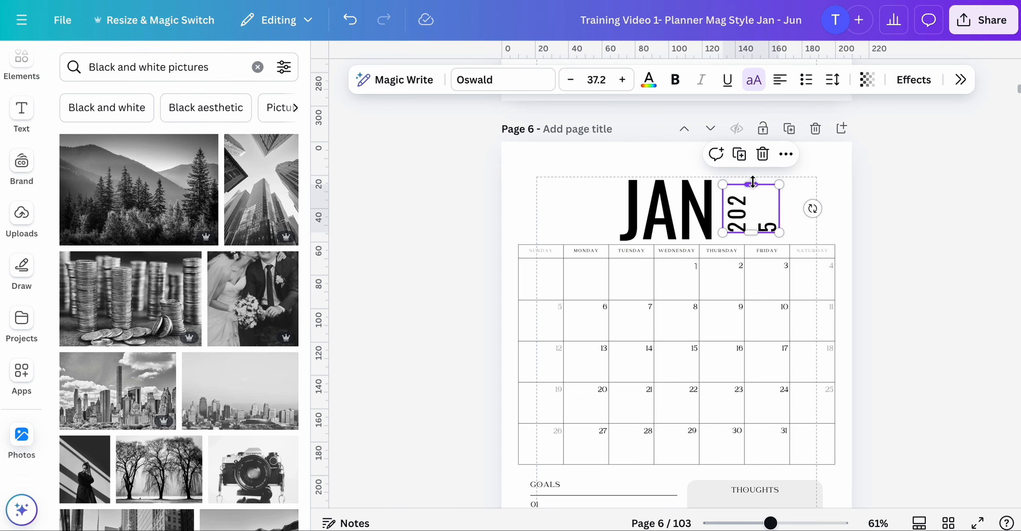
{"action": "left_click_drag", "start_coordinate": [752, 182], "coordinate": [752, 171]}
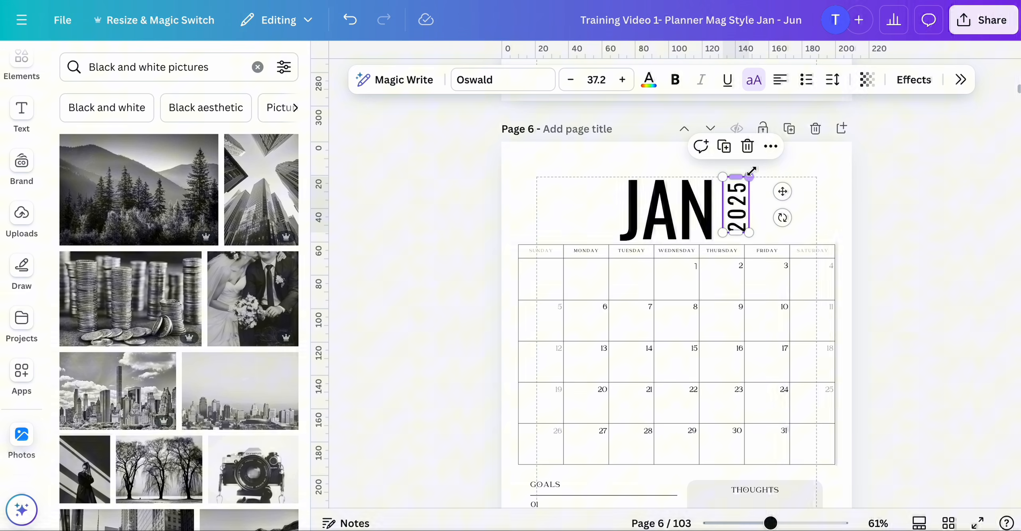
{"action": "left_click", "coordinate": [403, 255]}
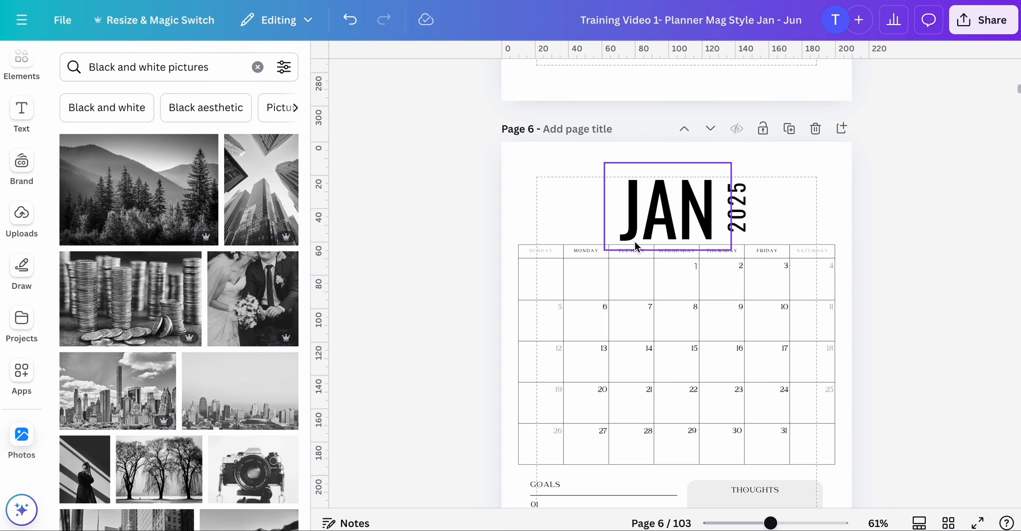
- Check the JAN and 2025 title elements and open the grid view of all pages
{"action": "left_click", "coordinate": [650, 213]}
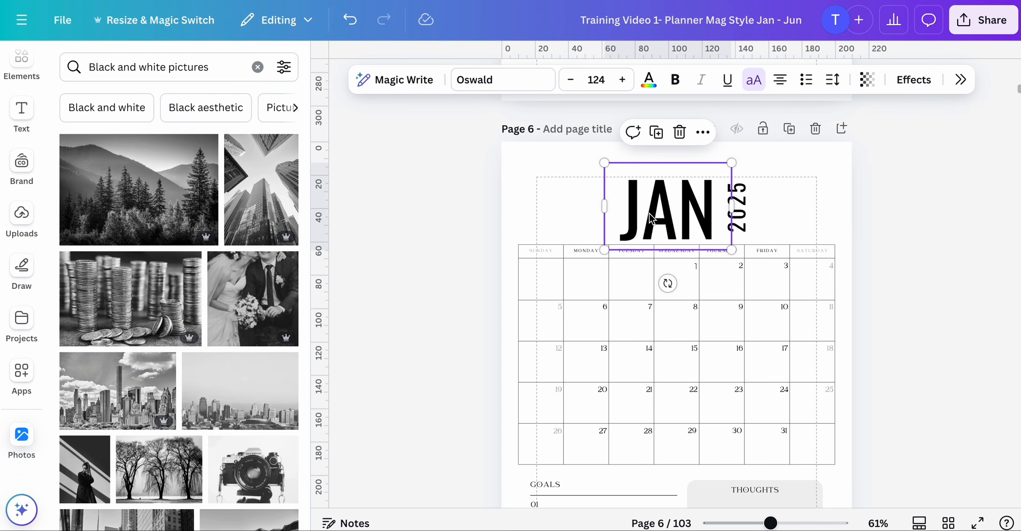
{"action": "left_click", "coordinate": [747, 205]}
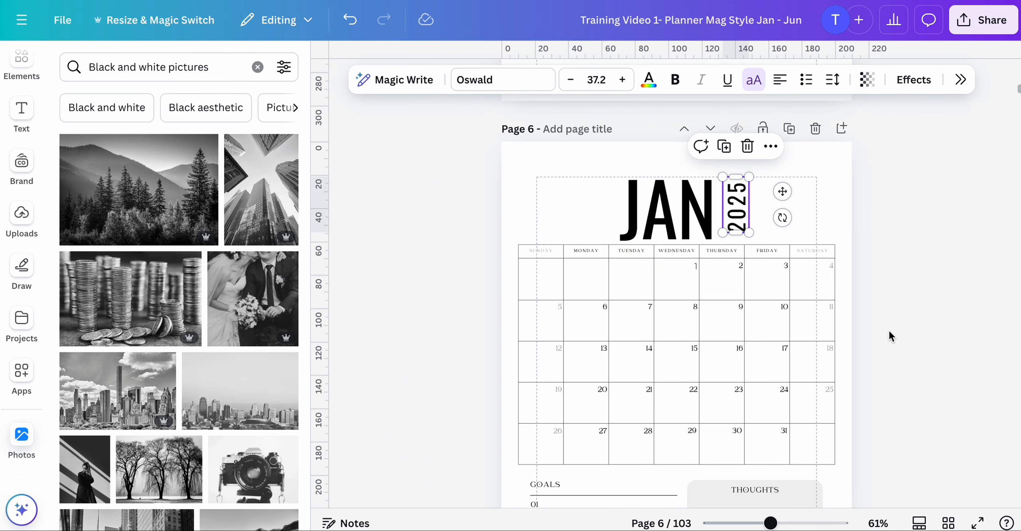
{"action": "left_click", "coordinate": [946, 522]}
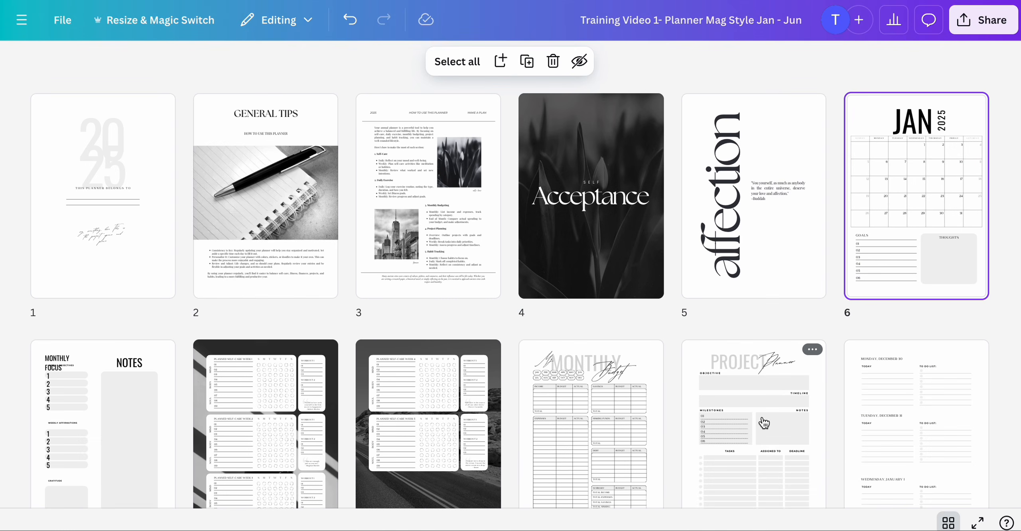
- Open the FEB calendar page 24, ungroup its title, and set the FEB text to font size 124
{"action": "scroll", "coordinate": [884, 194], "scroll_direction": "down", "scroll_amount": 15}
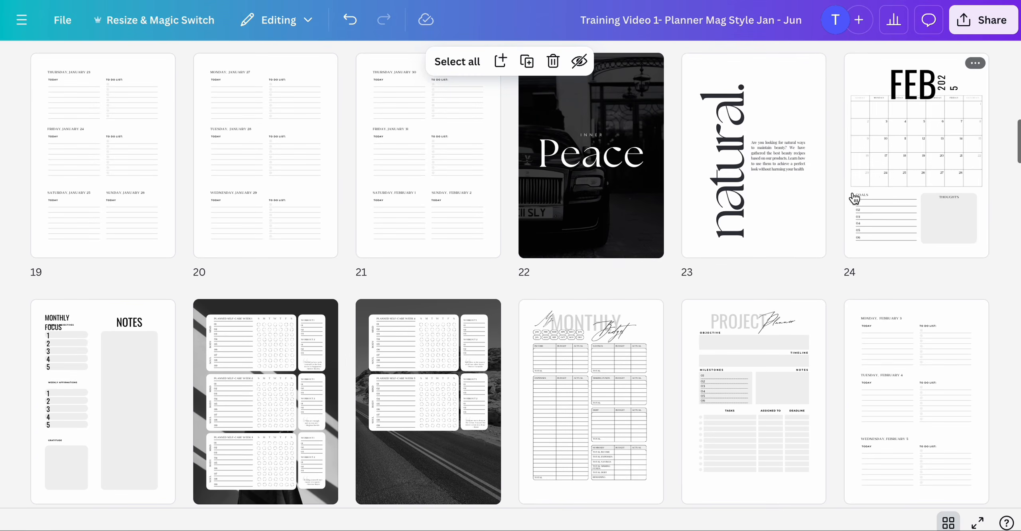
{"action": "scroll", "coordinate": [855, 198], "scroll_direction": "up", "scroll_amount": 2}
{"action": "left_click", "coordinate": [916, 146]}
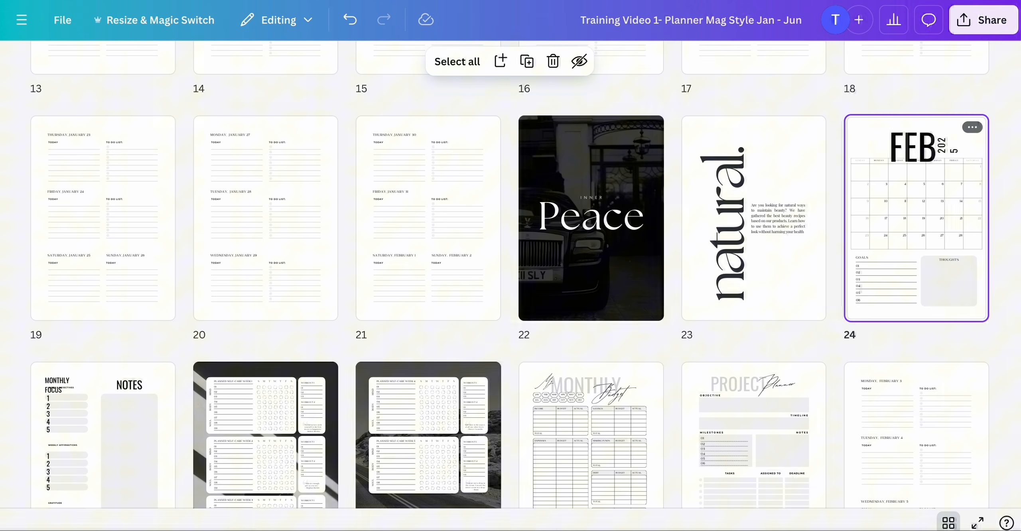
{"action": "double_click", "coordinate": [917, 146]}
{"action": "left_click", "coordinate": [656, 207]}
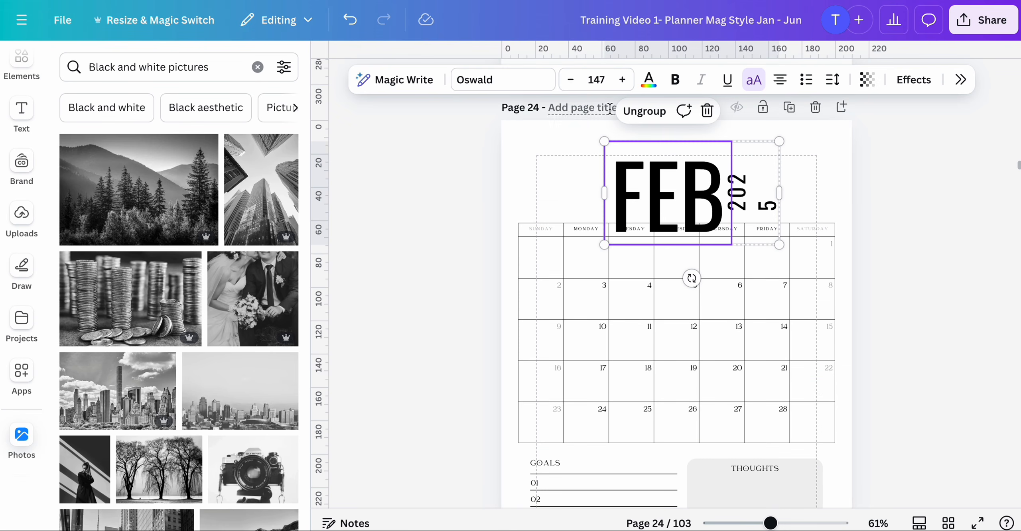
{"action": "left_click", "coordinate": [642, 119]}
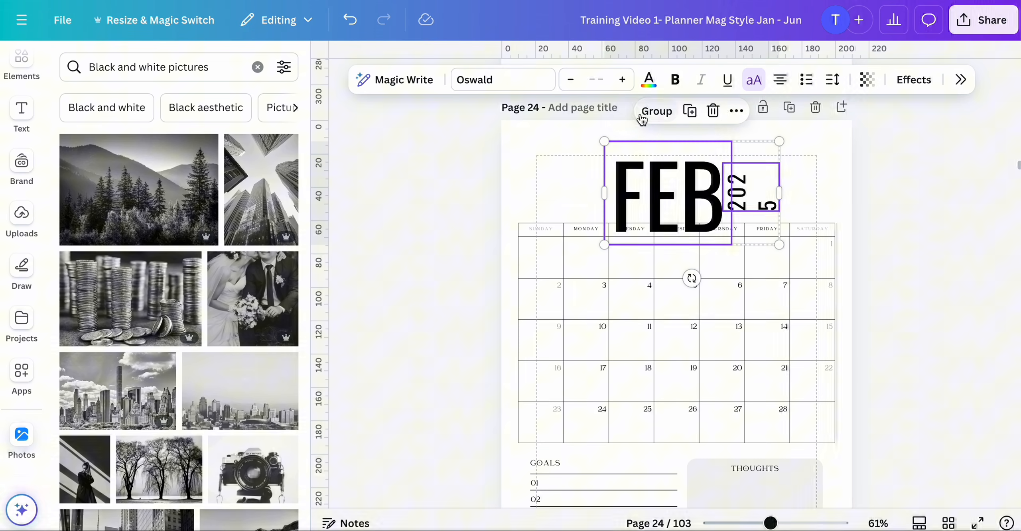
{"action": "left_click", "coordinate": [523, 171]}
{"action": "left_click", "coordinate": [640, 185]}
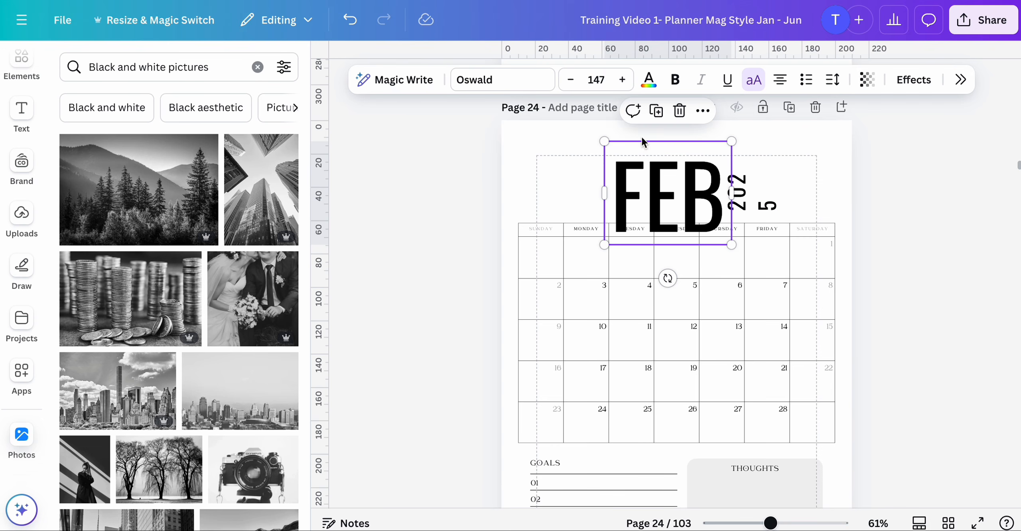
{"action": "left_click", "coordinate": [597, 80]}
{"action": "type", "text": "124"}
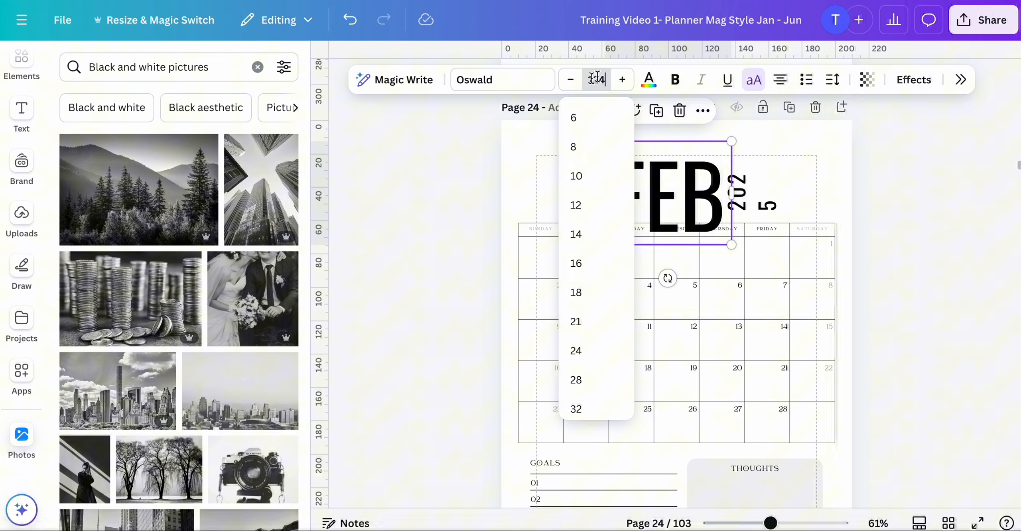
{"action": "key", "text": "Return"}
- Resize the 2025 year text box on page 24 so its digits run in one vertical line beside FEB
{"action": "left_click", "coordinate": [519, 156]}
{"action": "left_click", "coordinate": [743, 188]}
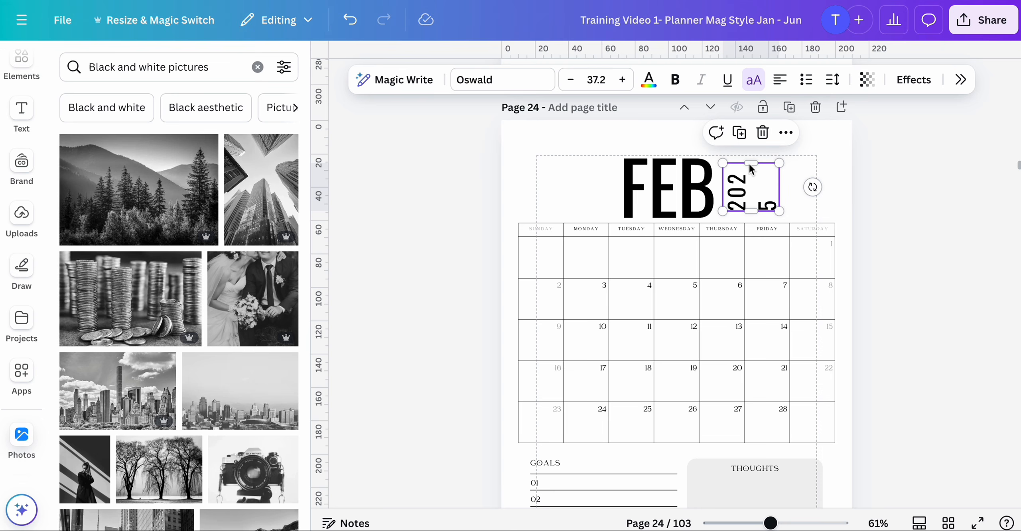
{"action": "left_click_drag", "start_coordinate": [750, 167], "coordinate": [750, 149]}
{"action": "left_click", "coordinate": [823, 192]}
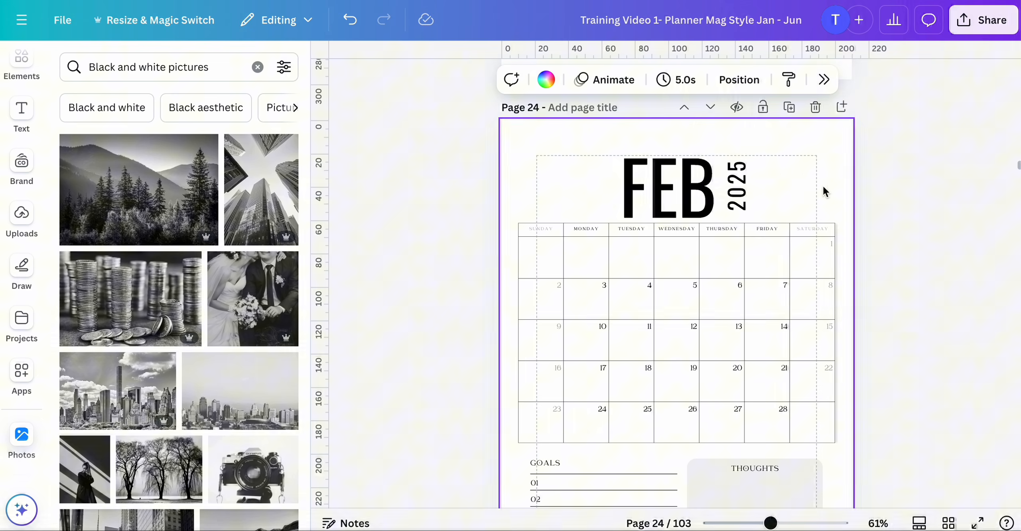
- Open the MAR calendar page 40, ungroup its title, and set the MAR text to font size 124
{"action": "scroll", "coordinate": [823, 191], "scroll_direction": "down", "scroll_amount": 10}
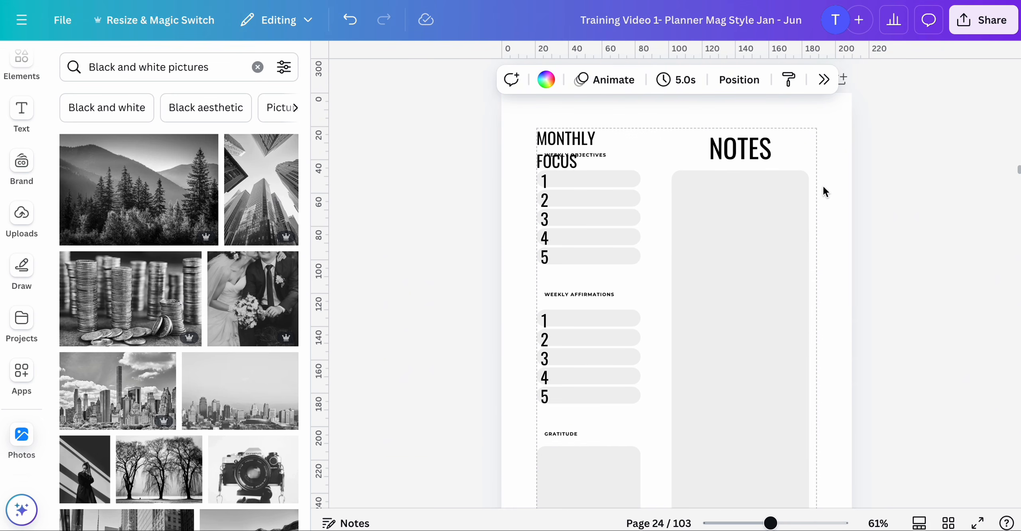
{"action": "scroll", "coordinate": [824, 187], "scroll_direction": "up", "scroll_amount": 14}
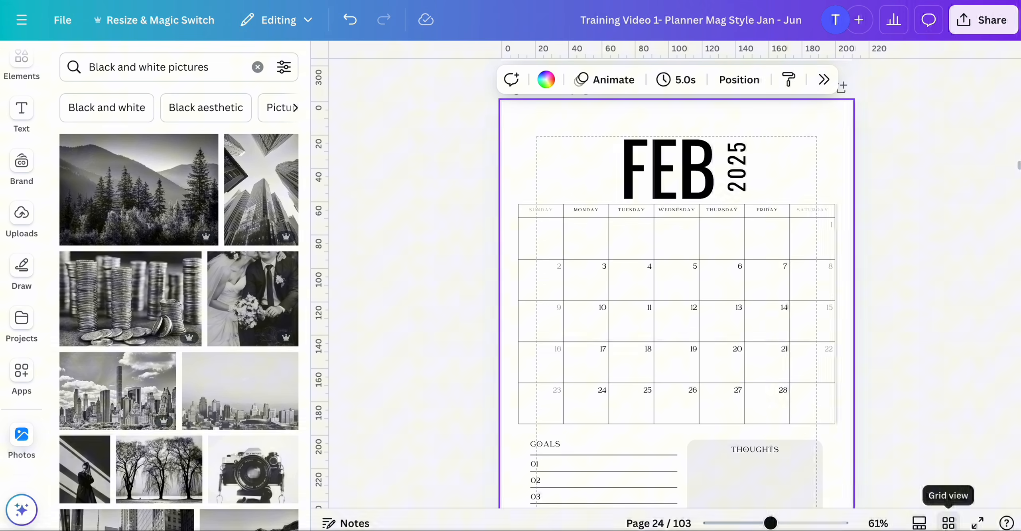
{"action": "left_click", "coordinate": [949, 523]}
{"action": "scroll", "coordinate": [804, 337], "scroll_direction": "down", "scroll_amount": 3}
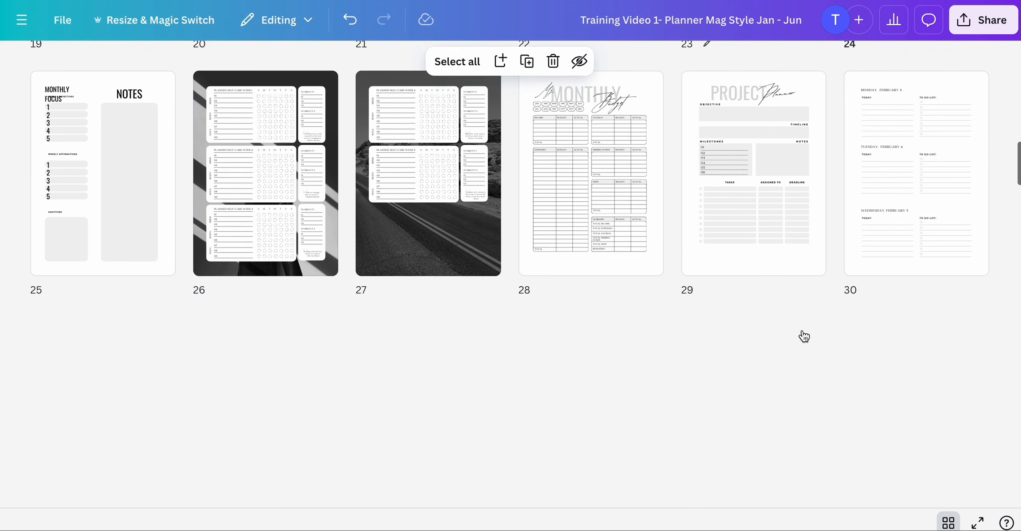
{"action": "scroll", "coordinate": [804, 338], "scroll_direction": "down", "scroll_amount": 2}
{"action": "scroll", "coordinate": [804, 337], "scroll_direction": "down", "scroll_amount": 5}
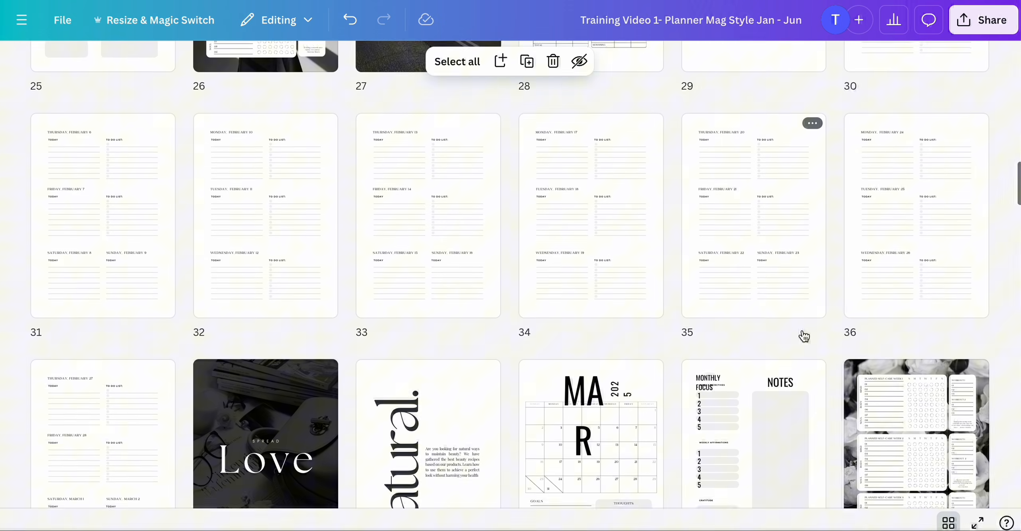
{"action": "left_click", "coordinate": [596, 279]}
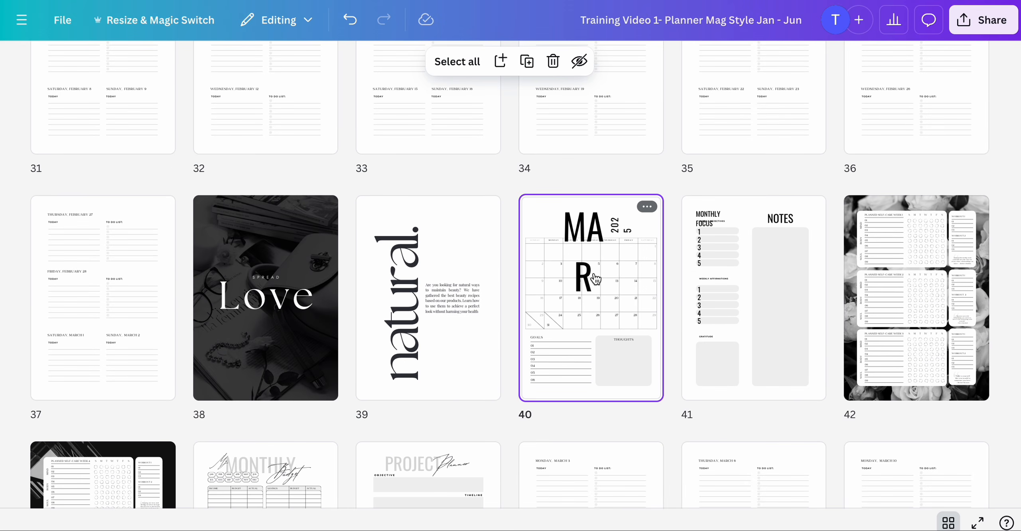
{"action": "double_click", "coordinate": [596, 279]}
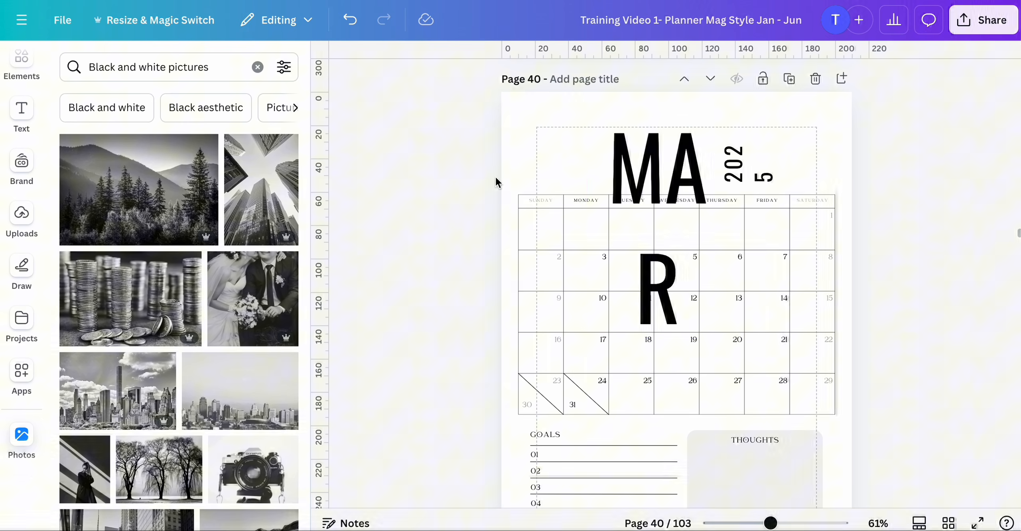
{"action": "left_click", "coordinate": [681, 166]}
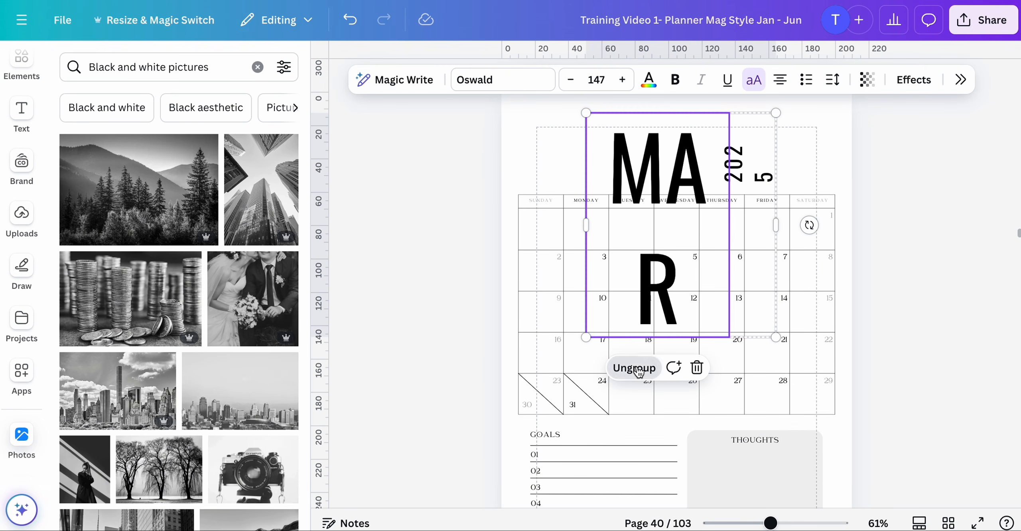
{"action": "left_click", "coordinate": [639, 369]}
{"action": "left_click", "coordinate": [519, 176]}
{"action": "left_click", "coordinate": [654, 177]}
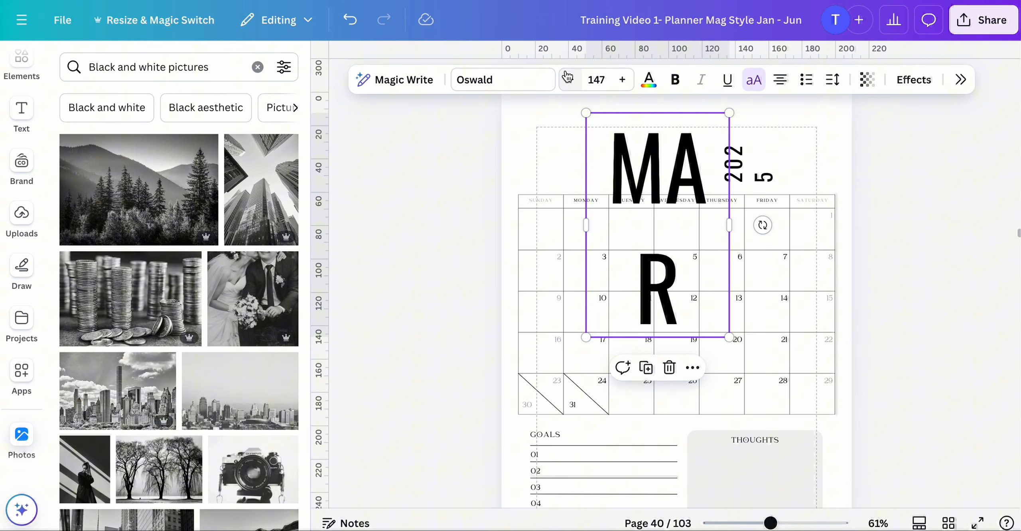
{"action": "left_click", "coordinate": [599, 79]}
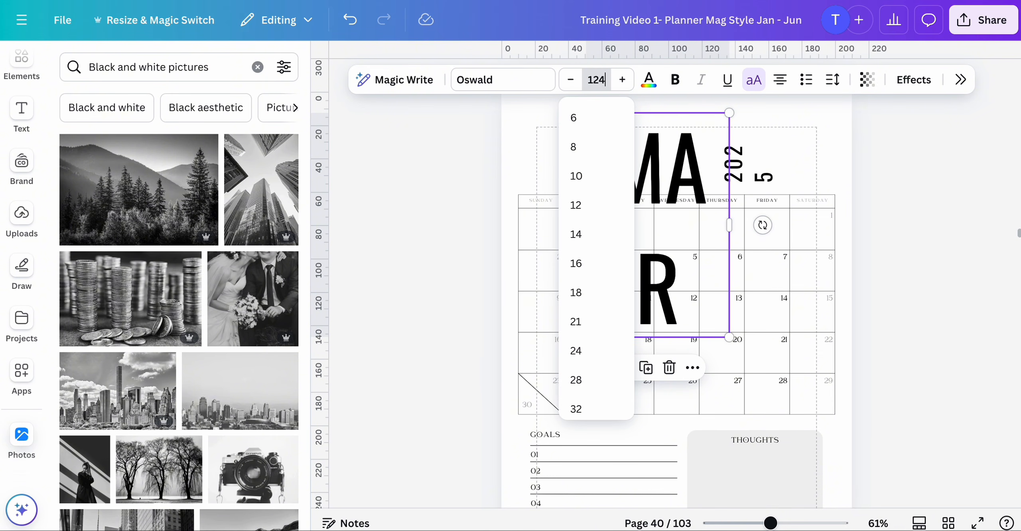
- Resize the 2025 year text box on page 40 so its digits run in one vertical line beside MAR
{"action": "left_click", "coordinate": [462, 156]}
{"action": "left_click", "coordinate": [761, 155]}
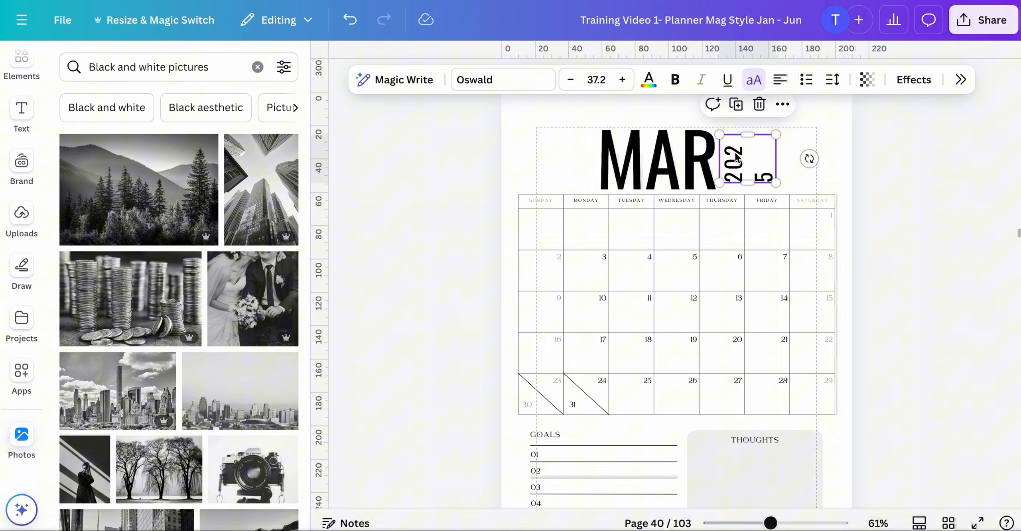
{"action": "left_click_drag", "start_coordinate": [750, 132], "coordinate": [750, 119]}
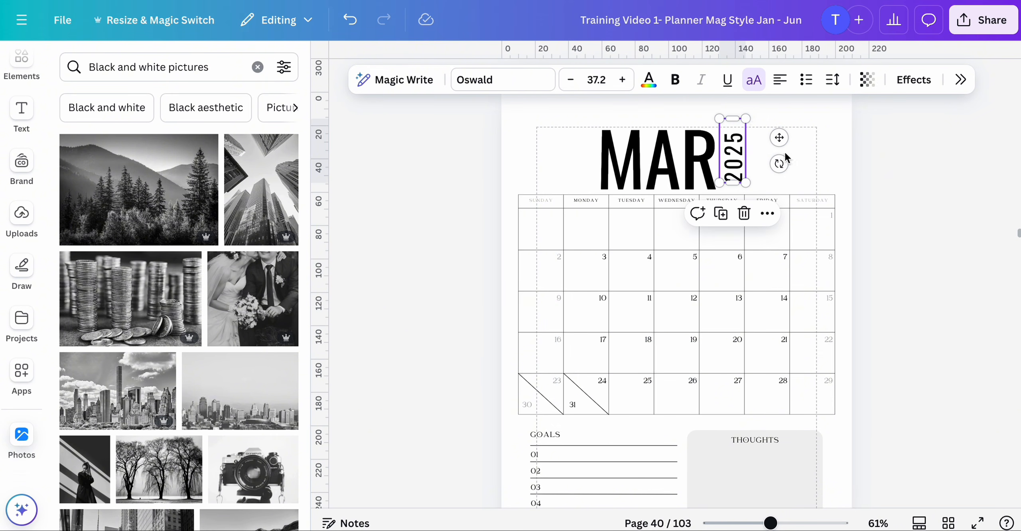
- Open page 7, zoom to 85%, and widen the MONTHLY FOCUS title so it fits on one line
{"action": "scroll", "coordinate": [785, 153], "scroll_direction": "up", "scroll_amount": 10}
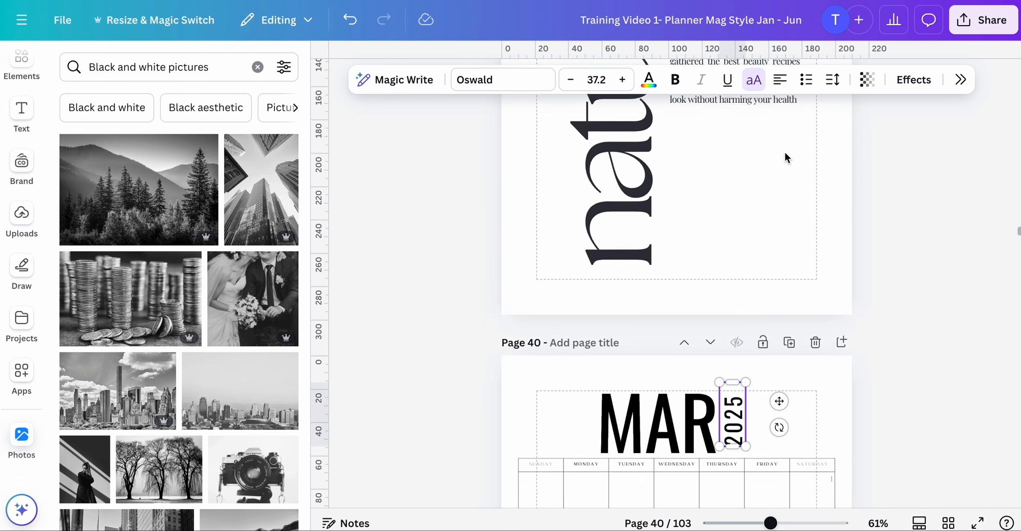
{"action": "left_click", "coordinate": [949, 523]}
{"action": "scroll", "coordinate": [666, 184], "scroll_direction": "up", "scroll_amount": 15}
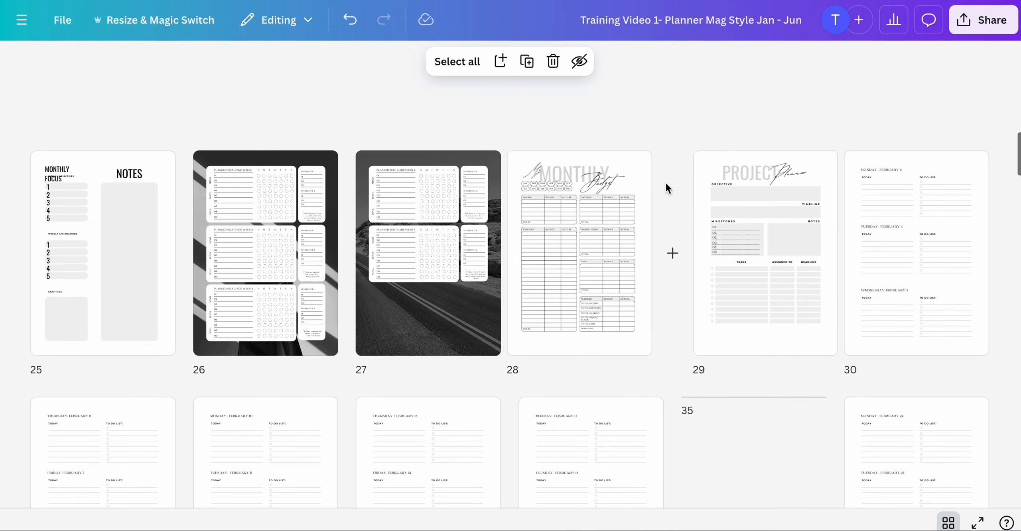
{"action": "scroll", "coordinate": [665, 182], "scroll_direction": "up", "scroll_amount": 5}
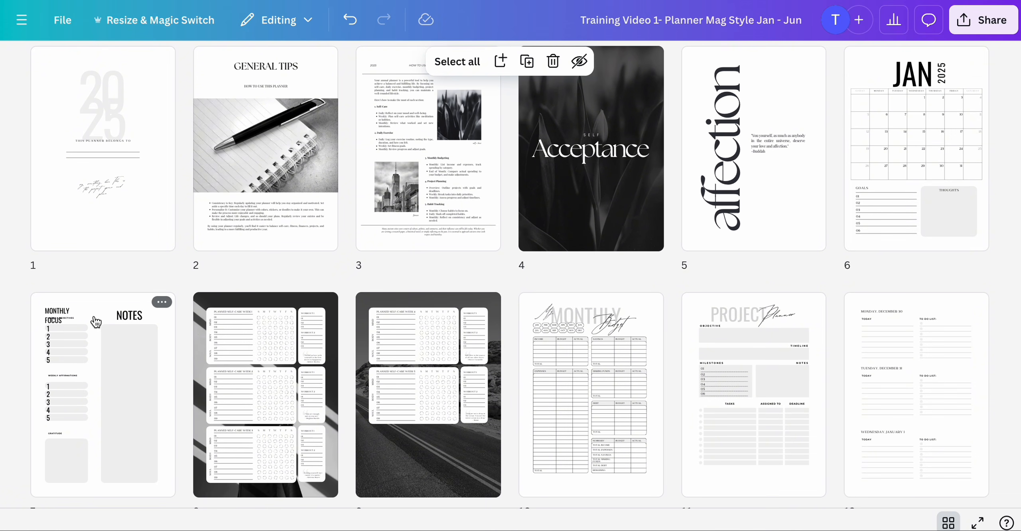
{"action": "double_click", "coordinate": [96, 322]}
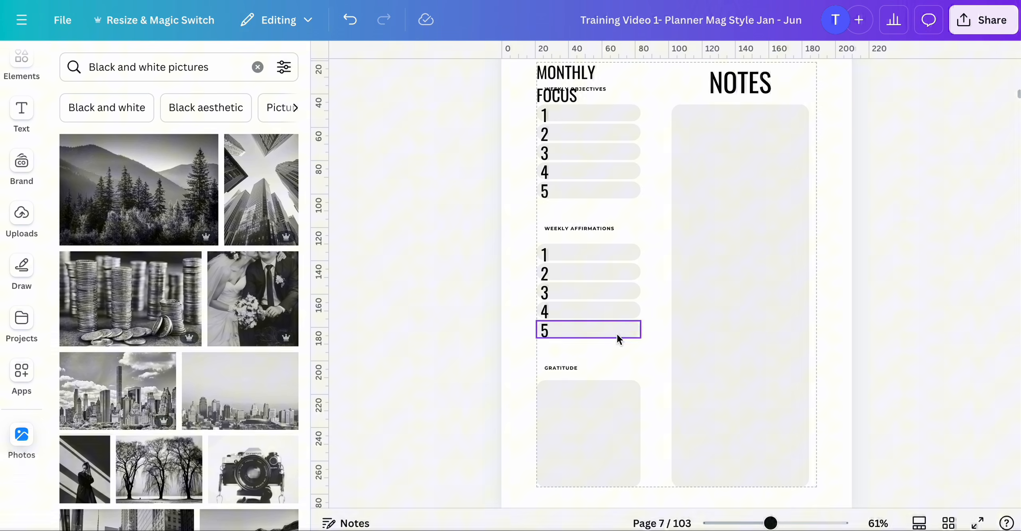
{"action": "left_click_drag", "start_coordinate": [777, 524], "coordinate": [789, 525]}
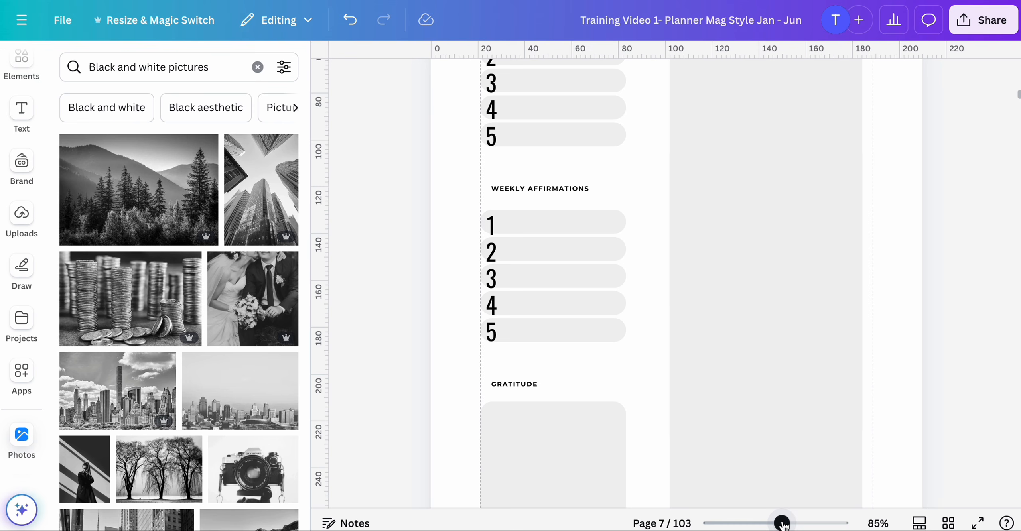
{"action": "scroll", "coordinate": [746, 383], "scroll_direction": "up", "scroll_amount": 5}
{"action": "scroll", "coordinate": [746, 377], "scroll_direction": "down", "scroll_amount": 3}
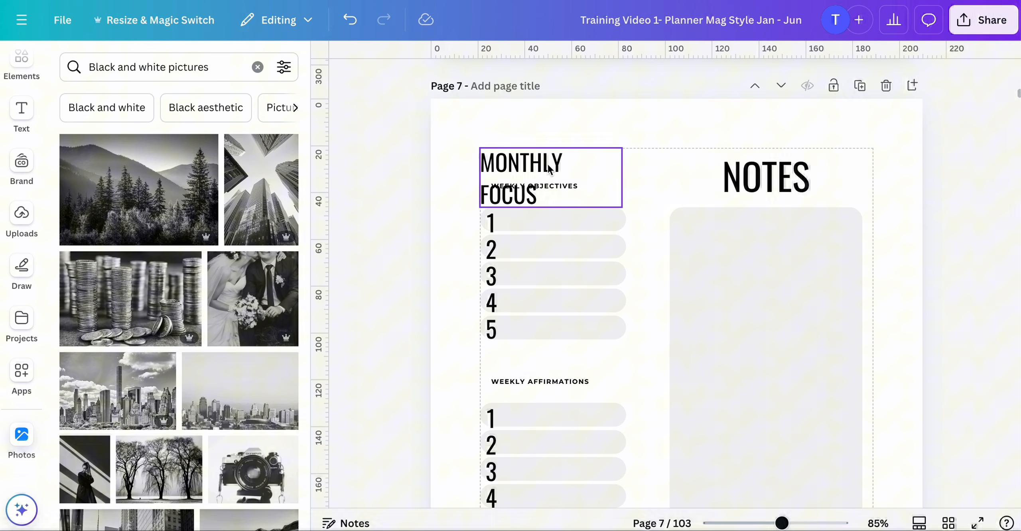
{"action": "left_click", "coordinate": [519, 164]}
{"action": "left_click_drag", "start_coordinate": [630, 175], "coordinate": [664, 177]}
- Select all number labels under Weekly Objectives and Weekly Affirmations and reduce their font size to 22
{"action": "scroll", "coordinate": [532, 271], "scroll_direction": "down", "scroll_amount": 3}
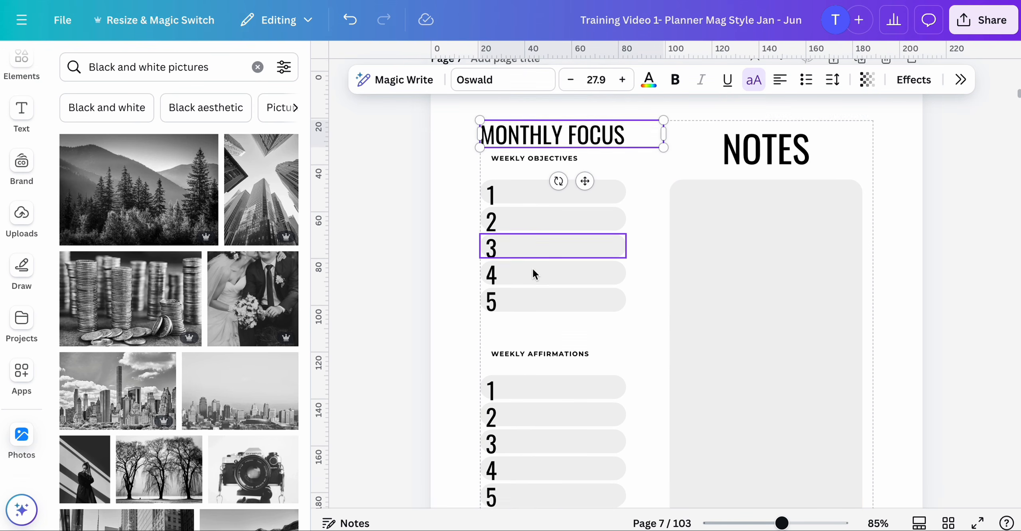
{"action": "left_click", "coordinate": [491, 152]}
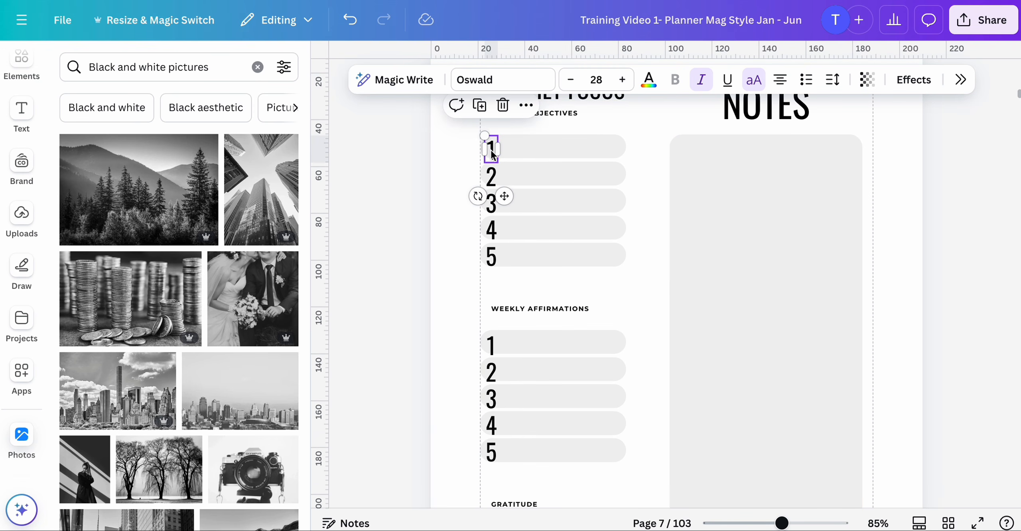
{"action": "left_click", "coordinate": [494, 179], "text": "shift"}
{"action": "left_click", "coordinate": [492, 204], "text": "shift"}
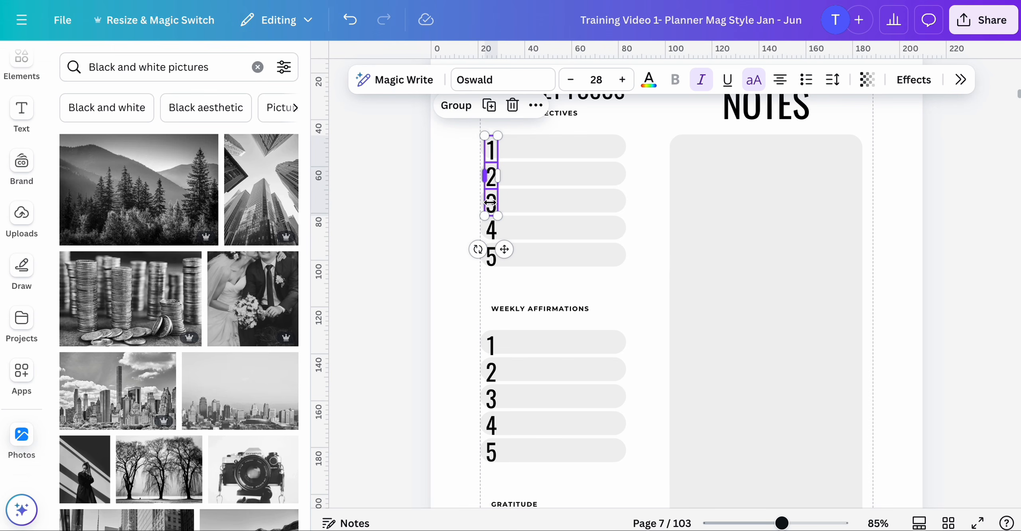
{"action": "left_click", "coordinate": [491, 257], "text": "shift"}
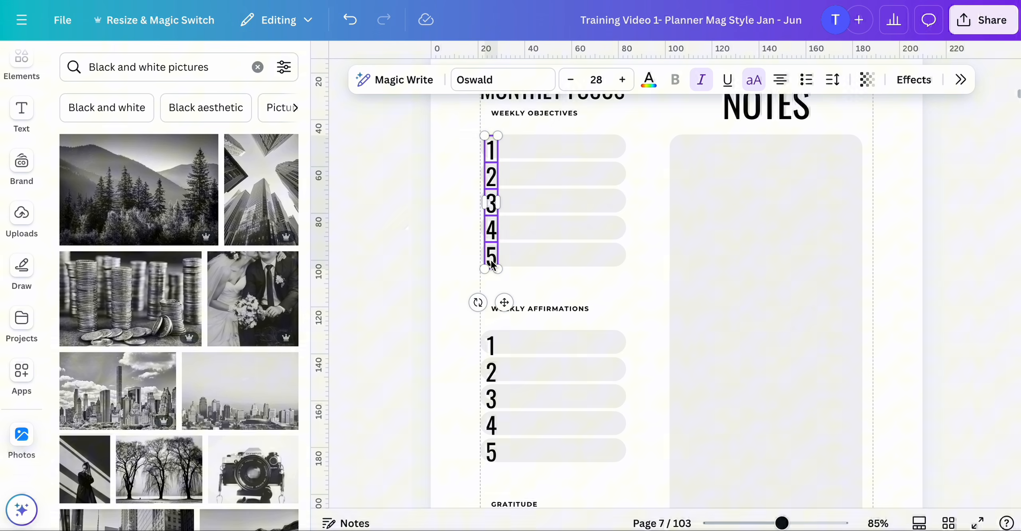
{"action": "scroll", "coordinate": [491, 261], "scroll_direction": "down", "scroll_amount": 3}
{"action": "left_click", "coordinate": [490, 268], "text": "shift"}
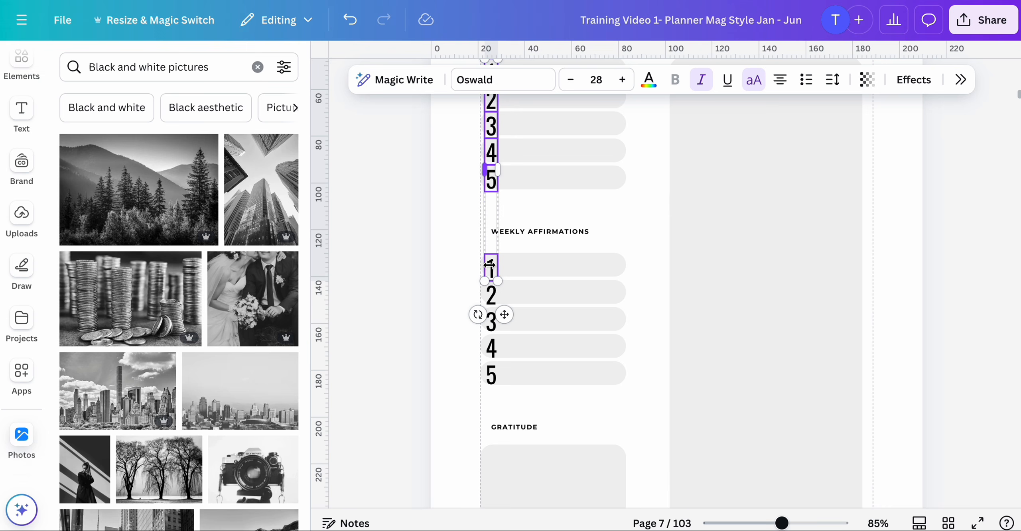
{"action": "left_click", "coordinate": [492, 294], "text": "shift"}
{"action": "left_click", "coordinate": [492, 320], "text": "shift"}
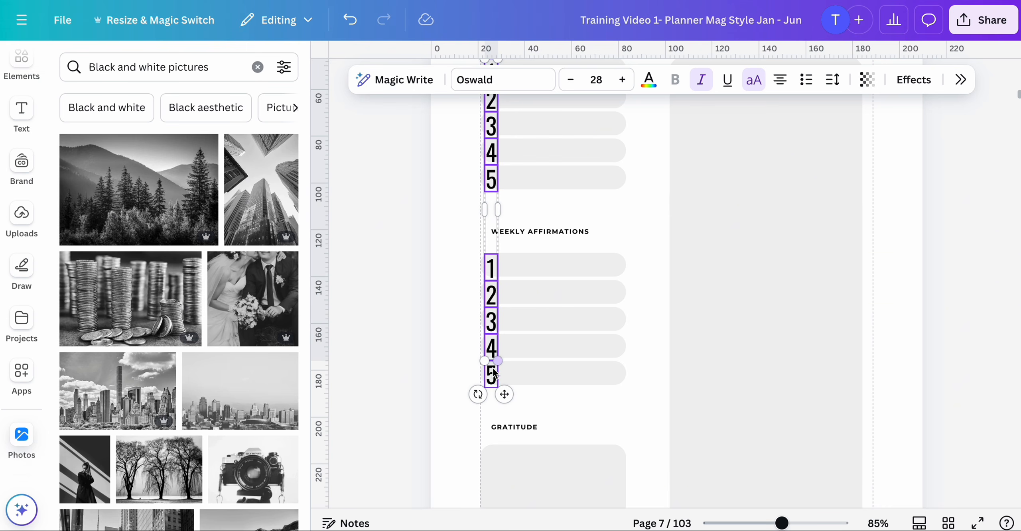
{"action": "scroll", "coordinate": [494, 382], "scroll_direction": "down", "scroll_amount": 5}
{"action": "scroll", "coordinate": [497, 387], "scroll_direction": "up", "scroll_amount": 7}
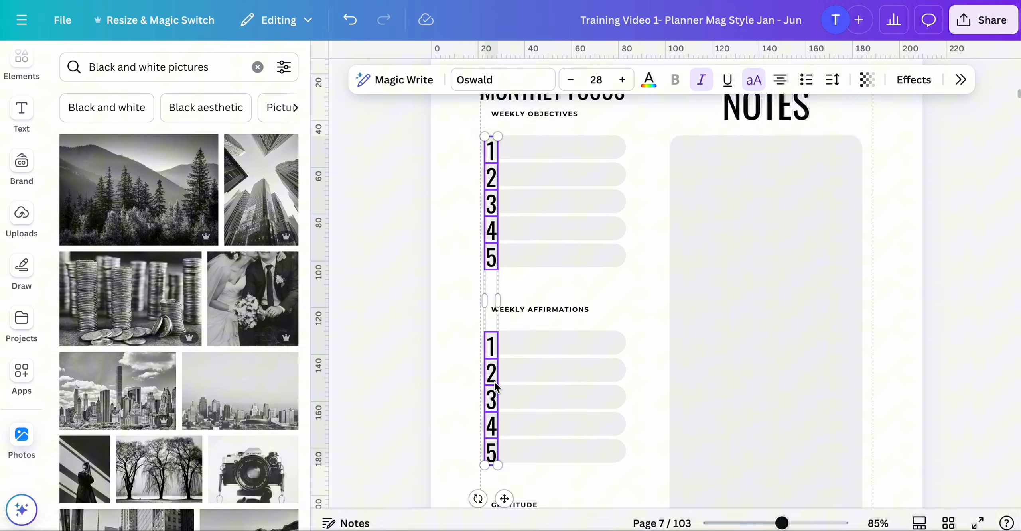
{"action": "left_click", "coordinate": [572, 82]}
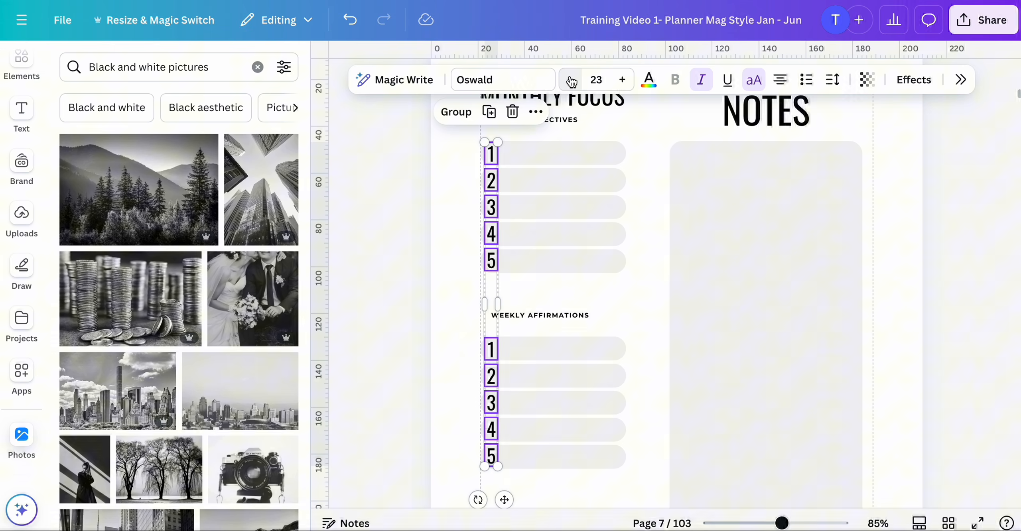
{"action": "left_click", "coordinate": [572, 82]}
{"action": "scroll", "coordinate": [602, 238], "scroll_direction": "down", "scroll_amount": 3}
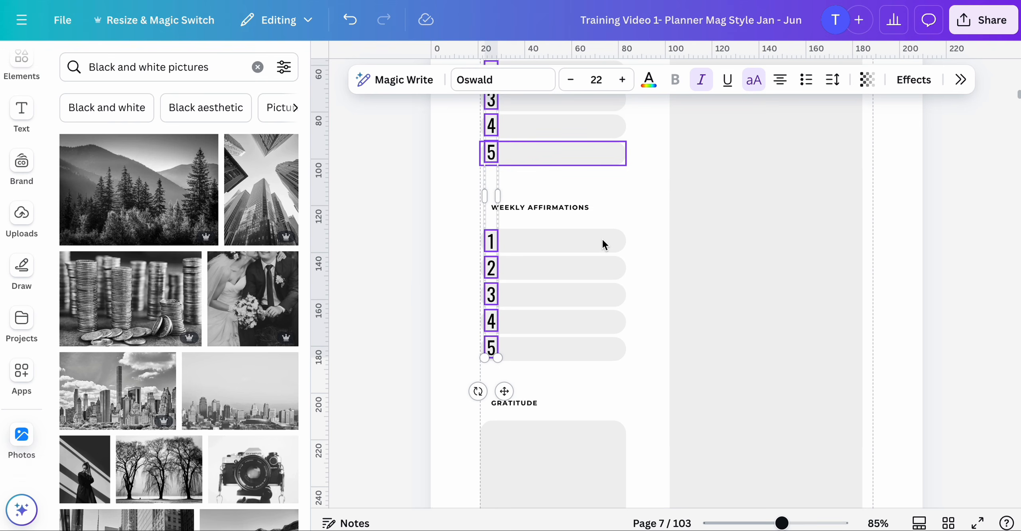
{"action": "scroll", "coordinate": [434, 287], "scroll_direction": "up", "scroll_amount": 1}
{"action": "left_click", "coordinate": [445, 292]}
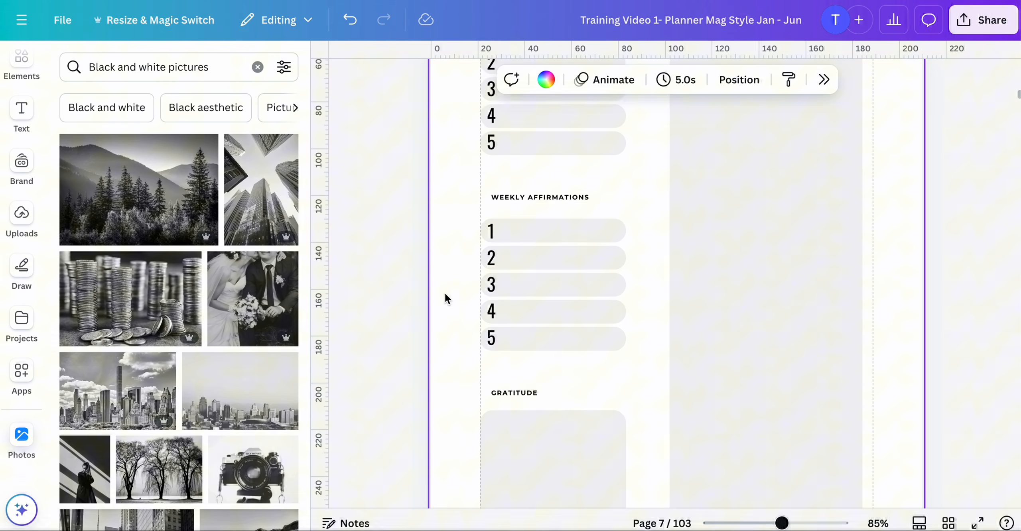
- Paste the edited Monthly Focus page after the FEB calendar page 24 and delete the old Monthly Focus page that followed it
{"action": "scroll", "coordinate": [444, 292], "scroll_direction": "down", "scroll_amount": 5}
{"action": "scroll", "coordinate": [445, 292], "scroll_direction": "up", "scroll_amount": 10}
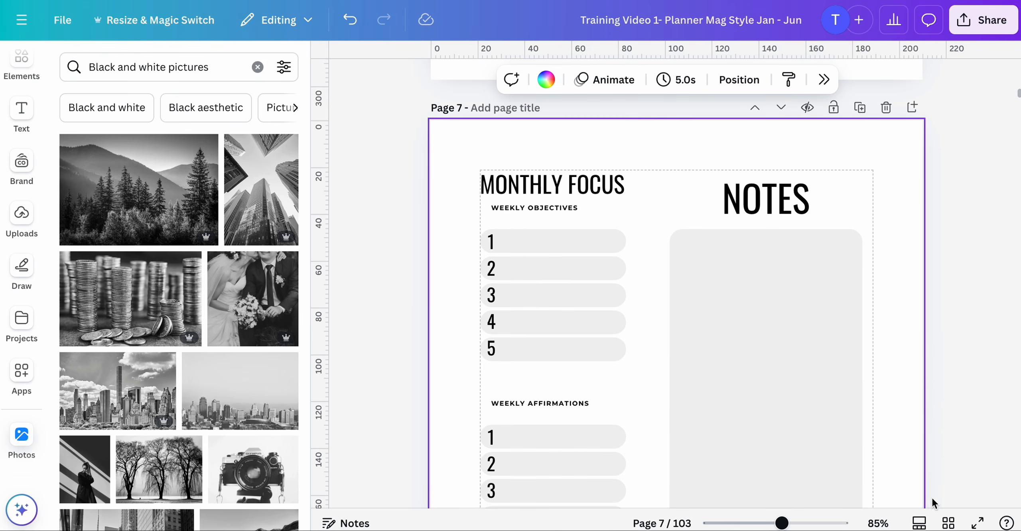
{"action": "left_click", "coordinate": [949, 523]}
{"action": "scroll", "coordinate": [867, 354], "scroll_direction": "down", "scroll_amount": 2}
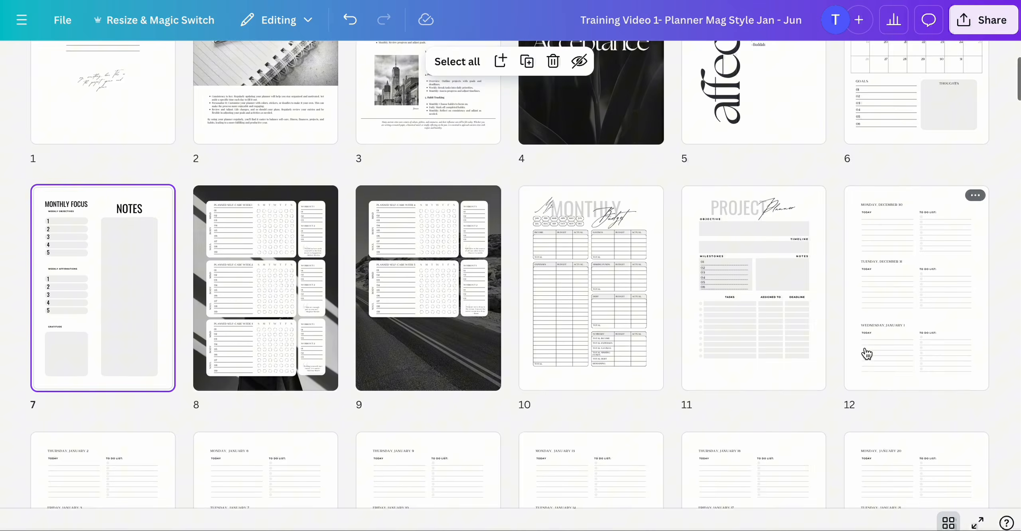
{"action": "scroll", "coordinate": [865, 328], "scroll_direction": "up", "scroll_amount": 2}
{"action": "scroll", "coordinate": [132, 306], "scroll_direction": "down", "scroll_amount": 3}
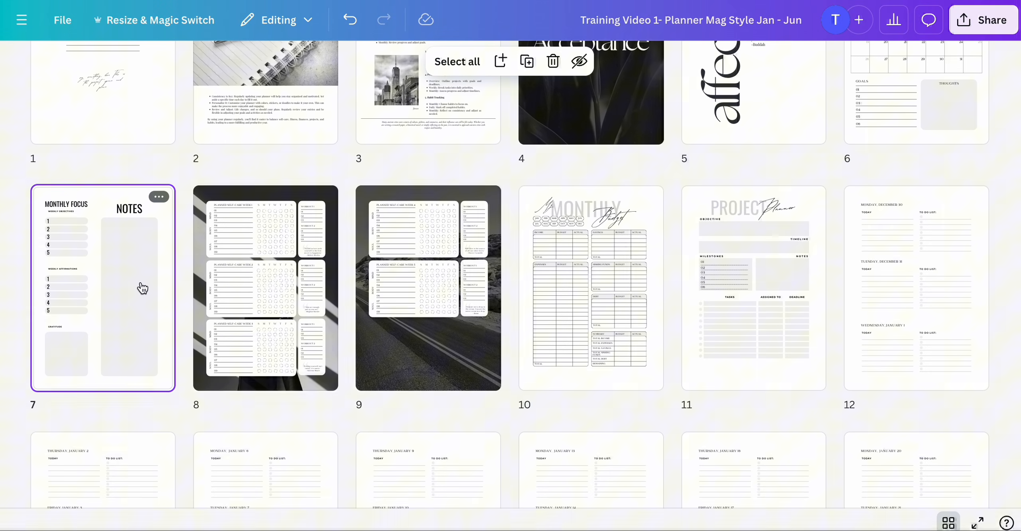
{"action": "scroll", "coordinate": [481, 358], "scroll_direction": "down", "scroll_amount": 5}
{"action": "scroll", "coordinate": [480, 358], "scroll_direction": "down", "scroll_amount": 6}
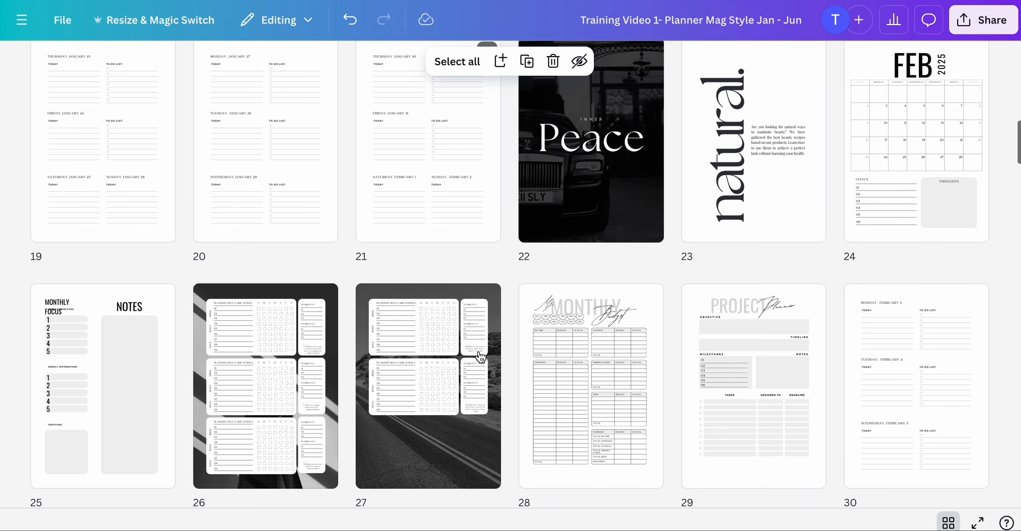
{"action": "left_click", "coordinate": [919, 170]}
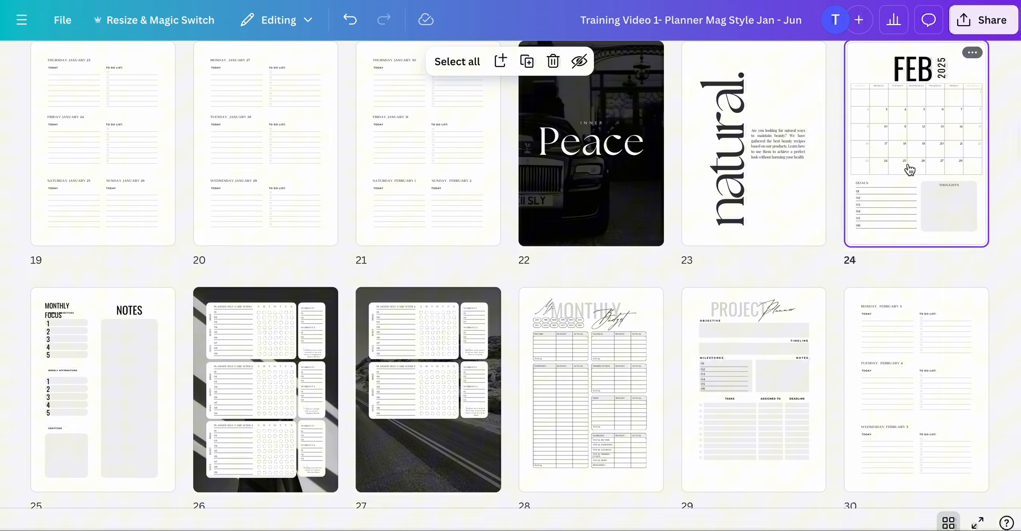
{"action": "key", "text": "super+v"}
{"action": "left_click", "coordinate": [284, 375]}
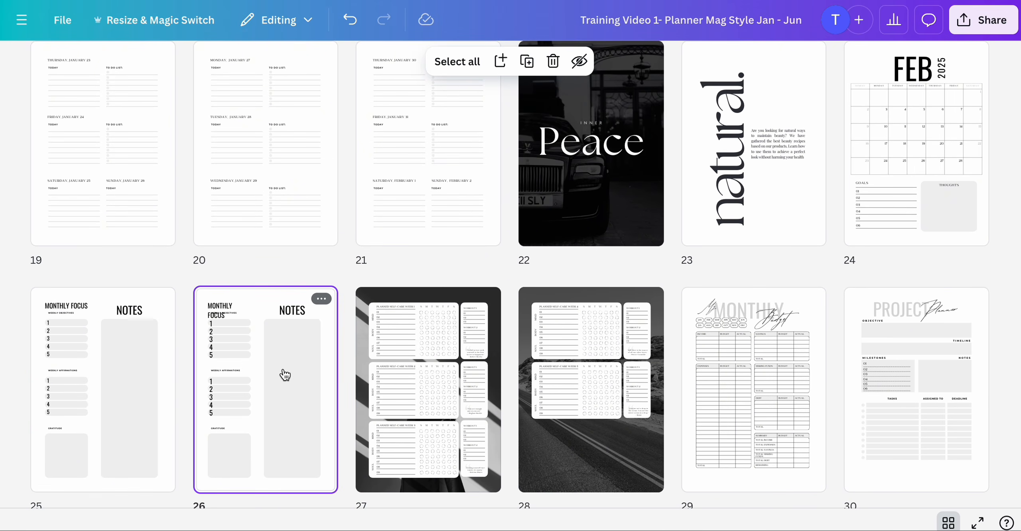
{"action": "key", "text": "Delete"}
- Paste the edited Monthly Focus page after the MAR calendar page 40 and delete the old Monthly Focus page after it
{"action": "scroll", "coordinate": [505, 361], "scroll_direction": "down", "scroll_amount": 9}
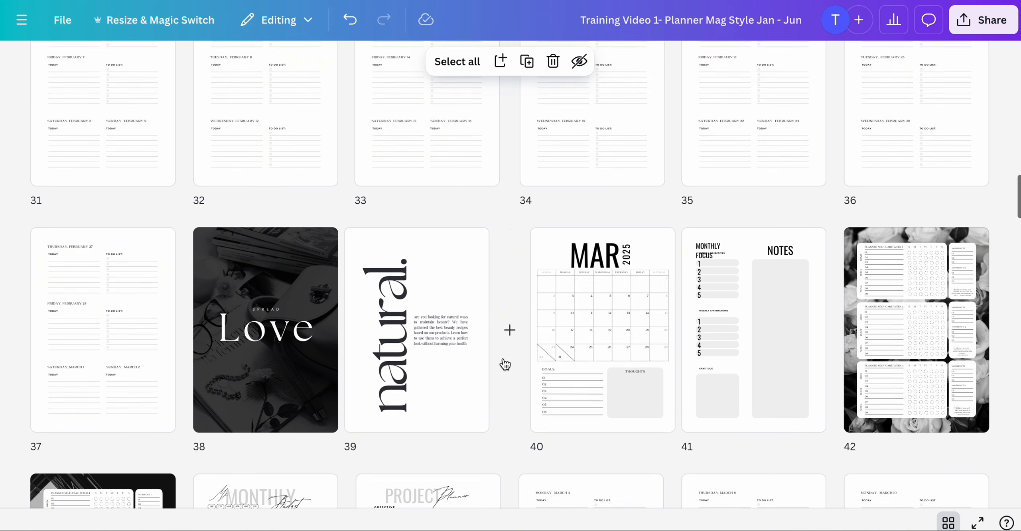
{"action": "left_click", "coordinate": [607, 327]}
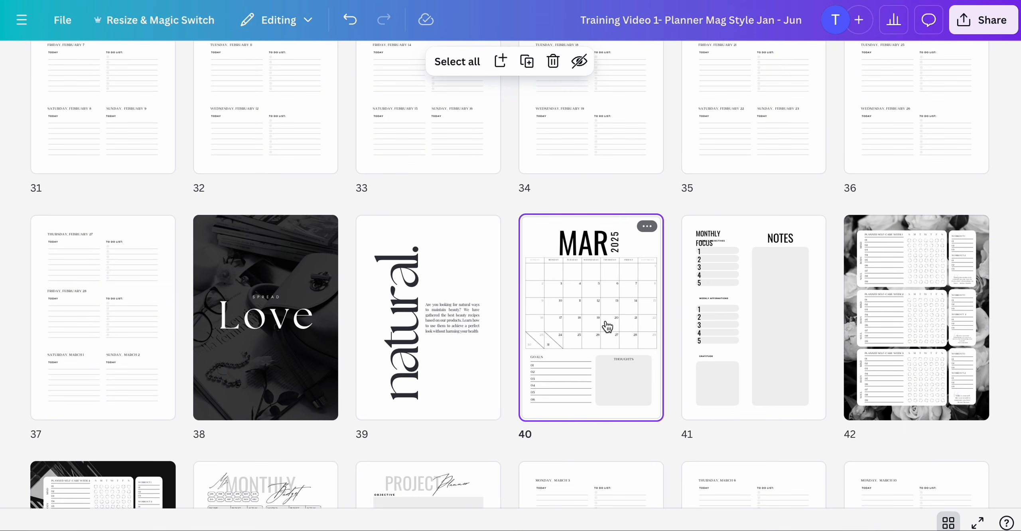
{"action": "key", "text": "ctrl+v"}
{"action": "left_click", "coordinate": [959, 303]}
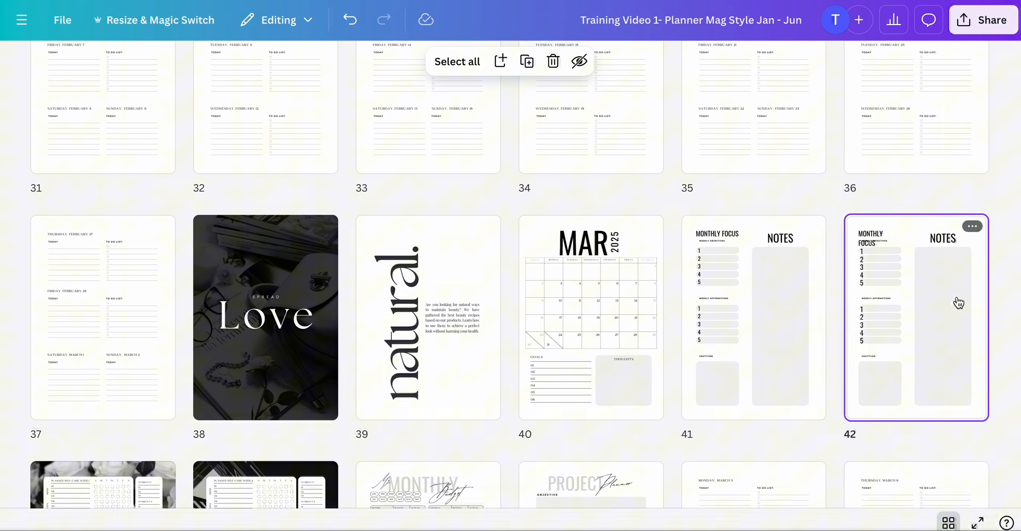
{"action": "key", "text": "Delete"}
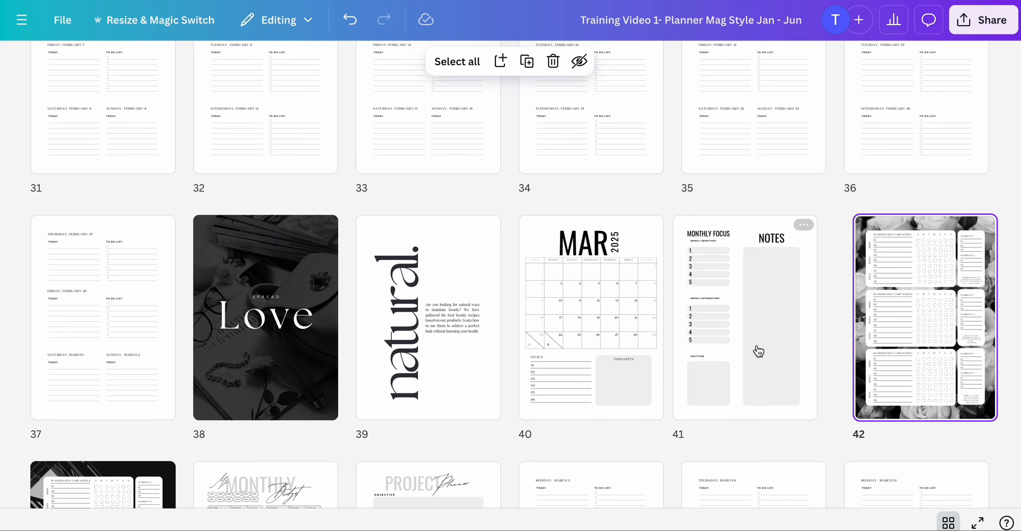
- Open the SELF Acceptance cover on page 4 and ungroup its title text
{"action": "scroll", "coordinate": [754, 351], "scroll_direction": "up", "scroll_amount": 10}
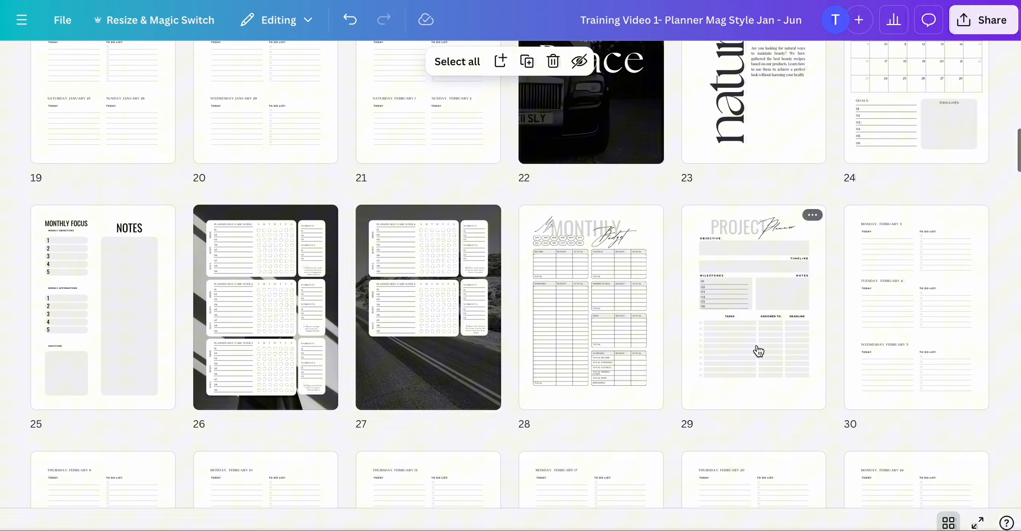
{"action": "scroll", "coordinate": [757, 351], "scroll_direction": "up", "scroll_amount": 10}
{"action": "scroll", "coordinate": [783, 393], "scroll_direction": "up", "scroll_amount": 10}
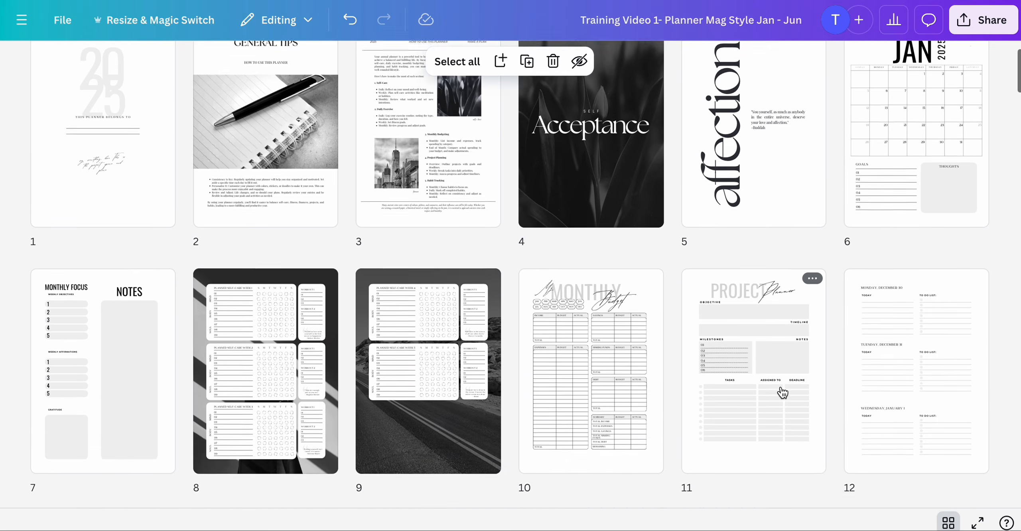
{"action": "double_click", "coordinate": [573, 251]}
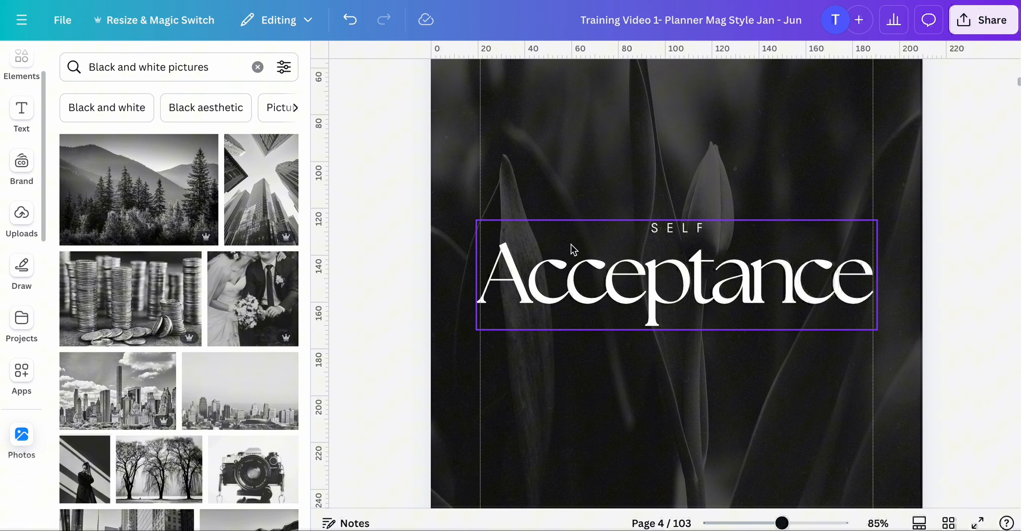
{"action": "left_click", "coordinate": [631, 281]}
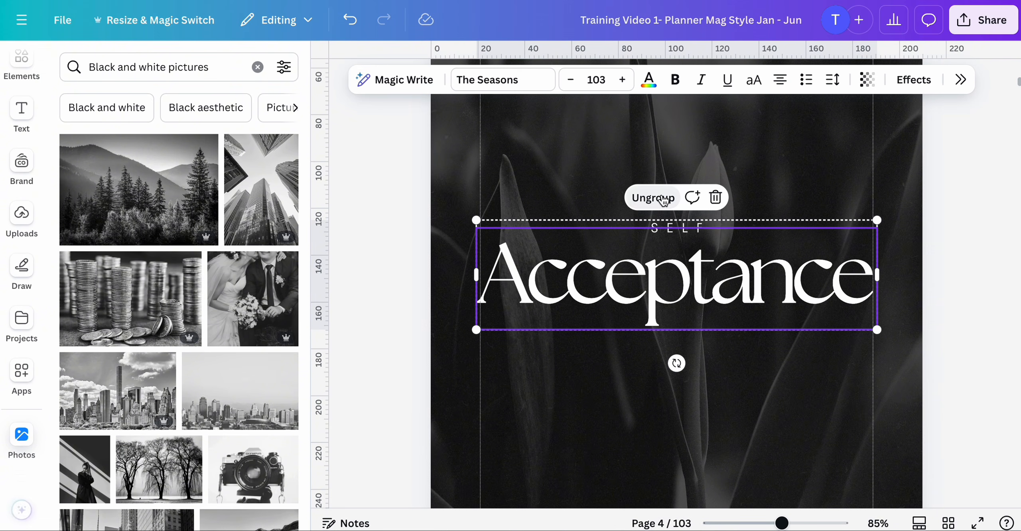
{"action": "left_click", "coordinate": [663, 198]}
{"action": "left_click", "coordinate": [679, 155]}
{"action": "left_click", "coordinate": [639, 280]}
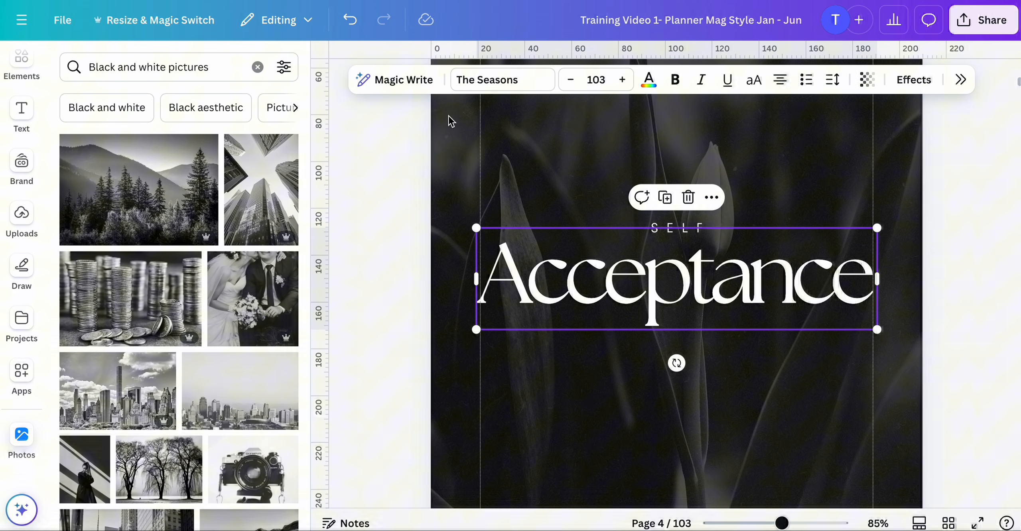
- Change the Acceptance title's font to TAN Pearl and apply that replacement to all The Seasons text in the design
{"action": "left_click", "coordinate": [483, 81]}
{"action": "type", "text": "oswald"}
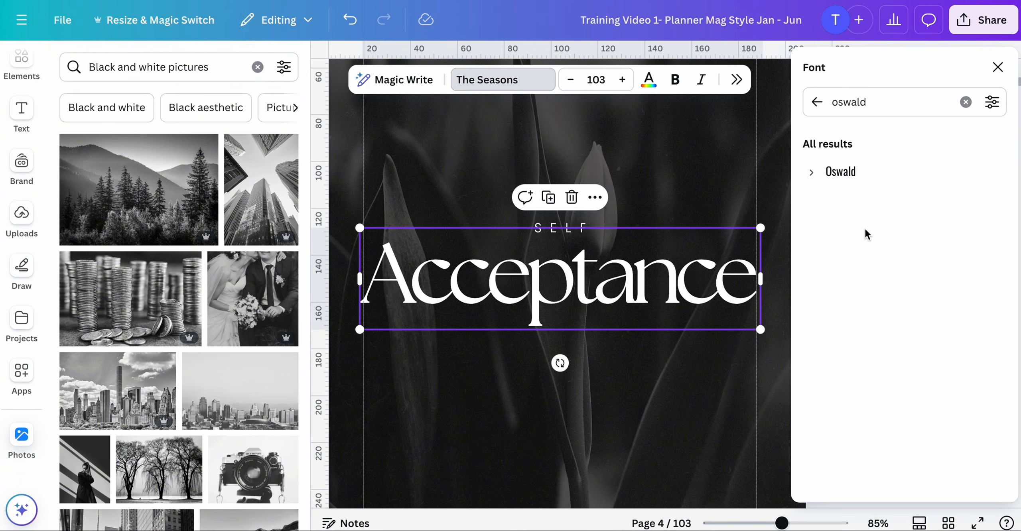
{"action": "left_click", "coordinate": [966, 102]}
{"action": "scroll", "coordinate": [931, 341], "scroll_direction": "down", "scroll_amount": 1}
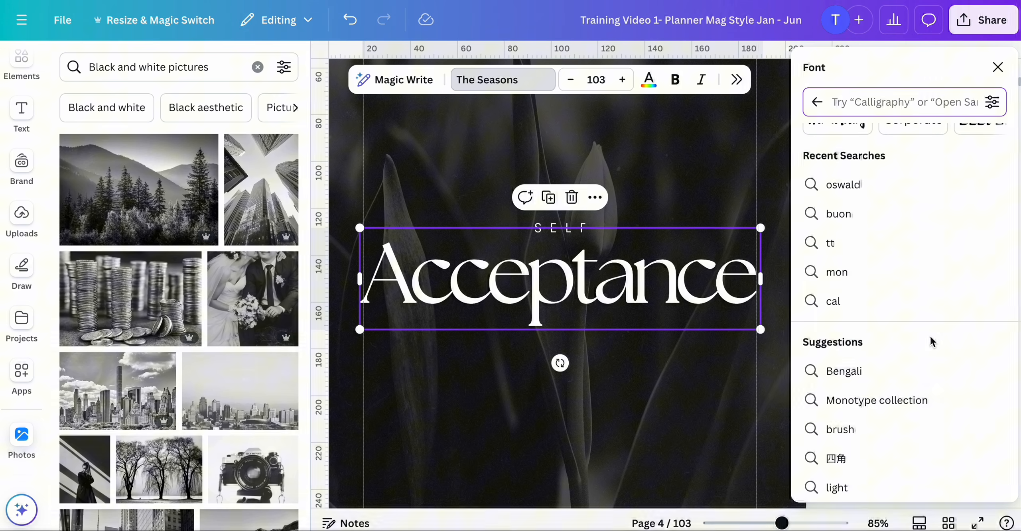
{"action": "left_click", "coordinate": [817, 103]}
{"action": "scroll", "coordinate": [866, 253], "scroll_direction": "down", "scroll_amount": 2}
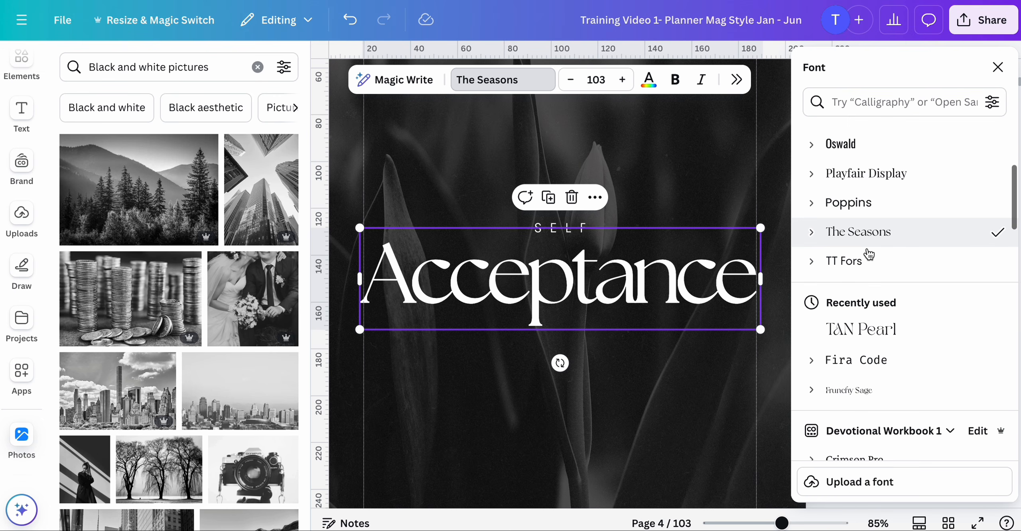
{"action": "scroll", "coordinate": [869, 239], "scroll_direction": "down", "scroll_amount": 3}
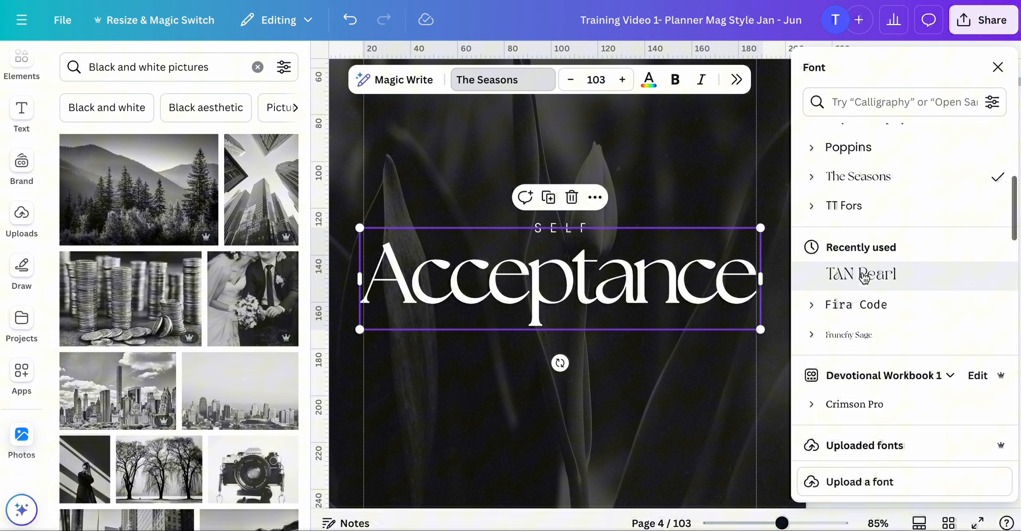
{"action": "left_click", "coordinate": [862, 275]}
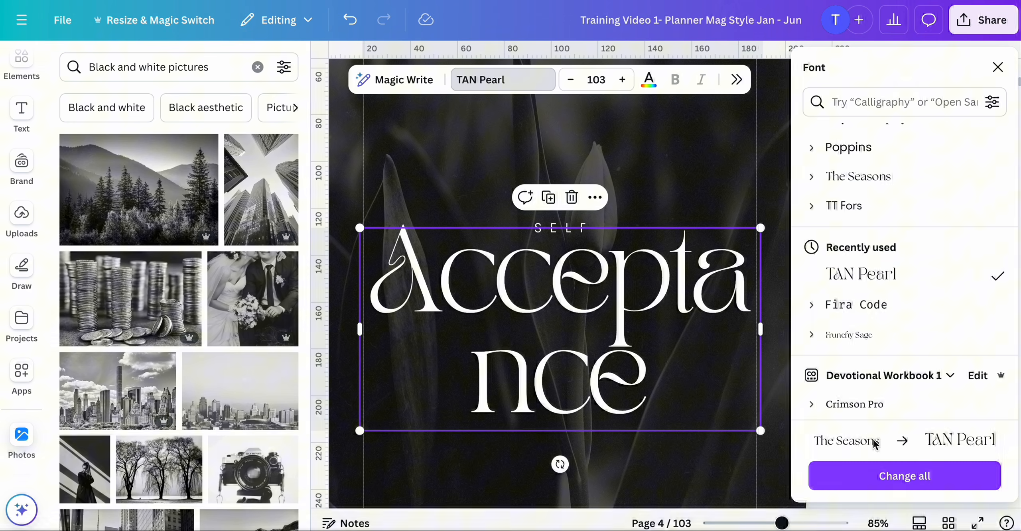
{"action": "left_click", "coordinate": [863, 483]}
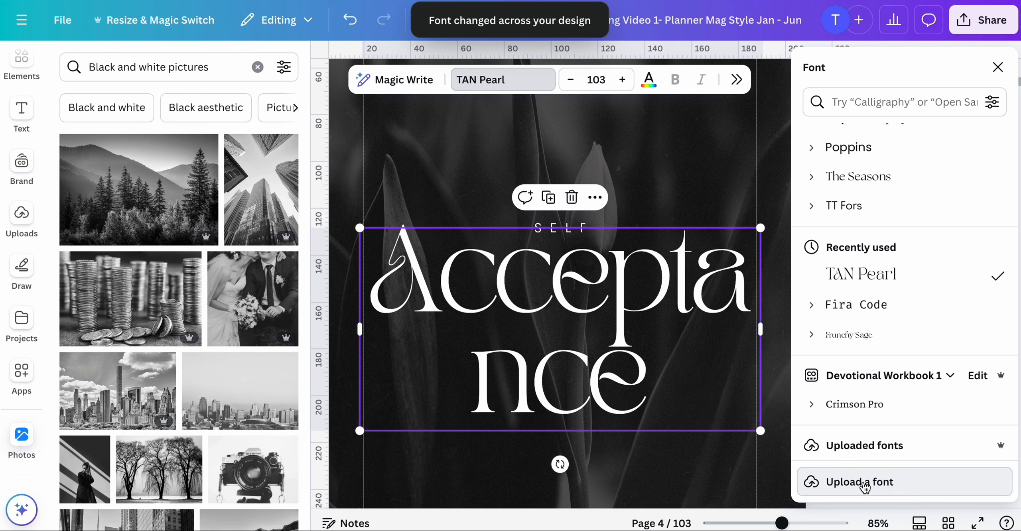
- Browse the page overview to review the quote pages with the new title font
{"action": "left_click", "coordinate": [713, 174]}
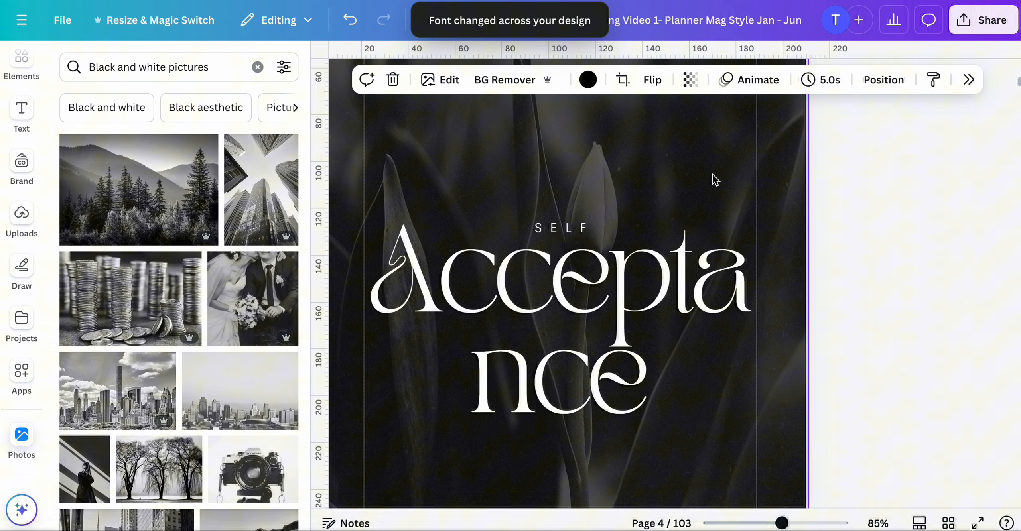
{"action": "left_click", "coordinate": [710, 299]}
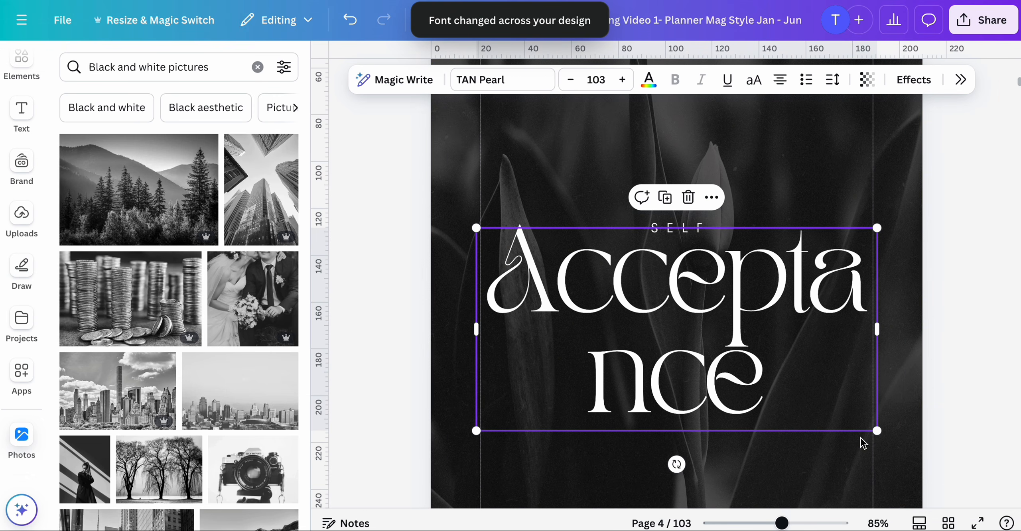
{"action": "left_click", "coordinate": [948, 523]}
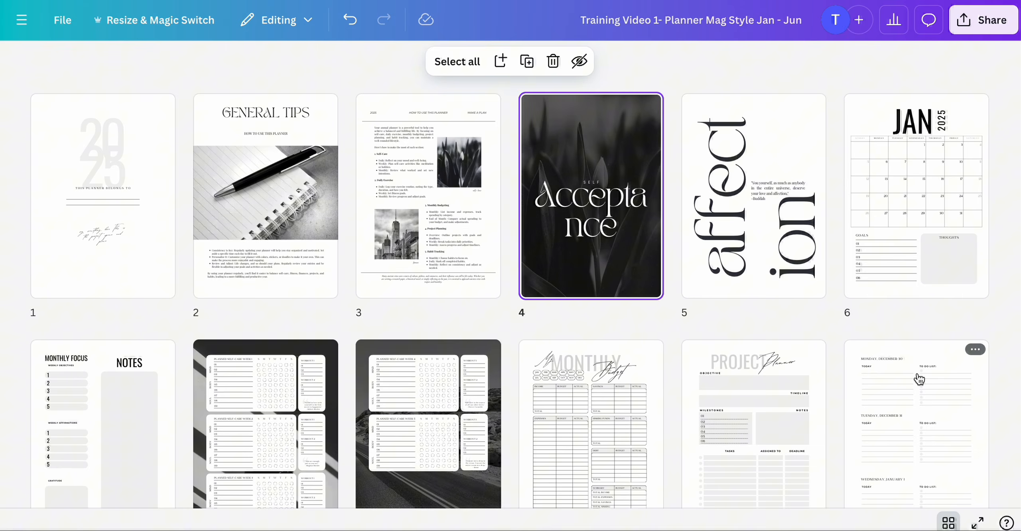
{"action": "scroll", "coordinate": [920, 379], "scroll_direction": "down", "scroll_amount": 10}
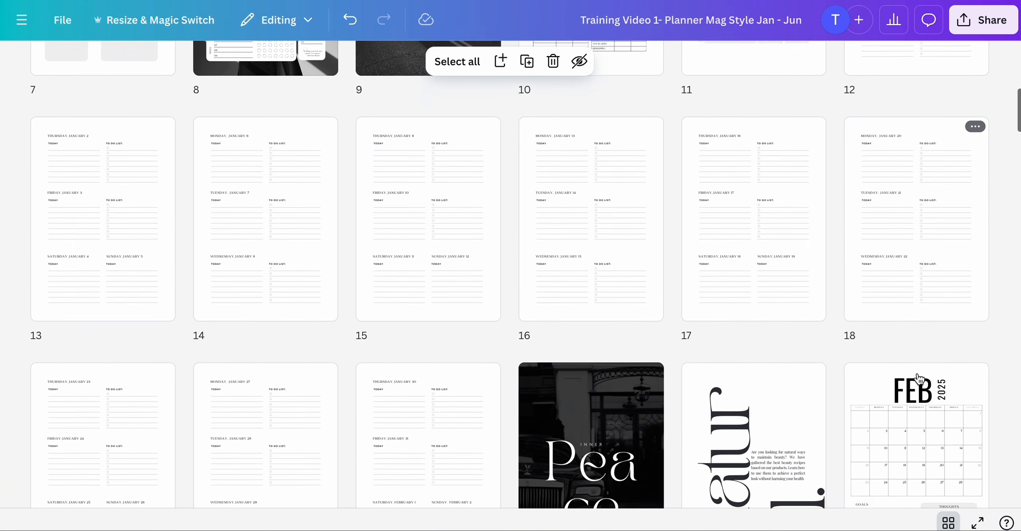
{"action": "scroll", "coordinate": [919, 379], "scroll_direction": "down", "scroll_amount": 9}
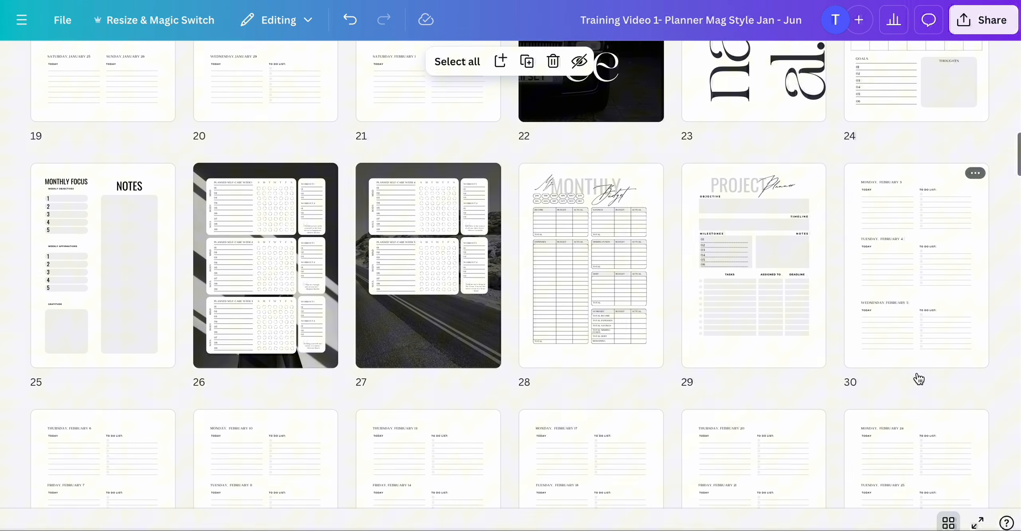
{"action": "scroll", "coordinate": [920, 379], "scroll_direction": "down", "scroll_amount": 15}
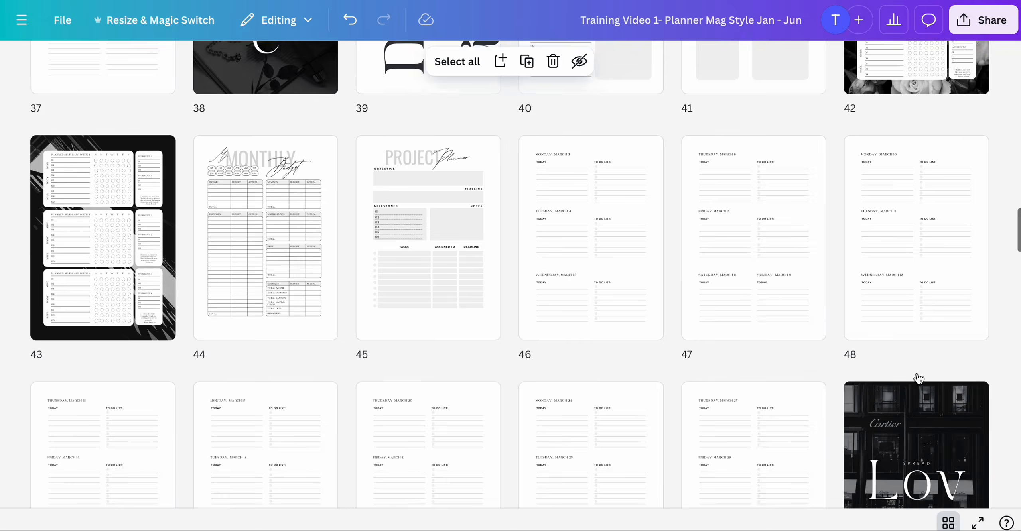
{"action": "scroll", "coordinate": [920, 379], "scroll_direction": "down", "scroll_amount": 5}
{"action": "scroll", "coordinate": [920, 379], "scroll_direction": "up", "scroll_amount": 12}
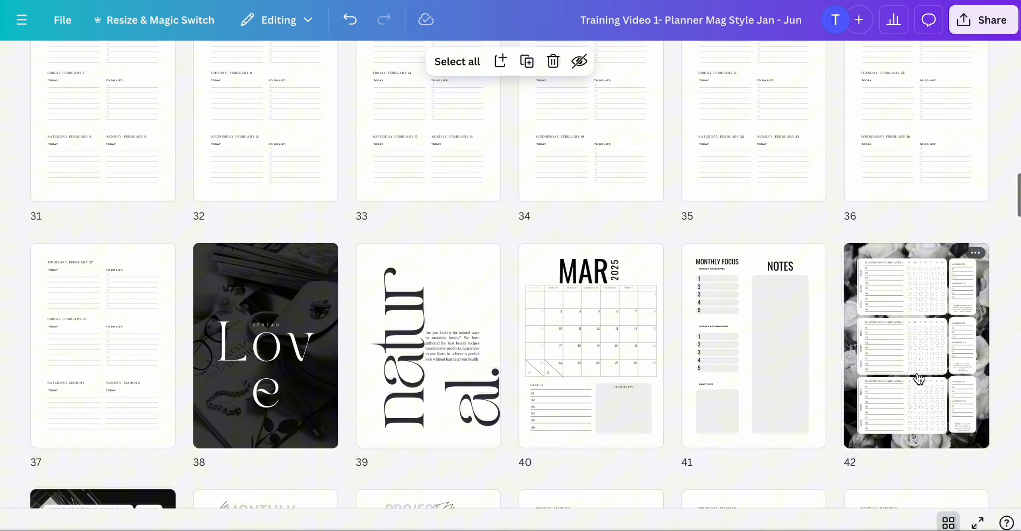
{"action": "scroll", "coordinate": [920, 379], "scroll_direction": "up", "scroll_amount": 20}
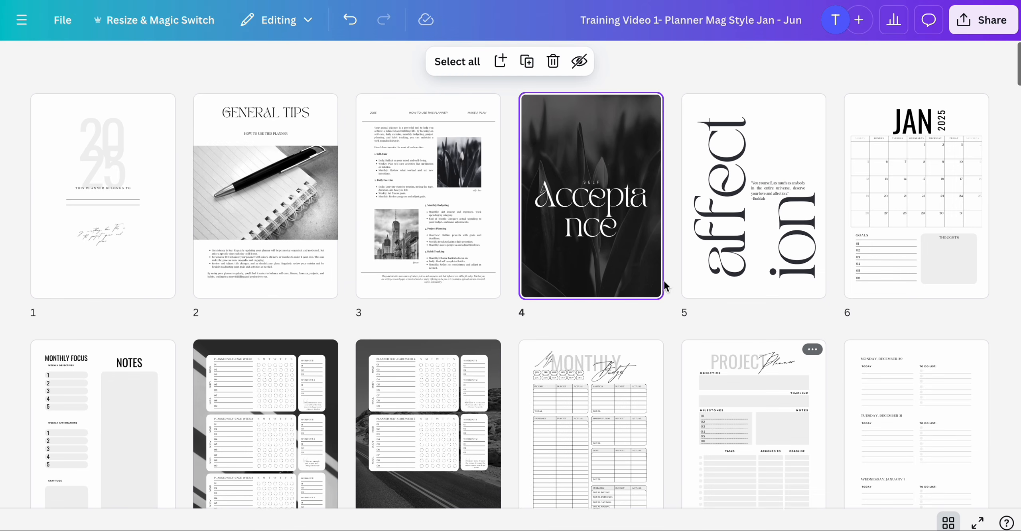
- Reopen page 4 and reduce the Acceptance title's font size to 71.1 so it fits on one line
{"action": "double_click", "coordinate": [637, 274]}
{"action": "left_click", "coordinate": [677, 275]}
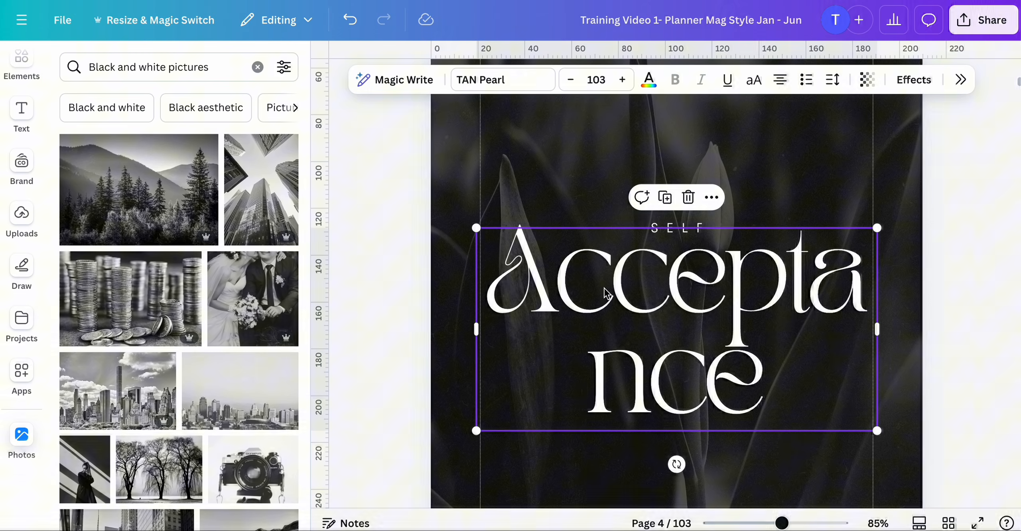
{"action": "left_click", "coordinate": [572, 82]}
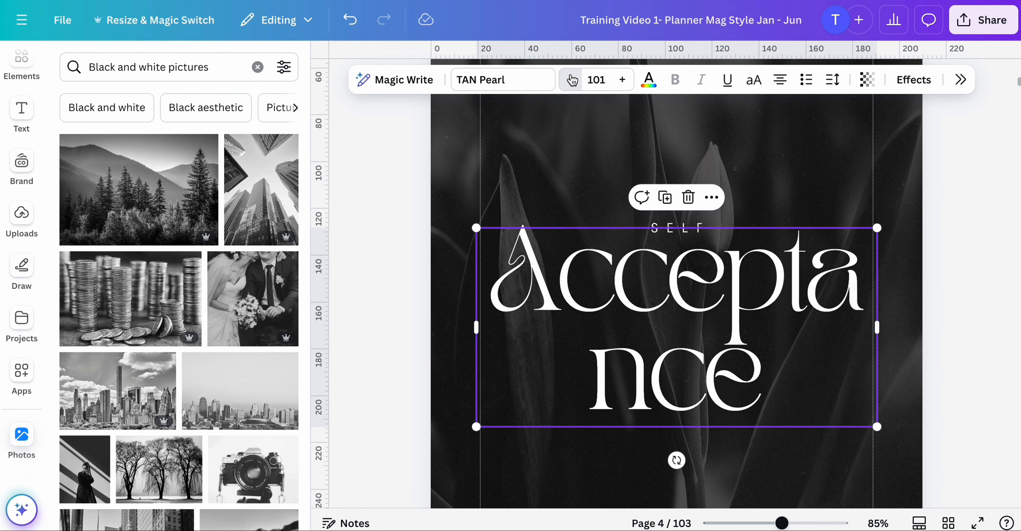
{"action": "left_click", "coordinate": [572, 82]}
{"action": "left_click", "coordinate": [572, 82]}
{"action": "left_click", "coordinate": [573, 82]}
{"action": "left_click", "coordinate": [572, 82]}
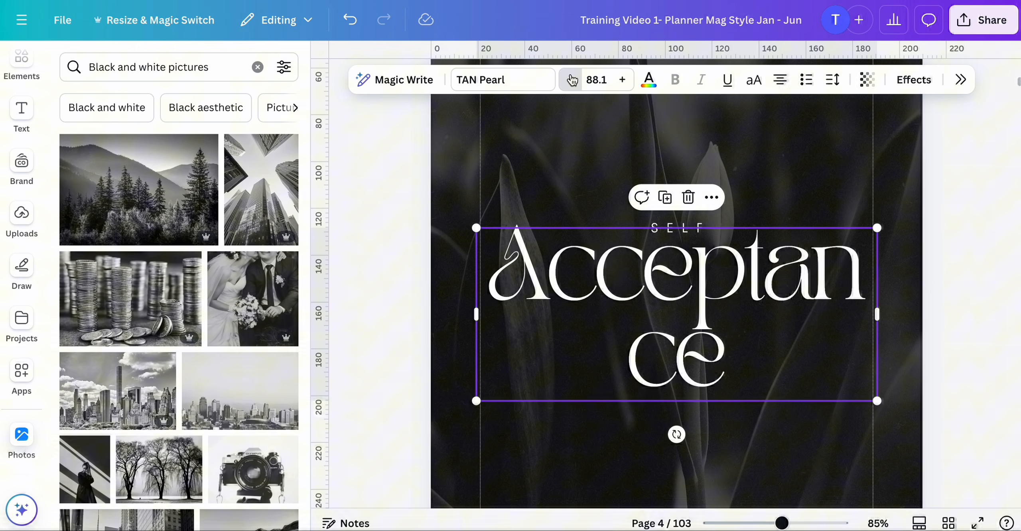
{"action": "left_click", "coordinate": [572, 82]}
{"action": "left_click", "coordinate": [572, 82]}
{"action": "left_click", "coordinate": [572, 81]}
{"action": "left_click", "coordinate": [573, 82]}
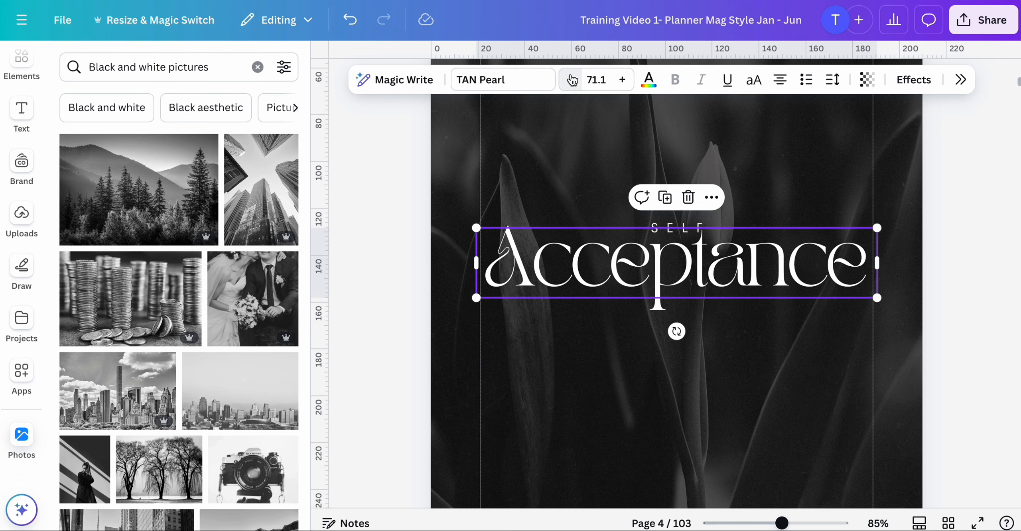
{"action": "left_click", "coordinate": [550, 390]}
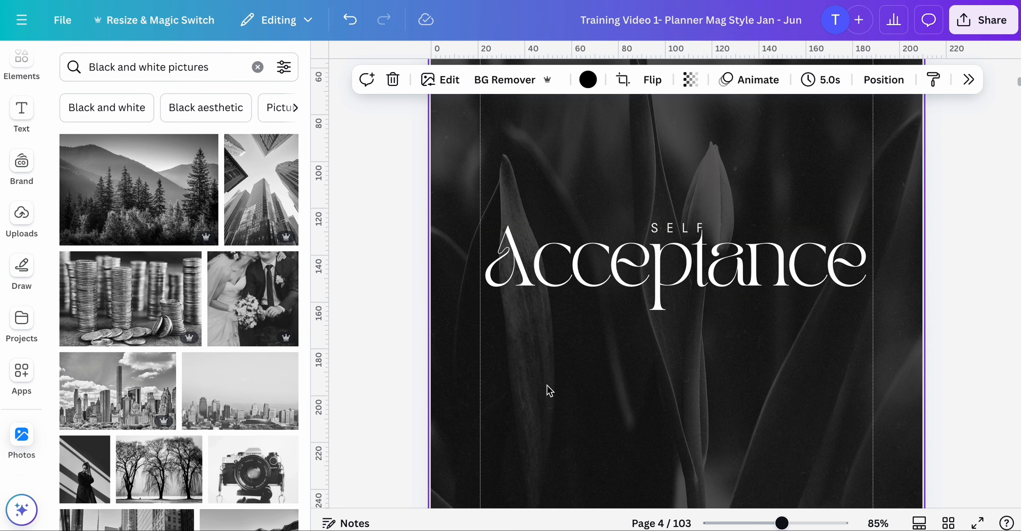
{"action": "left_click", "coordinate": [757, 294]}
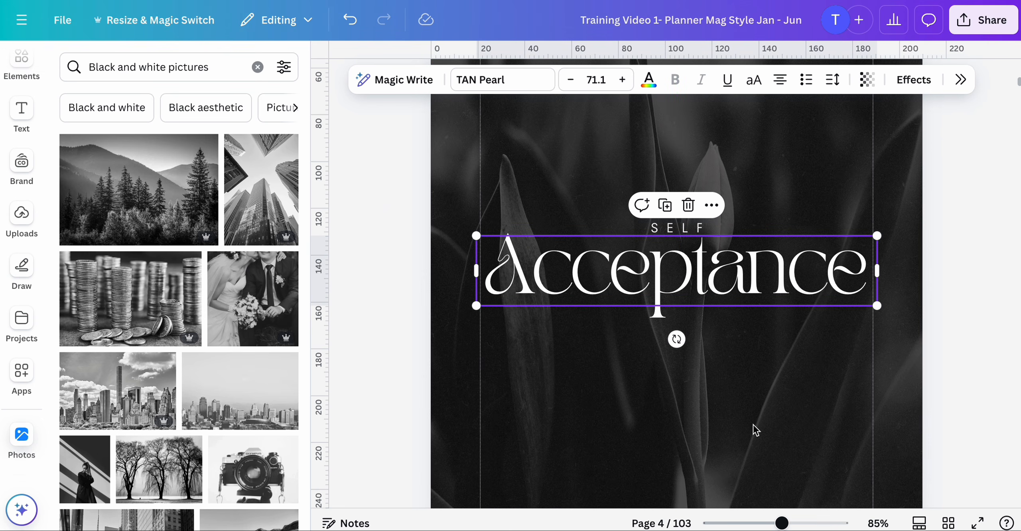
- Open page 5 and reduce the affection title's font size to 140 so the word fits on one line
{"action": "left_click", "coordinate": [949, 524]}
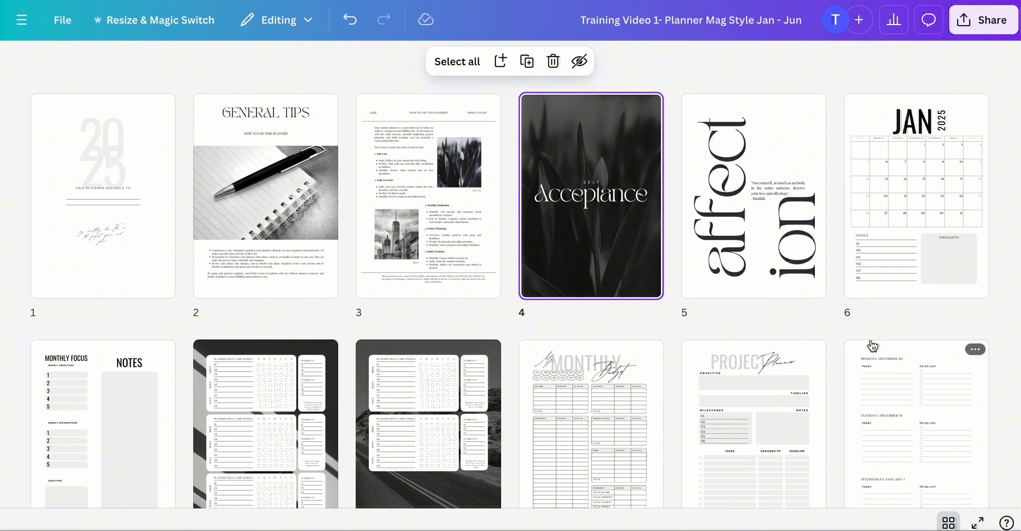
{"action": "double_click", "coordinate": [724, 203]}
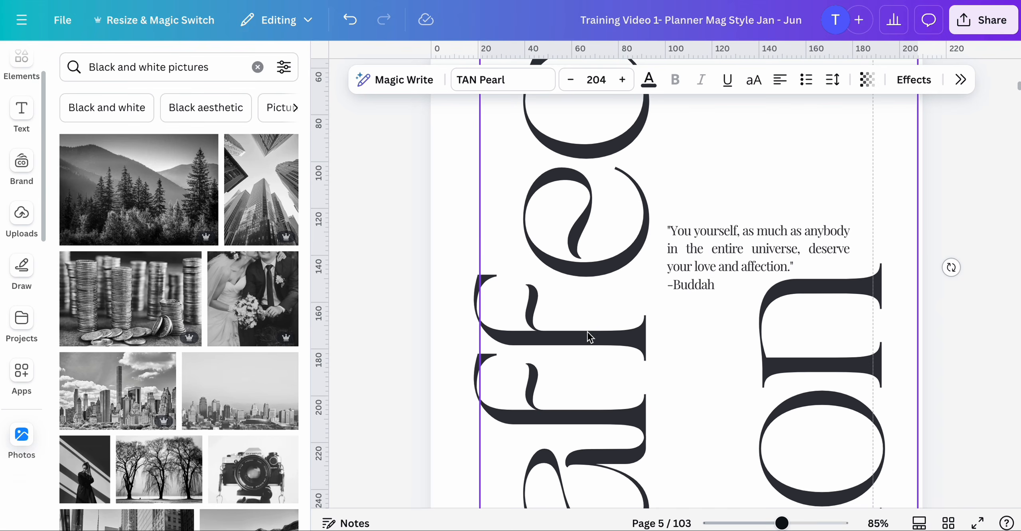
{"action": "left_click_drag", "start_coordinate": [782, 524], "coordinate": [752, 524]}
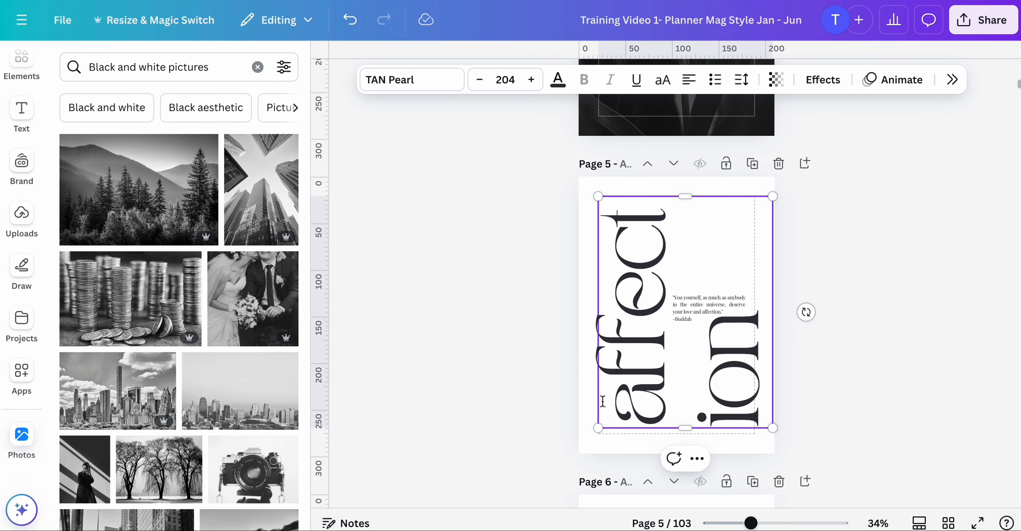
{"action": "left_click", "coordinate": [523, 390]}
{"action": "left_click", "coordinate": [682, 399]}
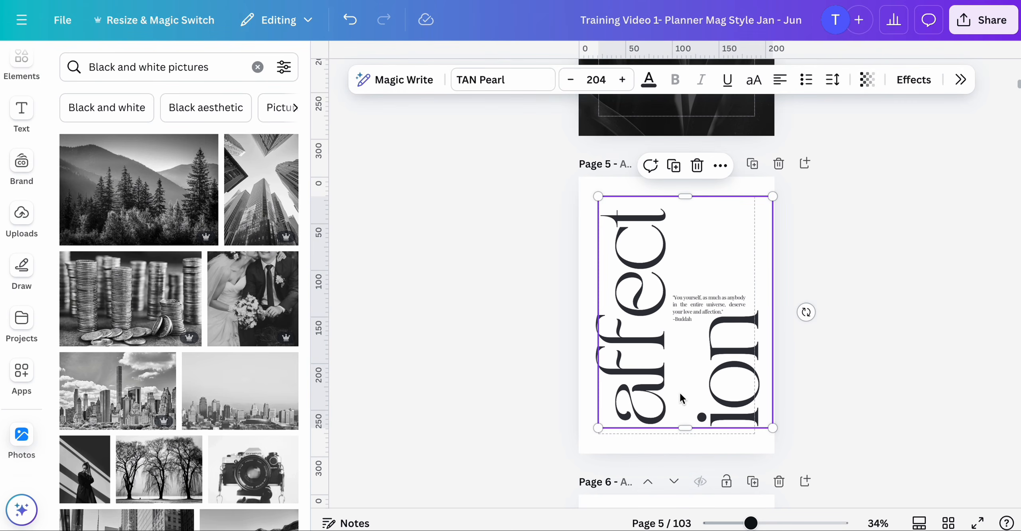
{"action": "left_click", "coordinate": [571, 80]}
{"action": "left_click", "coordinate": [571, 80]}
{"action": "left_click", "coordinate": [571, 79]}
{"action": "left_click", "coordinate": [571, 80]}
{"action": "left_click", "coordinate": [571, 80]}
{"action": "left_click", "coordinate": [571, 80]}
{"action": "left_click", "coordinate": [571, 80]}
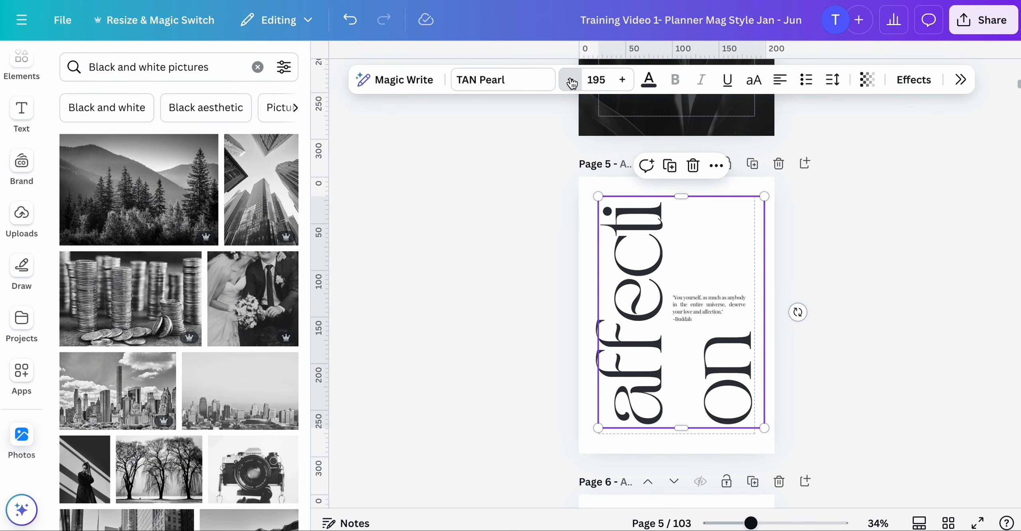
{"action": "left_click", "coordinate": [571, 80]}
{"action": "left_click", "coordinate": [571, 80]}
{"action": "left_click", "coordinate": [571, 80]}
{"action": "left_click", "coordinate": [570, 80]}
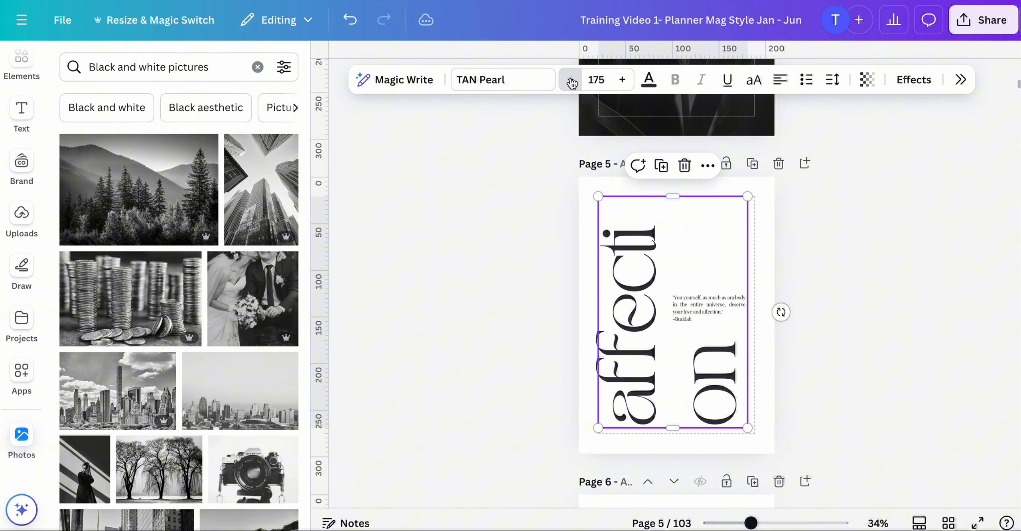
{"action": "left_click", "coordinate": [571, 80]}
{"action": "left_click", "coordinate": [571, 79]}
{"action": "left_click", "coordinate": [571, 79]}
{"action": "left_click", "coordinate": [571, 80]}
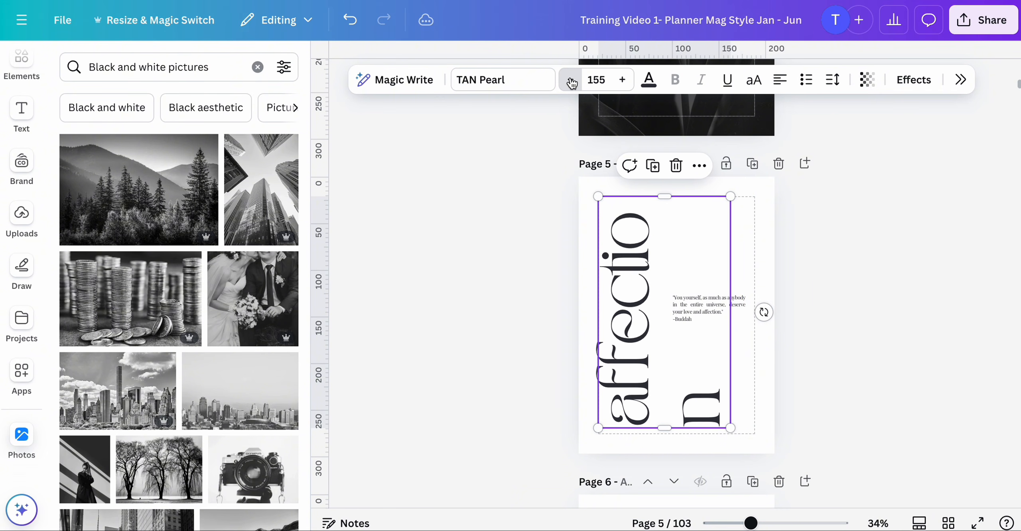
{"action": "left_click", "coordinate": [571, 80]}
{"action": "left_click", "coordinate": [571, 80]}
{"action": "left_click", "coordinate": [571, 80]}
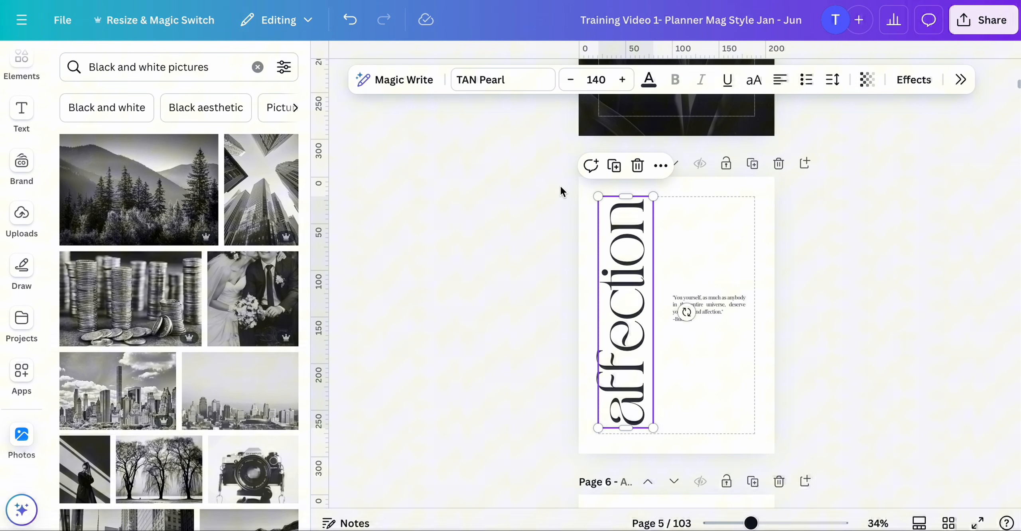
- Nudge the affection title slightly to the right on page 5
{"action": "left_click", "coordinate": [531, 221]}
{"action": "left_click_drag", "start_coordinate": [614, 246], "coordinate": [622, 246]}
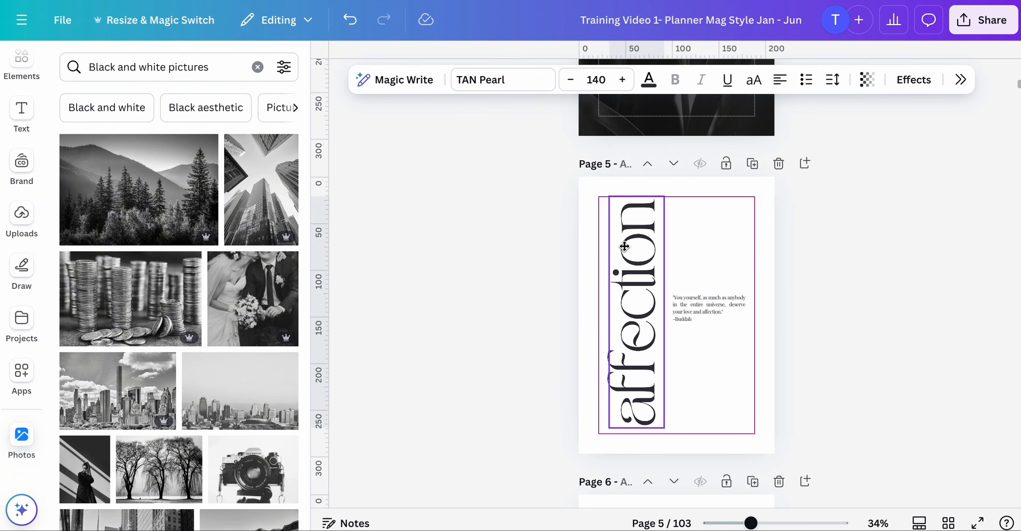
{"action": "left_click", "coordinate": [488, 303]}
- Review the edited pages in the page grid overview
{"action": "mouse_move", "coordinate": [751, 523]}
{"action": "left_mouse_down"}
{"action": "mouse_move", "coordinate": [761, 523]}
{"action": "mouse_move", "coordinate": [739, 523]}
{"action": "left_mouse_up"}
{"action": "left_click", "coordinate": [949, 524]}
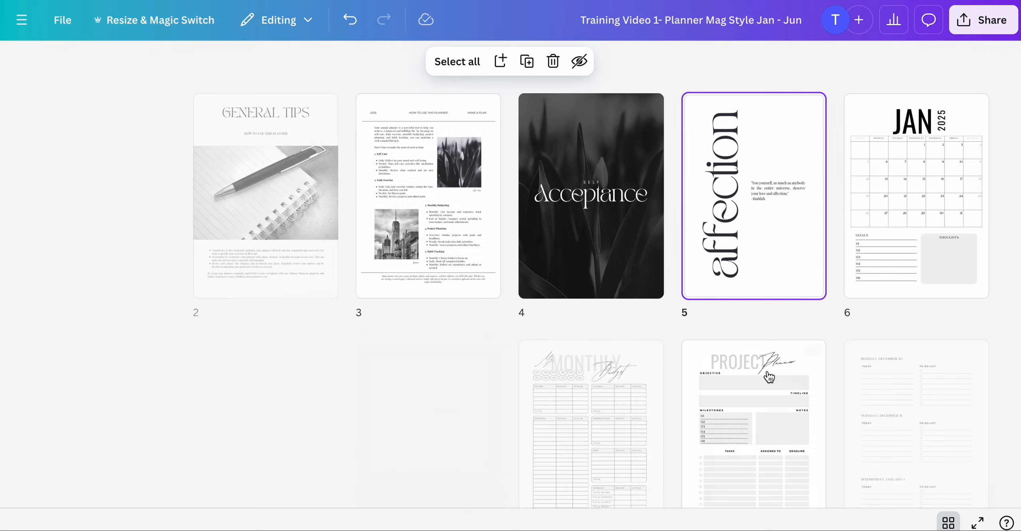
{"action": "scroll", "coordinate": [763, 377], "scroll_direction": "down", "scroll_amount": 5}
{"action": "scroll", "coordinate": [770, 377], "scroll_direction": "up", "scroll_amount": 5}
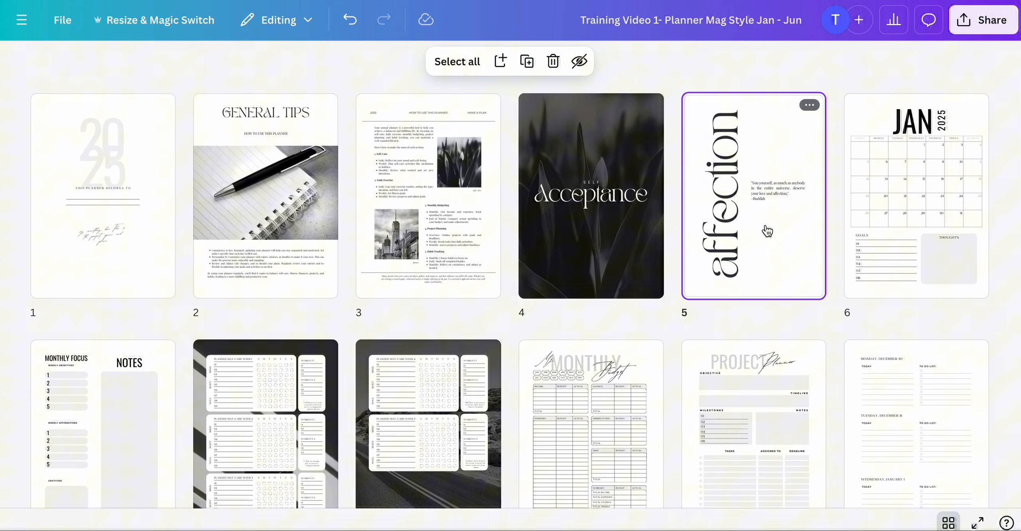
{"action": "scroll", "coordinate": [766, 231], "scroll_direction": "down", "scroll_amount": 4}
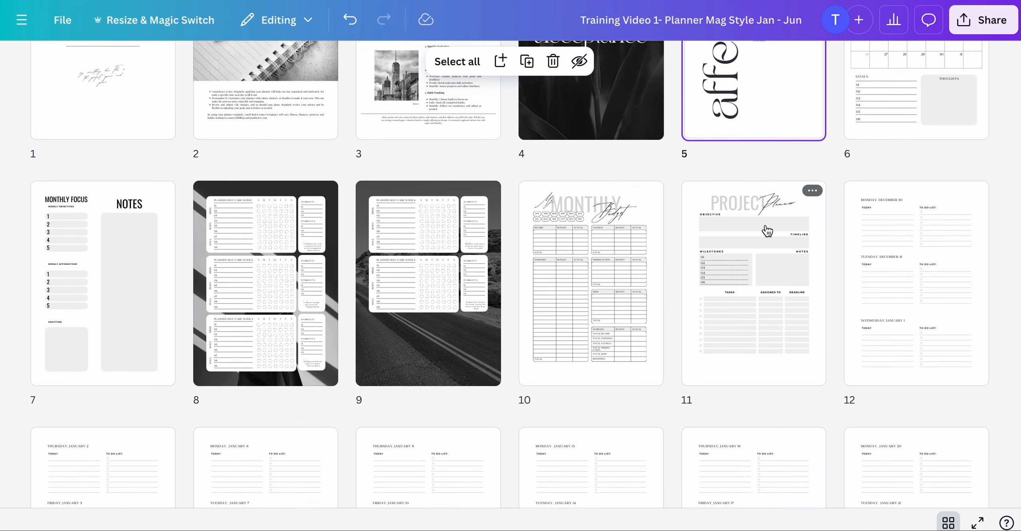
{"action": "scroll", "coordinate": [767, 230], "scroll_direction": "up", "scroll_amount": 4}
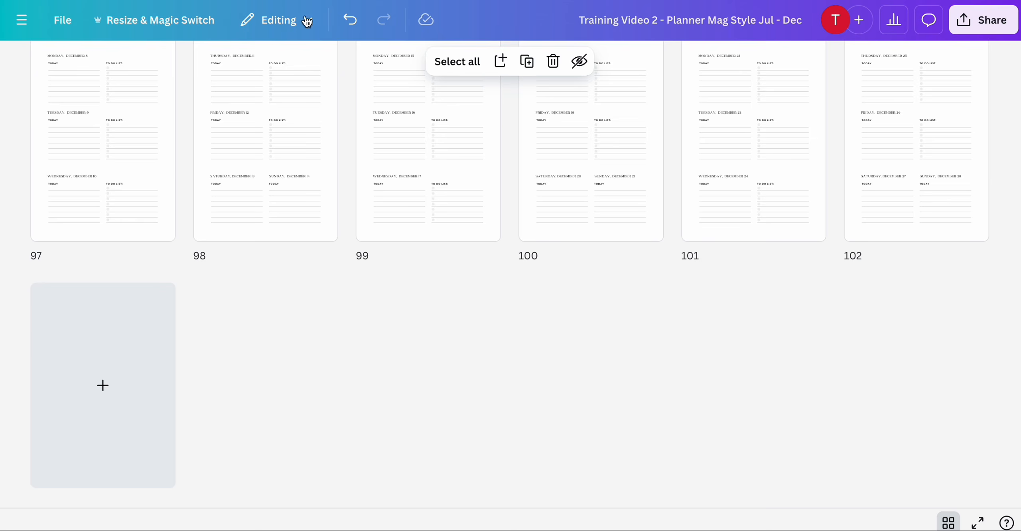
{"action": "scroll", "coordinate": [275, 143], "scroll_direction": "up", "scroll_amount": 10}
{"action": "scroll", "coordinate": [274, 143], "scroll_direction": "up", "scroll_amount": 20}
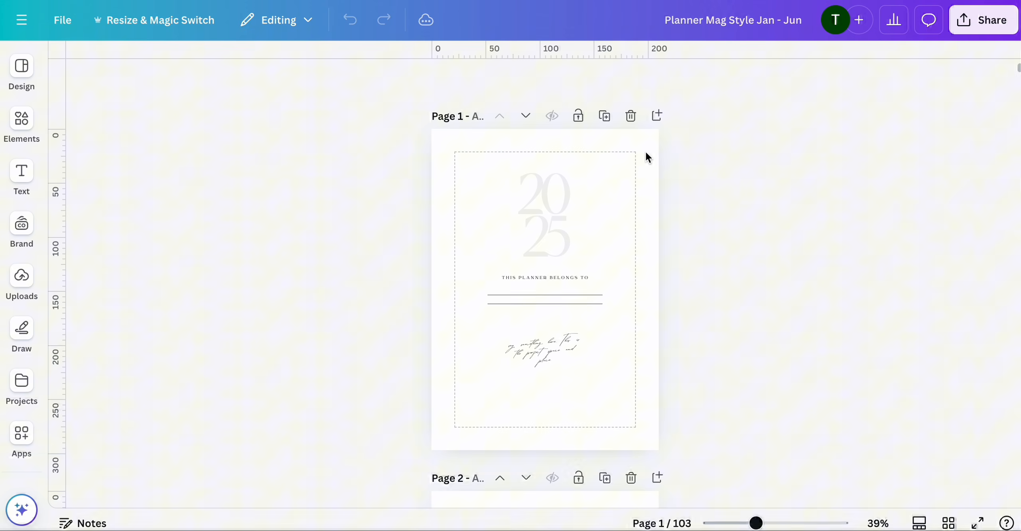
- Download all pages of the Planner Mag Style Jan - Jun design as PDF Print with the CMYK color profile
{"action": "left_click", "coordinate": [948, 523]}
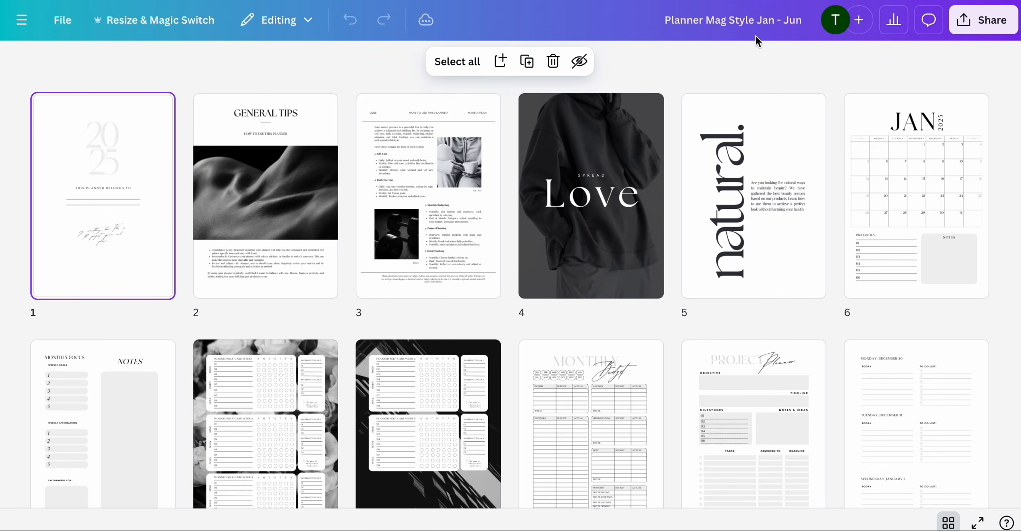
{"action": "left_click", "coordinate": [982, 28]}
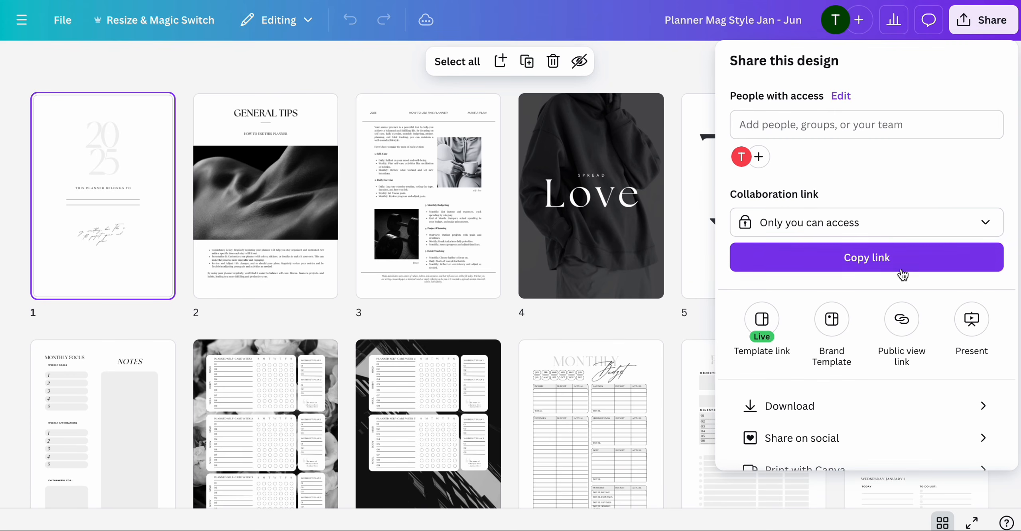
{"action": "scroll", "coordinate": [900, 267], "scroll_direction": "down", "scroll_amount": 2}
{"action": "left_click", "coordinate": [829, 361]}
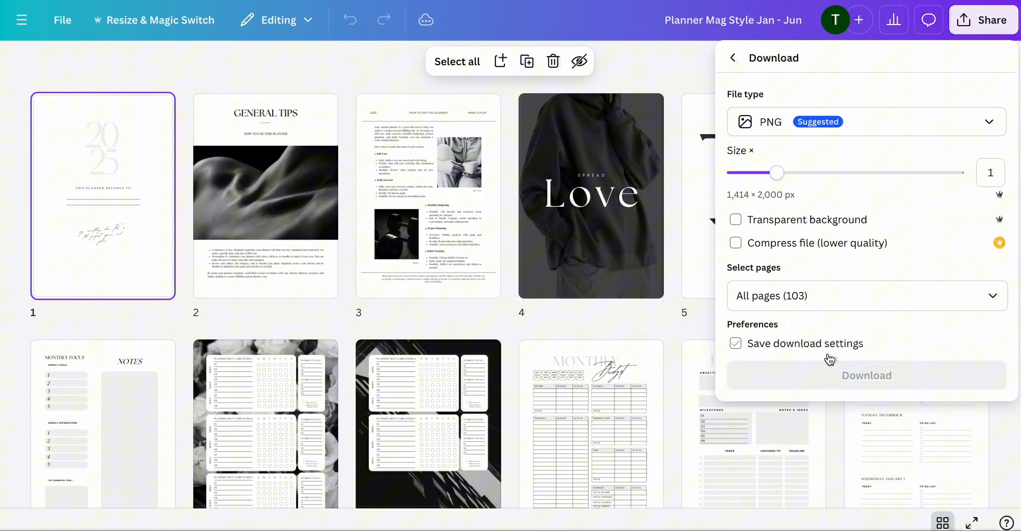
{"action": "left_click", "coordinate": [994, 128]}
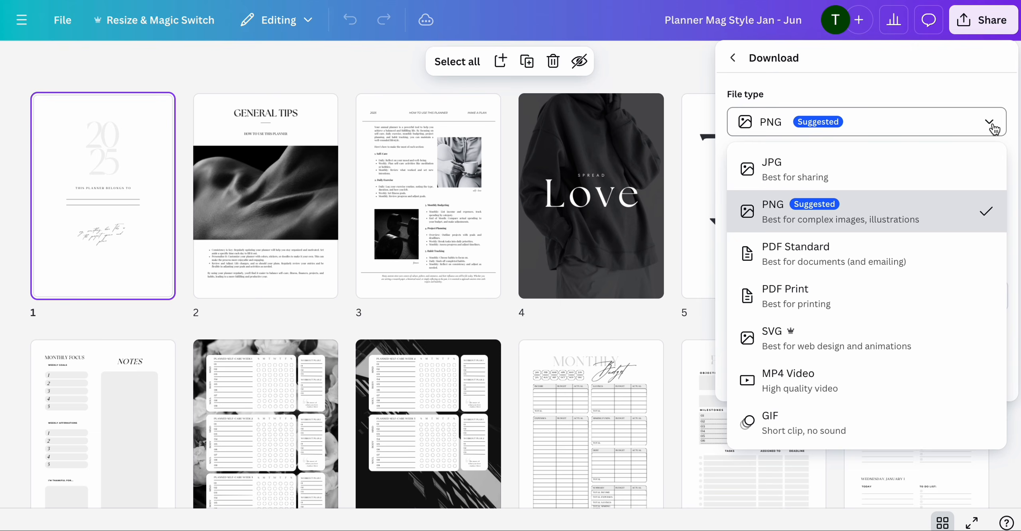
{"action": "left_click", "coordinate": [862, 299]}
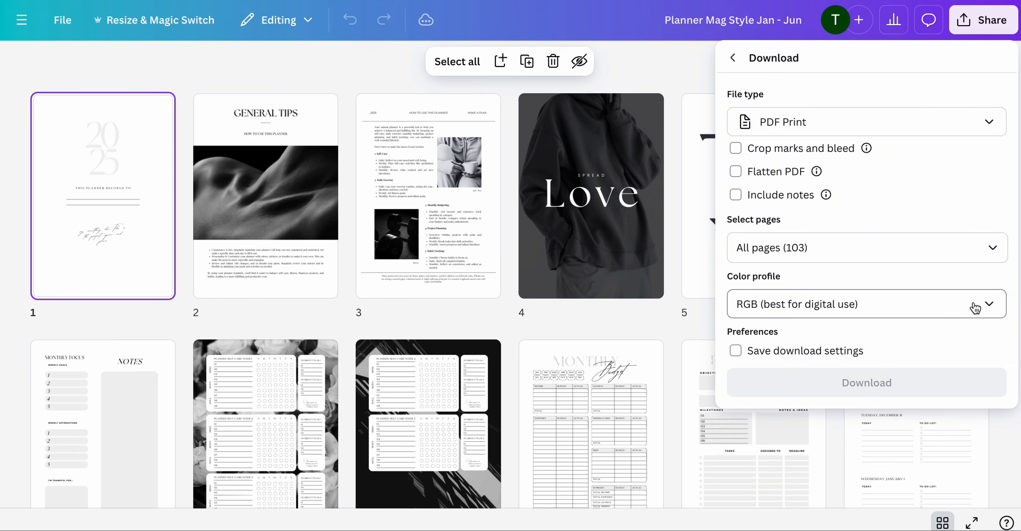
{"action": "left_click", "coordinate": [992, 308]}
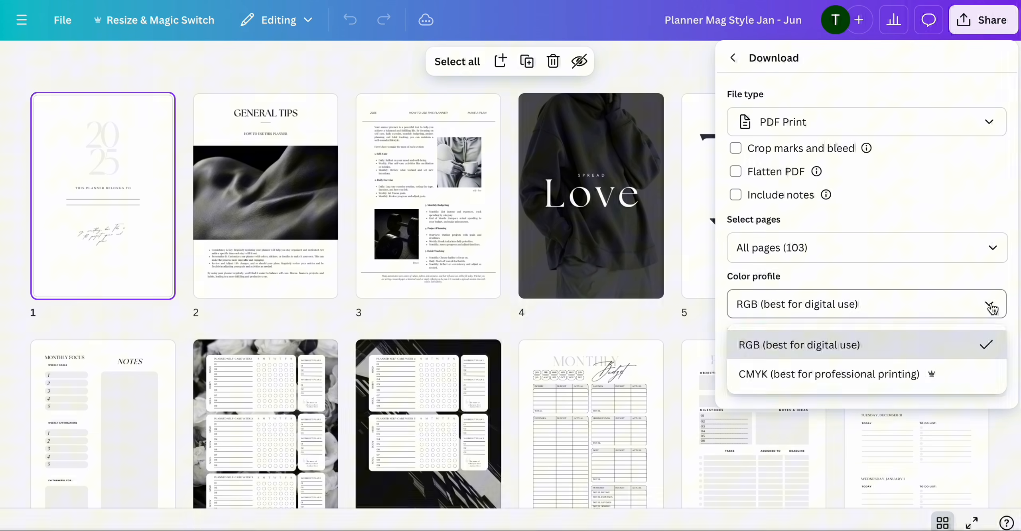
{"action": "left_click", "coordinate": [908, 371]}
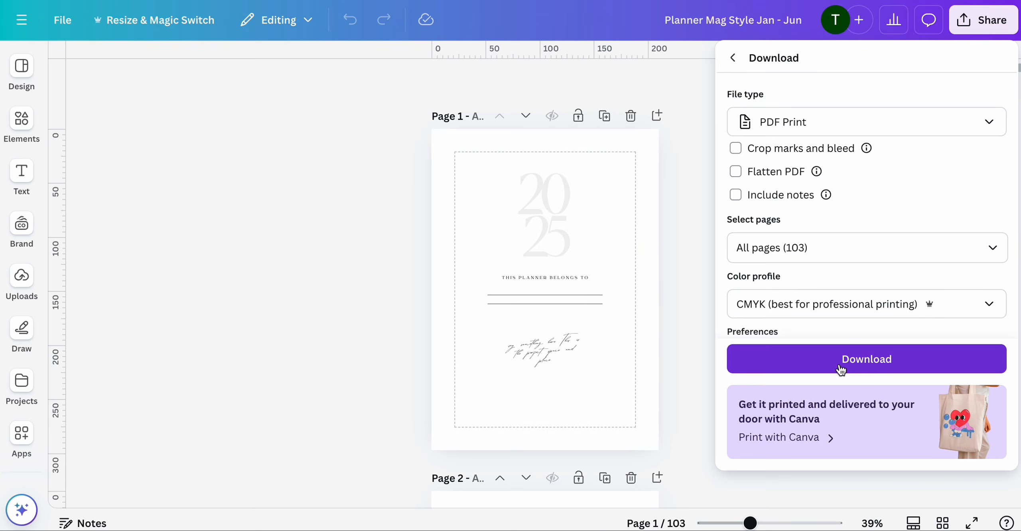
{"action": "left_click", "coordinate": [841, 370]}
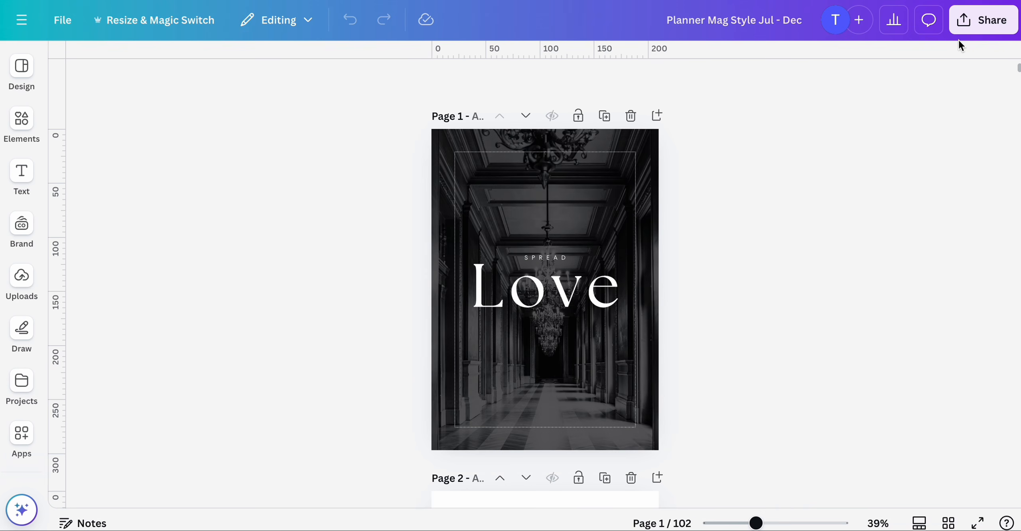
- Download all pages of the Planner Mag Style Jul - Dec design as PDF Print with the CMYK color profile
{"action": "left_click", "coordinate": [977, 22]}
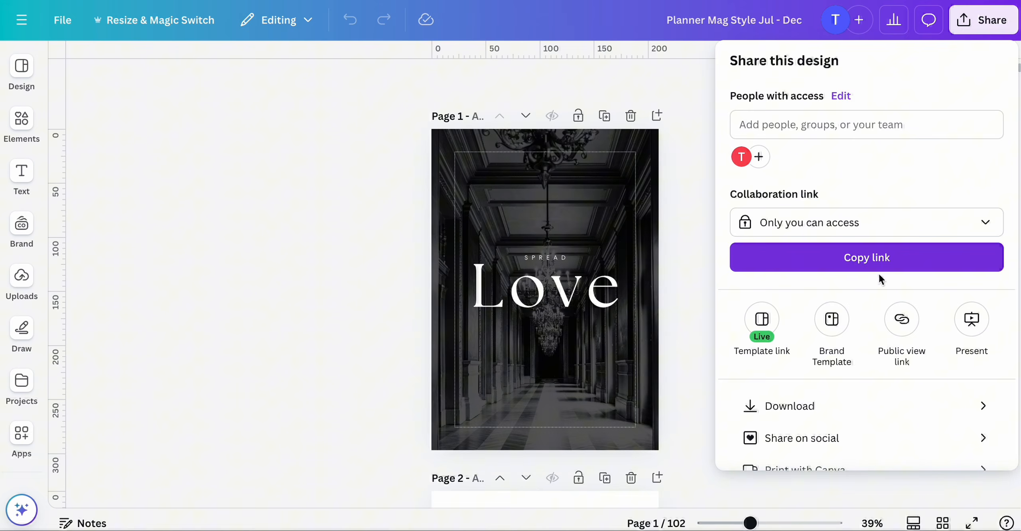
{"action": "left_click", "coordinate": [791, 407]}
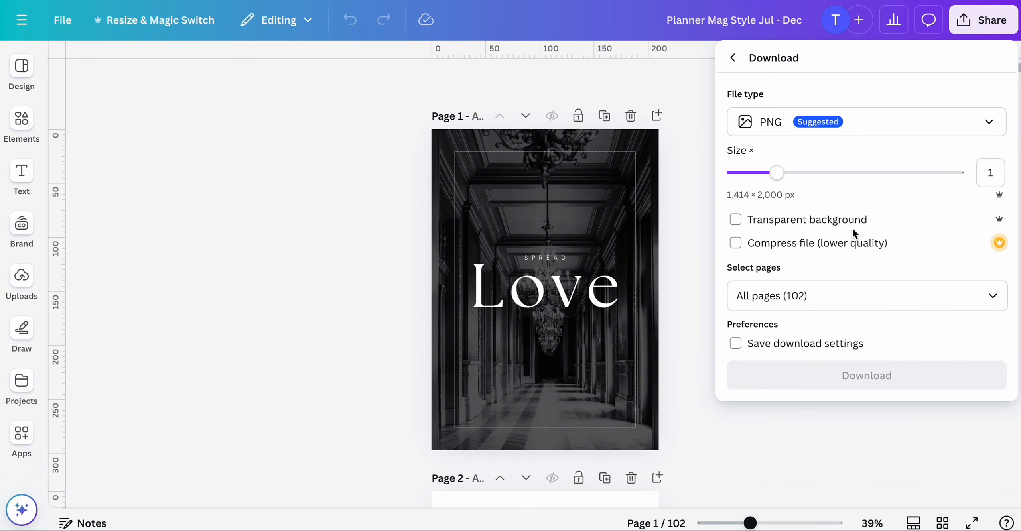
{"action": "left_click", "coordinate": [930, 127]}
{"action": "left_click", "coordinate": [820, 303]}
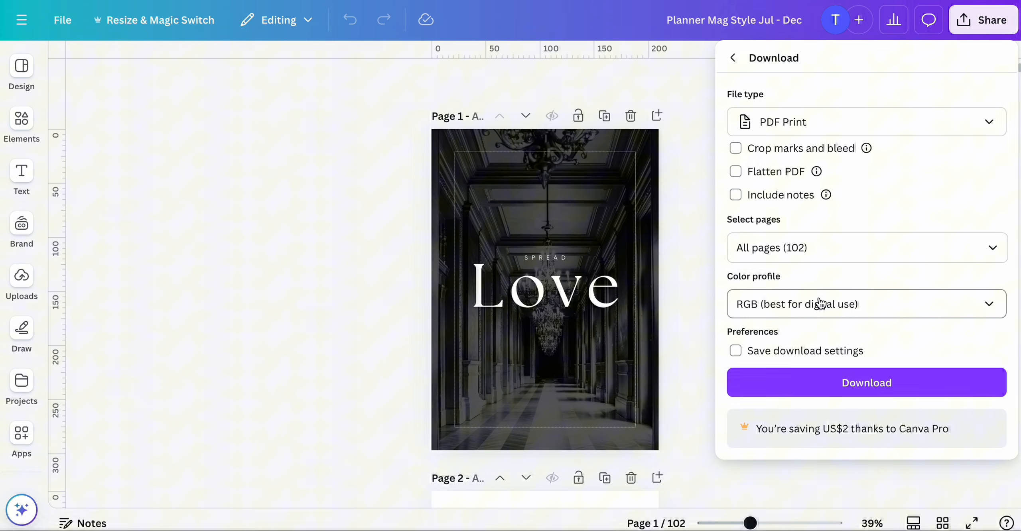
{"action": "left_click", "coordinate": [853, 313]}
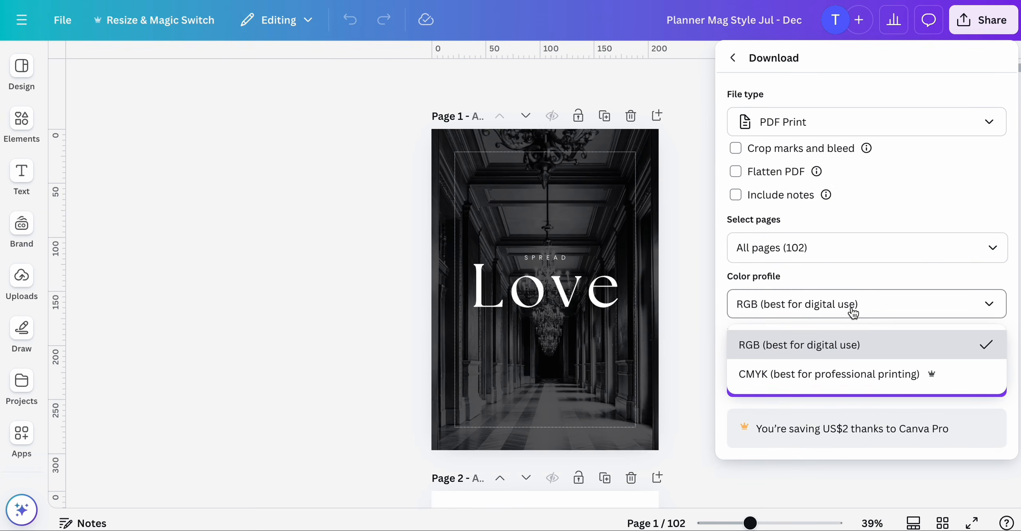
{"action": "left_click", "coordinate": [802, 374]}
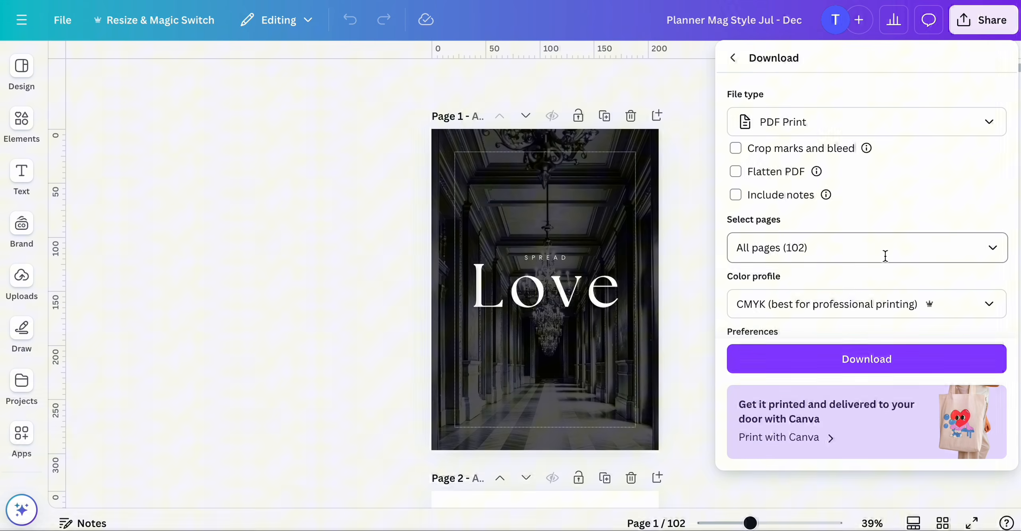
{"action": "left_click", "coordinate": [869, 375]}
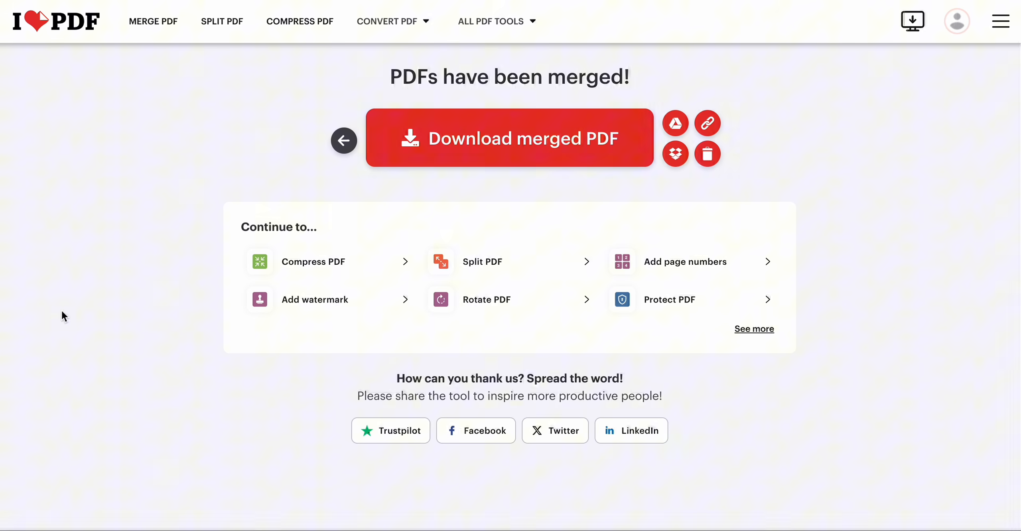
- Switch to Finder, open Planner Mag Style Jan - Jun (3).pdf from Downloads and scroll through its pages
{"action": "left_click", "coordinate": [415, 530]}
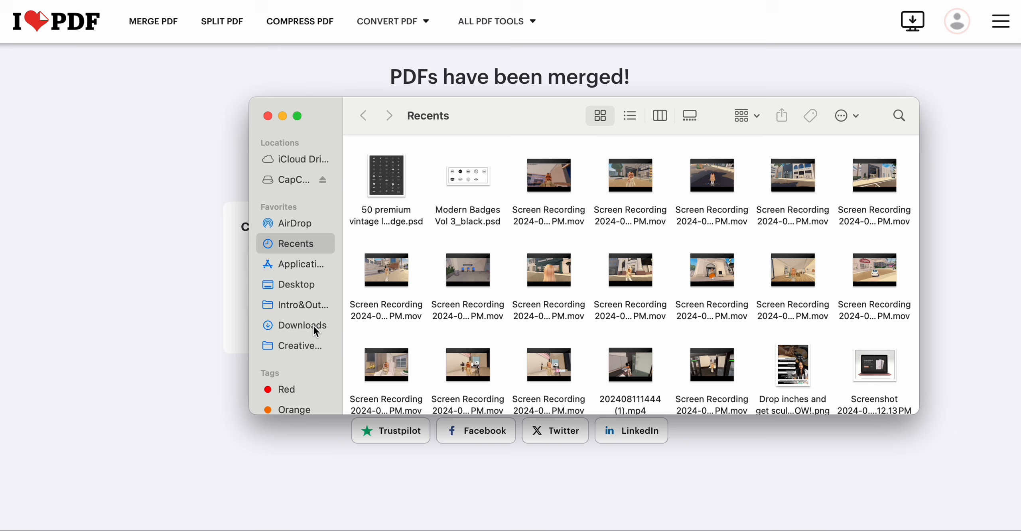
{"action": "left_click", "coordinate": [289, 325]}
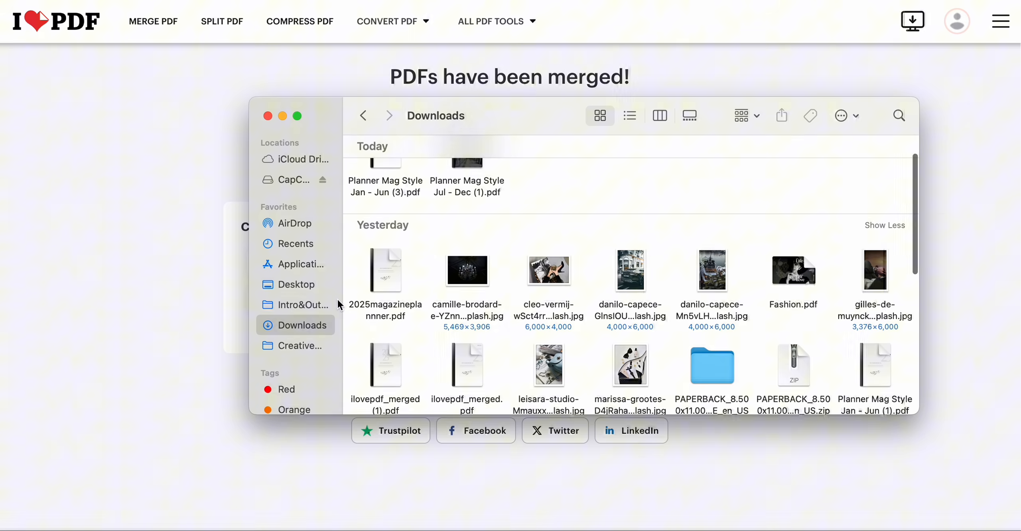
{"action": "mouse_move", "coordinate": [482, 178]}
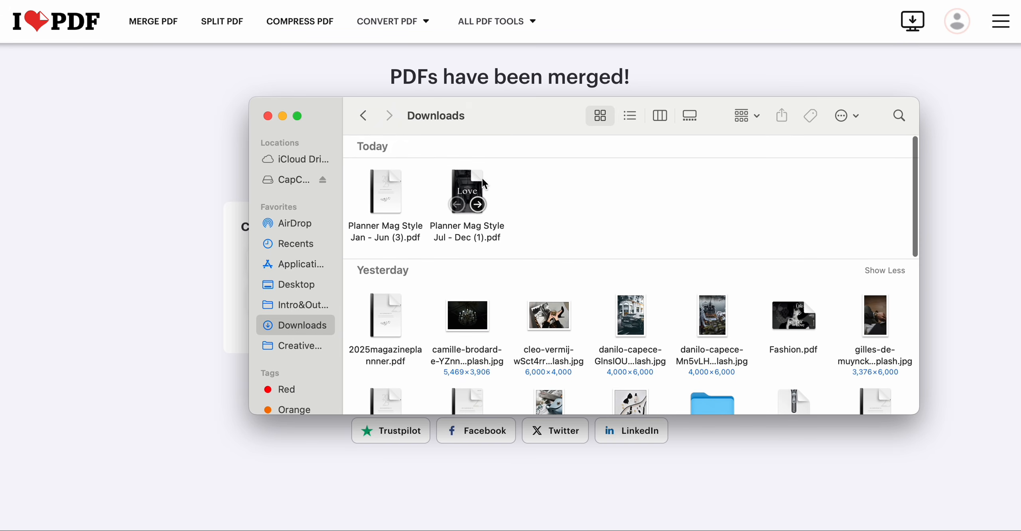
{"action": "double_click", "coordinate": [389, 180]}
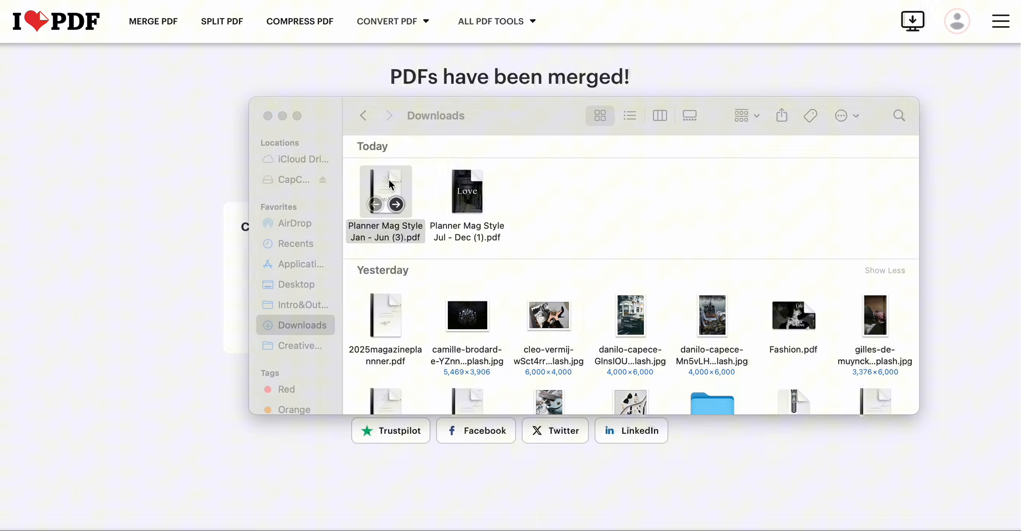
{"action": "scroll", "coordinate": [597, 157], "scroll_direction": "down", "scroll_amount": 20}
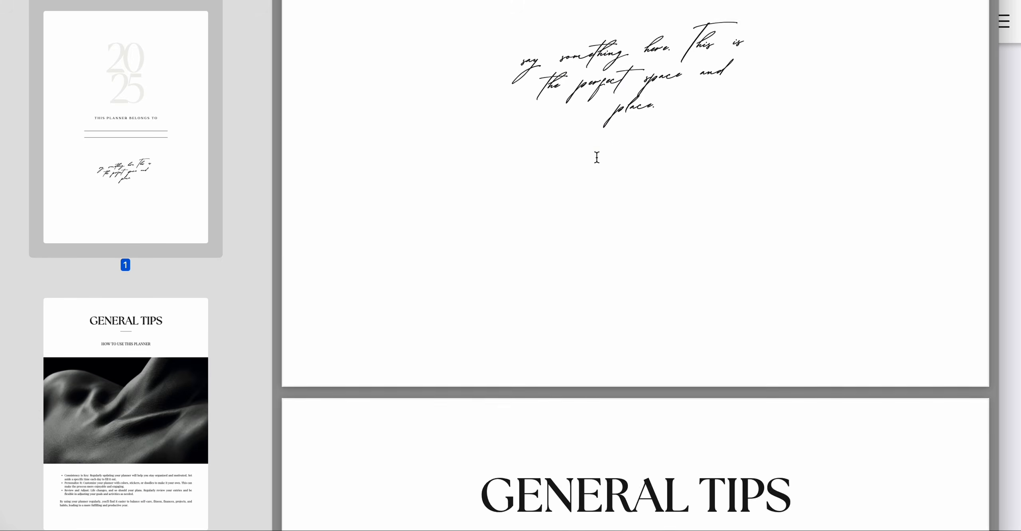
{"action": "scroll", "coordinate": [596, 157], "scroll_direction": "down", "scroll_amount": 15}
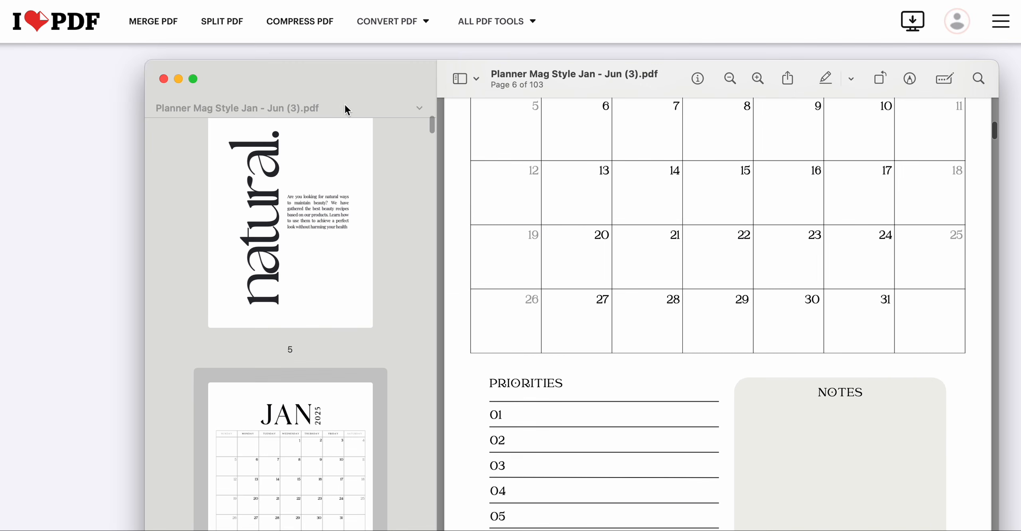
{"action": "scroll", "coordinate": [355, 97], "scroll_direction": "up", "scroll_amount": 10}
{"action": "left_click_drag", "start_coordinate": [369, 80], "coordinate": [266, 57]}
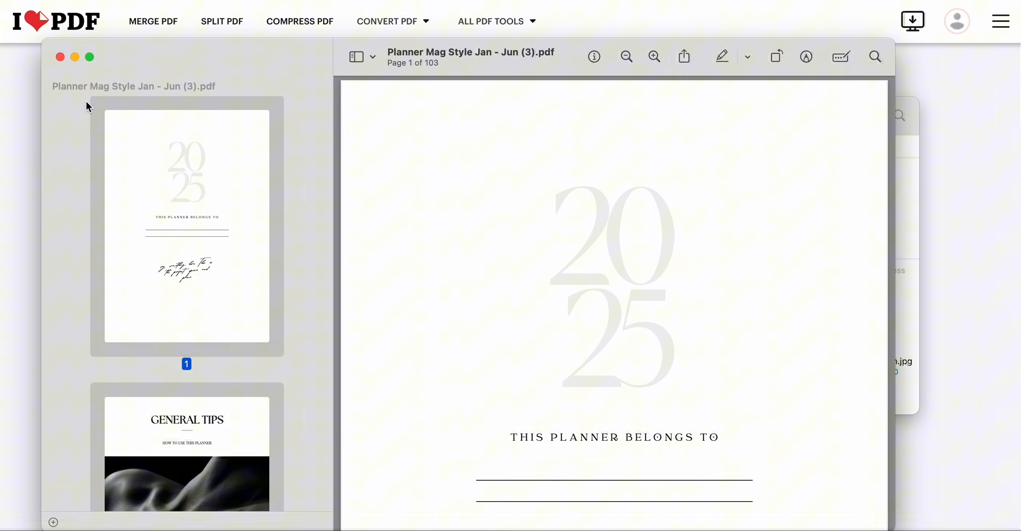
- Close the PDF preview and Finder, then scroll through the Jan - Jun planner pages in Canva at a closer zoom
{"action": "left_click", "coordinate": [60, 57]}
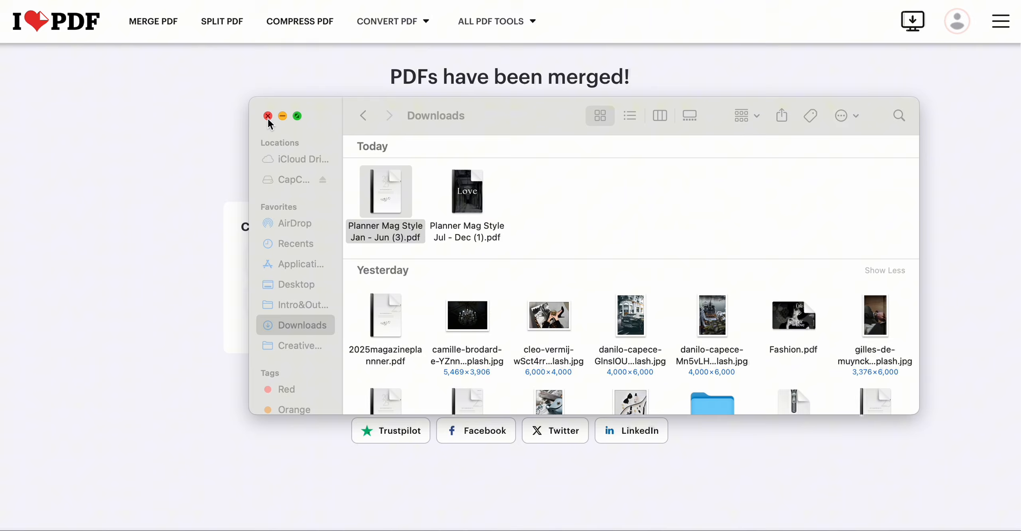
{"action": "left_click", "coordinate": [268, 116]}
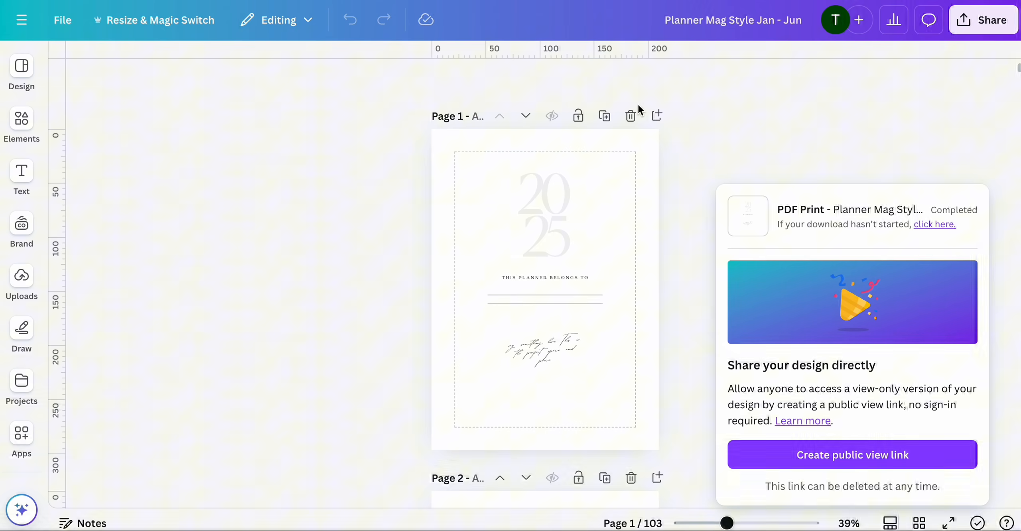
{"action": "scroll", "coordinate": [637, 103], "scroll_direction": "down", "scroll_amount": 10}
{"action": "scroll", "coordinate": [609, 259], "scroll_direction": "down", "scroll_amount": 20}
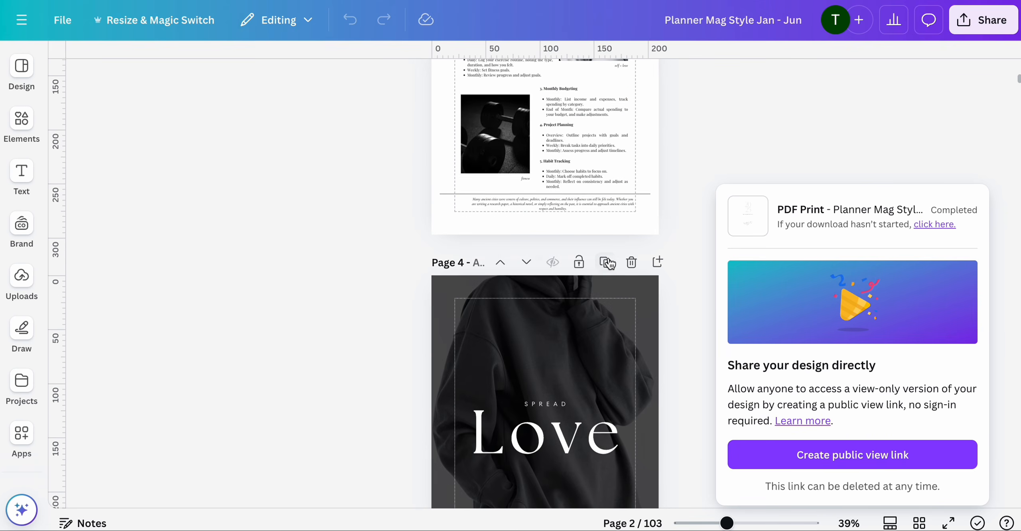
{"action": "scroll", "coordinate": [608, 256], "scroll_direction": "up", "scroll_amount": 3}
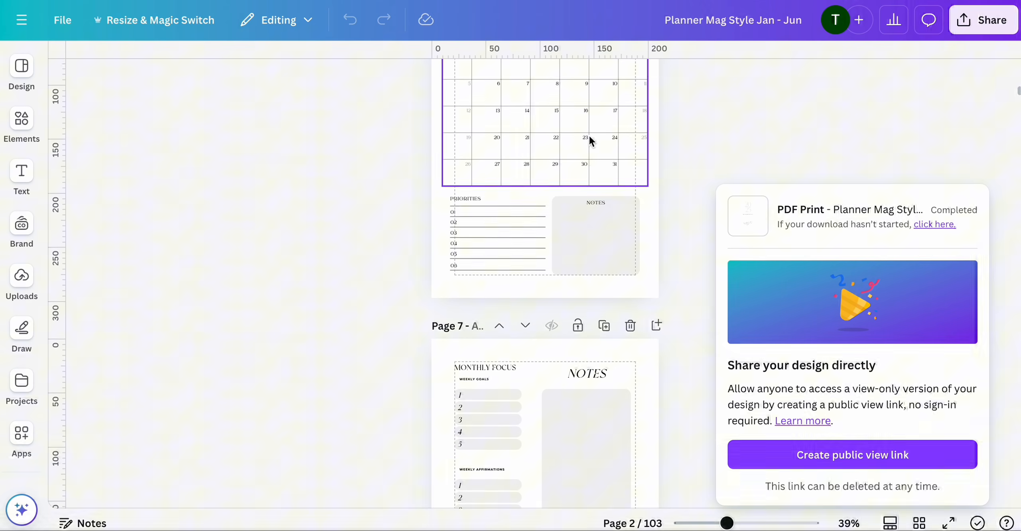
{"action": "scroll", "coordinate": [529, 220], "scroll_direction": "down", "scroll_amount": 6}
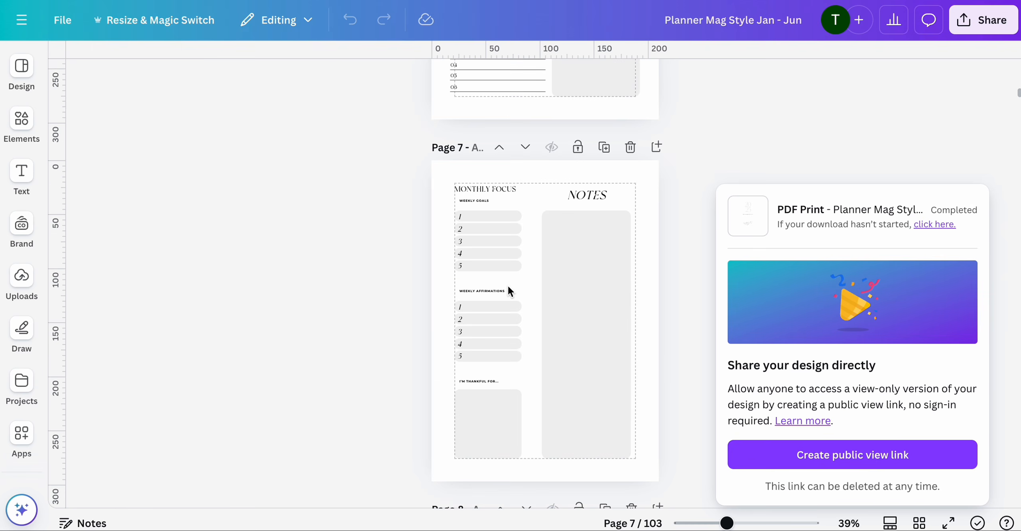
{"action": "scroll", "coordinate": [508, 279], "scroll_direction": "down", "scroll_amount": 3}
{"action": "scroll", "coordinate": [508, 287], "scroll_direction": "down", "scroll_amount": 6}
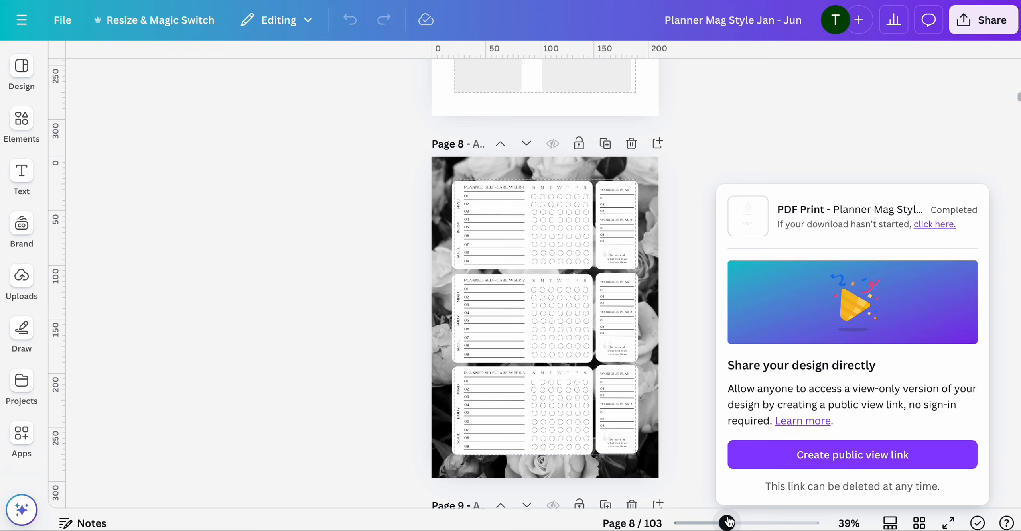
{"action": "left_click_drag", "start_coordinate": [727, 523], "coordinate": [750, 523]}
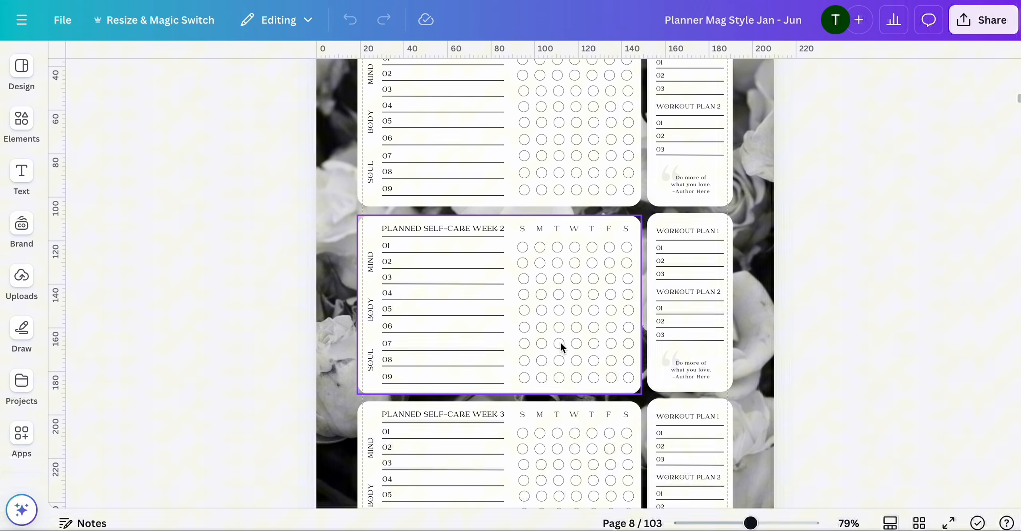
{"action": "scroll", "coordinate": [608, 370], "scroll_direction": "up", "scroll_amount": 1}
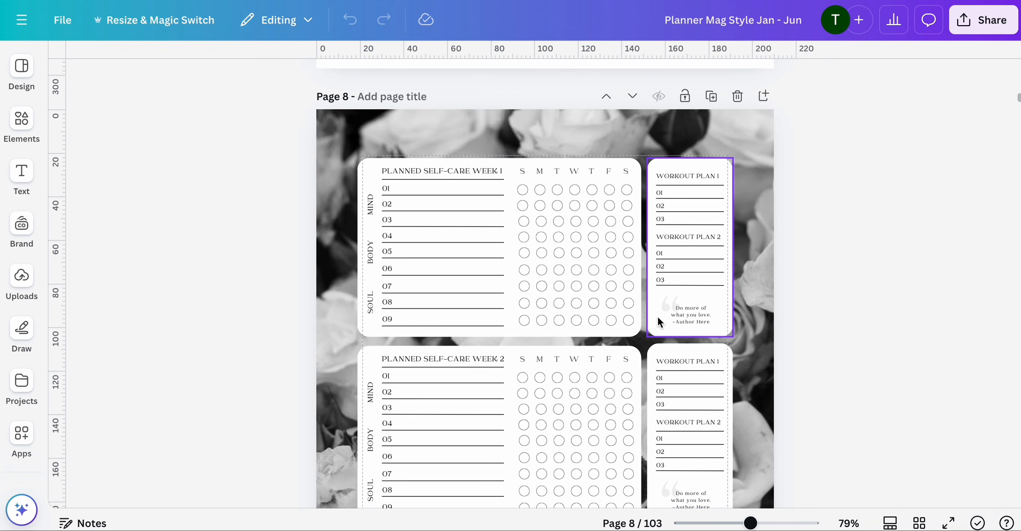
{"action": "left_click_drag", "start_coordinate": [751, 524], "coordinate": [738, 526]}
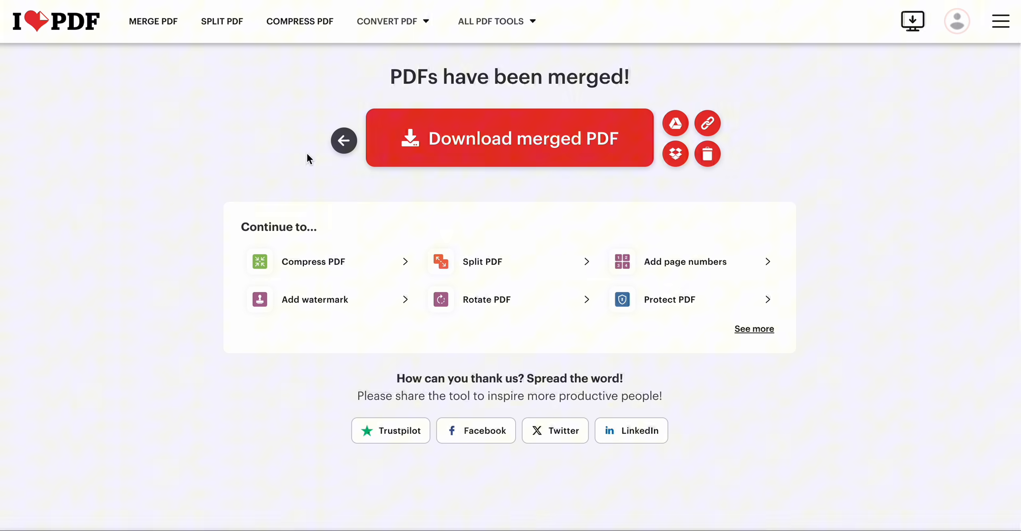
- Open the iLovePDF Merge PDF tool and upload Planner Mag Style Jan - Jun (3).pdf and Jul - Dec (1).pdf from Downloads
{"action": "left_click", "coordinate": [1000, 22]}
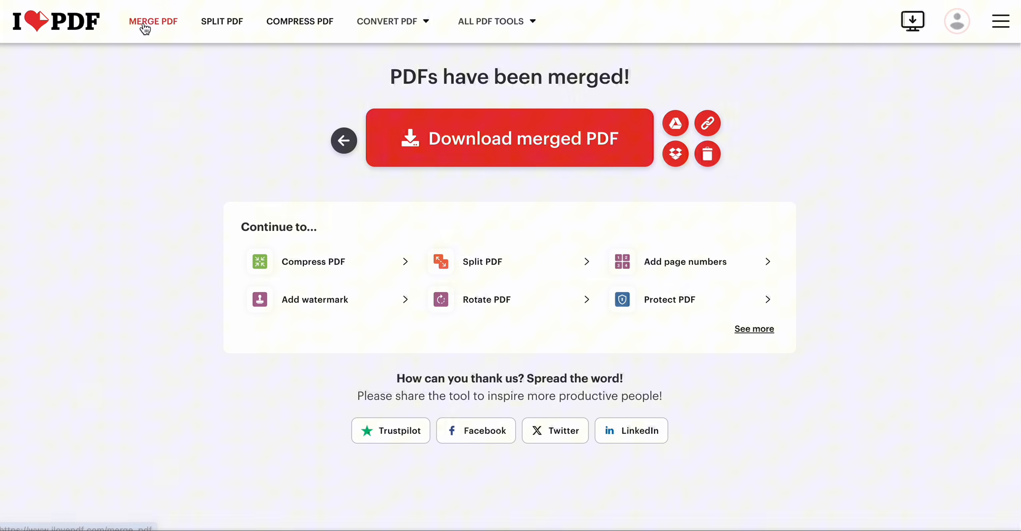
{"action": "left_click", "coordinate": [157, 24]}
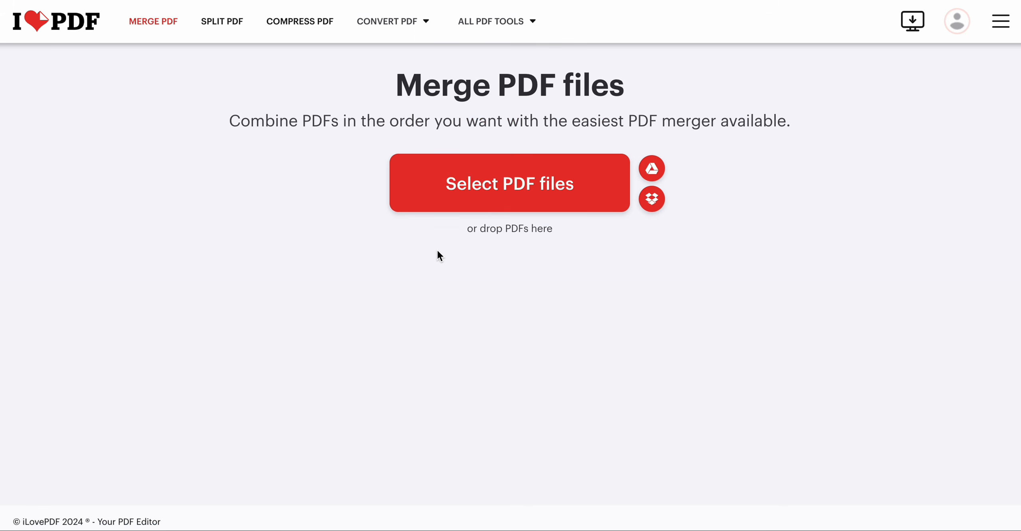
{"action": "left_click", "coordinate": [506, 200]}
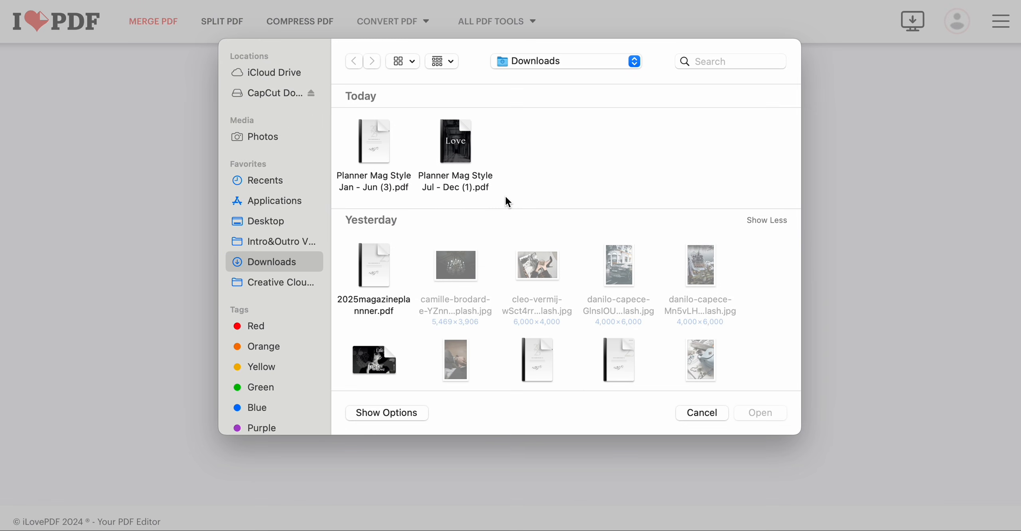
{"action": "mouse_move", "coordinate": [381, 132]}
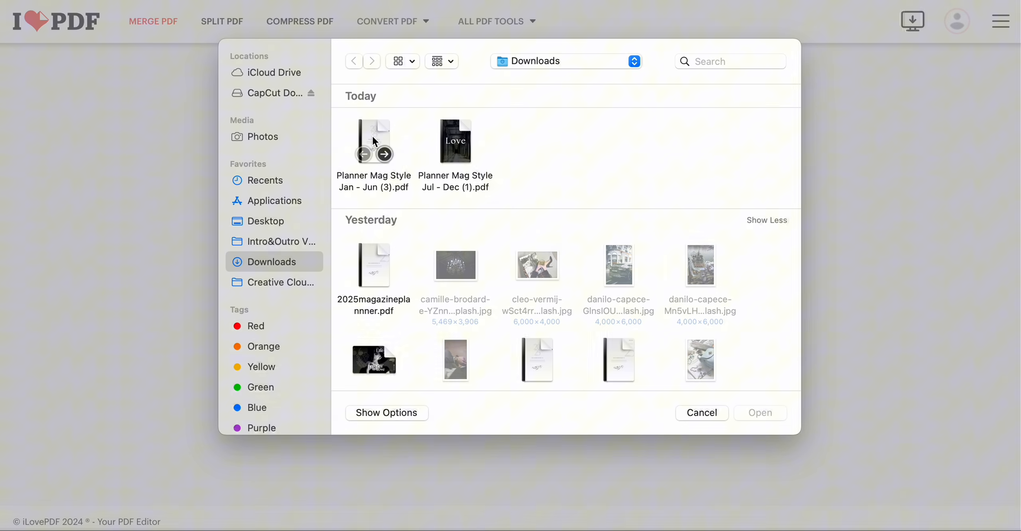
{"action": "left_click", "coordinate": [374, 134]}
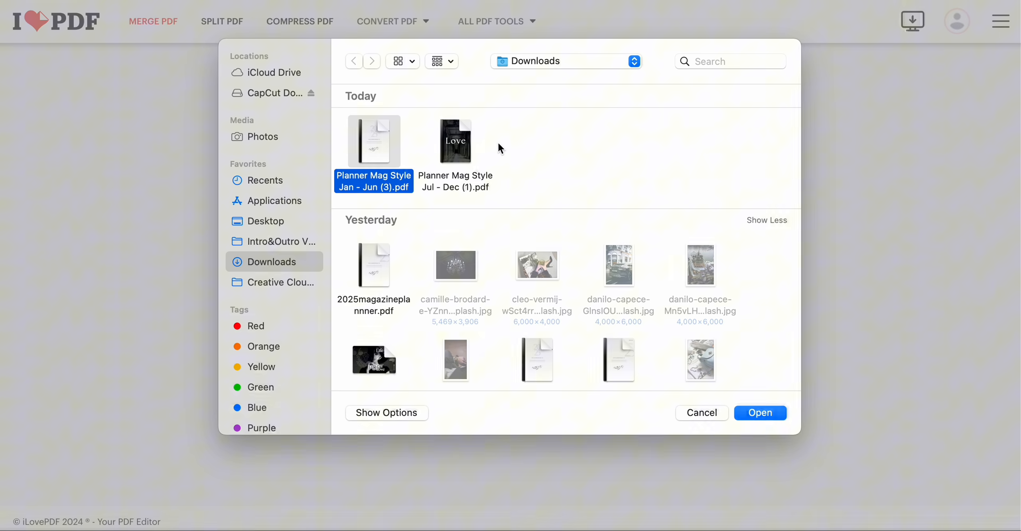
{"action": "left_click_drag", "start_coordinate": [508, 140], "coordinate": [363, 129]}
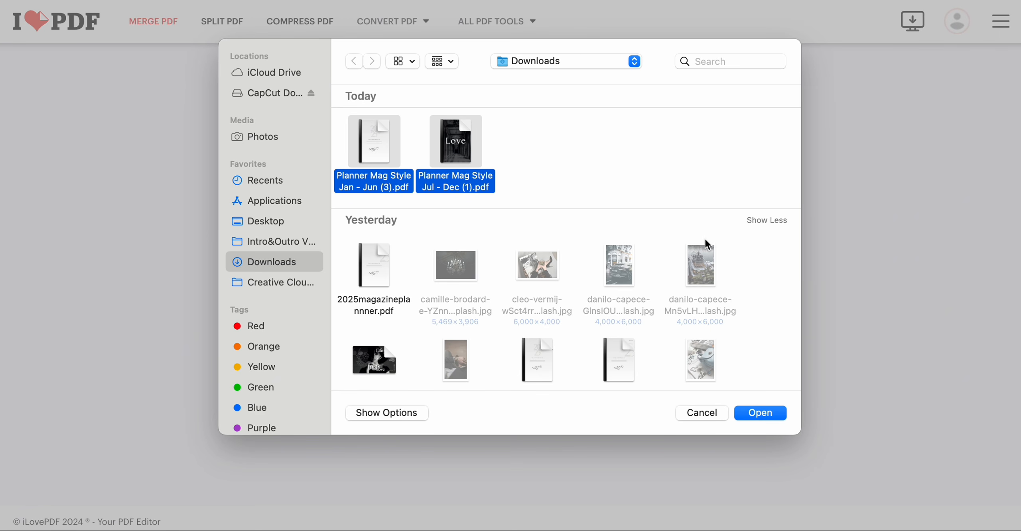
{"action": "left_click", "coordinate": [777, 415]}
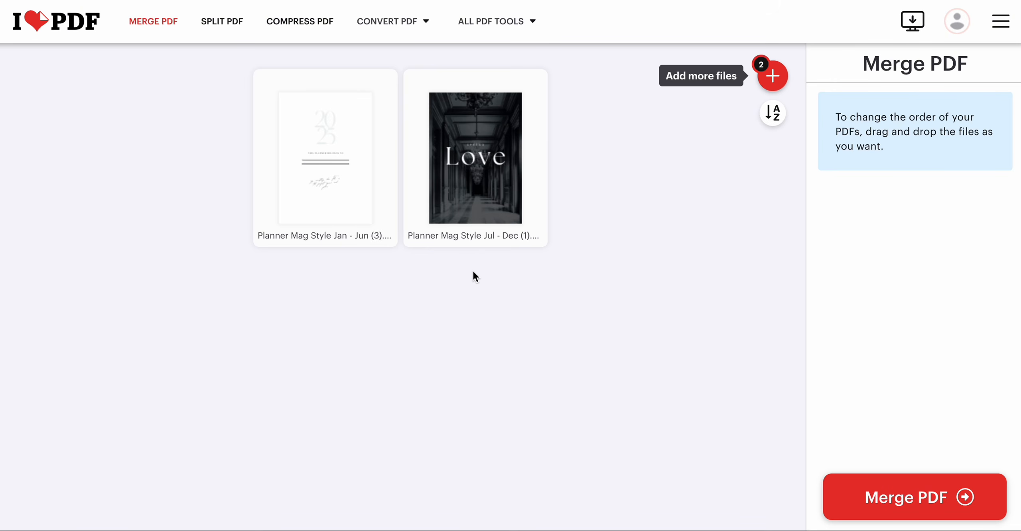
{"action": "mouse_move", "coordinate": [475, 225]}
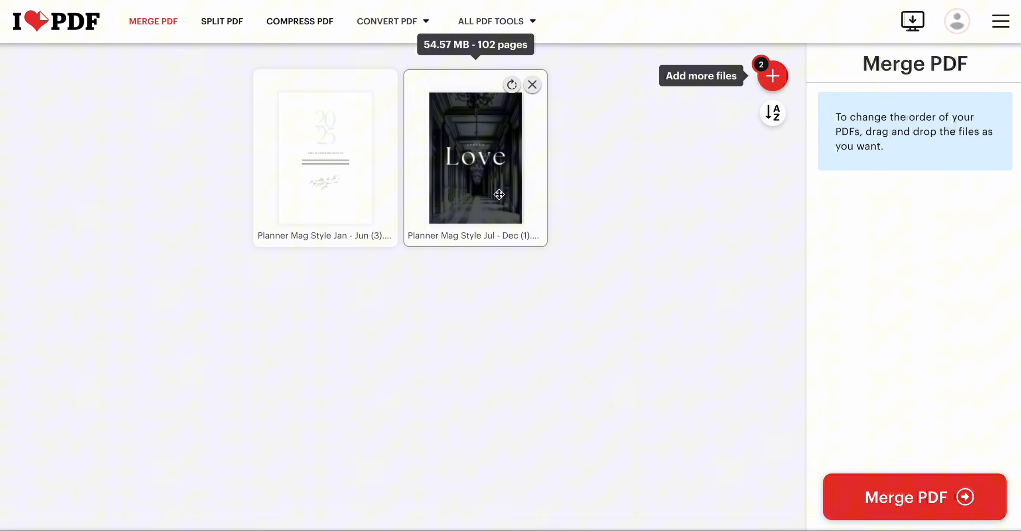
{"action": "left_click_drag", "start_coordinate": [499, 194], "coordinate": [280, 194]}
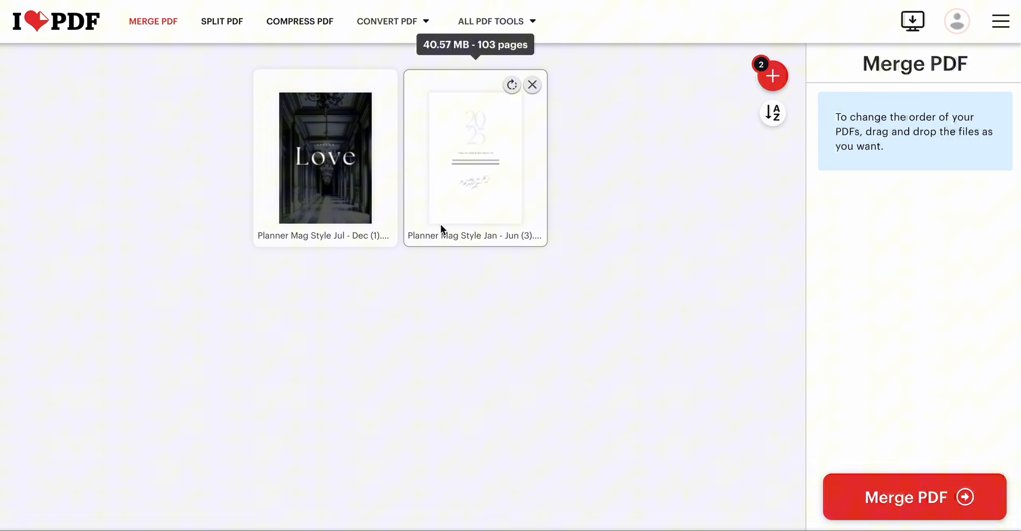
{"action": "left_click_drag", "start_coordinate": [512, 179], "coordinate": [326, 178]}
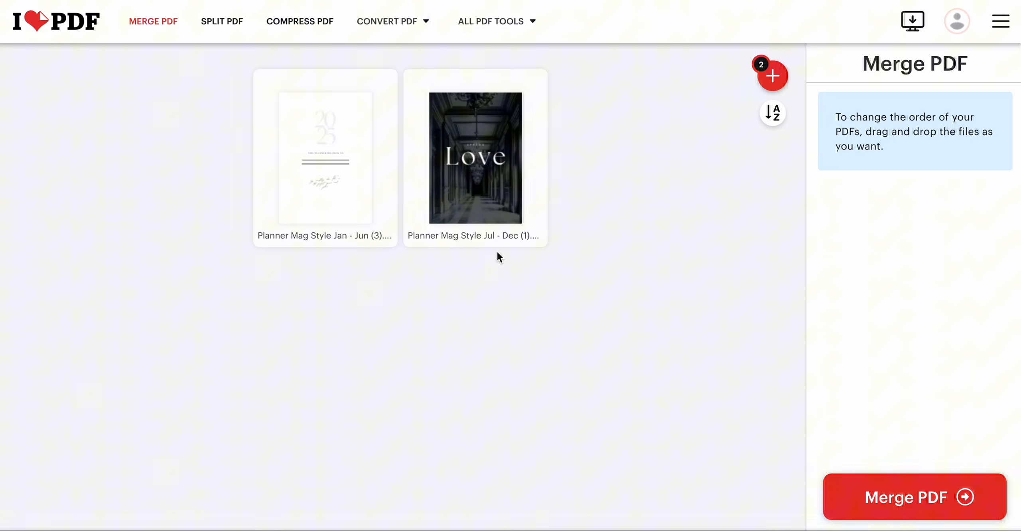
- Merge the two planner PDFs with Jan - Jun first and download the merged PDF, allowing multiple downloads
{"action": "left_click", "coordinate": [901, 497]}
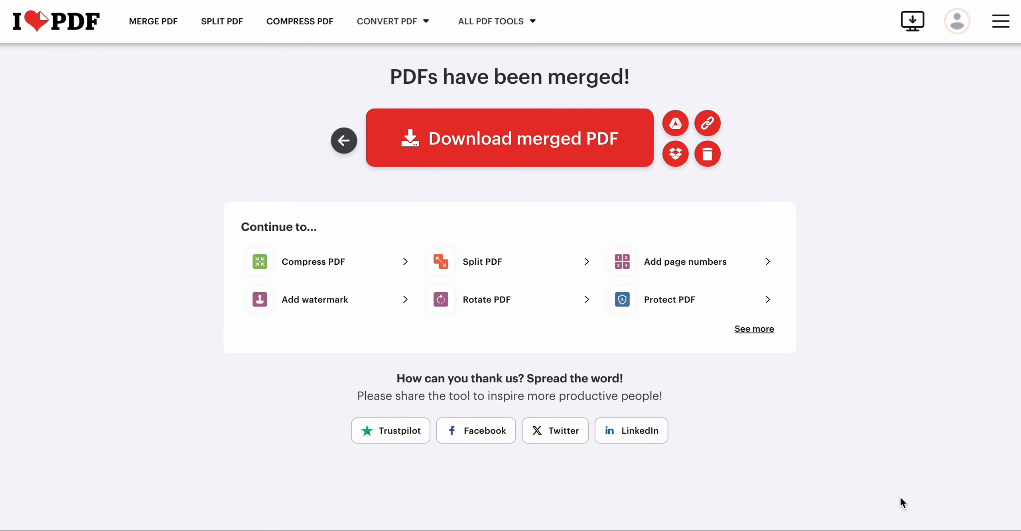
{"action": "left_click", "coordinate": [513, 151]}
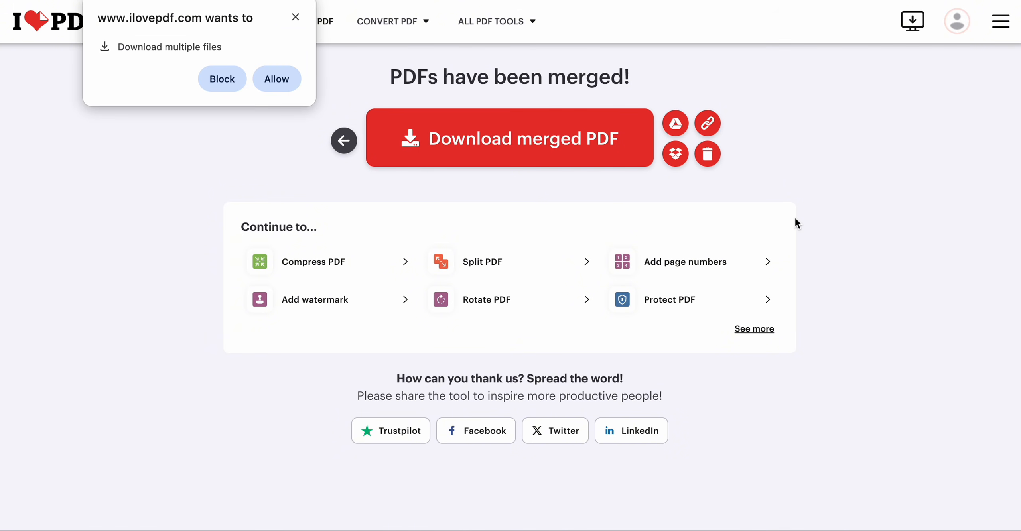
{"action": "left_click", "coordinate": [268, 78]}
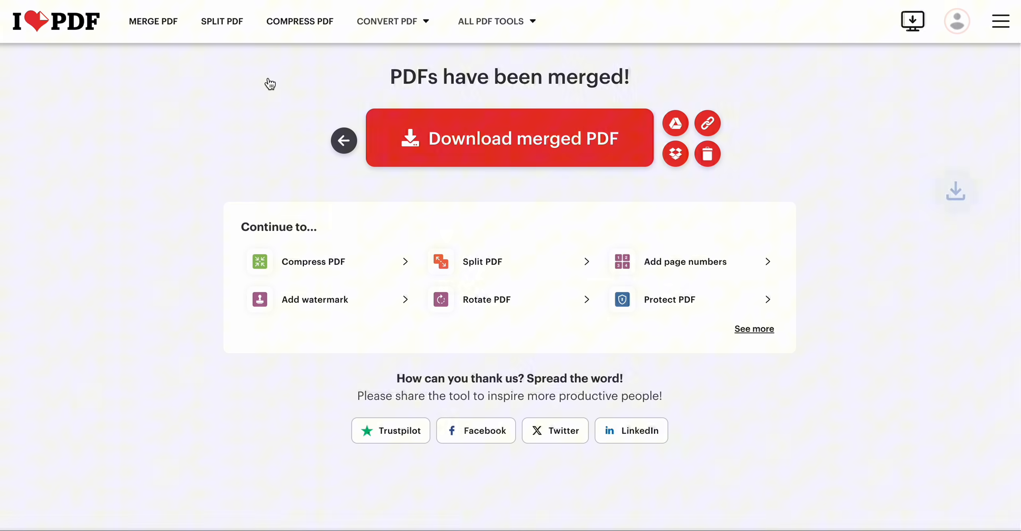
- Reveal the merged download in Finder and rename it MagazineAnnualPlanner.pdf
{"action": "mouse_move", "coordinate": [956, 43]}
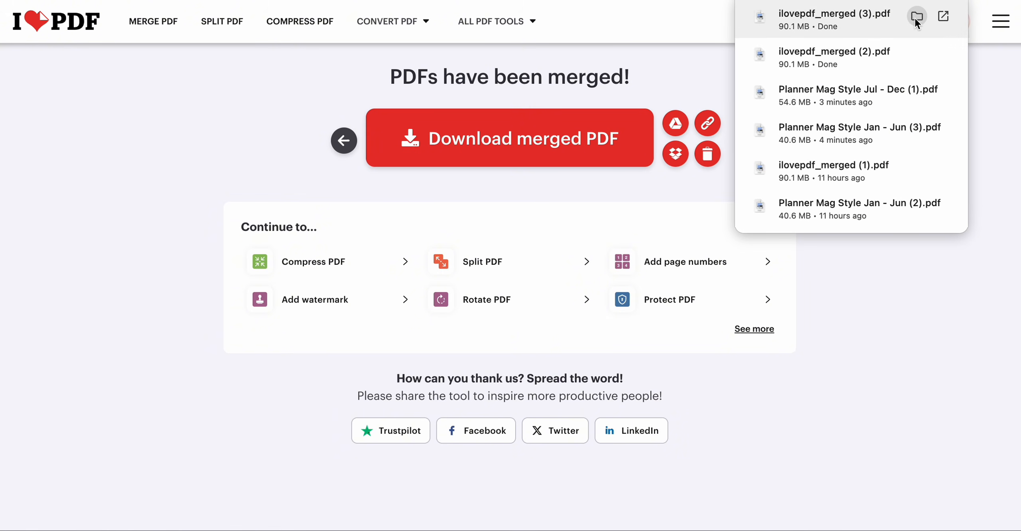
{"action": "left_click", "coordinate": [915, 17]}
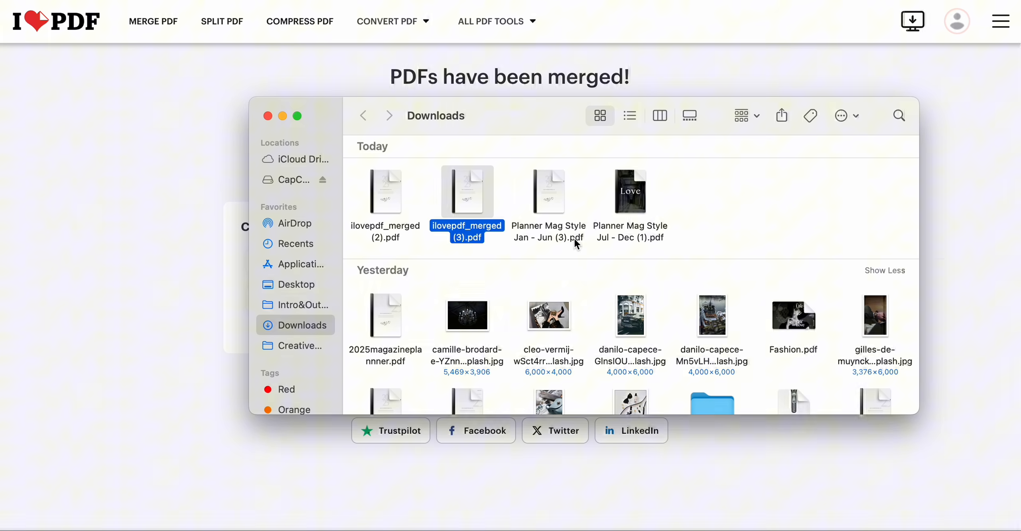
{"action": "right_click", "coordinate": [466, 232]}
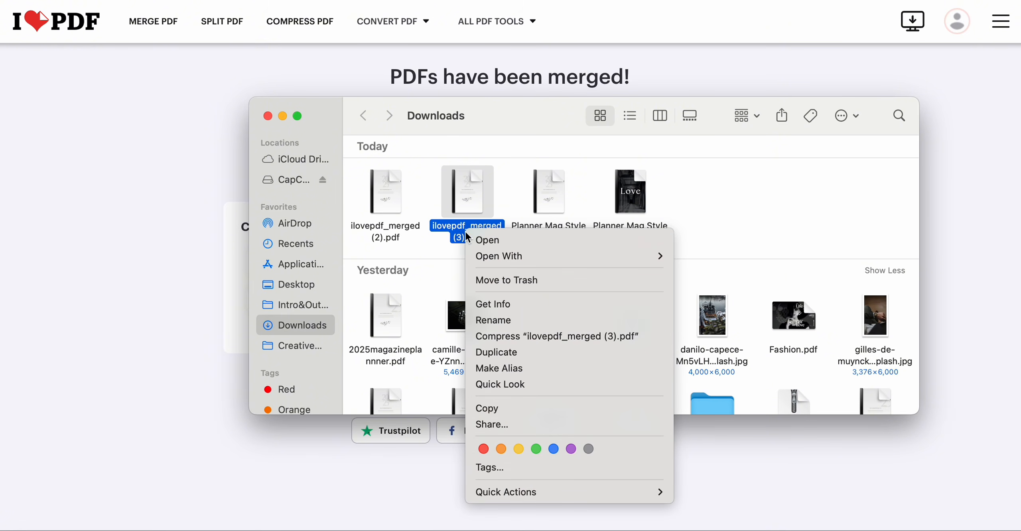
{"action": "left_click", "coordinate": [490, 314]}
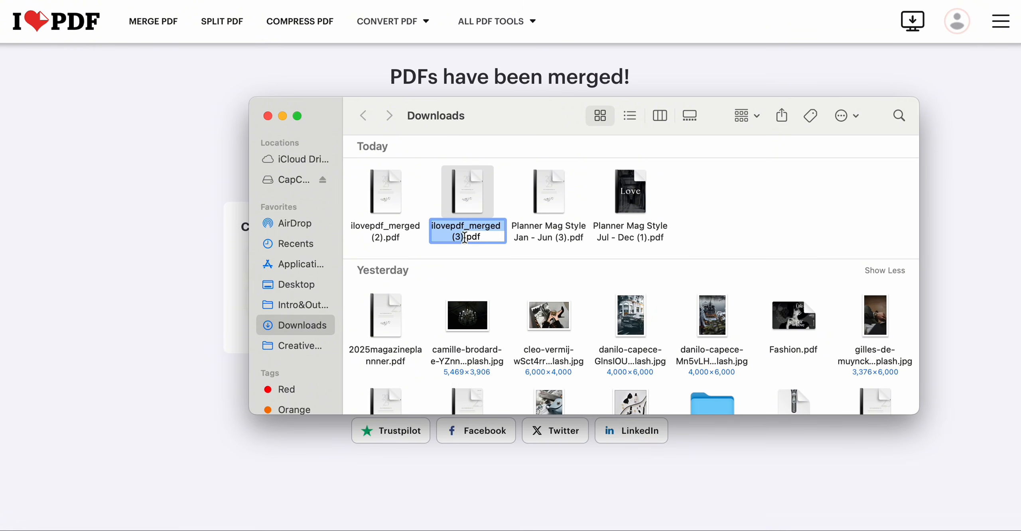
{"action": "type", "text": "Maga"}
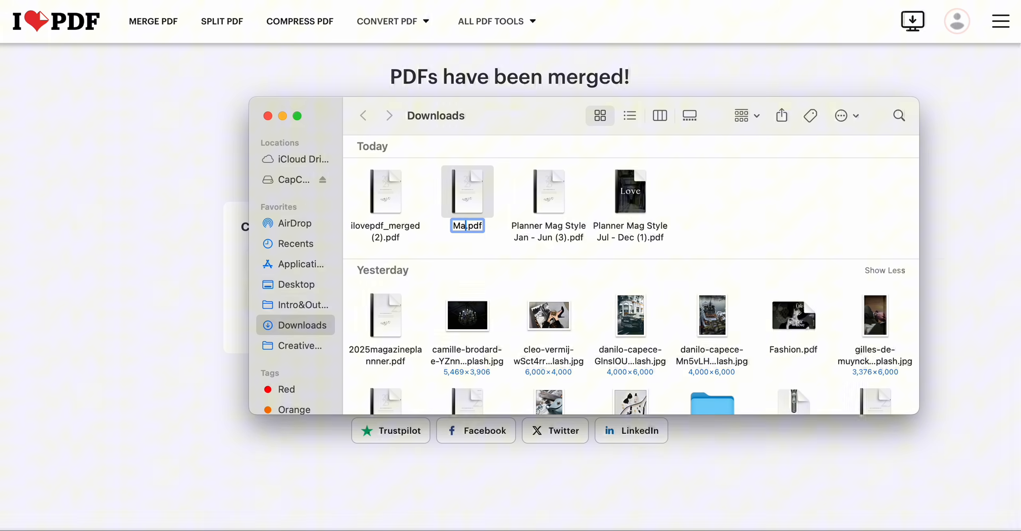
{"action": "type", "text": "zineA"}
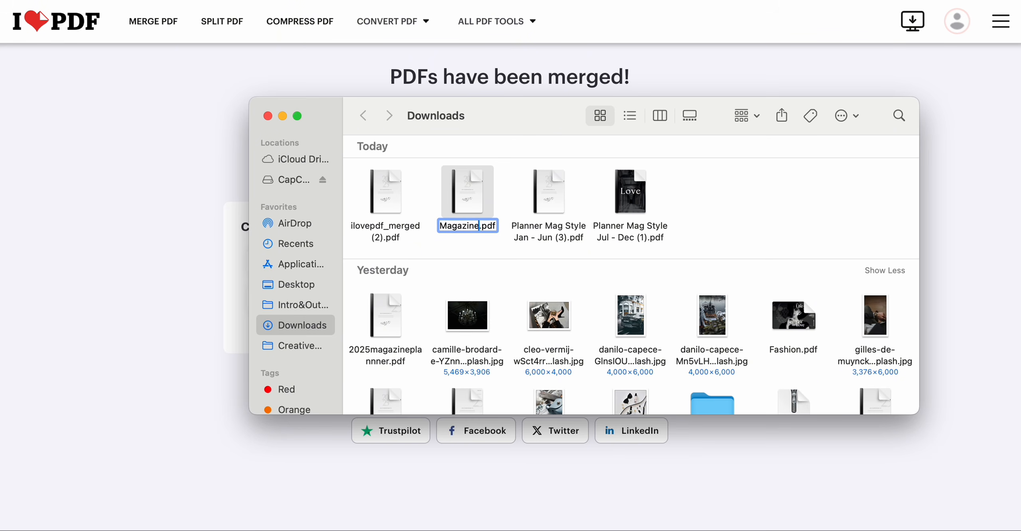
{"action": "key", "text": "Caps_Lock"}
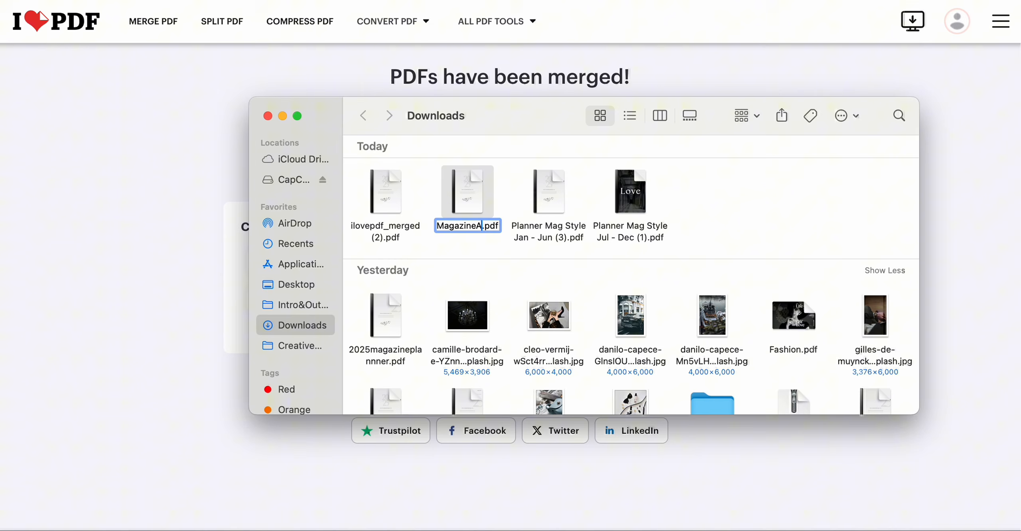
{"action": "type", "text": "nnu"}
{"action": "type", "text": "alPlann"}
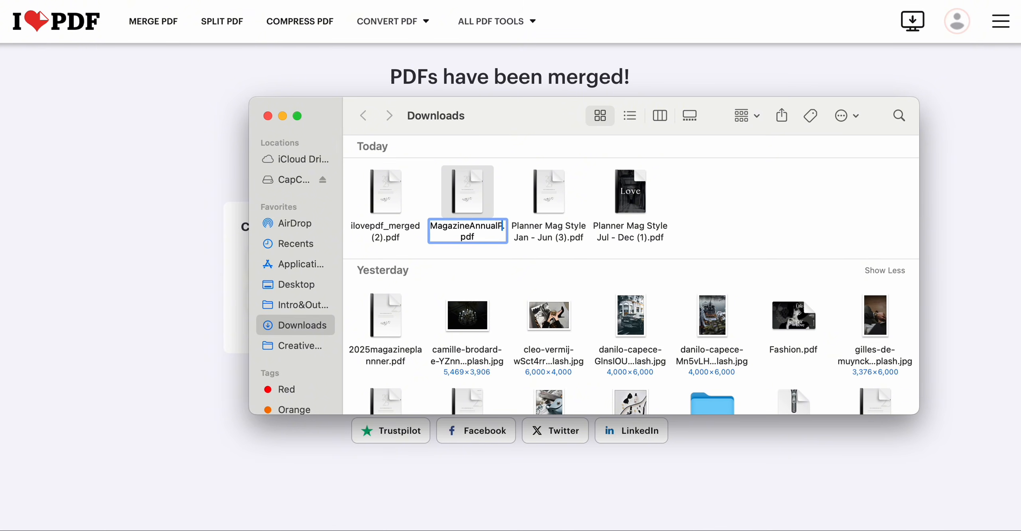
{"action": "type", "text": "er"}
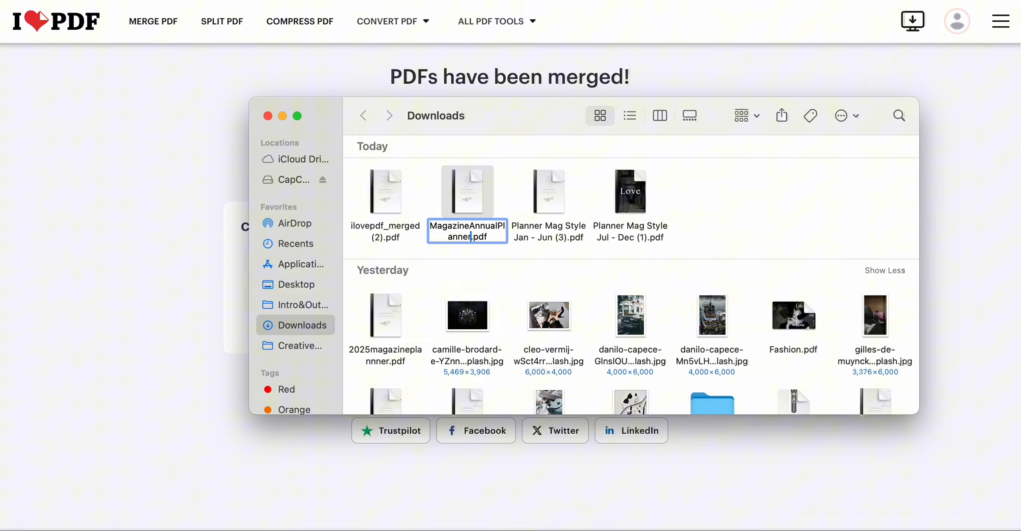
{"action": "left_click", "coordinate": [948, 193]}
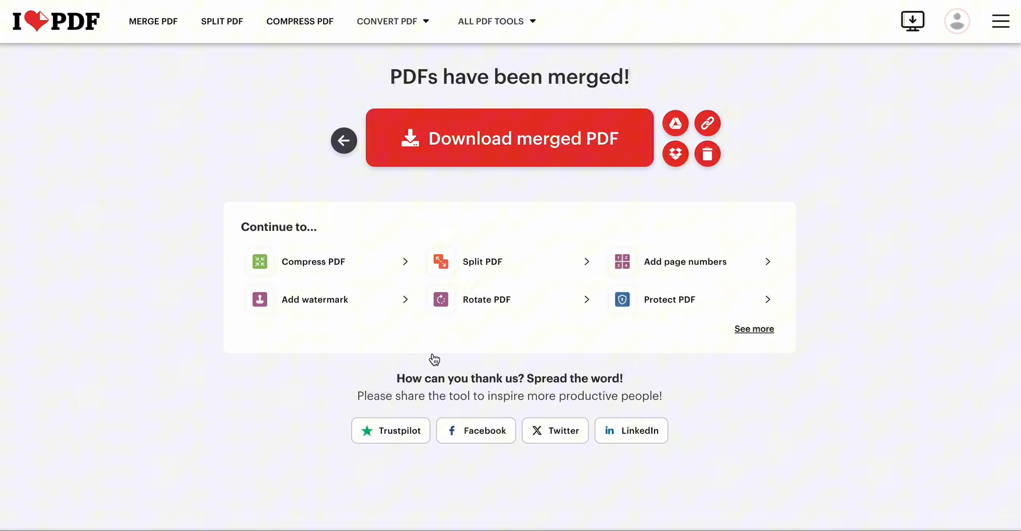
- Open MagazineAnnualPlanner.pdf from Downloads and scroll through its pages
{"action": "left_click", "coordinate": [256, 530]}
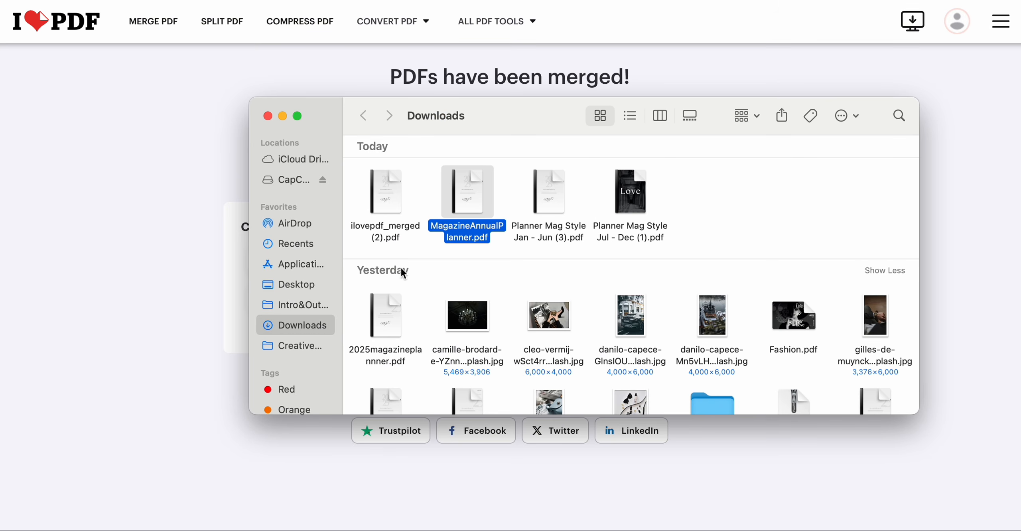
{"action": "double_click", "coordinate": [467, 178]}
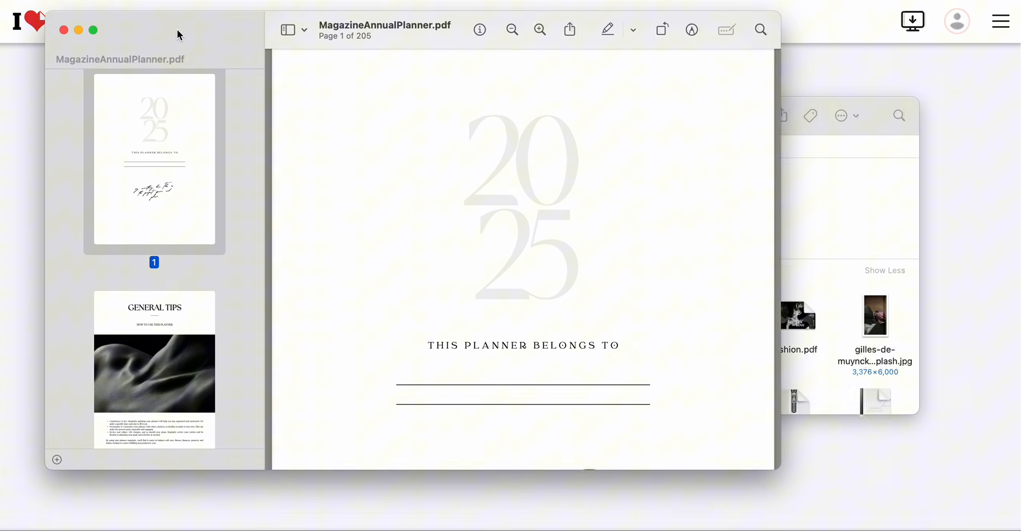
{"action": "scroll", "coordinate": [519, 219], "scroll_direction": "down", "scroll_amount": 20}
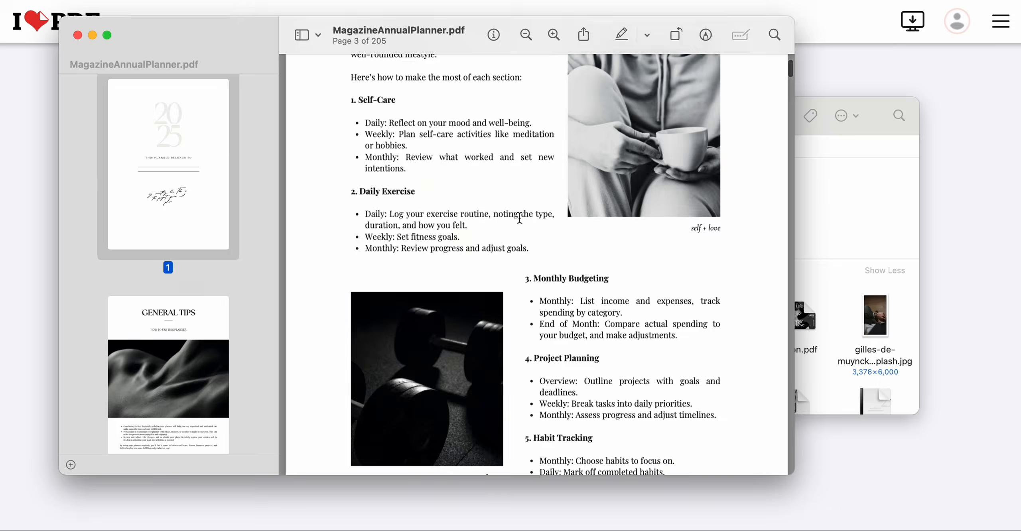
- Keep scrolling through the merged planner's pages to check their content and order
{"action": "scroll", "coordinate": [520, 218], "scroll_direction": "down", "scroll_amount": 20}
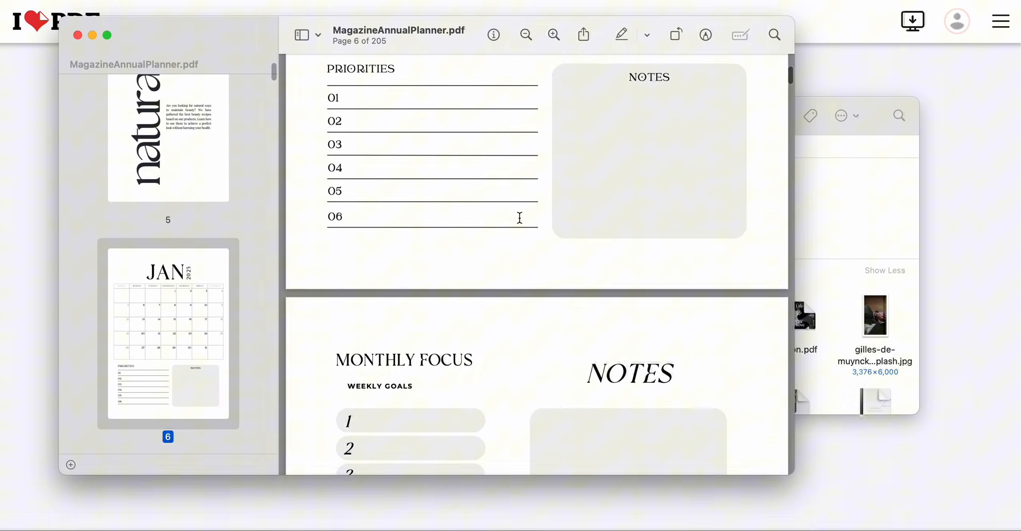
{"action": "scroll", "coordinate": [520, 219], "scroll_direction": "down", "scroll_amount": 20}
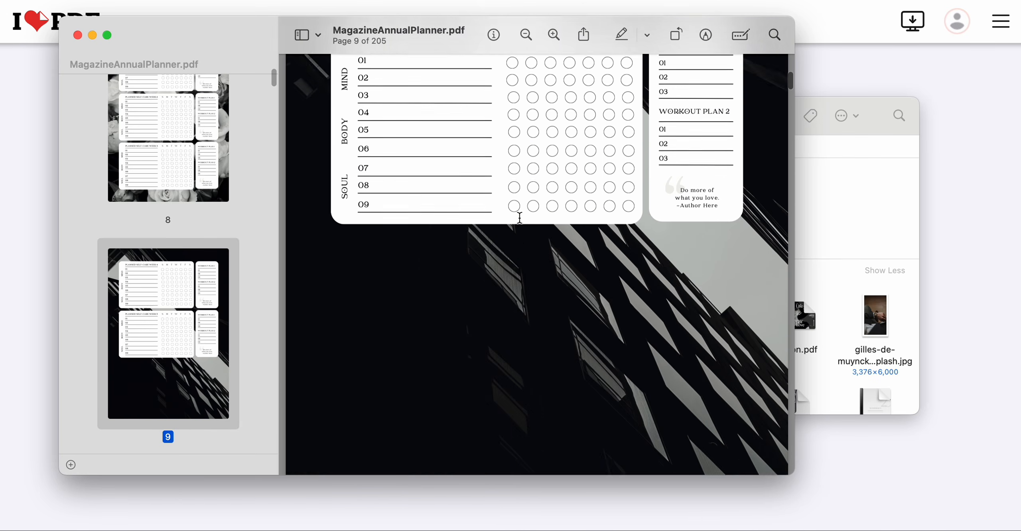
{"action": "scroll", "coordinate": [520, 218], "scroll_direction": "down", "scroll_amount": 20}
{"action": "scroll", "coordinate": [520, 218], "scroll_direction": "up", "scroll_amount": 10}
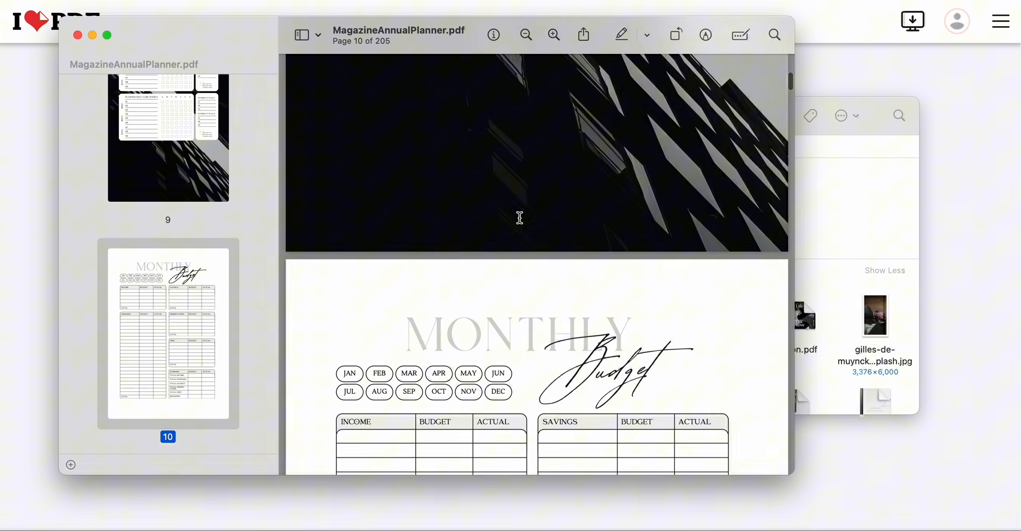
{"action": "scroll", "coordinate": [519, 217], "scroll_direction": "up", "scroll_amount": 2}
- Close the merged PDF preview and the Downloads Finder window
{"action": "left_click_drag", "start_coordinate": [228, 40], "coordinate": [215, 57]}
{"action": "left_click", "coordinate": [63, 51]}
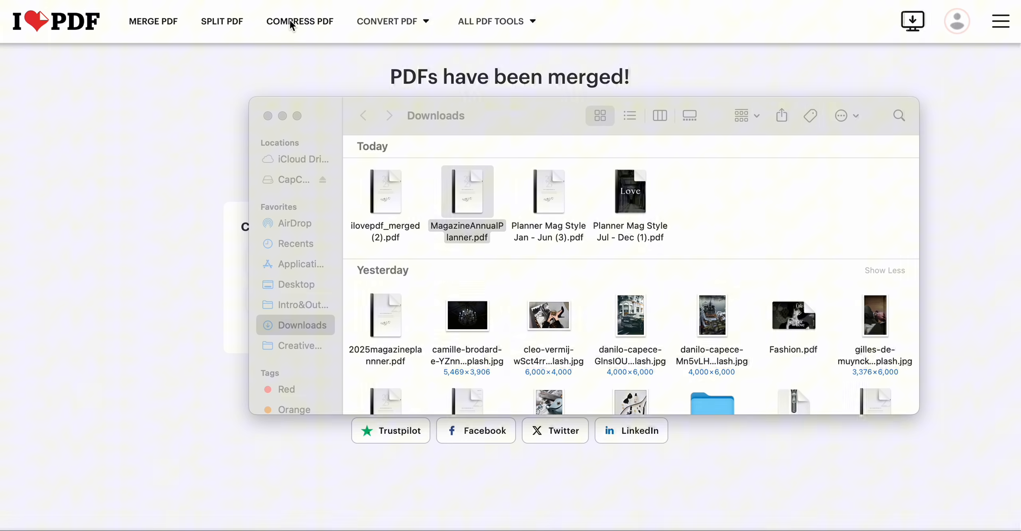
{"action": "left_click", "coordinate": [268, 116]}
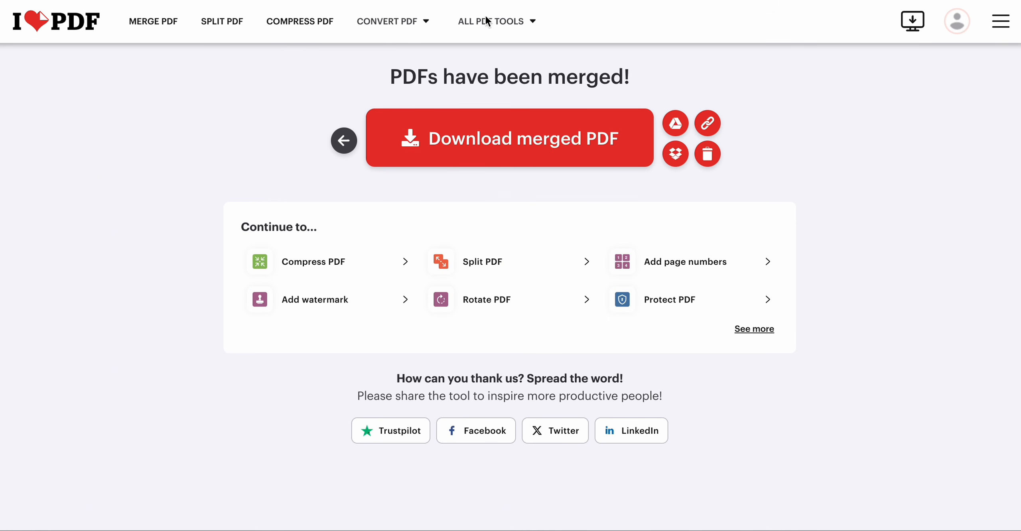
- Return to Canva, open the Fashion planner cover design and view its cover pages in grid view
{"action": "left_click", "coordinate": [654, 0]}
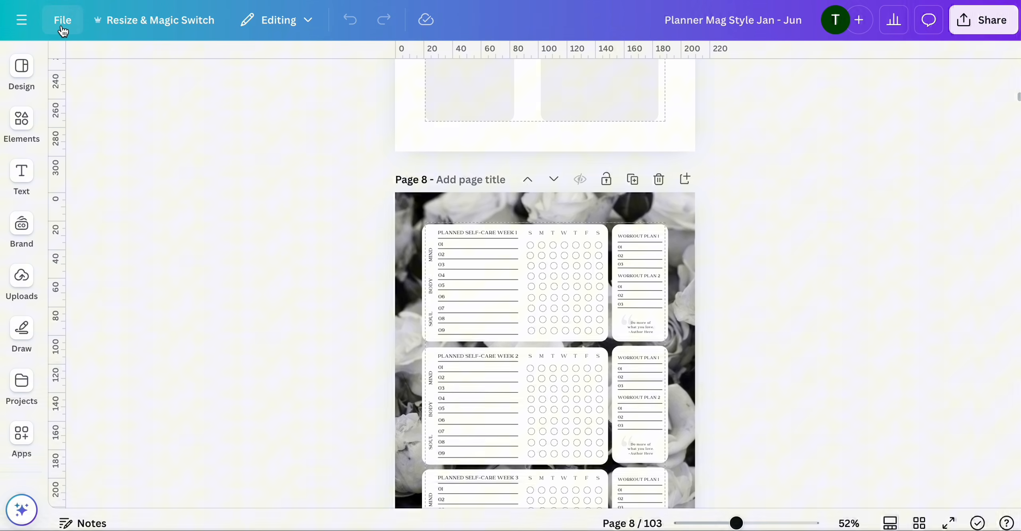
{"action": "left_click", "coordinate": [28, 68]}
{"action": "left_click", "coordinate": [27, 21]}
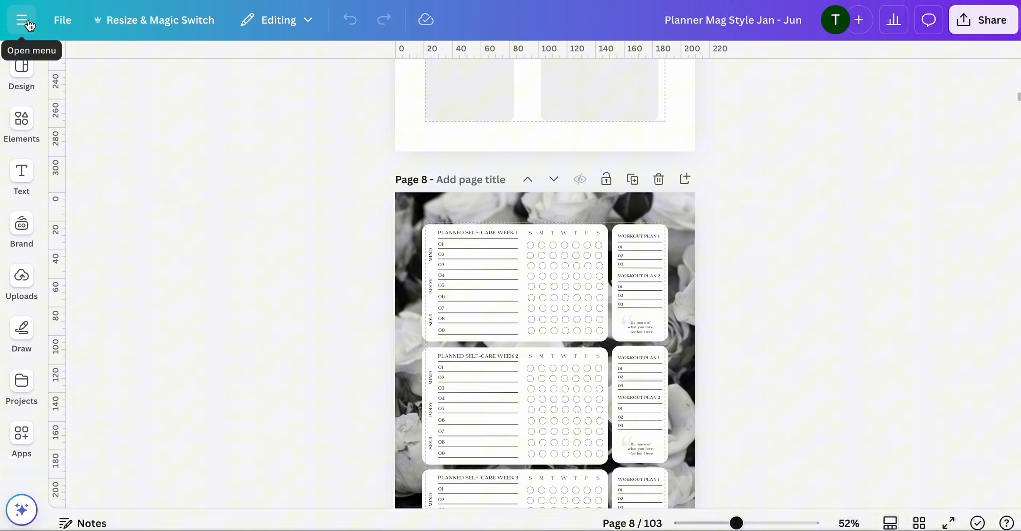
{"action": "left_click", "coordinate": [27, 21]}
{"action": "left_click", "coordinate": [177, 163]}
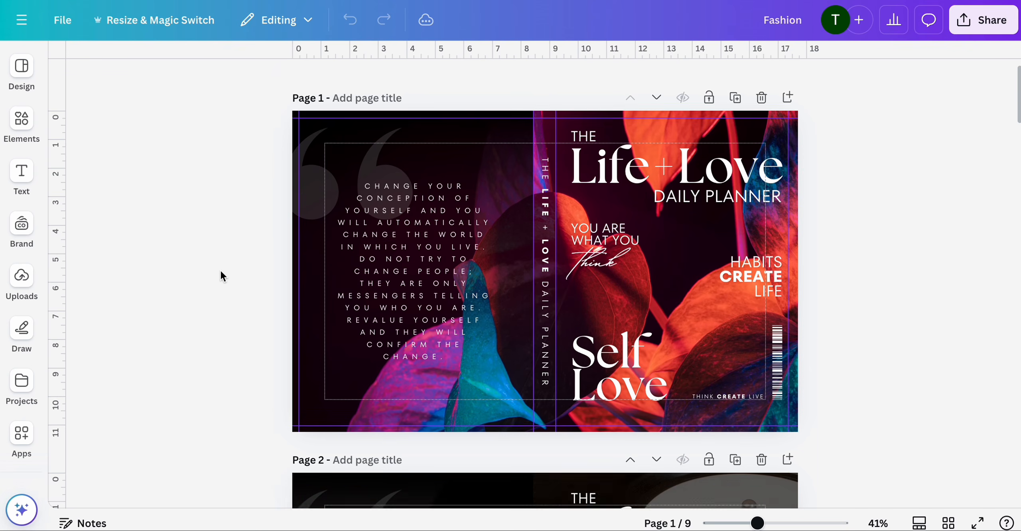
{"action": "scroll", "coordinate": [221, 270], "scroll_direction": "down", "scroll_amount": 7}
{"action": "left_click", "coordinate": [950, 523]}
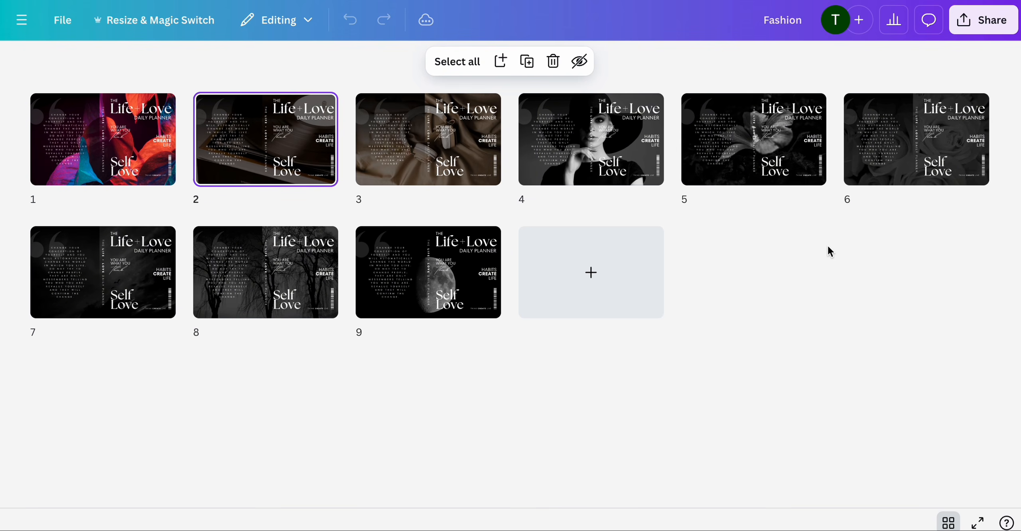
{"action": "double_click", "coordinate": [136, 133]}
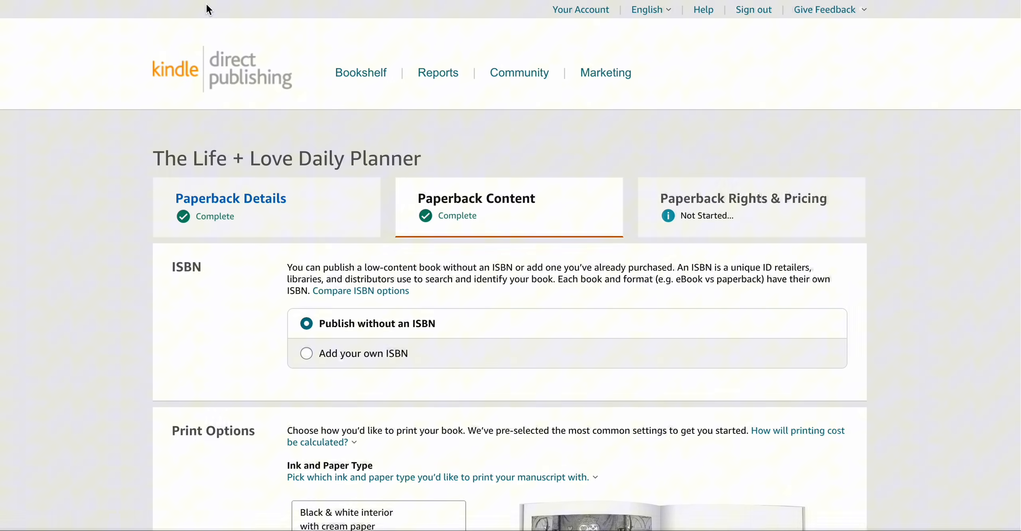
- In a new browser tab, search for amazon kdp cover calculator and open the KDP Cover Calculator page
{"action": "key", "text": "super+t"}
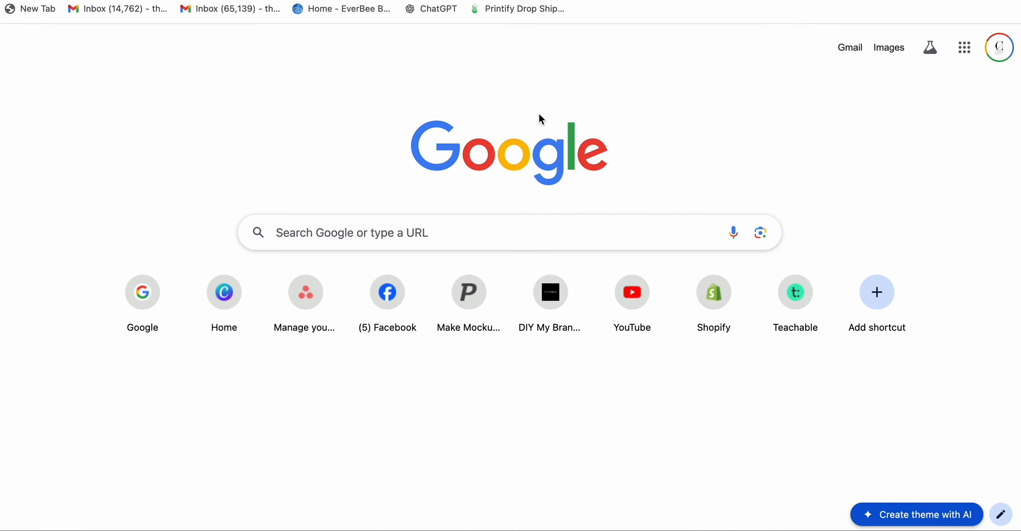
{"action": "left_click", "coordinate": [442, 228]}
{"action": "type", "text": "Amazon kdp cover calculator"}
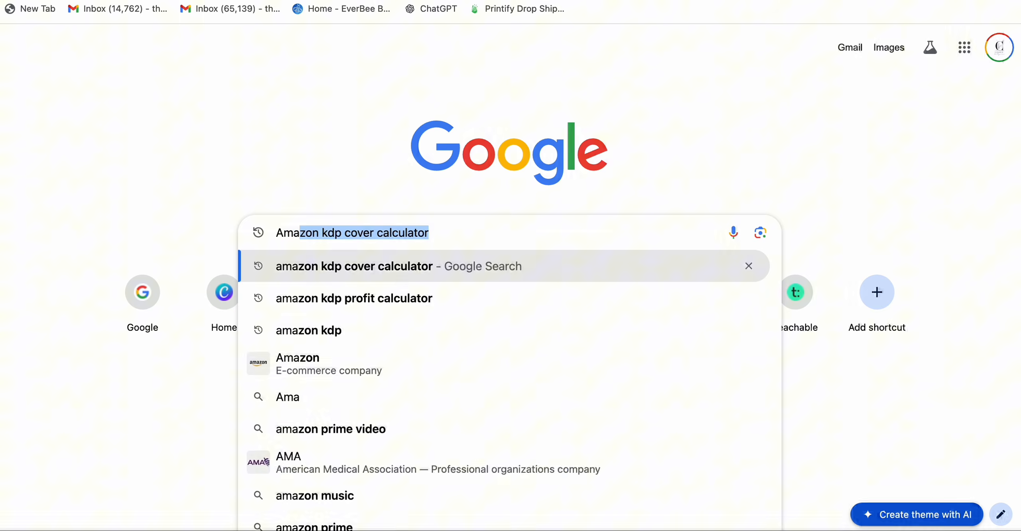
{"action": "left_click", "coordinate": [402, 267]}
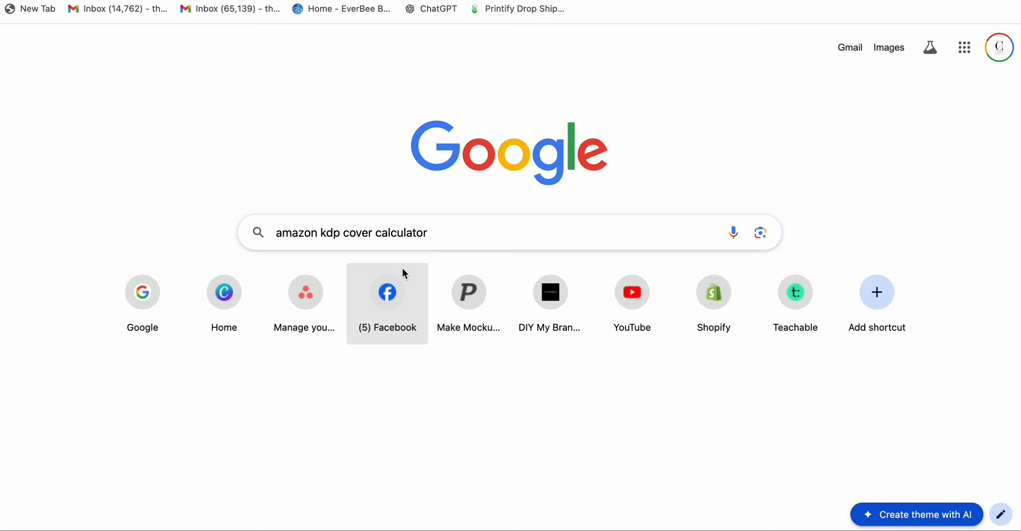
{"action": "left_click", "coordinate": [206, 130]}
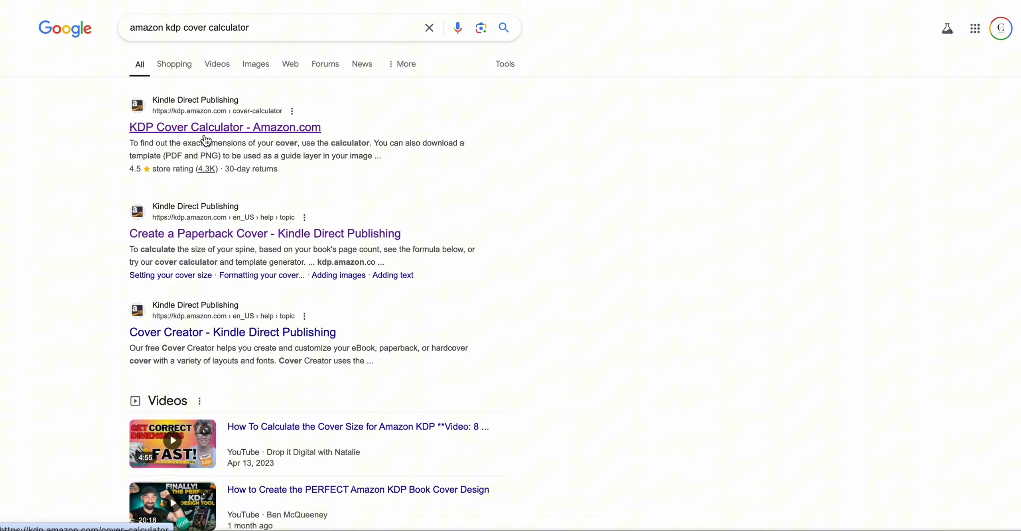
- In the cover calculator, set binding type to Paperback and interior type to Black & white
{"action": "scroll", "coordinate": [774, 230], "scroll_direction": "down", "scroll_amount": 5}
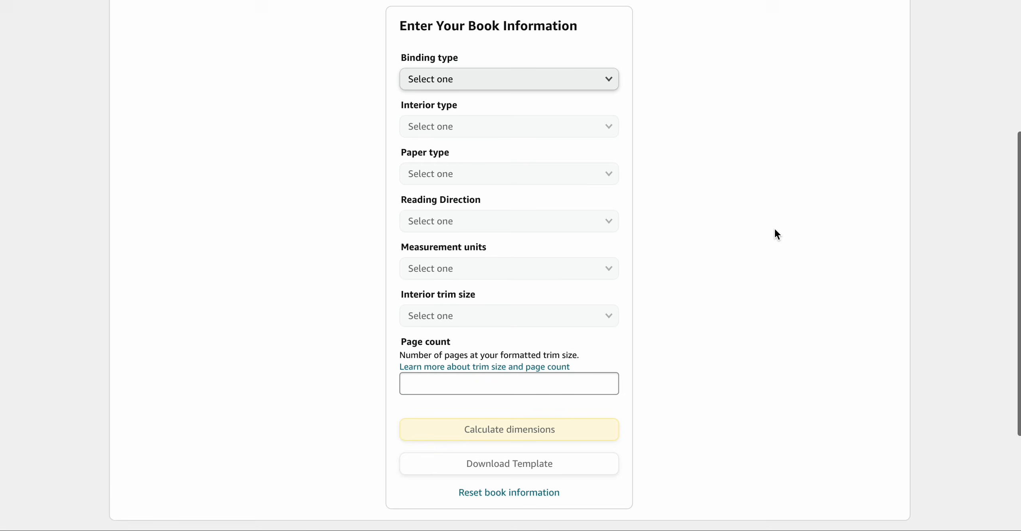
{"action": "scroll", "coordinate": [775, 230], "scroll_direction": "up", "scroll_amount": 2}
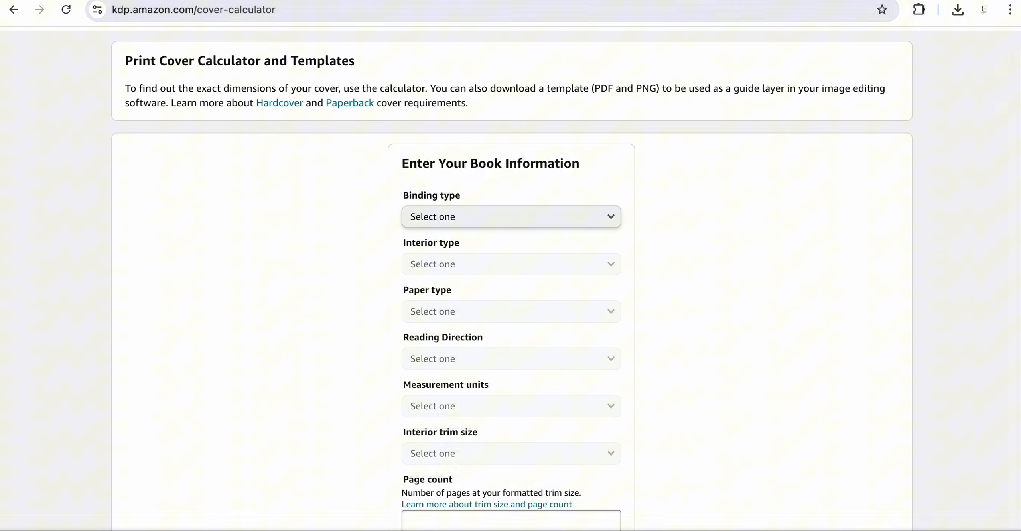
{"action": "scroll", "coordinate": [704, 224], "scroll_direction": "down", "scroll_amount": 1}
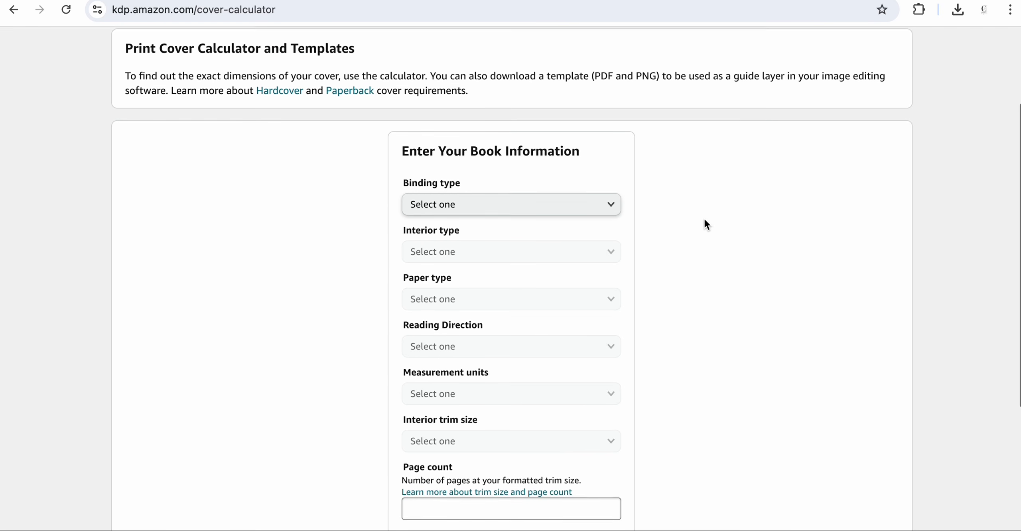
{"action": "left_click", "coordinate": [589, 199]}
{"action": "left_click", "coordinate": [565, 218]}
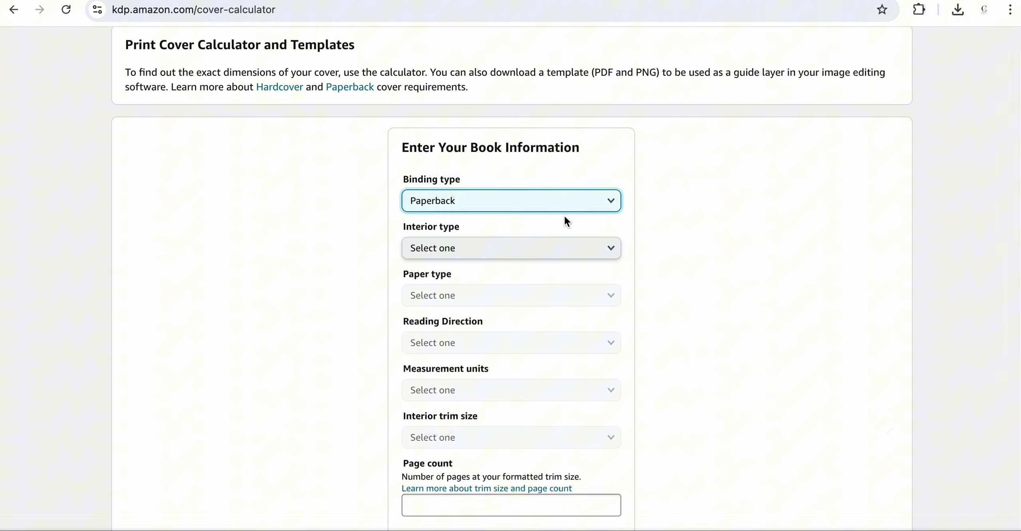
{"action": "scroll", "coordinate": [560, 227], "scroll_direction": "down", "scroll_amount": 1}
{"action": "left_click", "coordinate": [534, 233]}
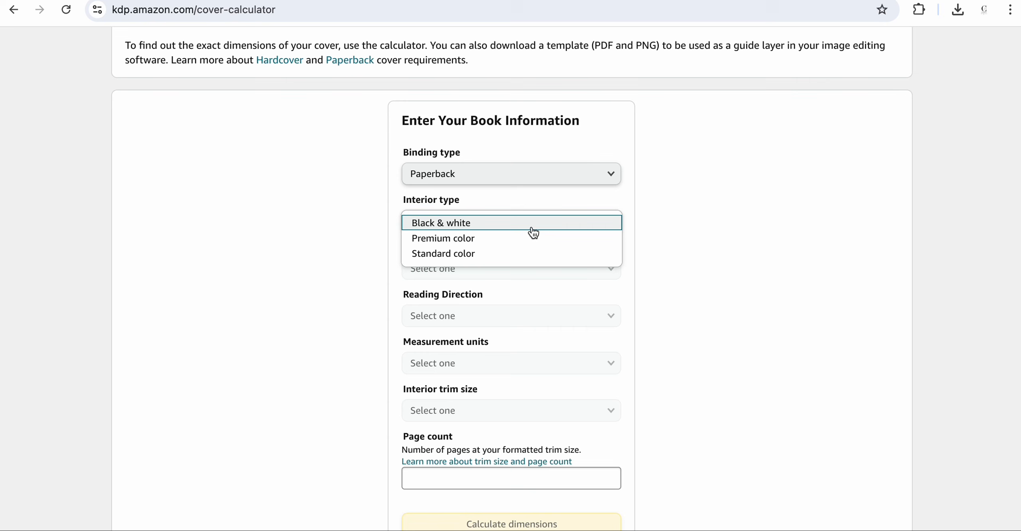
{"action": "left_click", "coordinate": [469, 229]}
- Set the paper type to White paper and the reading direction to Left to Right
{"action": "scroll", "coordinate": [540, 234], "scroll_direction": "down", "scroll_amount": 2}
{"action": "left_click", "coordinate": [491, 201]}
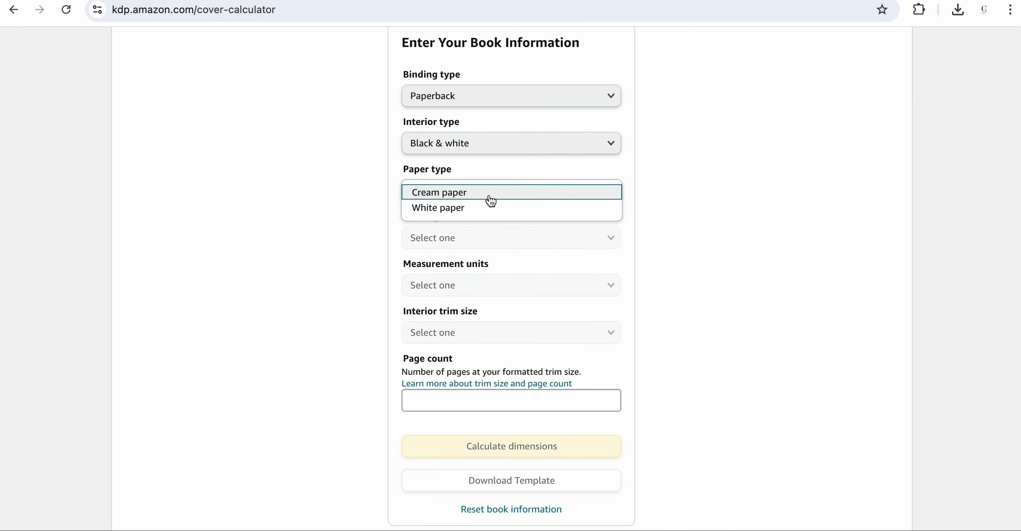
{"action": "left_click", "coordinate": [461, 210]}
{"action": "scroll", "coordinate": [527, 243], "scroll_direction": "down", "scroll_amount": 1}
{"action": "scroll", "coordinate": [527, 243], "scroll_direction": "down", "scroll_amount": 1}
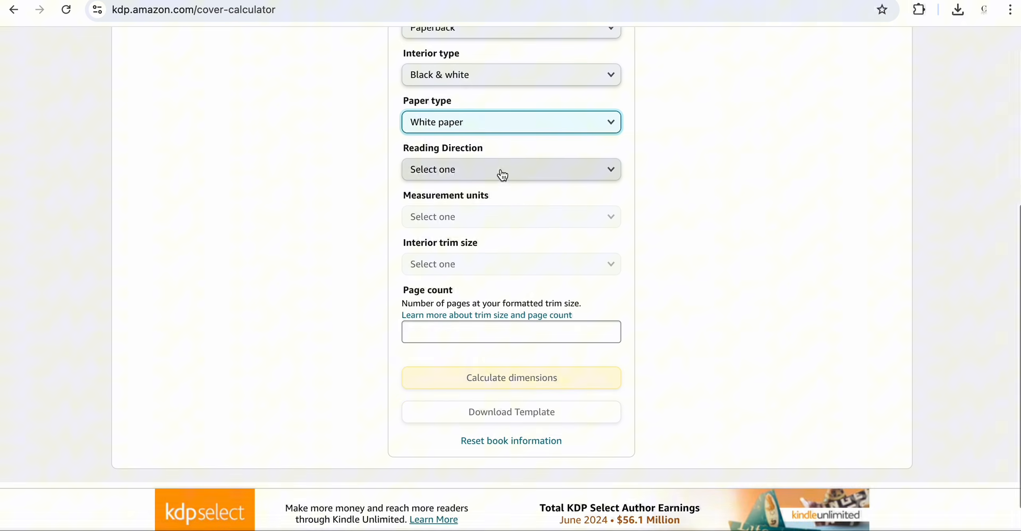
{"action": "left_click", "coordinate": [499, 173]}
{"action": "left_click", "coordinate": [481, 175]}
- Set measurement units to Inches and the interior trim size to 8.5 x 11 in
{"action": "scroll", "coordinate": [513, 218], "scroll_direction": "down", "scroll_amount": 2}
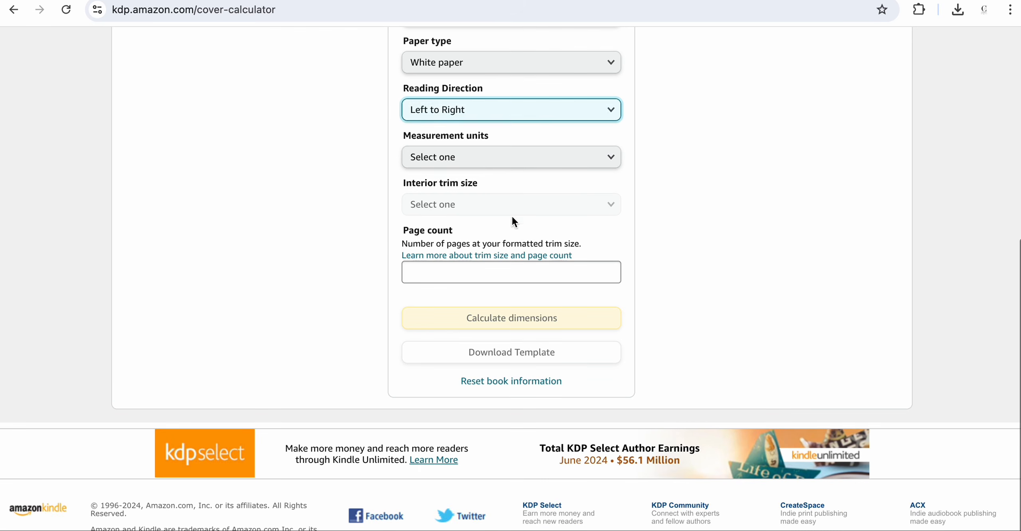
{"action": "left_click", "coordinate": [496, 158]}
{"action": "left_click", "coordinate": [479, 164]}
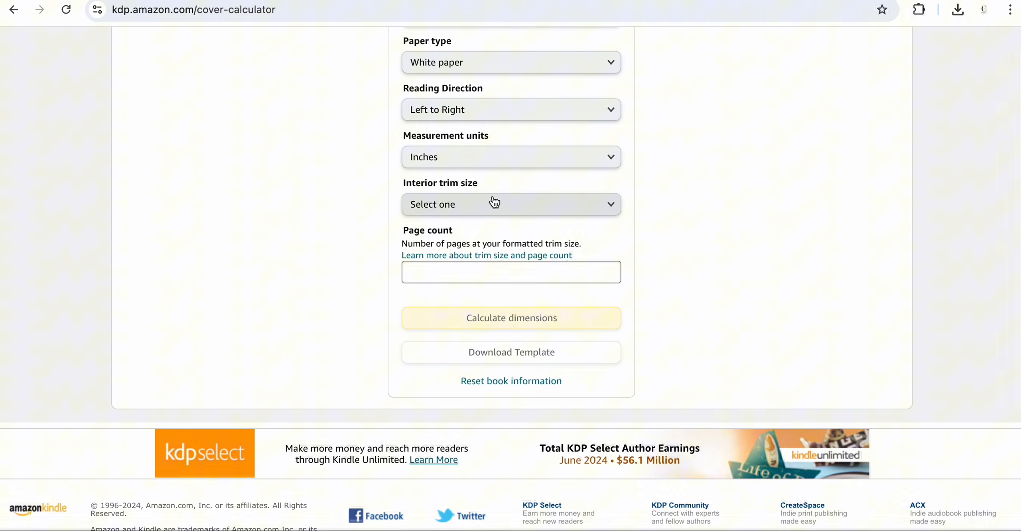
{"action": "left_click", "coordinate": [495, 204]}
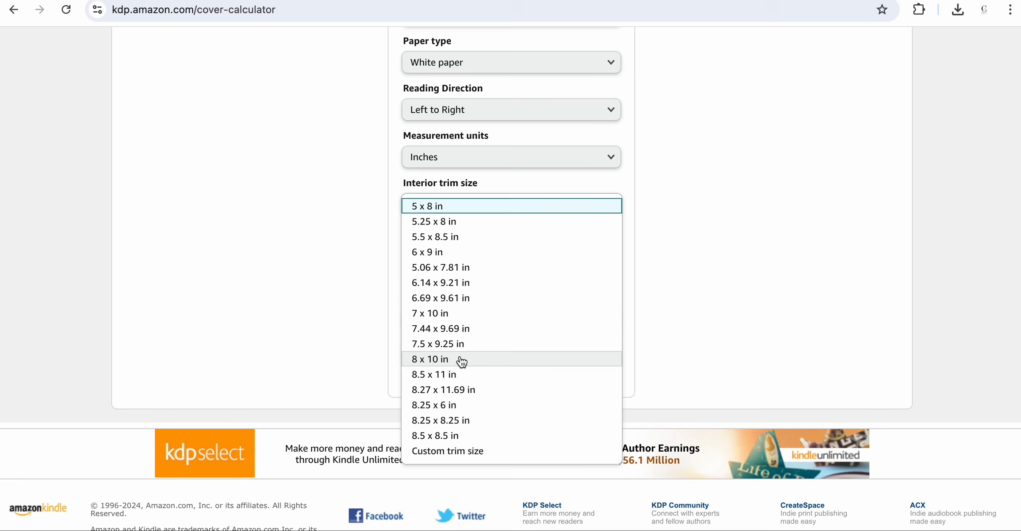
{"action": "left_click", "coordinate": [459, 376]}
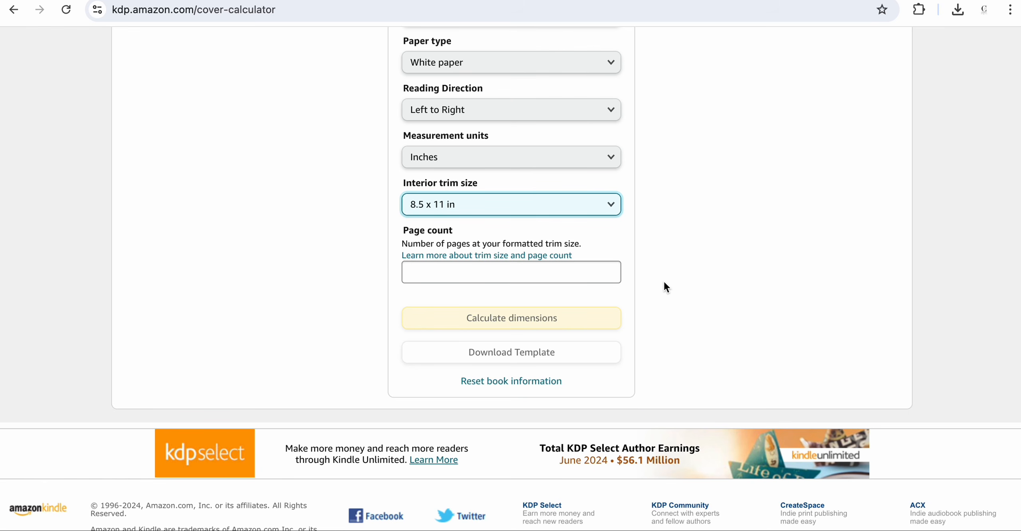
- Enter a page count of 205 and calculate the cover dimensions
{"action": "left_click", "coordinate": [443, 279]}
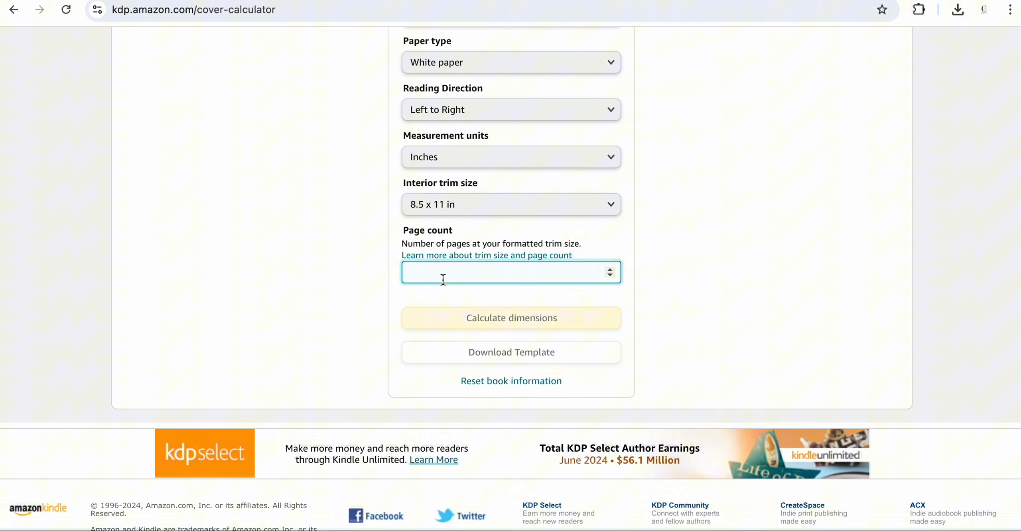
{"action": "type", "text": "205"}
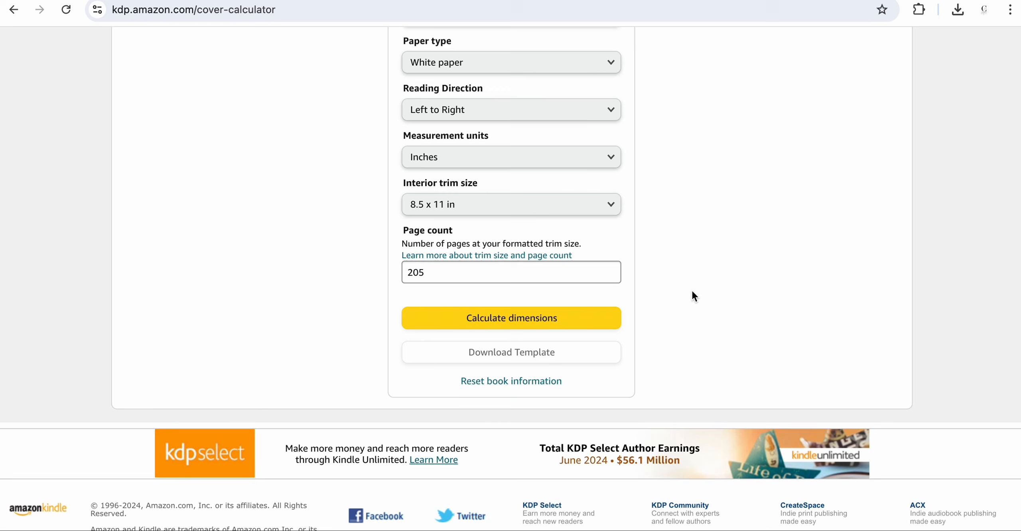
{"action": "left_click", "coordinate": [543, 319]}
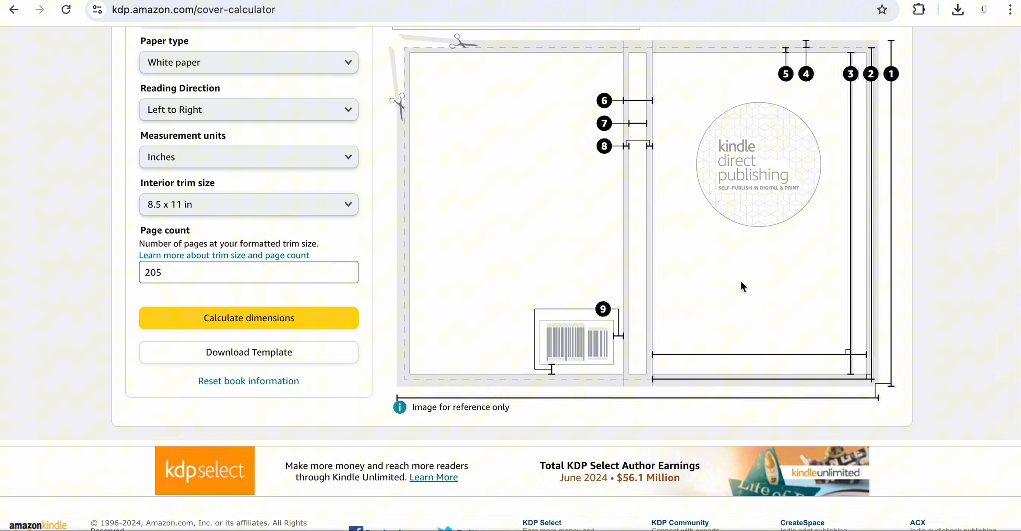
- Review the calculated cover and spine dimensions table, briefly comparing it with the Canva cover design
{"action": "scroll", "coordinate": [741, 280], "scroll_direction": "up", "scroll_amount": 8}
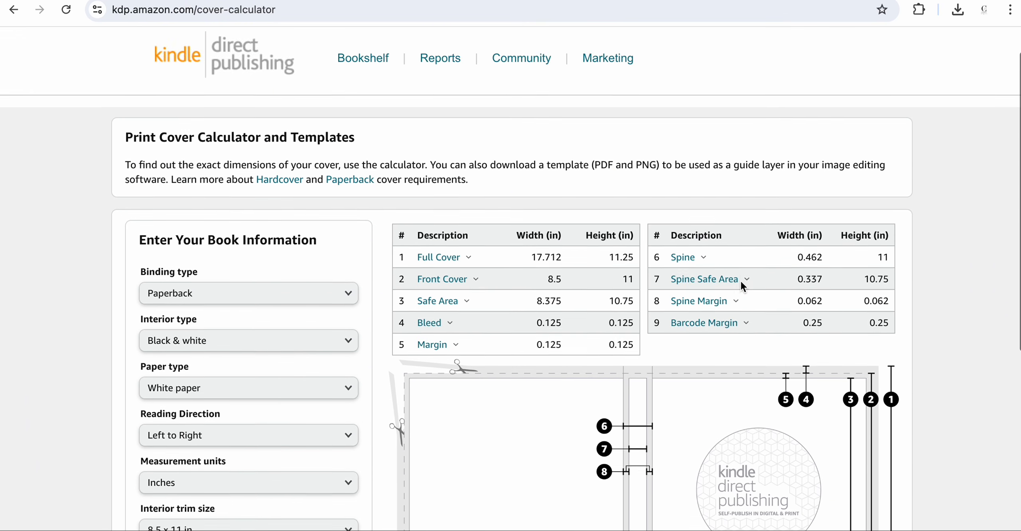
{"action": "scroll", "coordinate": [740, 280], "scroll_direction": "down", "scroll_amount": 3}
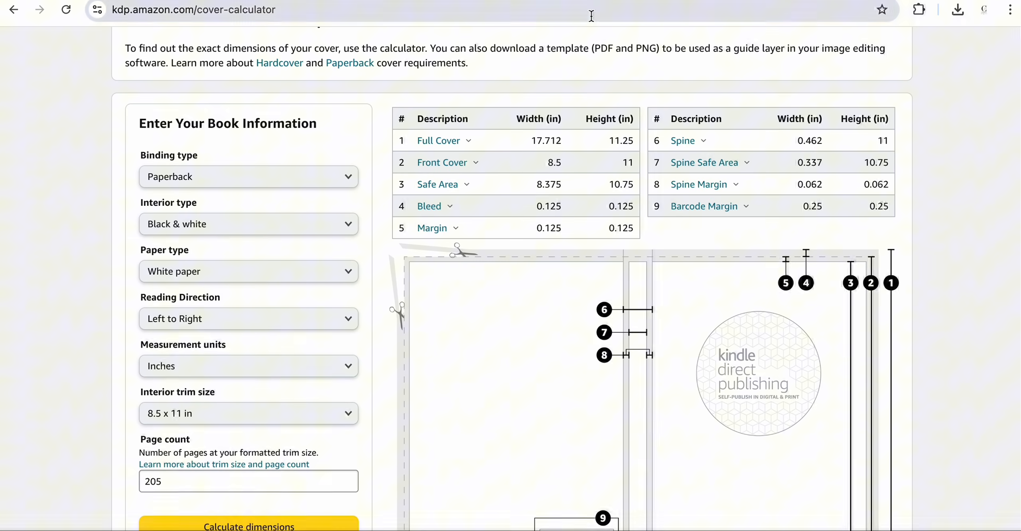
{"action": "left_click", "coordinate": [531, 1]}
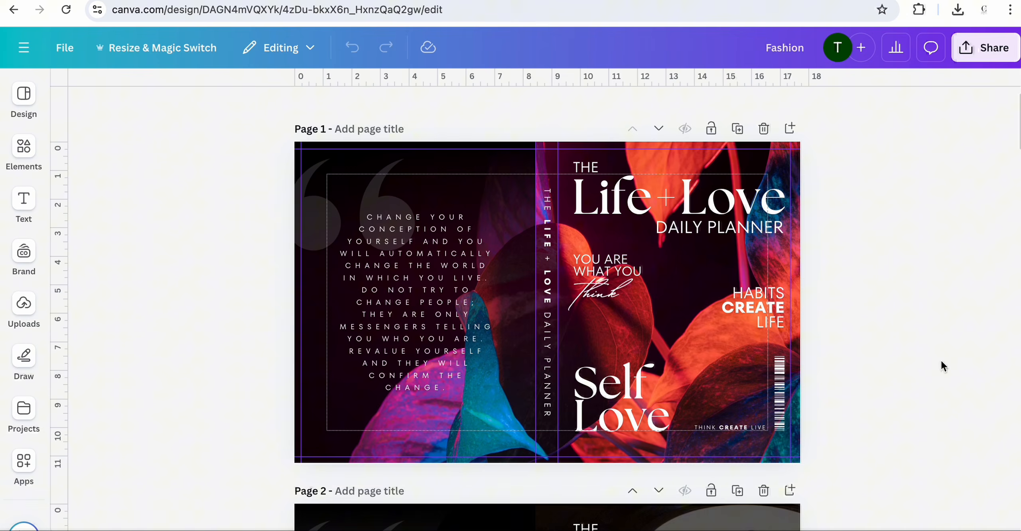
{"action": "left_click", "coordinate": [655, 0]}
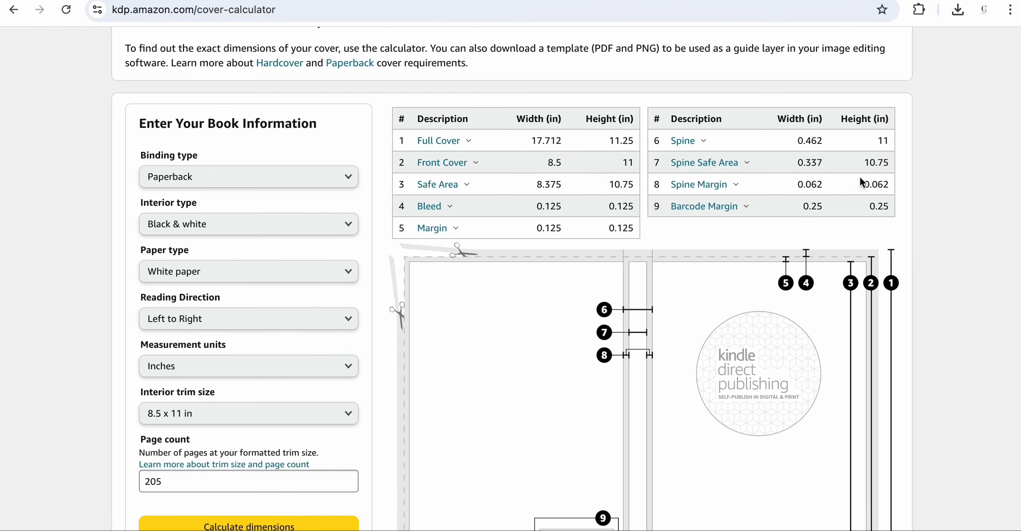
{"action": "scroll", "coordinate": [859, 204], "scroll_direction": "down", "scroll_amount": 2}
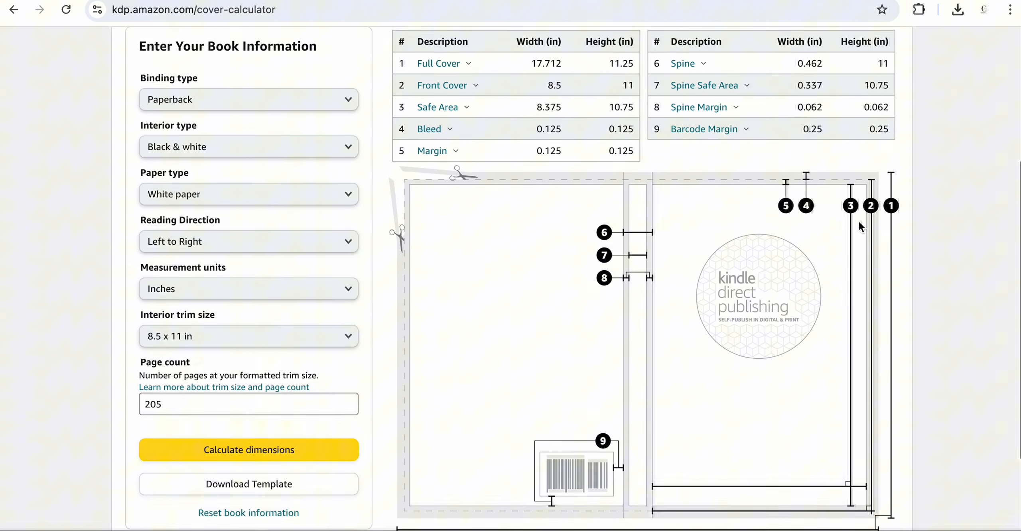
{"action": "scroll", "coordinate": [859, 222], "scroll_direction": "up", "scroll_amount": 1}
{"action": "scroll", "coordinate": [859, 222], "scroll_direction": "down", "scroll_amount": 1}
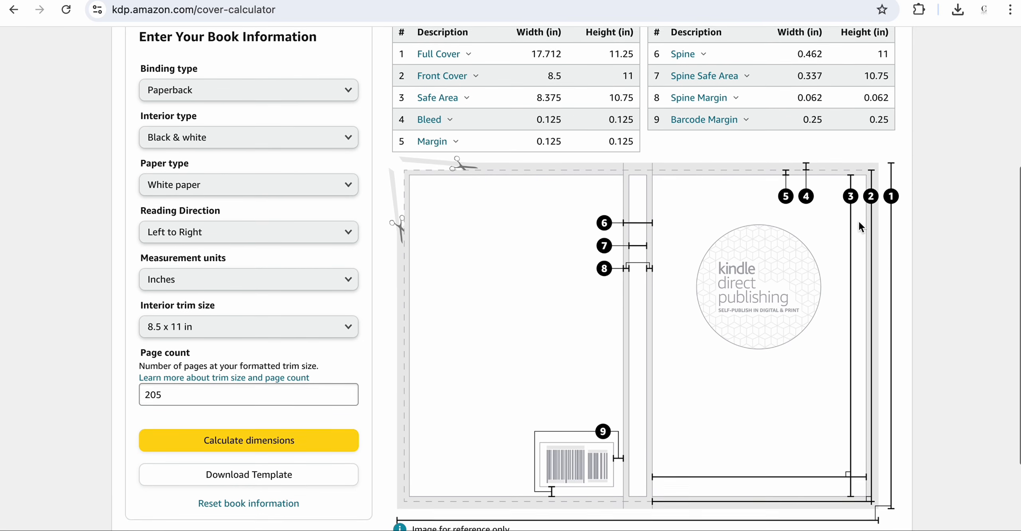
{"action": "scroll", "coordinate": [859, 222], "scroll_direction": "up", "scroll_amount": 1}
{"action": "scroll", "coordinate": [860, 226], "scroll_direction": "down", "scroll_amount": 1}
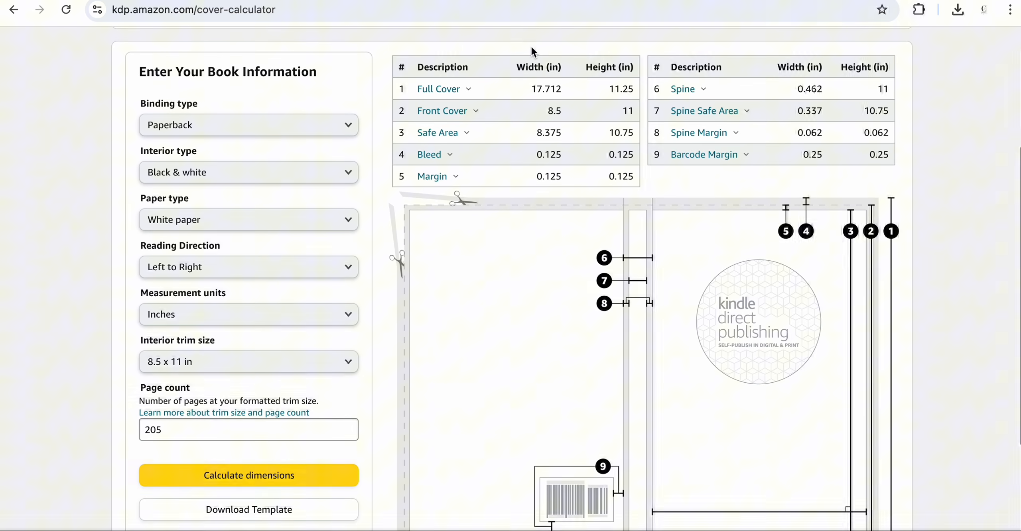
- Compare the Canva design's custom resize dimensions with the calculator's full cover width and height
{"action": "mouse_move", "coordinate": [448, 96]}
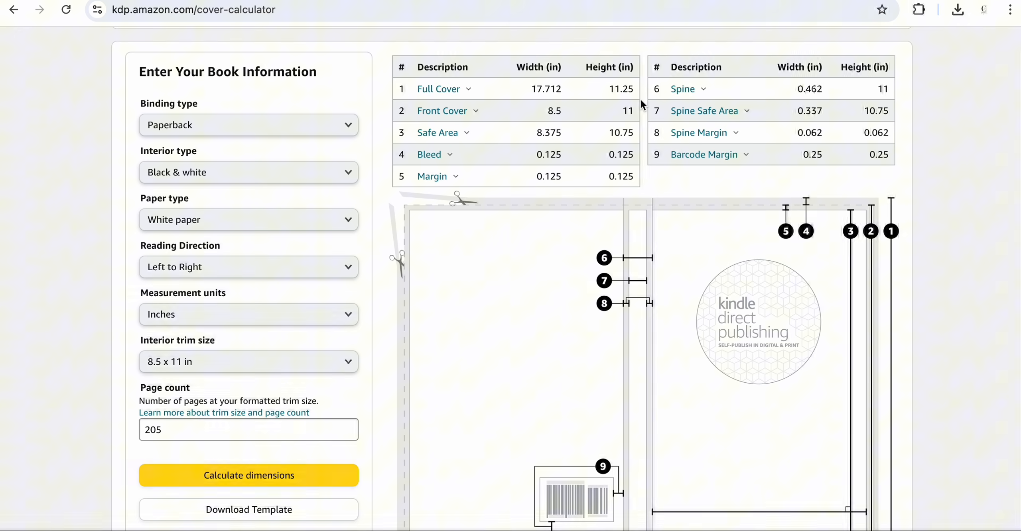
{"action": "left_click", "coordinate": [599, 0]}
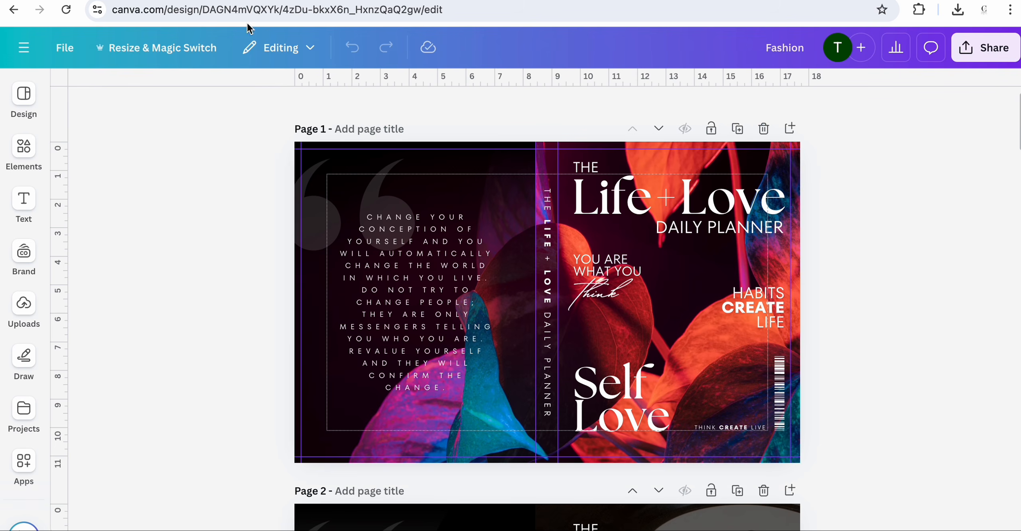
{"action": "left_click", "coordinate": [124, 49]}
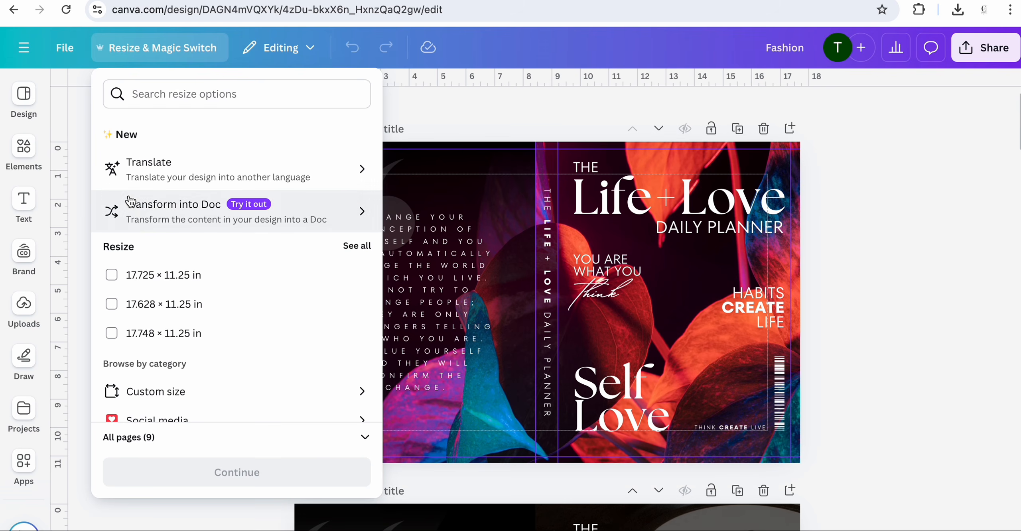
{"action": "left_click", "coordinate": [142, 392]}
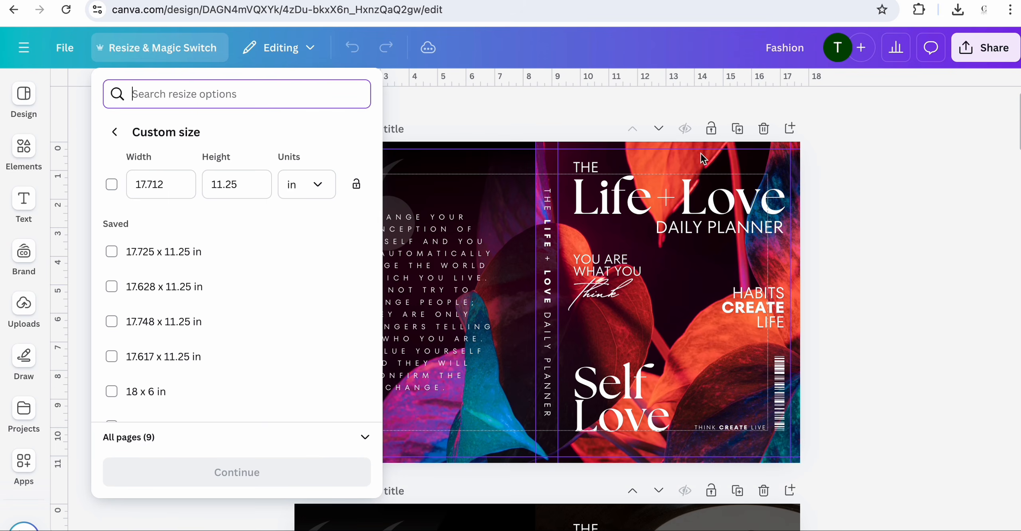
{"action": "left_click", "coordinate": [884, 1]}
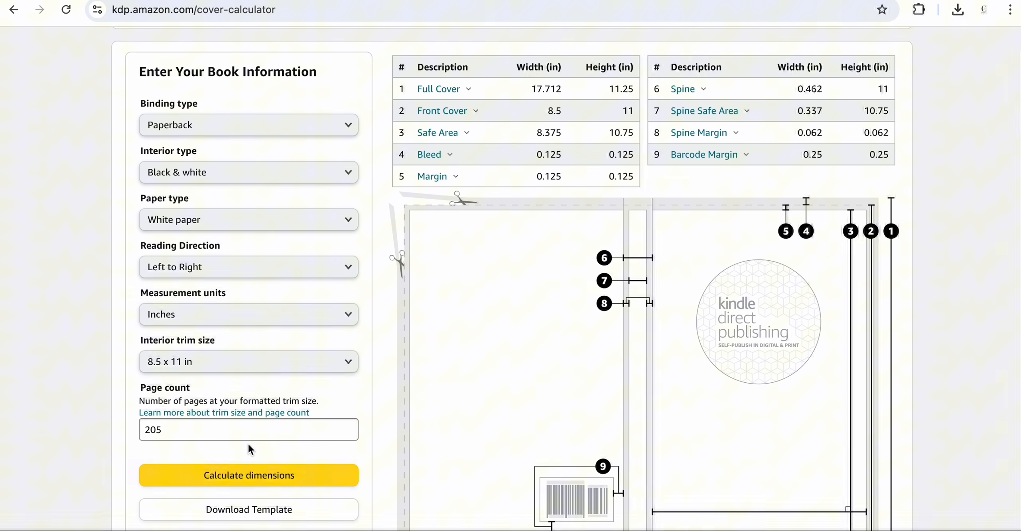
- Download the KDP cover template and extract the zip, opening the extracted PAPERBACK template folder
{"action": "scroll", "coordinate": [239, 480], "scroll_direction": "down", "scroll_amount": 1}
{"action": "left_click", "coordinate": [234, 494]}
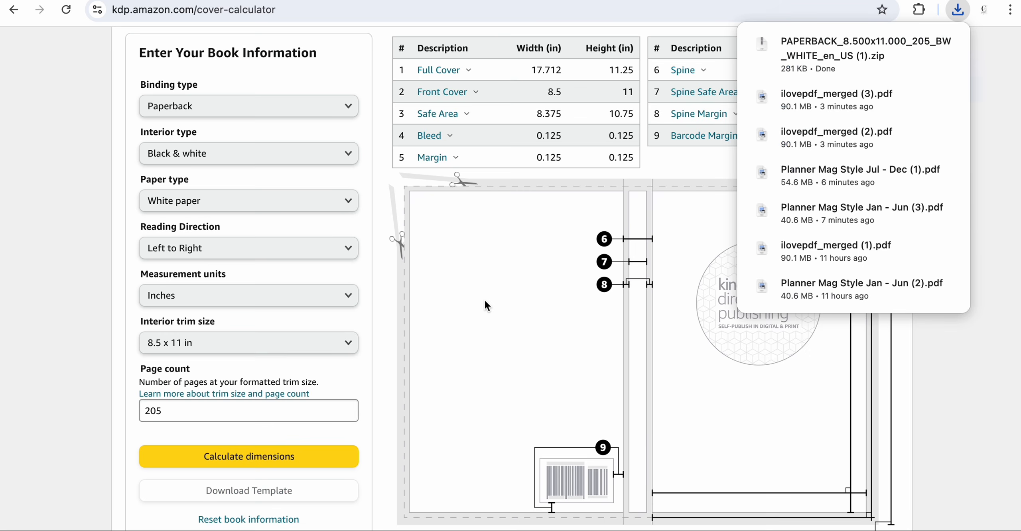
{"action": "scroll", "coordinate": [485, 299], "scroll_direction": "down", "scroll_amount": 1}
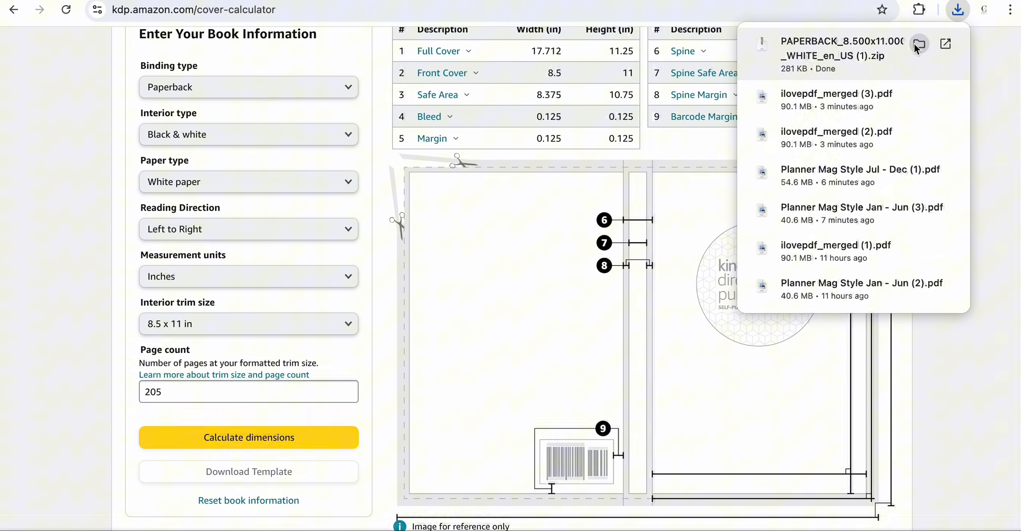
{"action": "left_click", "coordinate": [919, 44]}
{"action": "double_click", "coordinate": [560, 193]}
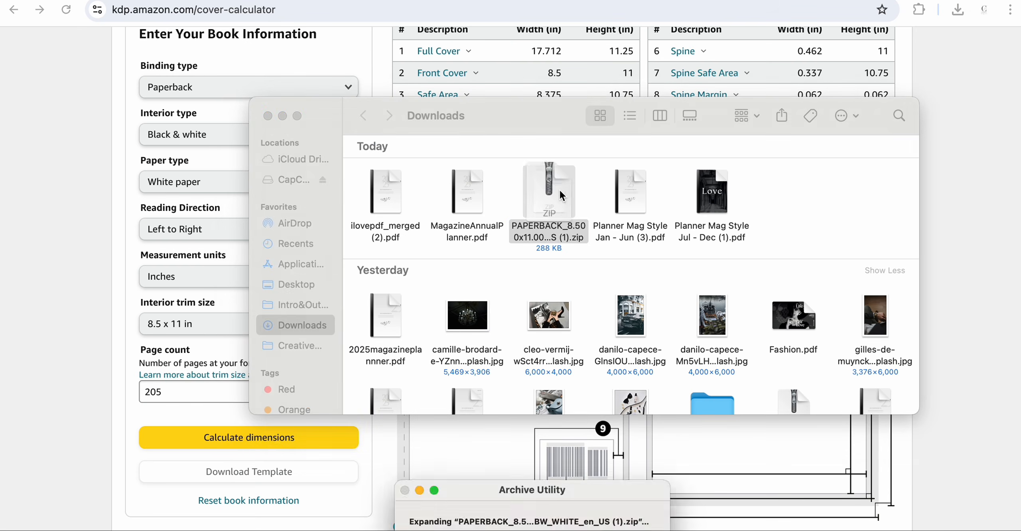
{"action": "scroll", "coordinate": [443, 222], "scroll_direction": "up", "scroll_amount": 5}
{"action": "scroll", "coordinate": [442, 219], "scroll_direction": "up", "scroll_amount": 4}
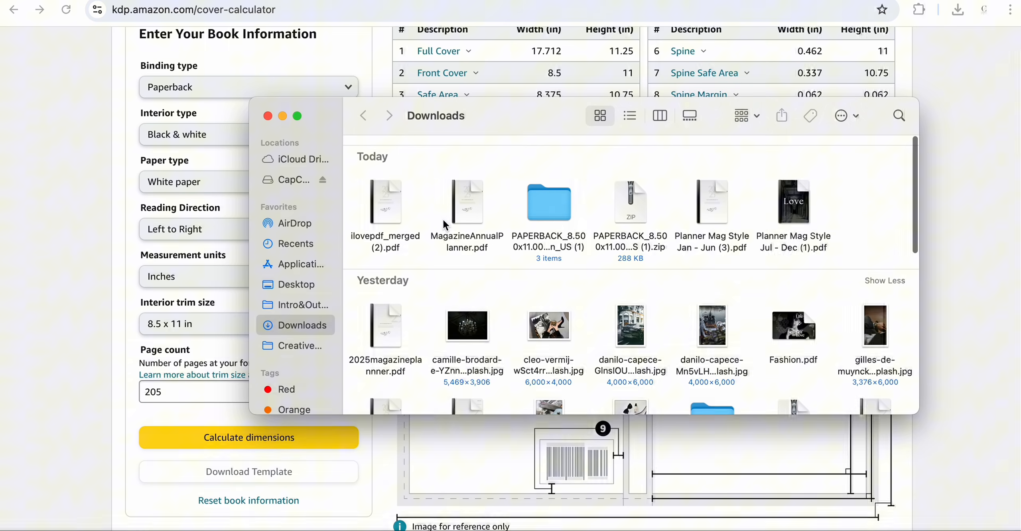
{"action": "left_click", "coordinate": [557, 199]}
{"action": "double_click", "coordinate": [558, 199]}
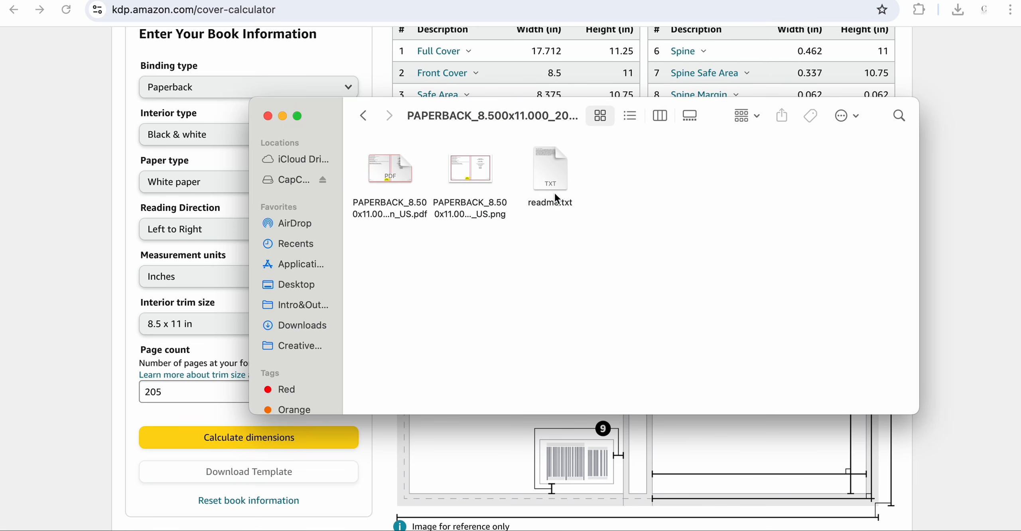
- Upload the PAPERBACK template PNG from the extracted folder into the Canva design's uploads
{"action": "left_click", "coordinate": [475, 170]}
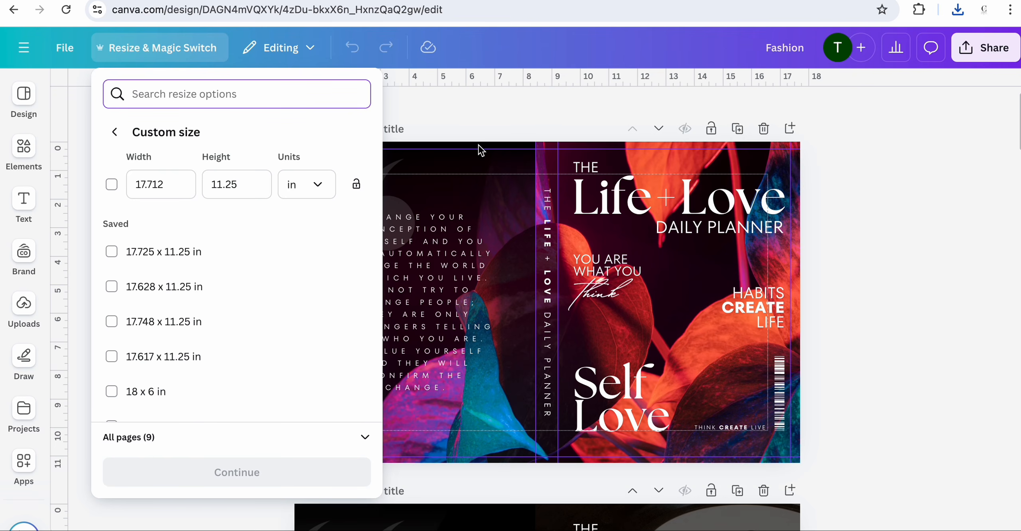
{"action": "left_click", "coordinate": [462, 106]}
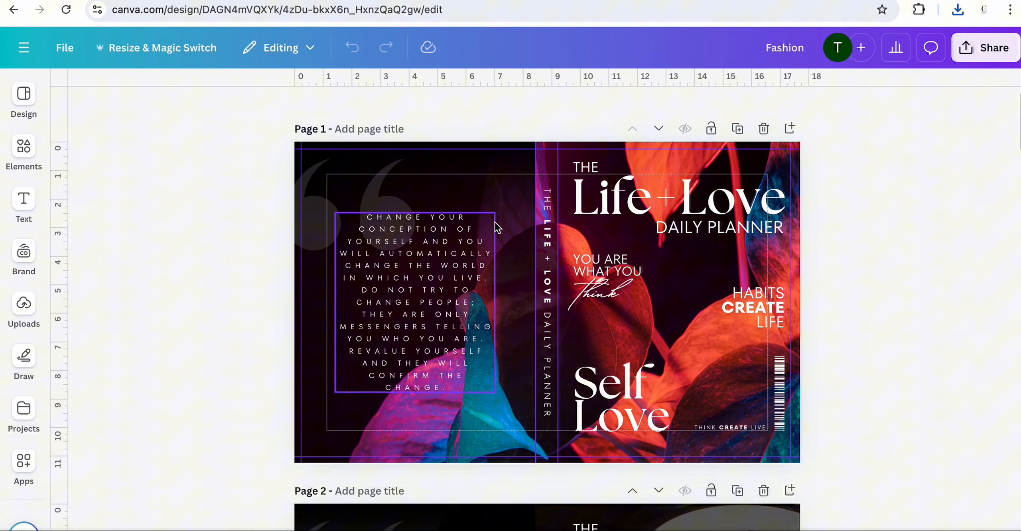
{"action": "scroll", "coordinate": [863, 433], "scroll_direction": "down", "scroll_amount": 2}
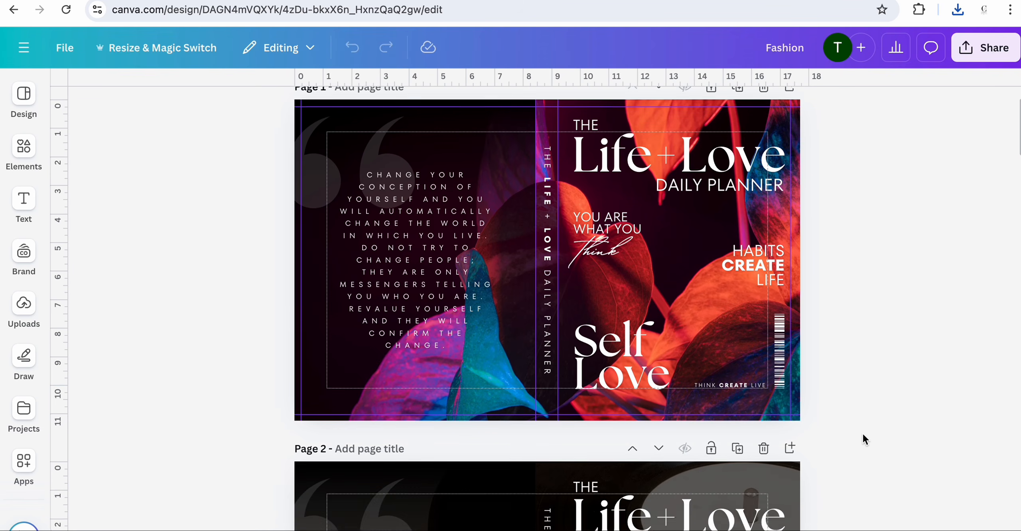
{"action": "scroll", "coordinate": [862, 433], "scroll_direction": "up", "scroll_amount": 2}
{"action": "left_click", "coordinate": [24, 307]}
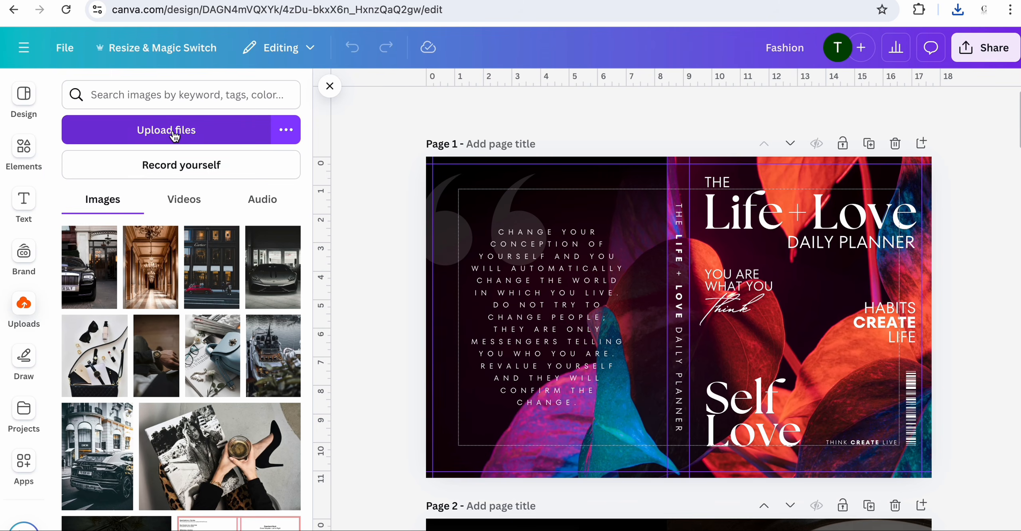
{"action": "left_click", "coordinate": [219, 141]}
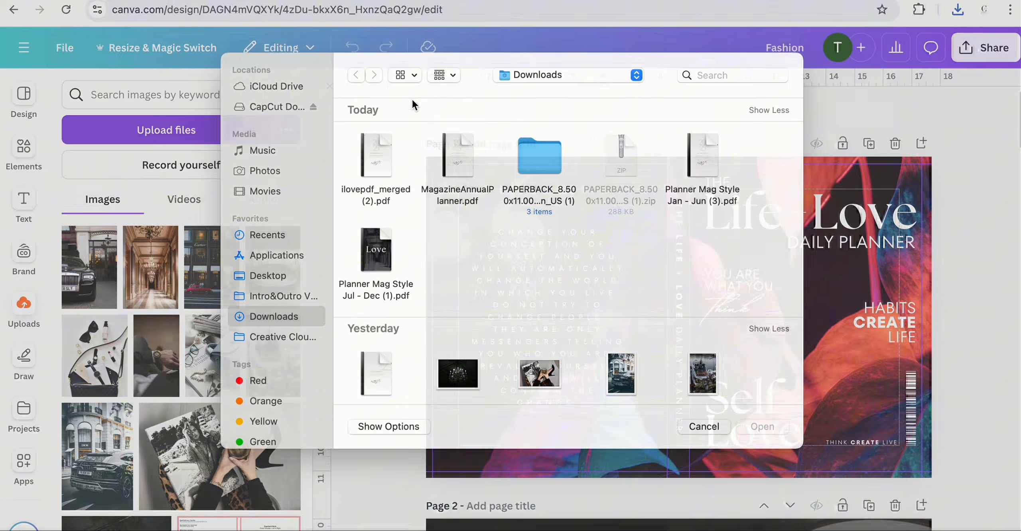
{"action": "double_click", "coordinate": [532, 166]}
{"action": "left_click", "coordinate": [444, 177]}
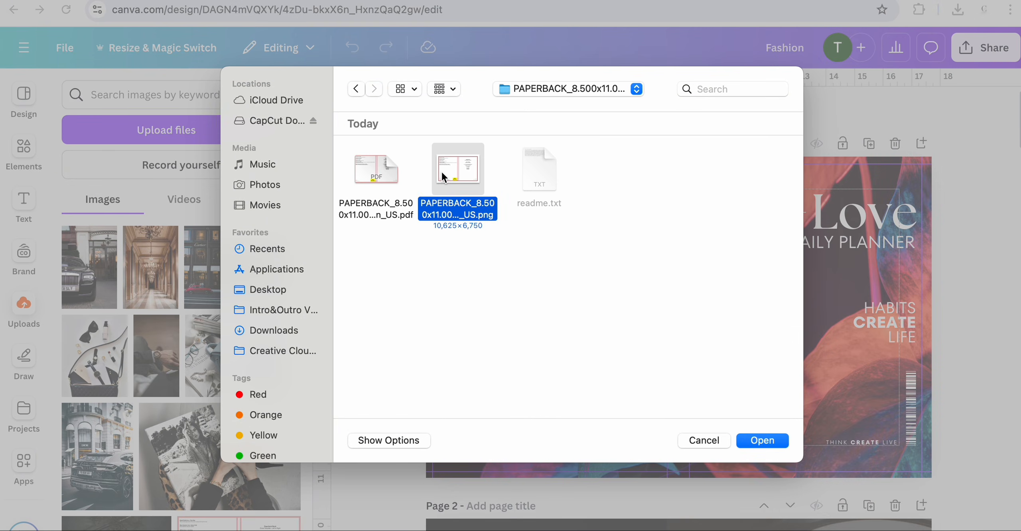
{"action": "left_click", "coordinate": [781, 441]}
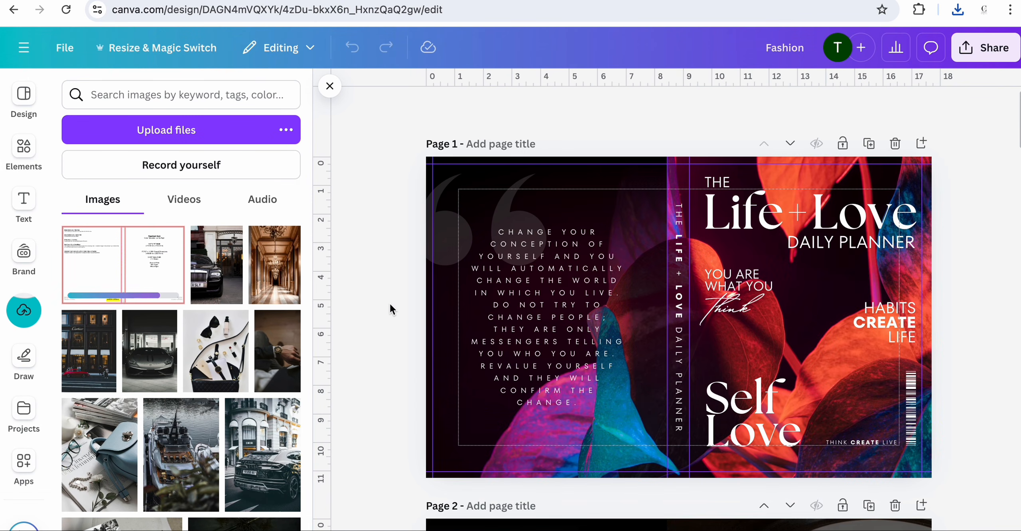
- Place the template image on page 1, bring it to the front, and scale it to fill the whole cover
{"action": "left_click", "coordinate": [147, 255]}
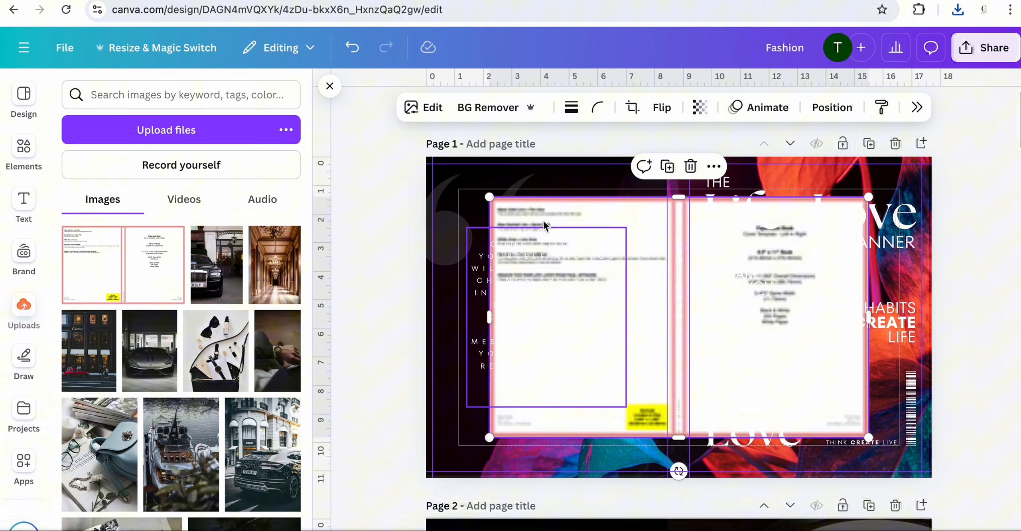
{"action": "left_click_drag", "start_coordinate": [657, 242], "coordinate": [642, 221]}
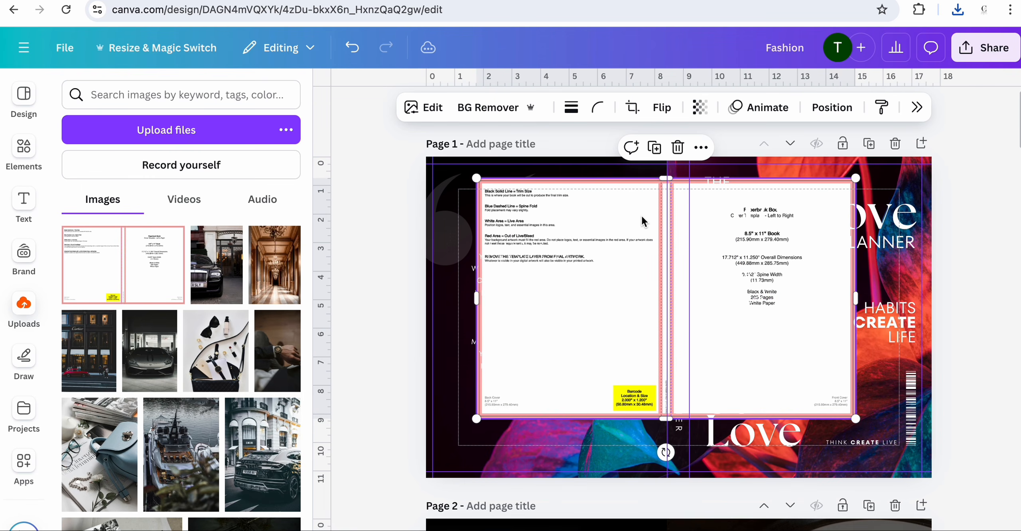
{"action": "left_click", "coordinate": [835, 107]}
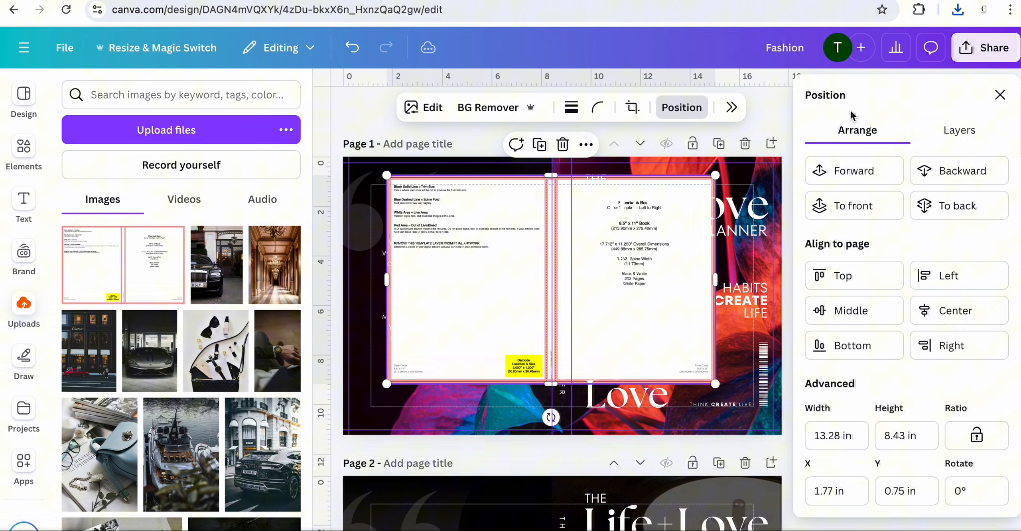
{"action": "left_click", "coordinate": [851, 205]}
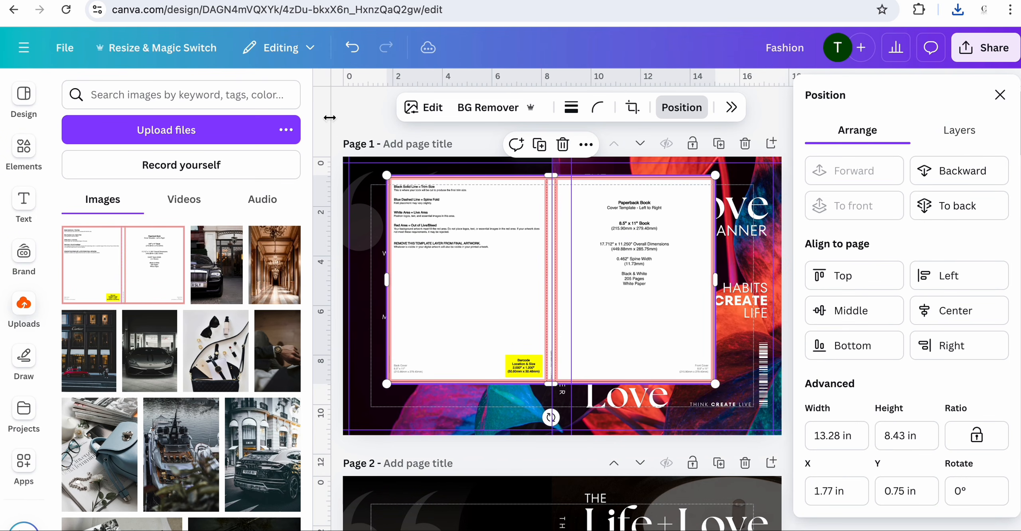
{"action": "left_click", "coordinate": [330, 86]}
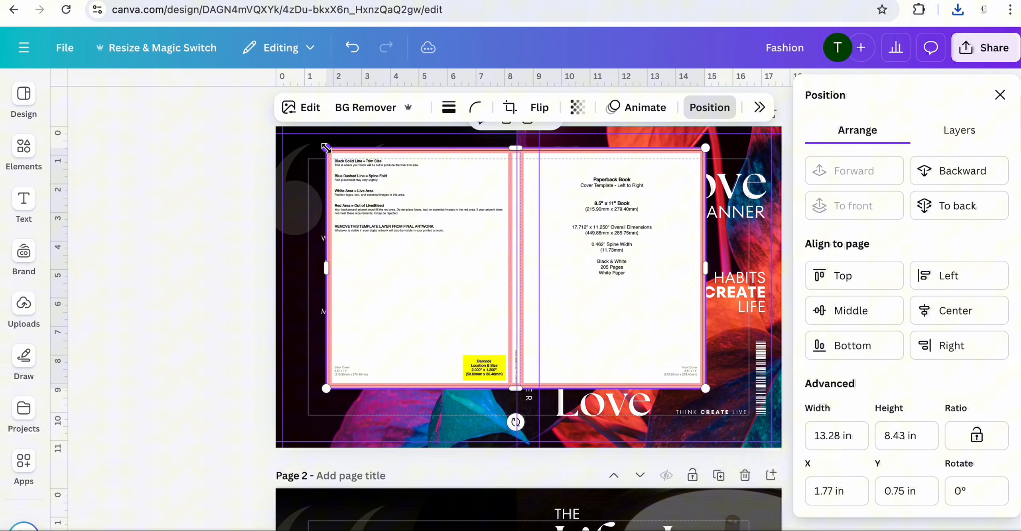
{"action": "left_click_drag", "start_coordinate": [432, 288], "coordinate": [381, 271]}
{"action": "left_click", "coordinate": [1001, 95]}
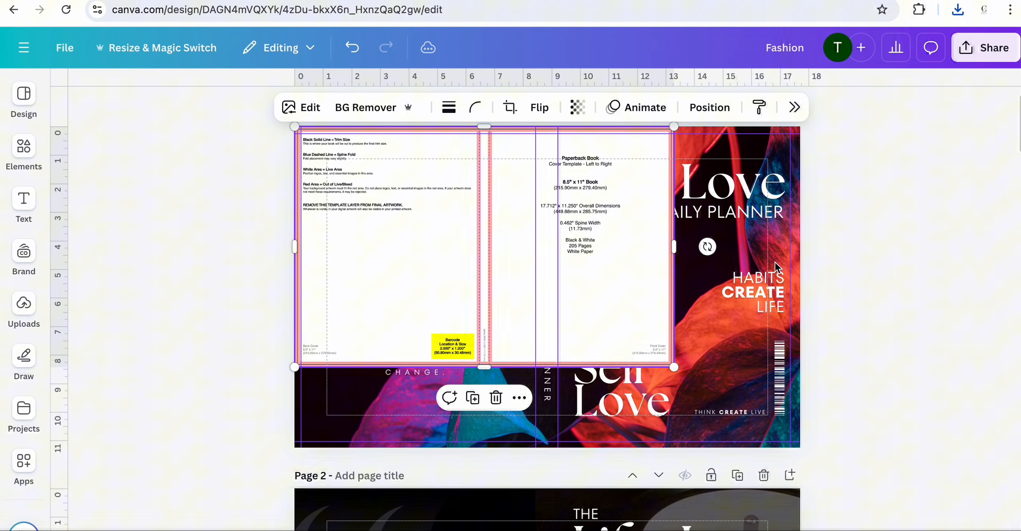
{"action": "left_click_drag", "start_coordinate": [674, 367], "coordinate": [808, 428]}
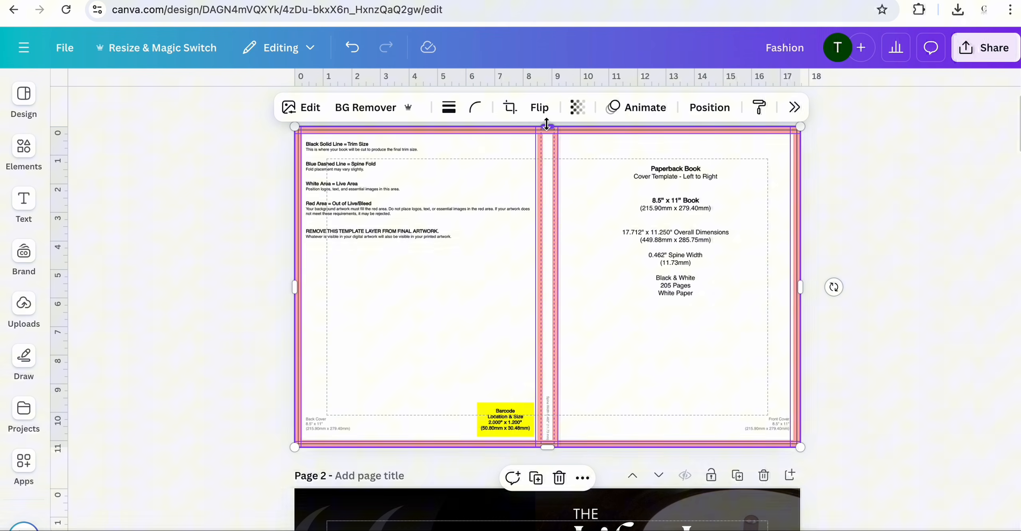
- Set the template's transparency to 49 to check the cover design against its guides
{"action": "left_click", "coordinate": [578, 107]}
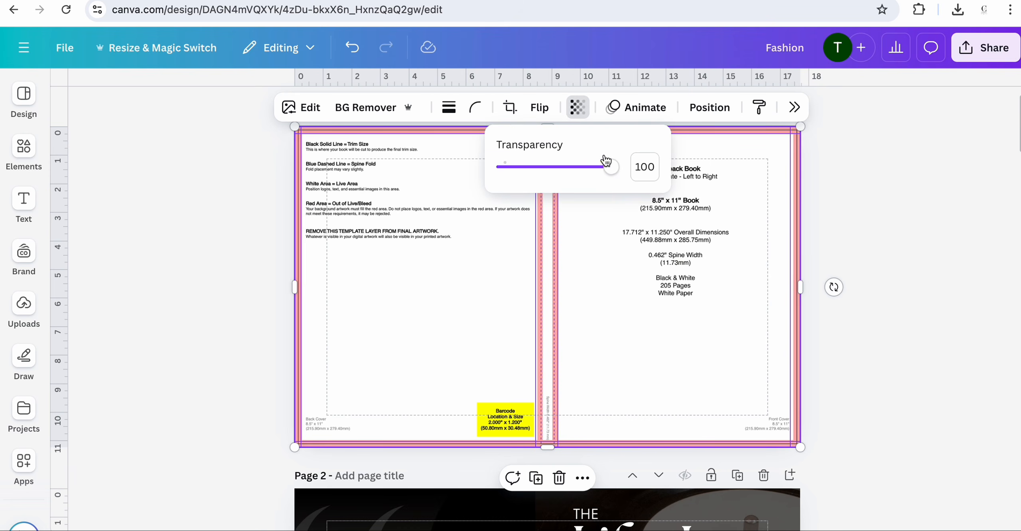
{"action": "left_click_drag", "start_coordinate": [611, 170], "coordinate": [556, 166]}
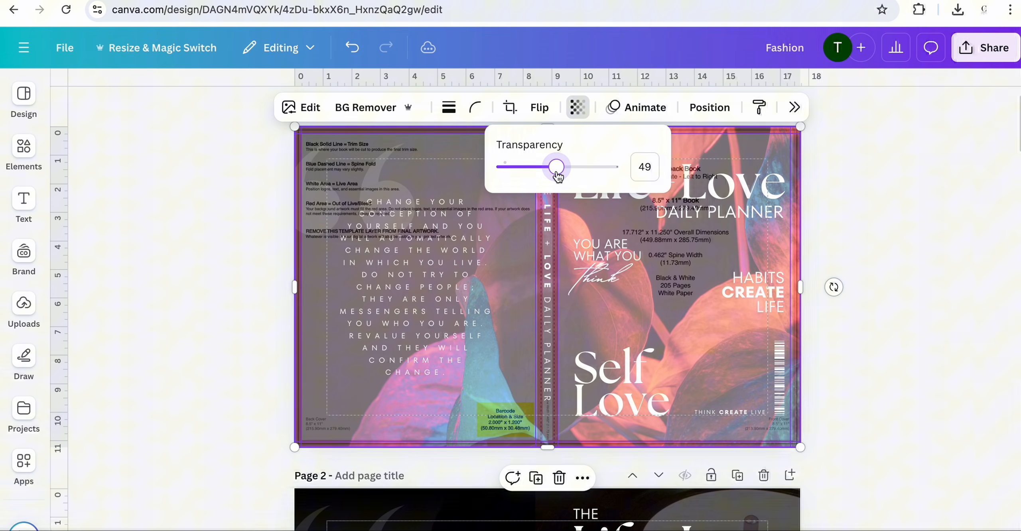
{"action": "left_click", "coordinate": [906, 238]}
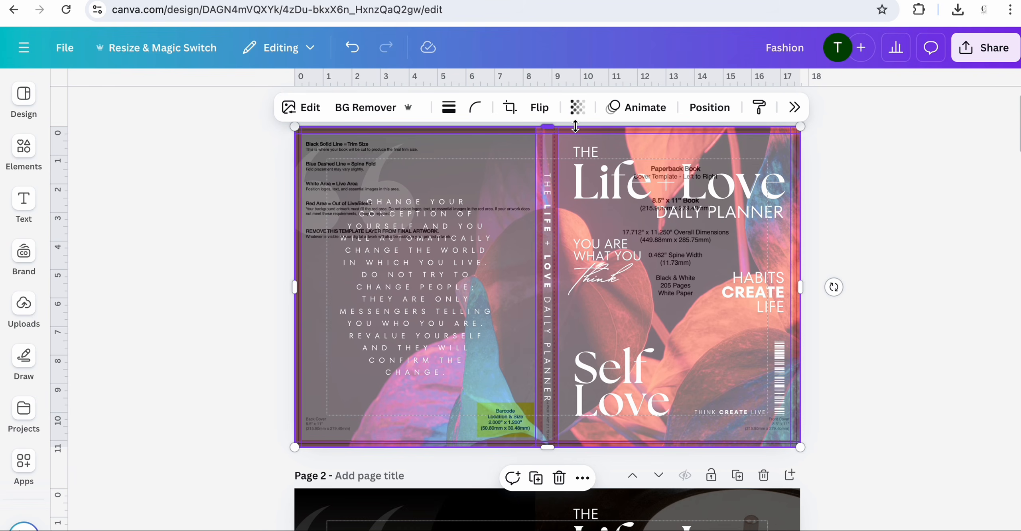
- Restore the template's transparency to 100 and delete the template from the page
{"action": "left_click", "coordinate": [578, 107]}
{"action": "left_click_drag", "start_coordinate": [554, 166], "coordinate": [645, 175]}
{"action": "left_click", "coordinate": [949, 234]}
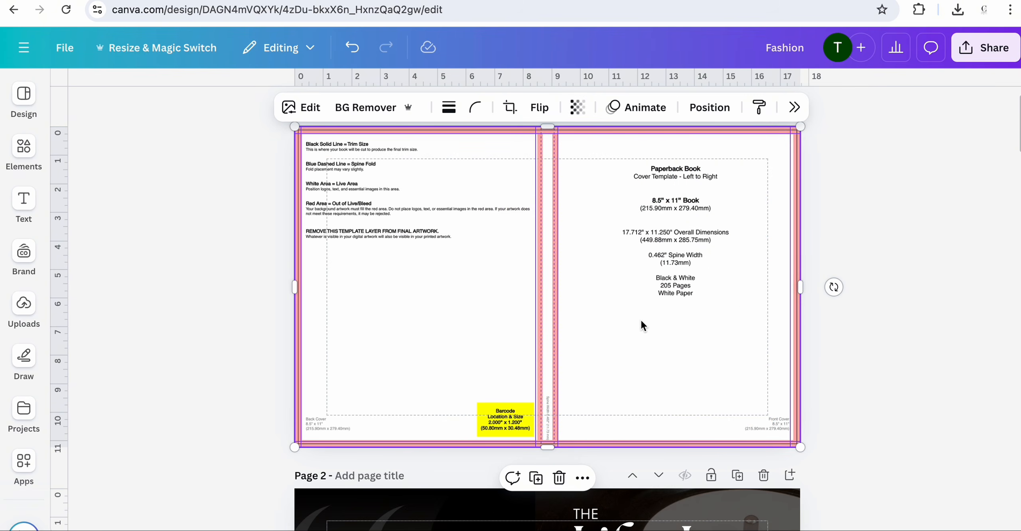
{"action": "key", "text": "Delete"}
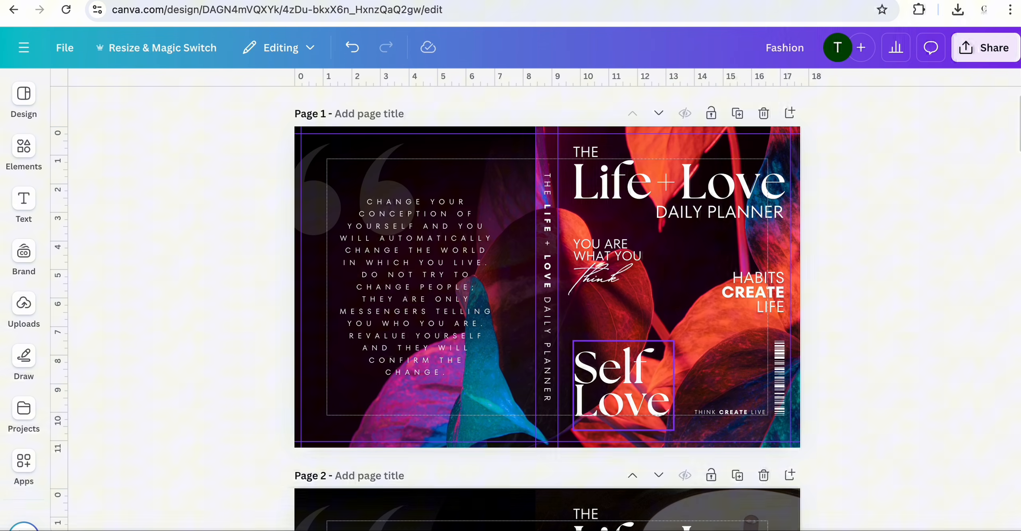
- Add a square shape and stretch it across the title area at the top of the front cover
{"action": "scroll", "coordinate": [836, 279], "scroll_direction": "up", "scroll_amount": 1}
{"action": "scroll", "coordinate": [836, 280], "scroll_direction": "down", "scroll_amount": 1}
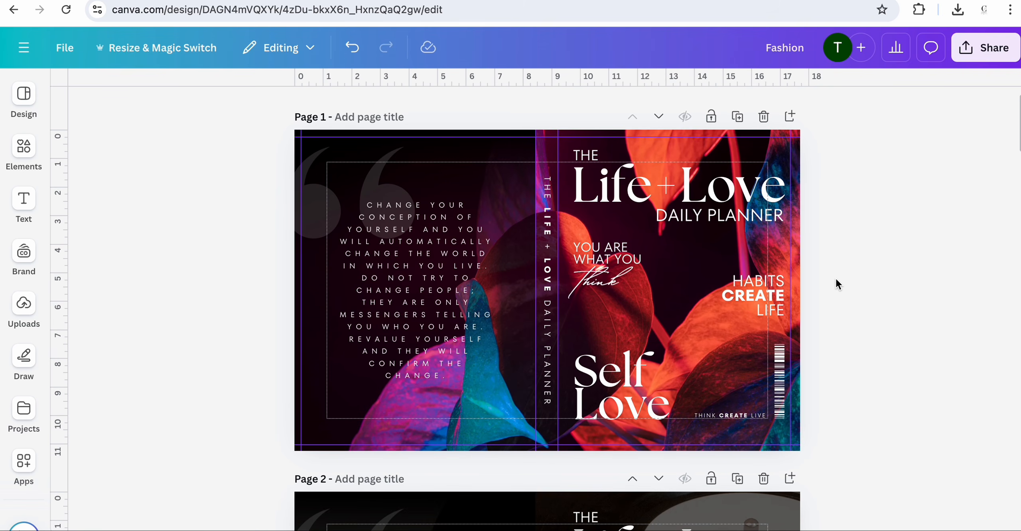
{"action": "scroll", "coordinate": [903, 270], "scroll_direction": "up", "scroll_amount": 1}
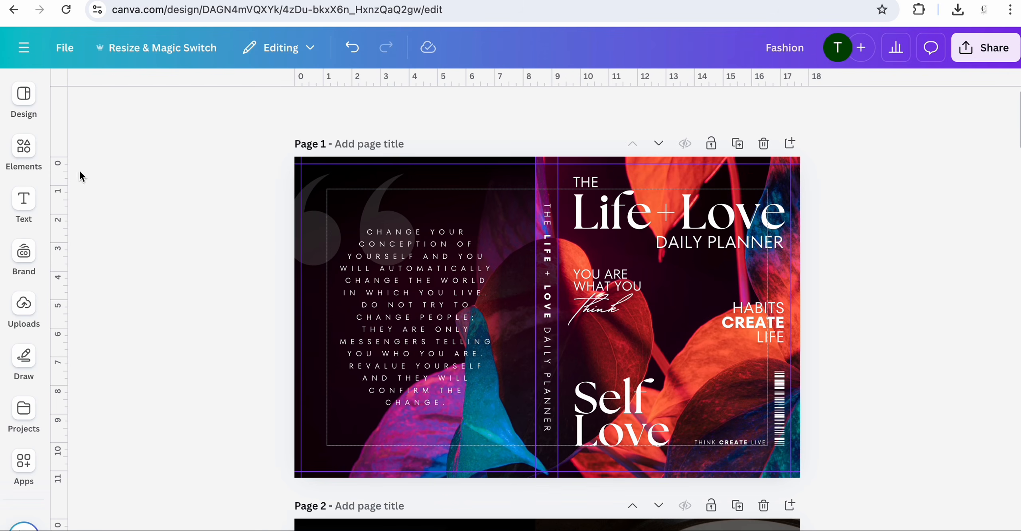
{"action": "left_click", "coordinate": [24, 151]}
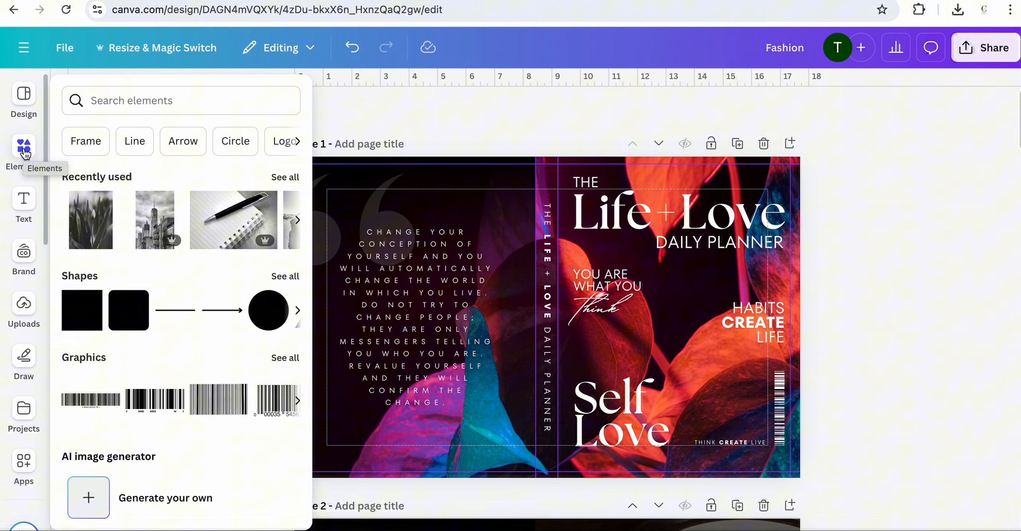
{"action": "left_click", "coordinate": [77, 324]}
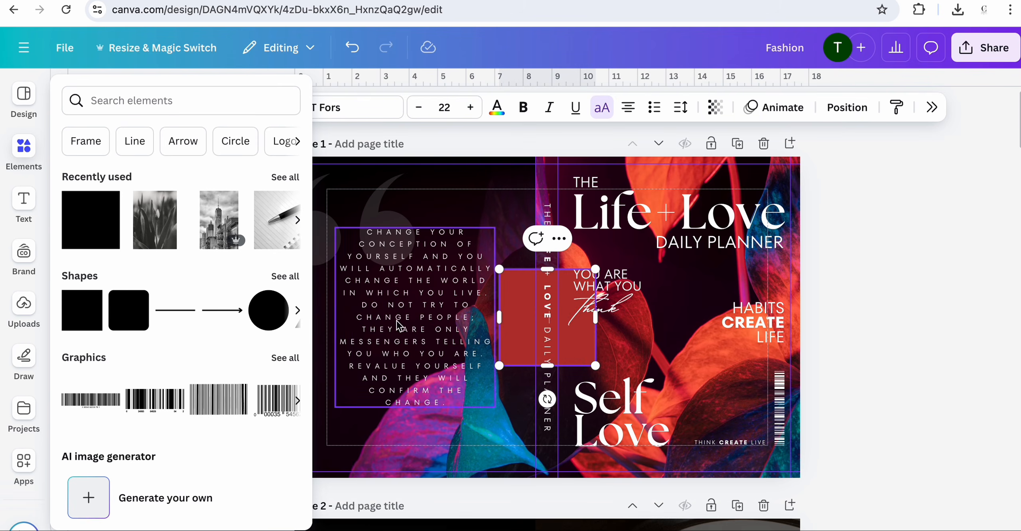
{"action": "left_click_drag", "start_coordinate": [527, 336], "coordinate": [581, 220]}
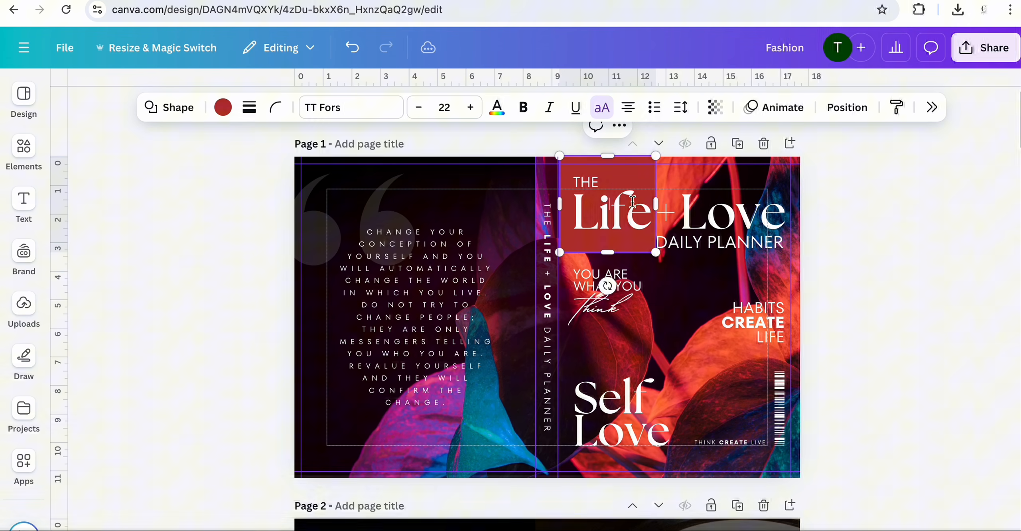
{"action": "left_click_drag", "start_coordinate": [656, 202], "coordinate": [797, 180]}
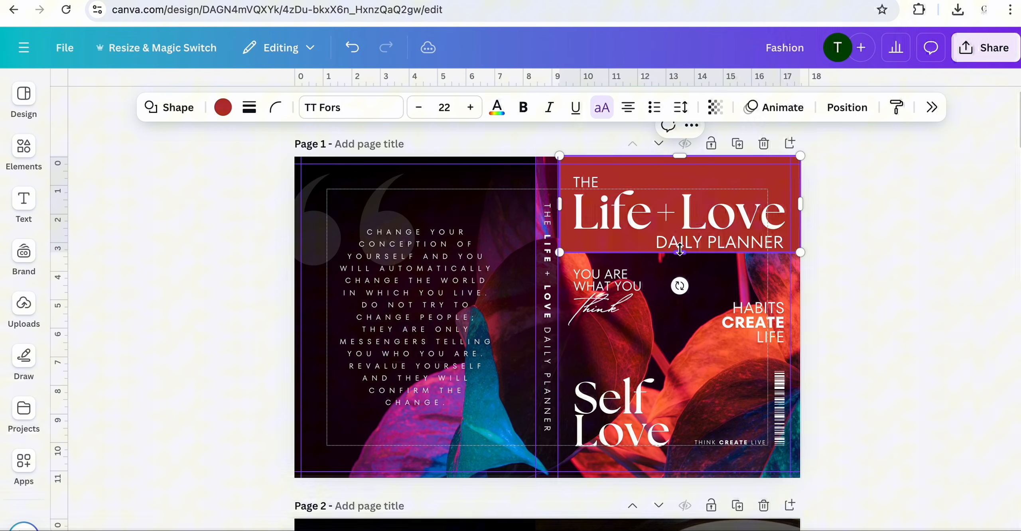
- Shrink the square to a thin strip along the front cover's top edge and centre-align the title block with it
{"action": "left_click_drag", "start_coordinate": [680, 252], "coordinate": [681, 174]}
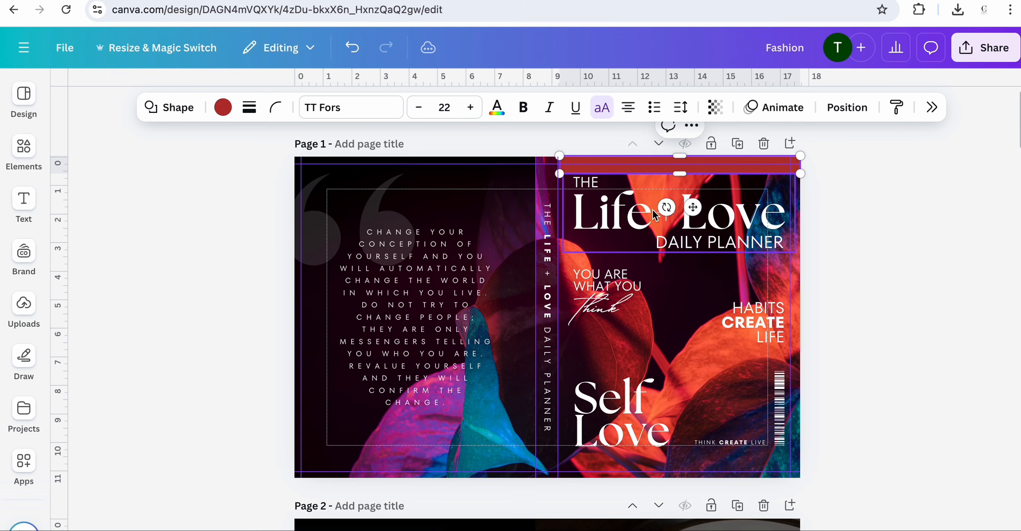
{"action": "left_click", "coordinate": [655, 215]}
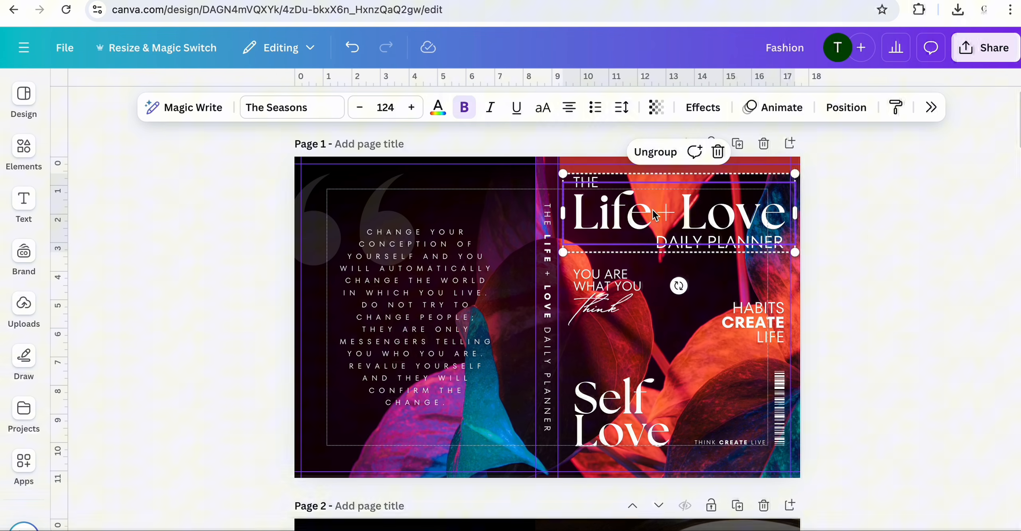
{"action": "left_click", "coordinate": [869, 231]}
{"action": "left_click", "coordinate": [678, 231]}
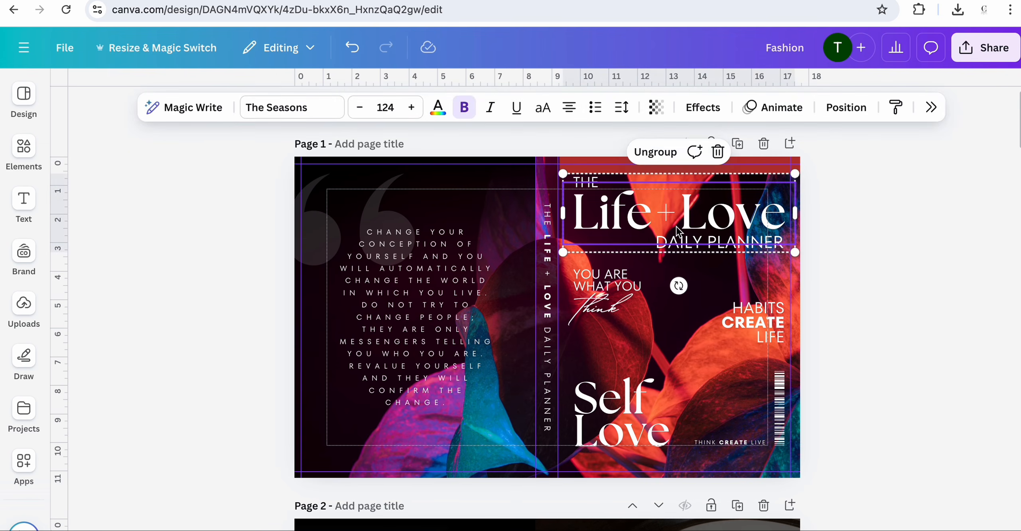
{"action": "left_click", "coordinate": [882, 218]}
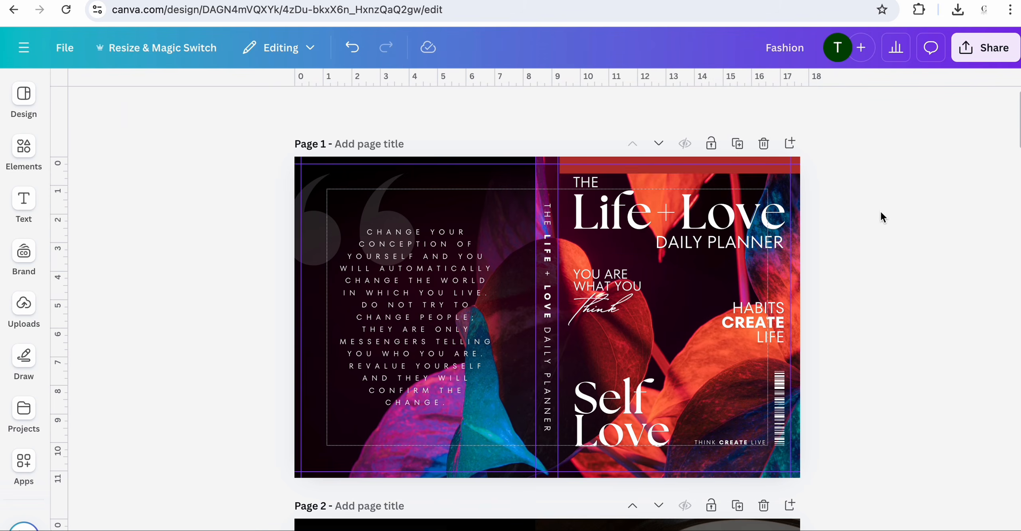
{"action": "left_click", "coordinate": [700, 219]}
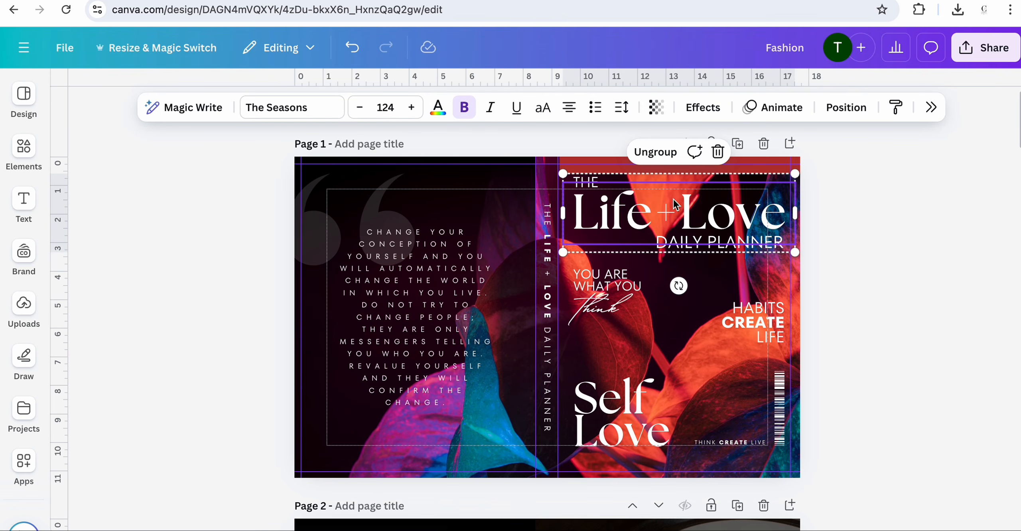
{"action": "left_click", "coordinate": [616, 169]}
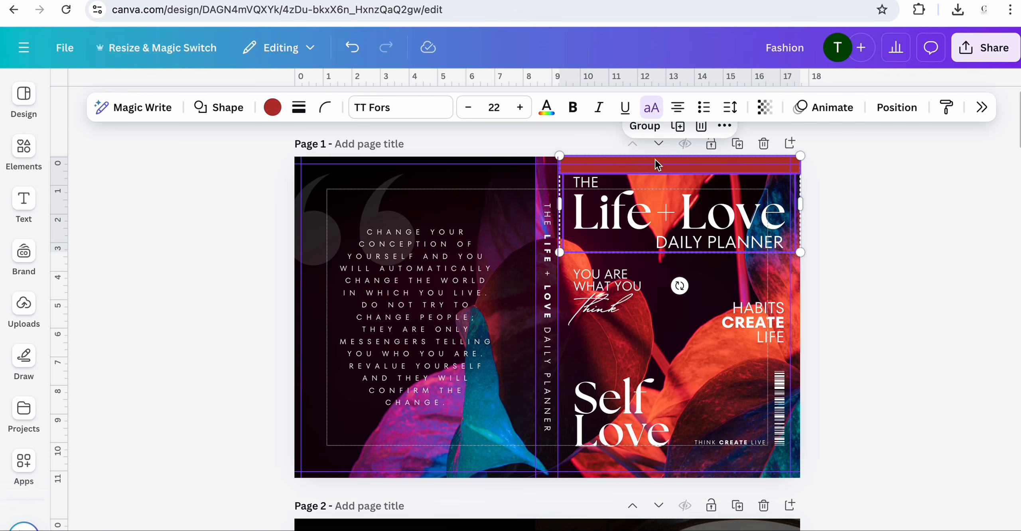
{"action": "left_click", "coordinate": [725, 127]}
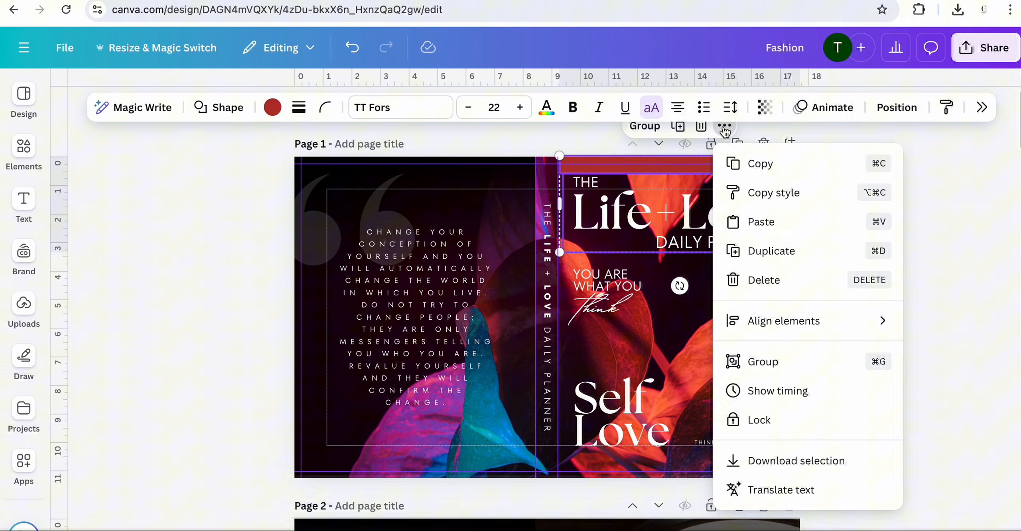
{"action": "mouse_move", "coordinate": [865, 328]}
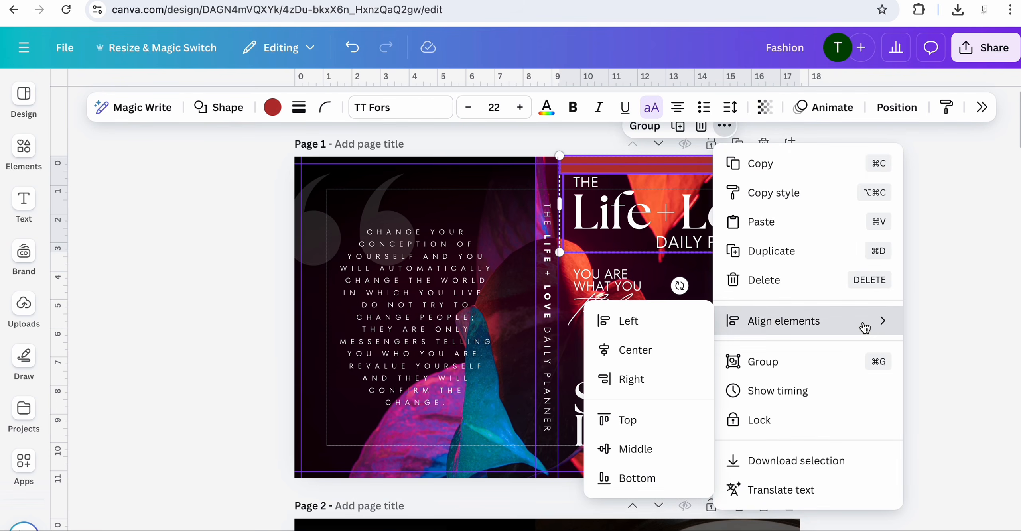
{"action": "left_click", "coordinate": [609, 352]}
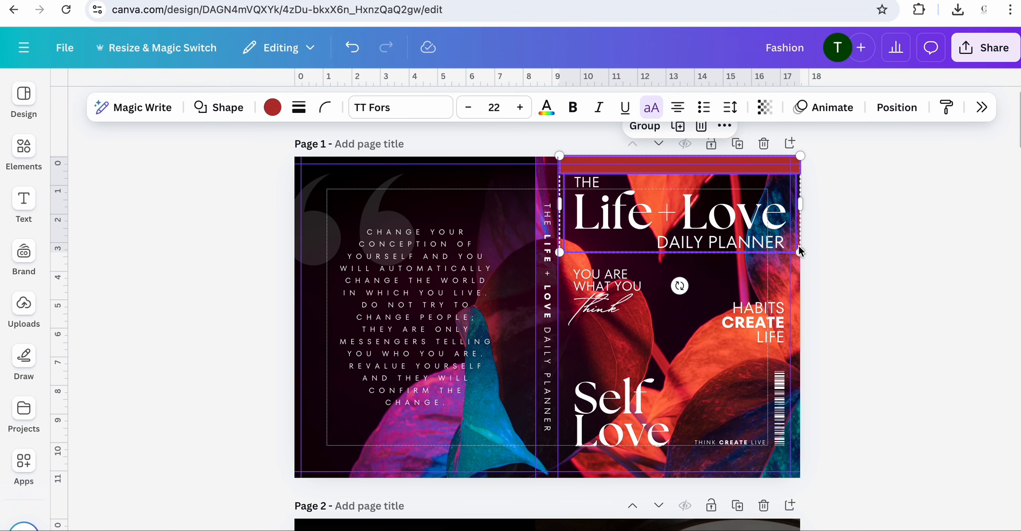
- Copy the red strip to the back cover's top edge and centre-align the quote text with it
{"action": "left_click", "coordinate": [840, 245]}
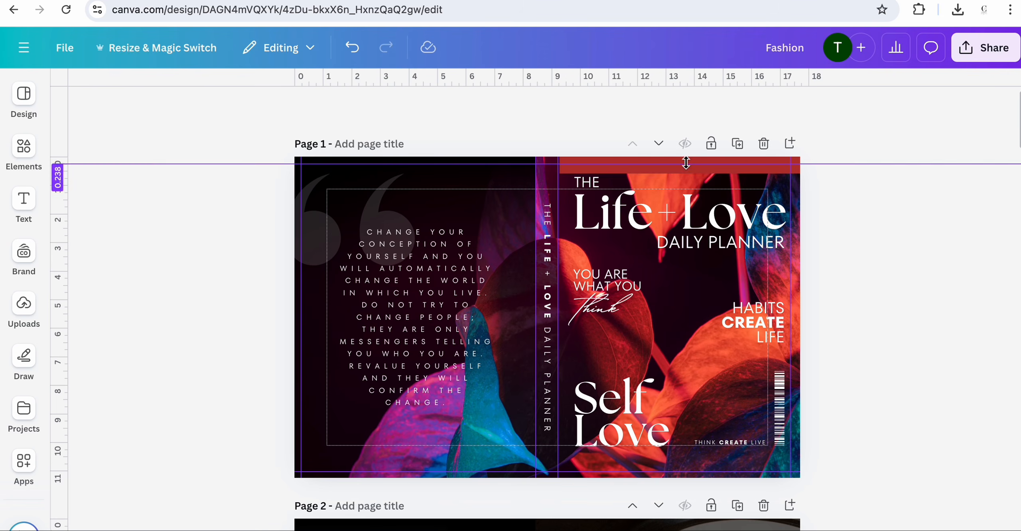
{"action": "left_click", "coordinate": [682, 176]}
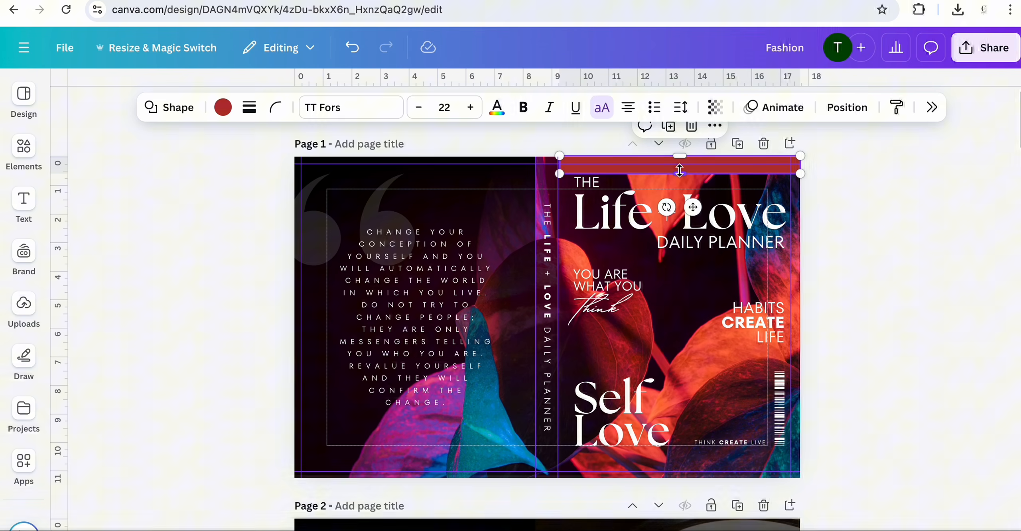
{"action": "left_click_drag", "start_coordinate": [693, 207], "coordinate": [426, 210]}
{"action": "left_click", "coordinate": [229, 276]}
{"action": "left_click", "coordinate": [432, 281]}
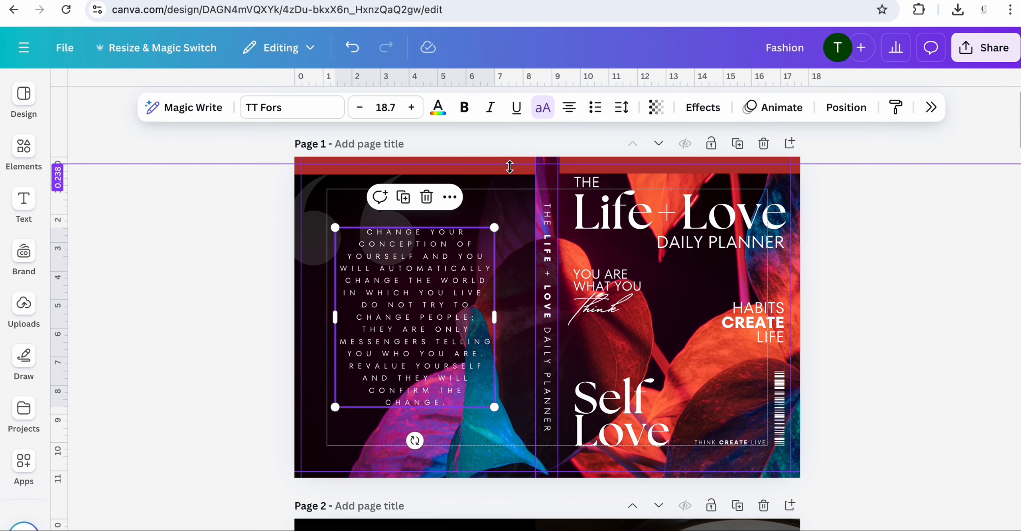
{"action": "left_click", "coordinate": [491, 169], "text": "shift"}
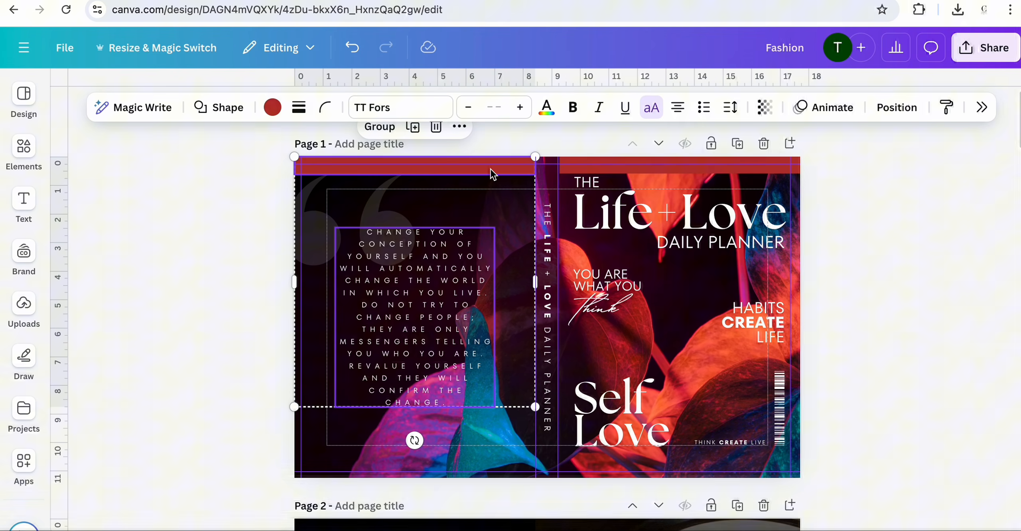
{"action": "left_click", "coordinate": [459, 127]}
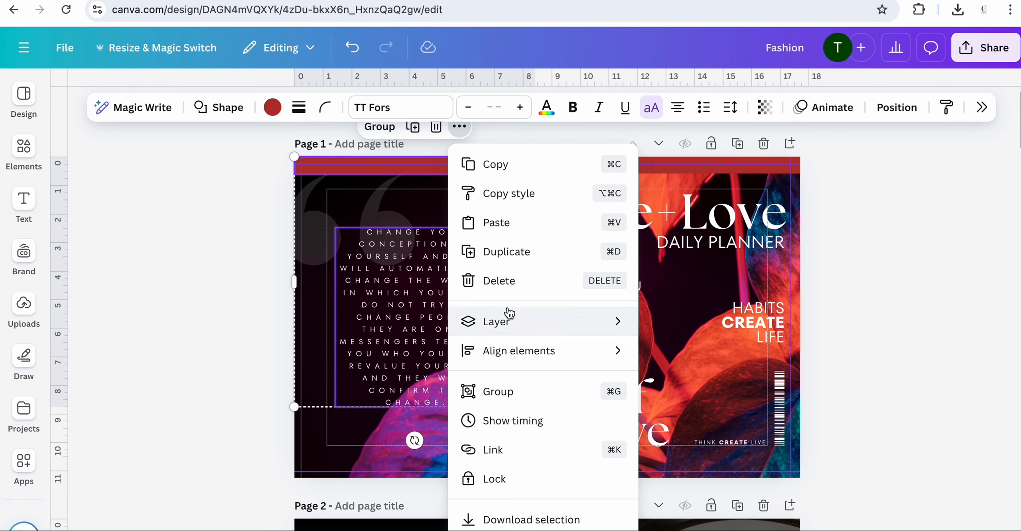
{"action": "mouse_move", "coordinate": [590, 359]}
{"action": "left_click", "coordinate": [669, 389]}
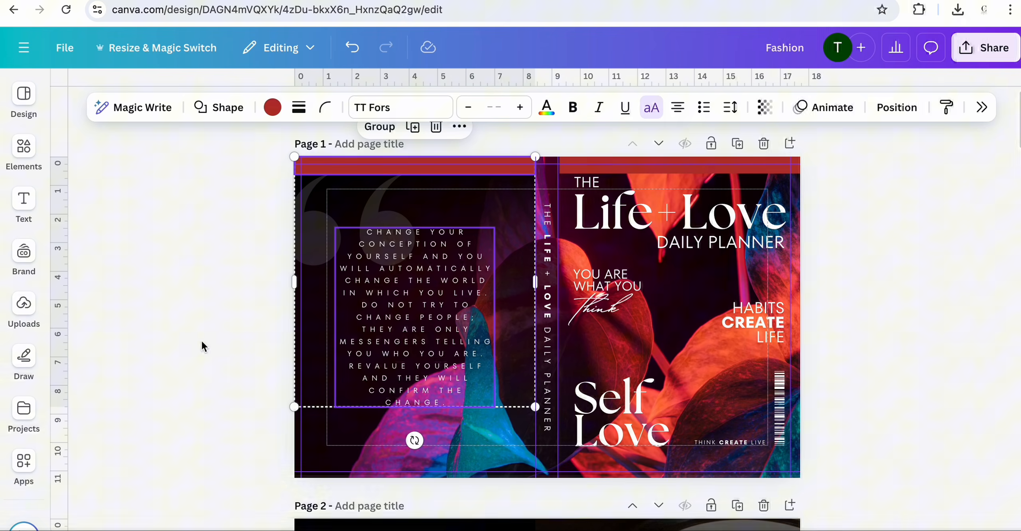
{"action": "left_click", "coordinate": [225, 331]}
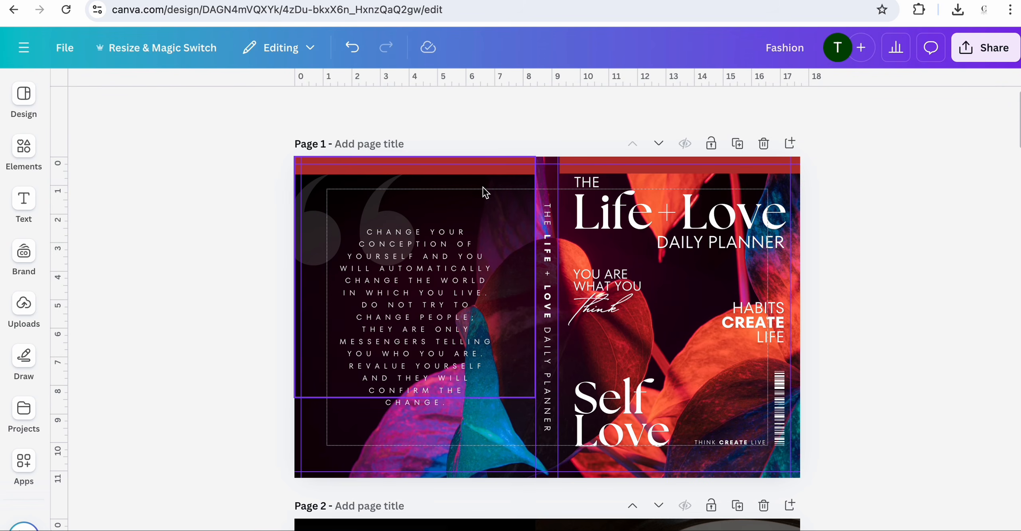
- Delete the red guide strips from both the back cover and the front cover
{"action": "left_click", "coordinate": [489, 169]}
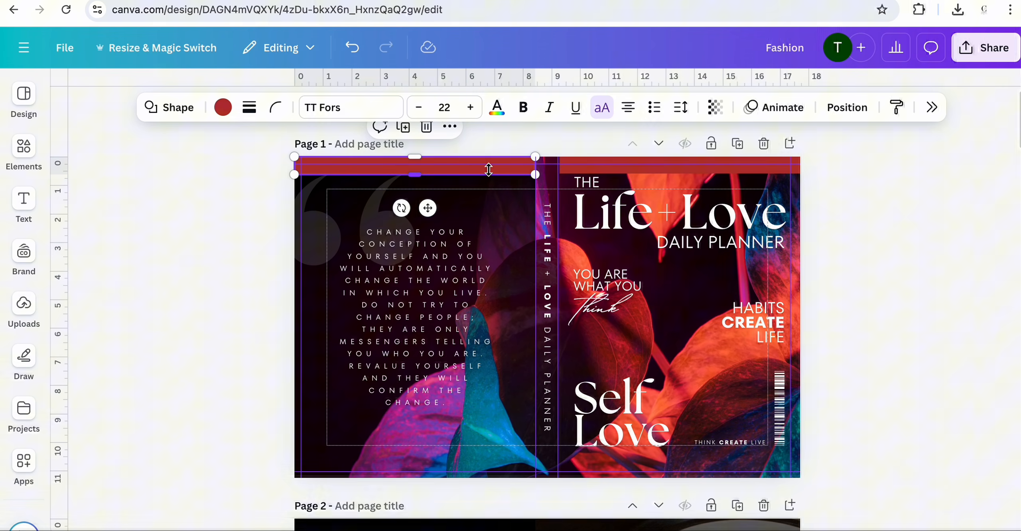
{"action": "left_click", "coordinate": [426, 127]}
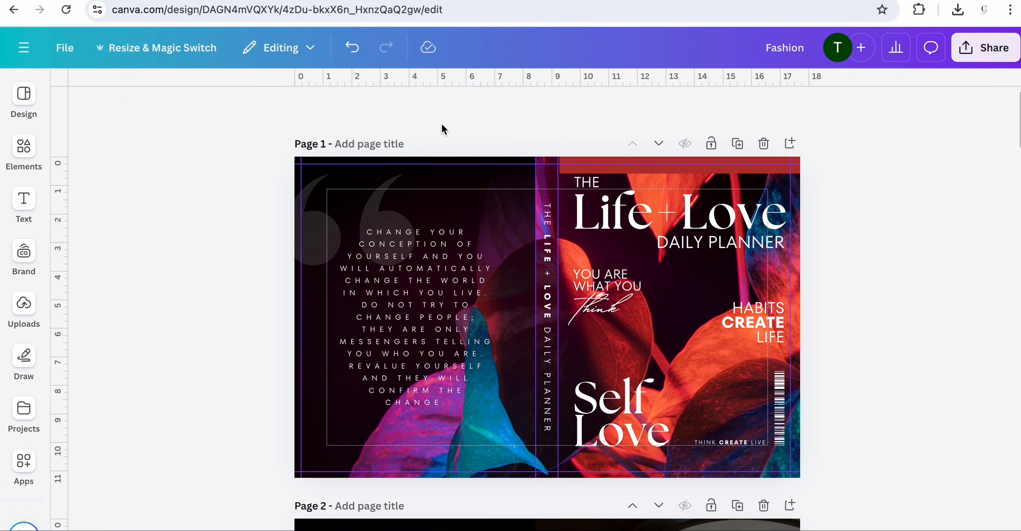
{"action": "left_click", "coordinate": [621, 169]}
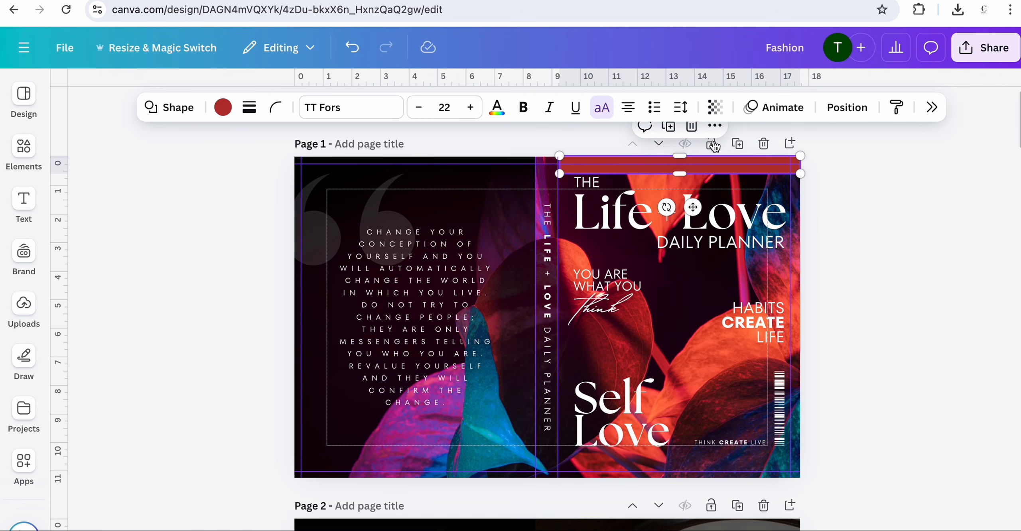
{"action": "left_click", "coordinate": [692, 126]}
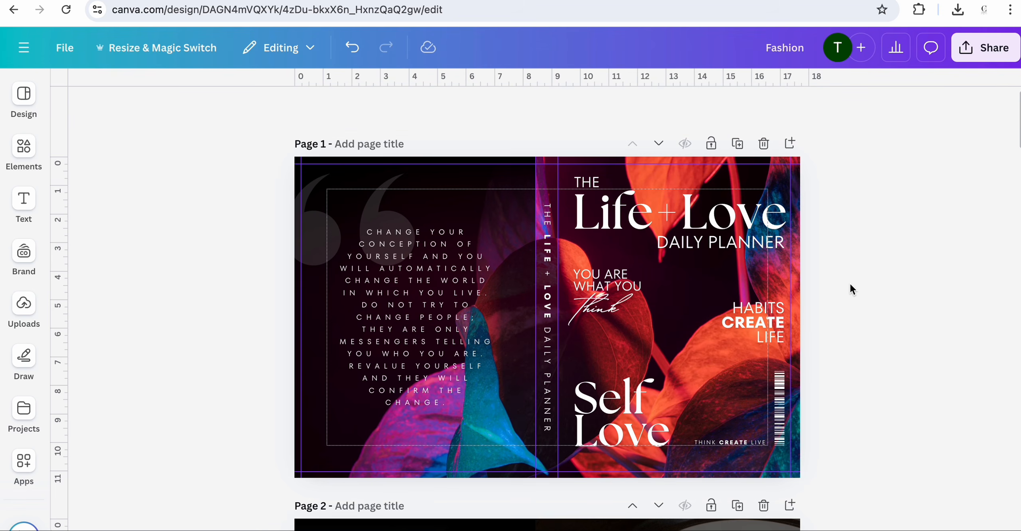
- Start downloading the design as a PDF Print file with the CMYK colour profile
{"action": "scroll", "coordinate": [849, 283], "scroll_direction": "down", "scroll_amount": 1}
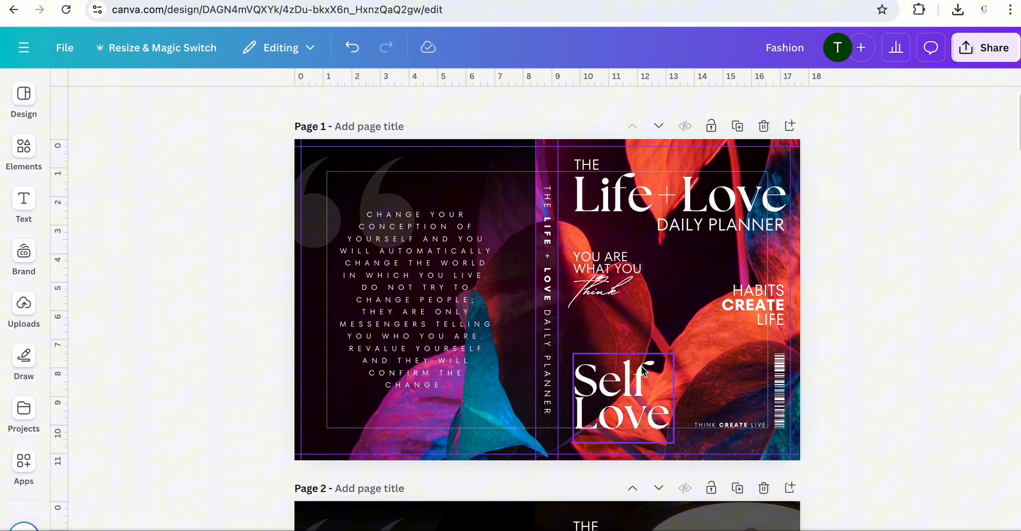
{"action": "scroll", "coordinate": [690, 386], "scroll_direction": "down", "scroll_amount": 10}
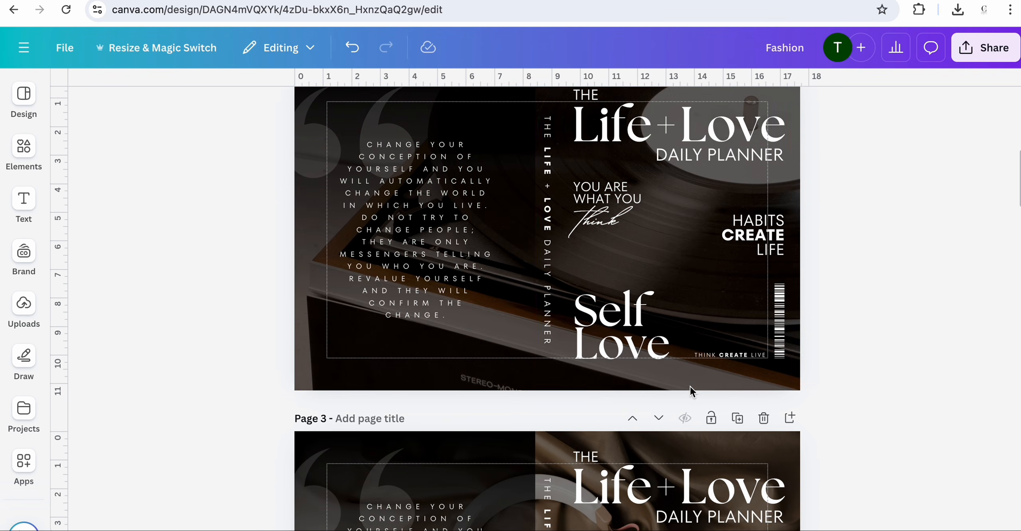
{"action": "scroll", "coordinate": [691, 386], "scroll_direction": "down", "scroll_amount": 15}
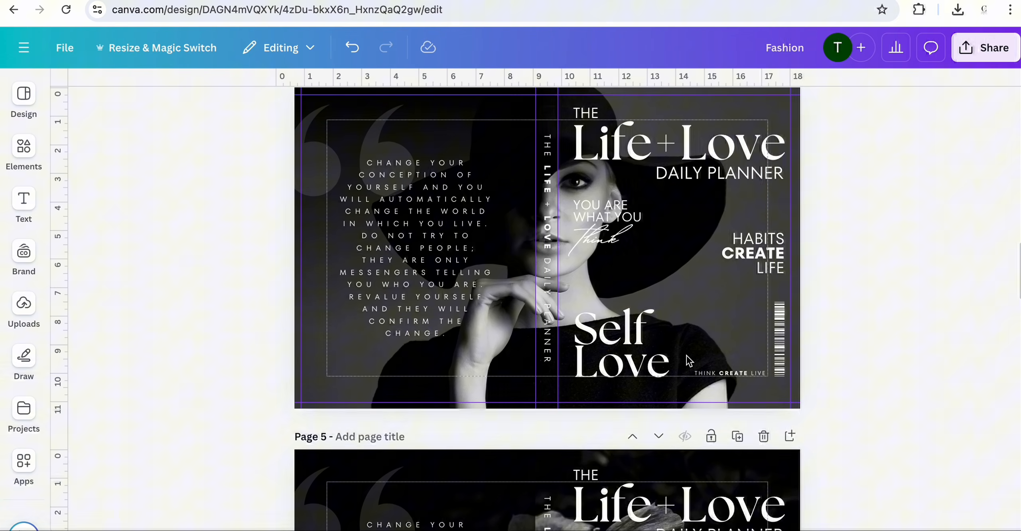
{"action": "scroll", "coordinate": [704, 273], "scroll_direction": "down", "scroll_amount": 2}
{"action": "scroll", "coordinate": [704, 274], "scroll_direction": "up", "scroll_amount": 3}
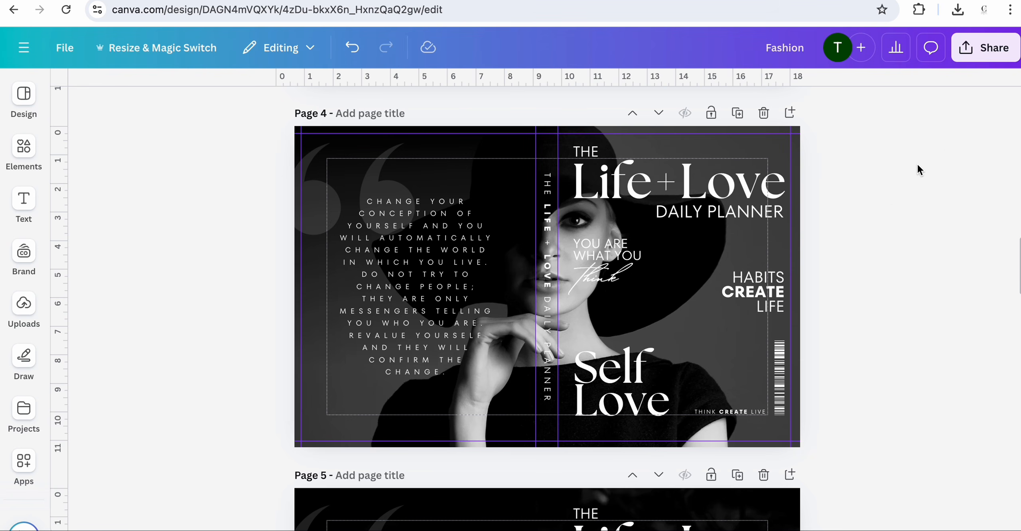
{"action": "left_click", "coordinate": [982, 55]}
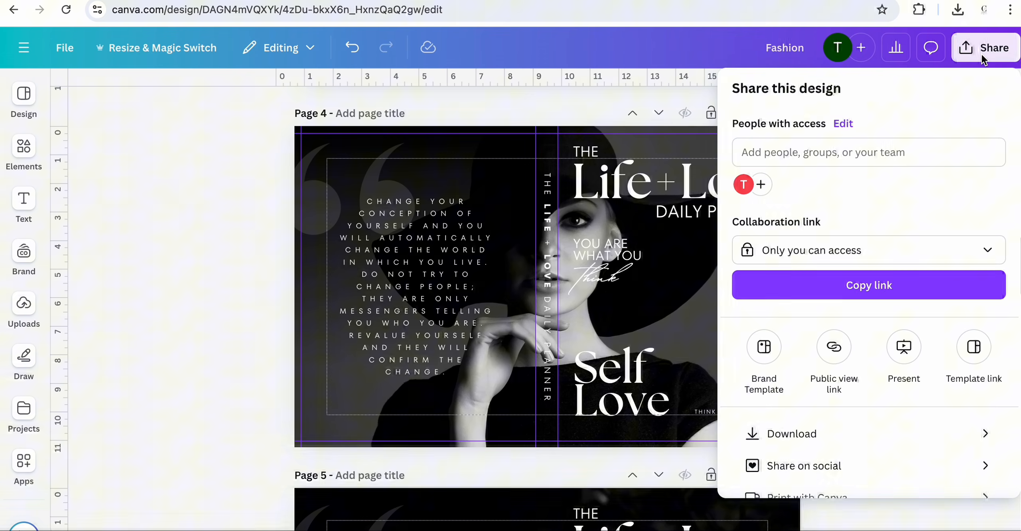
{"action": "left_click", "coordinate": [798, 433]}
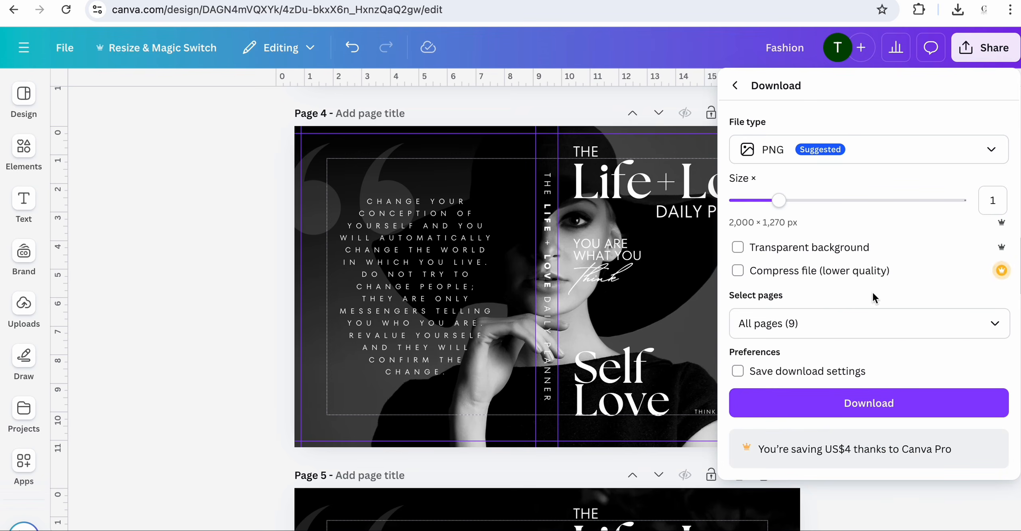
{"action": "left_click", "coordinate": [984, 153]}
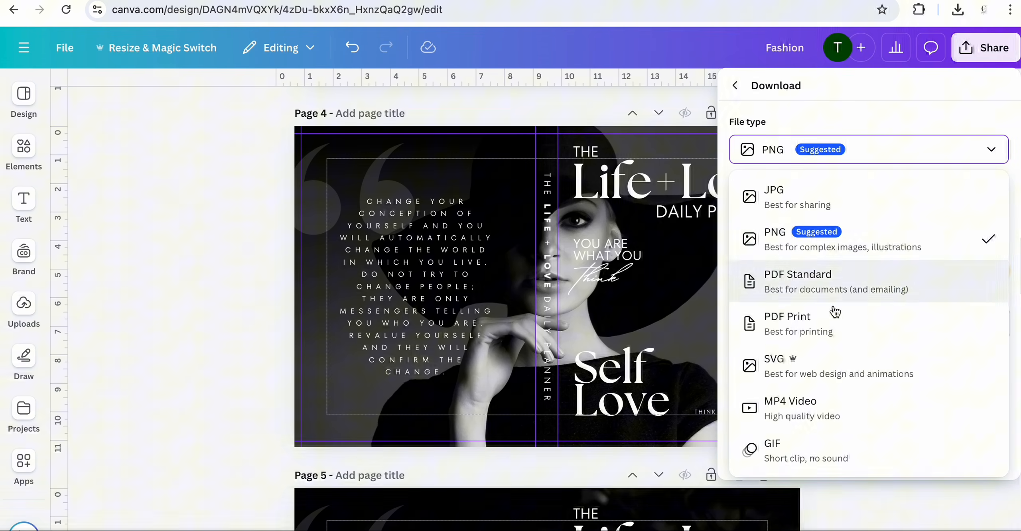
{"action": "left_click", "coordinate": [835, 324]}
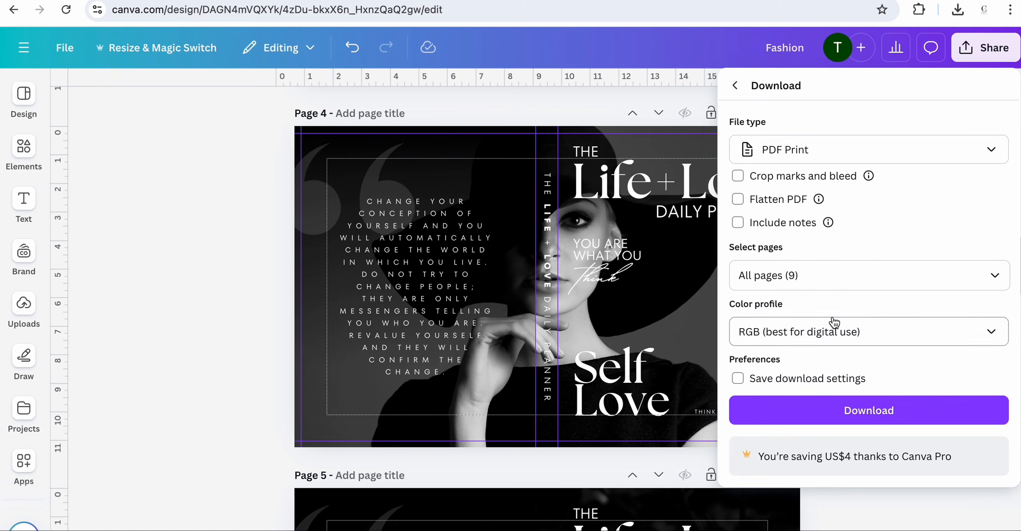
{"action": "left_click", "coordinate": [956, 333]}
{"action": "left_click", "coordinate": [914, 403]}
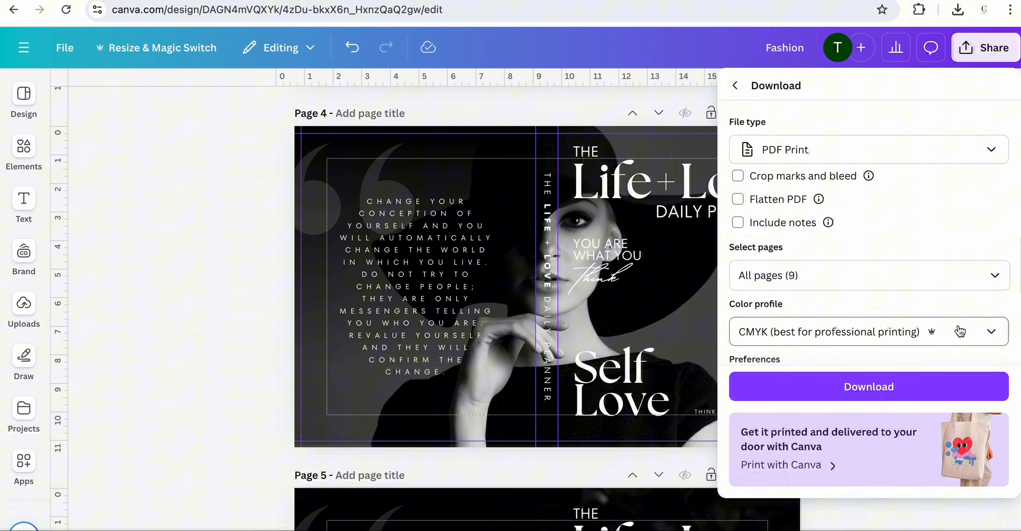
- Limit the download to page 4 only and download the PDF
{"action": "left_click", "coordinate": [996, 284]}
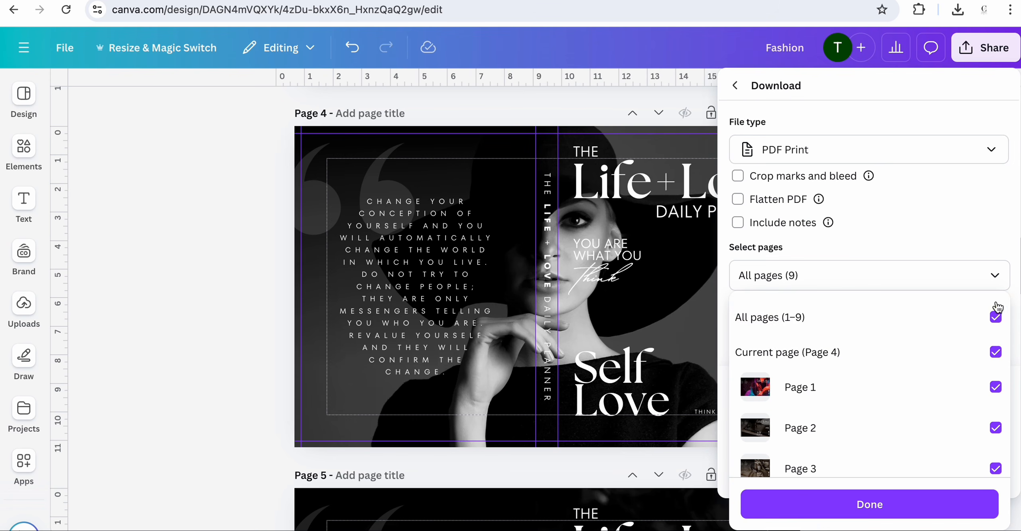
{"action": "left_click", "coordinate": [998, 319]}
{"action": "scroll", "coordinate": [997, 382], "scroll_direction": "down", "scroll_amount": 3}
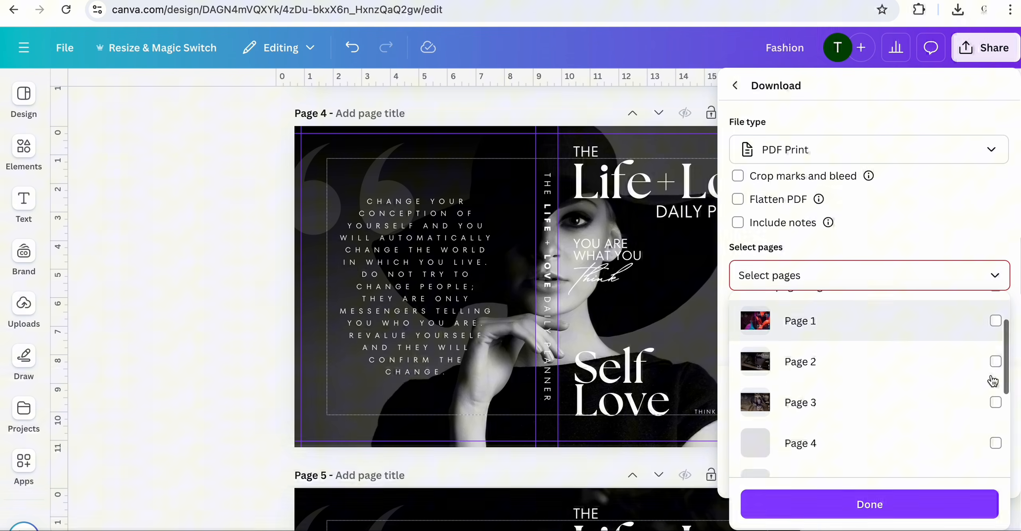
{"action": "left_click", "coordinate": [996, 377]}
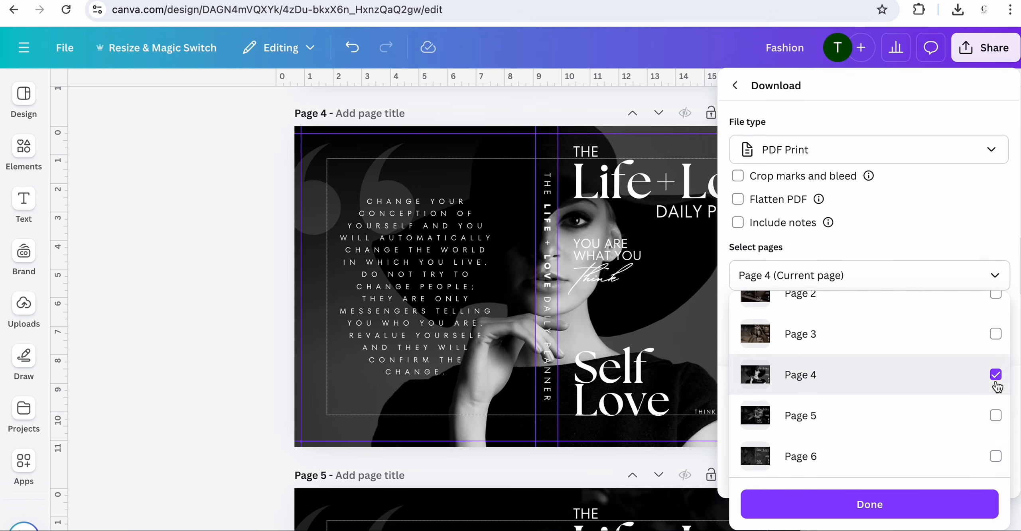
{"action": "left_click", "coordinate": [869, 505]}
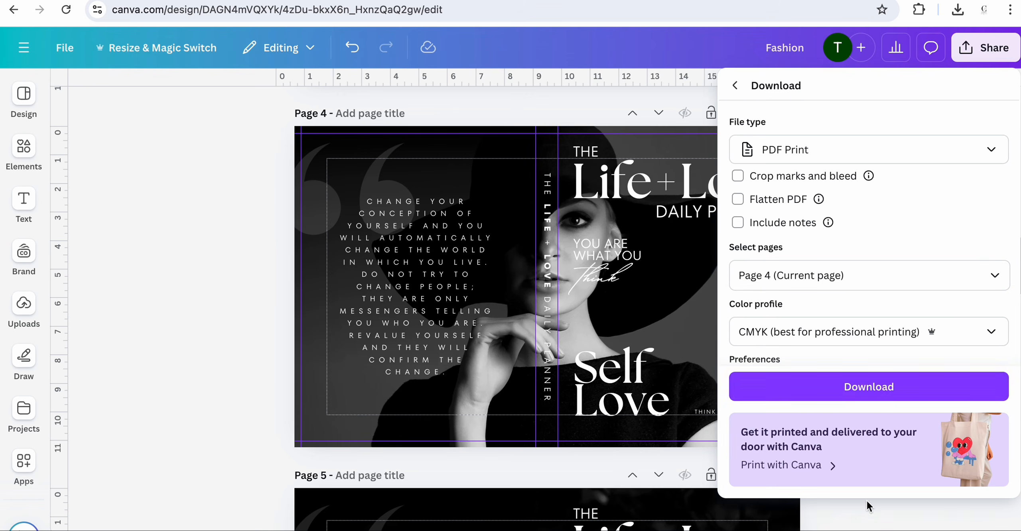
{"action": "left_click", "coordinate": [864, 389]}
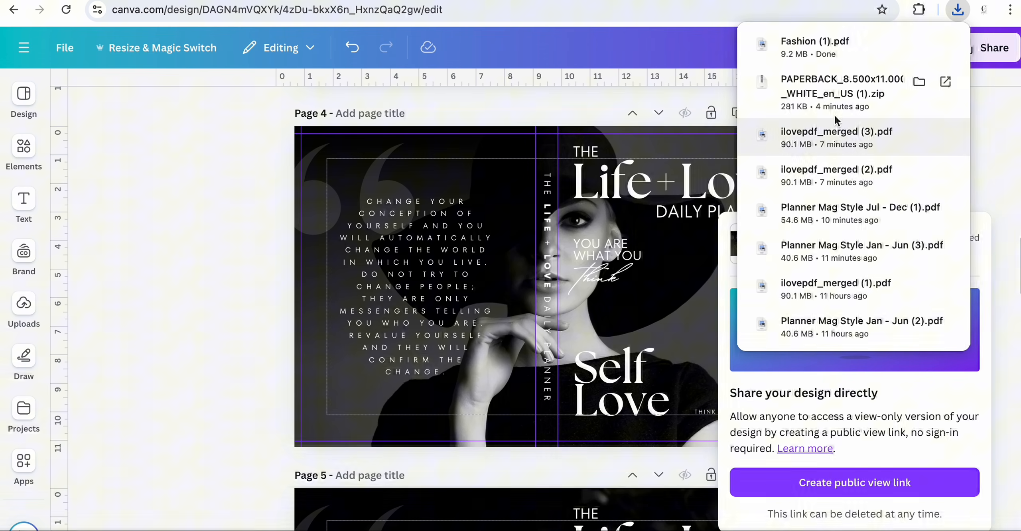
- Open the downloaded Fashion (1).pdf cover, then open MagazineAnnualPlanner.pdf from the Downloads folder to review
{"action": "left_click", "coordinate": [805, 49]}
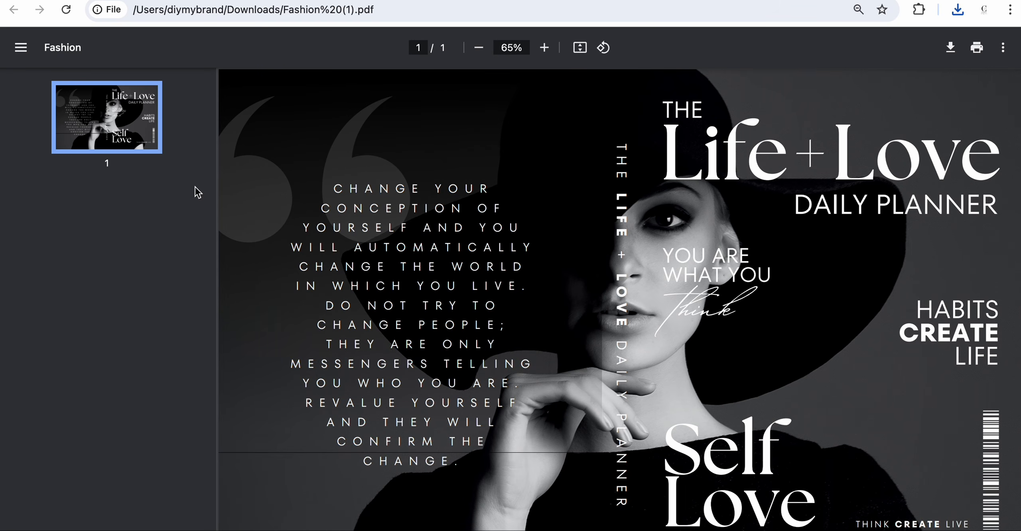
{"action": "left_click", "coordinate": [60, 530]}
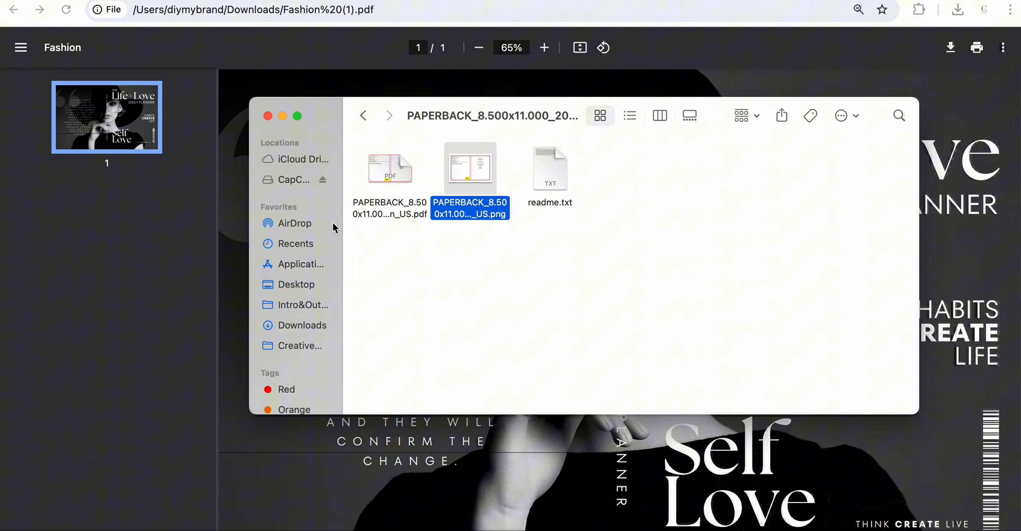
{"action": "left_click", "coordinate": [294, 330]}
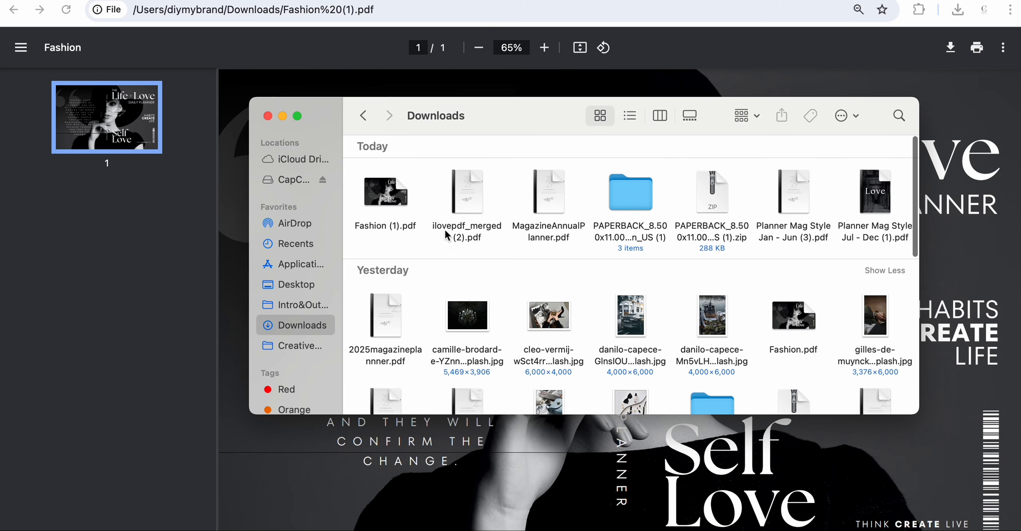
{"action": "double_click", "coordinate": [543, 191]}
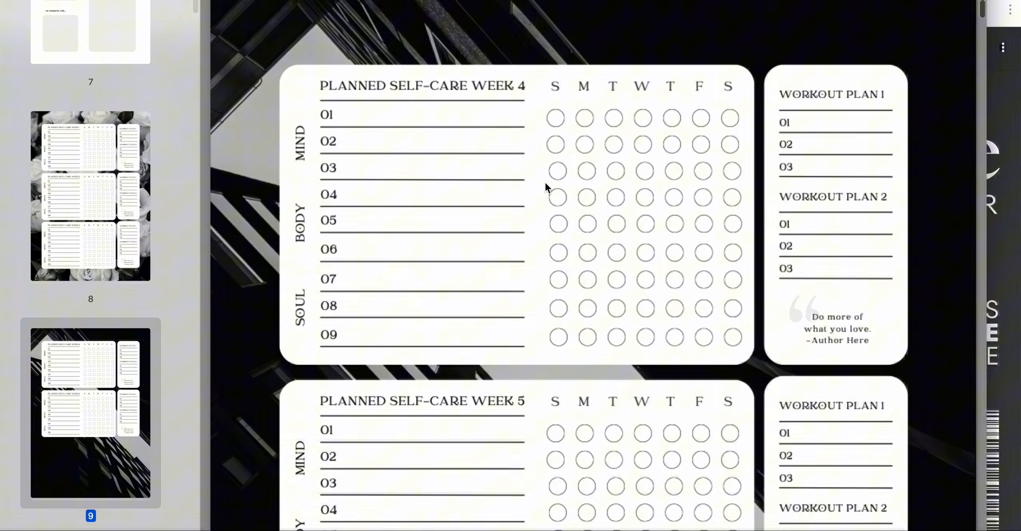
- Close the planner preview and return to the Kindle Direct Publishing website
{"action": "left_click_drag", "start_coordinate": [103, 0], "coordinate": [189, 86]}
{"action": "left_click_drag", "start_coordinate": [70, 70], "coordinate": [333, 88]}
{"action": "left_click_drag", "start_coordinate": [515, 108], "coordinate": [170, 45]}
{"action": "left_click", "coordinate": [152, 61]}
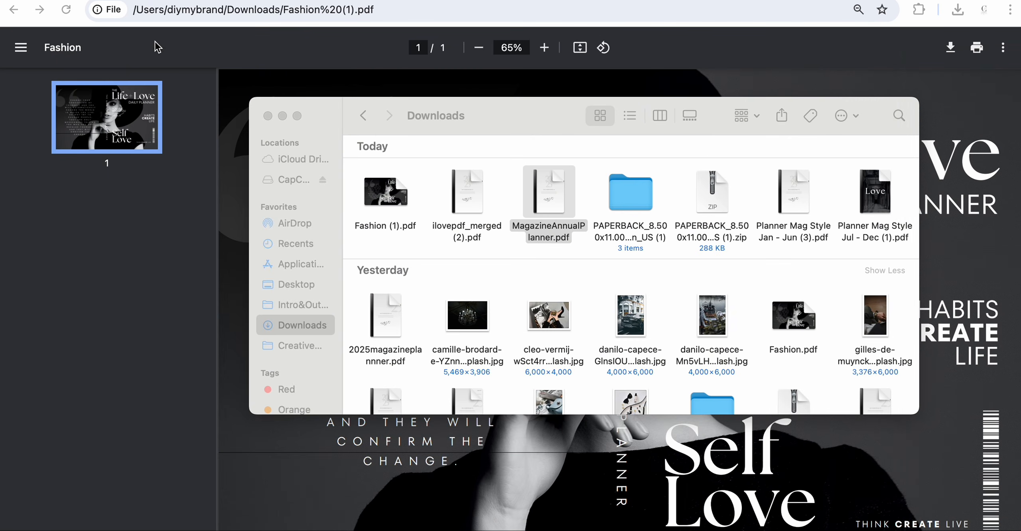
{"action": "left_click", "coordinate": [263, 51]}
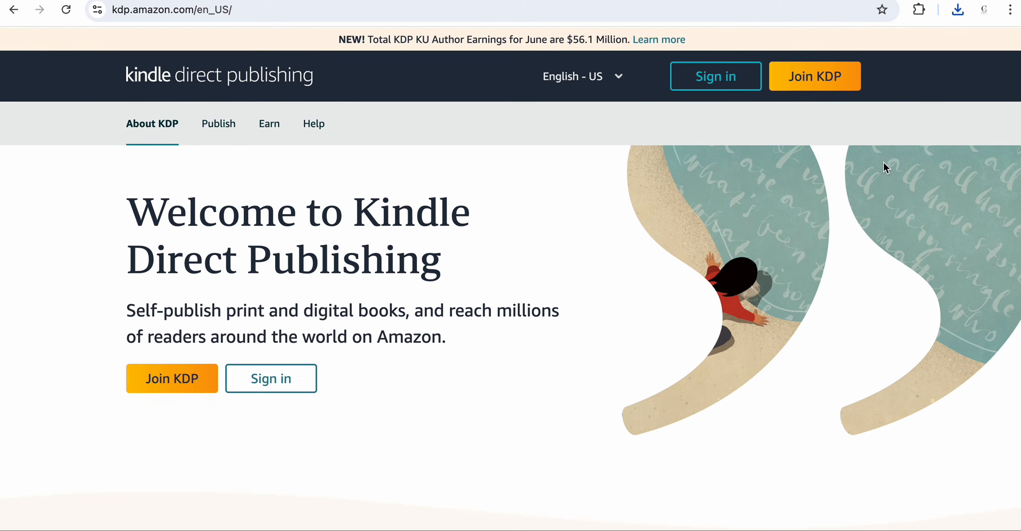
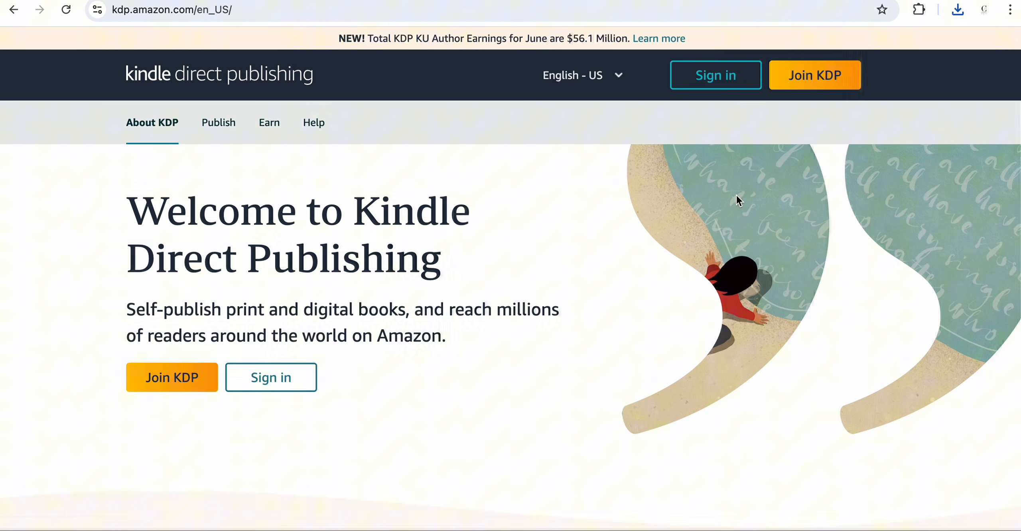
- Sign in to Kindle Direct Publishing and start creating a new paperback title
{"action": "left_click", "coordinate": [718, 82]}
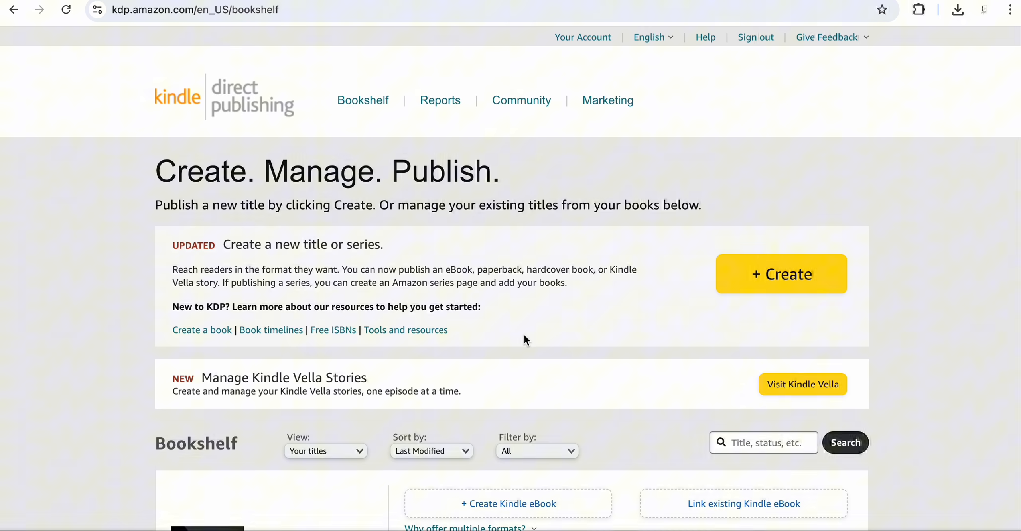
{"action": "scroll", "coordinate": [567, 365], "scroll_direction": "up", "scroll_amount": 1}
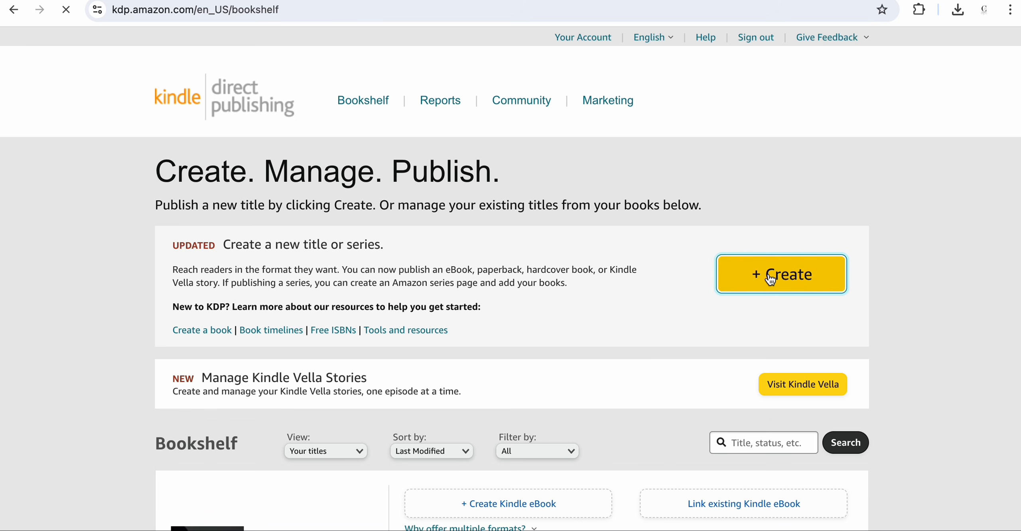
{"action": "scroll", "coordinate": [536, 302], "scroll_direction": "down", "scroll_amount": 1}
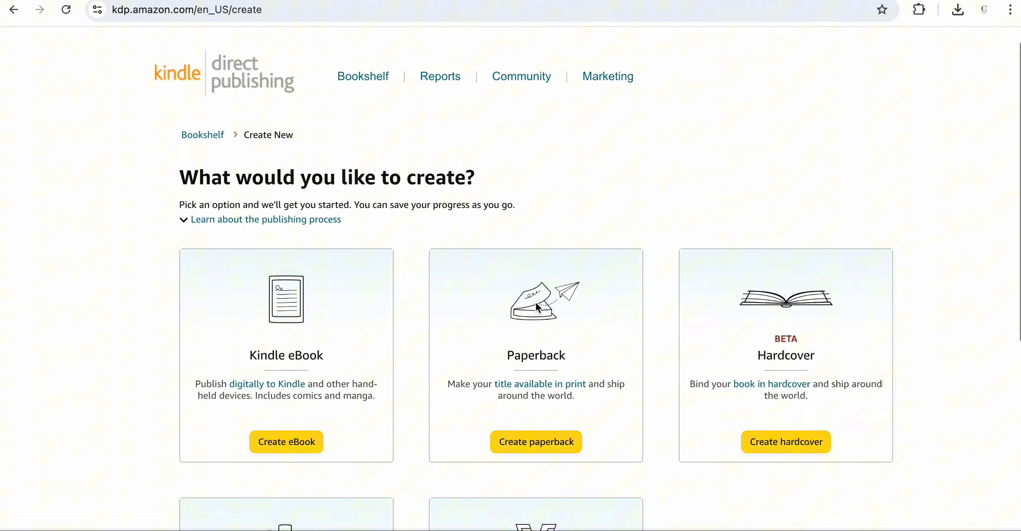
{"action": "left_click", "coordinate": [517, 428]}
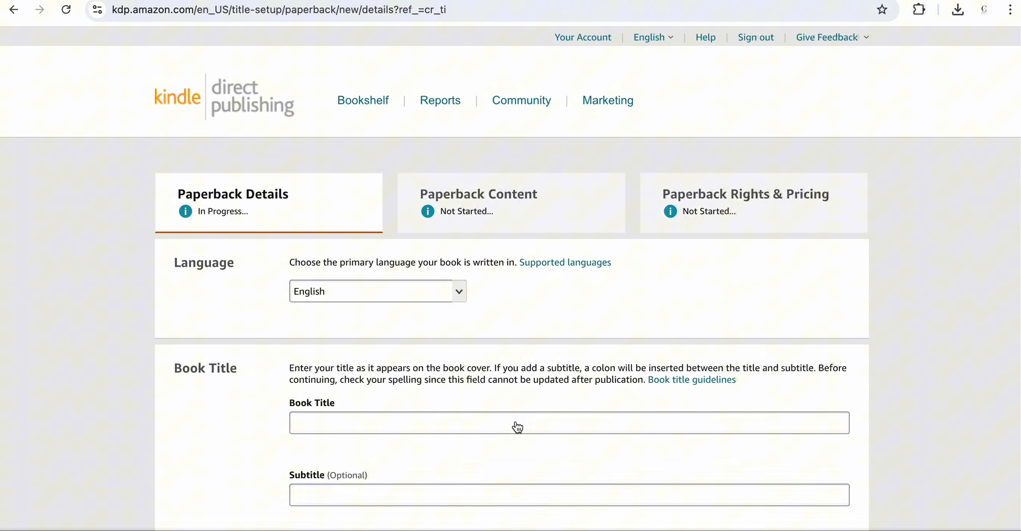
- Review the Canva cover design and the KDP cover calculator tabs before filling in the paperback details
{"action": "scroll", "coordinate": [517, 426], "scroll_direction": "down", "scroll_amount": 3}
{"action": "scroll", "coordinate": [394, 297], "scroll_direction": "up", "scroll_amount": 4}
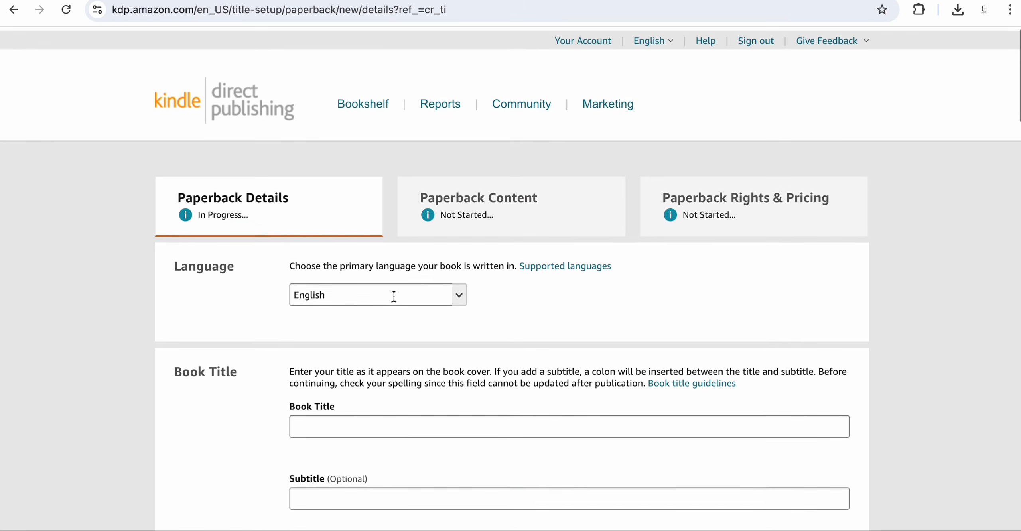
{"action": "scroll", "coordinate": [390, 417], "scroll_direction": "down", "scroll_amount": 7}
{"action": "scroll", "coordinate": [392, 421], "scroll_direction": "up", "scroll_amount": 8}
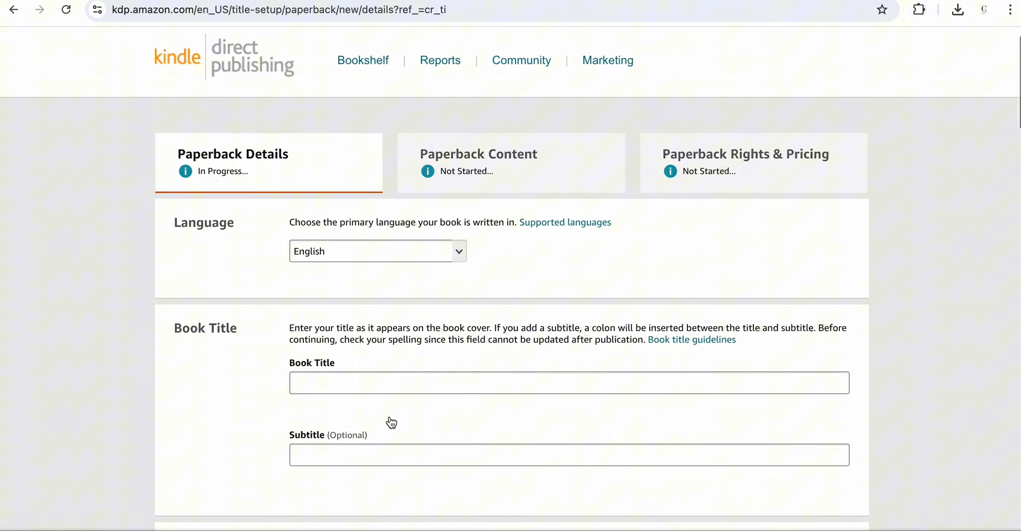
{"action": "scroll", "coordinate": [390, 415], "scroll_direction": "down", "scroll_amount": 1}
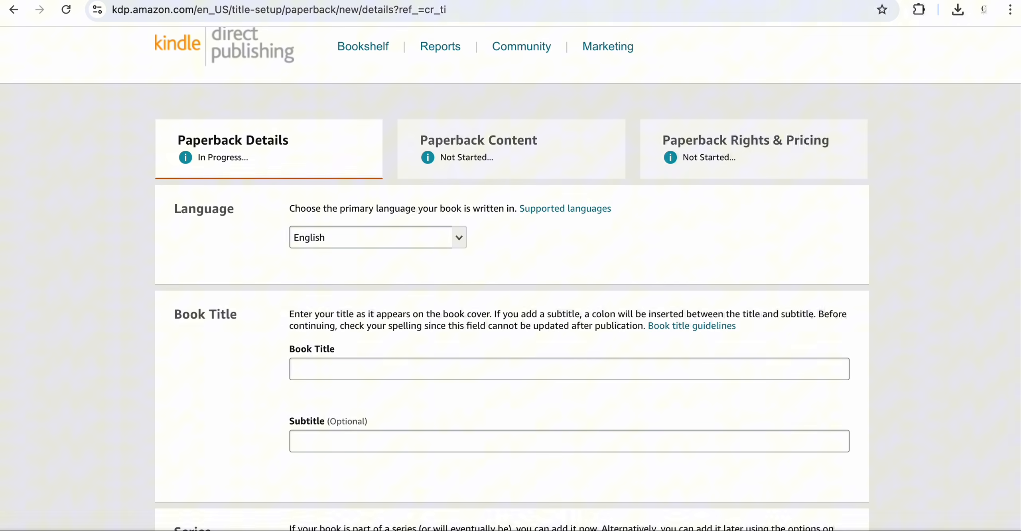
{"action": "left_click", "coordinate": [568, 1]}
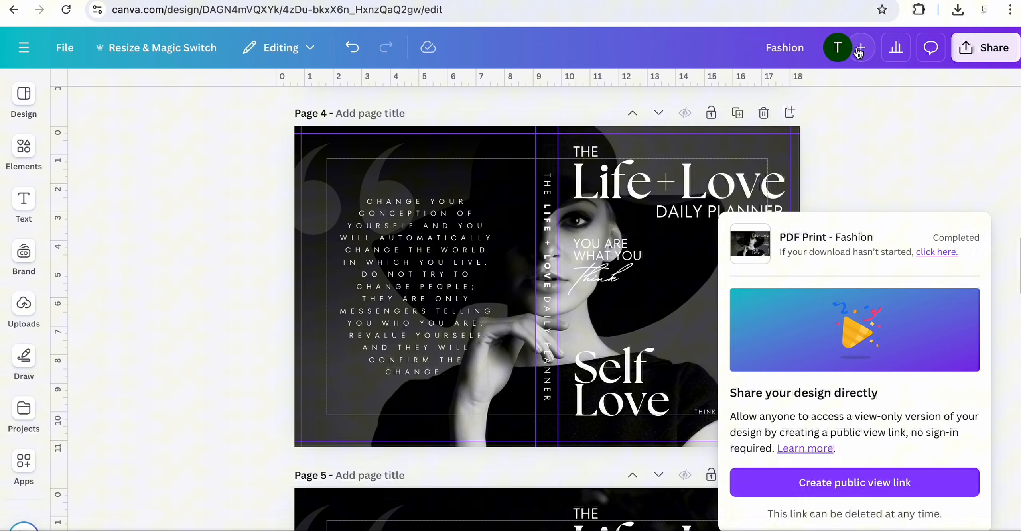
{"action": "left_click", "coordinate": [857, 1]}
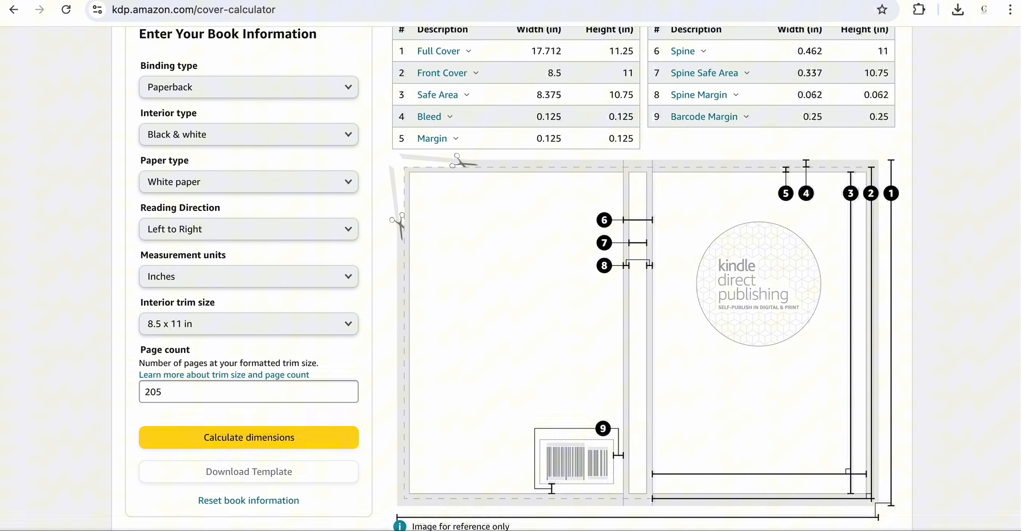
{"action": "left_click", "coordinate": [271, 1]}
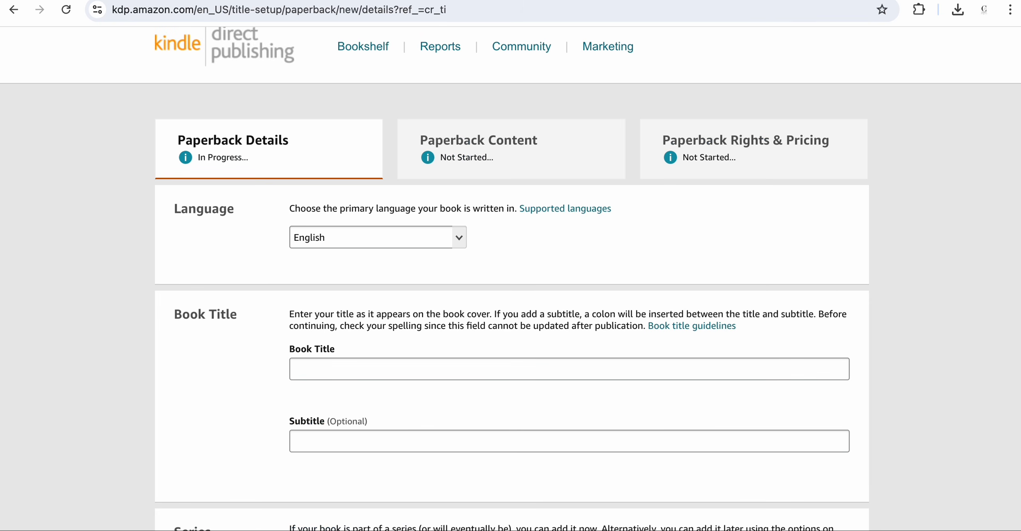
- Enter the book title The Life + Love Daily Planner
{"action": "left_click", "coordinate": [330, 379]}
{"action": "type", "text": "The Life +"}
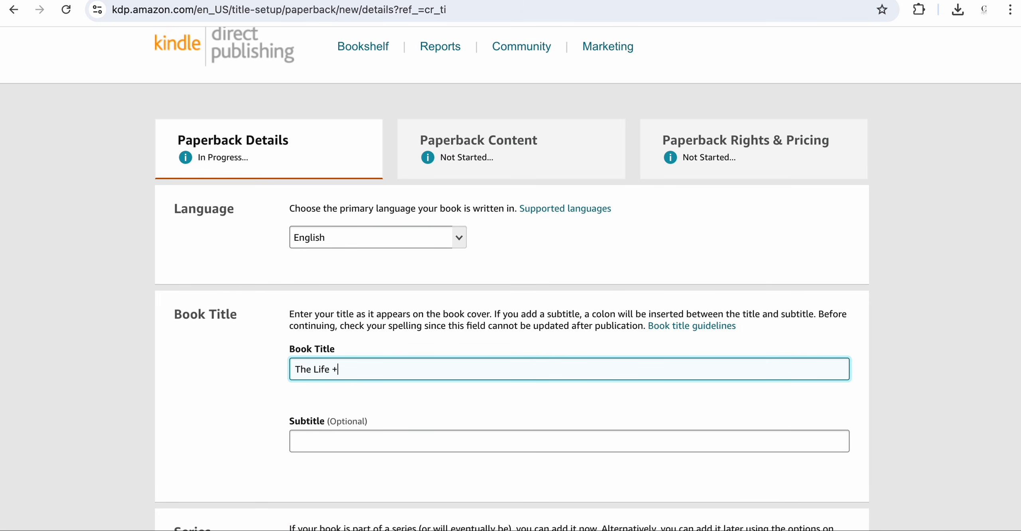
{"action": "type", "text": " Love Daily Planner"}
- Fill in the primary author's first and last name using the saved autofill entry
{"action": "scroll", "coordinate": [331, 418], "scroll_direction": "down", "scroll_amount": 3}
{"action": "left_click", "coordinate": [363, 335]}
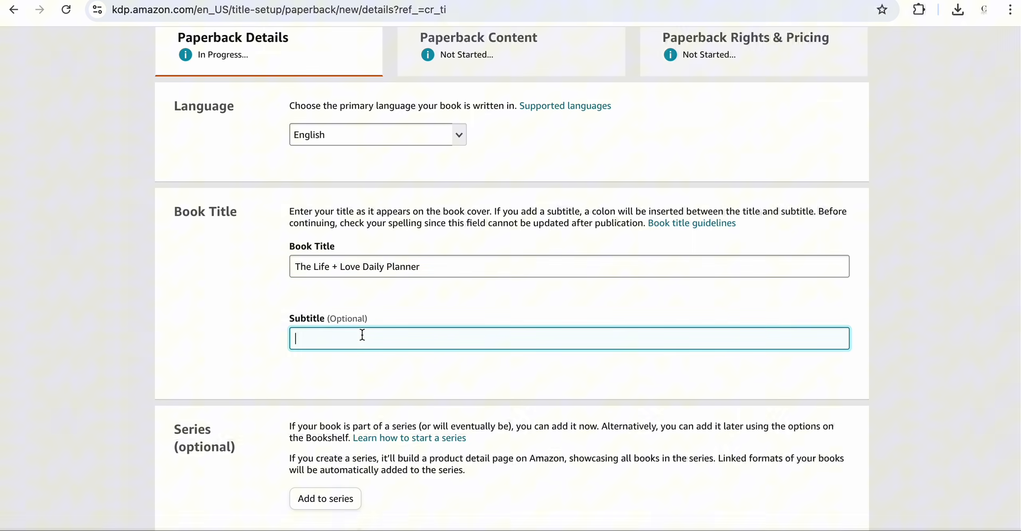
{"action": "scroll", "coordinate": [430, 315], "scroll_direction": "down", "scroll_amount": 2}
{"action": "scroll", "coordinate": [448, 312], "scroll_direction": "down", "scroll_amount": 5}
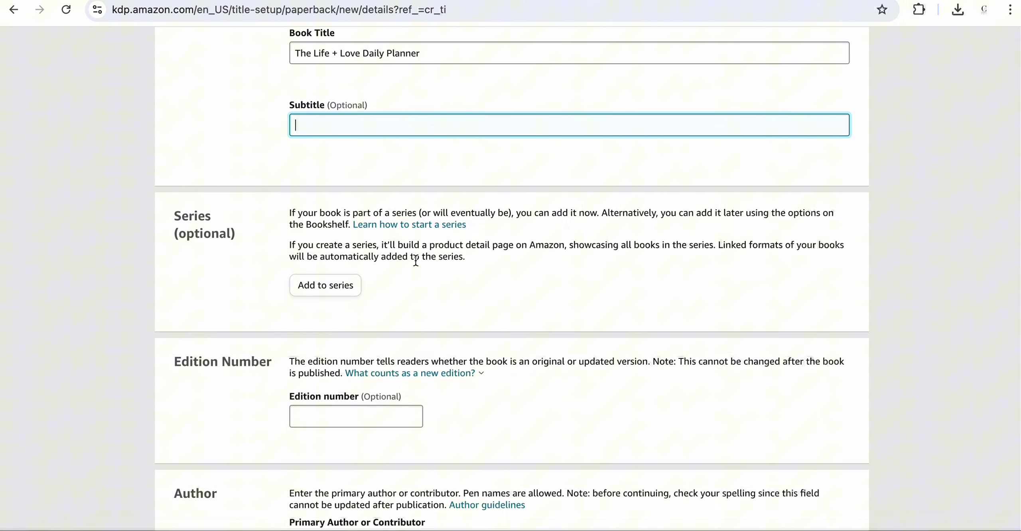
{"action": "scroll", "coordinate": [504, 278], "scroll_direction": "down", "scroll_amount": 4}
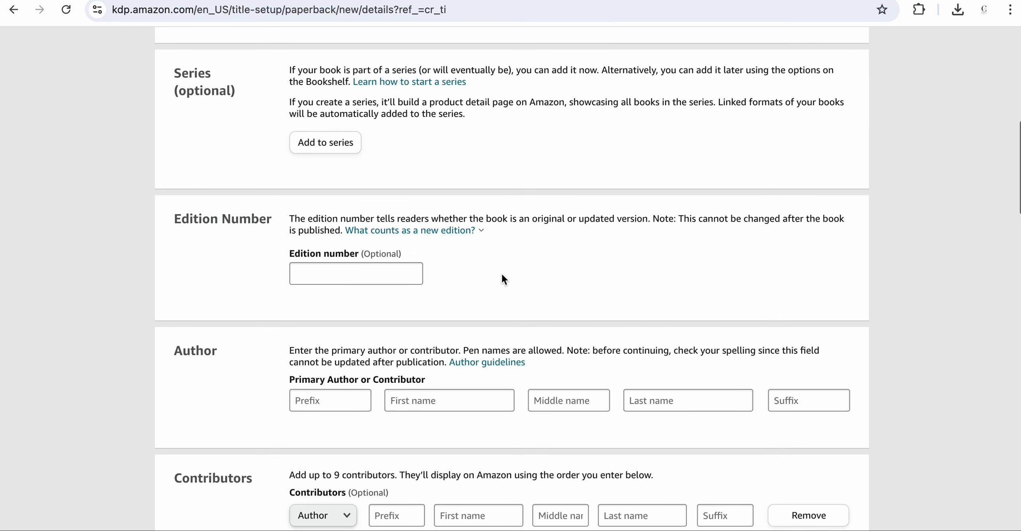
{"action": "scroll", "coordinate": [583, 258], "scroll_direction": "down", "scroll_amount": 3}
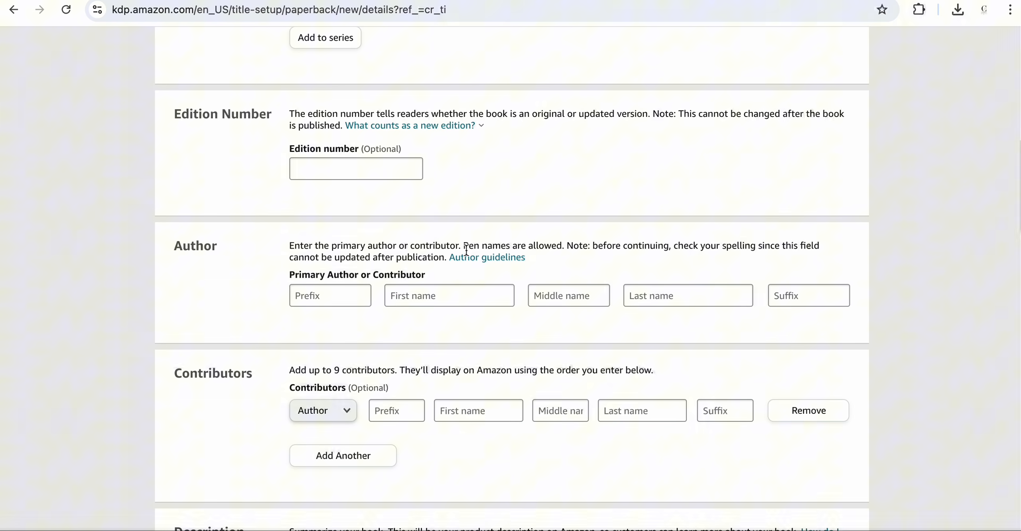
{"action": "left_click", "coordinate": [443, 294]}
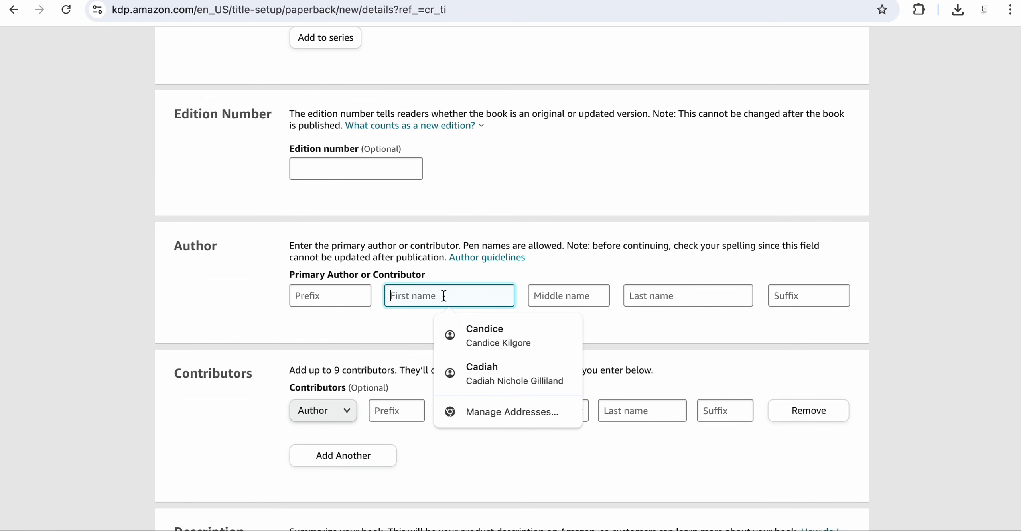
{"action": "left_click", "coordinate": [473, 329]}
- Enter the placeholder text Description Here as the book description
{"action": "scroll", "coordinate": [472, 328], "scroll_direction": "down", "scroll_amount": 4}
{"action": "scroll", "coordinate": [471, 328], "scroll_direction": "down", "scroll_amount": 1}
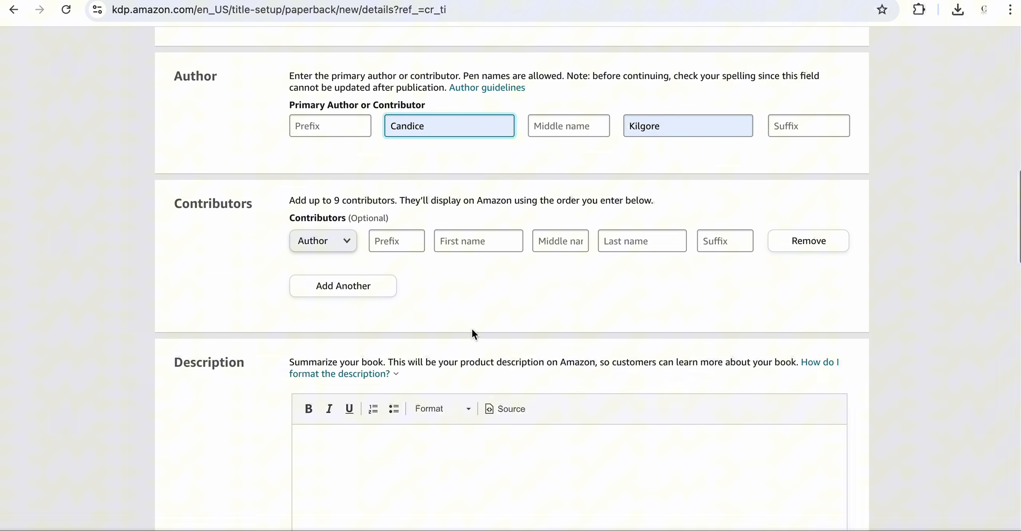
{"action": "scroll", "coordinate": [563, 268], "scroll_direction": "down", "scroll_amount": 5}
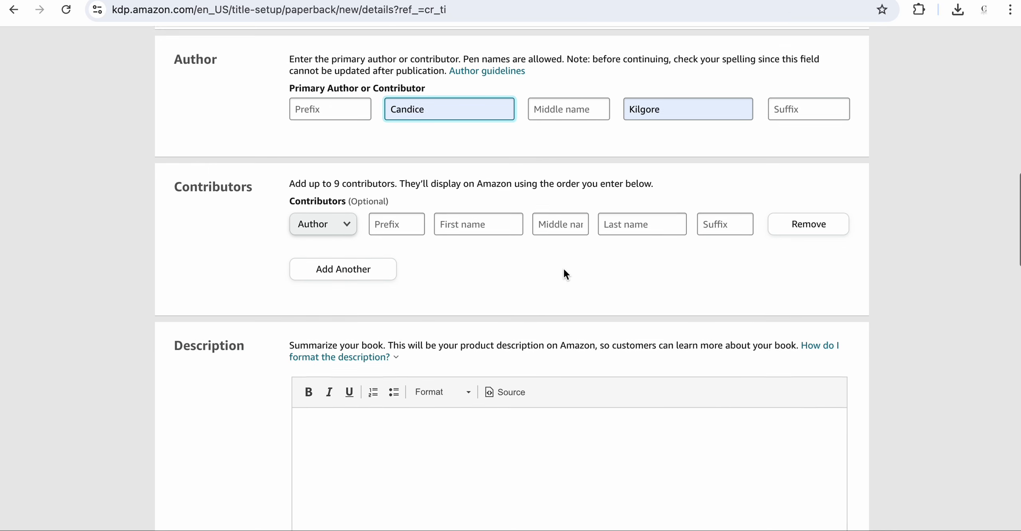
{"action": "left_click", "coordinate": [416, 280]}
{"action": "type", "text": "D"}
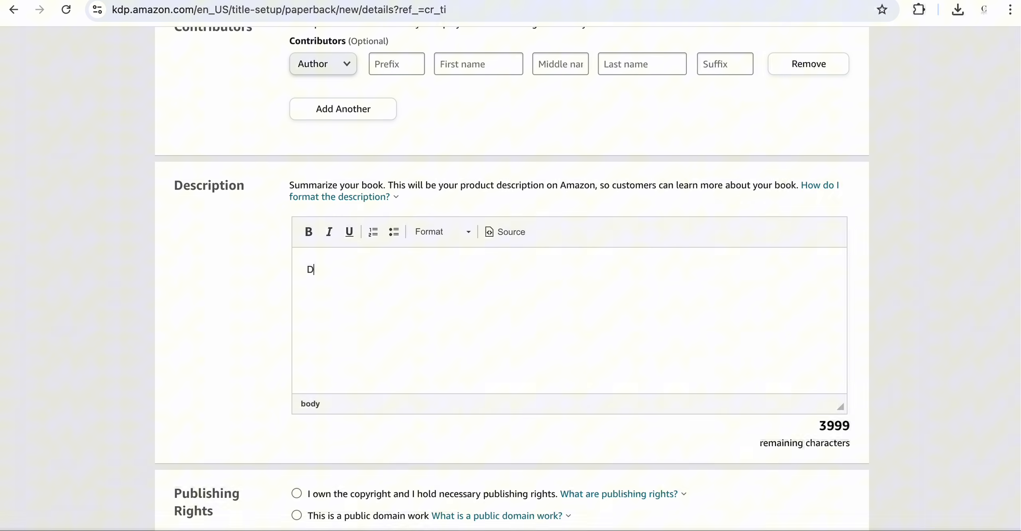
{"action": "type", "text": "escription "}
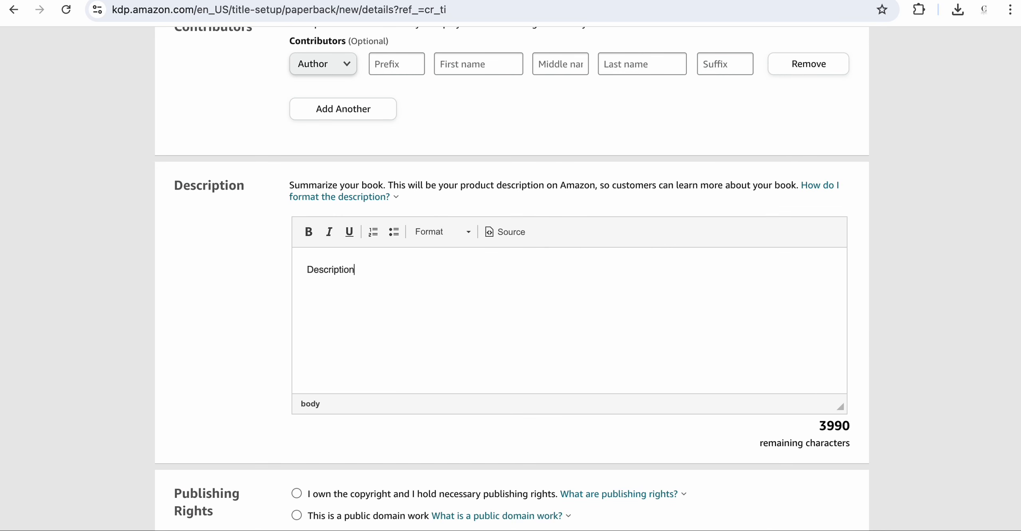
{"action": "type", "text": "Here"}
- Declare that you own the copyright and answer No to sexually explicit images or title
{"action": "scroll", "coordinate": [347, 301], "scroll_direction": "down", "scroll_amount": 5}
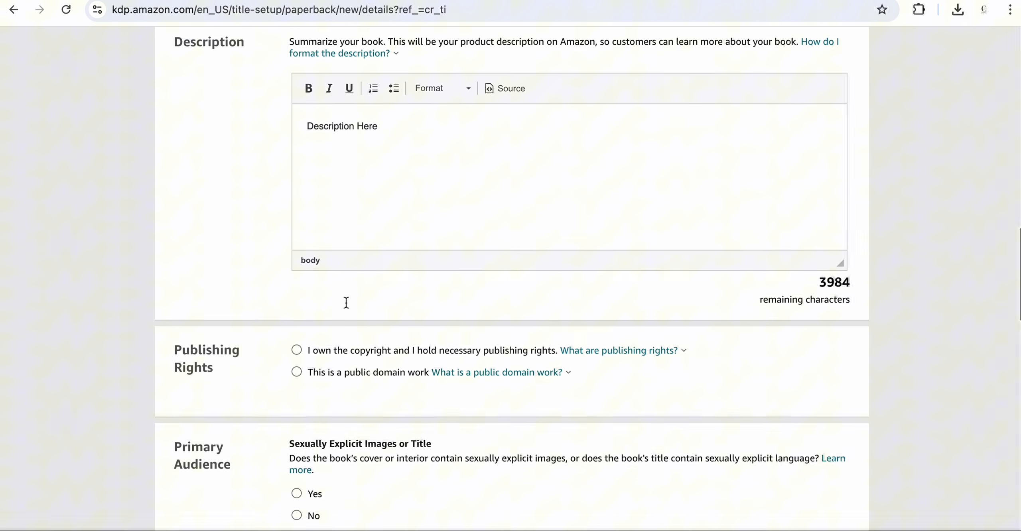
{"action": "scroll", "coordinate": [229, 311], "scroll_direction": "down", "scroll_amount": 2}
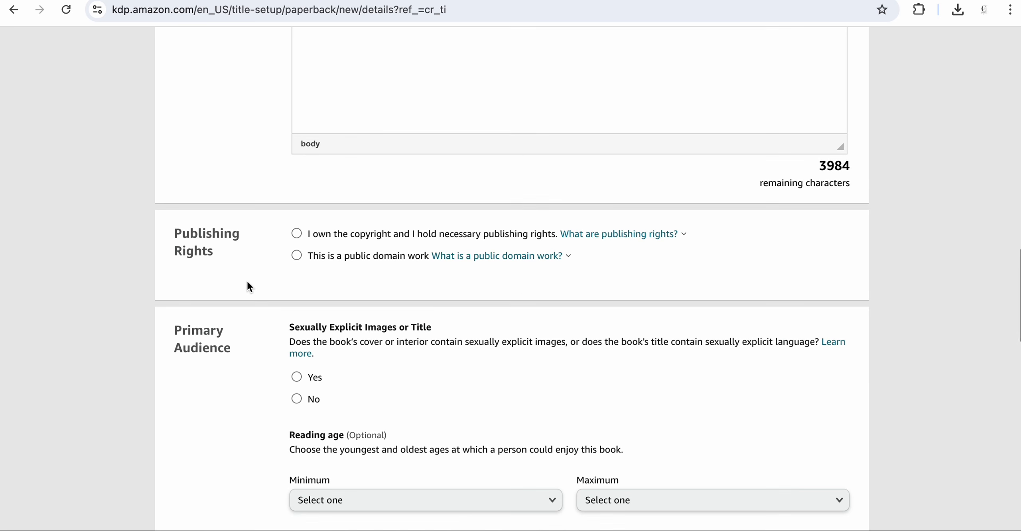
{"action": "scroll", "coordinate": [273, 282], "scroll_direction": "down", "scroll_amount": 1}
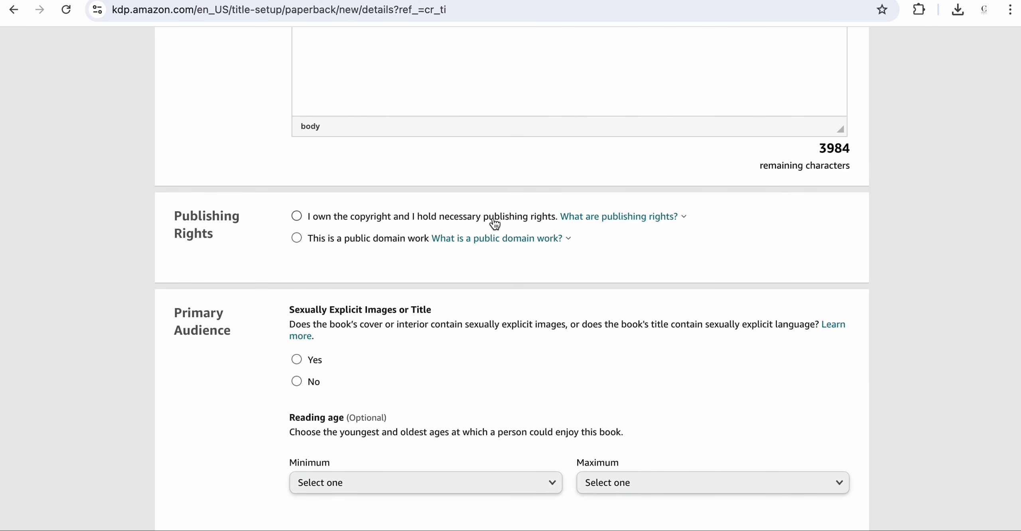
{"action": "left_click", "coordinate": [397, 224]}
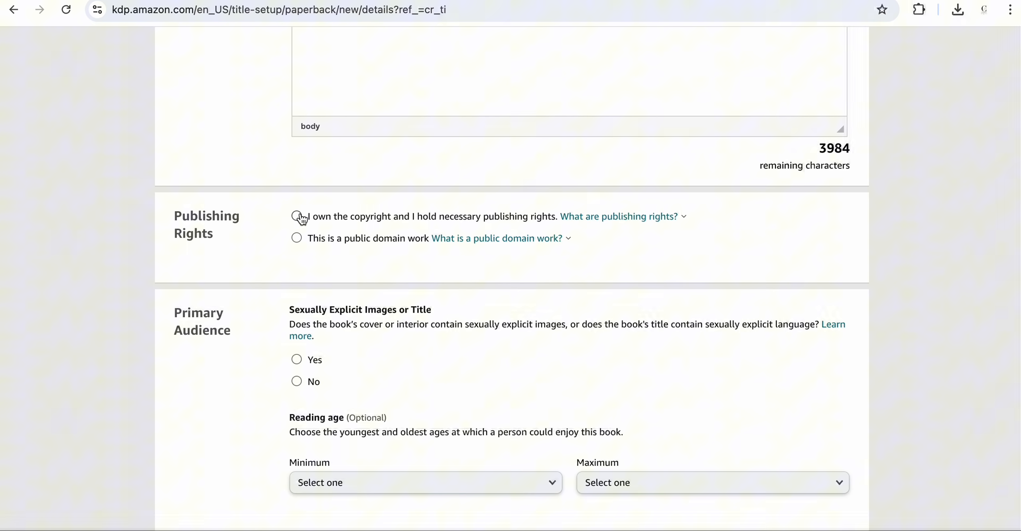
{"action": "scroll", "coordinate": [351, 261], "scroll_direction": "down", "scroll_amount": 3}
{"action": "scroll", "coordinate": [354, 266], "scroll_direction": "down", "scroll_amount": 1}
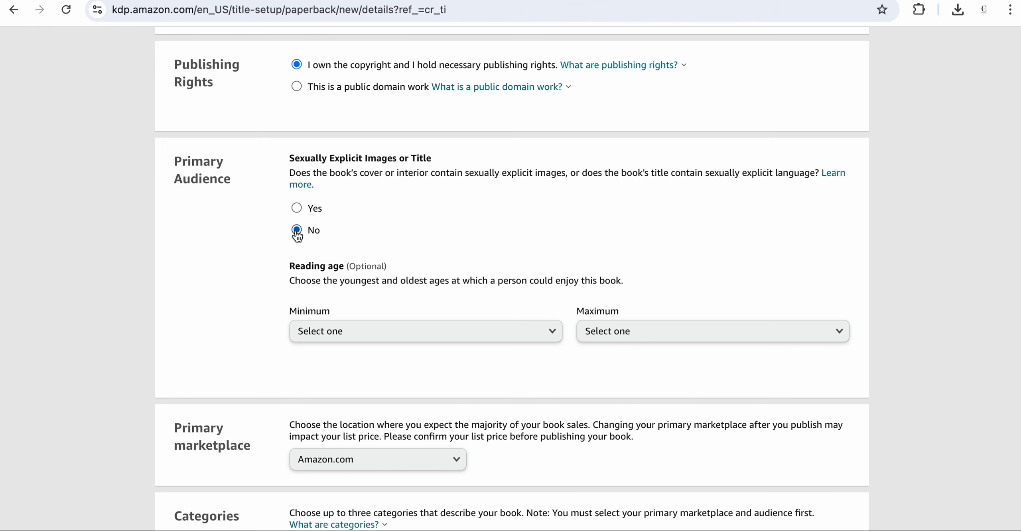
- Open the categories dialog and choose Self-Help as the book's category
{"action": "scroll", "coordinate": [388, 225], "scroll_direction": "down", "scroll_amount": 3}
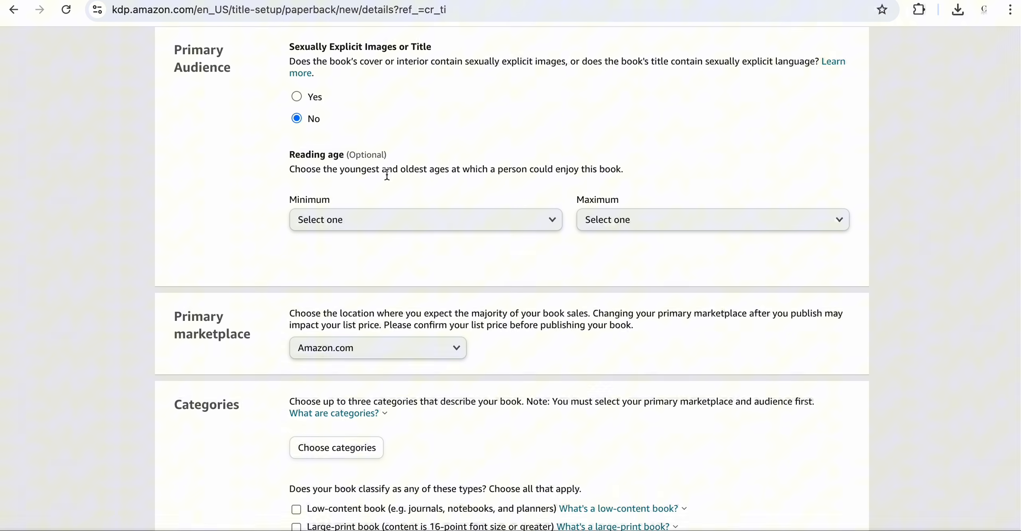
{"action": "scroll", "coordinate": [388, 175], "scroll_direction": "down", "scroll_amount": 4}
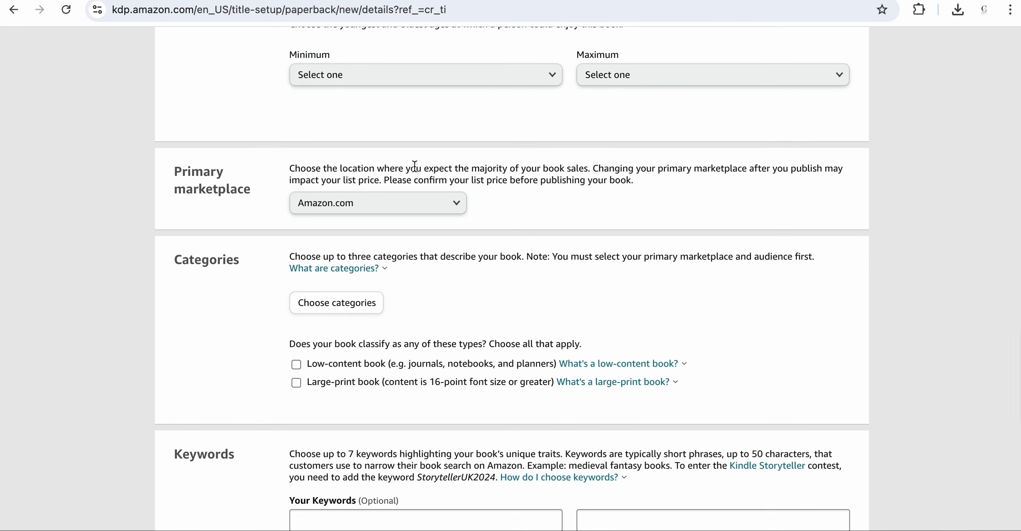
{"action": "scroll", "coordinate": [231, 215], "scroll_direction": "down", "scroll_amount": 1}
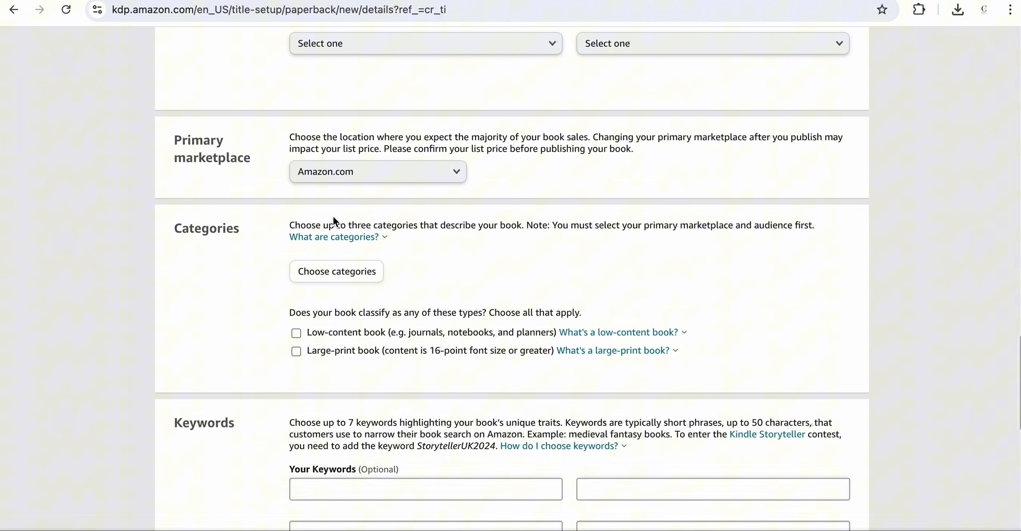
{"action": "scroll", "coordinate": [343, 211], "scroll_direction": "down", "scroll_amount": 1}
{"action": "scroll", "coordinate": [439, 206], "scroll_direction": "down", "scroll_amount": 1}
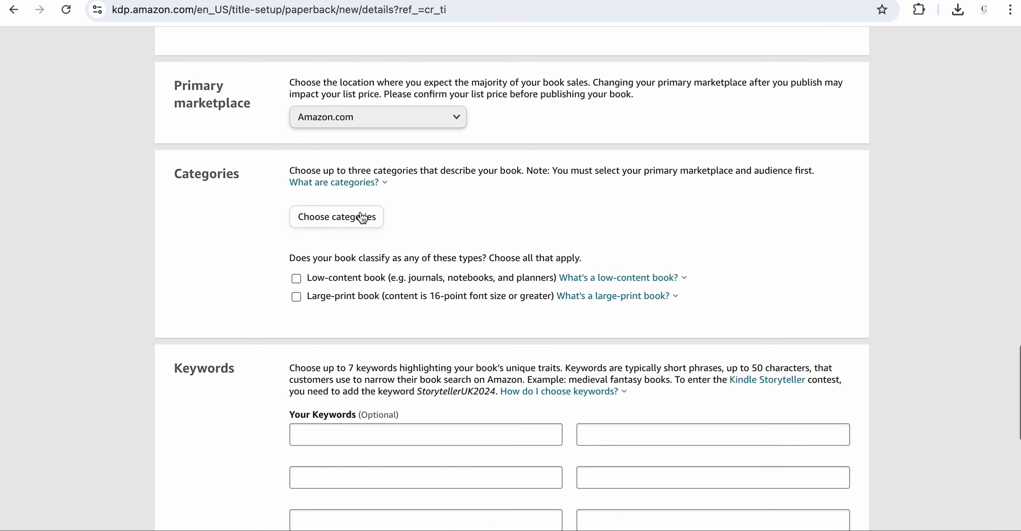
{"action": "scroll", "coordinate": [315, 227], "scroll_direction": "down", "scroll_amount": 1}
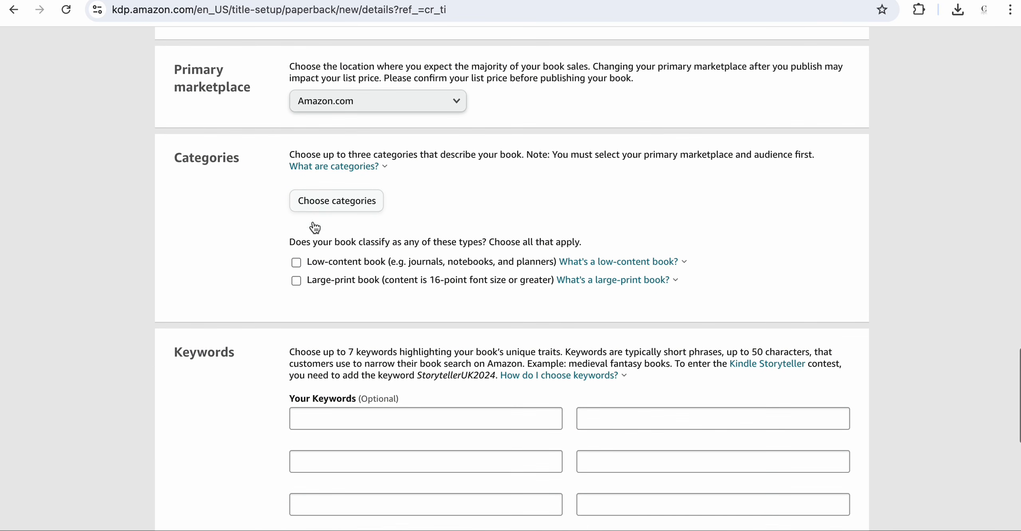
{"action": "left_click", "coordinate": [313, 201]}
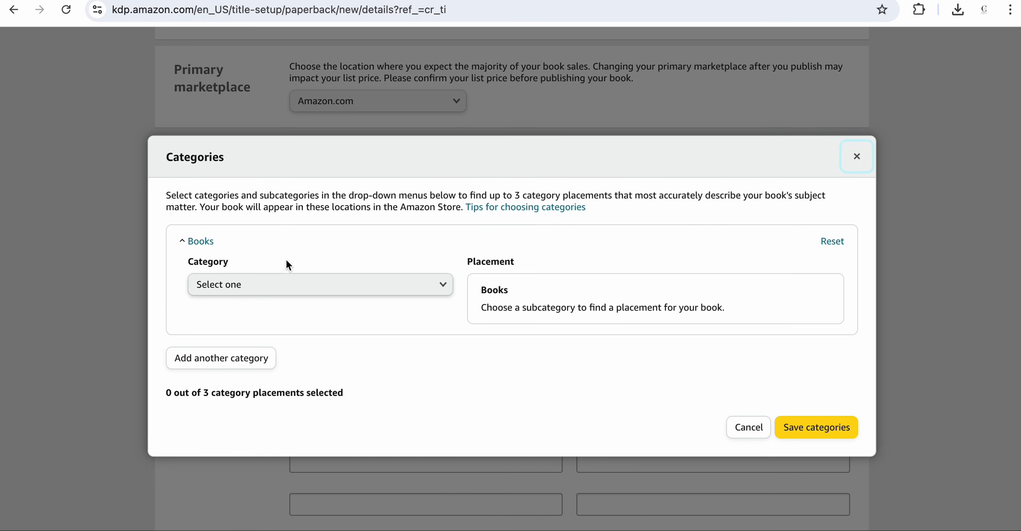
{"action": "left_click", "coordinate": [292, 286]}
{"action": "scroll", "coordinate": [290, 311], "scroll_direction": "down", "scroll_amount": 2}
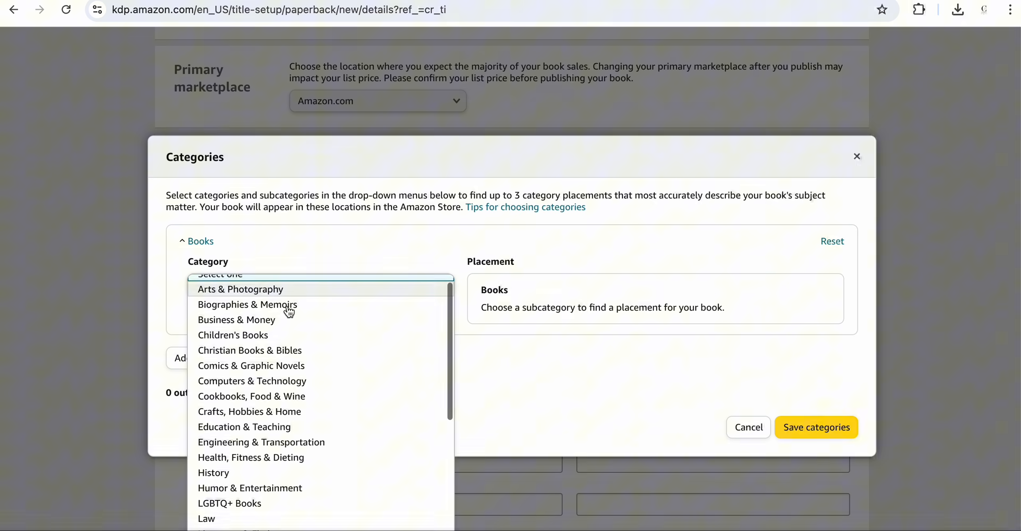
{"action": "scroll", "coordinate": [281, 341], "scroll_direction": "down", "scroll_amount": 6}
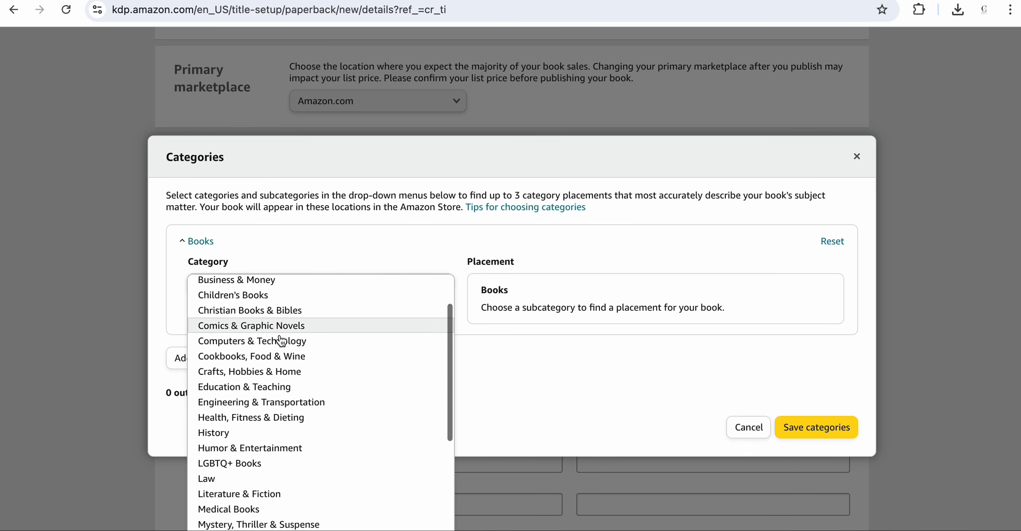
{"action": "scroll", "coordinate": [281, 342], "scroll_direction": "down", "scroll_amount": 1}
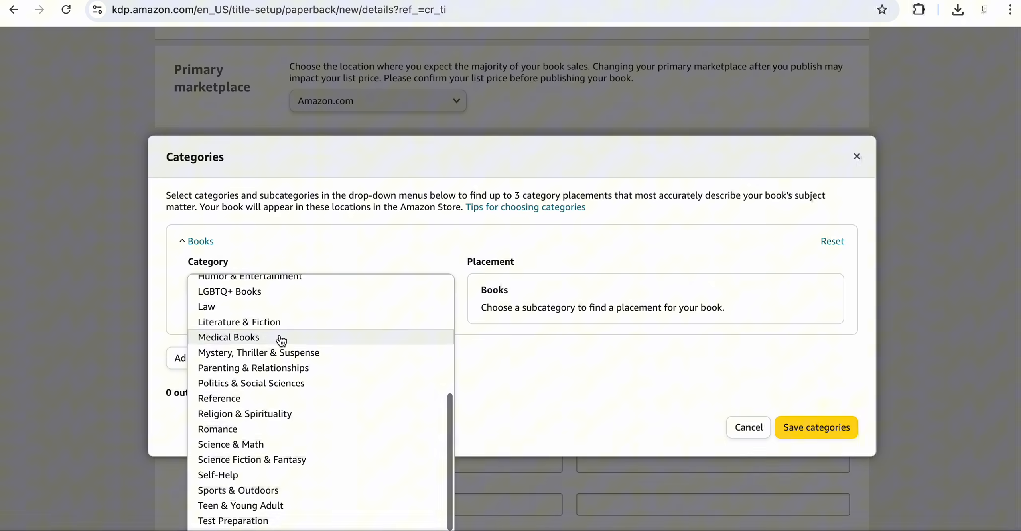
{"action": "left_click", "coordinate": [228, 477]}
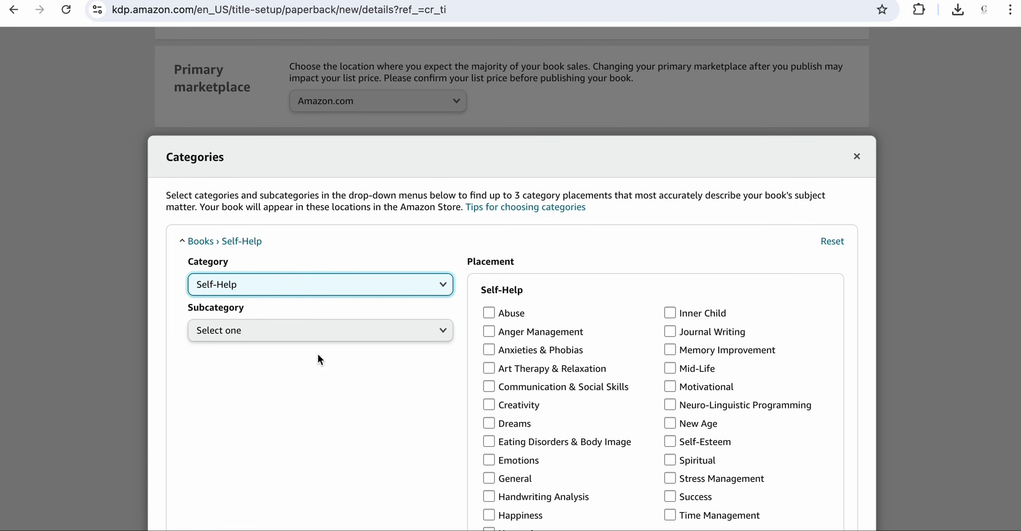
- Choose the Personal Transformation subcategory, tick the Self Help and Spiritual placements, and save the categories
{"action": "left_click", "coordinate": [331, 334]}
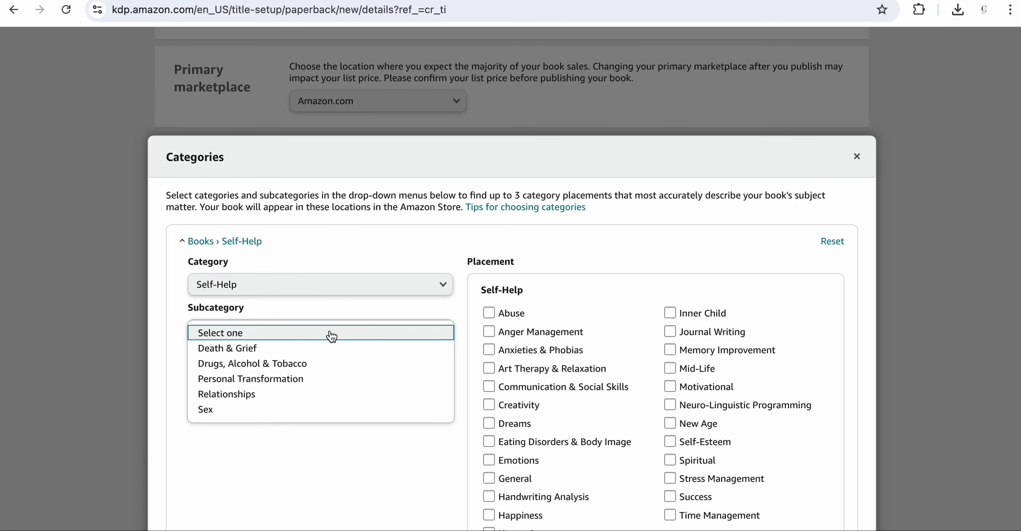
{"action": "left_click", "coordinate": [306, 379]}
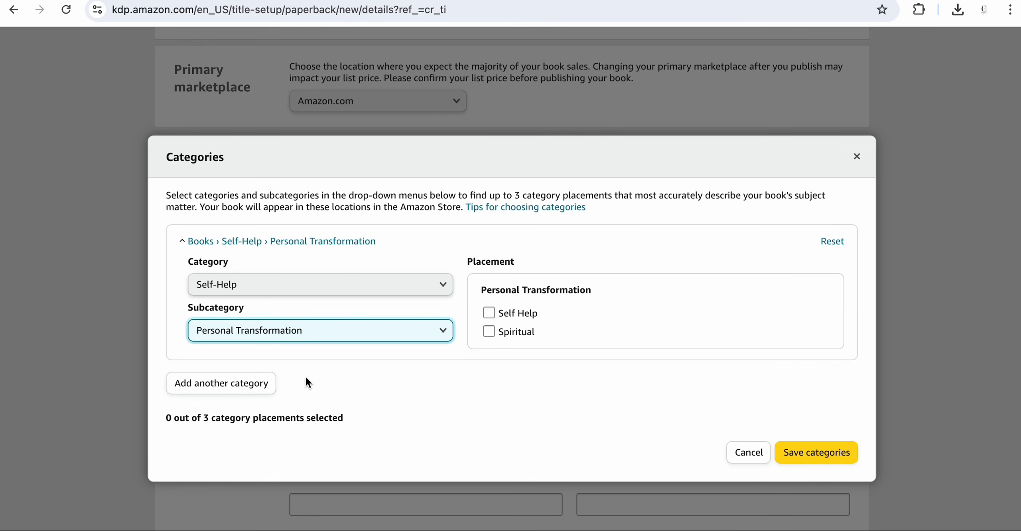
{"action": "left_click", "coordinate": [490, 313]}
{"action": "left_click", "coordinate": [489, 332]}
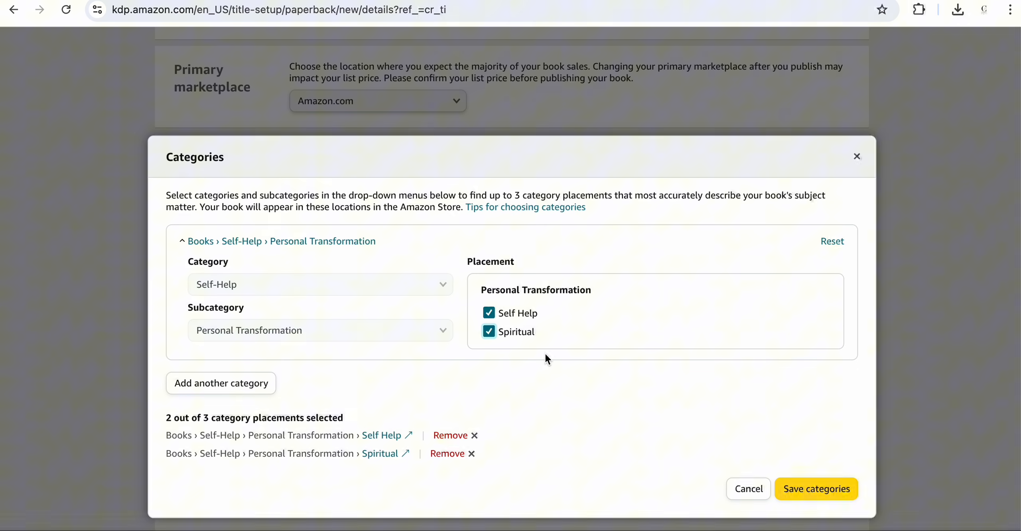
{"action": "left_click", "coordinate": [802, 495]}
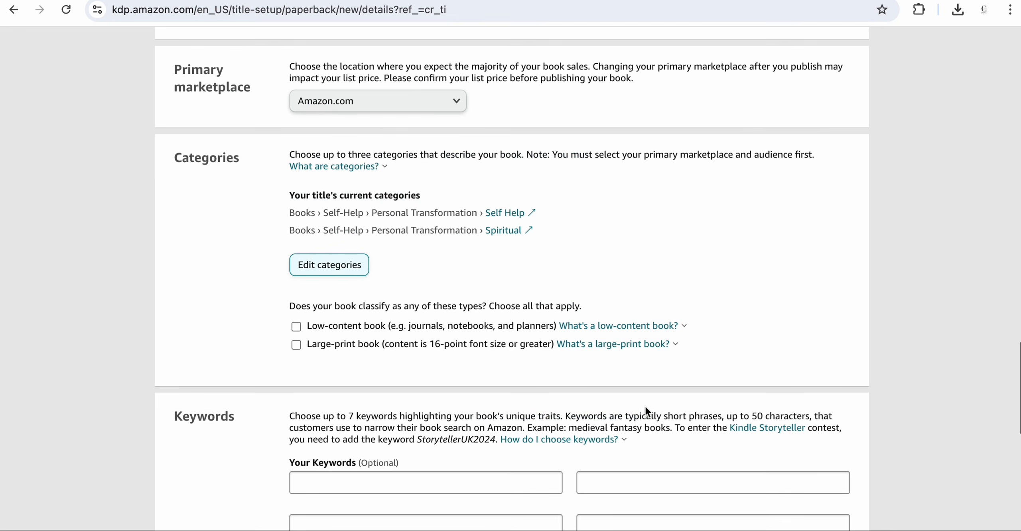
- Add the keywords Self Love and Self Care in the first two keyword fields
{"action": "scroll", "coordinate": [646, 411], "scroll_direction": "down", "scroll_amount": 3}
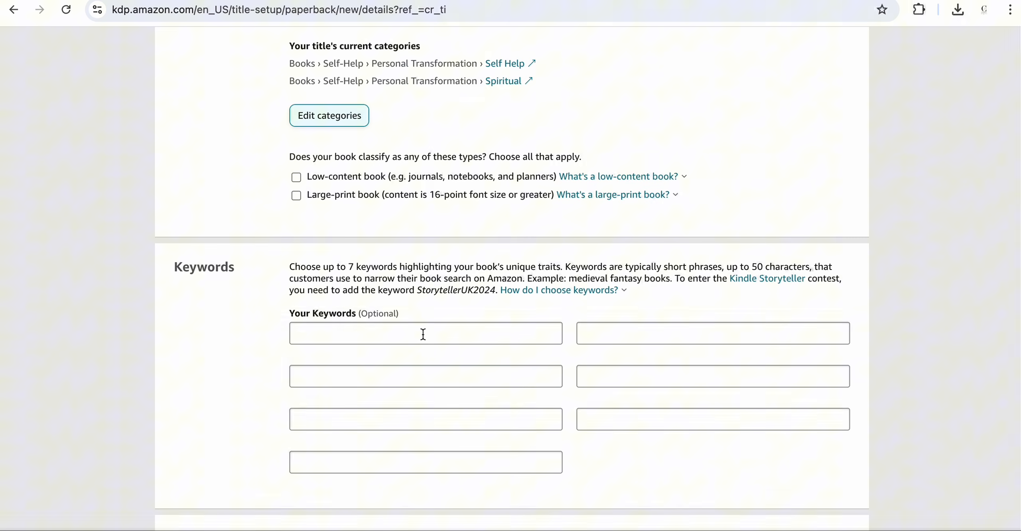
{"action": "left_click", "coordinate": [423, 336]}
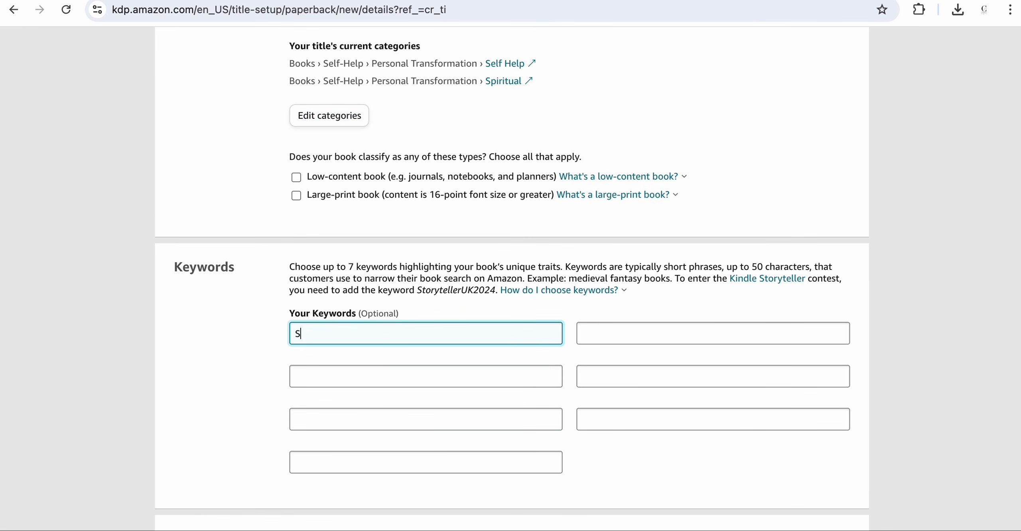
{"action": "type", "text": "Self Love"}
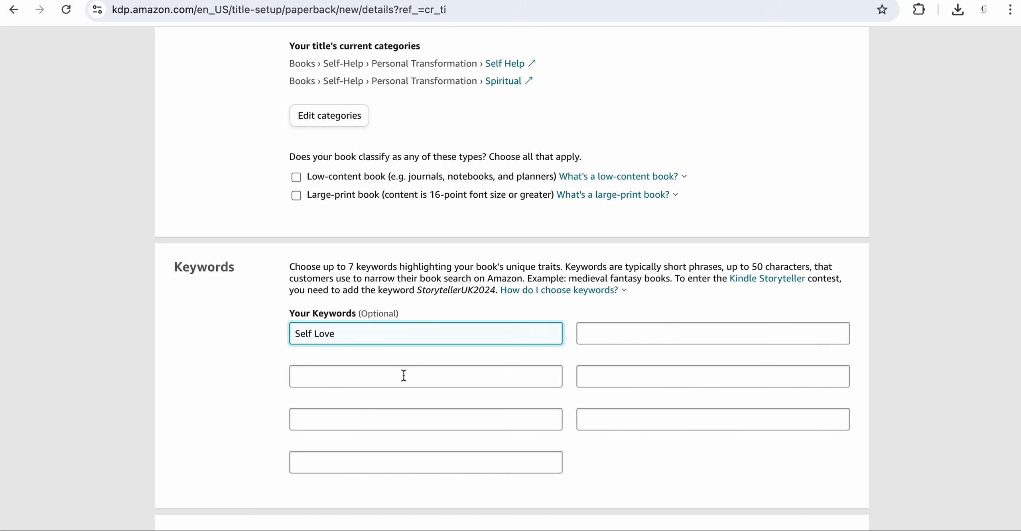
{"action": "left_click", "coordinate": [404, 376]}
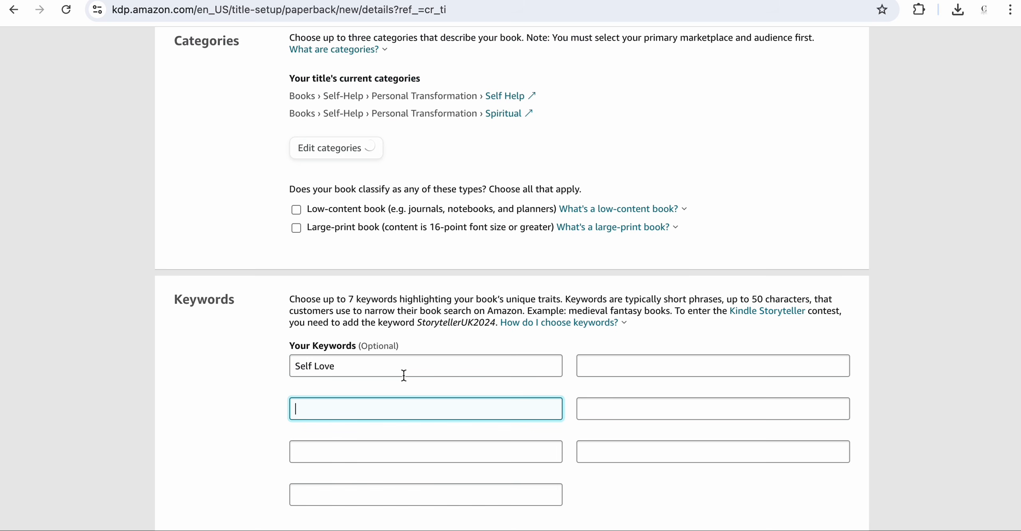
{"action": "type", "text": "Self Care"}
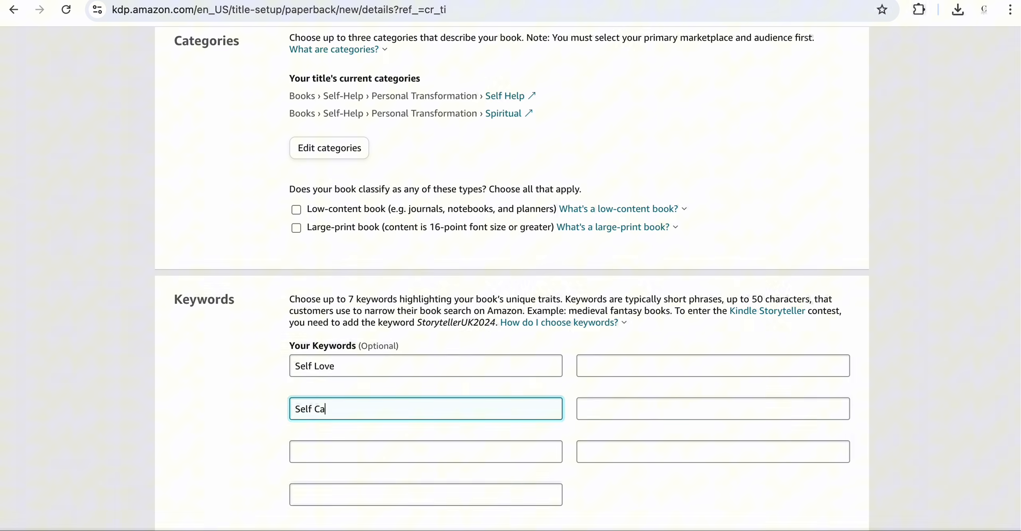
{"action": "left_click", "coordinate": [230, 383]}
- Save the book details and continue to the content page
{"action": "scroll", "coordinate": [387, 396], "scroll_direction": "down", "scroll_amount": 5}
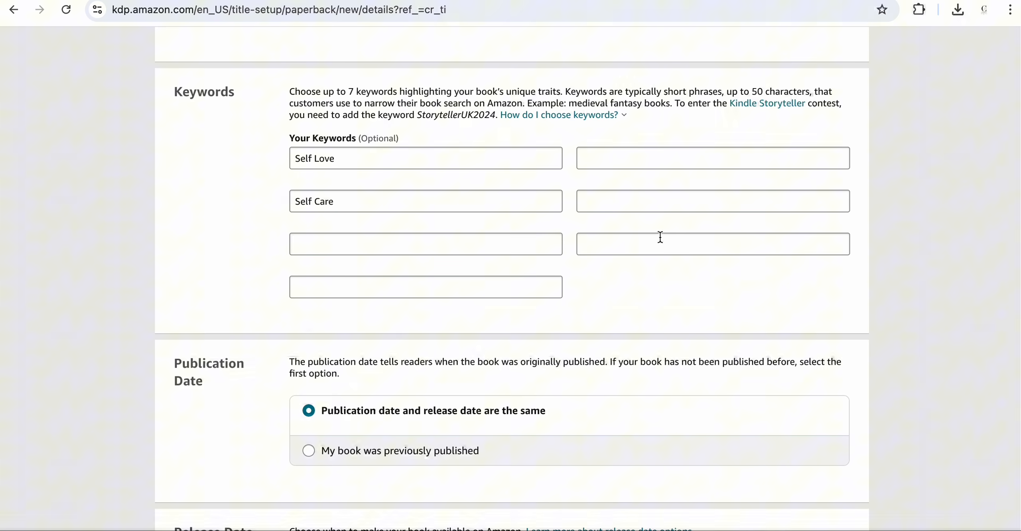
{"action": "left_click", "coordinate": [597, 119]}
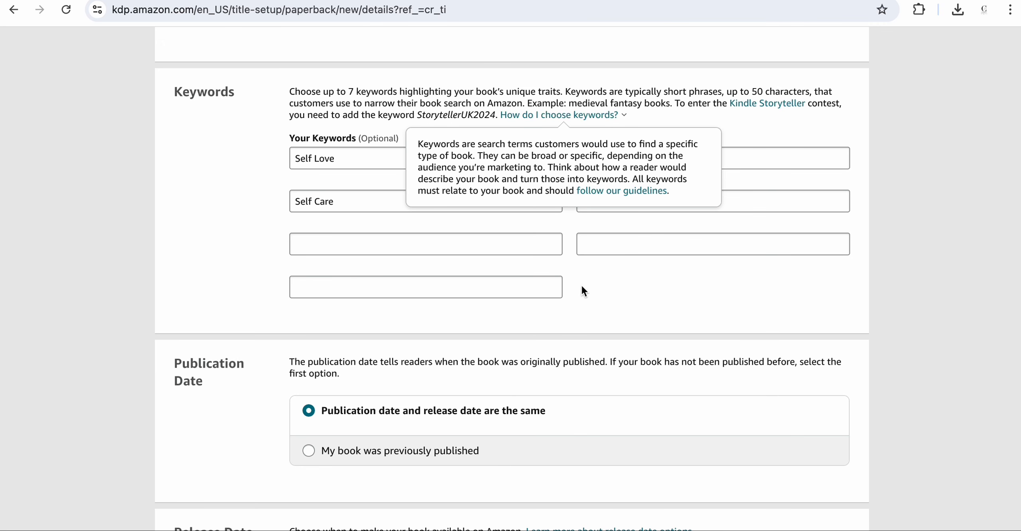
{"action": "scroll", "coordinate": [585, 288], "scroll_direction": "down", "scroll_amount": 4}
{"action": "scroll", "coordinate": [585, 291], "scroll_direction": "down", "scroll_amount": 3}
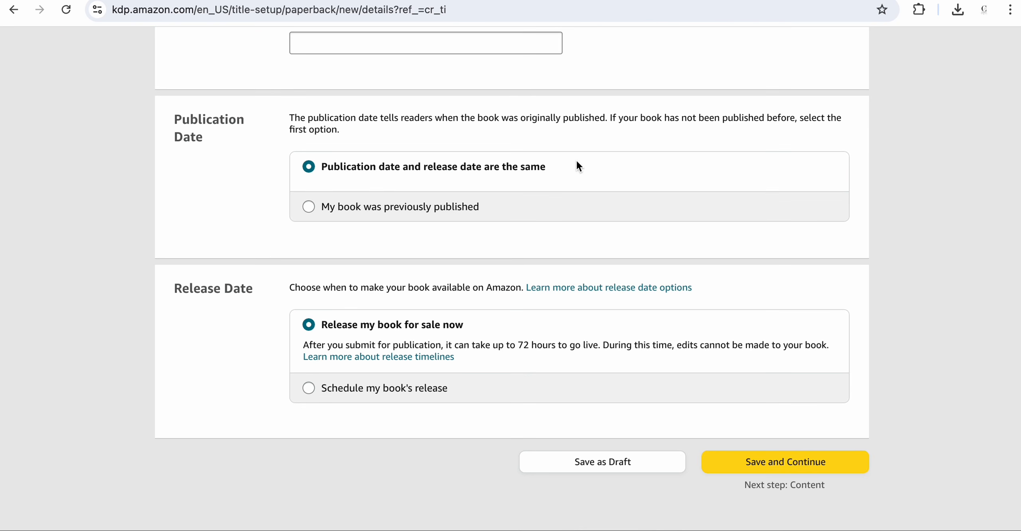
{"action": "scroll", "coordinate": [567, 160], "scroll_direction": "down", "scroll_amount": 1}
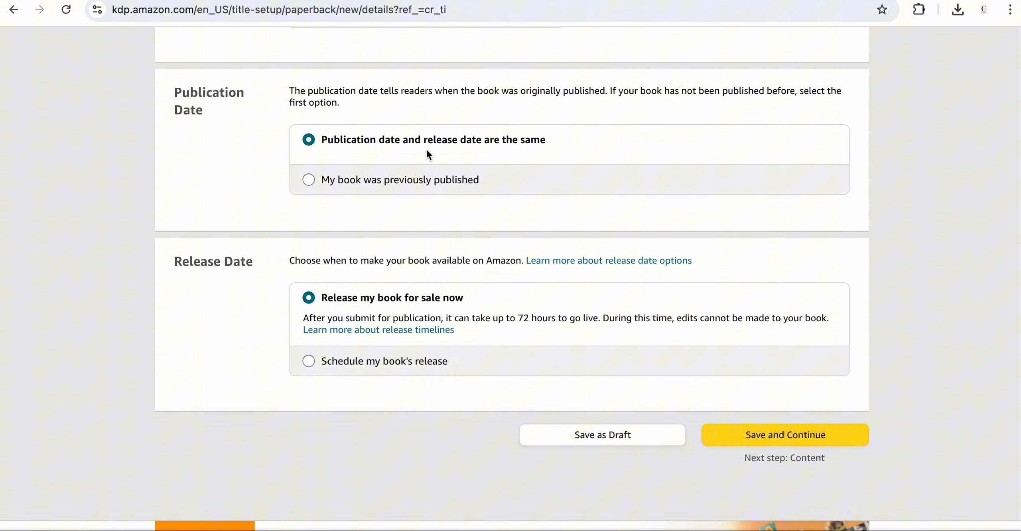
{"action": "scroll", "coordinate": [513, 155], "scroll_direction": "down", "scroll_amount": 4}
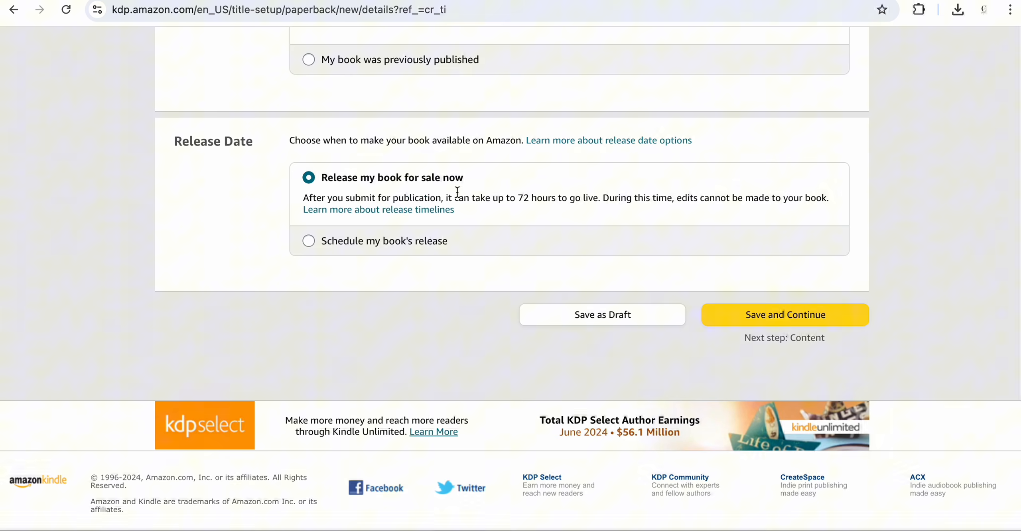
{"action": "scroll", "coordinate": [457, 191], "scroll_direction": "down", "scroll_amount": 1}
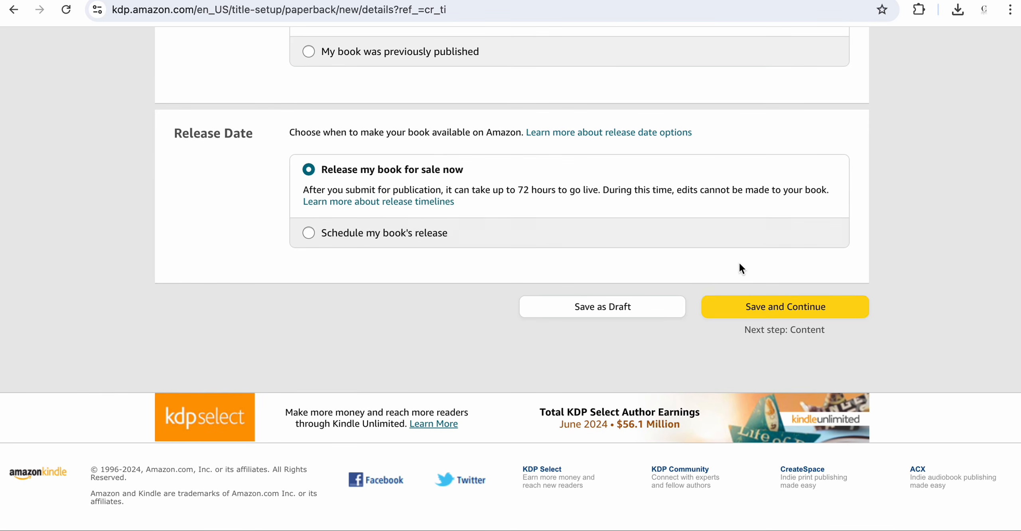
{"action": "left_click", "coordinate": [771, 307]}
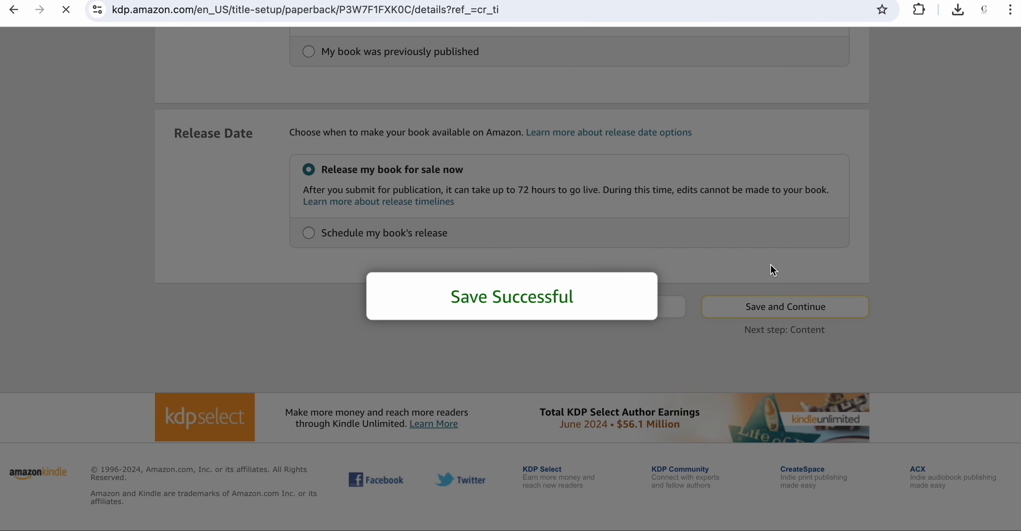
- Go back to the paperback details page, saving changes when prompted
{"action": "scroll", "coordinate": [634, 303], "scroll_direction": "down", "scroll_amount": 4}
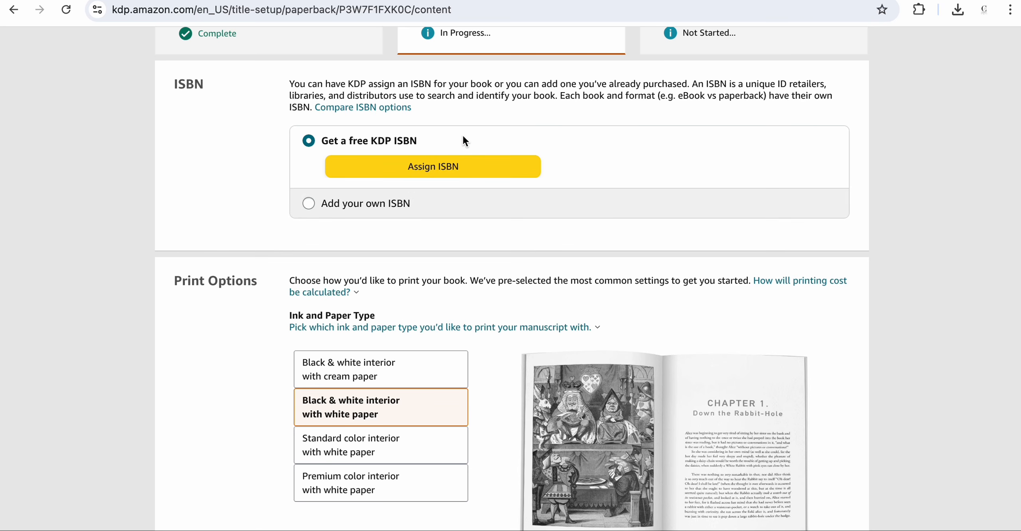
{"action": "scroll", "coordinate": [464, 137], "scroll_direction": "up", "scroll_amount": 1}
{"action": "scroll", "coordinate": [465, 143], "scroll_direction": "up", "scroll_amount": 1}
{"action": "scroll", "coordinate": [465, 144], "scroll_direction": "down", "scroll_amount": 6}
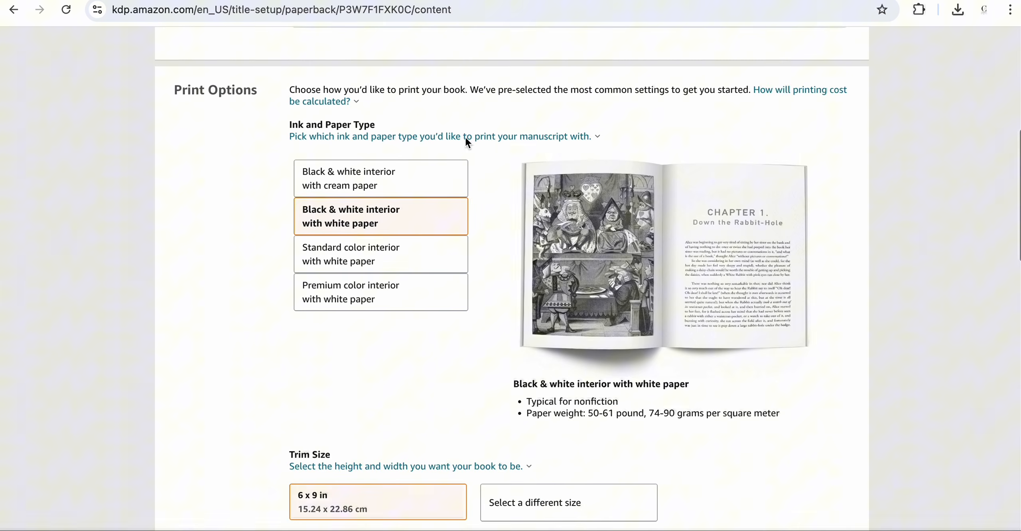
{"action": "scroll", "coordinate": [465, 143], "scroll_direction": "up", "scroll_amount": 8}
{"action": "scroll", "coordinate": [466, 138], "scroll_direction": "up", "scroll_amount": 1}
{"action": "scroll", "coordinate": [465, 138], "scroll_direction": "down", "scroll_amount": 15}
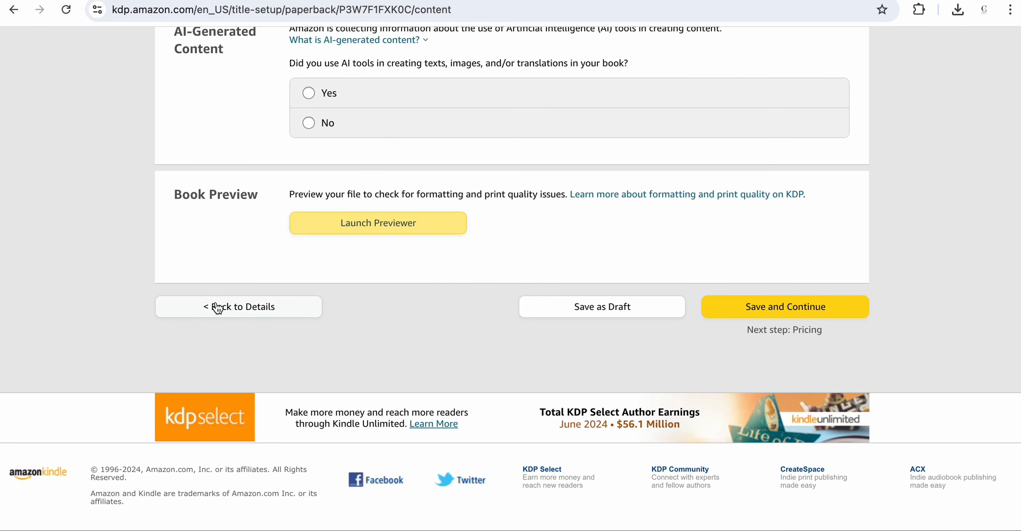
{"action": "left_click", "coordinate": [218, 308]}
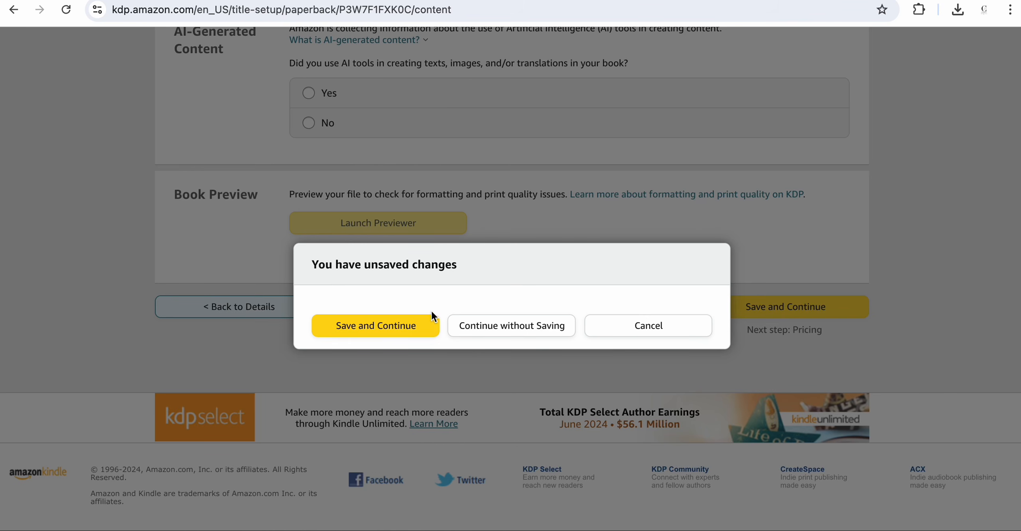
{"action": "left_click", "coordinate": [418, 326]}
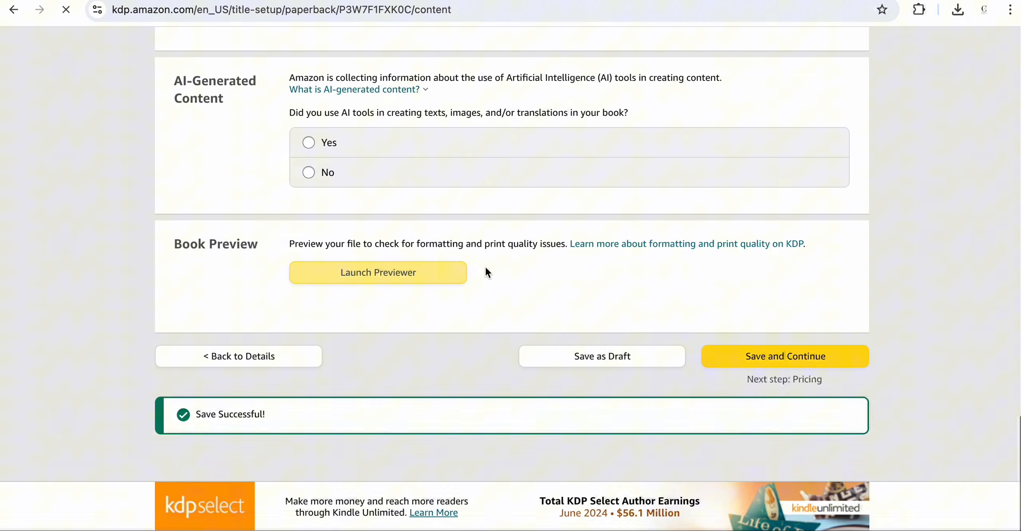
- Mark the book as a low-content book and save the details to continue to the content page
{"action": "scroll", "coordinate": [465, 272], "scroll_direction": "down", "scroll_amount": 10}
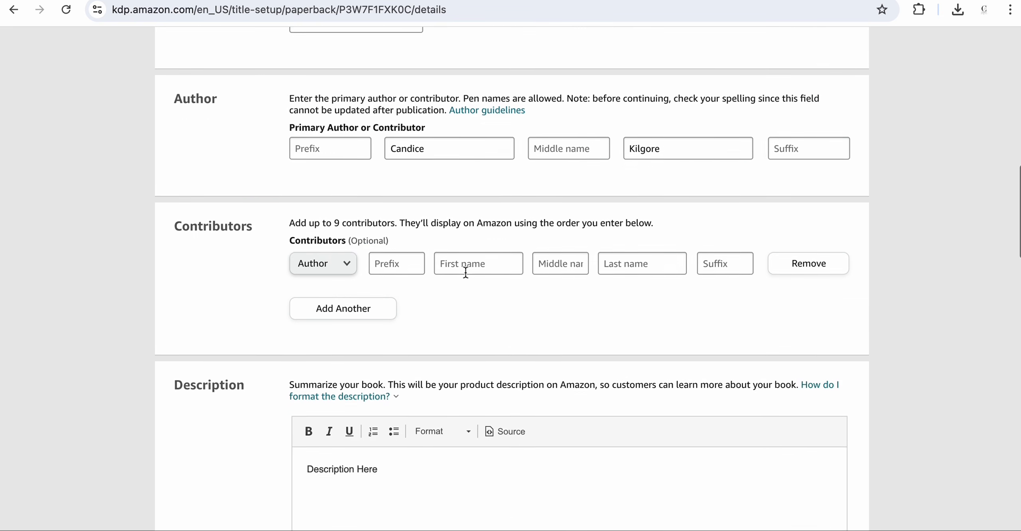
{"action": "scroll", "coordinate": [466, 272], "scroll_direction": "down", "scroll_amount": 12}
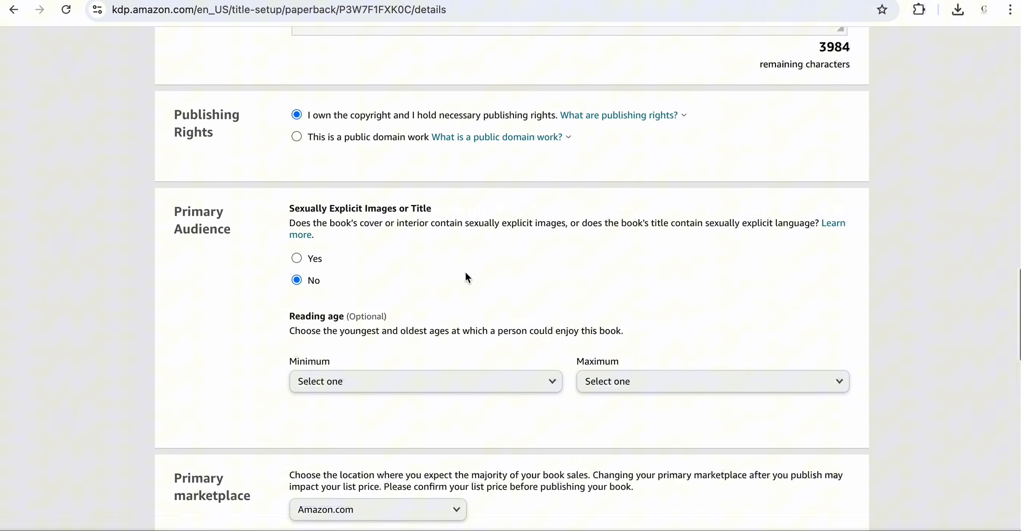
{"action": "scroll", "coordinate": [466, 272], "scroll_direction": "down", "scroll_amount": 10}
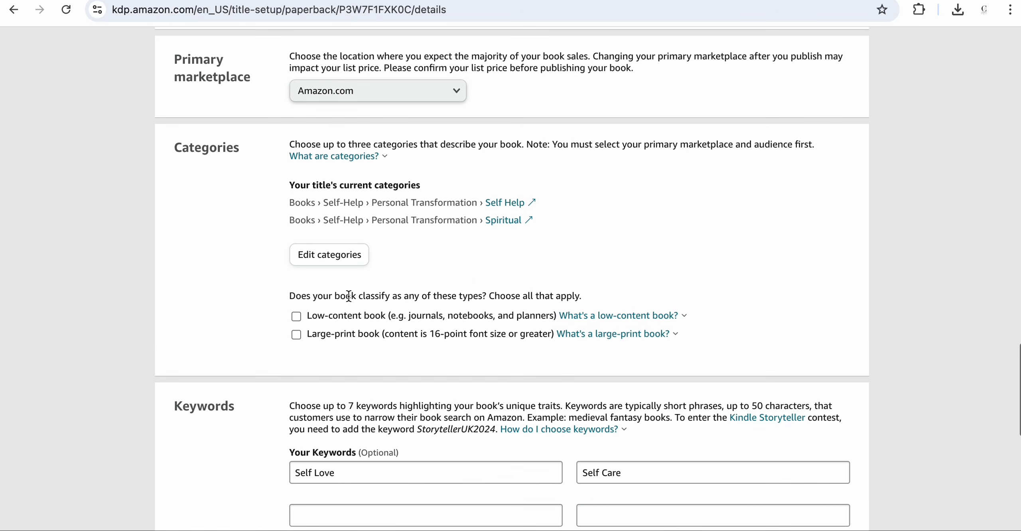
{"action": "scroll", "coordinate": [349, 296], "scroll_direction": "down", "scroll_amount": 2}
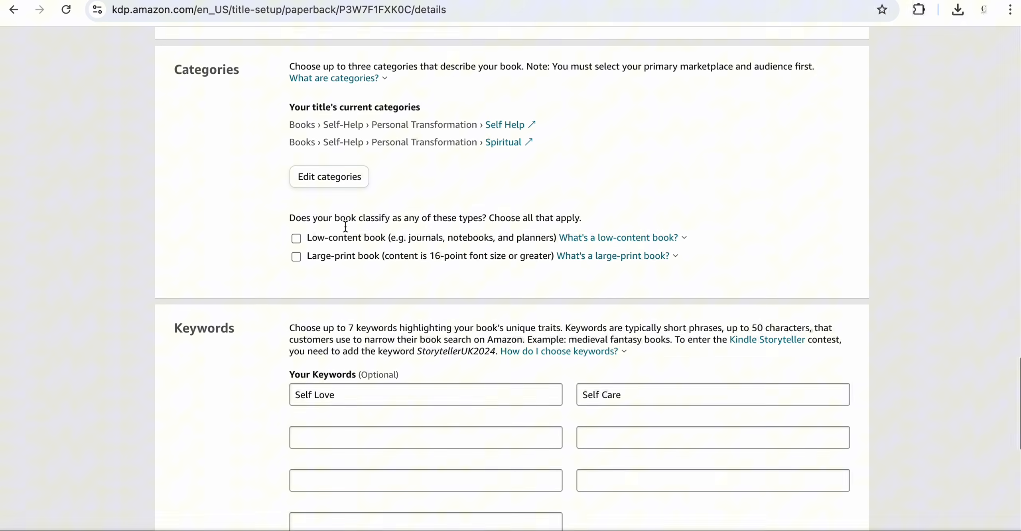
{"action": "scroll", "coordinate": [346, 226], "scroll_direction": "down", "scroll_amount": 1}
{"action": "left_click", "coordinate": [296, 214]}
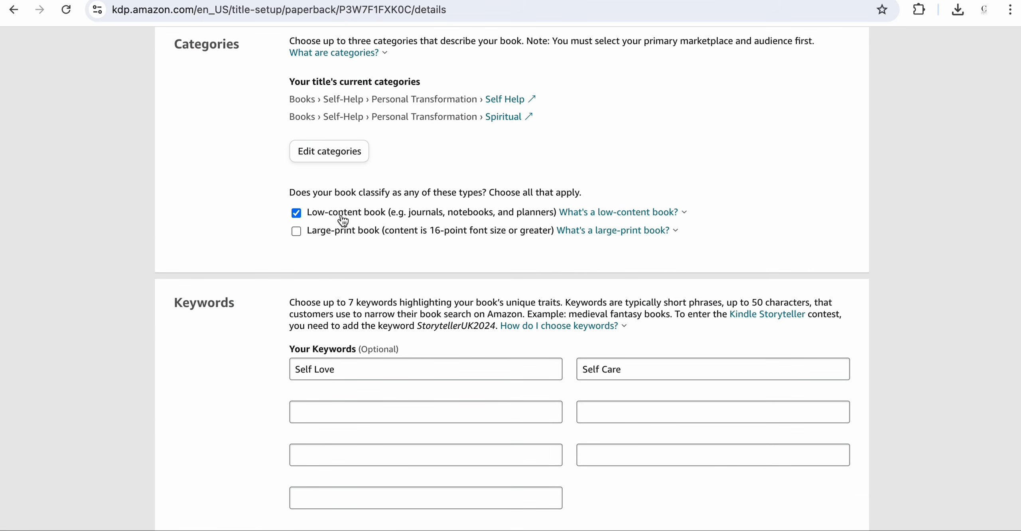
{"action": "scroll", "coordinate": [391, 224], "scroll_direction": "down", "scroll_amount": 1}
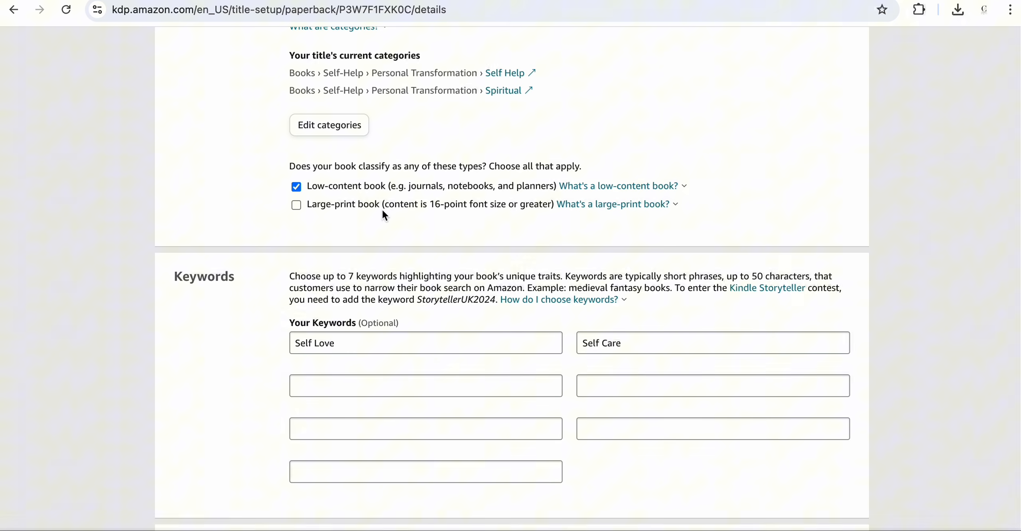
{"action": "scroll", "coordinate": [381, 210], "scroll_direction": "down", "scroll_amount": 10}
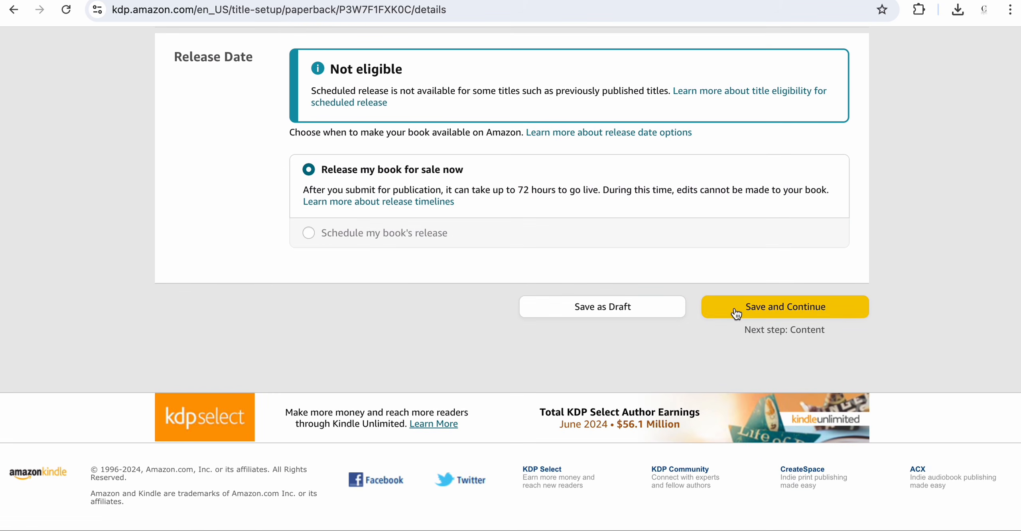
{"action": "left_click", "coordinate": [735, 308]}
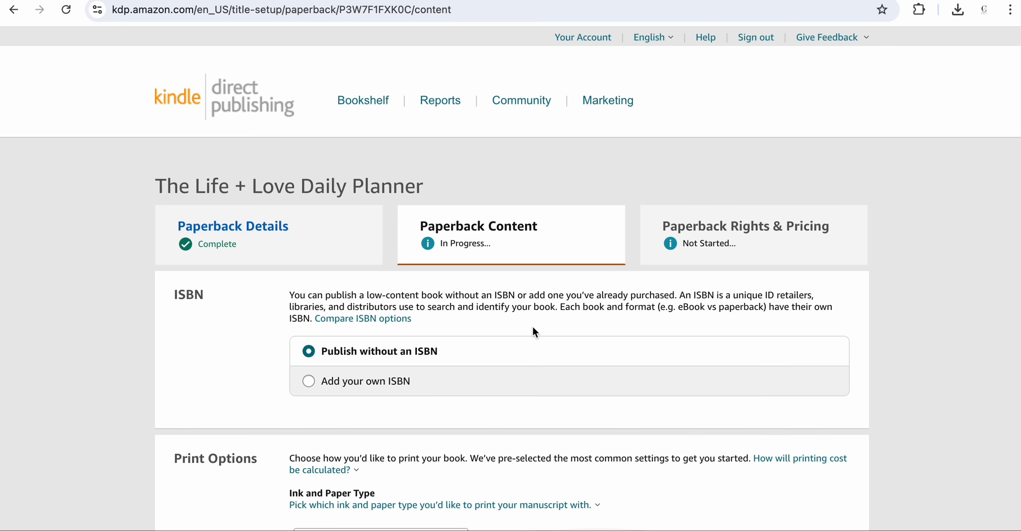
- Review the ISBN and print options sections on the content page
{"action": "scroll", "coordinate": [497, 336], "scroll_direction": "down", "scroll_amount": 6}
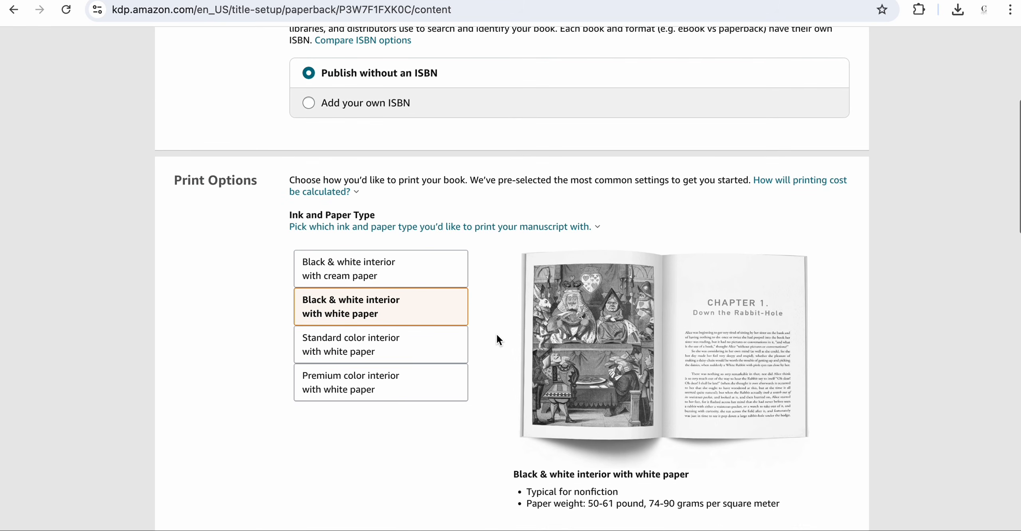
{"action": "scroll", "coordinate": [490, 350], "scroll_direction": "up", "scroll_amount": 3}
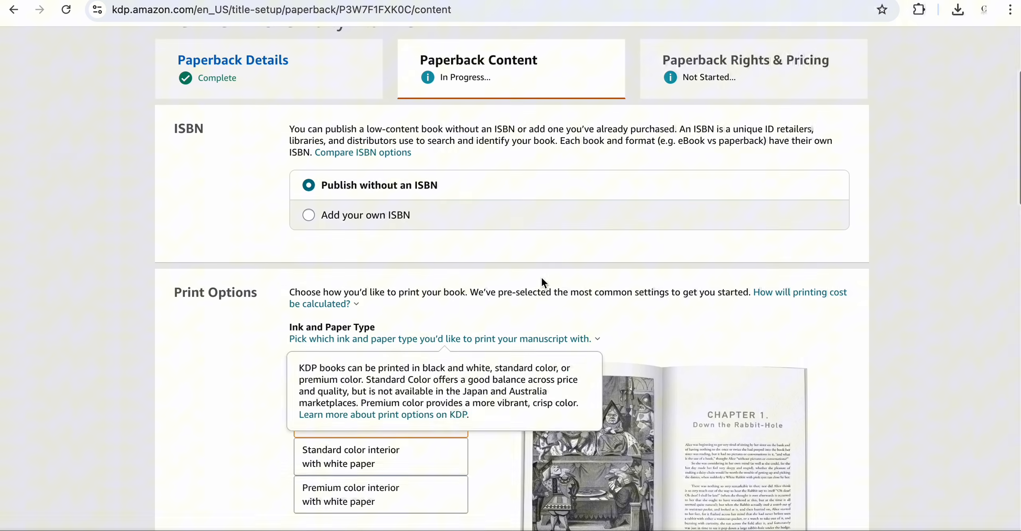
{"action": "scroll", "coordinate": [541, 276], "scroll_direction": "down", "scroll_amount": 2}
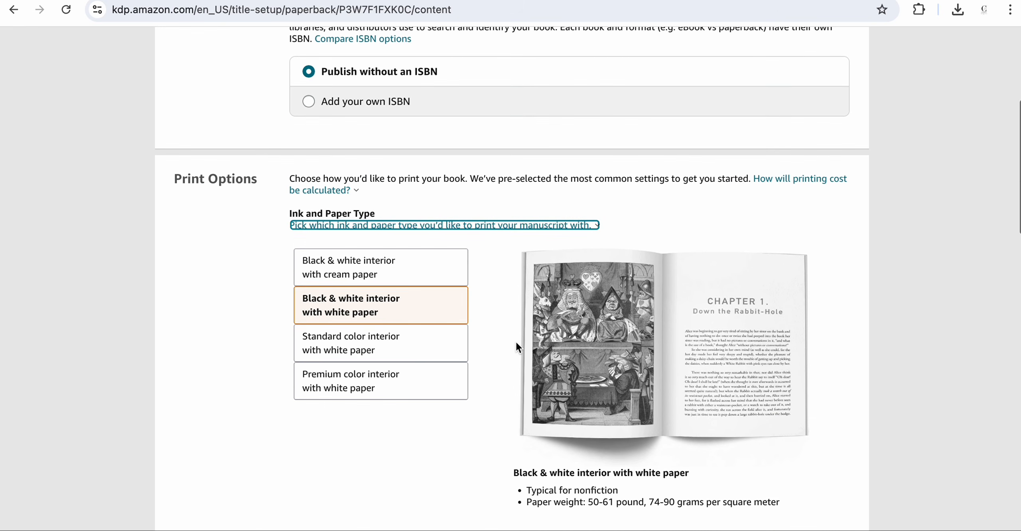
{"action": "scroll", "coordinate": [518, 327], "scroll_direction": "up", "scroll_amount": 2}
{"action": "scroll", "coordinate": [466, 205], "scroll_direction": "up", "scroll_amount": 1}
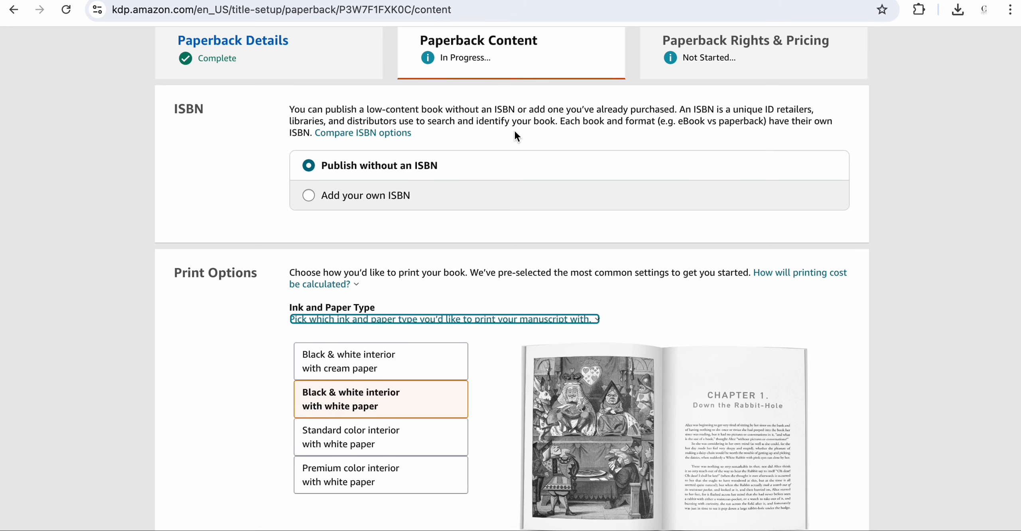
{"action": "scroll", "coordinate": [515, 132], "scroll_direction": "down", "scroll_amount": 1}
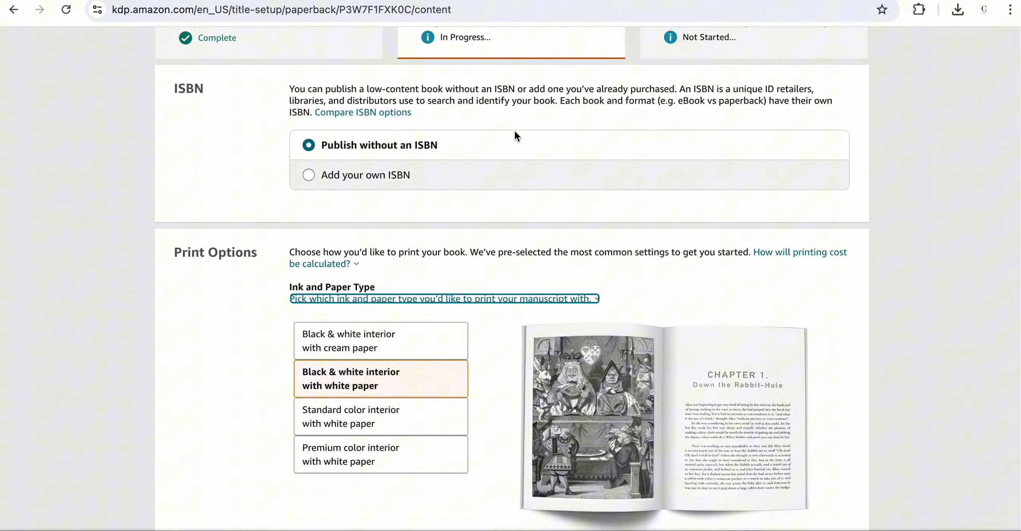
{"action": "scroll", "coordinate": [456, 180], "scroll_direction": "down", "scroll_amount": 3}
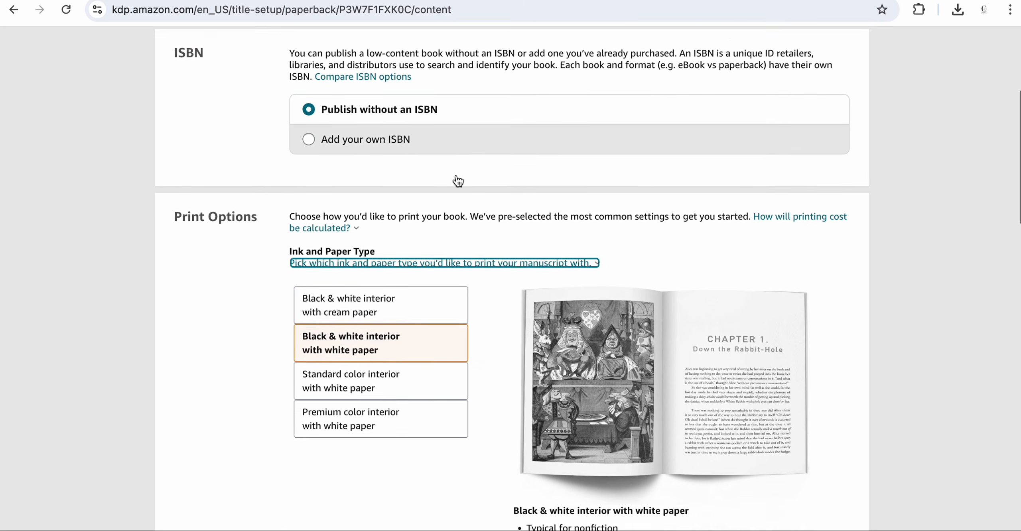
- Change the book's trim size to 8.5 x 11 in
{"action": "scroll", "coordinate": [504, 227], "scroll_direction": "up", "scroll_amount": 6}
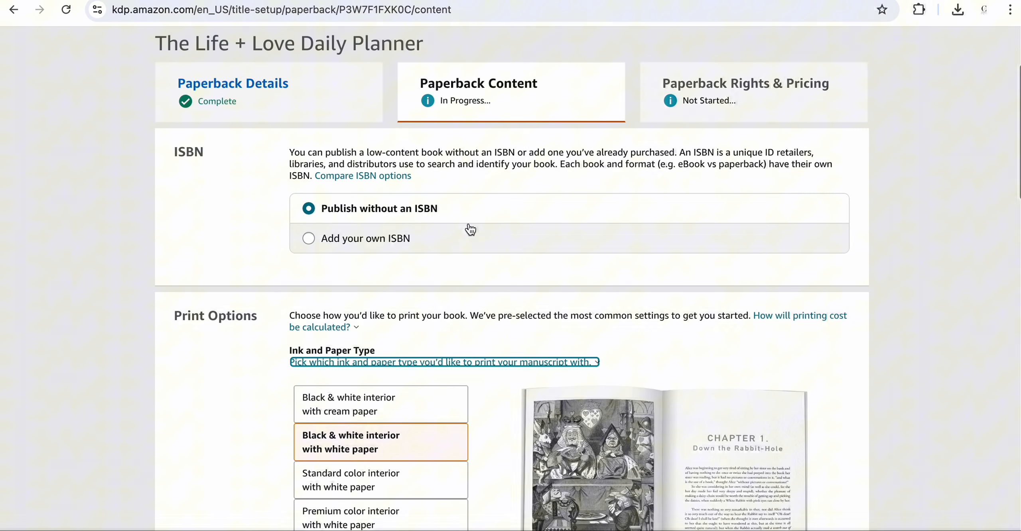
{"action": "scroll", "coordinate": [471, 229], "scroll_direction": "down", "scroll_amount": 2}
{"action": "scroll", "coordinate": [502, 250], "scroll_direction": "down", "scroll_amount": 5}
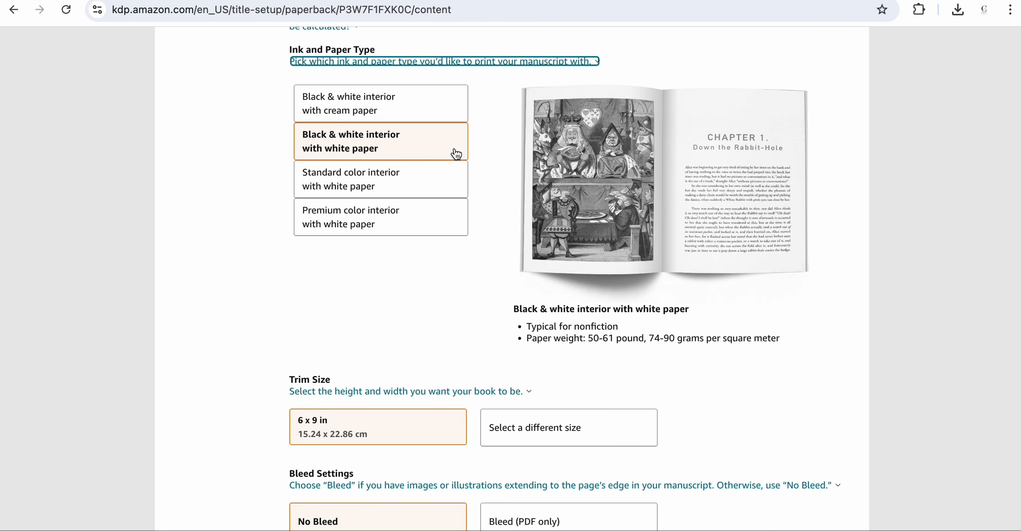
{"action": "scroll", "coordinate": [459, 153], "scroll_direction": "down", "scroll_amount": 6}
{"action": "scroll", "coordinate": [467, 157], "scroll_direction": "up", "scroll_amount": 2}
{"action": "scroll", "coordinate": [469, 158], "scroll_direction": "up", "scroll_amount": 3}
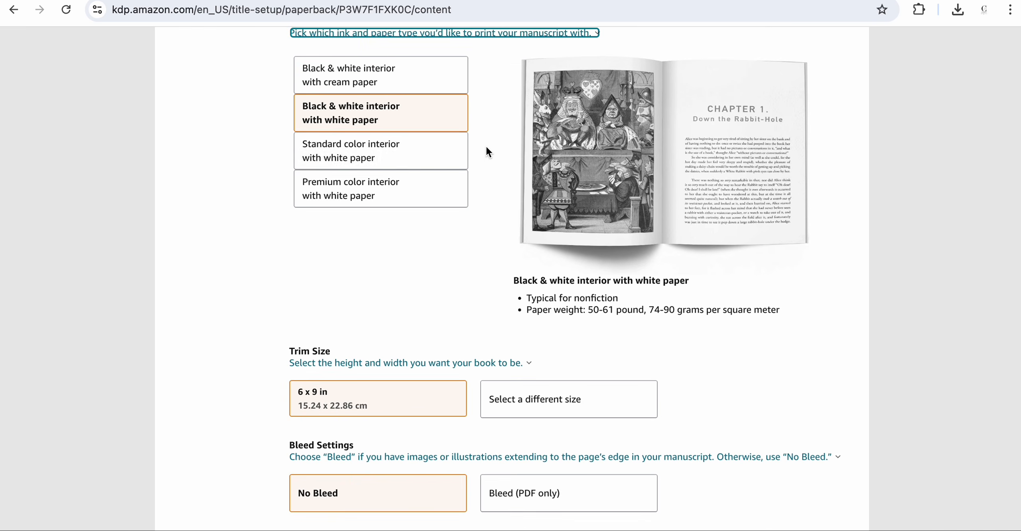
{"action": "scroll", "coordinate": [486, 149], "scroll_direction": "down", "scroll_amount": 4}
{"action": "scroll", "coordinate": [486, 152], "scroll_direction": "down", "scroll_amount": 1}
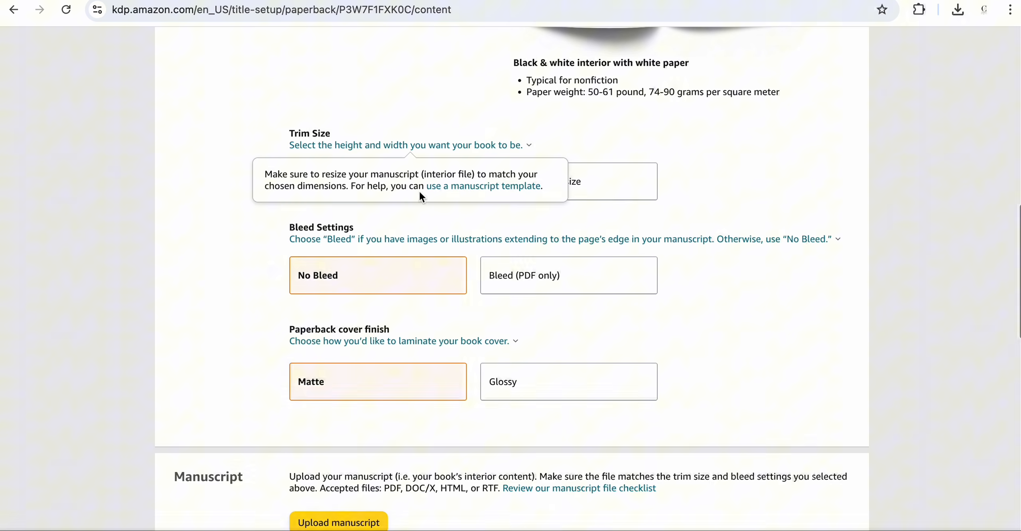
{"action": "left_click", "coordinate": [598, 186]}
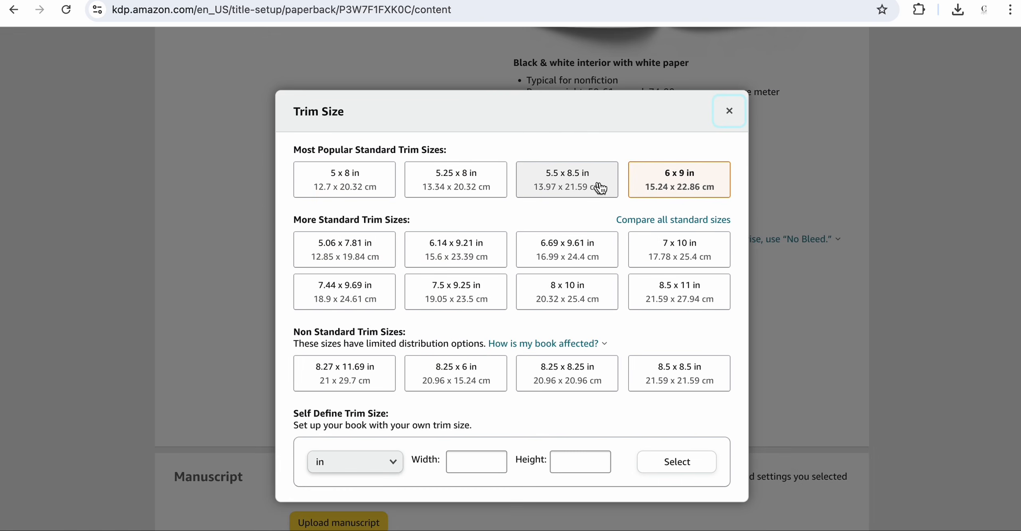
{"action": "scroll", "coordinate": [568, 205], "scroll_direction": "up", "scroll_amount": 1}
{"action": "scroll", "coordinate": [557, 297], "scroll_direction": "down", "scroll_amount": 1}
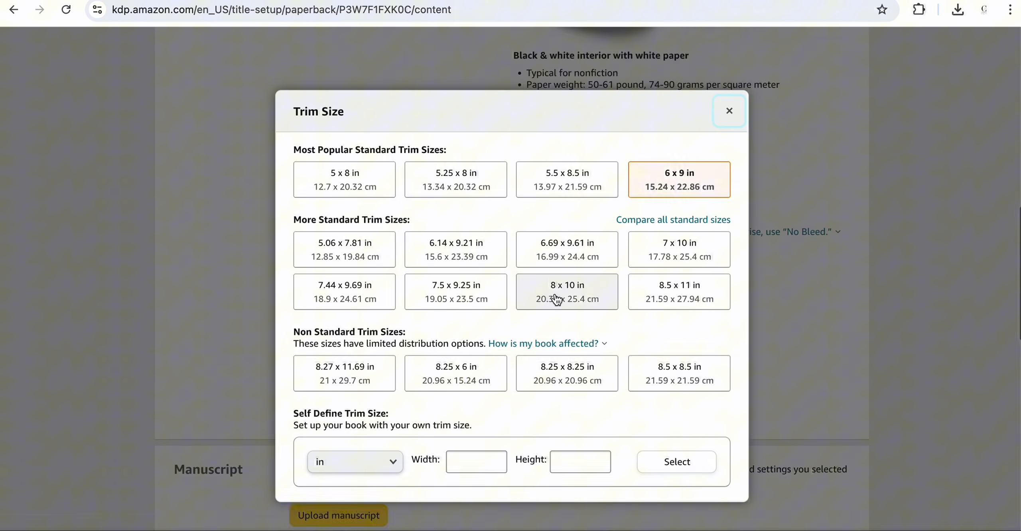
{"action": "left_click", "coordinate": [663, 297]}
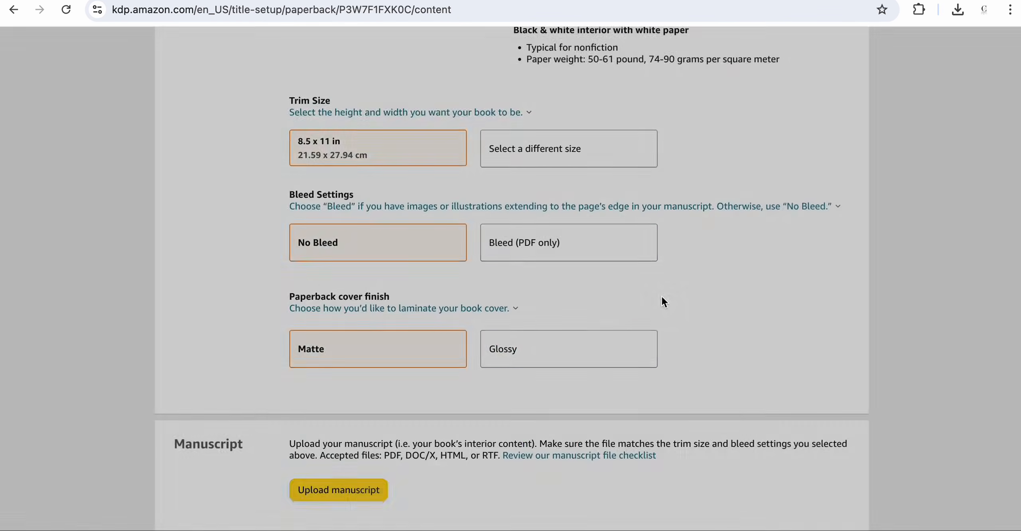
- Set the bleed setting to Bleed (PDF only)
{"action": "scroll", "coordinate": [661, 297], "scroll_direction": "up", "scroll_amount": 1}
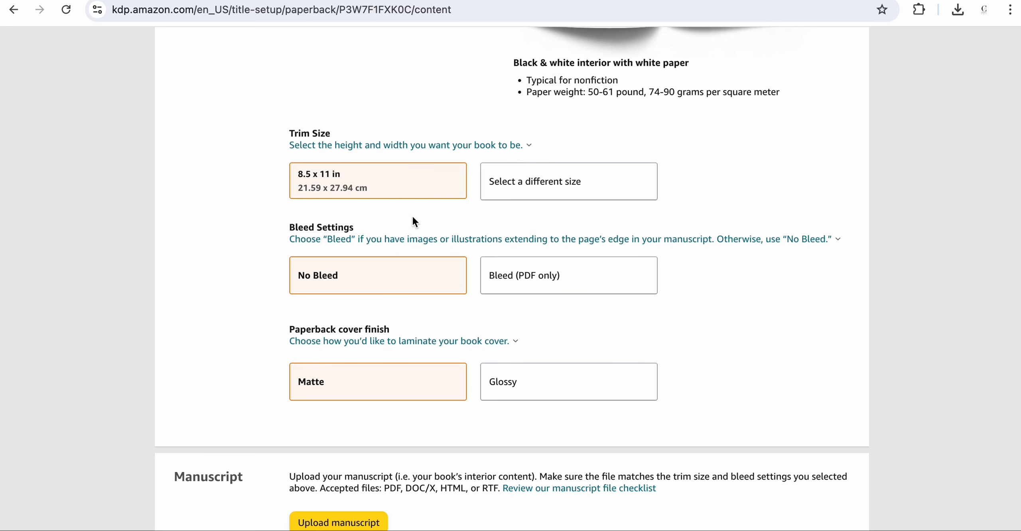
{"action": "scroll", "coordinate": [417, 239], "scroll_direction": "down", "scroll_amount": 1}
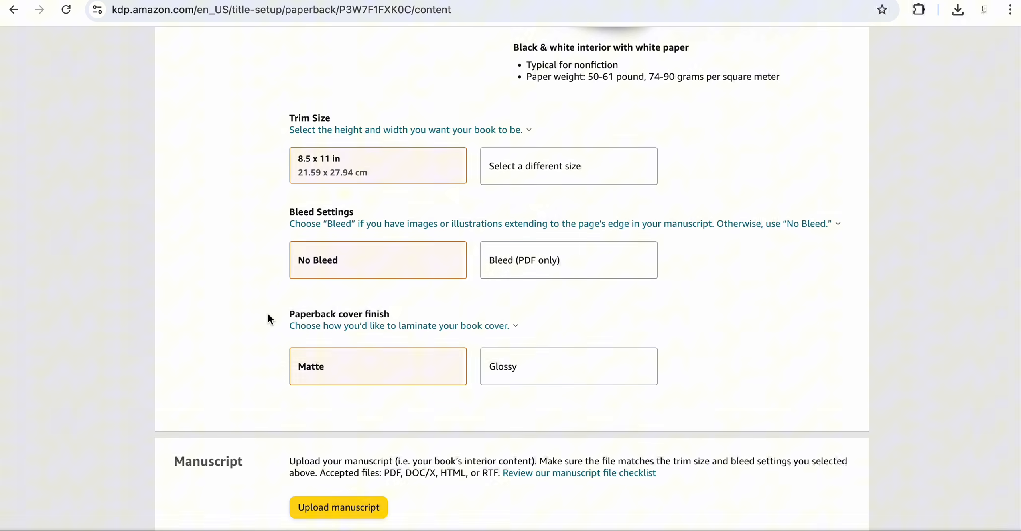
{"action": "left_click", "coordinate": [539, 270]}
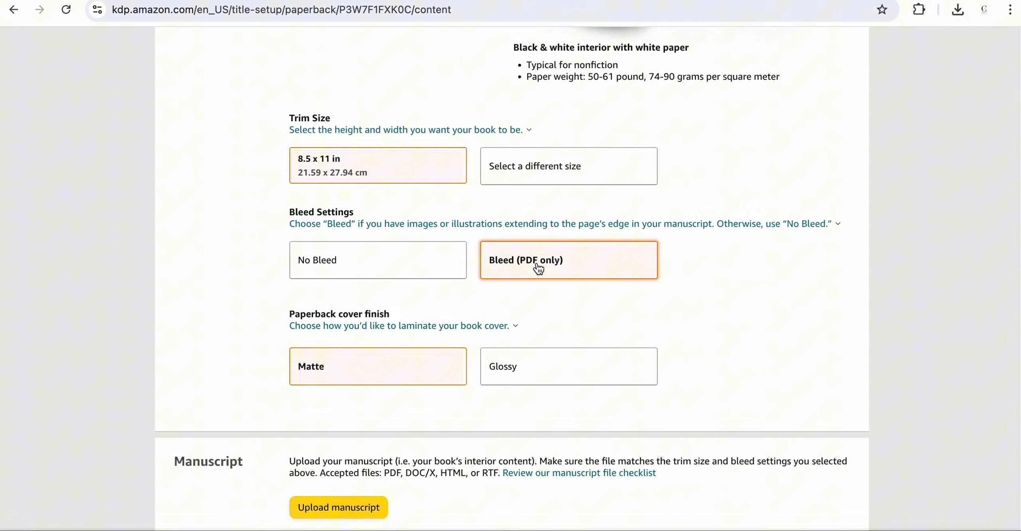
- Upload the manuscript file MagazineAnnualPlanner.pdf from the Downloads folder
{"action": "scroll", "coordinate": [538, 266], "scroll_direction": "down", "scroll_amount": 1}
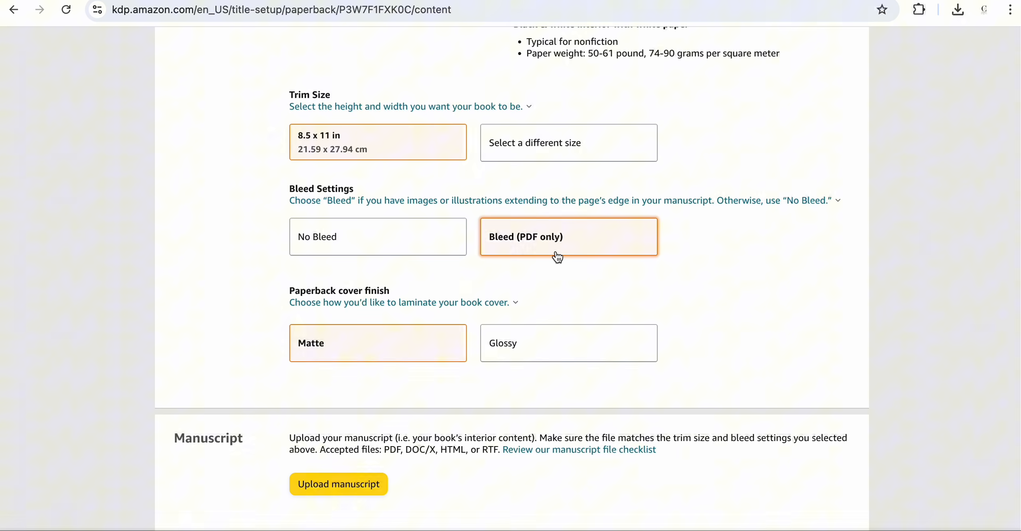
{"action": "scroll", "coordinate": [561, 257], "scroll_direction": "down", "scroll_amount": 1}
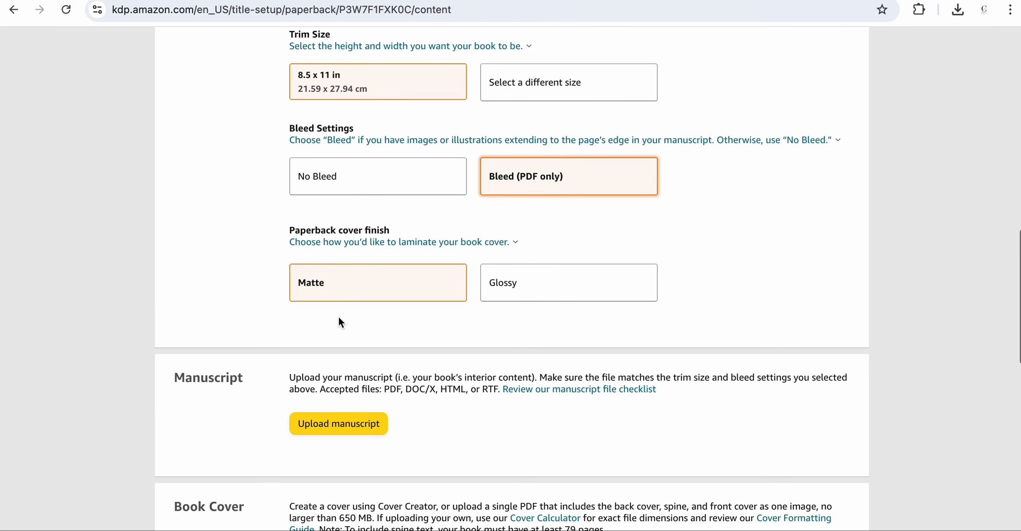
{"action": "scroll", "coordinate": [356, 306], "scroll_direction": "down", "scroll_amount": 1}
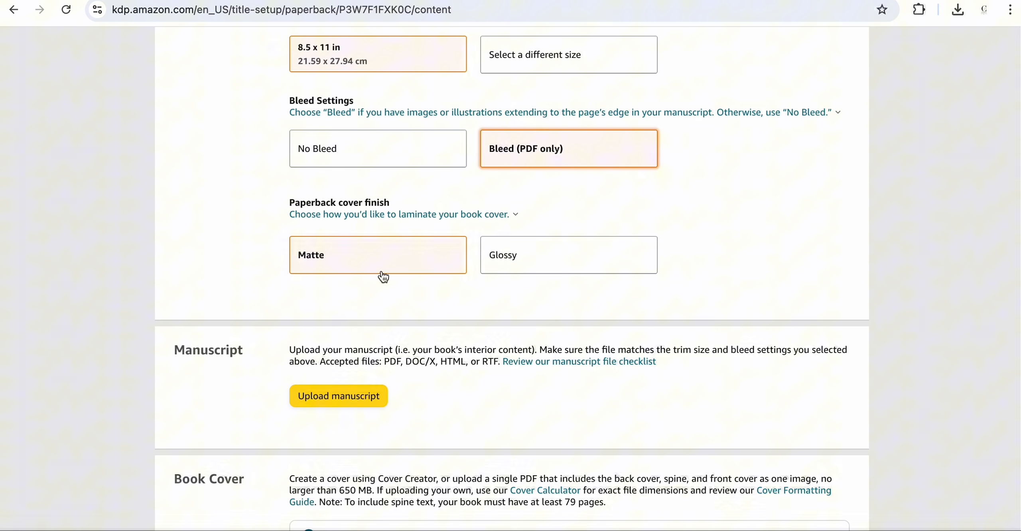
{"action": "scroll", "coordinate": [382, 275], "scroll_direction": "down", "scroll_amount": 3}
{"action": "scroll", "coordinate": [474, 288], "scroll_direction": "down", "scroll_amount": 2}
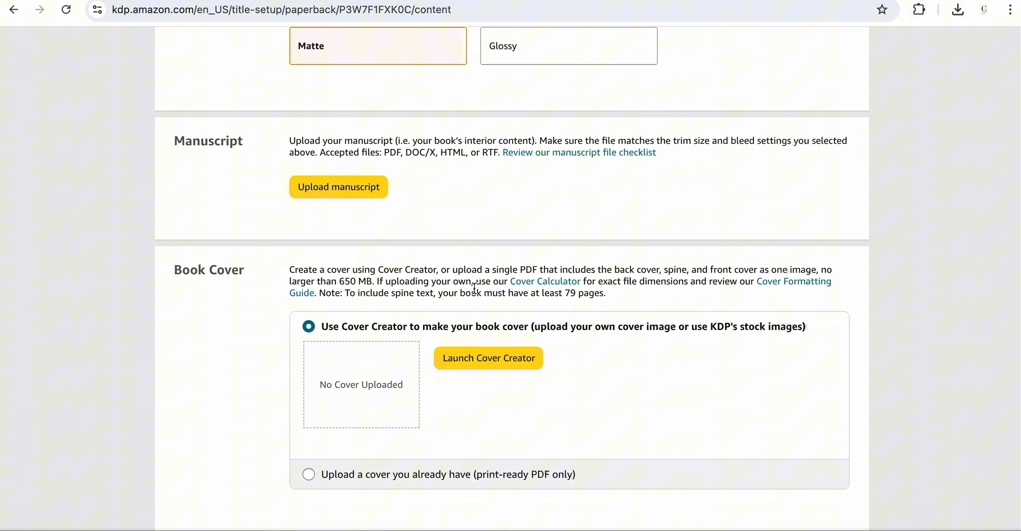
{"action": "left_click", "coordinate": [354, 190]}
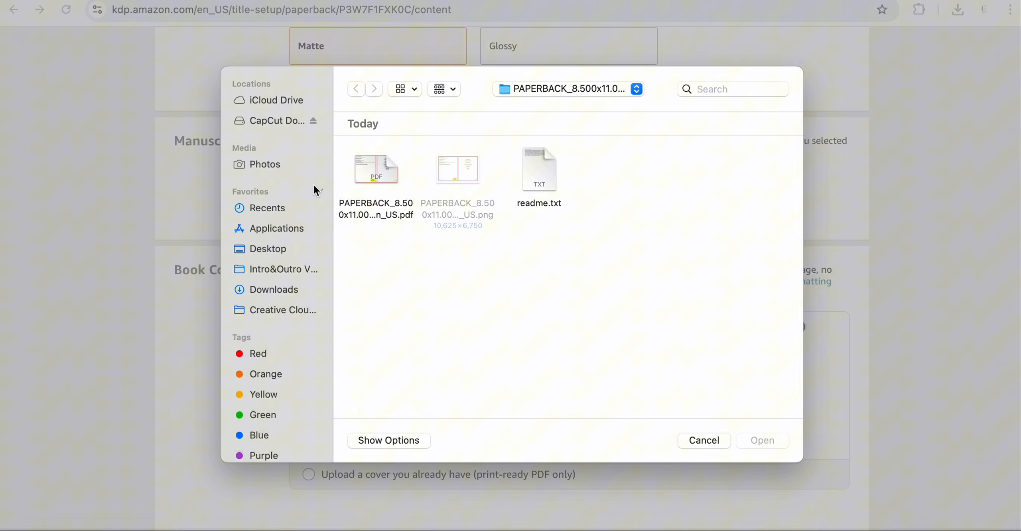
{"action": "left_click", "coordinate": [283, 296]}
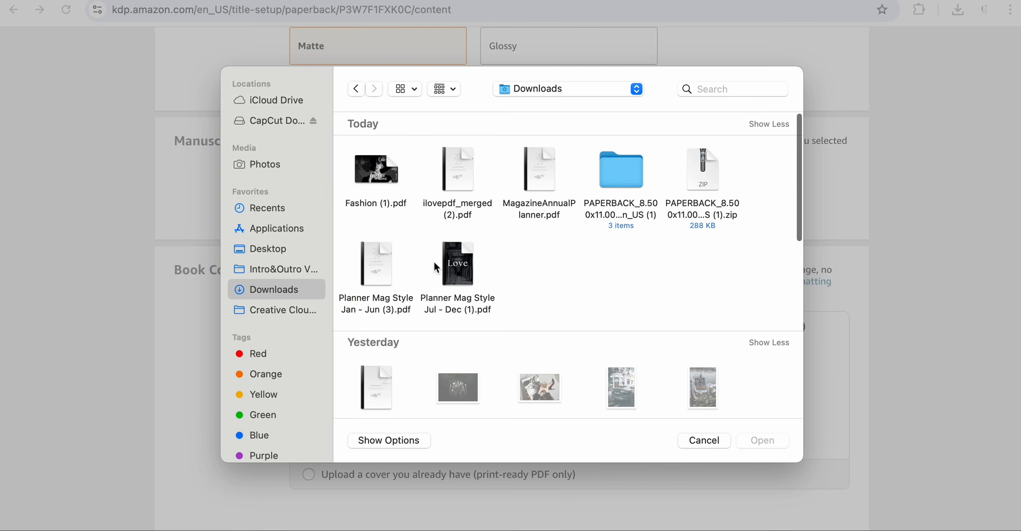
{"action": "left_click", "coordinate": [552, 158]}
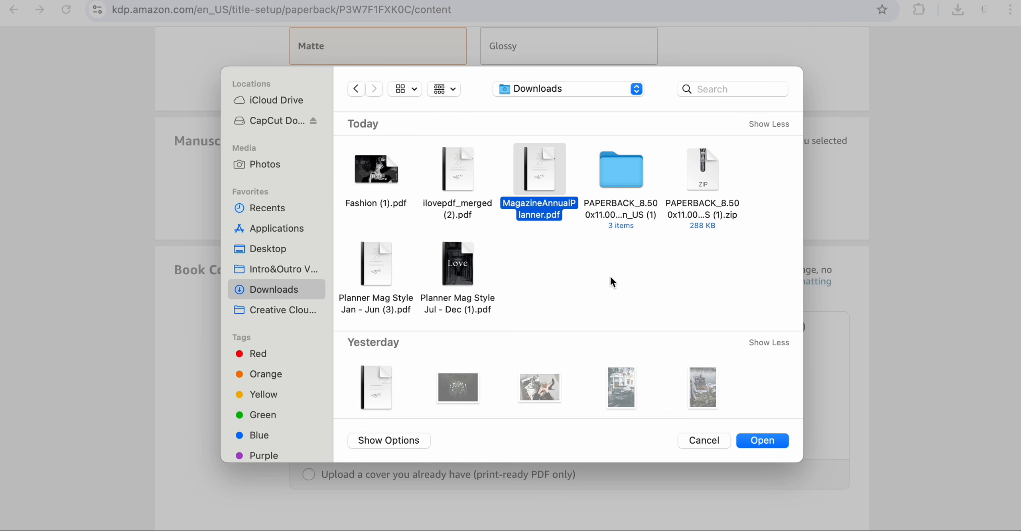
{"action": "mouse_move", "coordinate": [536, 180]}
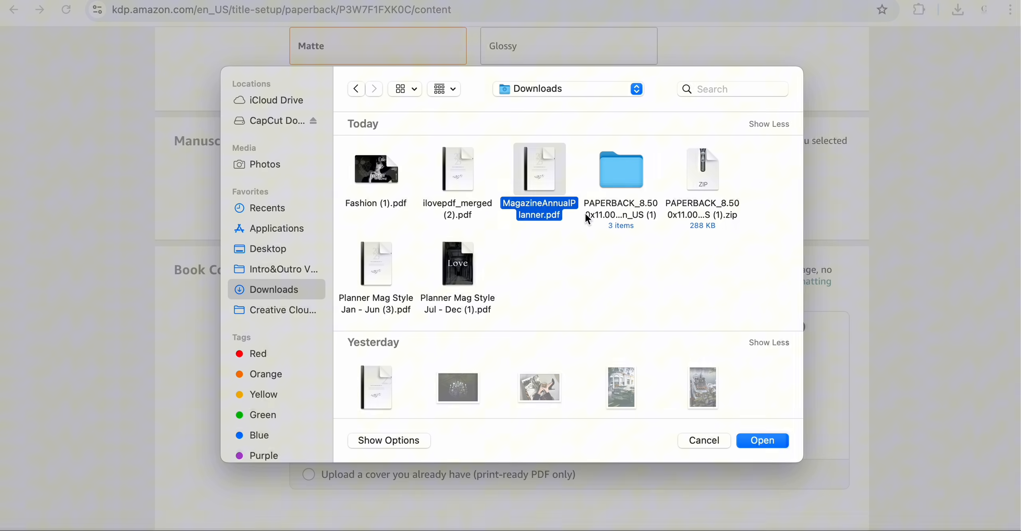
{"action": "left_click", "coordinate": [747, 444]}
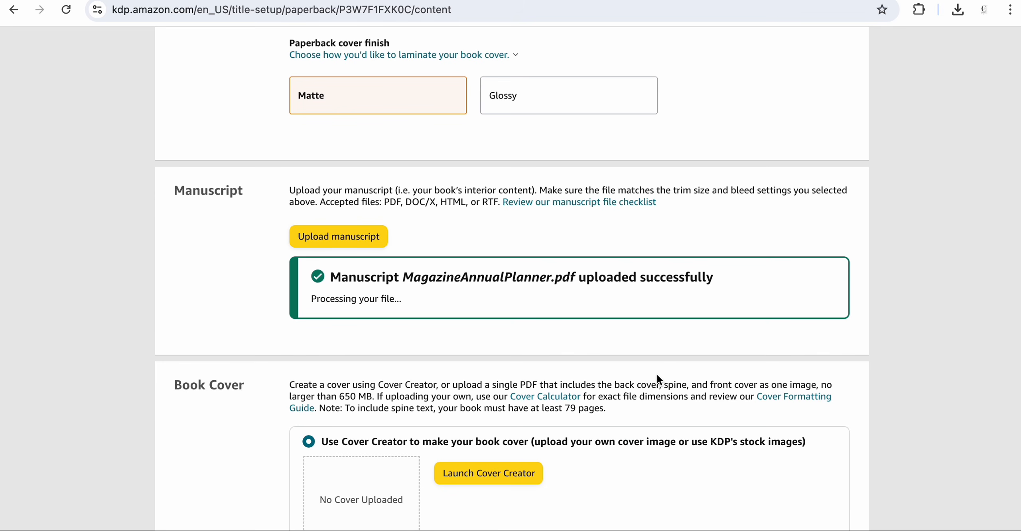
- Switch the book cover to uploading an existing print-ready PDF and upload Fashion (1).pdf from Downloads
{"action": "scroll", "coordinate": [657, 365], "scroll_direction": "down", "scroll_amount": 5}
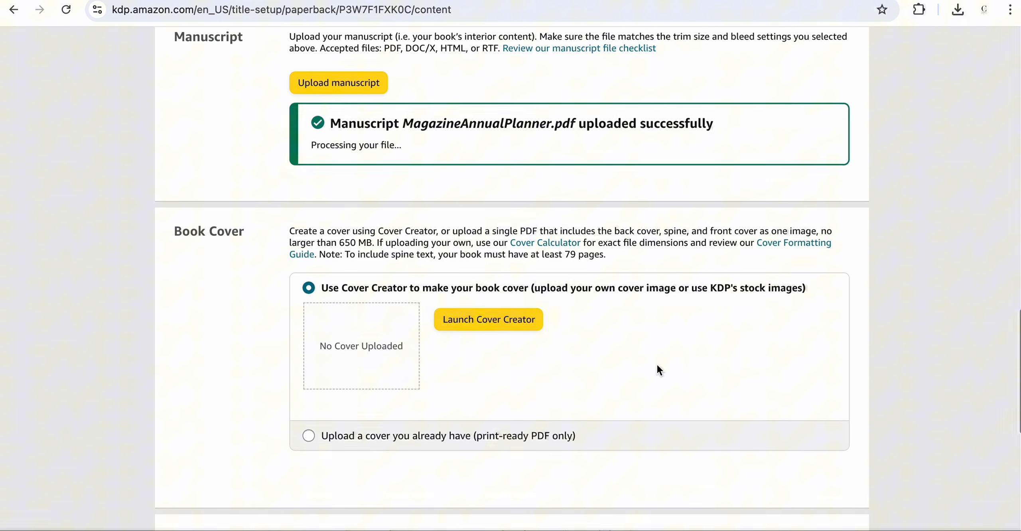
{"action": "scroll", "coordinate": [656, 364], "scroll_direction": "down", "scroll_amount": 1}
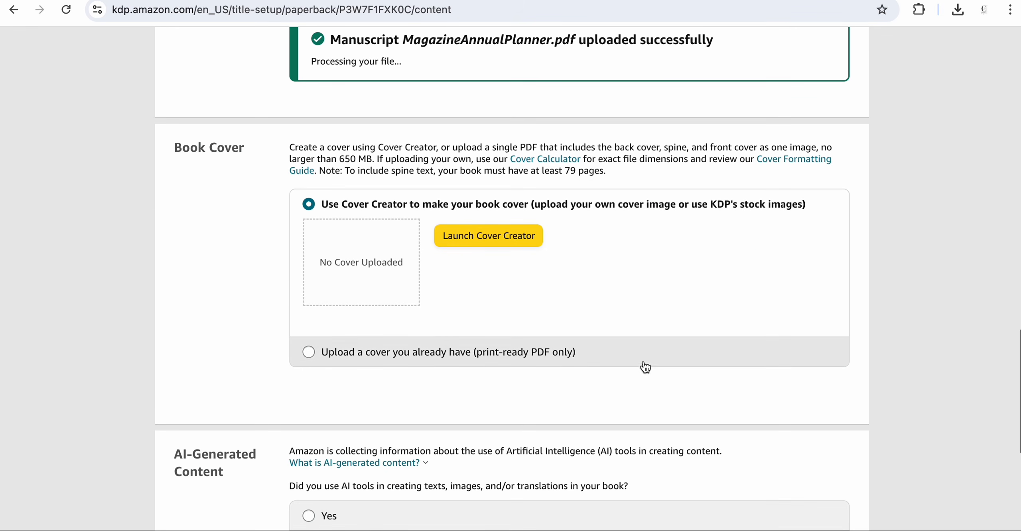
{"action": "left_click", "coordinate": [309, 353]}
{"action": "scroll", "coordinate": [410, 343], "scroll_direction": "down", "scroll_amount": 1}
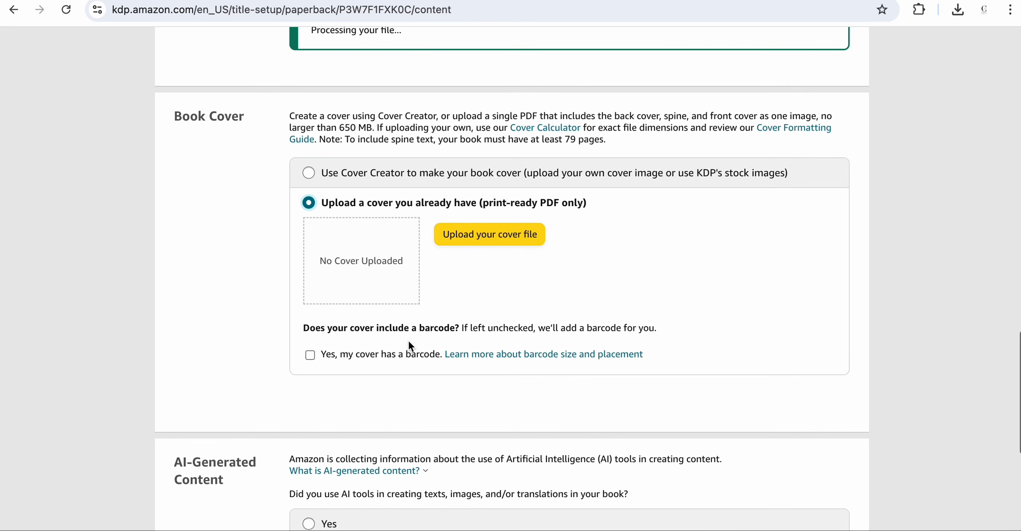
{"action": "left_click", "coordinate": [490, 235]}
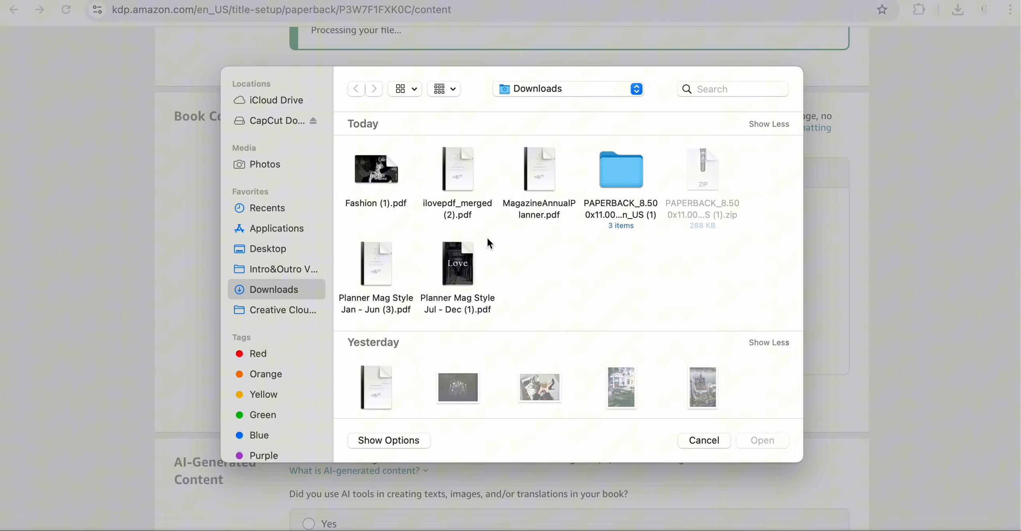
{"action": "left_click", "coordinate": [371, 168]}
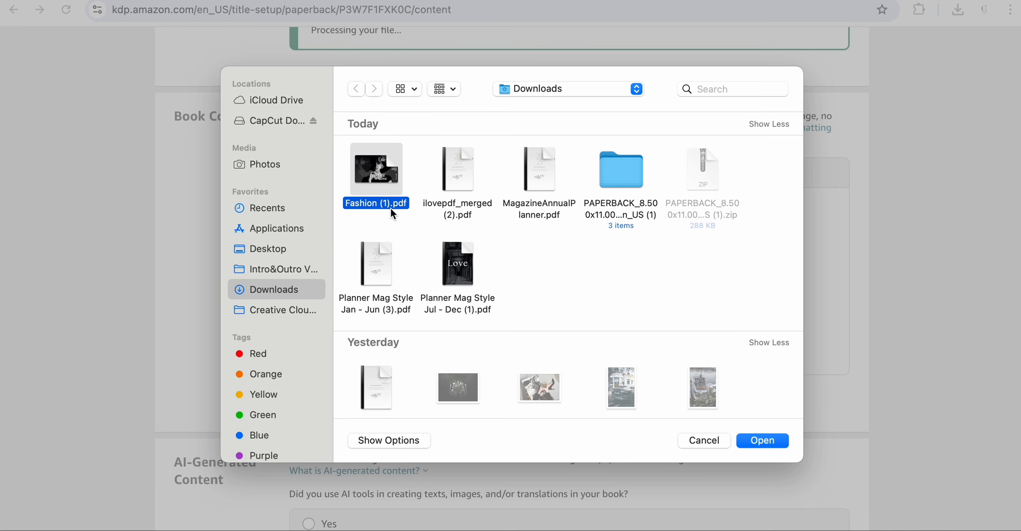
{"action": "left_click", "coordinate": [773, 441]}
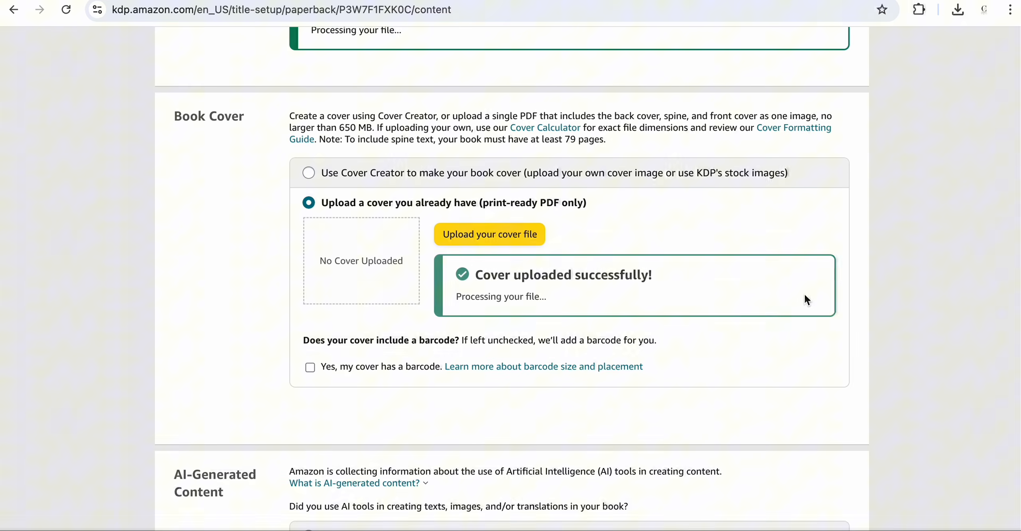
- Declare that AI tools were used, setting texts to "Some sections, with extensive editing"
{"action": "scroll", "coordinate": [804, 295], "scroll_direction": "down", "scroll_amount": 6}
{"action": "scroll", "coordinate": [805, 299], "scroll_direction": "down", "scroll_amount": 1}
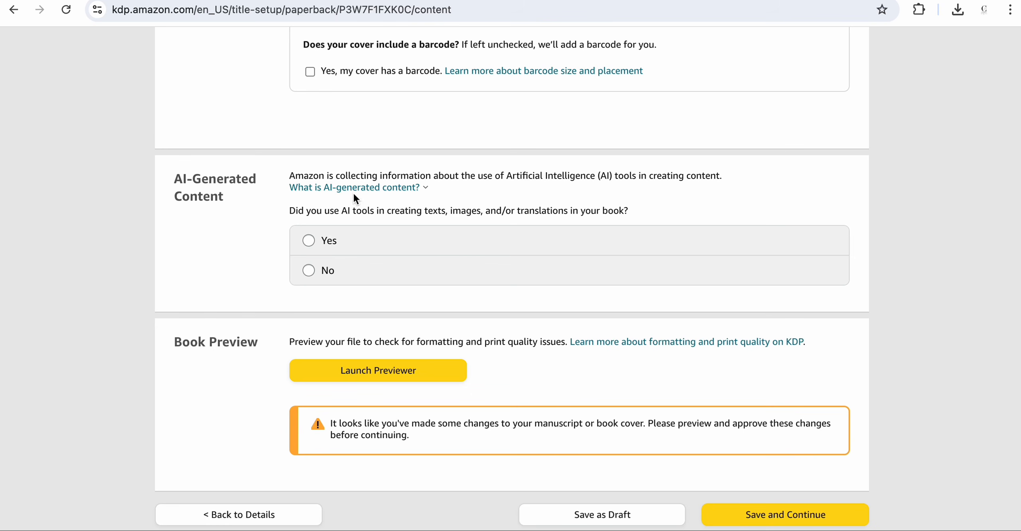
{"action": "mouse_move", "coordinate": [364, 193]}
{"action": "left_click", "coordinate": [300, 244]}
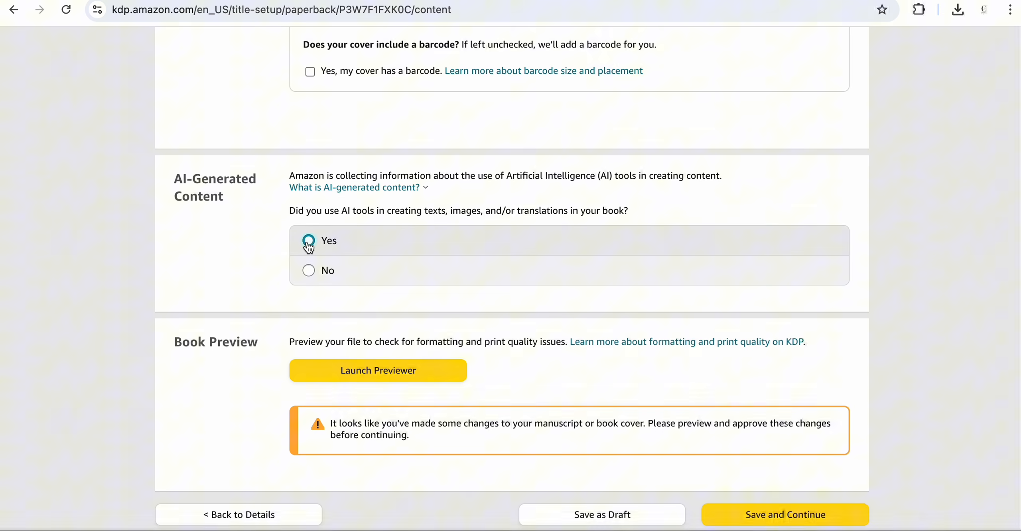
{"action": "scroll", "coordinate": [497, 239], "scroll_direction": "down", "scroll_amount": 2}
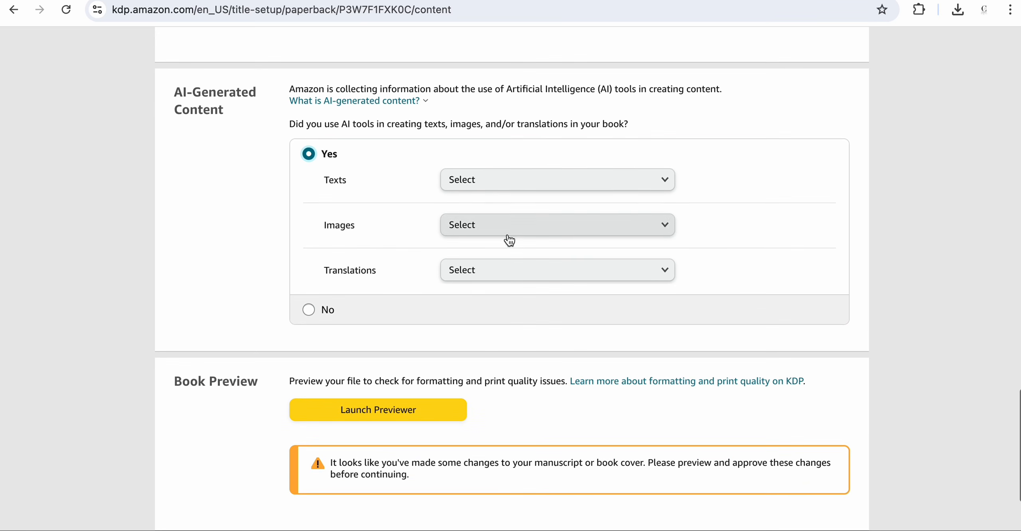
{"action": "left_click", "coordinate": [639, 185]}
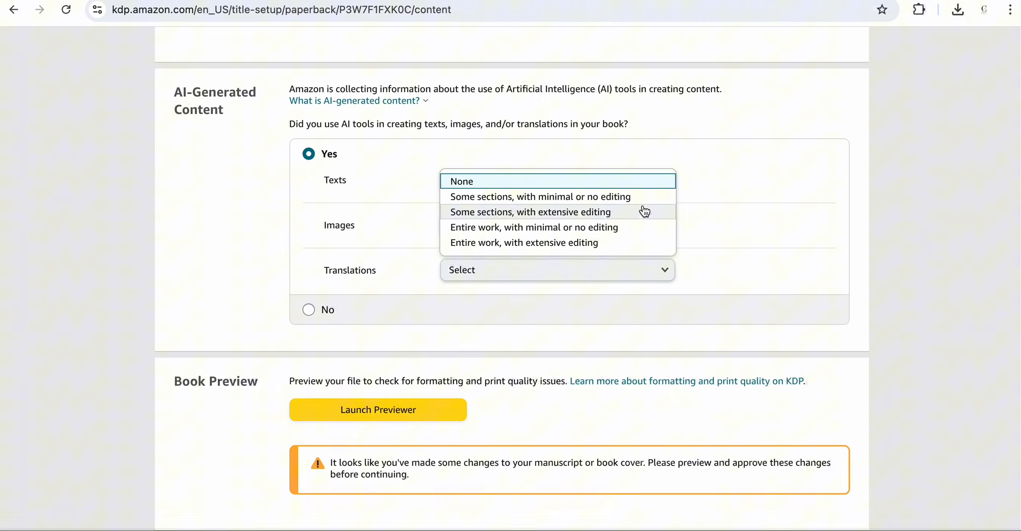
{"action": "left_click", "coordinate": [615, 218]}
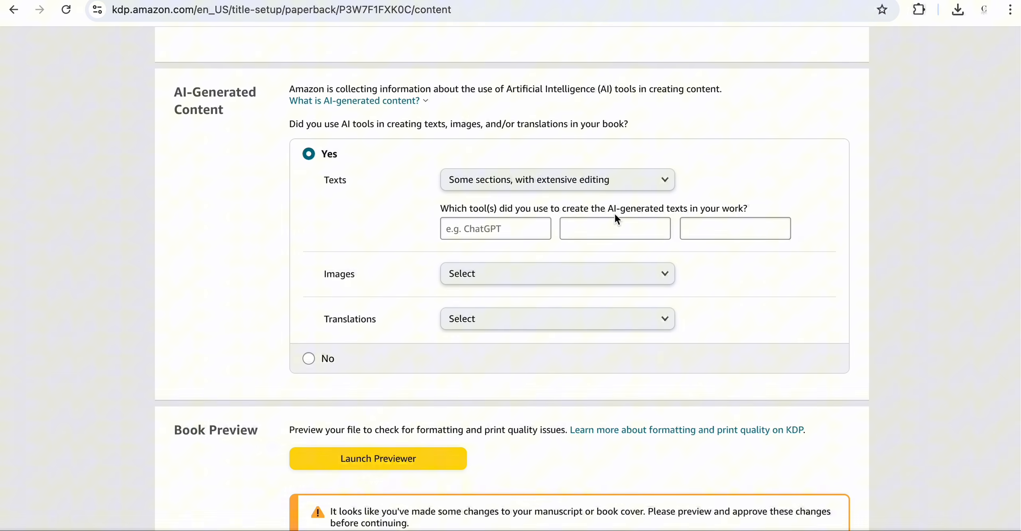
- Enter ChatGPT as the tool used to create the AI-generated texts
{"action": "scroll", "coordinate": [694, 200], "scroll_direction": "down", "scroll_amount": 2}
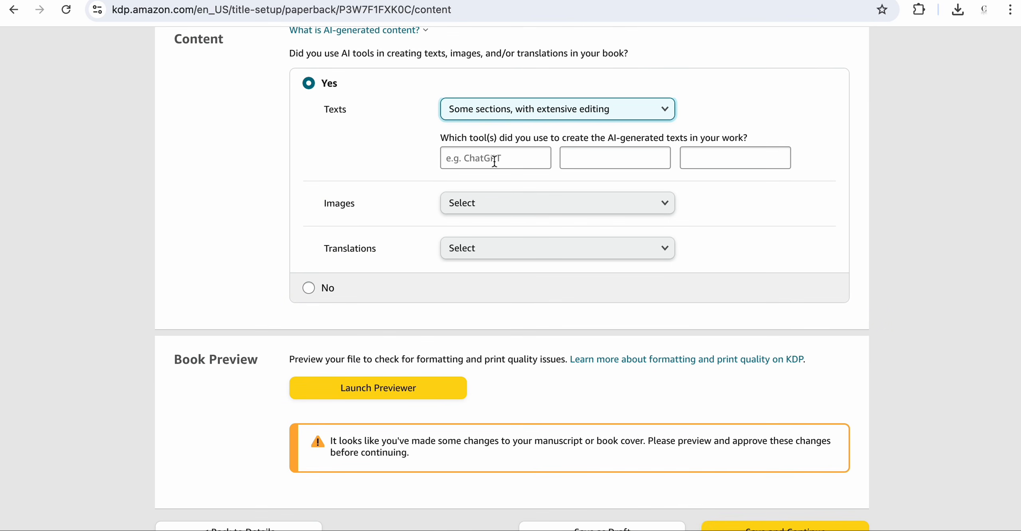
{"action": "left_click", "coordinate": [494, 161]}
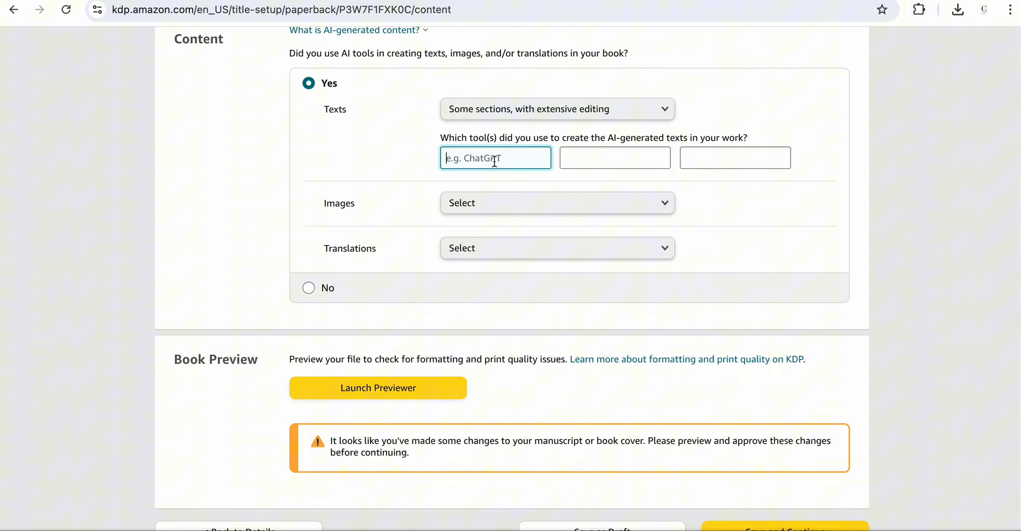
{"action": "type", "text": "ChatGPT"}
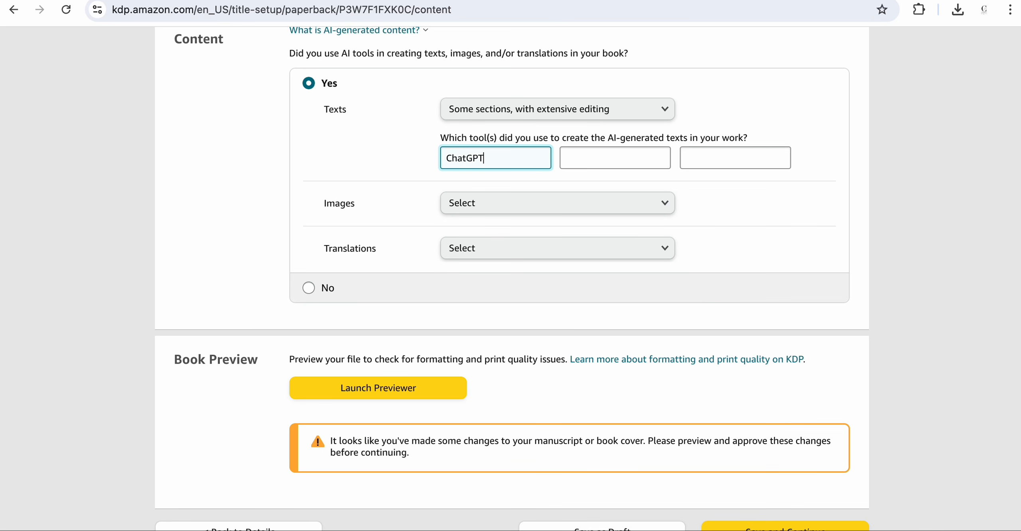
{"action": "left_click", "coordinate": [811, 215]}
- Set both the AI-generated images and translations answers to None
{"action": "scroll", "coordinate": [811, 214], "scroll_direction": "down", "scroll_amount": 1}
{"action": "scroll", "coordinate": [811, 215], "scroll_direction": "up", "scroll_amount": 2}
{"action": "scroll", "coordinate": [812, 219], "scroll_direction": "down", "scroll_amount": 1}
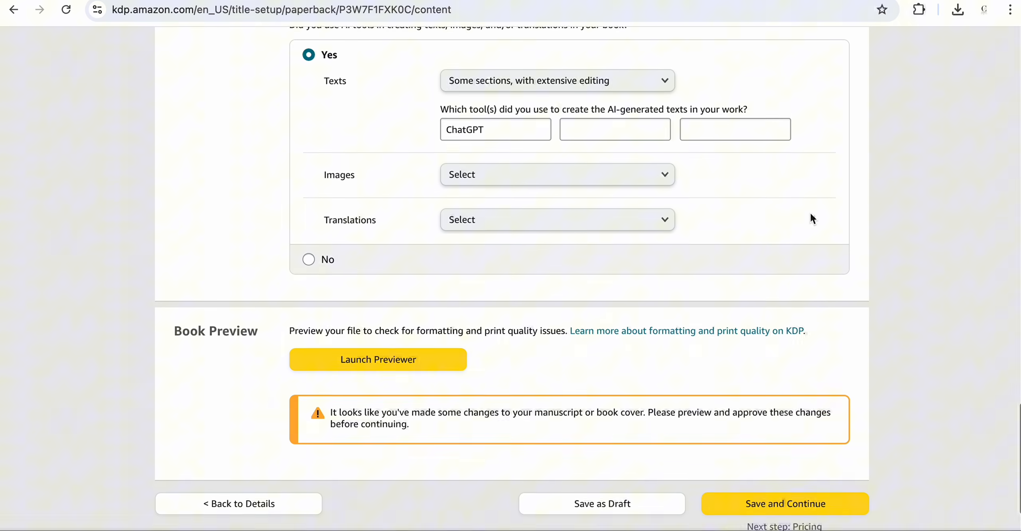
{"action": "left_click", "coordinate": [659, 170]}
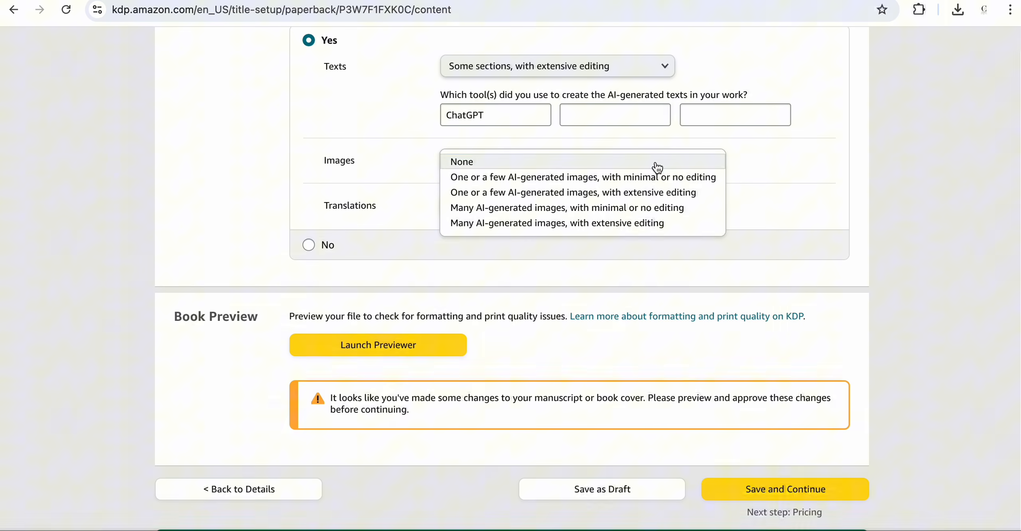
{"action": "left_click", "coordinate": [658, 168]}
{"action": "left_click", "coordinate": [653, 209]}
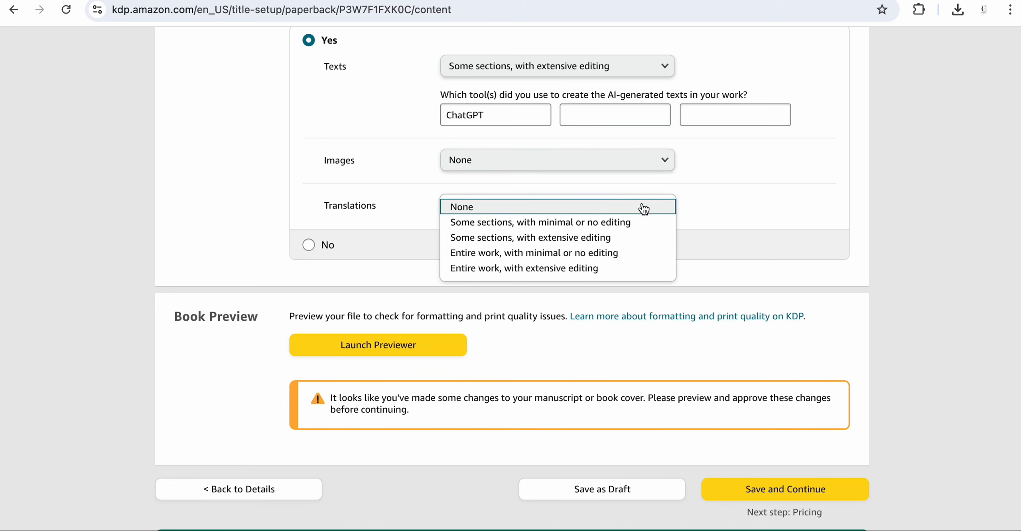
{"action": "left_click", "coordinate": [622, 205]}
- Launch the Print Previewer and page through the cover and interior spreads to check the layout
{"action": "scroll", "coordinate": [702, 202], "scroll_direction": "down", "scroll_amount": 2}
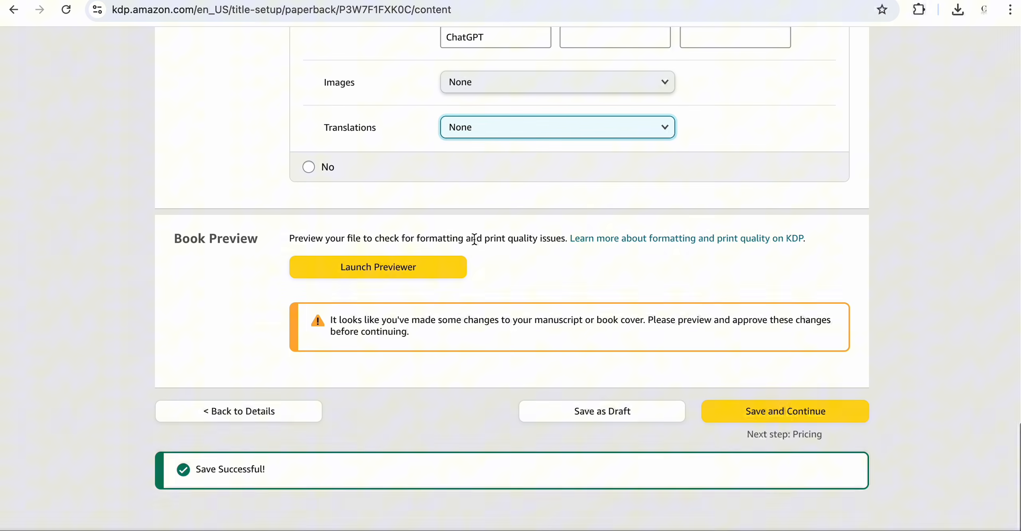
{"action": "scroll", "coordinate": [597, 240], "scroll_direction": "down", "scroll_amount": 1}
{"action": "scroll", "coordinate": [597, 127], "scroll_direction": "up", "scroll_amount": 10}
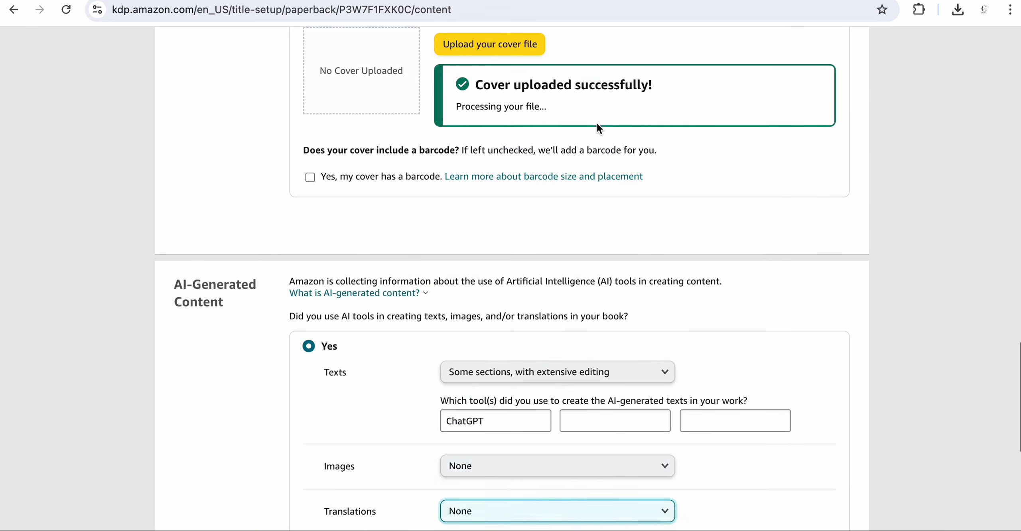
{"action": "scroll", "coordinate": [597, 128], "scroll_direction": "down", "scroll_amount": 12}
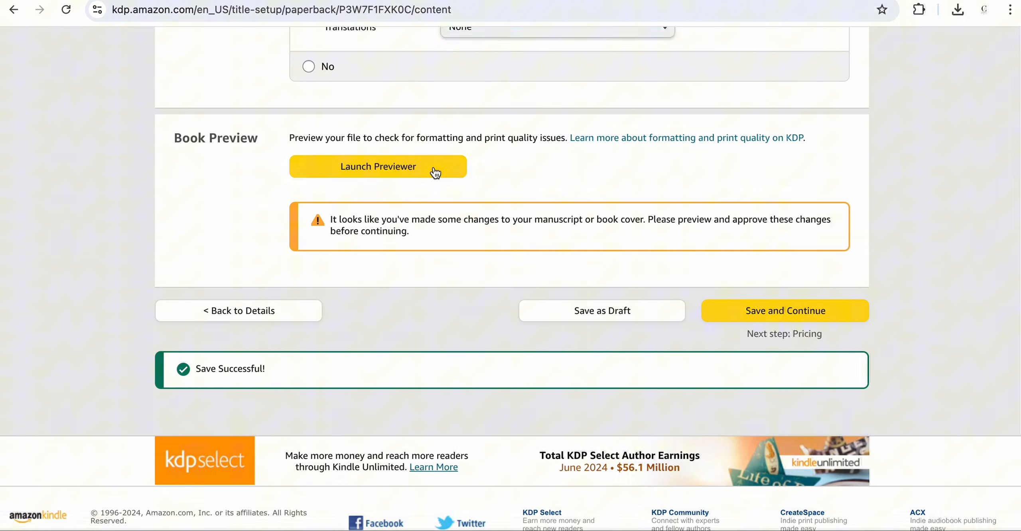
{"action": "left_click", "coordinate": [436, 171]}
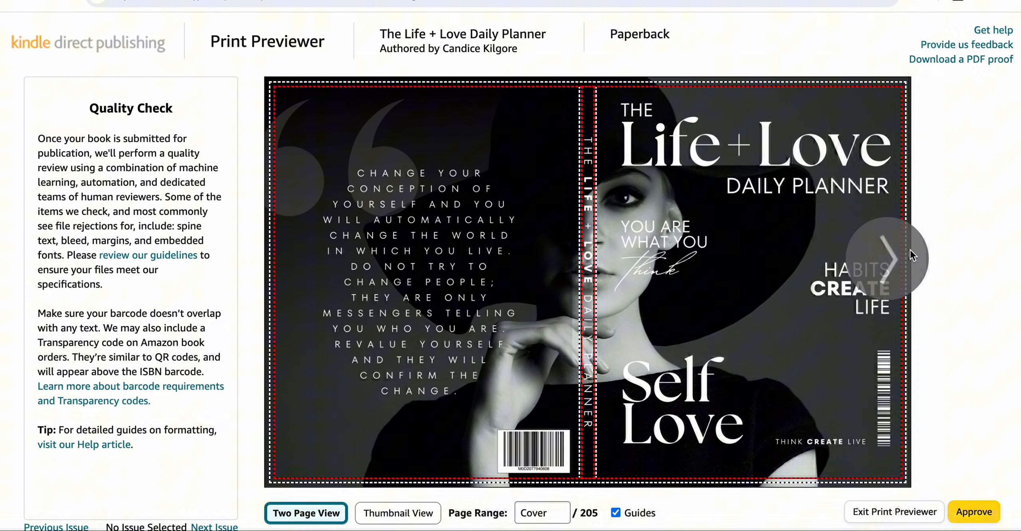
{"action": "left_click", "coordinate": [911, 249]}
{"action": "left_click", "coordinate": [910, 250]}
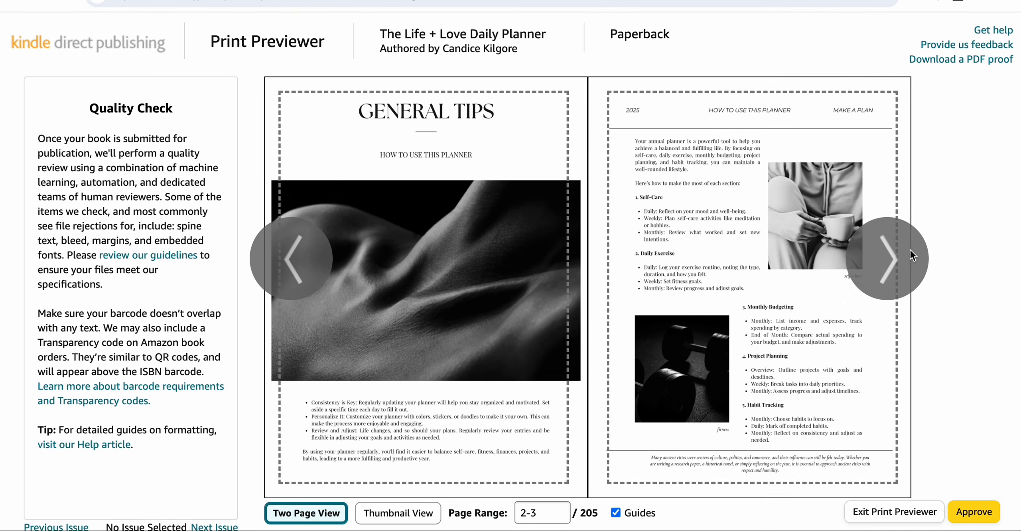
{"action": "left_click", "coordinate": [911, 250]}
{"action": "left_click", "coordinate": [301, 269]}
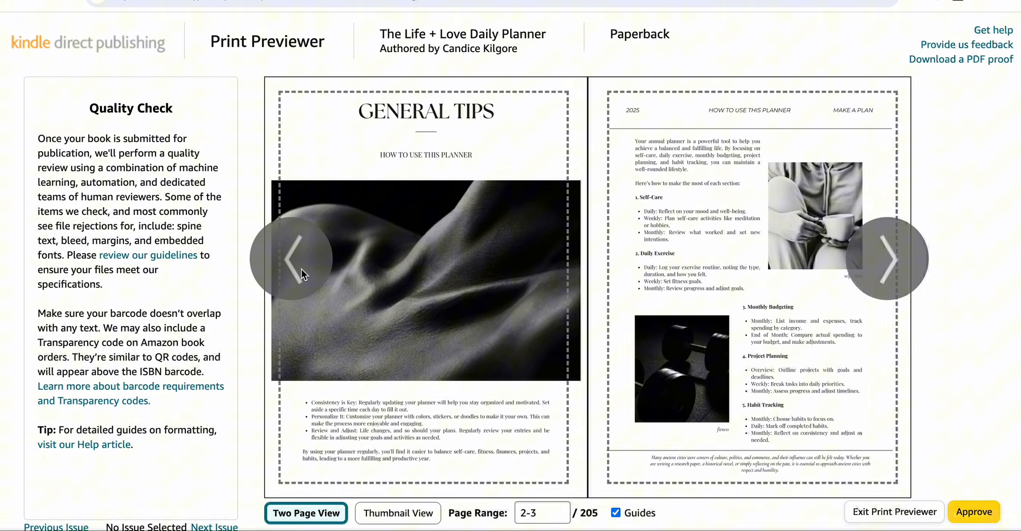
{"action": "left_click", "coordinate": [305, 267]}
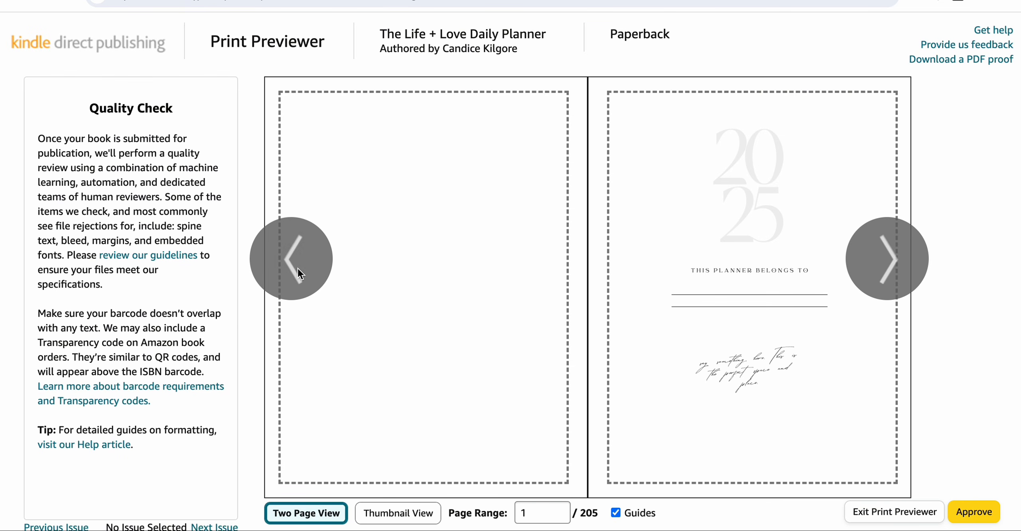
{"action": "left_click", "coordinate": [883, 262]}
{"action": "left_click", "coordinate": [884, 263]}
{"action": "left_click", "coordinate": [883, 264]}
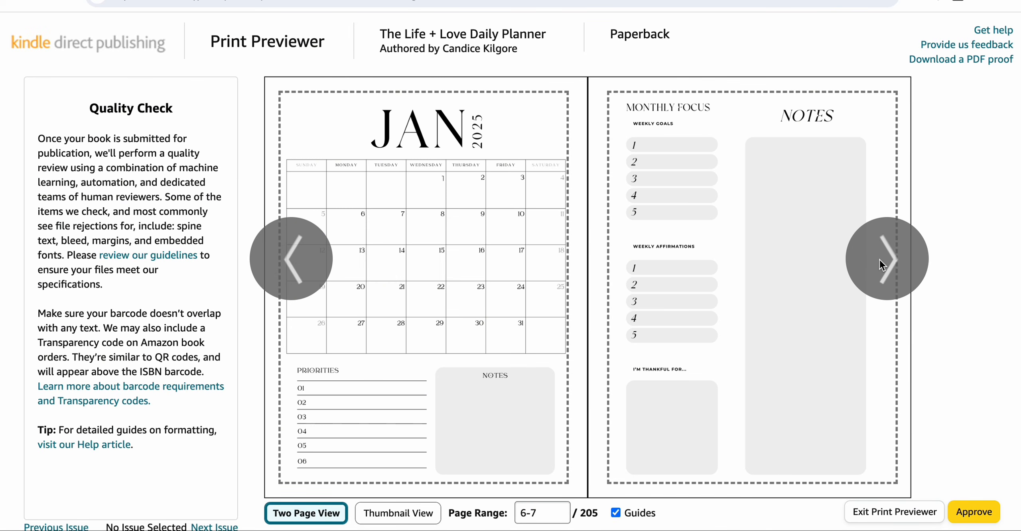
{"action": "left_click", "coordinate": [883, 264]}
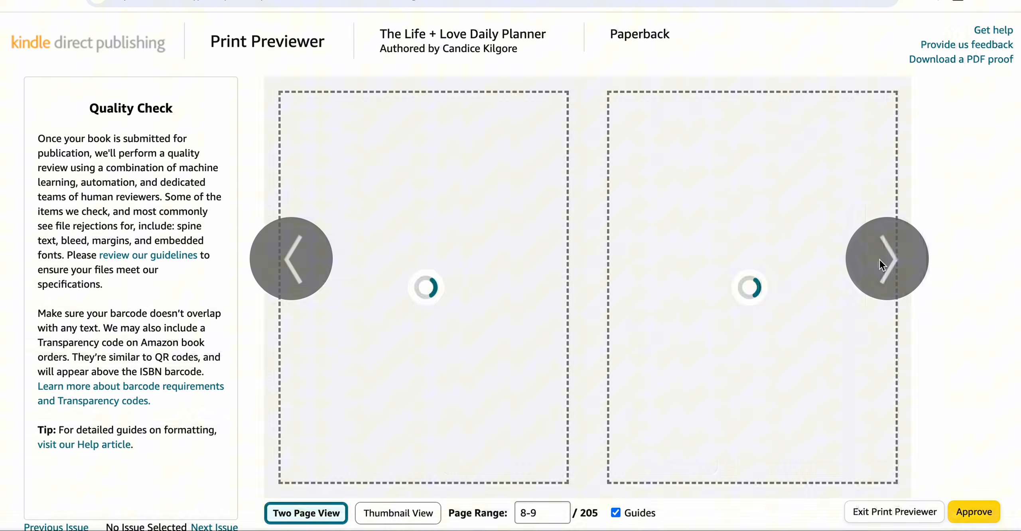
{"action": "left_click", "coordinate": [882, 264]}
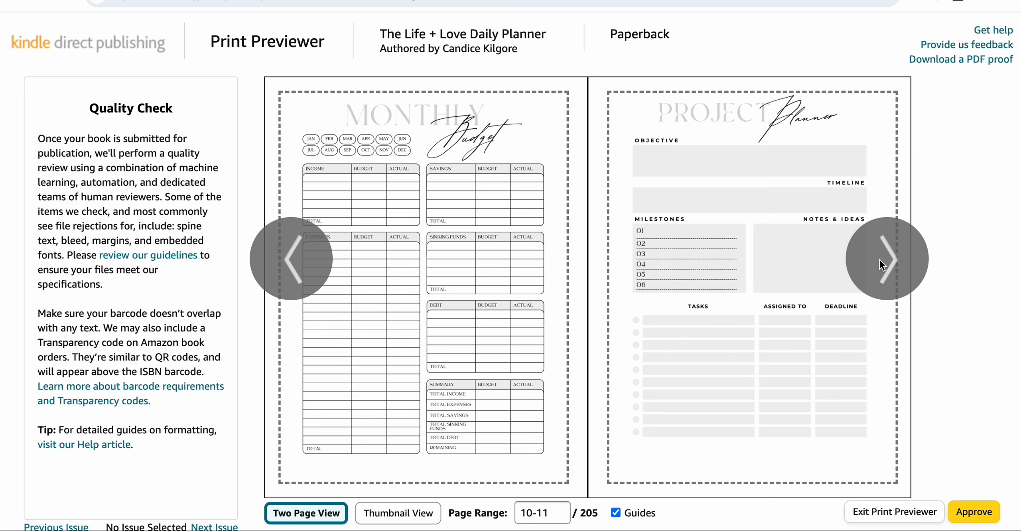
{"action": "left_click", "coordinate": [288, 252]}
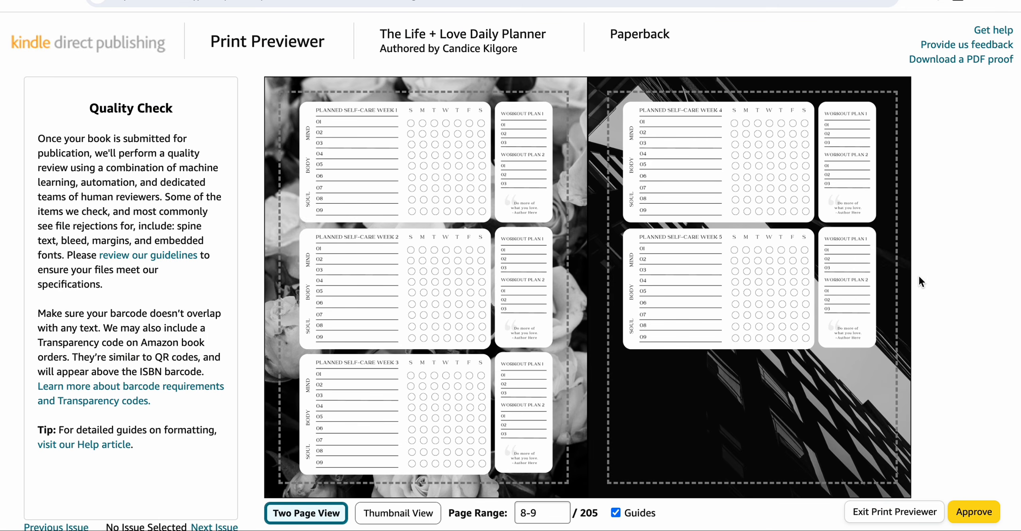
{"action": "left_click", "coordinate": [891, 260]}
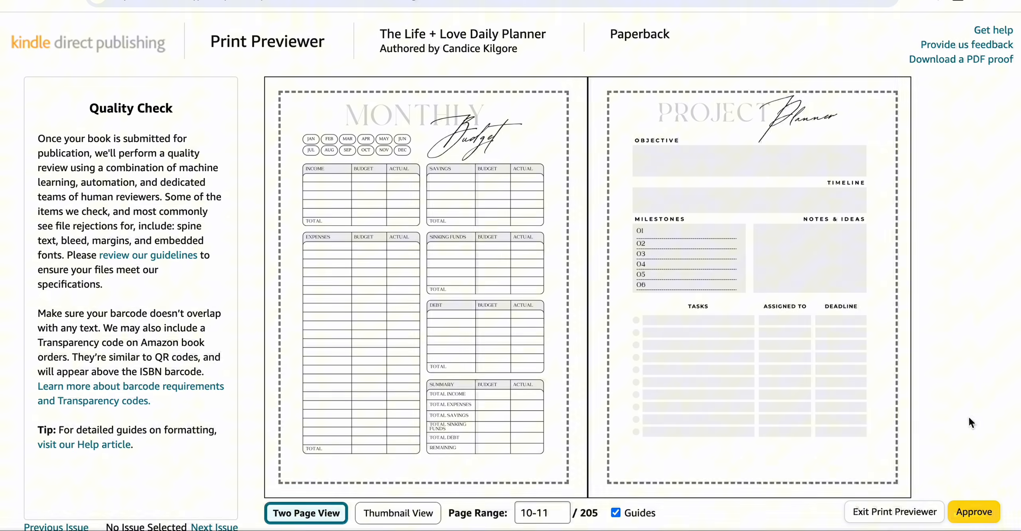
{"action": "left_click", "coordinate": [897, 264]}
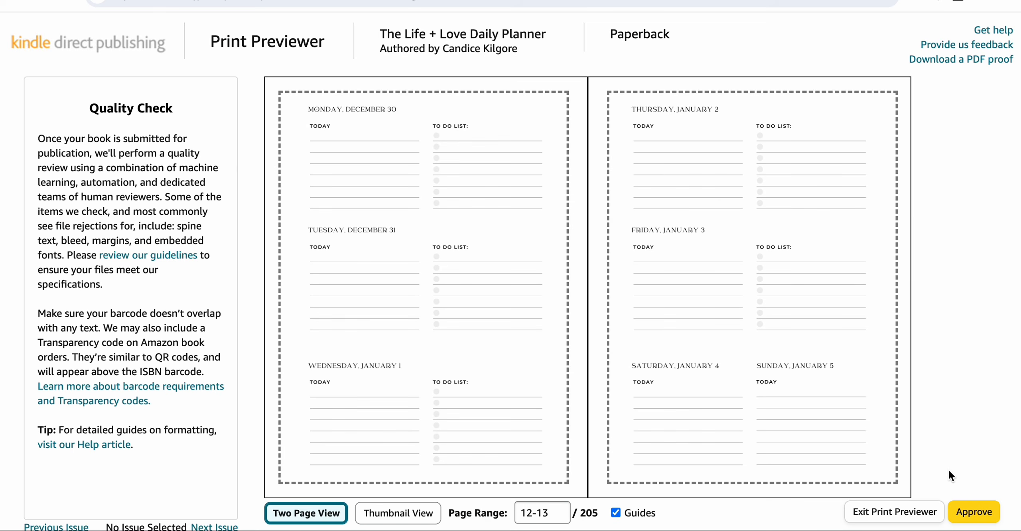
- Approve the print preview and save the paperback content, continuing to the pricing page
{"action": "left_click", "coordinate": [971, 518]}
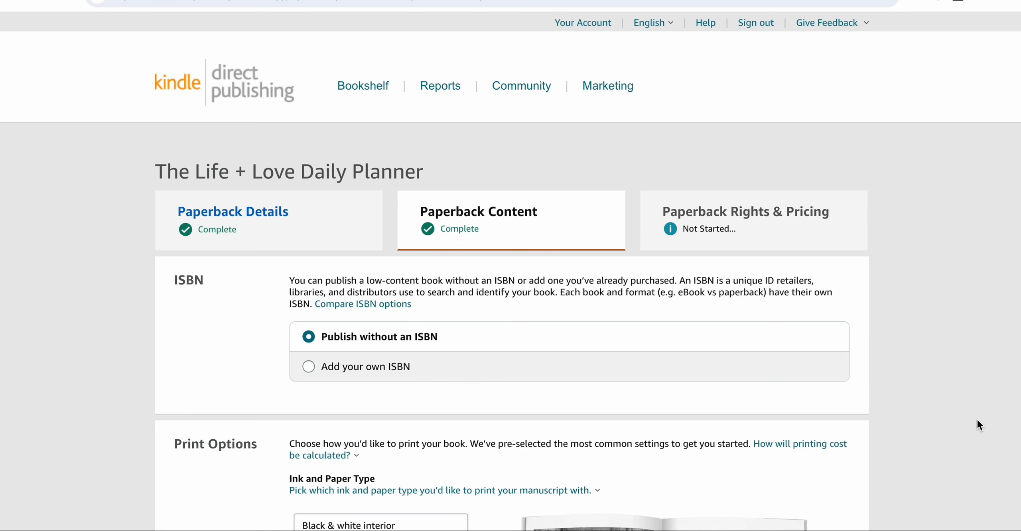
{"action": "scroll", "coordinate": [977, 419], "scroll_direction": "down", "scroll_amount": 15}
{"action": "scroll", "coordinate": [977, 421], "scroll_direction": "down", "scroll_amount": 20}
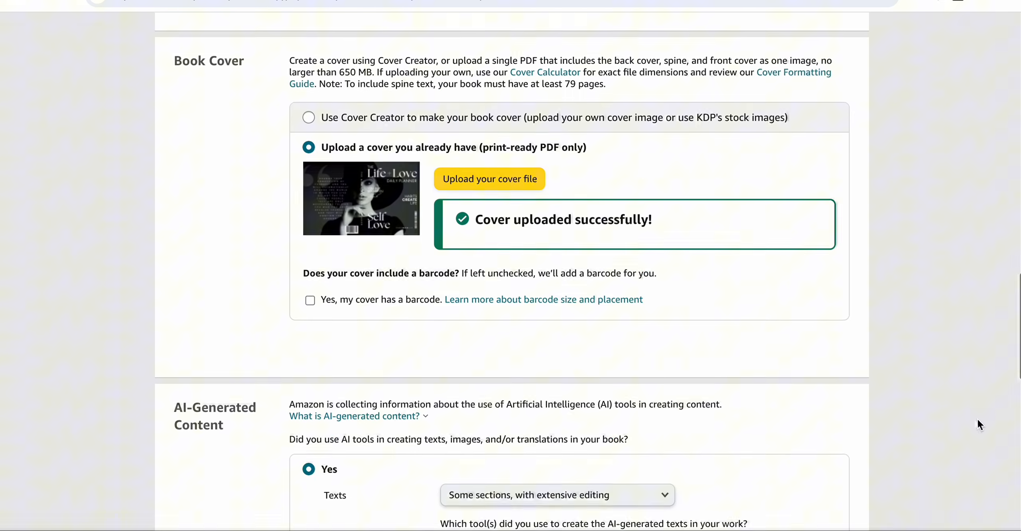
{"action": "scroll", "coordinate": [978, 420], "scroll_direction": "down", "scroll_amount": 2}
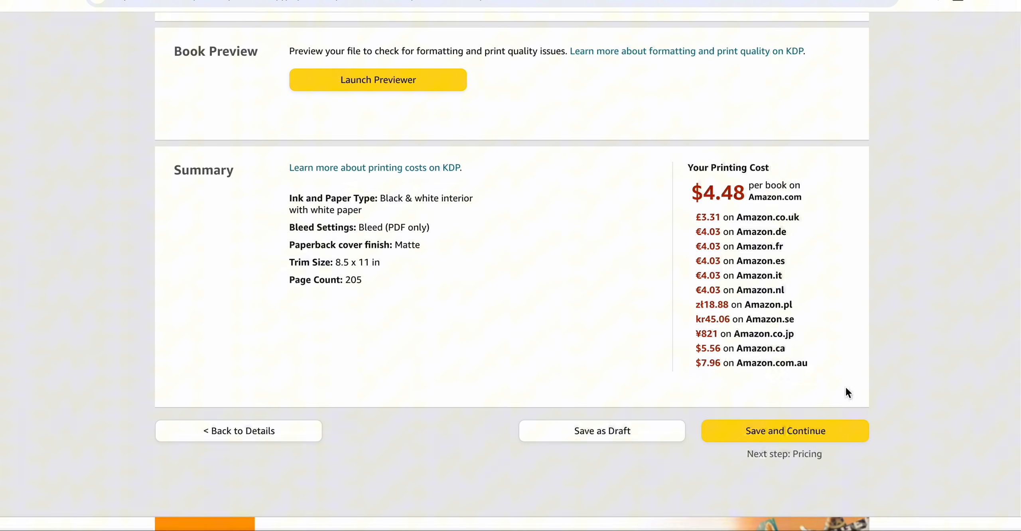
{"action": "left_click", "coordinate": [816, 433]}
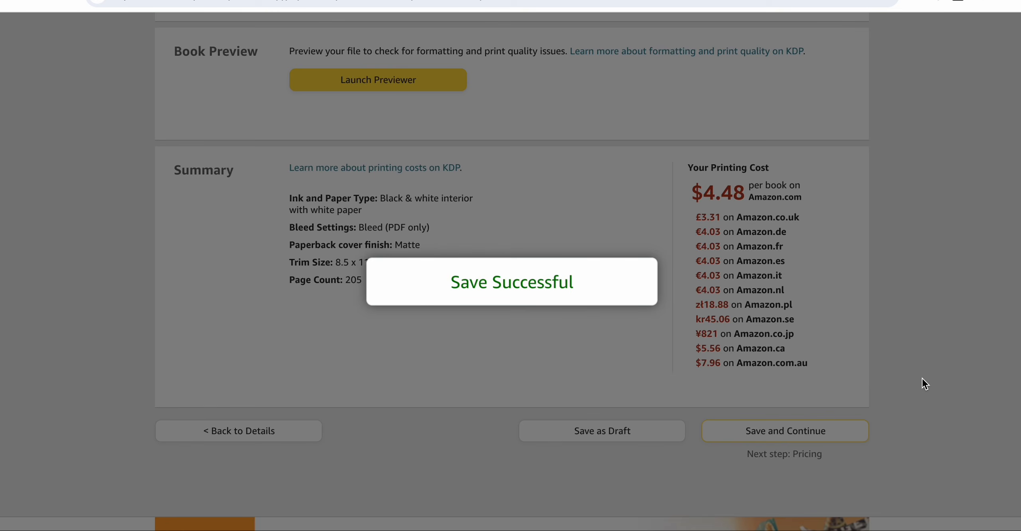
- Set the Amazon.com list price to 25 USD
{"action": "scroll", "coordinate": [922, 378], "scroll_direction": "down", "scroll_amount": 10}
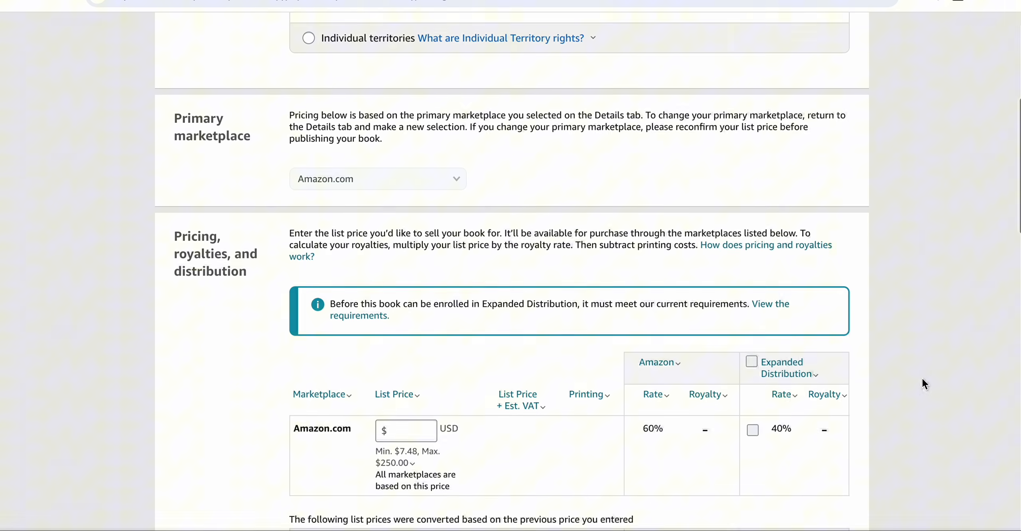
{"action": "scroll", "coordinate": [922, 379], "scroll_direction": "down", "scroll_amount": 5}
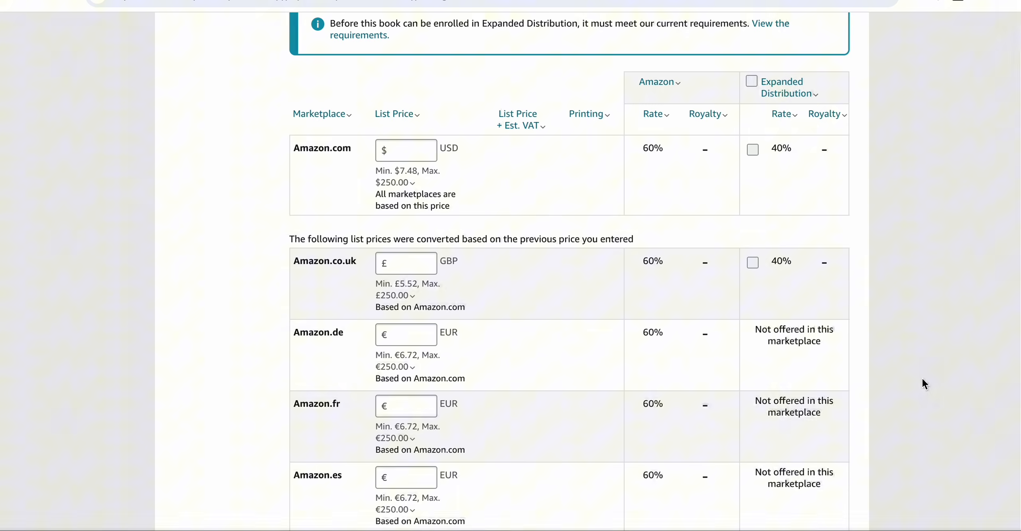
{"action": "scroll", "coordinate": [923, 384], "scroll_direction": "up", "scroll_amount": 2}
{"action": "left_click", "coordinate": [402, 267]}
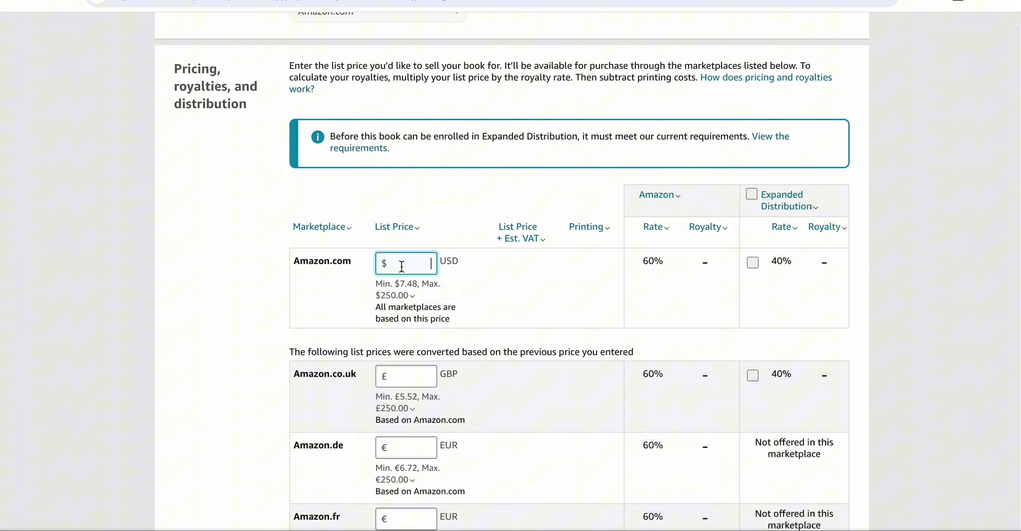
{"action": "type", "text": "25"}
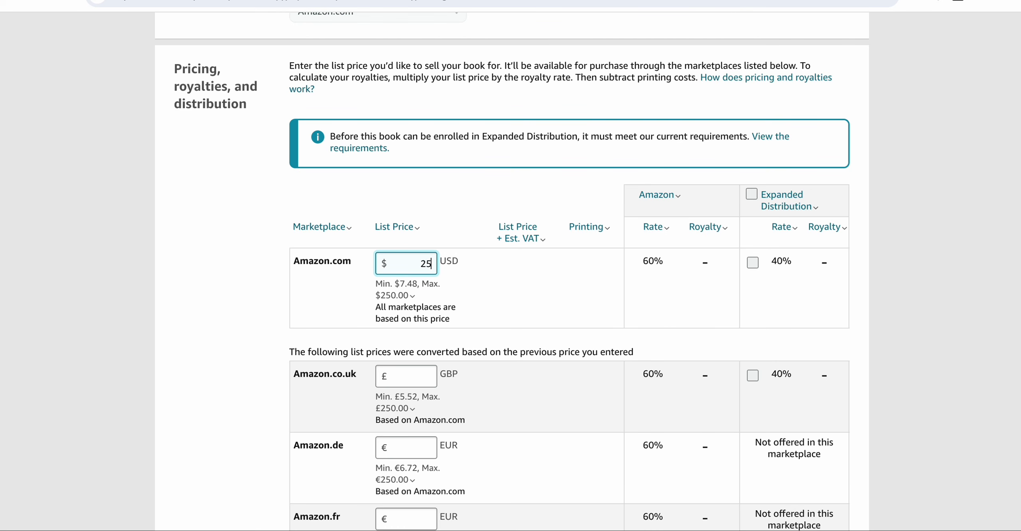
{"action": "left_click", "coordinate": [952, 262]}
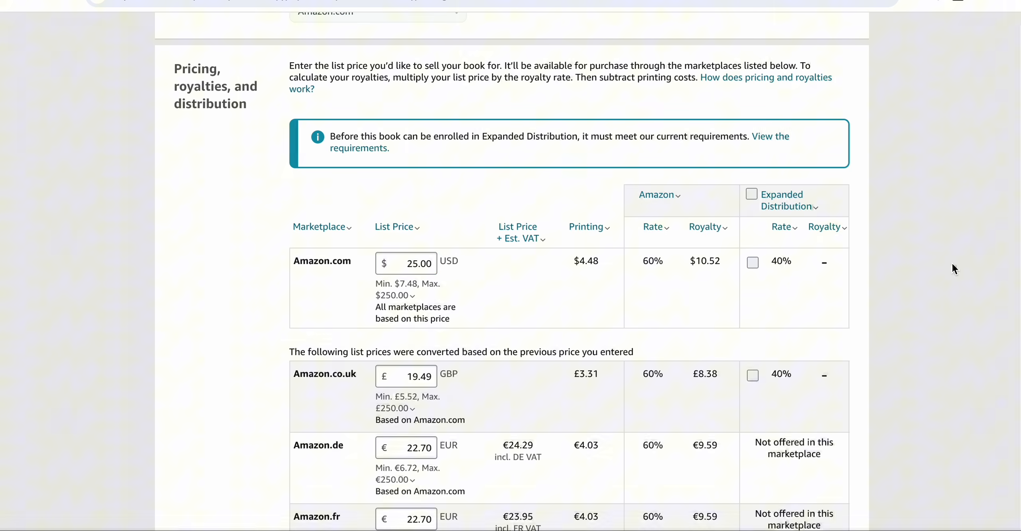
- Review the converted marketplace prices, royalties and the minimum list price explanation
{"action": "scroll", "coordinate": [938, 269], "scroll_direction": "down", "scroll_amount": 1}
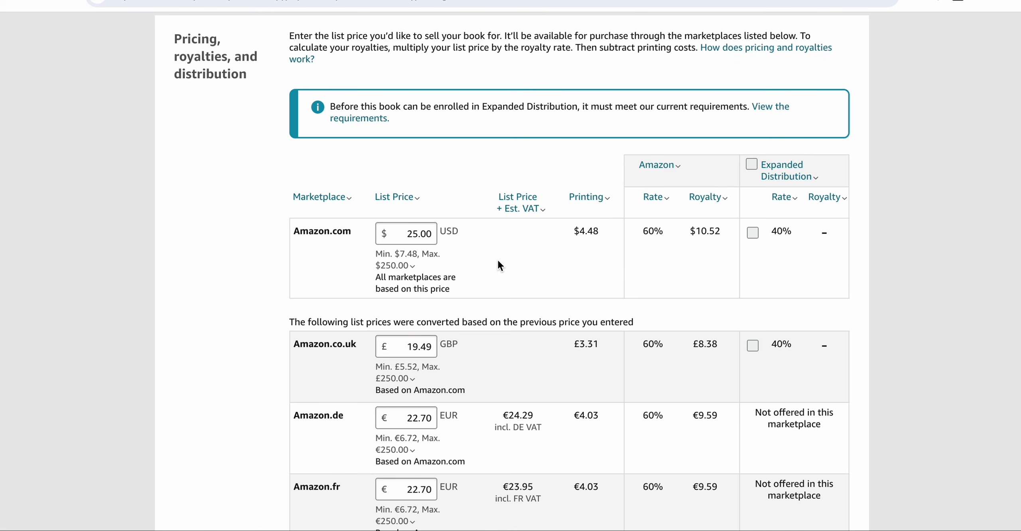
{"action": "mouse_move", "coordinate": [433, 249]}
{"action": "scroll", "coordinate": [591, 281], "scroll_direction": "down", "scroll_amount": 5}
{"action": "scroll", "coordinate": [591, 280], "scroll_direction": "up", "scroll_amount": 5}
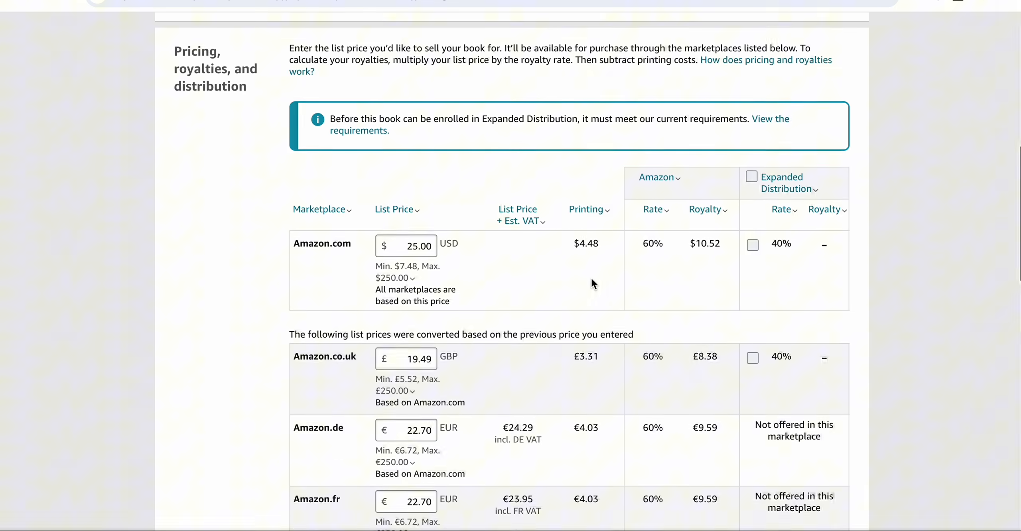
{"action": "scroll", "coordinate": [591, 281], "scroll_direction": "down", "scroll_amount": 3}
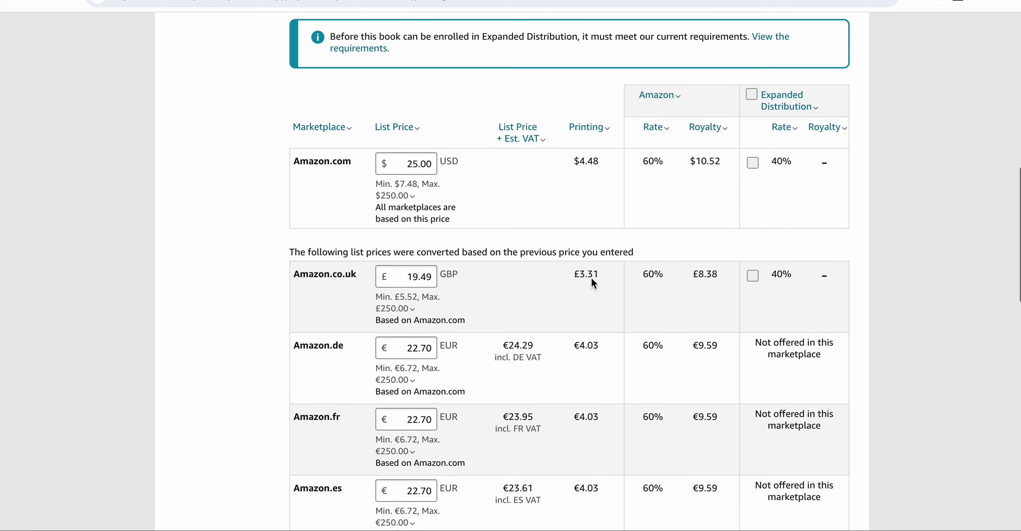
{"action": "scroll", "coordinate": [592, 281], "scroll_direction": "up", "scroll_amount": 1}
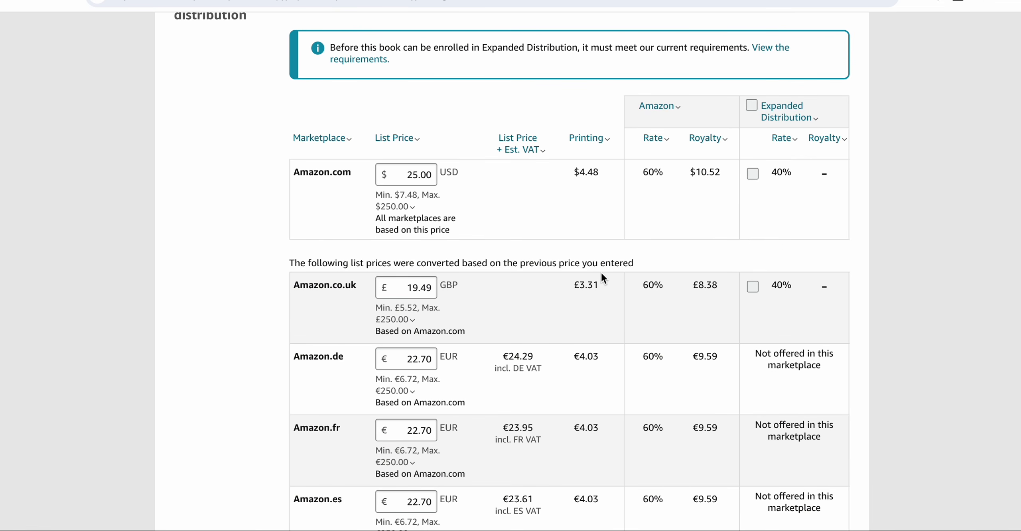
{"action": "scroll", "coordinate": [602, 273], "scroll_direction": "up", "scroll_amount": 1}
{"action": "scroll", "coordinate": [601, 273], "scroll_direction": "down", "scroll_amount": 20}
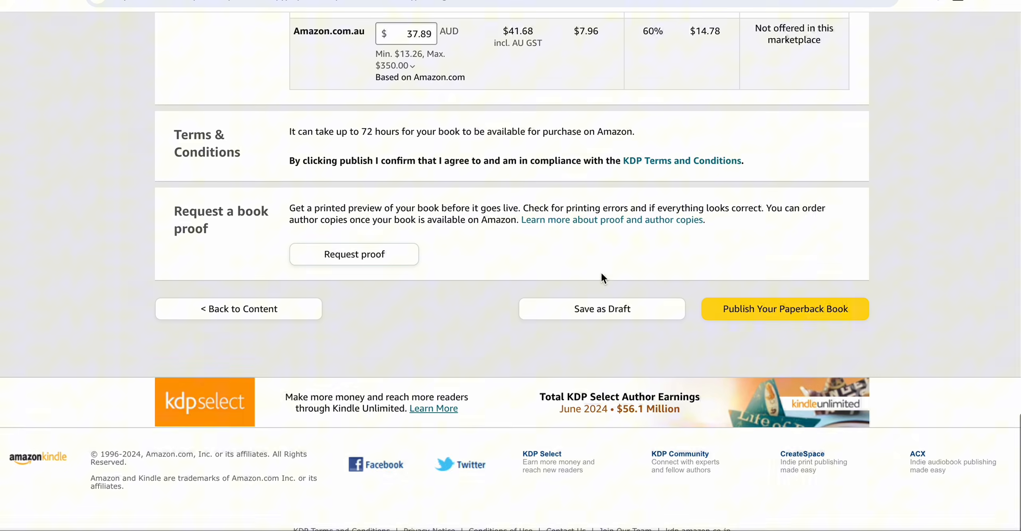
{"action": "scroll", "coordinate": [600, 271], "scroll_direction": "up", "scroll_amount": 20}
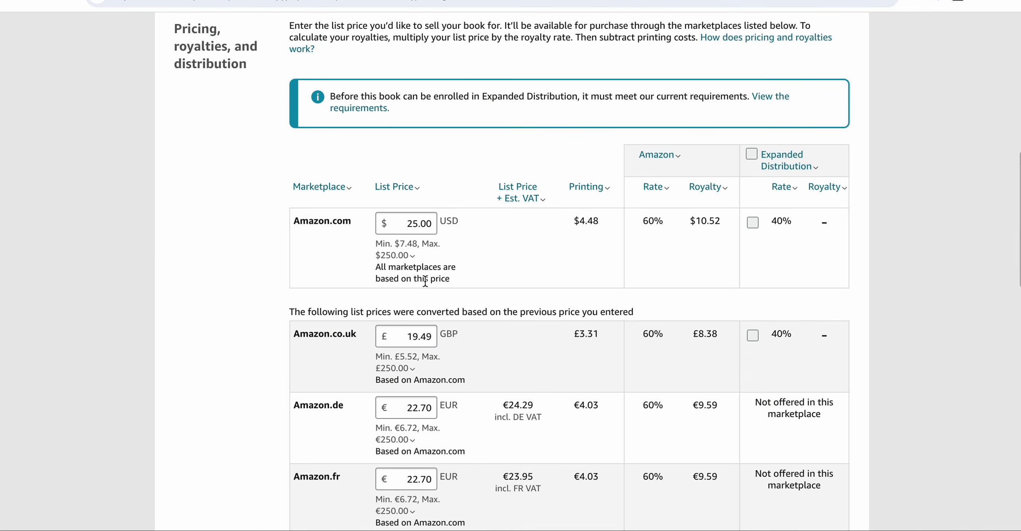
{"action": "left_click", "coordinate": [405, 253]}
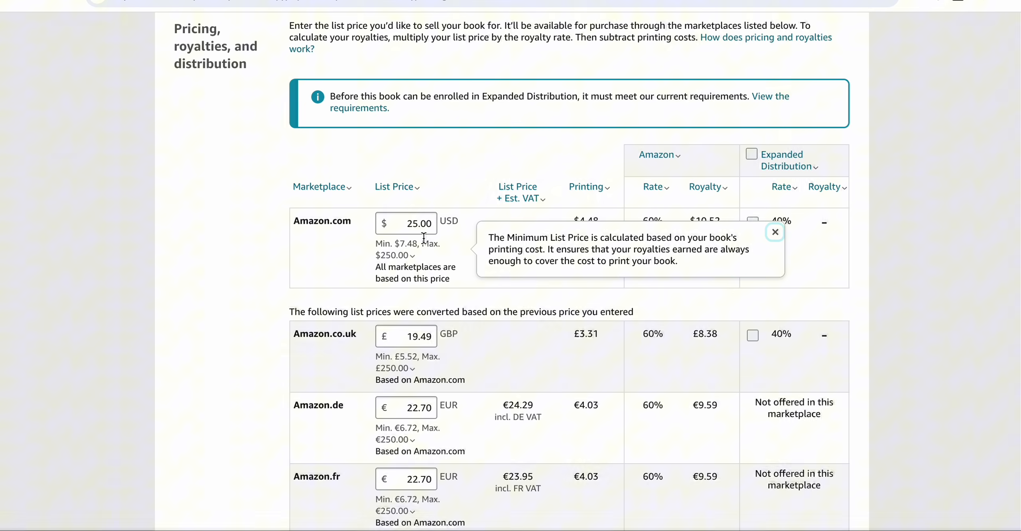
{"action": "left_click", "coordinate": [438, 283]}
{"action": "scroll", "coordinate": [438, 282], "scroll_direction": "down", "scroll_amount": 3}
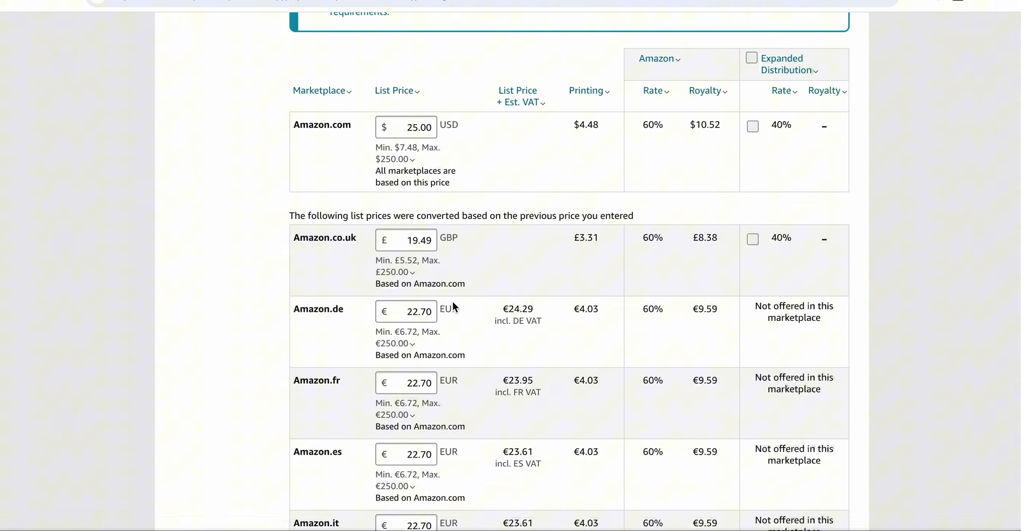
{"action": "left_click", "coordinate": [405, 279]}
{"action": "left_click", "coordinate": [439, 242]}
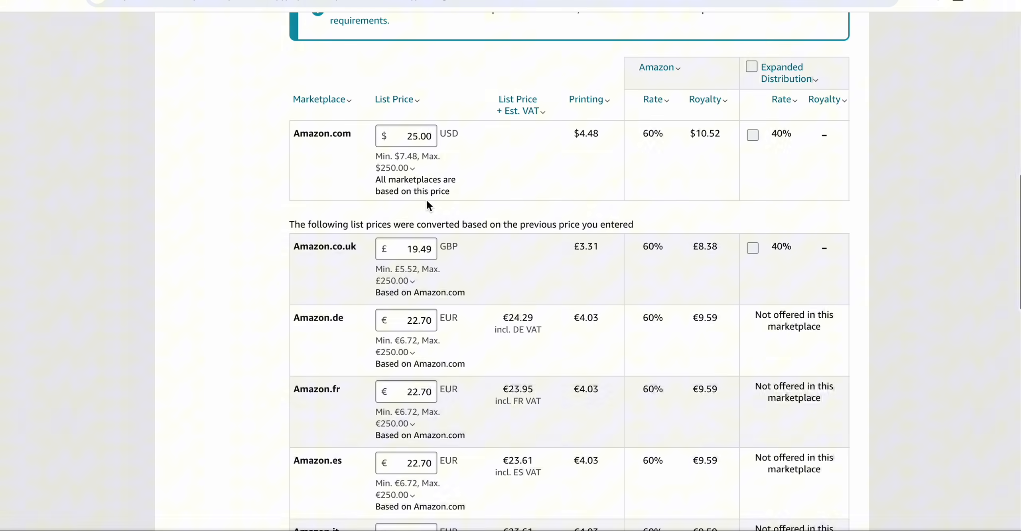
{"action": "left_click", "coordinate": [430, 155]}
{"action": "scroll", "coordinate": [458, 186], "scroll_direction": "down", "scroll_amount": 15}
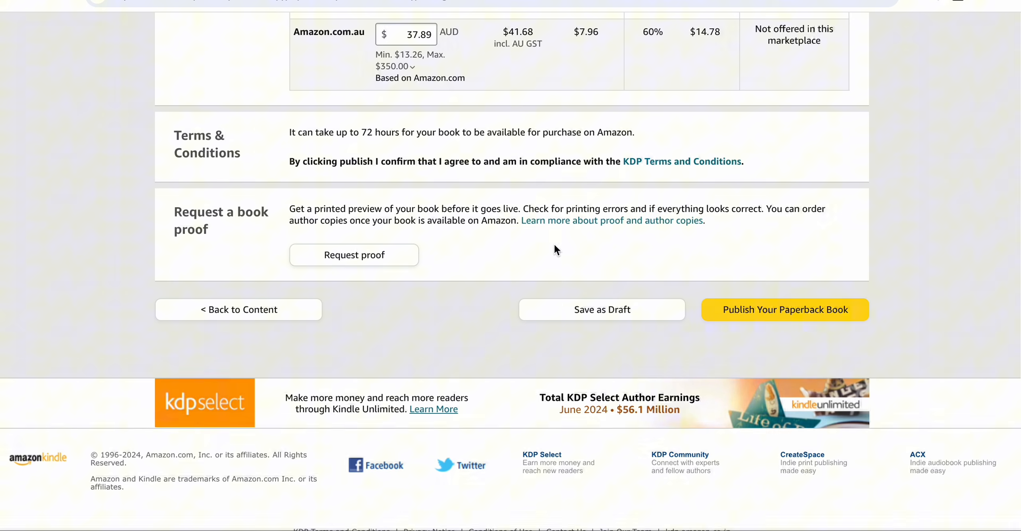
- Publish the paperback book and close the submission confirmation dialog
{"action": "scroll", "coordinate": [554, 243], "scroll_direction": "down", "scroll_amount": 1}
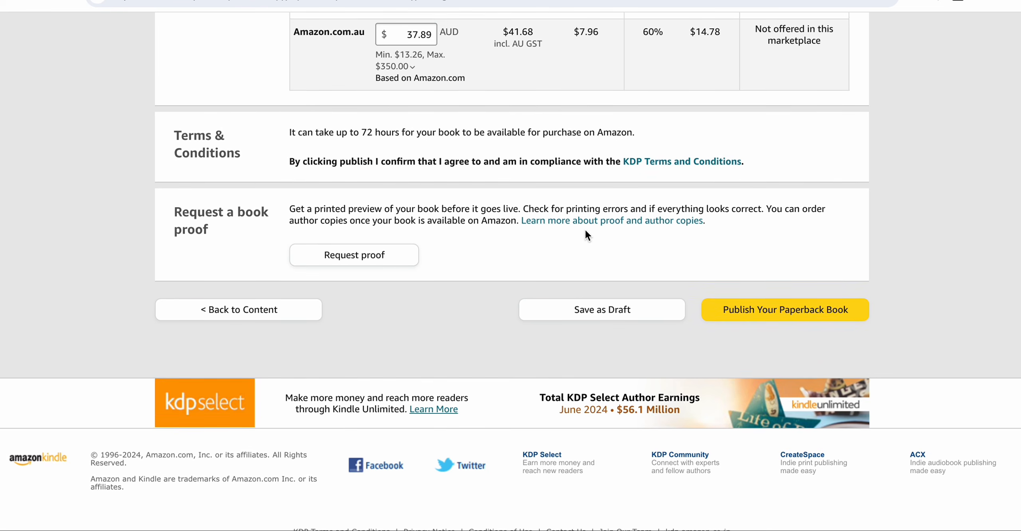
{"action": "left_click", "coordinate": [757, 318]}
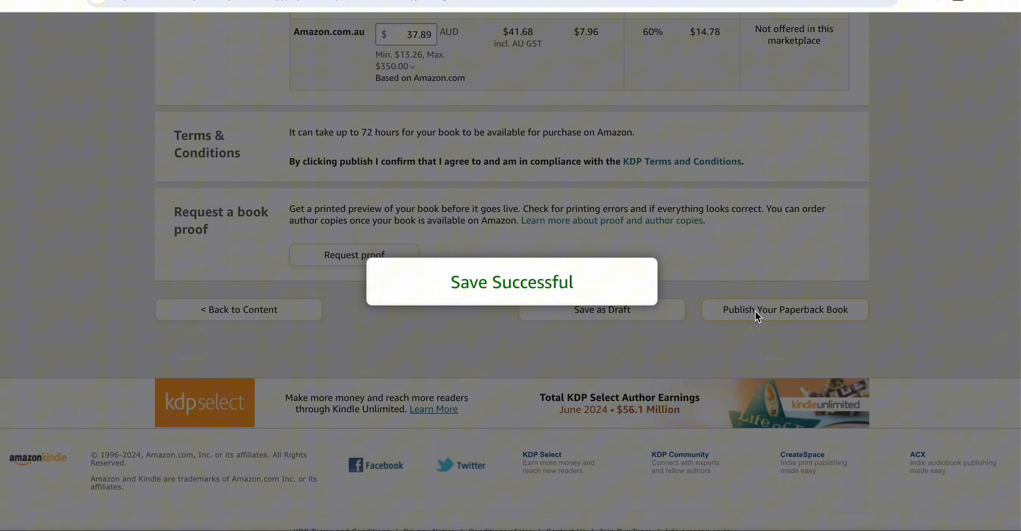
{"action": "scroll", "coordinate": [484, 269], "scroll_direction": "down", "scroll_amount": 2}
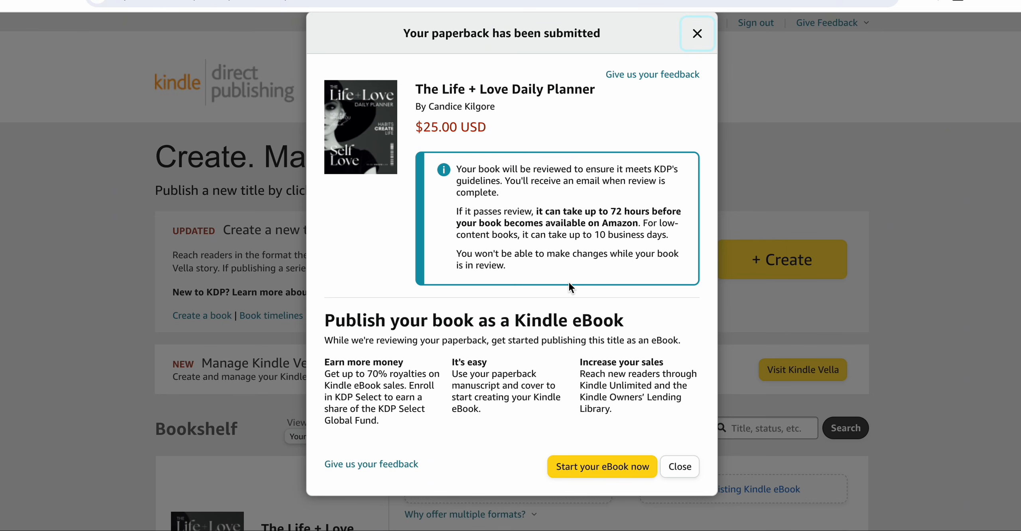
{"action": "scroll", "coordinate": [571, 284], "scroll_direction": "up", "scroll_amount": 2}
{"action": "scroll", "coordinate": [581, 269], "scroll_direction": "down", "scroll_amount": 2}
{"action": "left_click", "coordinate": [680, 467]}
- Open the US Amazon listing of the Time To Push It To The Limits paperback from the bookshelf
{"action": "scroll", "coordinate": [893, 355], "scroll_direction": "down", "scroll_amount": 1}
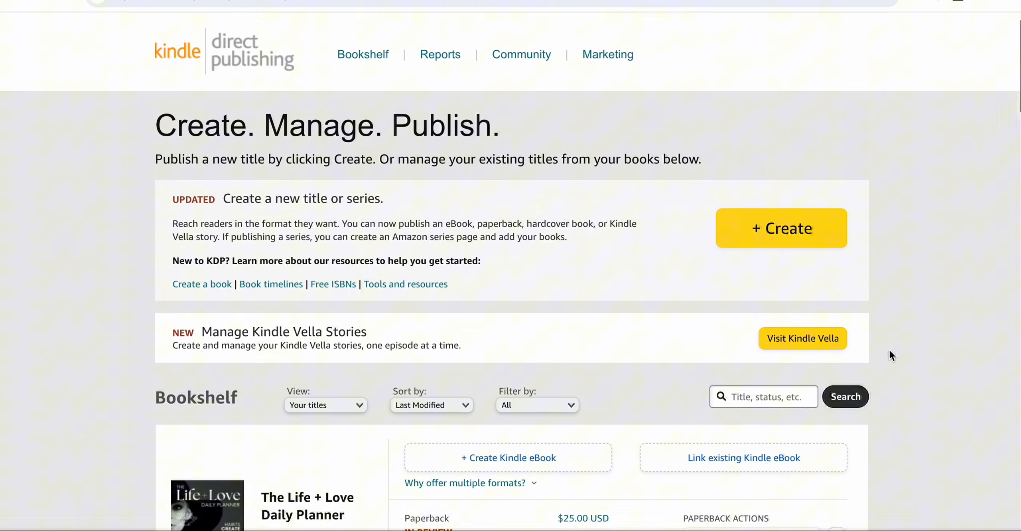
{"action": "scroll", "coordinate": [889, 351], "scroll_direction": "down", "scroll_amount": 5}
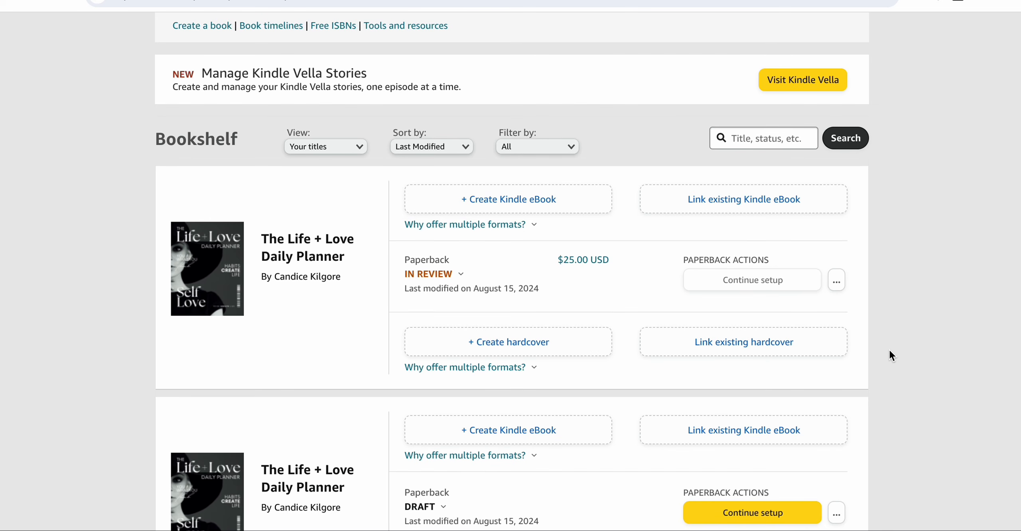
{"action": "scroll", "coordinate": [891, 352], "scroll_direction": "down", "scroll_amount": 14}
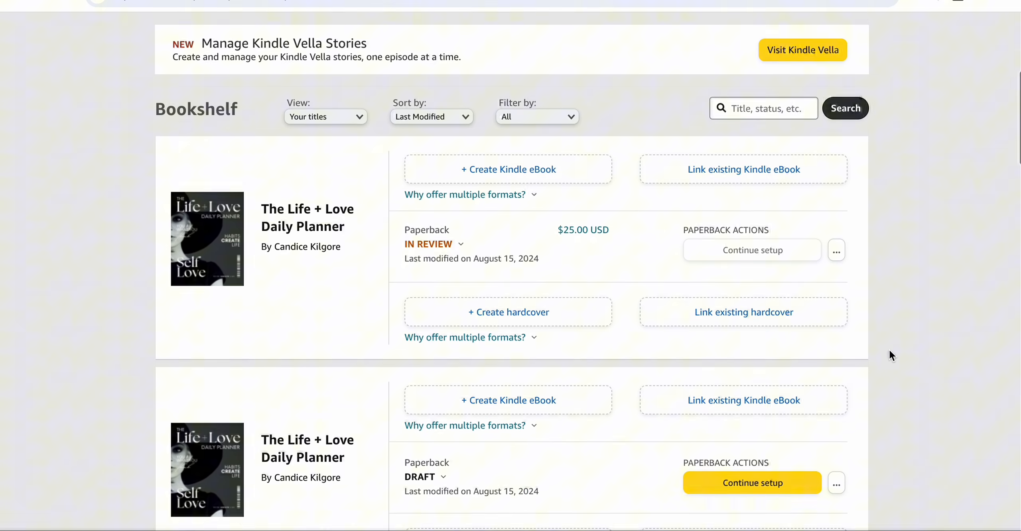
{"action": "scroll", "coordinate": [889, 349], "scroll_direction": "down", "scroll_amount": 3}
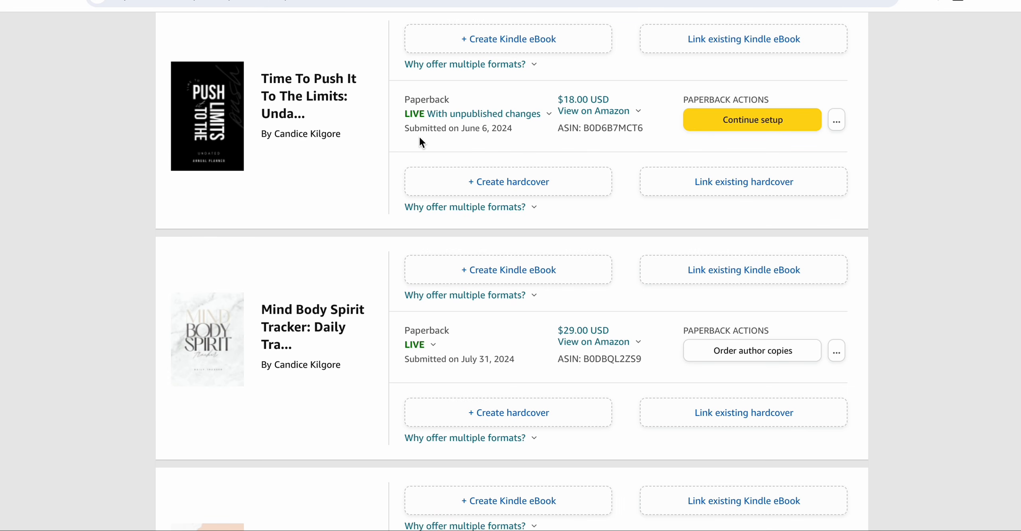
{"action": "left_click", "coordinate": [587, 111]}
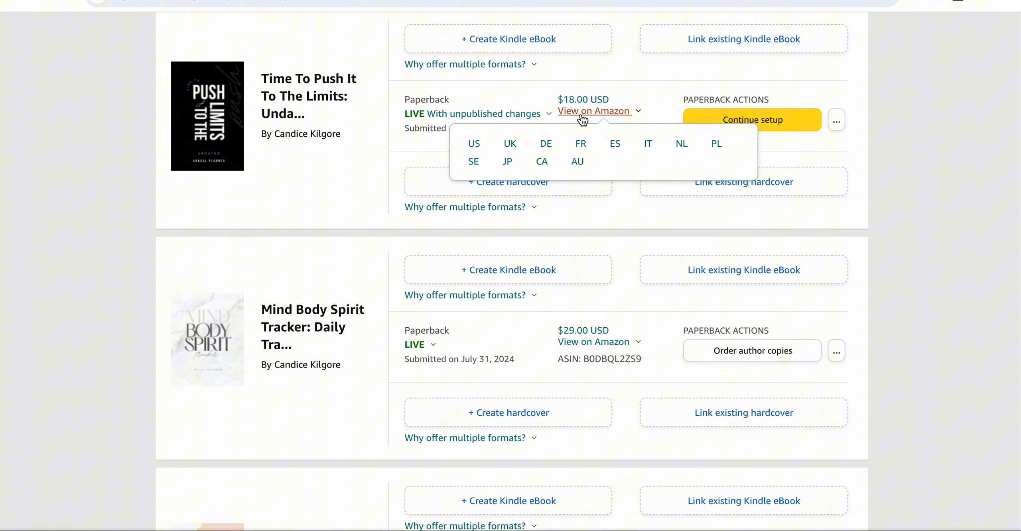
{"action": "left_click", "coordinate": [474, 145]}
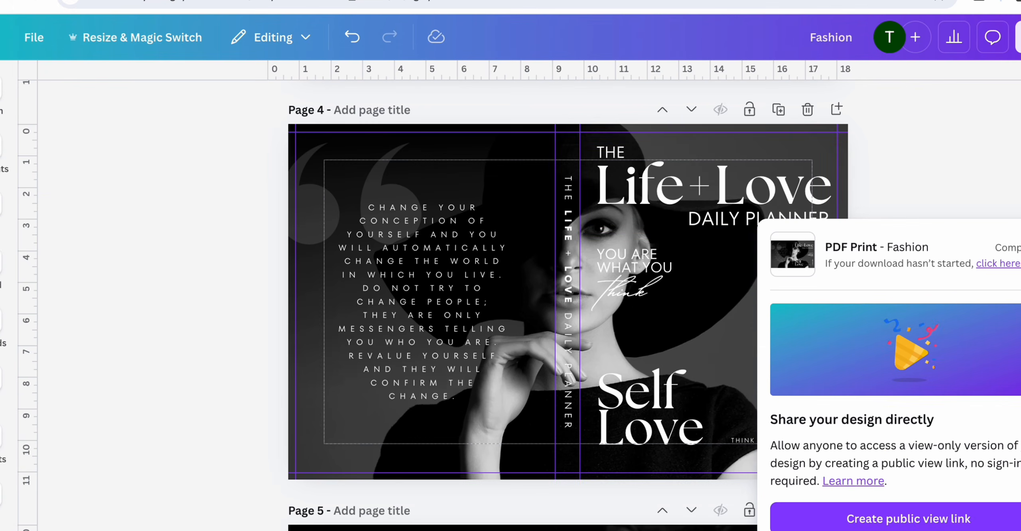
{"action": "left_click", "coordinate": [903, 184]}
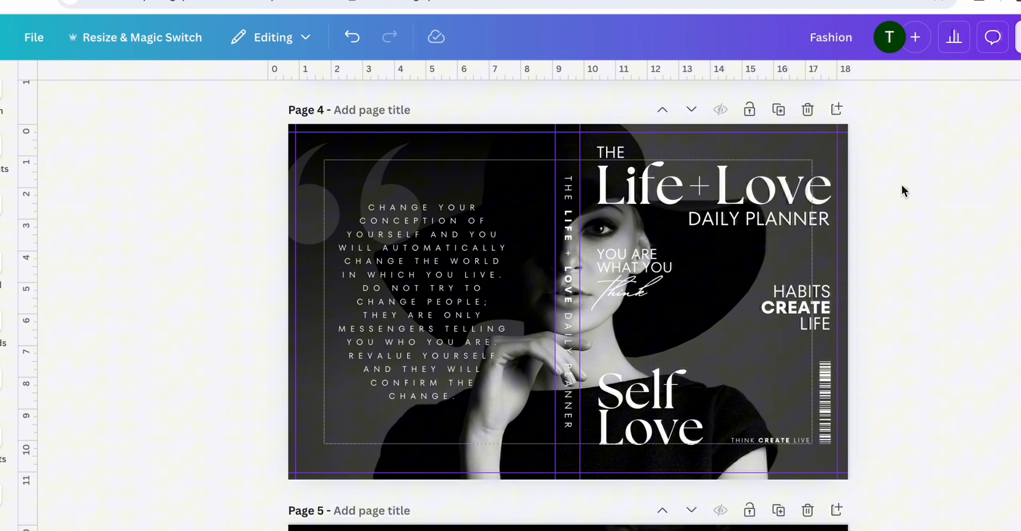